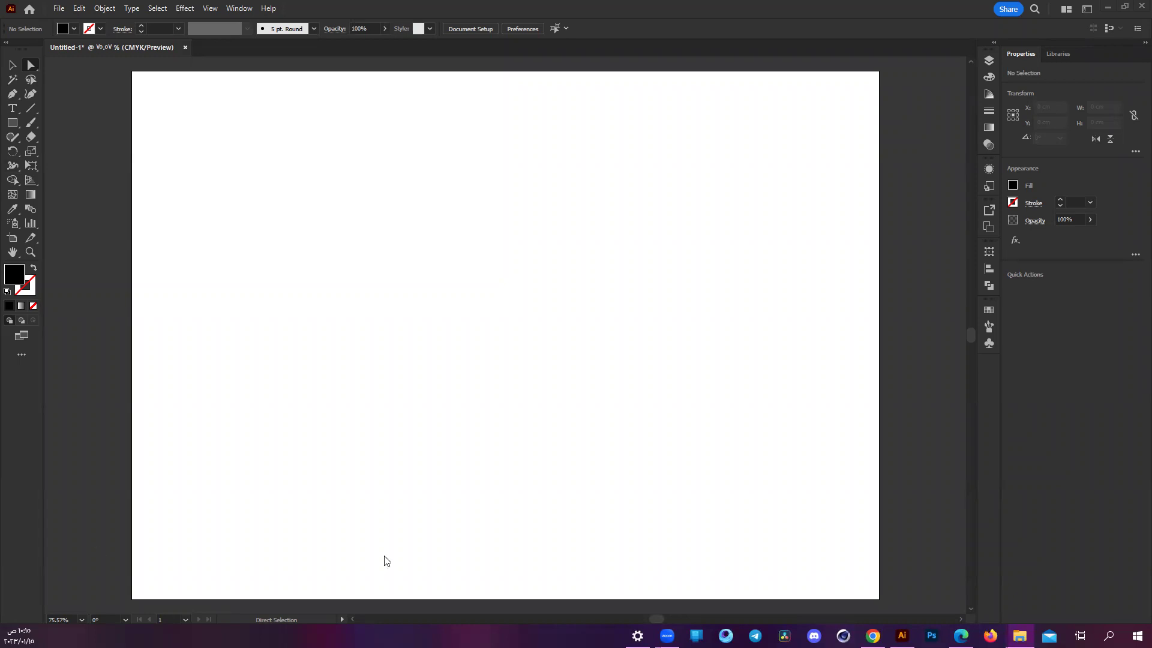
- Place the Twitter bird image and scale it down into the artboard centre
{"action": "left_click_drag", "start_coordinate": [386, 558], "coordinate": [507, 278]}
{"action": "scroll", "coordinate": [543, 306], "scroll_direction": "down", "scroll_amount": 1}
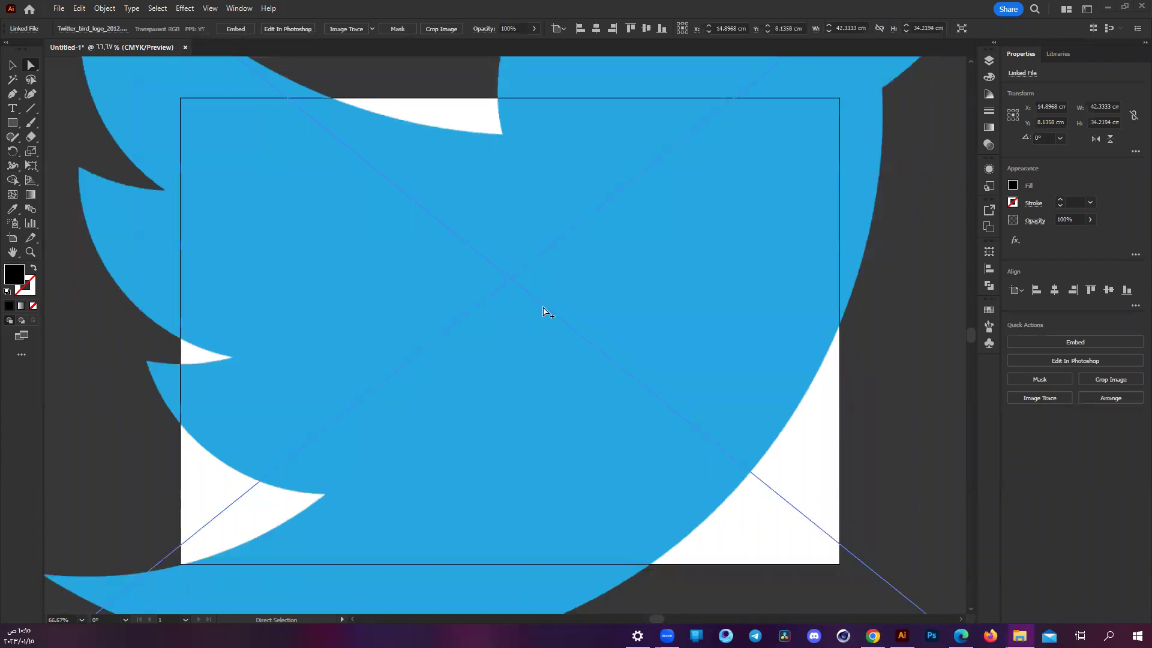
{"action": "scroll", "coordinate": [544, 305], "scroll_direction": "down", "scroll_amount": 3}
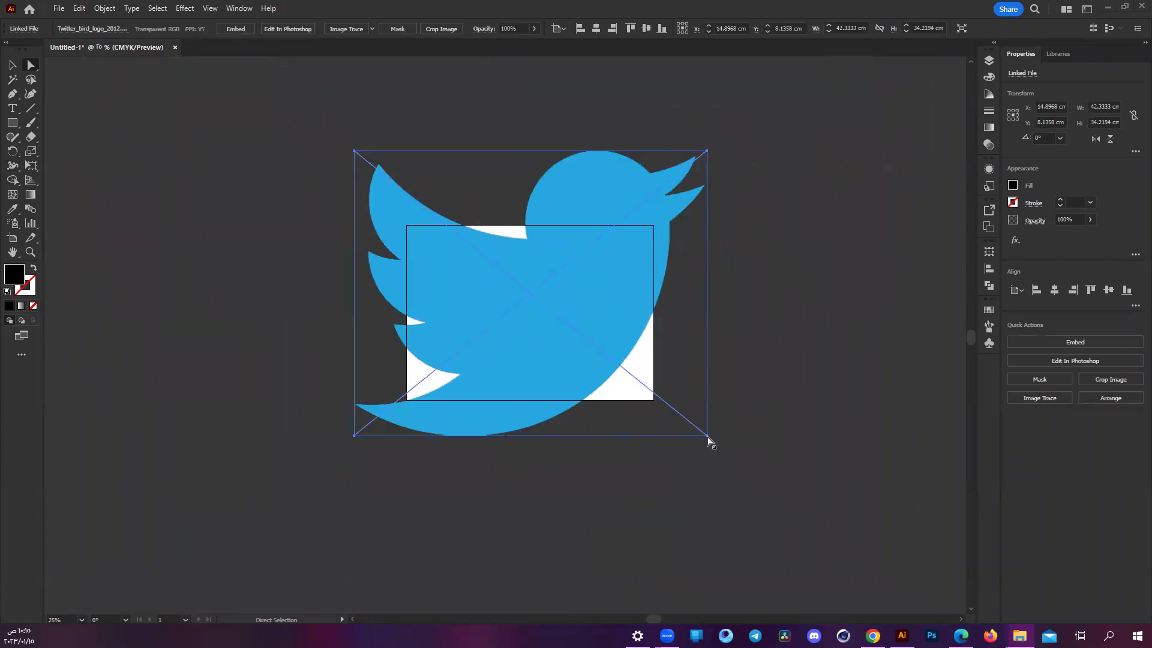
{"action": "key", "text": "e"}
{"action": "left_click_drag", "start_coordinate": [703, 433], "coordinate": [507, 270]}
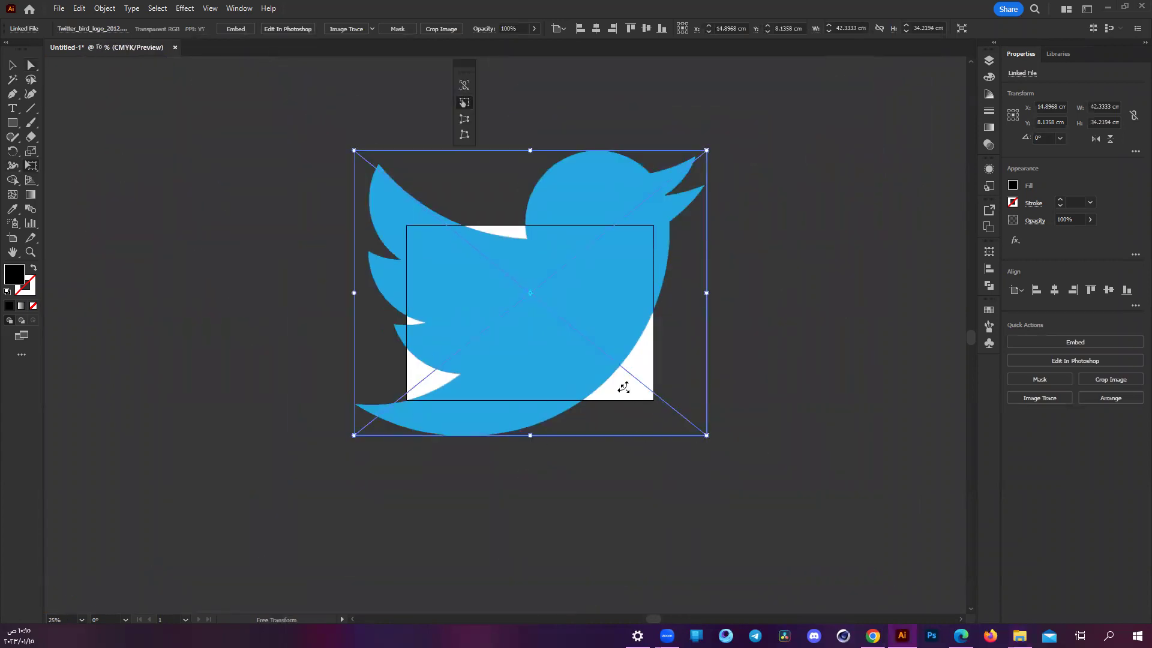
{"action": "mouse_move", "coordinate": [443, 223]}
{"action": "left_mouse_down"}
{"action": "mouse_move", "coordinate": [562, 331]}
{"action": "mouse_move", "coordinate": [551, 326]}
{"action": "left_mouse_up"}
- Turn Layer 1 into a locked, dimmed template layer
{"action": "left_click", "coordinate": [988, 60]}
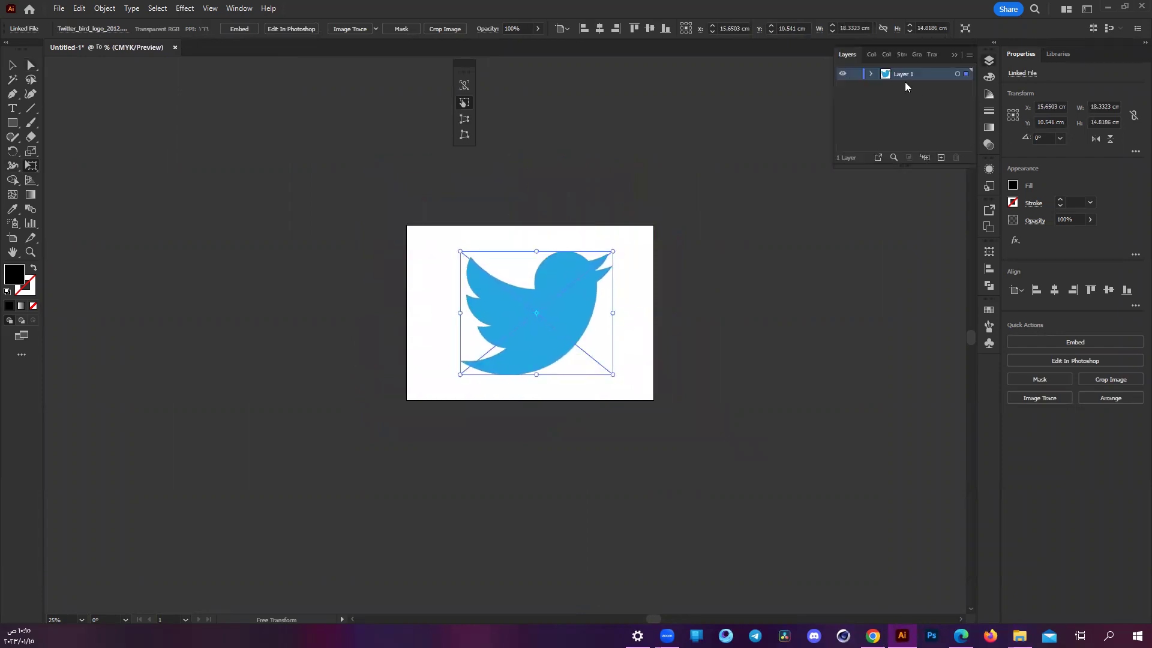
{"action": "double_click", "coordinate": [927, 74]}
{"action": "left_click", "coordinate": [709, 303]}
{"action": "key", "text": "Return"}
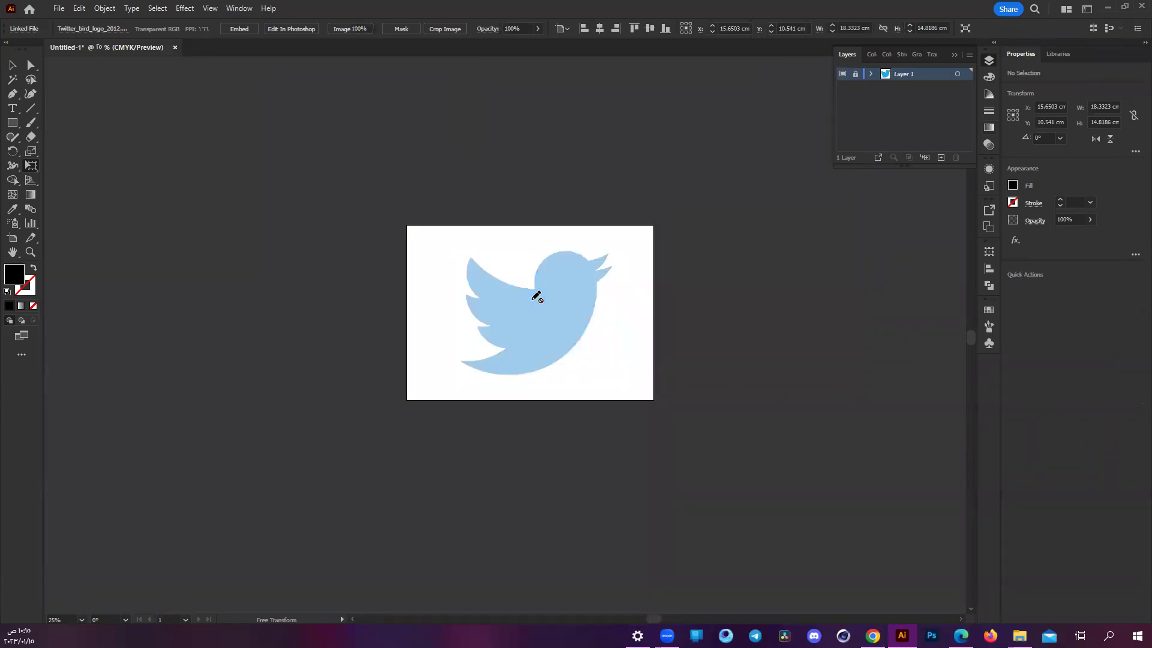
{"action": "key", "text": "ctrl+plus"}
- Add Layer 2 and start an unfilled Pen outline from the throat to the tail notch
{"action": "left_click", "coordinate": [940, 158]}
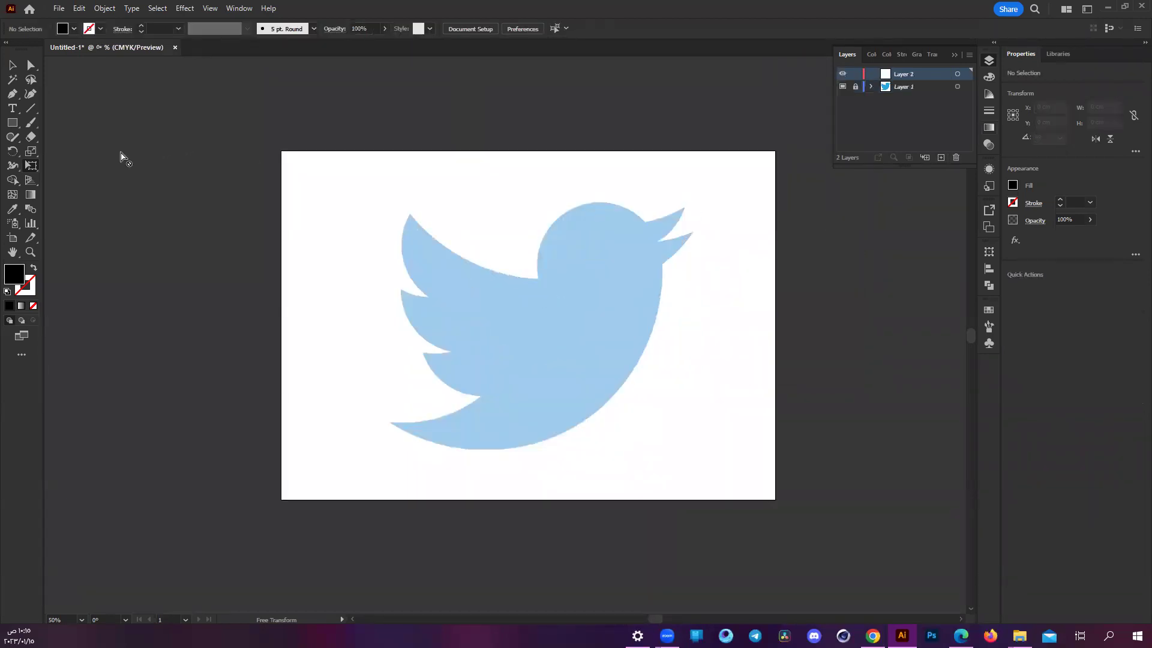
{"action": "left_click", "coordinate": [12, 94]}
{"action": "key", "text": "ctrl+plus"}
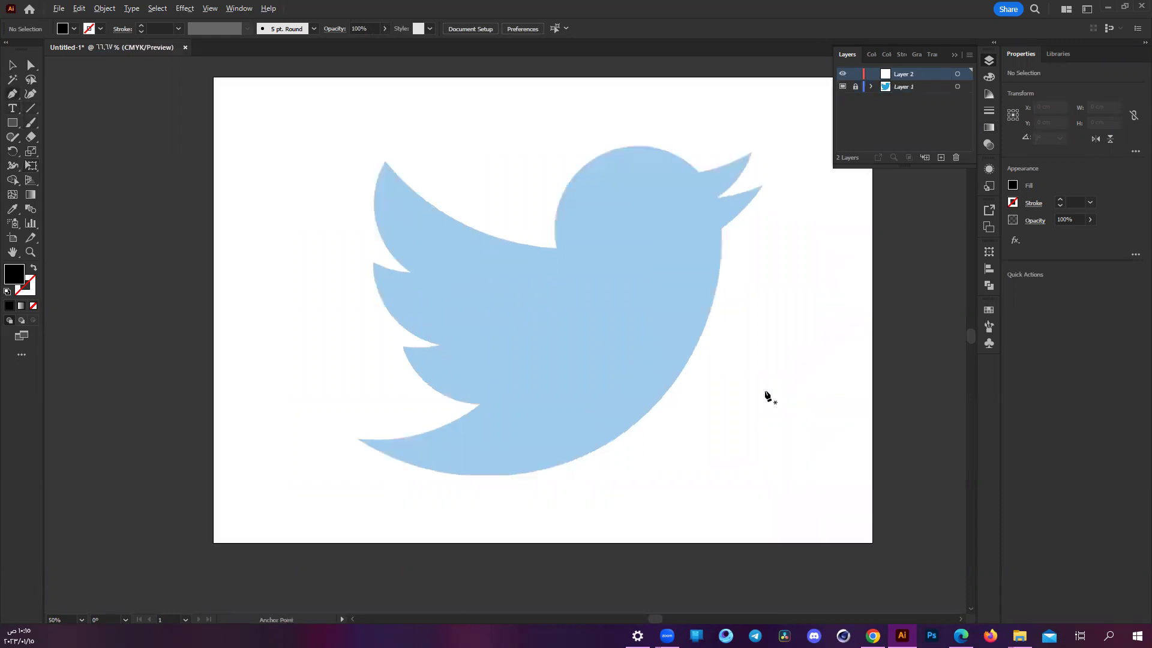
{"action": "key", "text": "ctrl+plus"}
{"action": "key", "text": "ctrl+minus"}
{"action": "key", "text": "ctrl+minus"}
{"action": "key", "text": "ctrl+plus"}
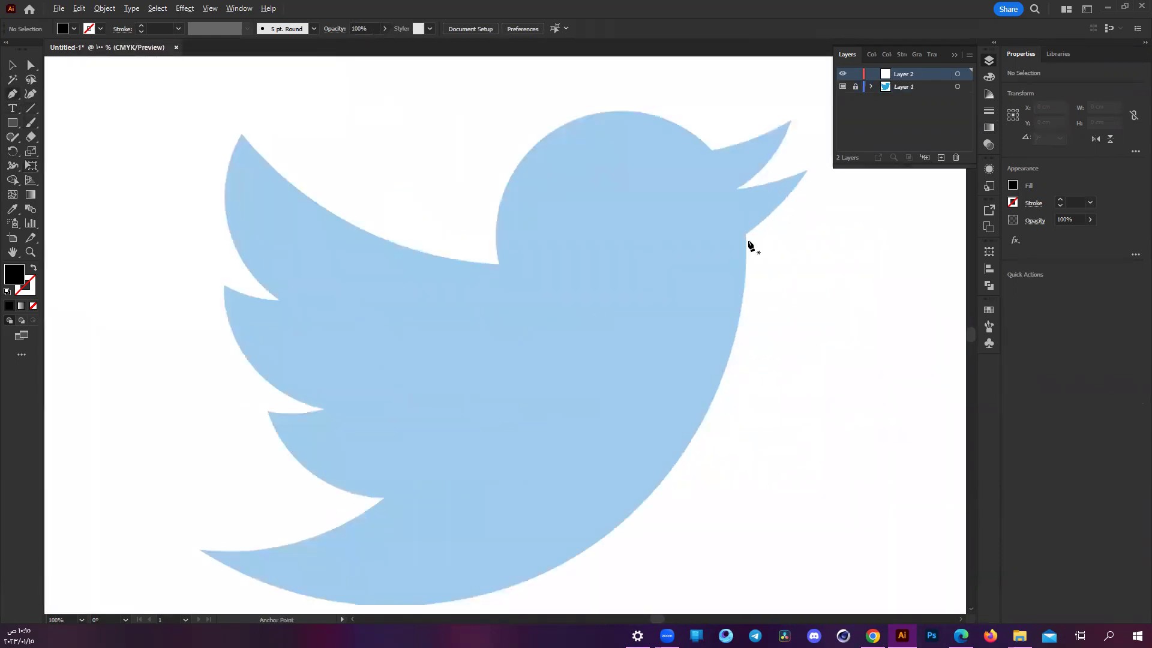
{"action": "scroll", "coordinate": [744, 226], "scroll_direction": "down", "scroll_amount": 1}
{"action": "left_click", "coordinate": [745, 205]}
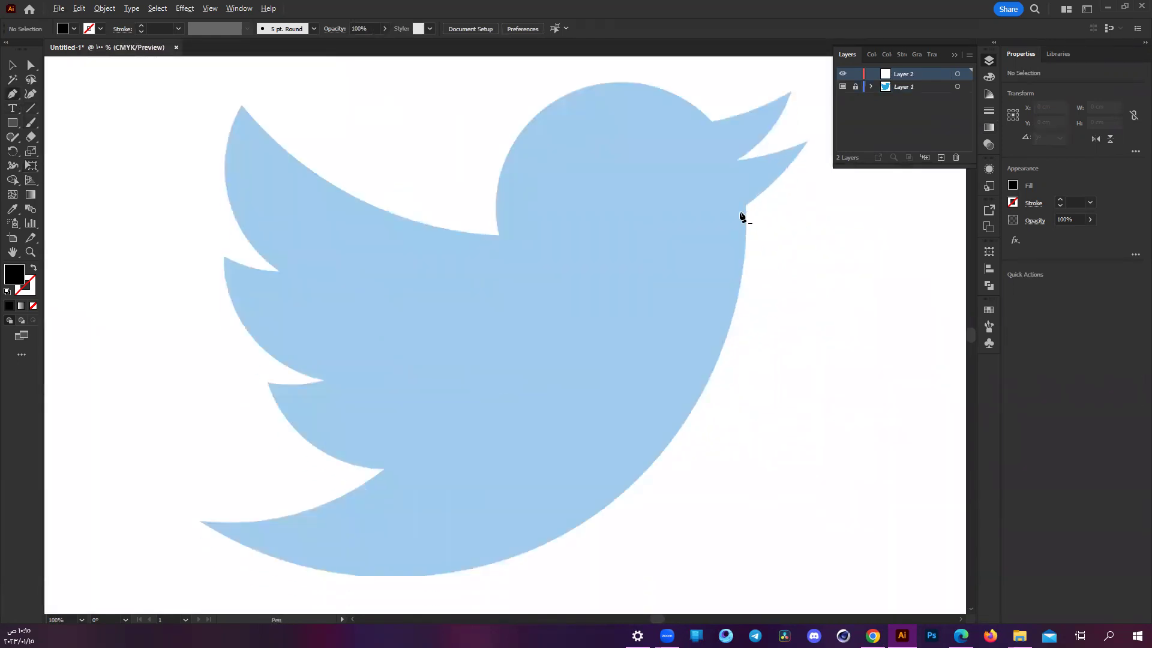
{"action": "left_click_drag", "start_coordinate": [200, 521], "coordinate": [385, 473]}
{"action": "left_click", "coordinate": [384, 469]}
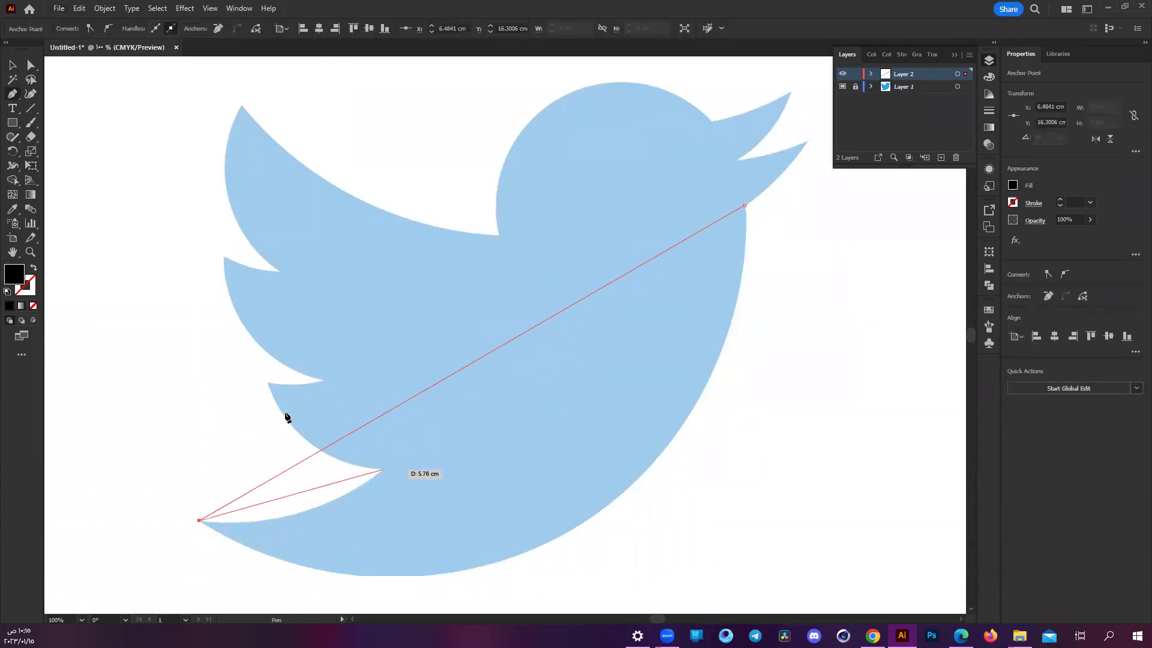
{"action": "left_click", "coordinate": [34, 267]}
- Trace the feathers, wing, head and both beak points, closing the path at the throat
{"action": "left_click", "coordinate": [267, 382]}
{"action": "left_click", "coordinate": [324, 379]}
{"action": "left_click", "coordinate": [222, 256]}
{"action": "left_click", "coordinate": [279, 271]}
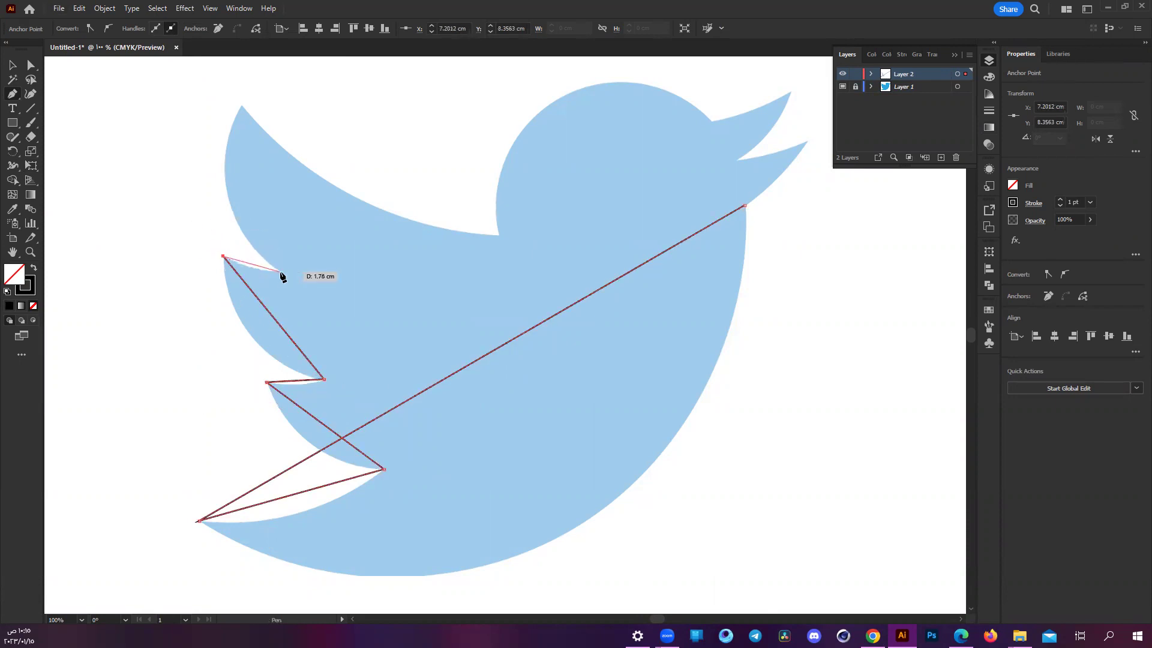
{"action": "left_click", "coordinate": [241, 105]}
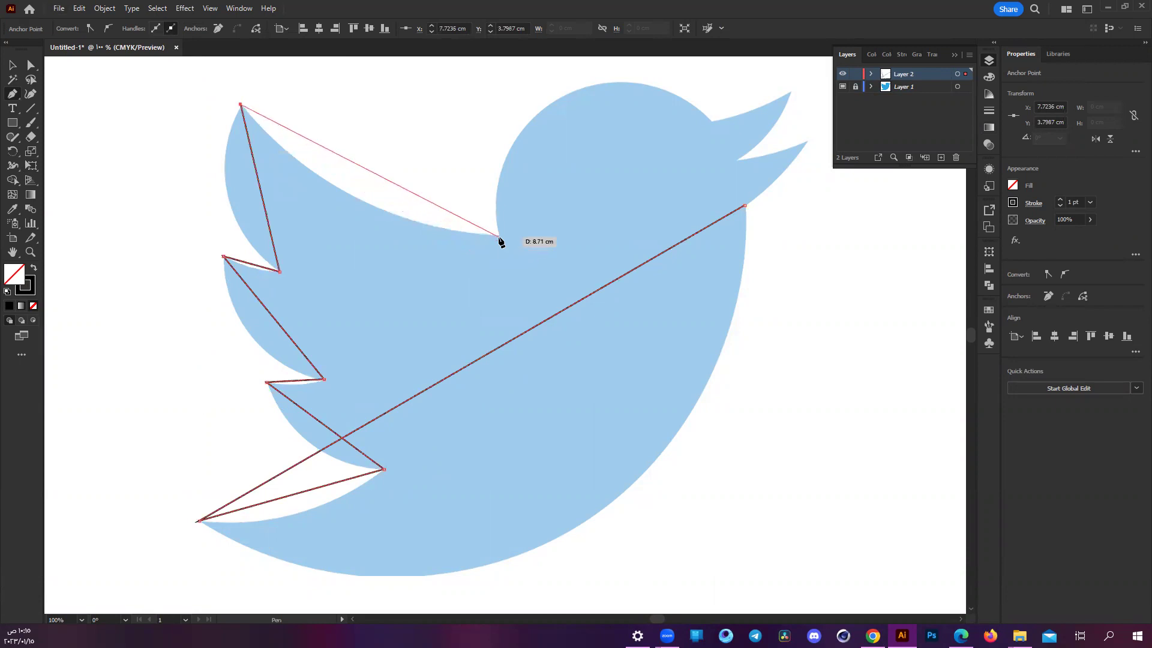
{"action": "left_click", "coordinate": [498, 237]}
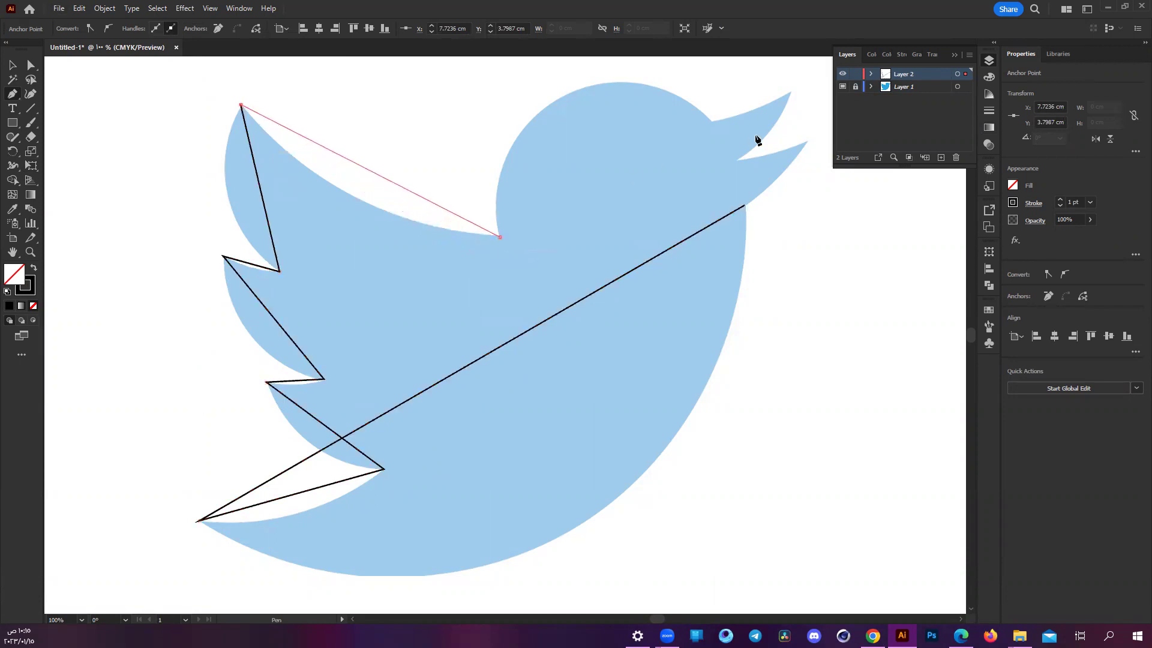
{"action": "left_click", "coordinate": [714, 123]}
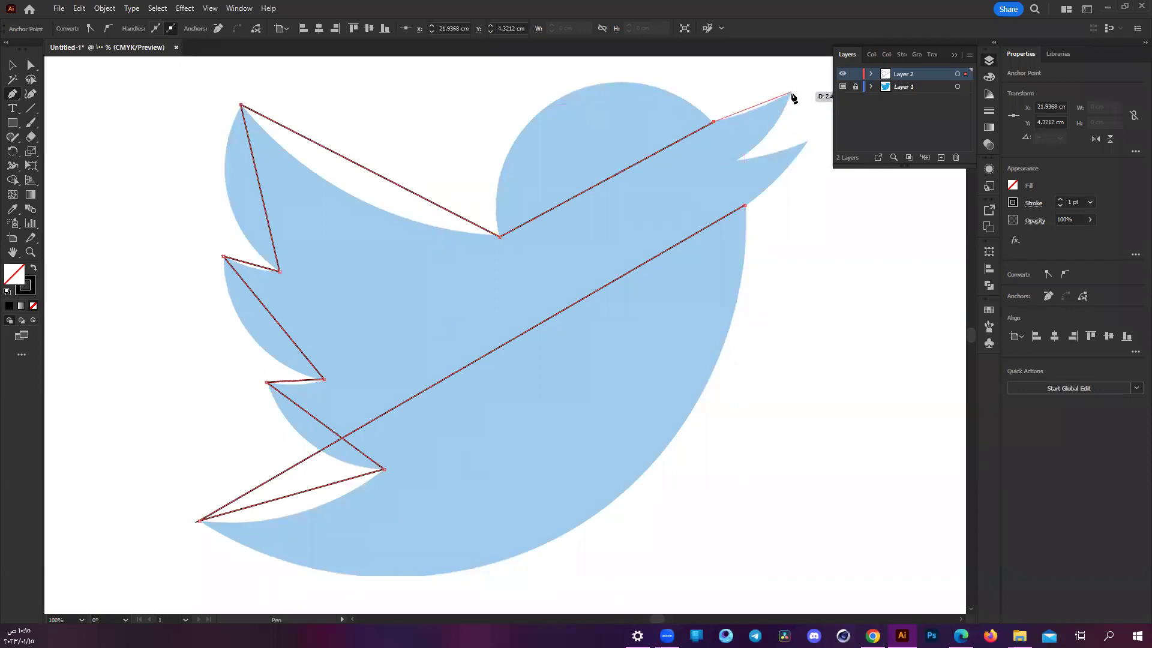
{"action": "left_click", "coordinate": [789, 92]}
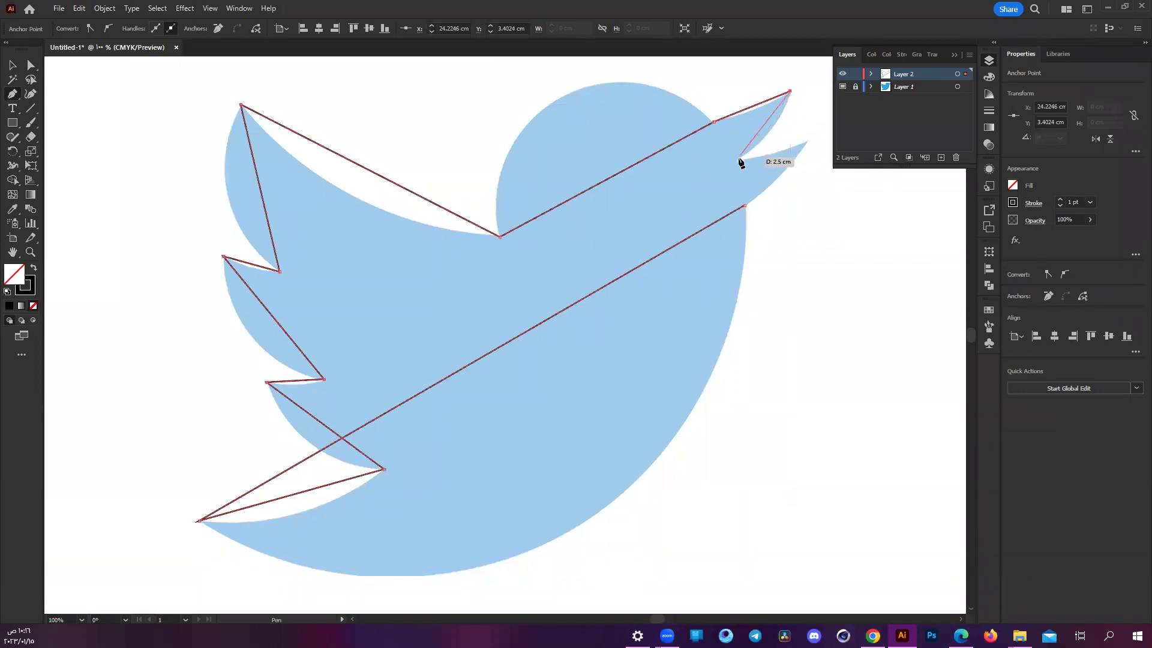
{"action": "left_click", "coordinate": [737, 161]}
{"action": "left_click", "coordinate": [809, 141]}
{"action": "left_click", "coordinate": [745, 205]}
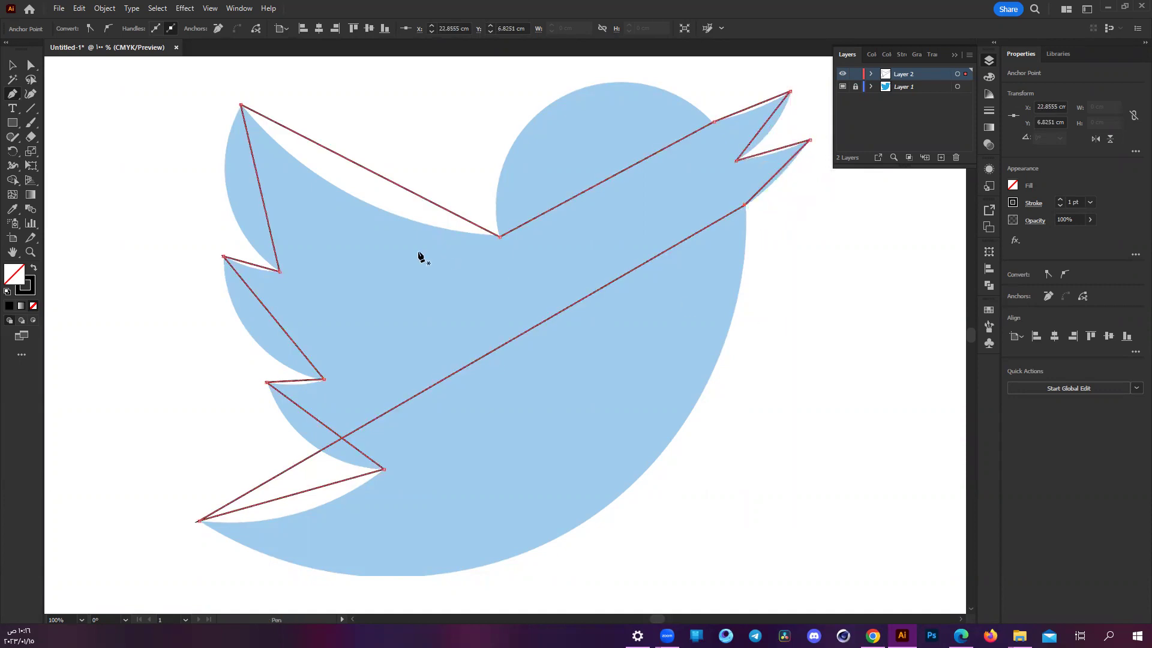
{"action": "scroll", "coordinate": [144, 125], "scroll_direction": "right", "scroll_amount": 3}
- With the Anchor Point tool, curve the long belly diagonal and refine it to match the bird
{"action": "left_click", "coordinate": [18, 96]}
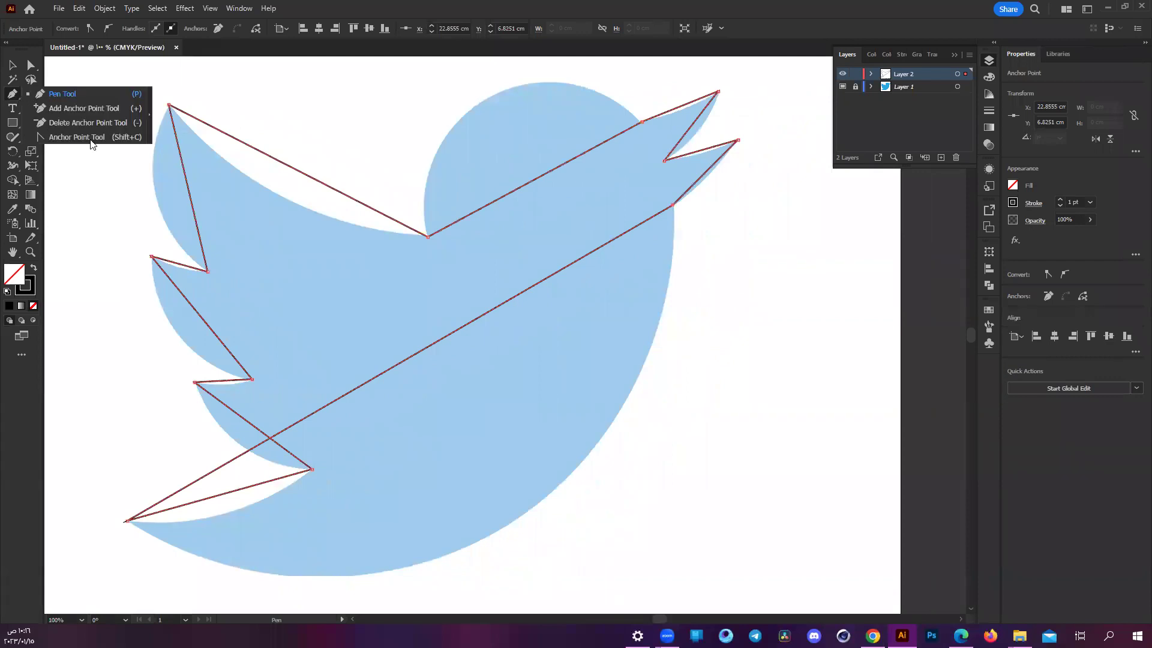
{"action": "key", "text": "shift+c"}
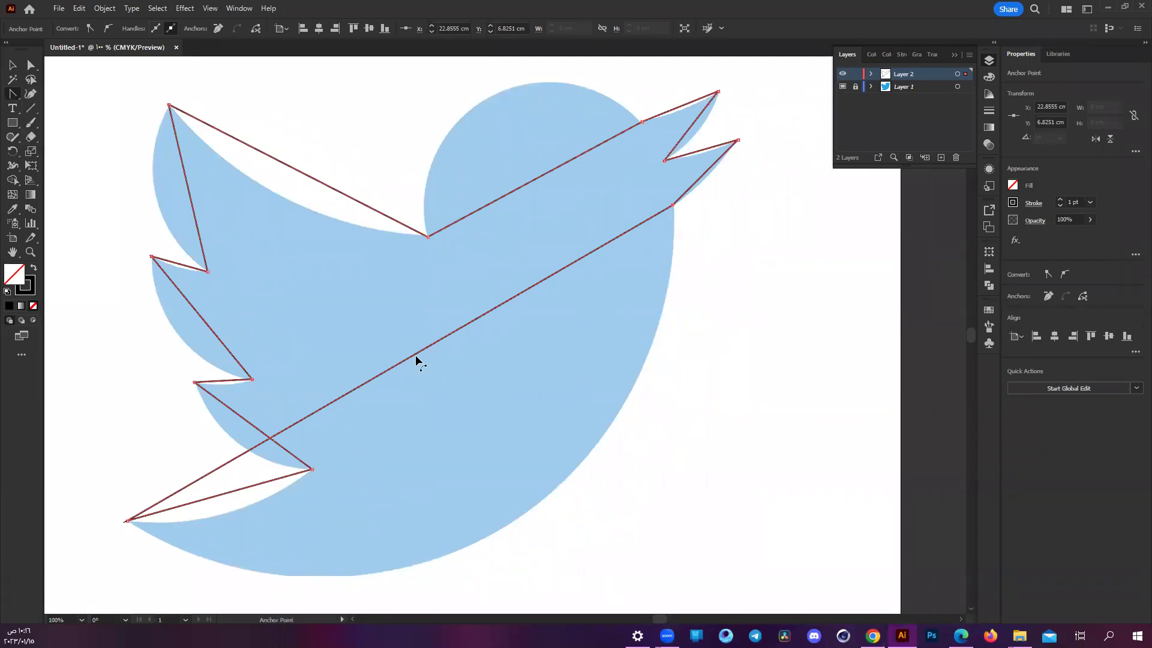
{"action": "left_click_drag", "start_coordinate": [418, 362], "coordinate": [525, 506]}
{"action": "left_click_drag", "start_coordinate": [684, 515], "coordinate": [690, 438]}
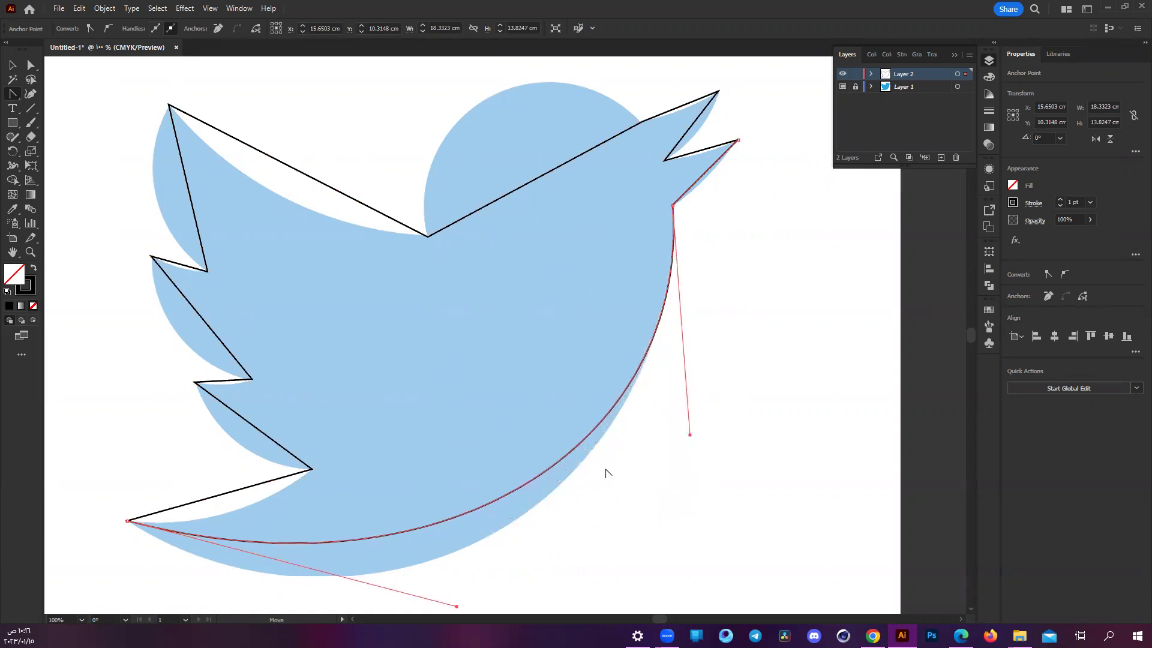
{"action": "scroll", "coordinate": [465, 547], "scroll_direction": "down", "scroll_amount": 2}
{"action": "left_click_drag", "start_coordinate": [457, 565], "coordinate": [405, 280]}
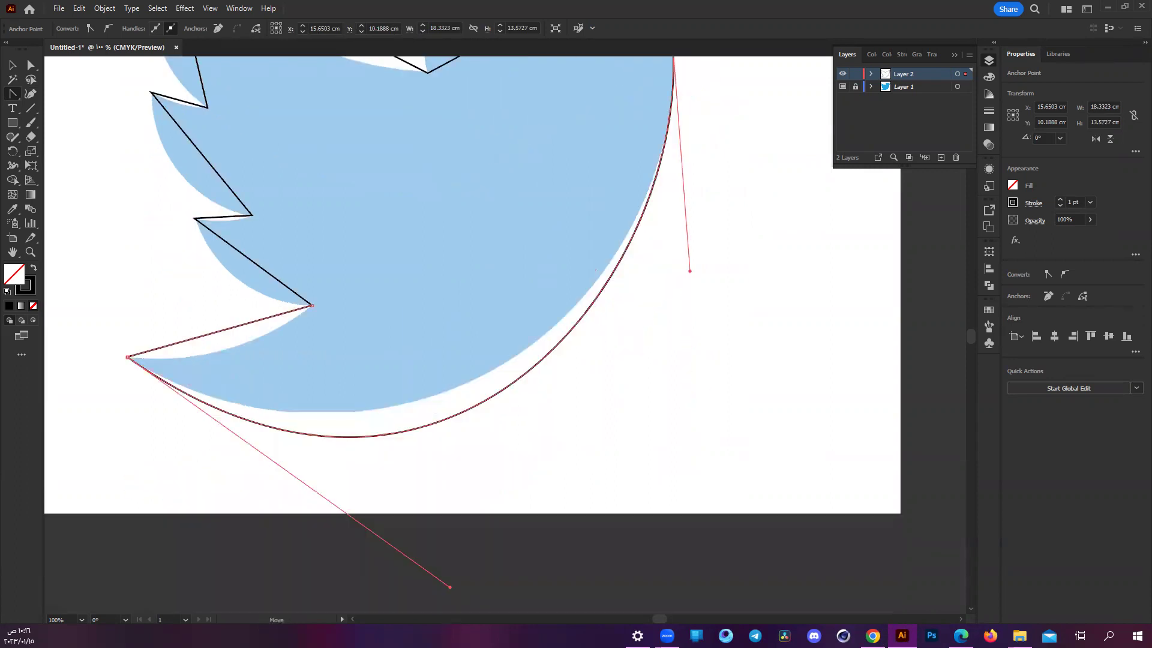
{"action": "left_click_drag", "start_coordinate": [404, 282], "coordinate": [428, 282]}
{"action": "scroll", "coordinate": [430, 272], "scroll_direction": "up", "scroll_amount": 3}
{"action": "scroll", "coordinate": [429, 272], "scroll_direction": "up", "scroll_amount": 6}
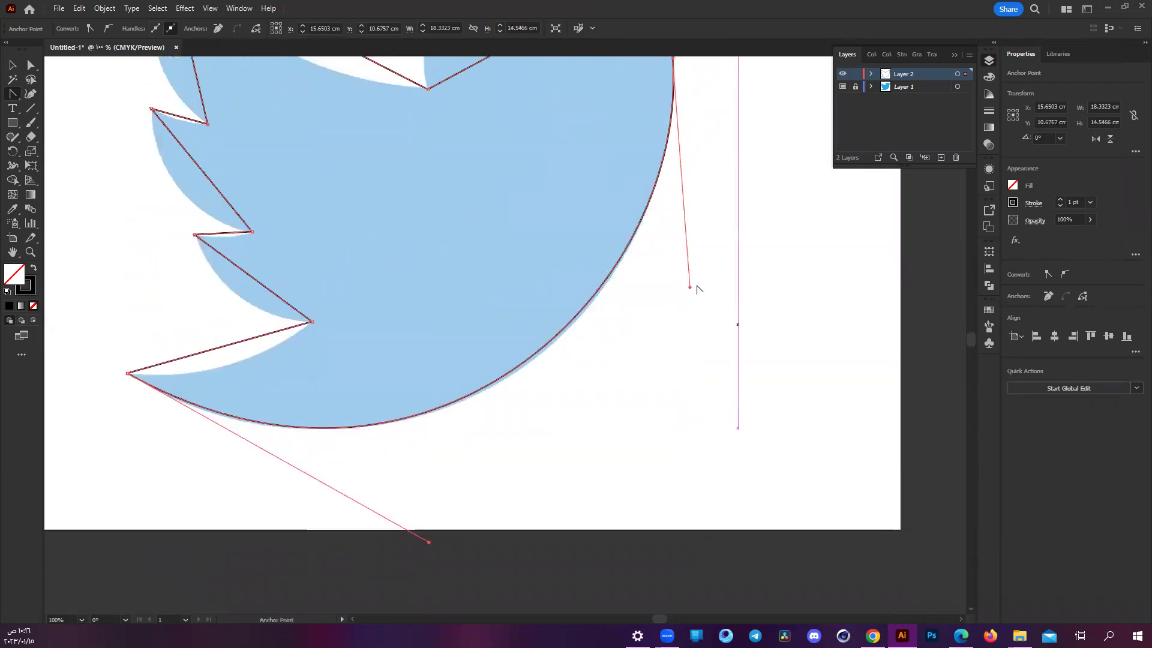
{"action": "left_click_drag", "start_coordinate": [689, 286], "coordinate": [698, 288]}
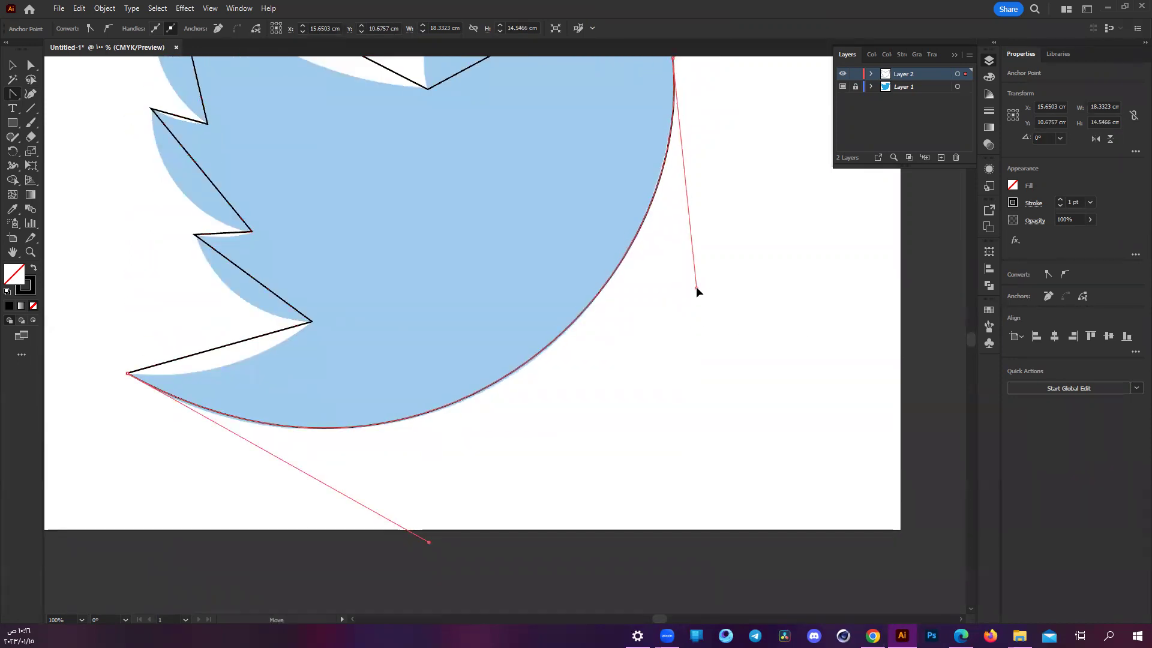
{"action": "scroll", "coordinate": [639, 332], "scroll_direction": "up", "scroll_amount": 2}
{"action": "scroll", "coordinate": [640, 332], "scroll_direction": "up", "scroll_amount": 3}
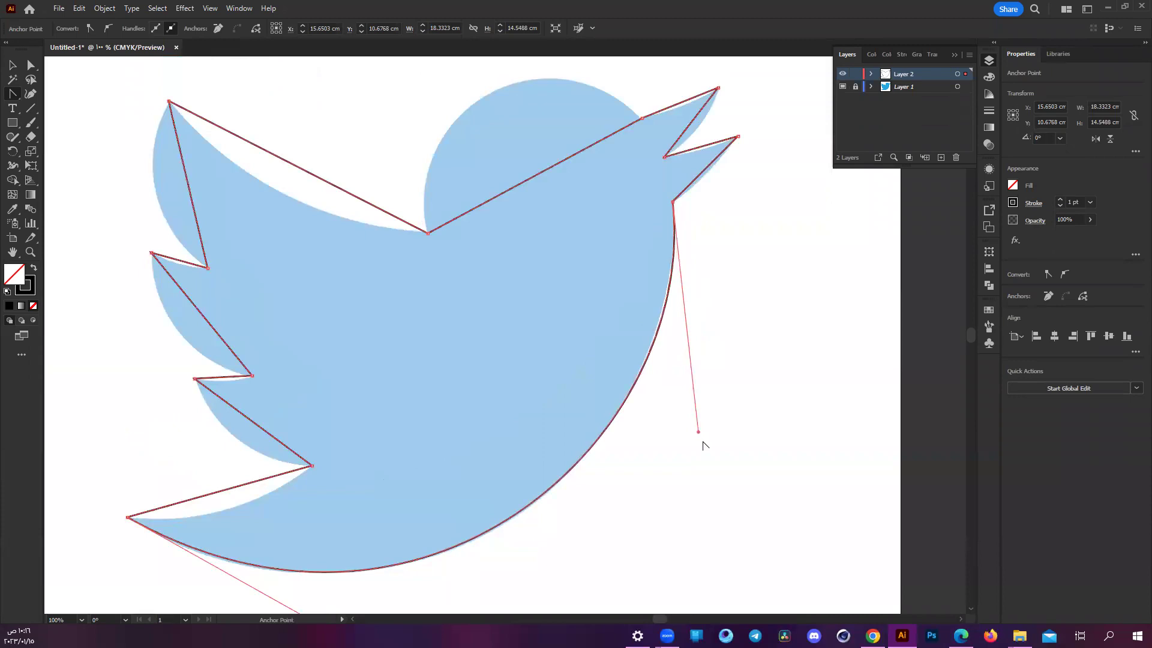
{"action": "left_click_drag", "start_coordinate": [697, 430], "coordinate": [689, 441]}
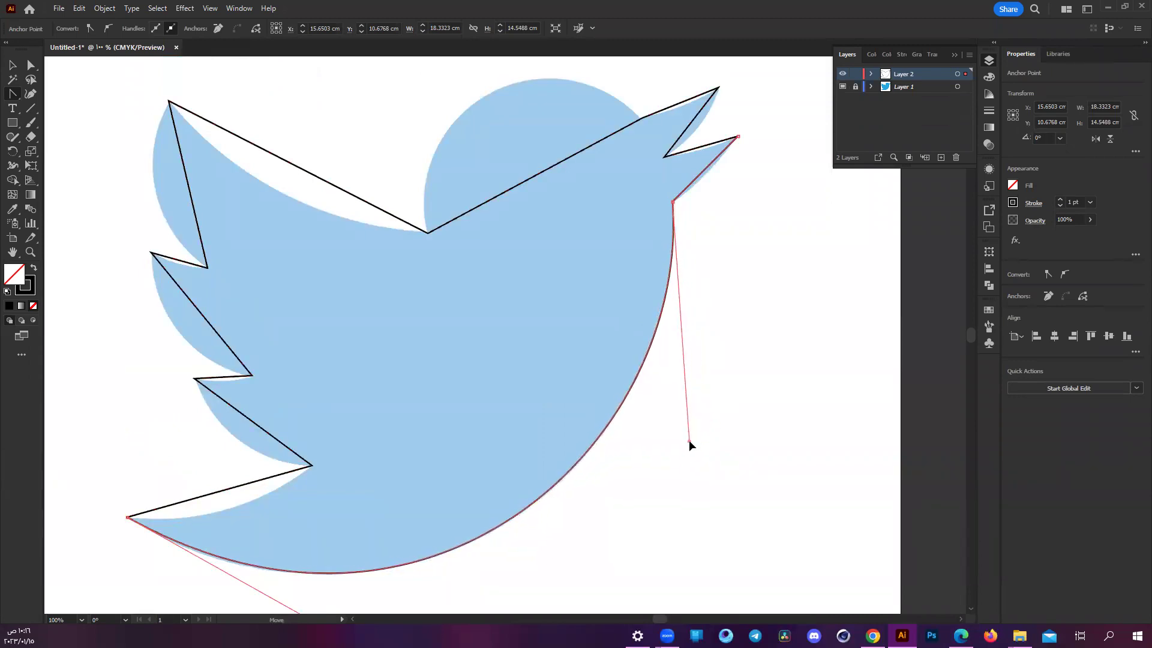
{"action": "scroll", "coordinate": [420, 450], "scroll_direction": "down", "scroll_amount": 2}
- Curve the tail underside and the lower and upper feather edges
{"action": "left_click_drag", "start_coordinate": [204, 455], "coordinate": [213, 474]}
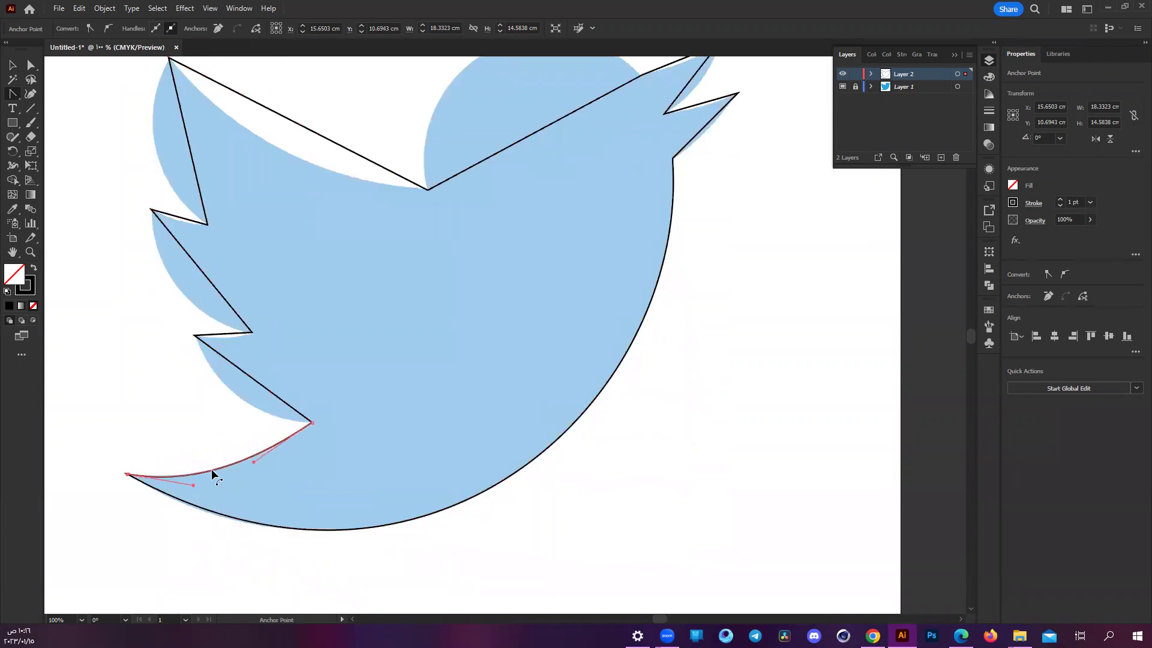
{"action": "left_click_drag", "start_coordinate": [243, 388], "coordinate": [239, 397]}
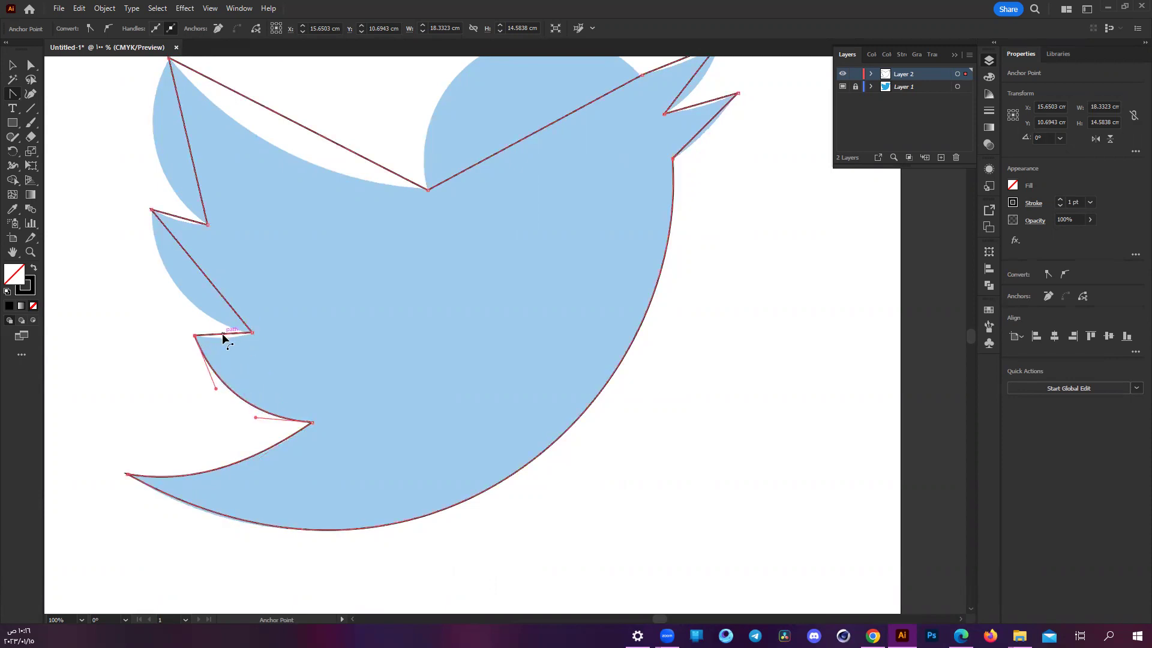
{"action": "left_click_drag", "start_coordinate": [224, 338], "coordinate": [225, 340]}
{"action": "left_click_drag", "start_coordinate": [202, 286], "coordinate": [184, 297]}
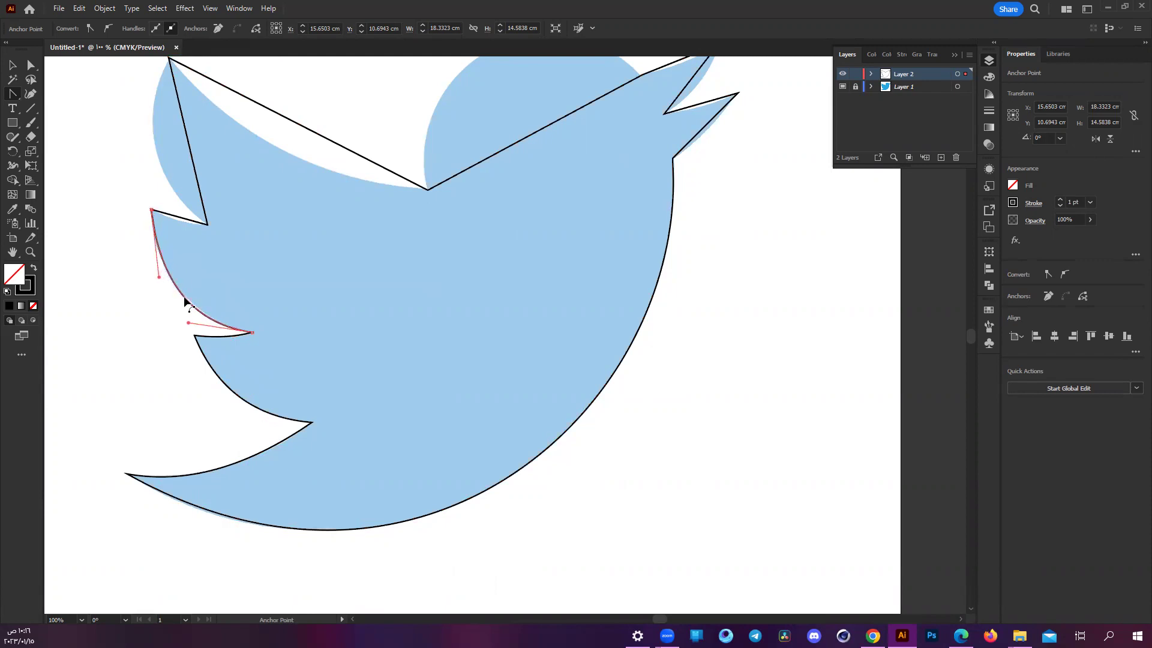
{"action": "scroll", "coordinate": [183, 296], "scroll_direction": "up", "scroll_amount": 3}
- Curve the top feather edge, the wing tip's inner edge and the back segment
{"action": "left_click_drag", "start_coordinate": [181, 309], "coordinate": [183, 311]}
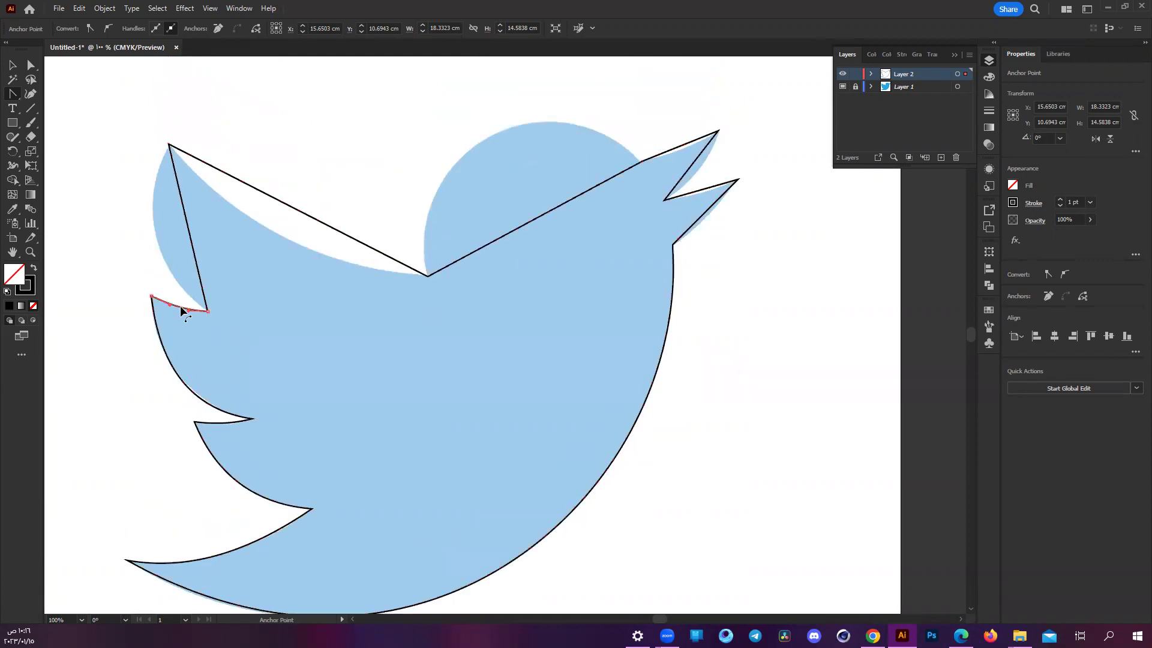
{"action": "left_click_drag", "start_coordinate": [189, 238], "coordinate": [159, 247]}
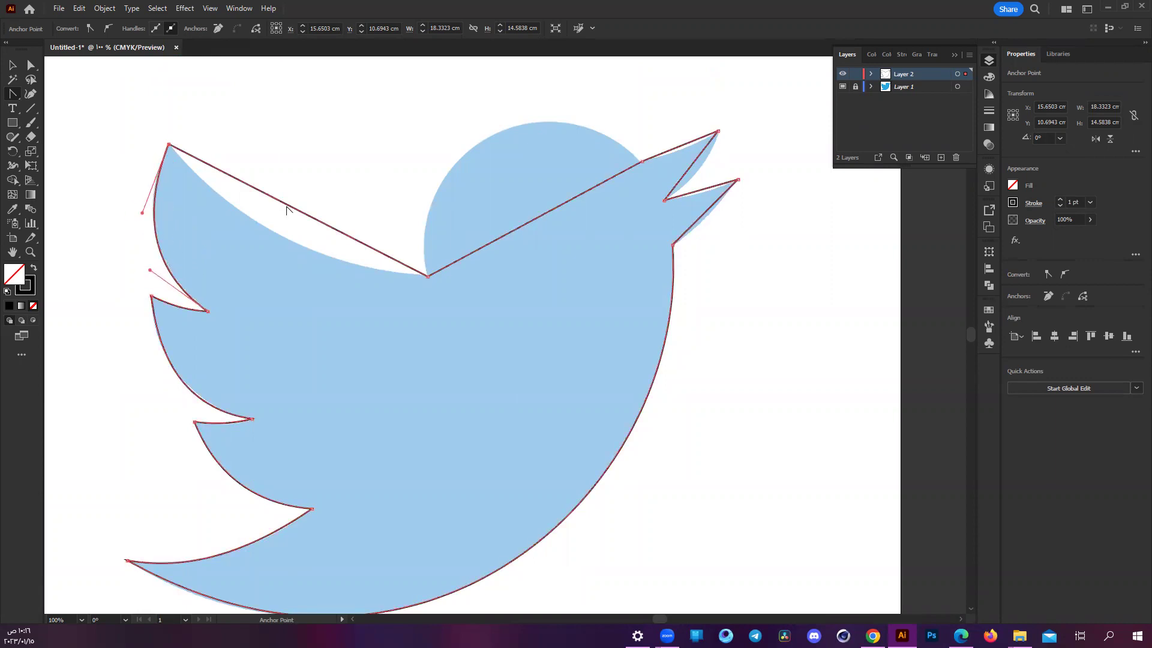
{"action": "left_click_drag", "start_coordinate": [291, 210], "coordinate": [285, 240]}
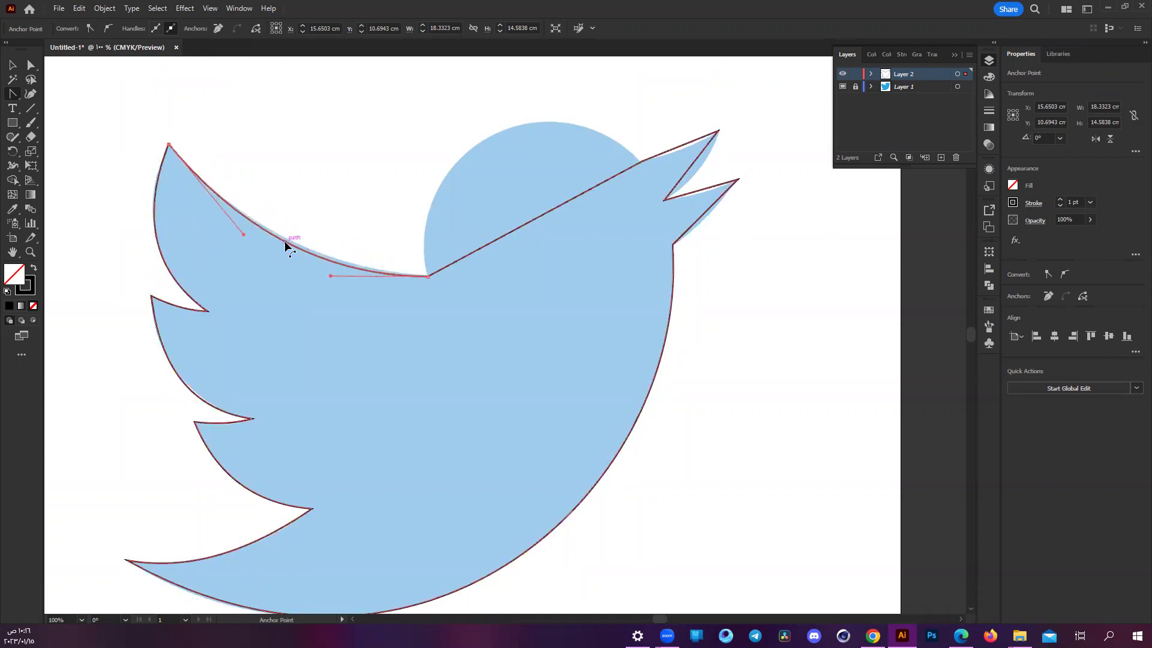
{"action": "scroll", "coordinate": [533, 211], "scroll_direction": "up", "scroll_amount": 2}
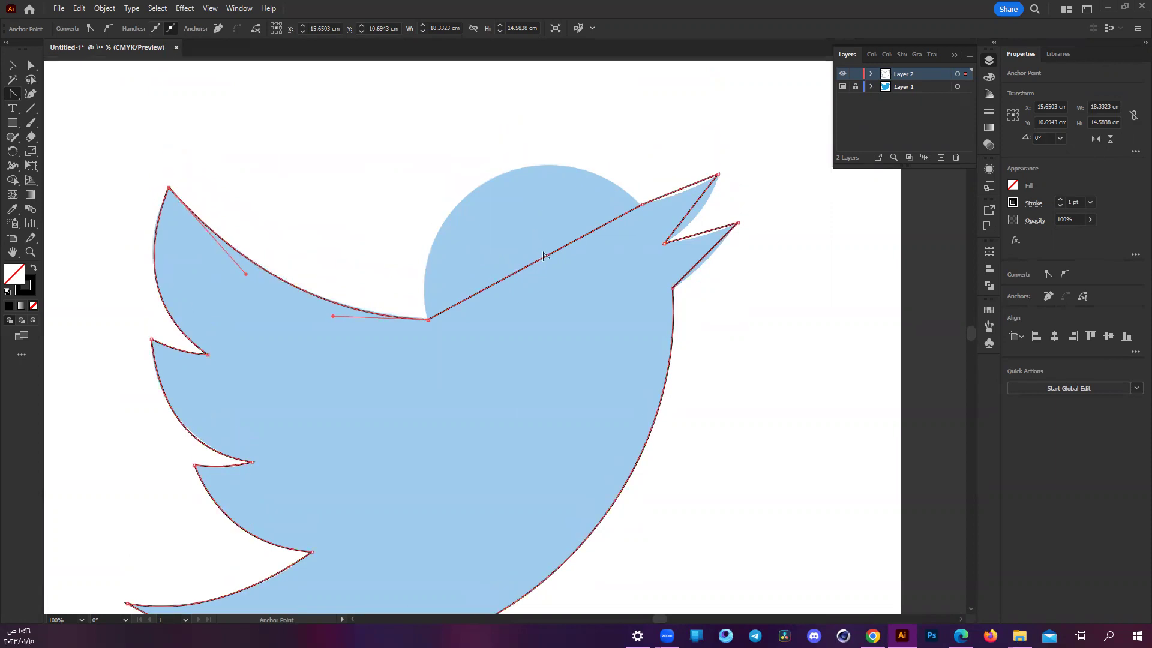
{"action": "left_click_drag", "start_coordinate": [535, 249], "coordinate": [492, 183]}
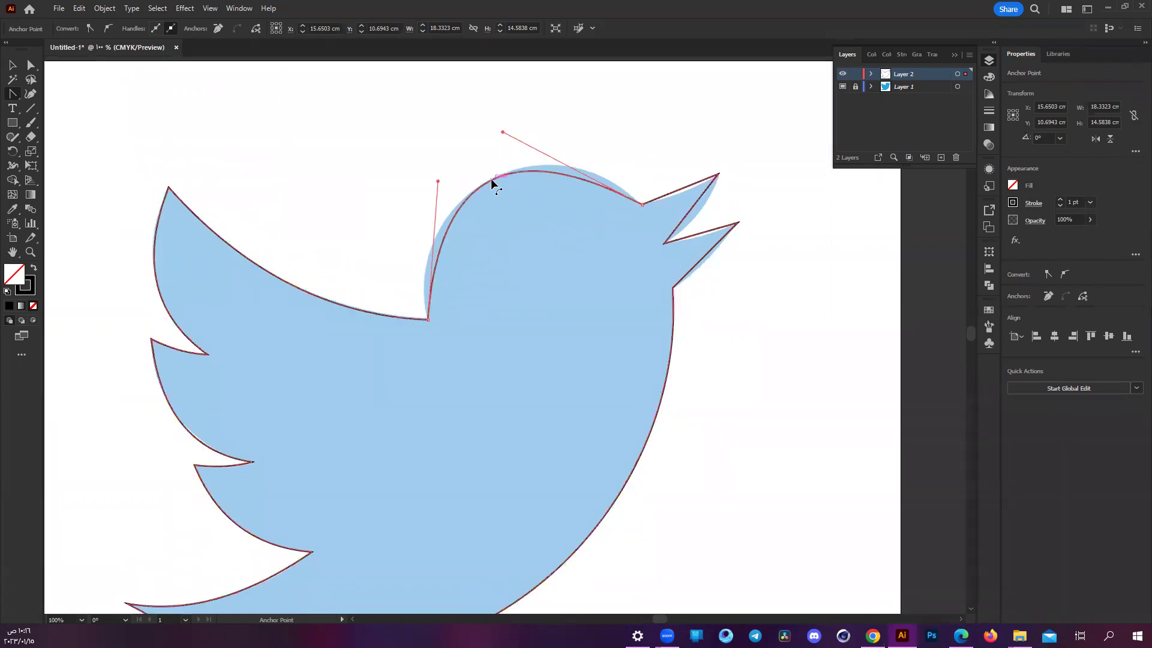
{"action": "left_click_drag", "start_coordinate": [437, 181], "coordinate": [406, 204]}
- Refine the head and back curves and bend the beak's upper edge
{"action": "scroll", "coordinate": [567, 180], "scroll_direction": "up", "scroll_amount": 3}
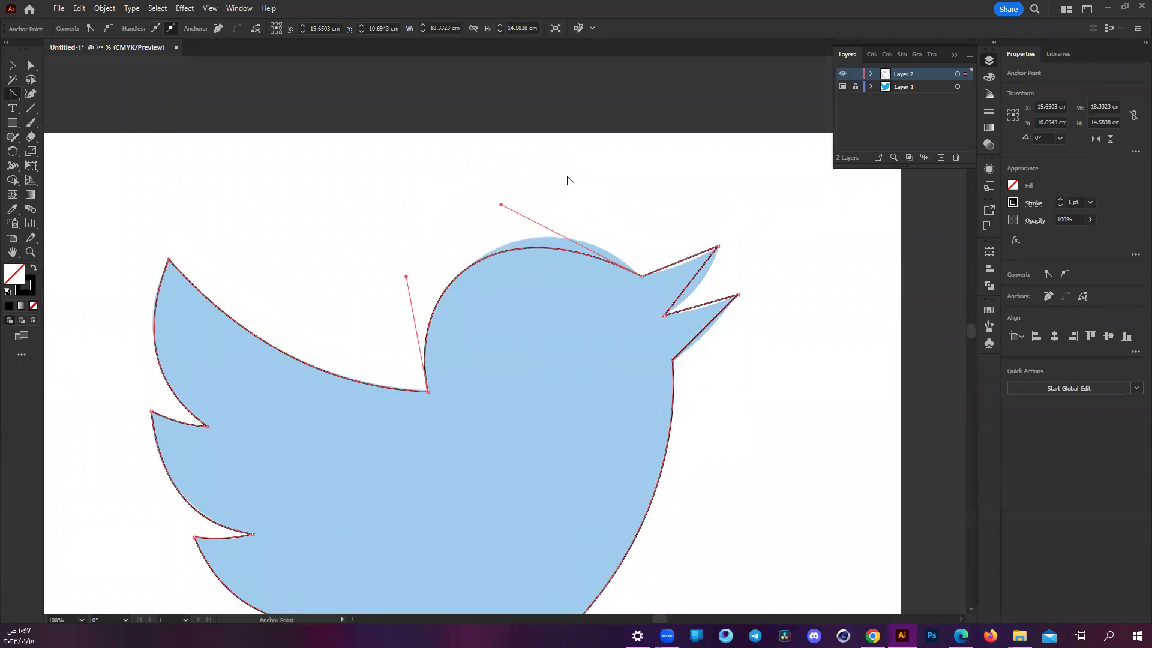
{"action": "left_click_drag", "start_coordinate": [501, 204], "coordinate": [548, 182]}
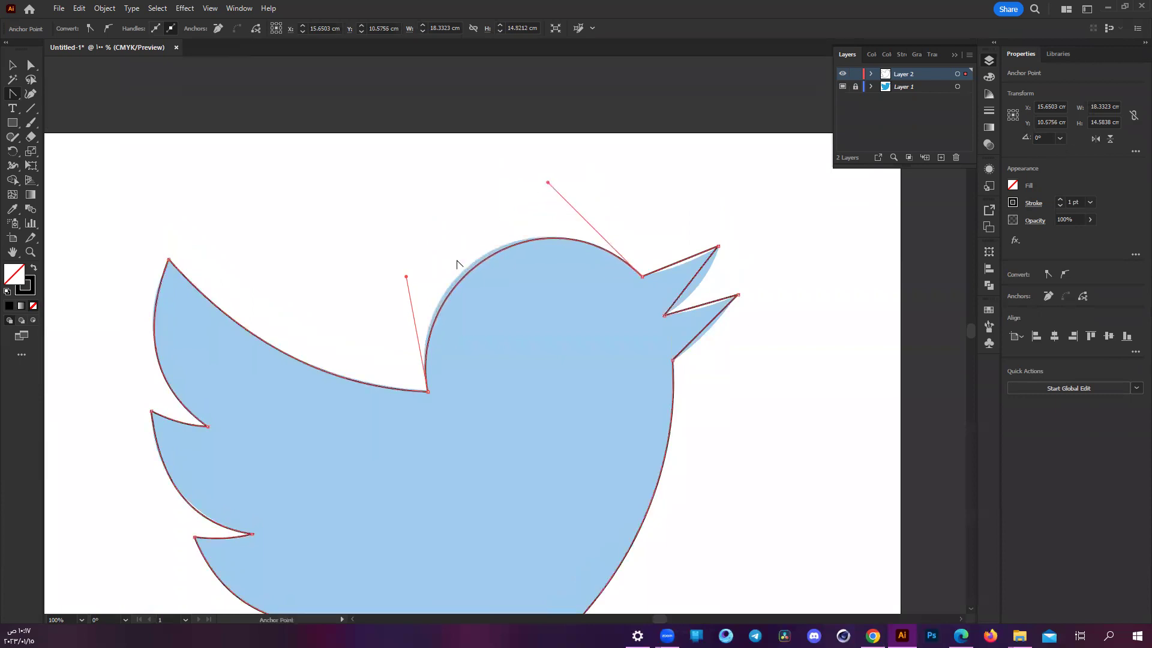
{"action": "left_click_drag", "start_coordinate": [406, 276], "coordinate": [393, 282]}
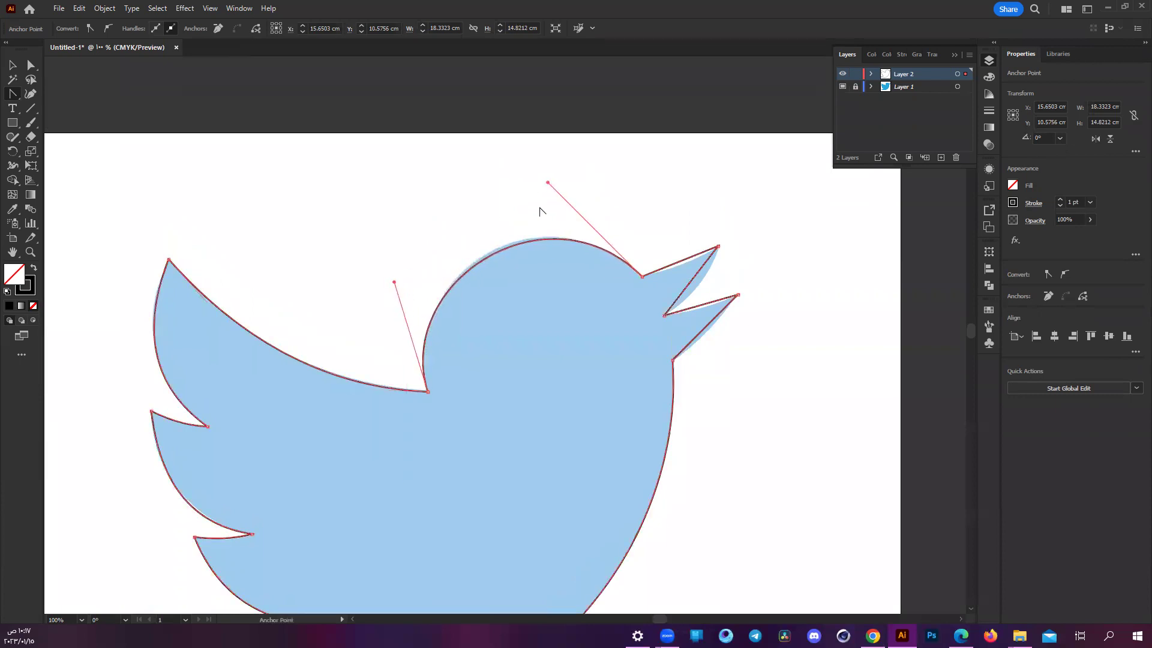
{"action": "left_click_drag", "start_coordinate": [539, 177], "coordinate": [543, 177]}
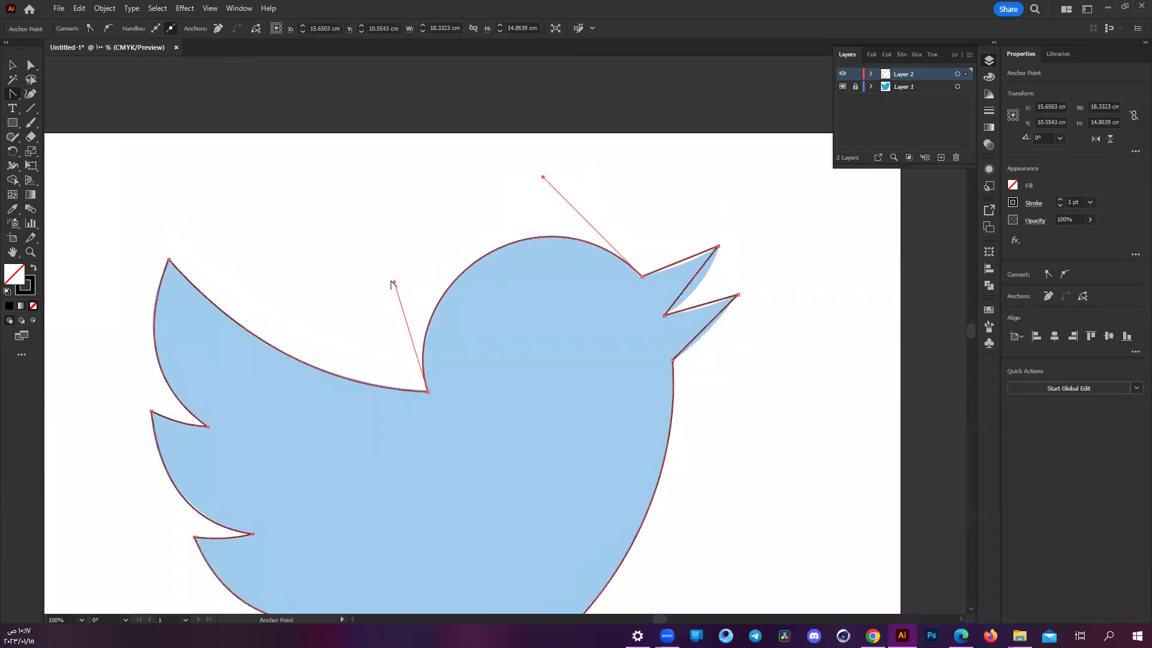
{"action": "left_click_drag", "start_coordinate": [393, 283], "coordinate": [396, 280]}
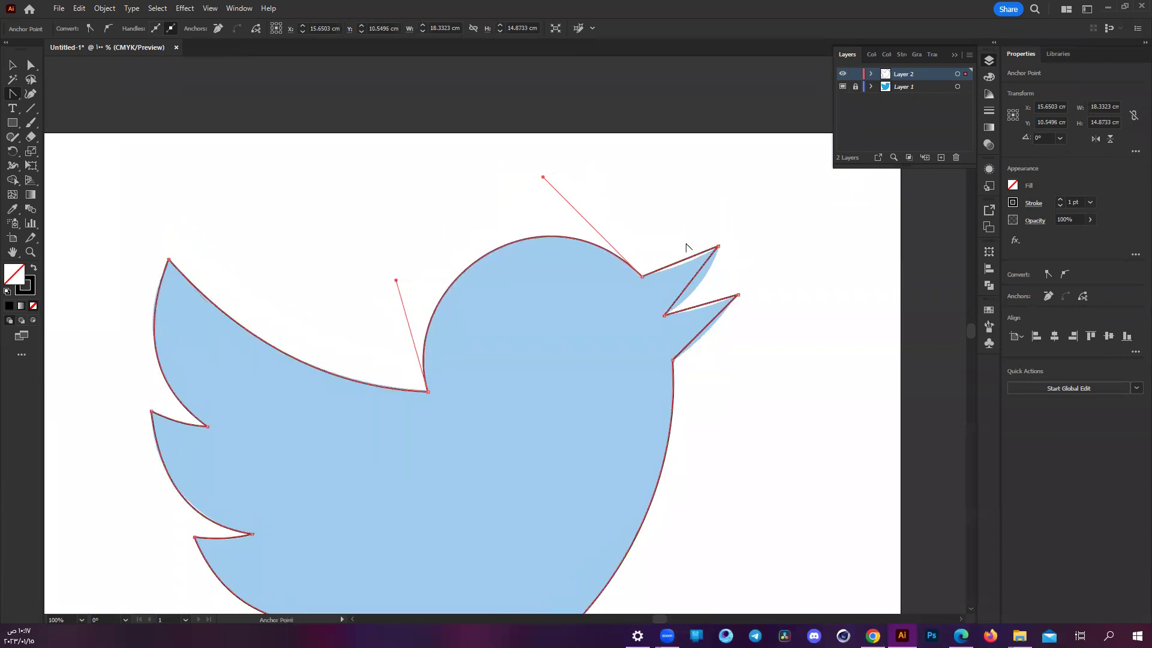
{"action": "scroll", "coordinate": [718, 249], "scroll_direction": "up", "scroll_amount": 1}
{"action": "scroll", "coordinate": [643, 258], "scroll_direction": "down", "scroll_amount": 2}
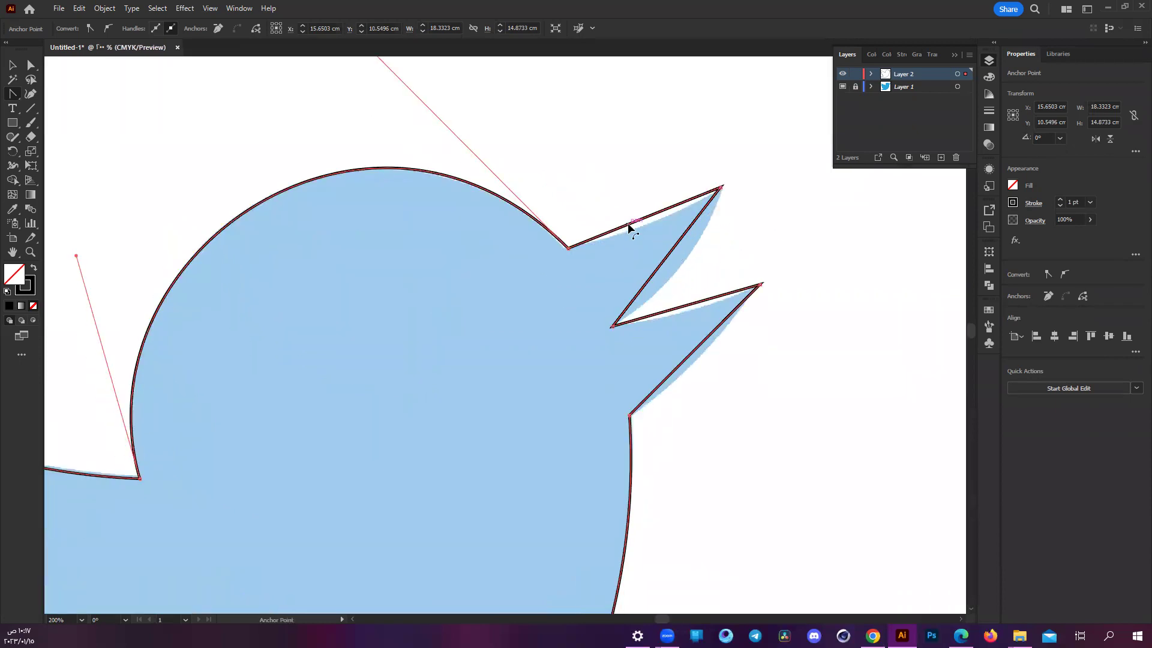
{"action": "left_click_drag", "start_coordinate": [629, 226], "coordinate": [696, 321]}
{"action": "scroll", "coordinate": [689, 307], "scroll_direction": "down", "scroll_amount": 1}
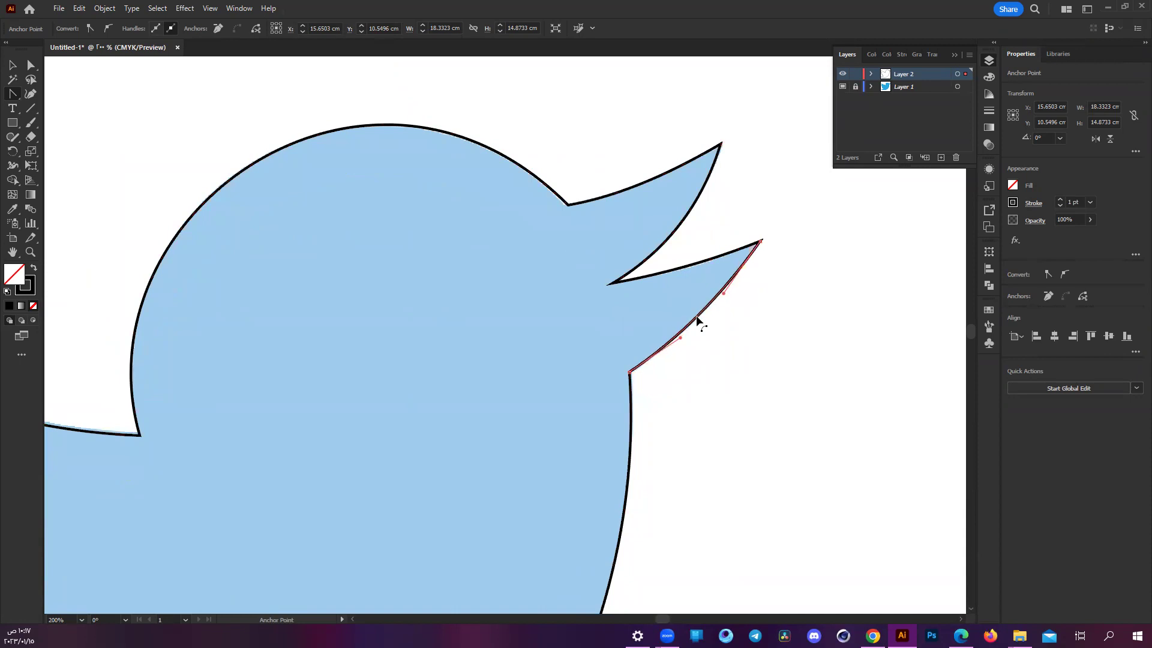
{"action": "scroll", "coordinate": [696, 322], "scroll_direction": "down", "scroll_amount": 2}
- Fill the traced bird solid black and drag it right to reveal the blue bird
{"action": "scroll", "coordinate": [696, 321], "scroll_direction": "down", "scroll_amount": 1}
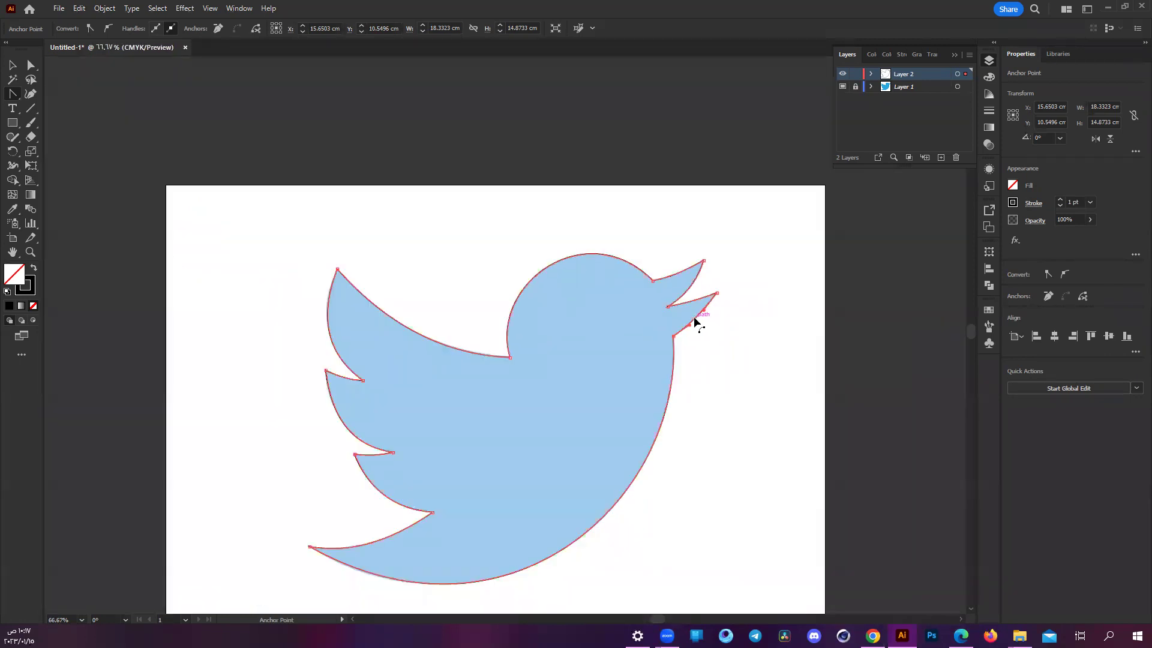
{"action": "scroll", "coordinate": [695, 322], "scroll_direction": "down", "scroll_amount": 1}
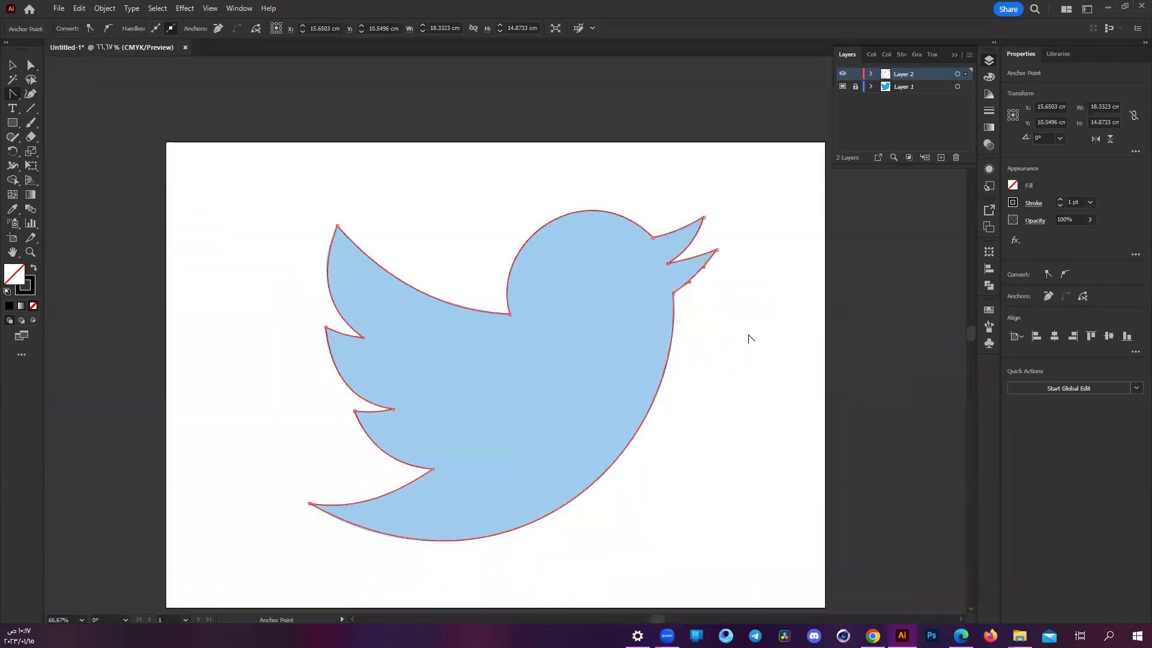
{"action": "left_click", "coordinate": [34, 270]}
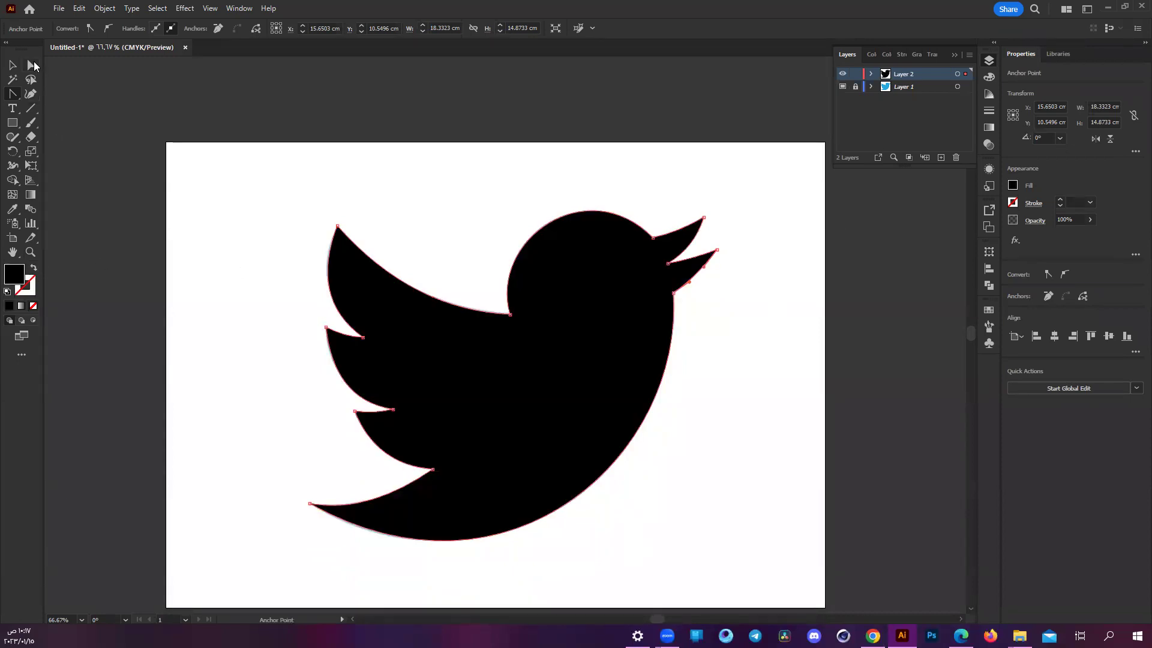
{"action": "left_click", "coordinate": [31, 64]}
{"action": "left_click", "coordinate": [350, 172]}
{"action": "left_click_drag", "start_coordinate": [519, 370], "coordinate": [708, 365]}
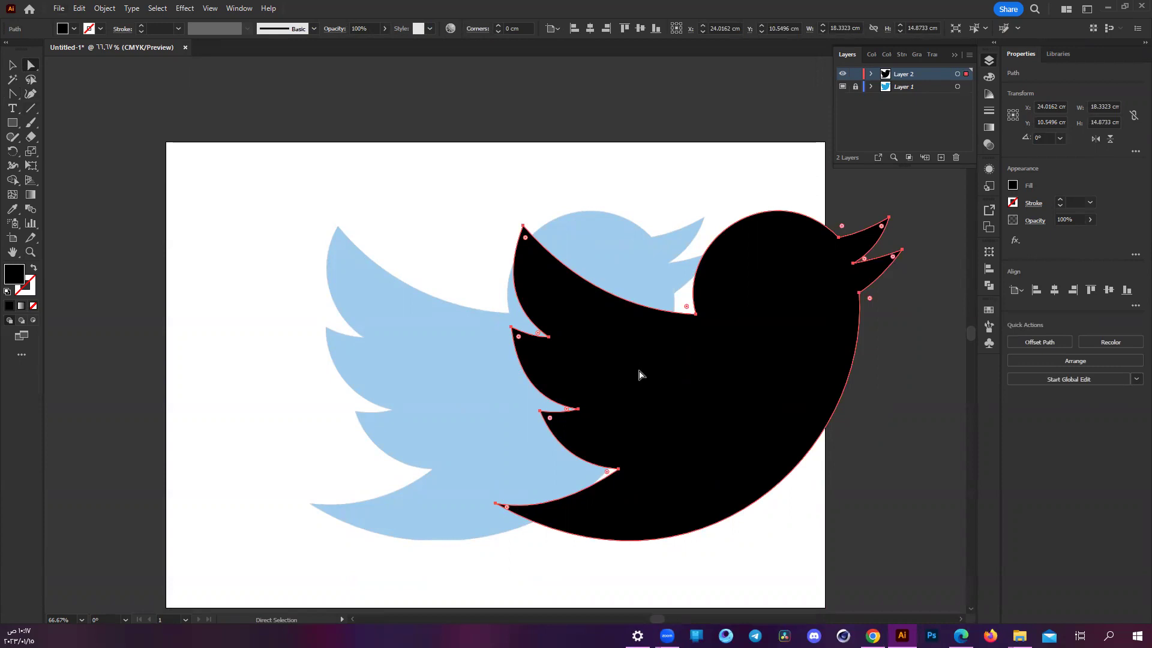
- Undo the move, reselect and slide the black bird right, then sample the blue bird's colour onto it
{"action": "key", "text": "ctrl"}
{"action": "key", "text": "ctrl+z"}
{"action": "left_click", "coordinate": [295, 284]}
{"action": "left_click_drag", "start_coordinate": [219, 188], "coordinate": [512, 458]}
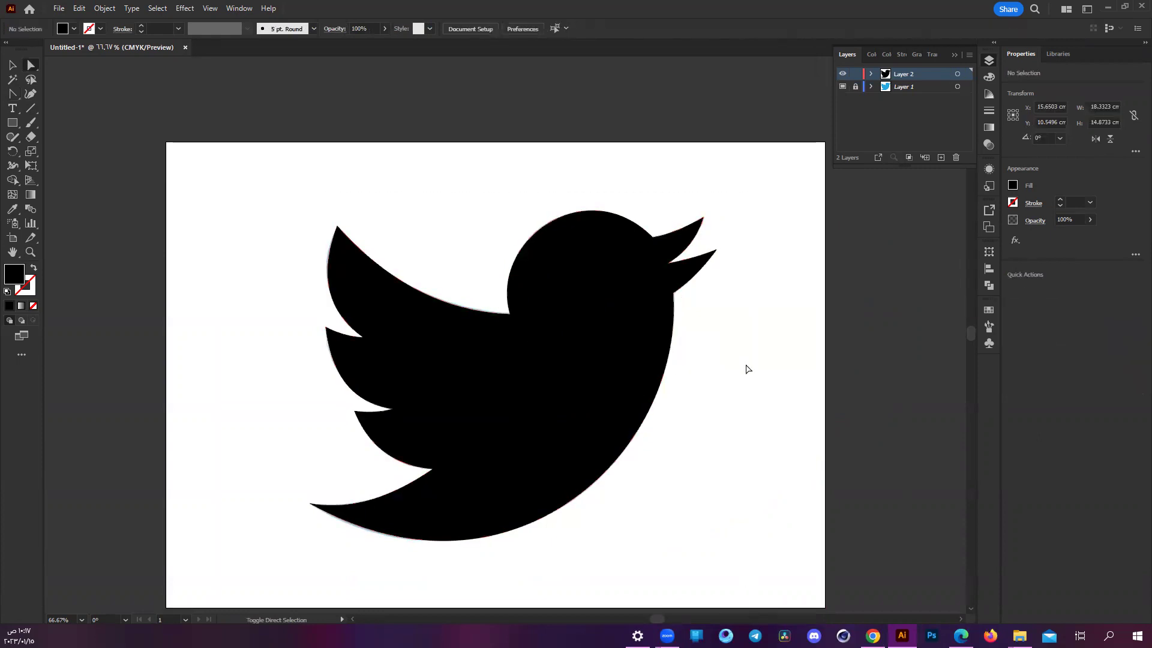
{"action": "mouse_move", "coordinate": [540, 384]}
{"action": "left_mouse_down"}
{"action": "mouse_move", "coordinate": [787, 397]}
{"action": "mouse_move", "coordinate": [752, 399]}
{"action": "left_mouse_up"}
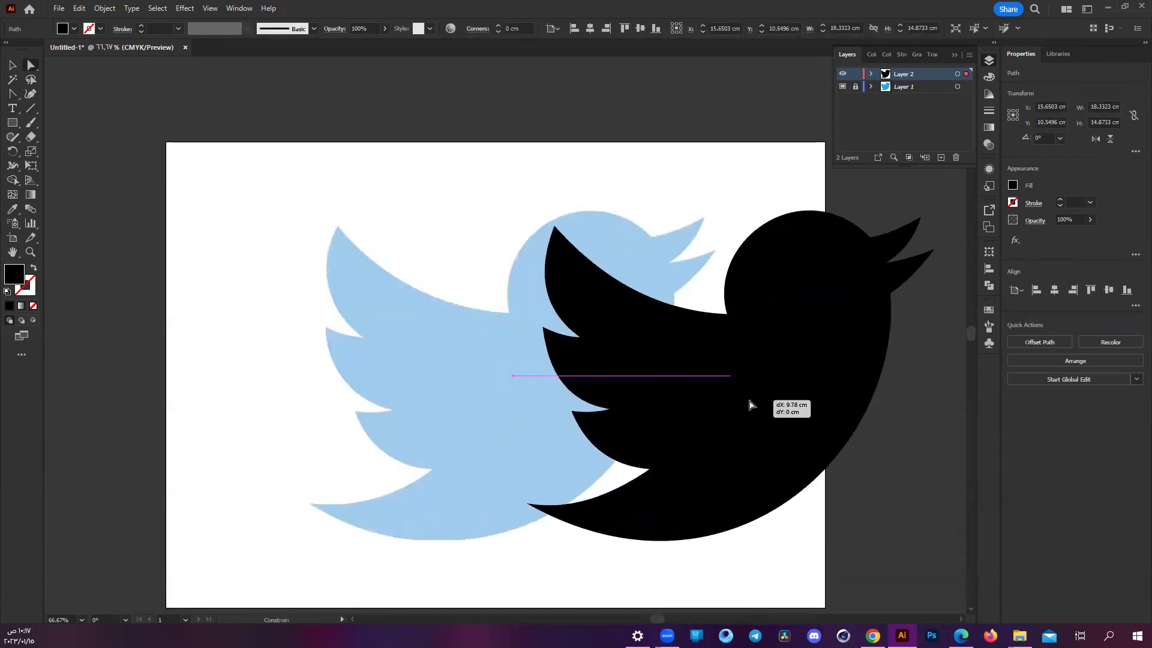
{"action": "left_click", "coordinate": [399, 437]}
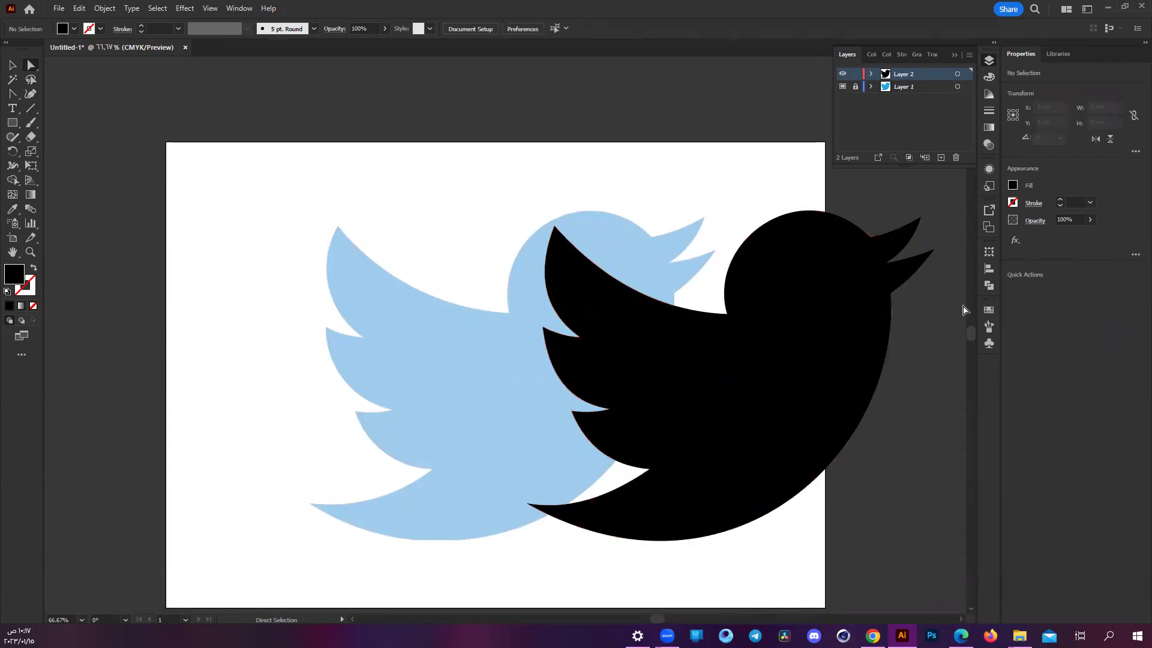
{"action": "mouse_move", "coordinate": [730, 375]}
{"action": "left_mouse_down"}
{"action": "mouse_move", "coordinate": [853, 363]}
{"action": "mouse_move", "coordinate": [665, 356]}
{"action": "left_mouse_up"}
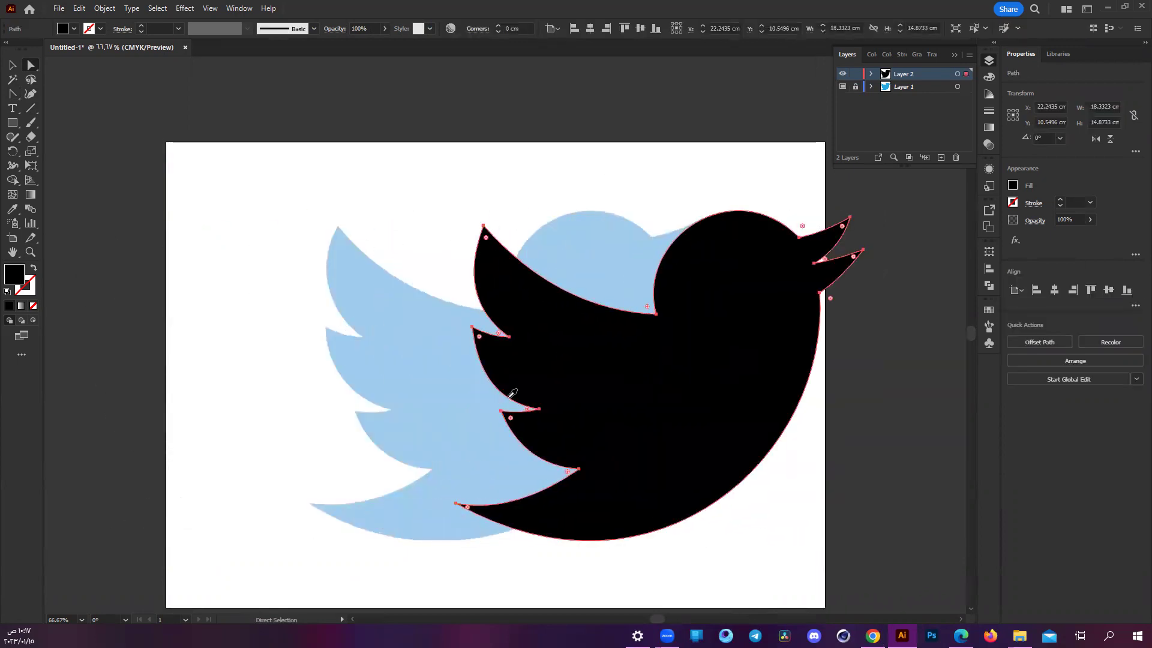
{"action": "key", "text": "i"}
{"action": "left_click", "coordinate": [445, 386]}
- Move the blue-filled bird back and make it an unfilled thin black outline
{"action": "key", "text": "a"}
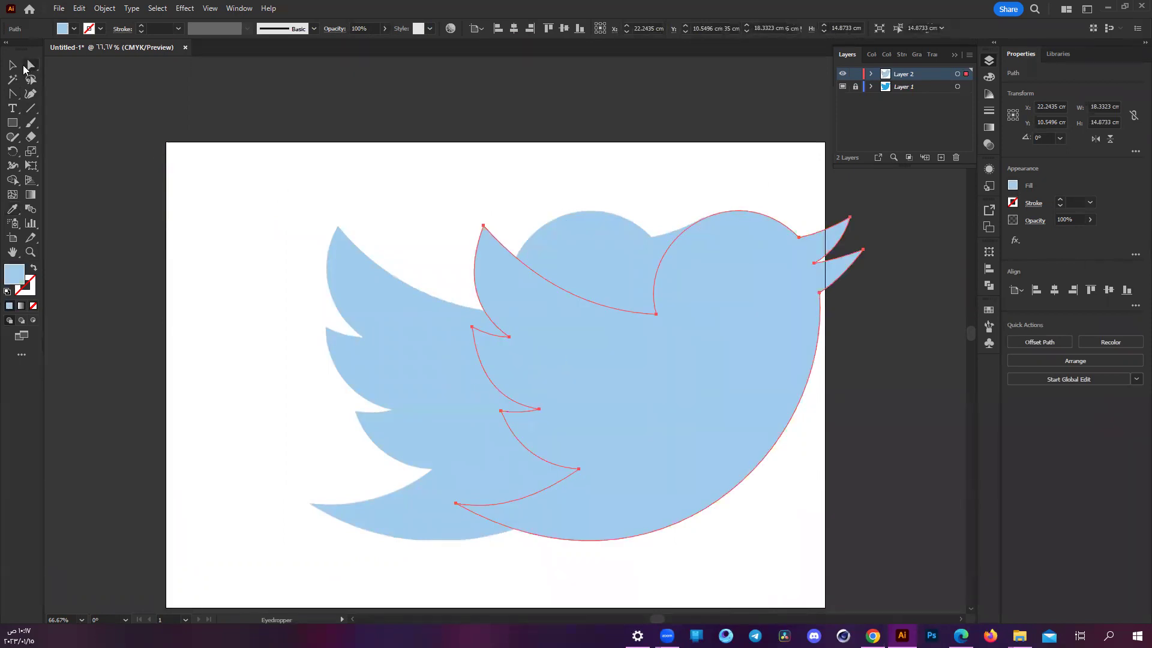
{"action": "left_click_drag", "start_coordinate": [661, 362], "coordinate": [90, 352]}
{"action": "key", "text": "ctrl+minus"}
{"action": "key", "text": "ctrl+minus"}
{"action": "key", "text": "v"}
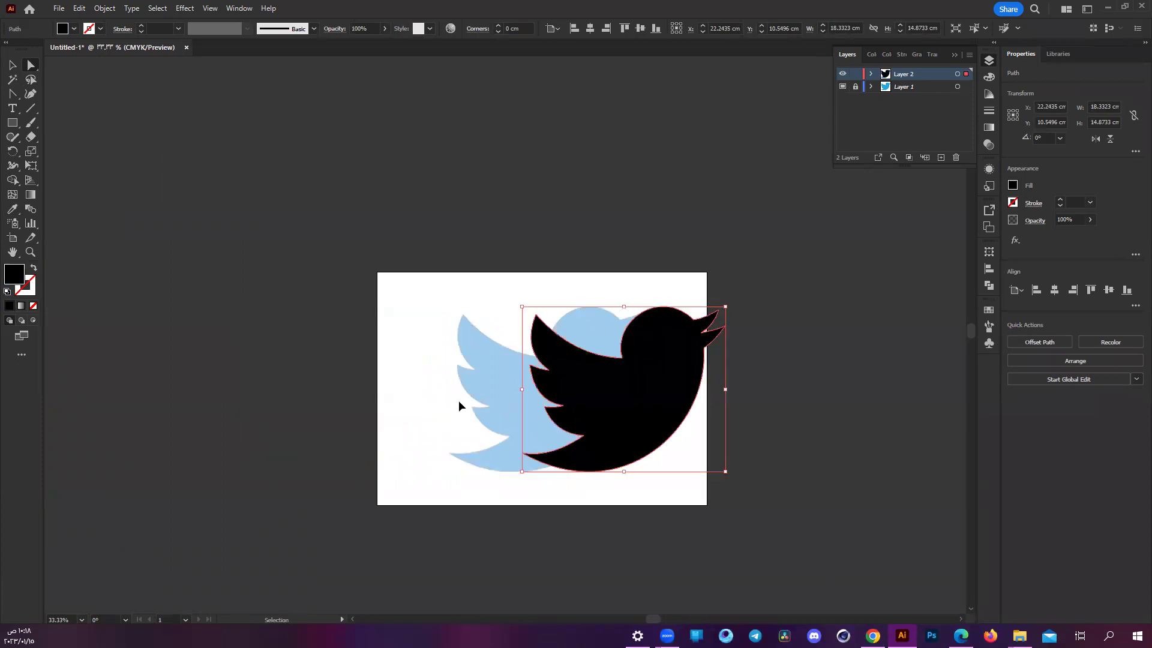
{"action": "scroll", "coordinate": [596, 401], "scroll_direction": "up", "scroll_amount": 2}
{"action": "key", "text": "shift+x"}
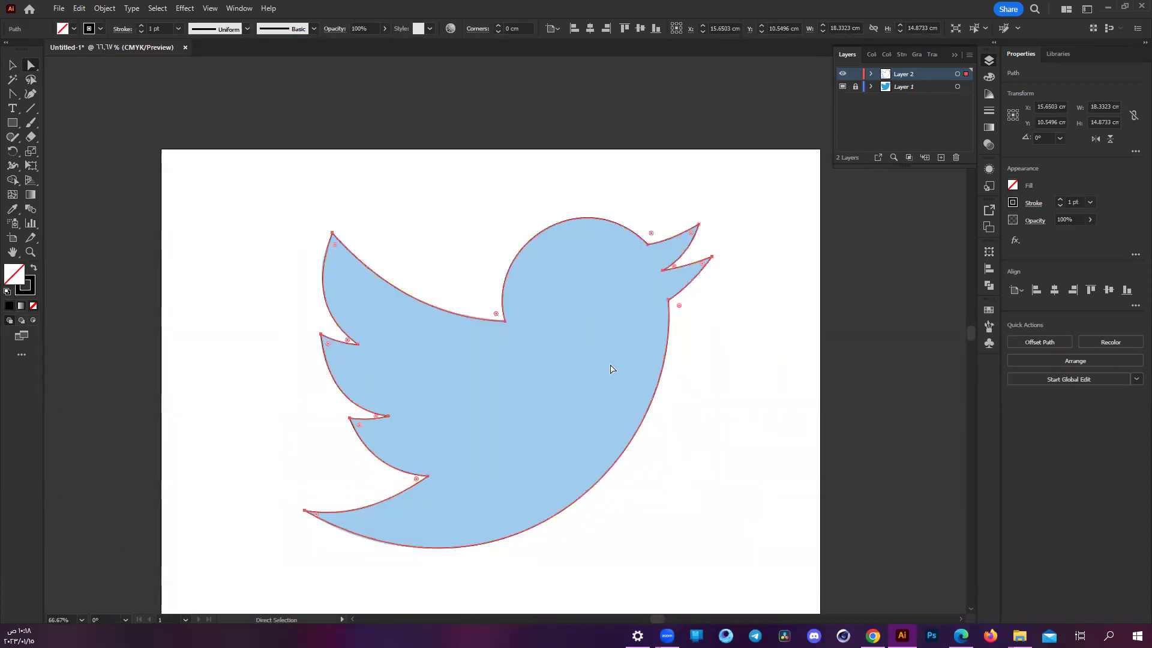
{"action": "left_click", "coordinate": [242, 113]}
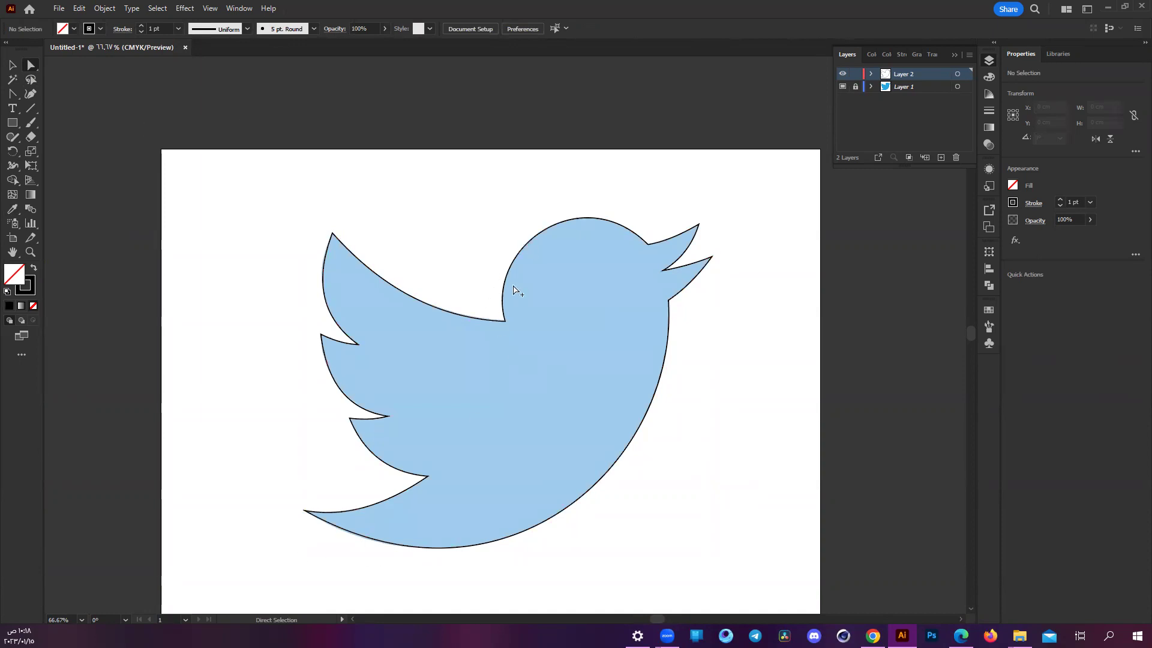
- Scroll around the view to check the outline against the blue bird
{"action": "scroll", "coordinate": [513, 291], "scroll_direction": "up", "scroll_amount": 3}
{"action": "scroll", "coordinate": [713, 126], "scroll_direction": "down", "scroll_amount": 3}
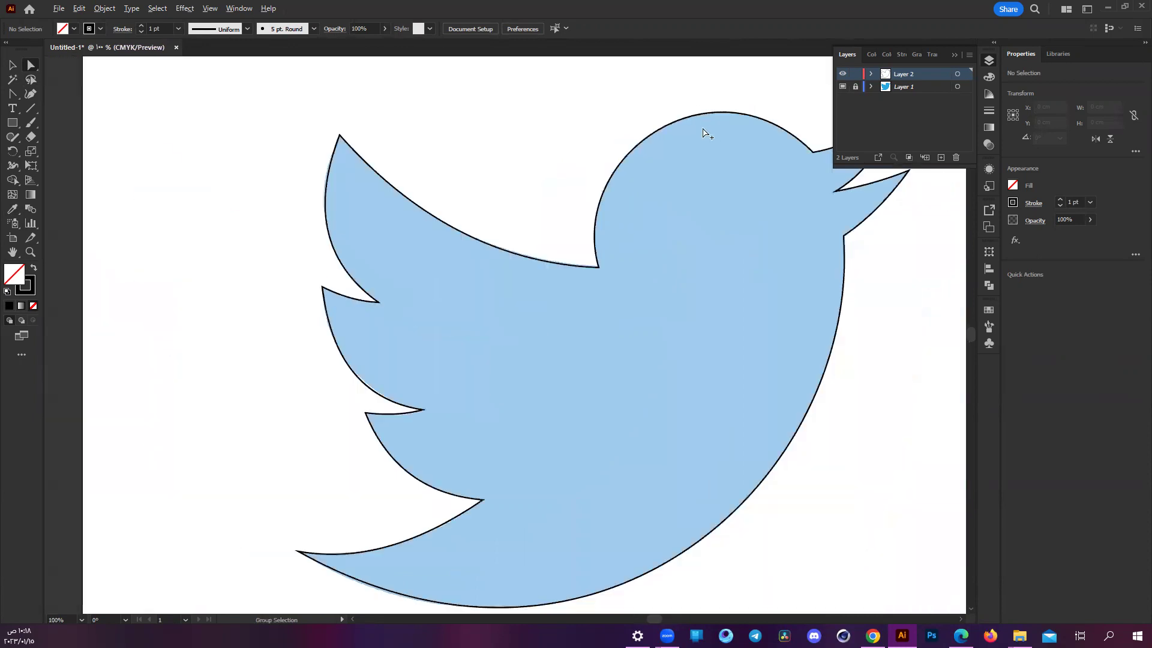
{"action": "scroll", "coordinate": [708, 133], "scroll_direction": "down", "scroll_amount": 3}
{"action": "scroll", "coordinate": [713, 220], "scroll_direction": "up", "scroll_amount": 2}
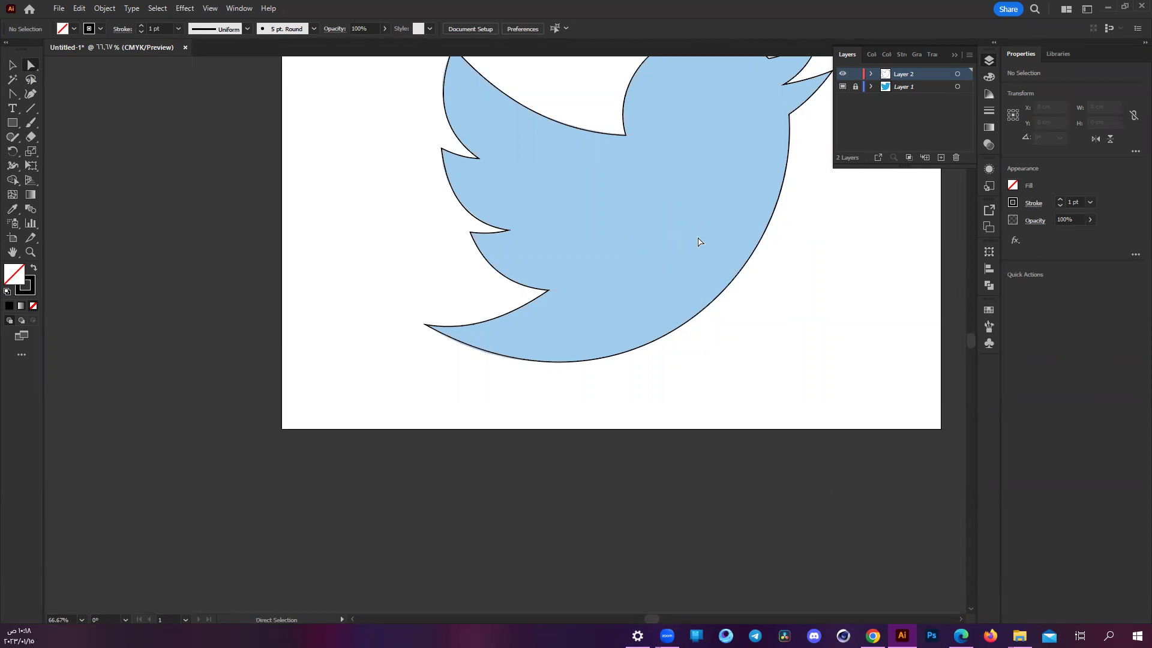
{"action": "scroll", "coordinate": [581, 252], "scroll_direction": "right", "scroll_amount": 2}
{"action": "scroll", "coordinate": [580, 252], "scroll_direction": "up", "scroll_amount": 3}
{"action": "scroll", "coordinate": [580, 252], "scroll_direction": "right", "scroll_amount": 2}
{"action": "scroll", "coordinate": [581, 252], "scroll_direction": "up", "scroll_amount": 2}
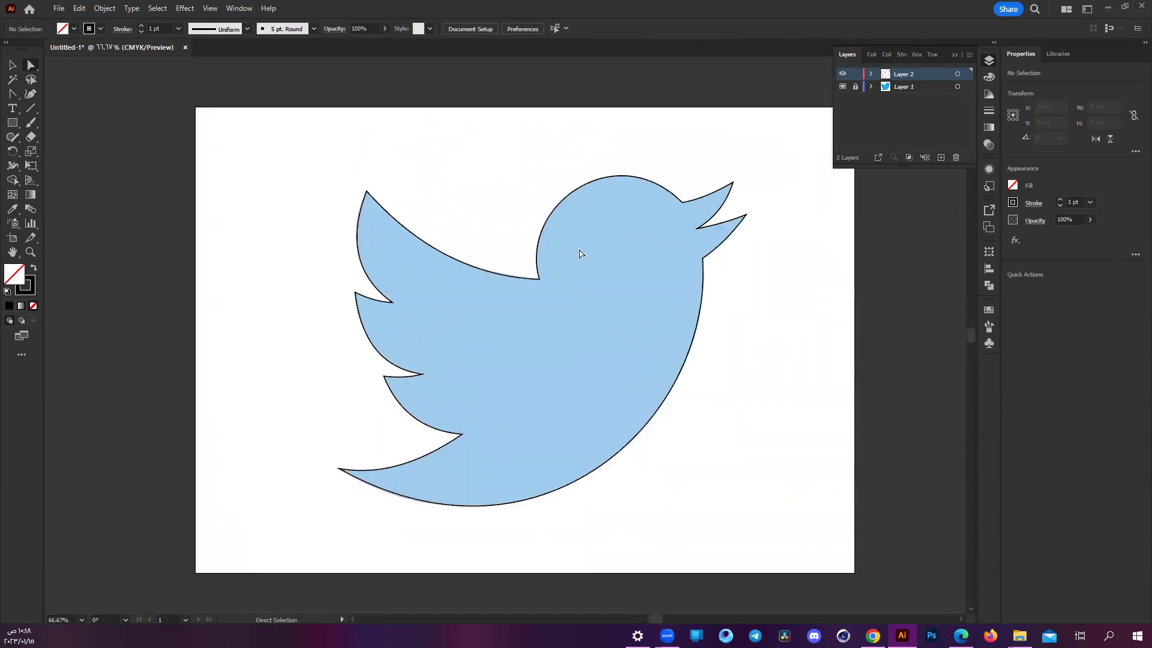
{"action": "scroll", "coordinate": [581, 252], "scroll_direction": "up", "scroll_amount": 2}
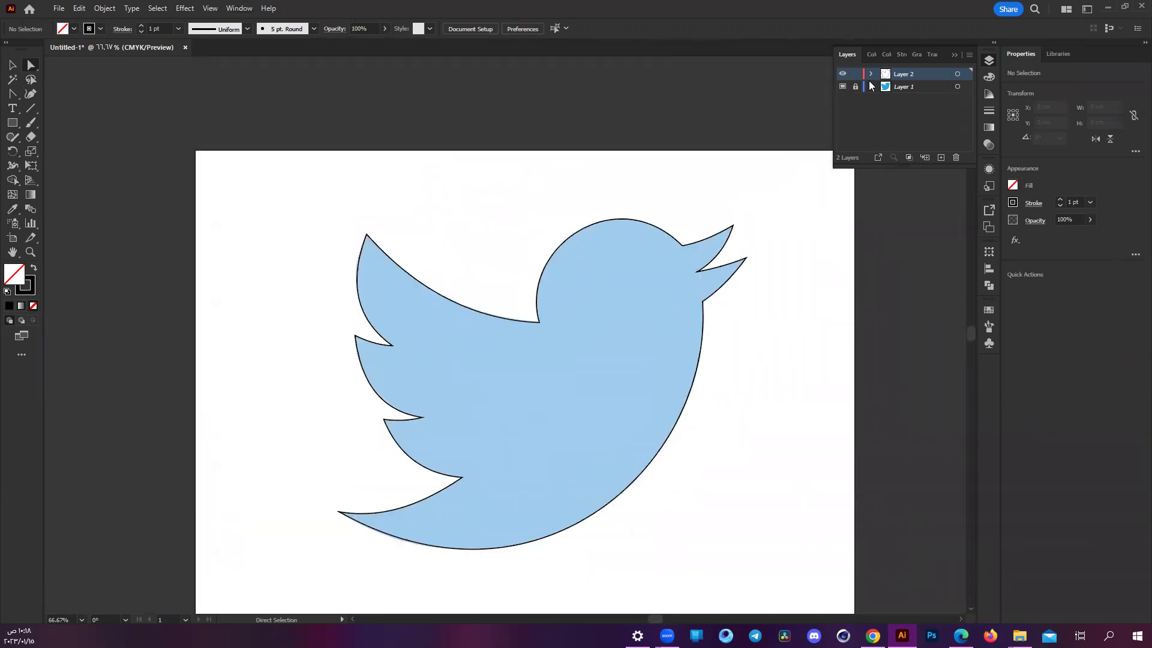
{"action": "left_click", "coordinate": [894, 87], "text": "shift"}
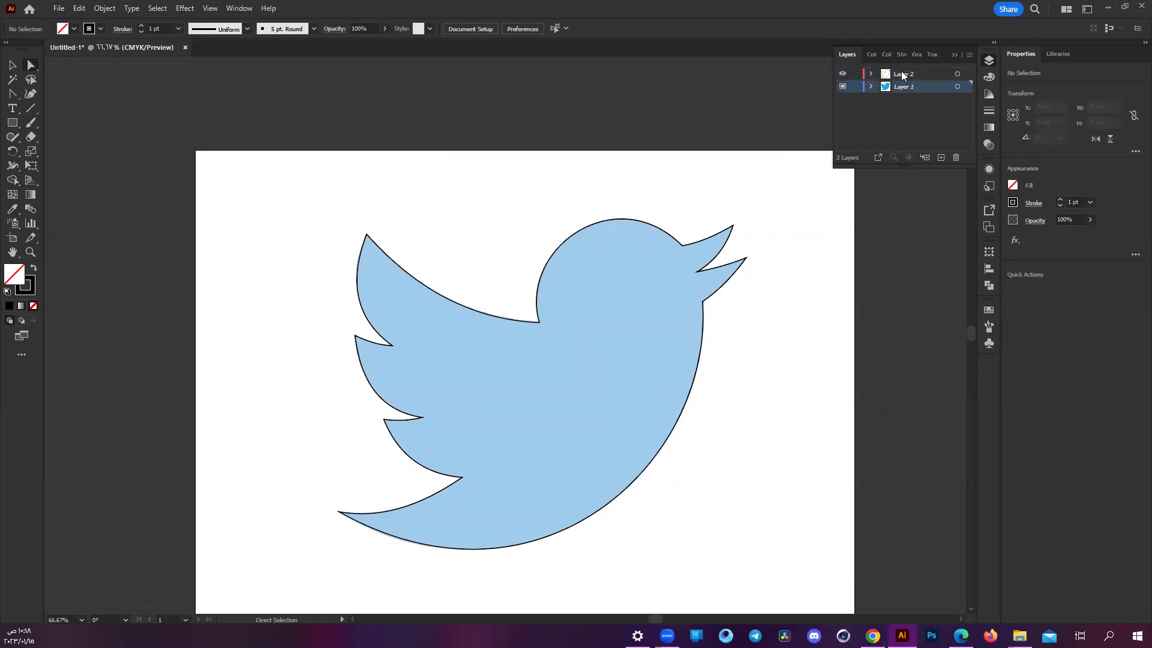
{"action": "left_click", "coordinate": [957, 74]}
{"action": "key", "text": "ctrl+a"}
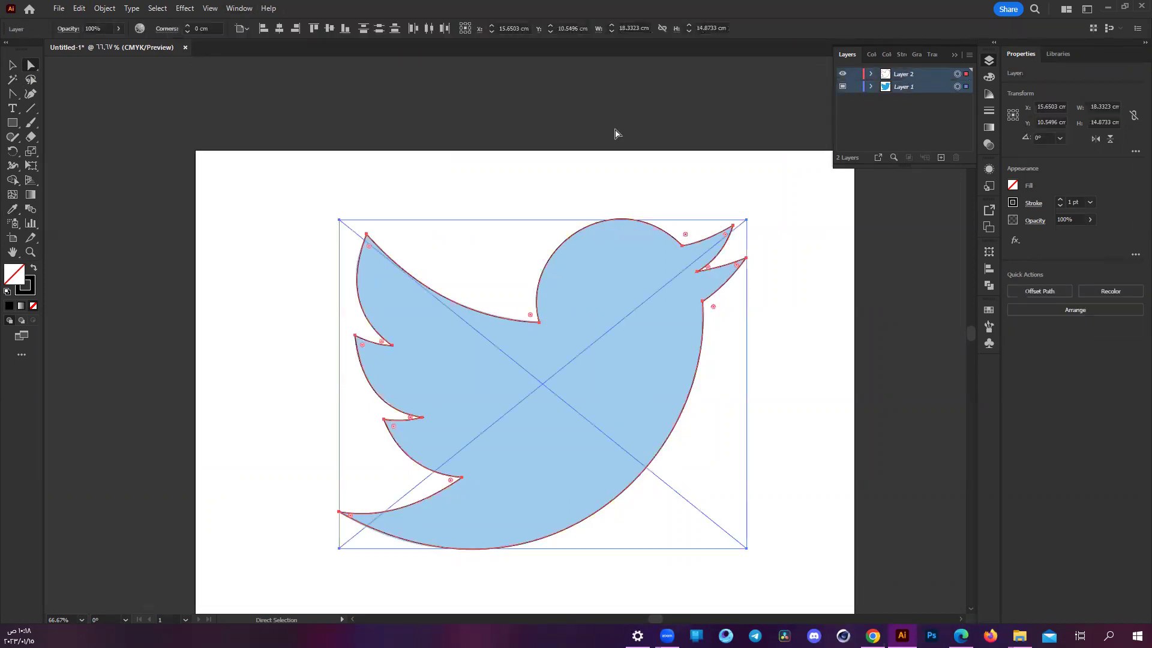
{"action": "key", "text": "Delete"}
{"action": "scroll", "coordinate": [587, 207], "scroll_direction": "down", "scroll_amount": 2}
{"action": "scroll", "coordinate": [585, 207], "scroll_direction": "right", "scroll_amount": 2}
{"action": "scroll", "coordinate": [591, 204], "scroll_direction": "down", "scroll_amount": 1}
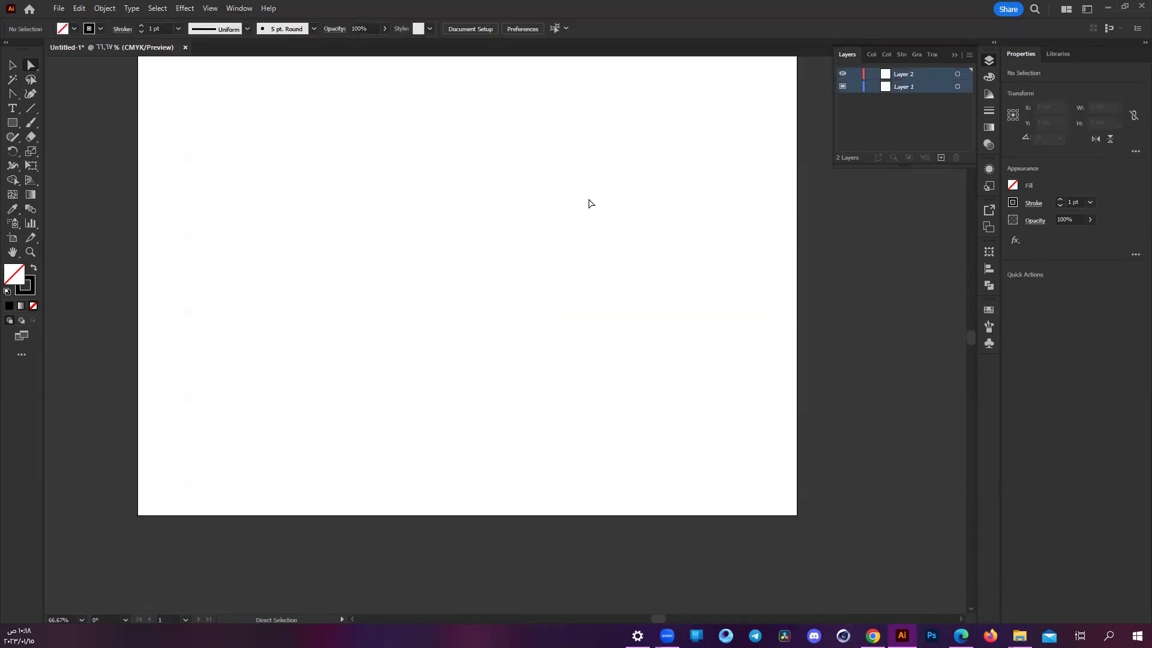
{"action": "left_click", "coordinate": [958, 87]}
{"action": "left_click", "coordinate": [896, 77]}
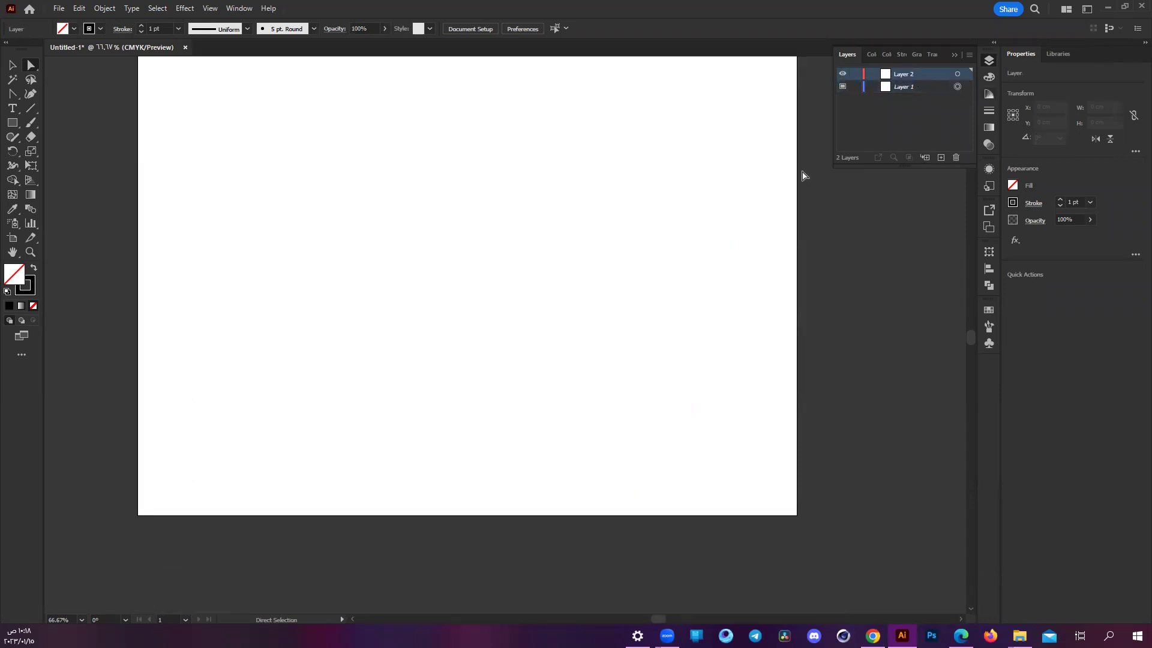
{"action": "left_click", "coordinate": [450, 239]}
{"action": "scroll", "coordinate": [408, 254], "scroll_direction": "up", "scroll_amount": 1}
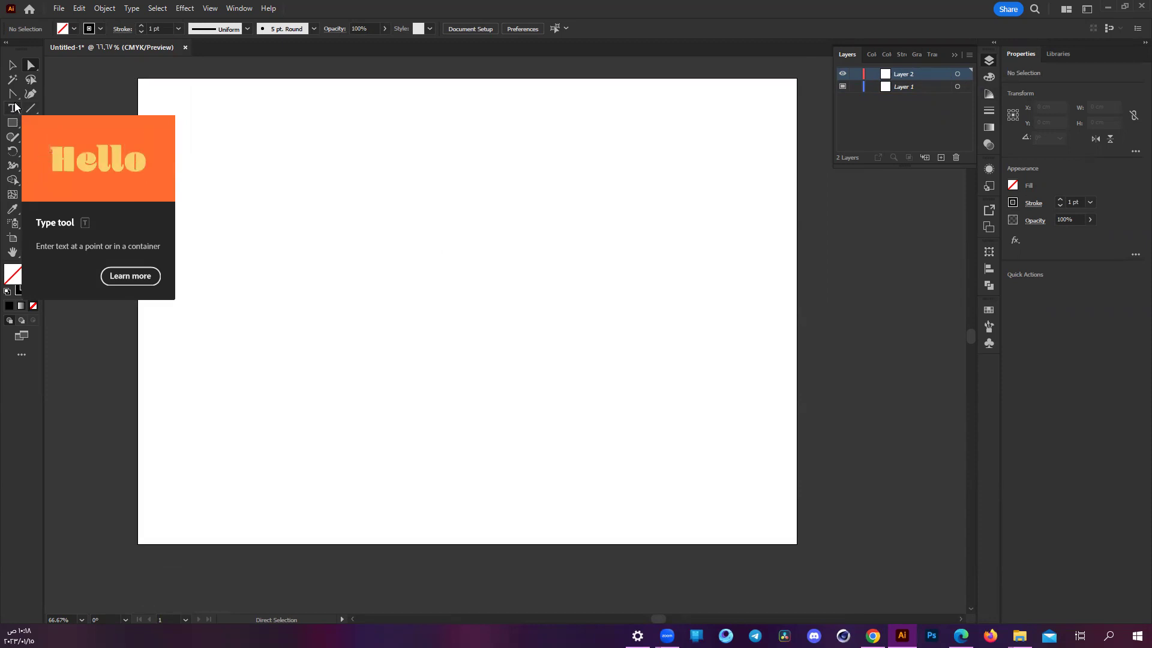
- Tear the type tools off into a floating panel on the canvas and pick the Type Tool
{"action": "left_click", "coordinate": [13, 108]}
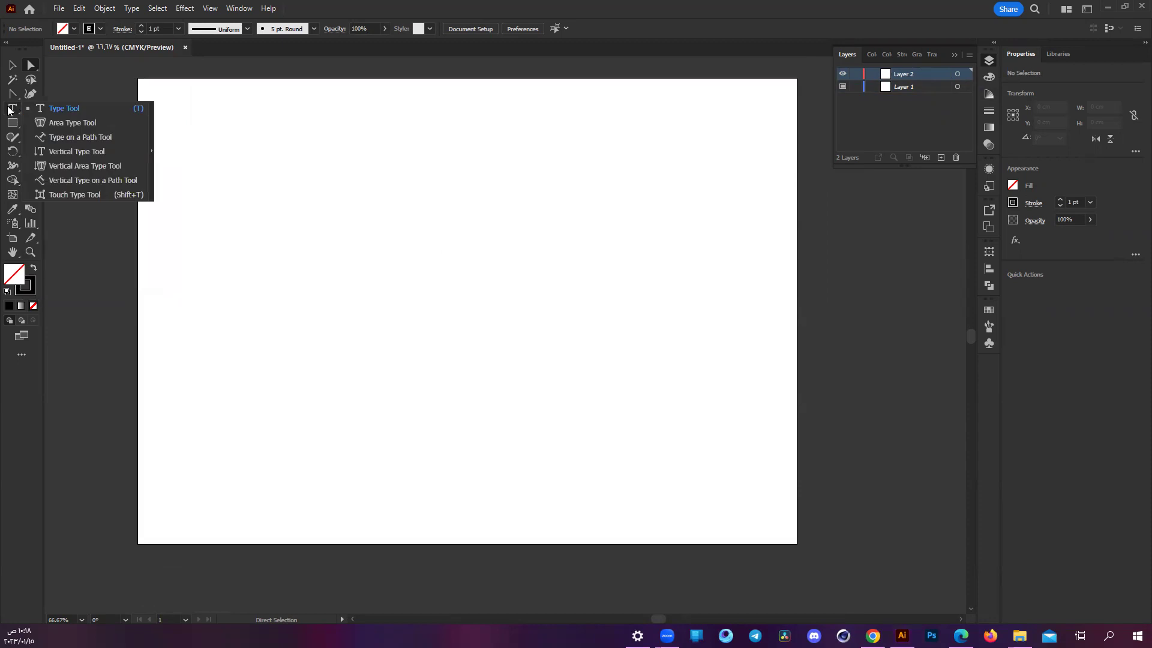
{"action": "left_click", "coordinate": [154, 155]}
{"action": "left_click_drag", "start_coordinate": [76, 116], "coordinate": [183, 103]}
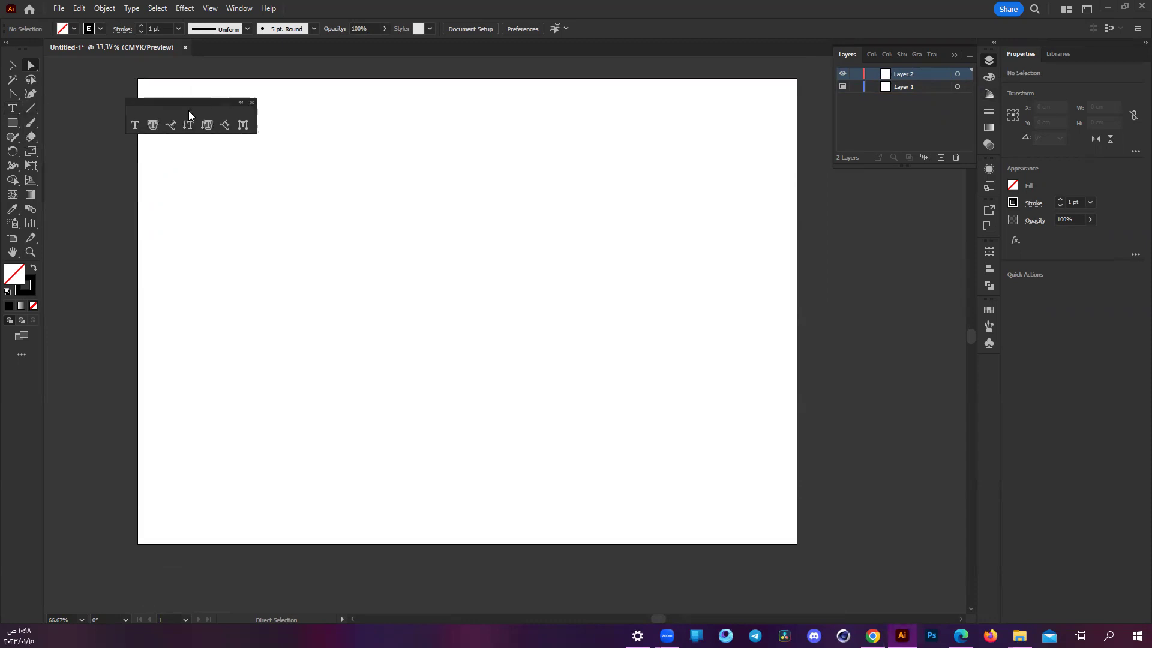
{"action": "left_click", "coordinate": [14, 109]}
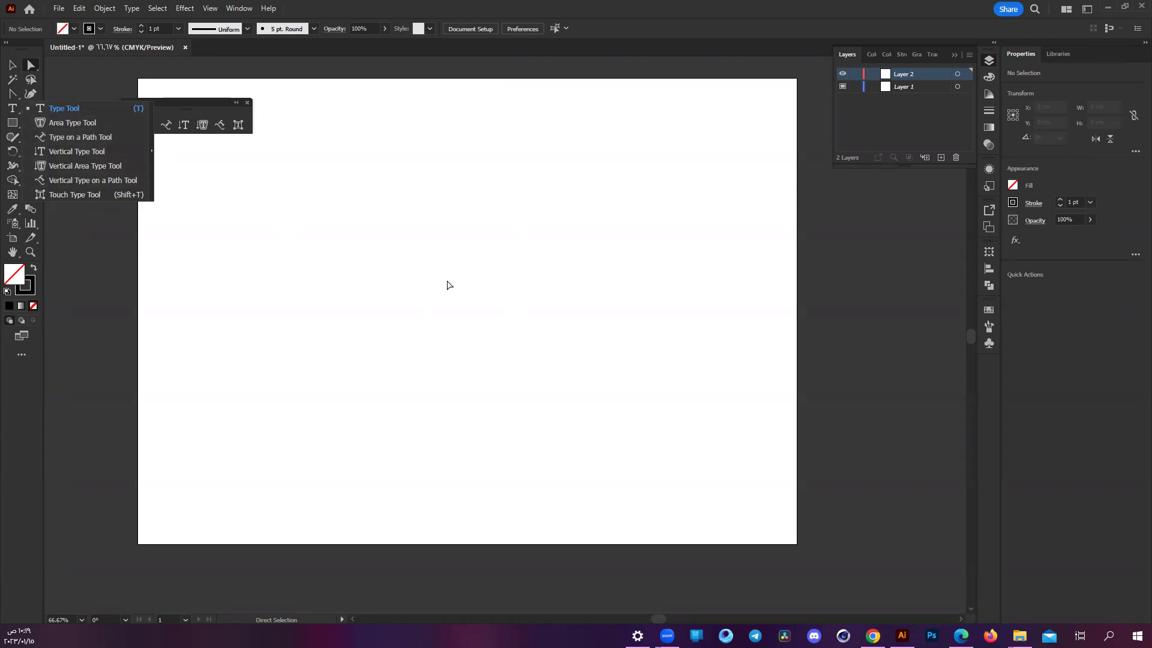
{"action": "left_click", "coordinate": [160, 105]}
{"action": "left_click", "coordinate": [129, 124]}
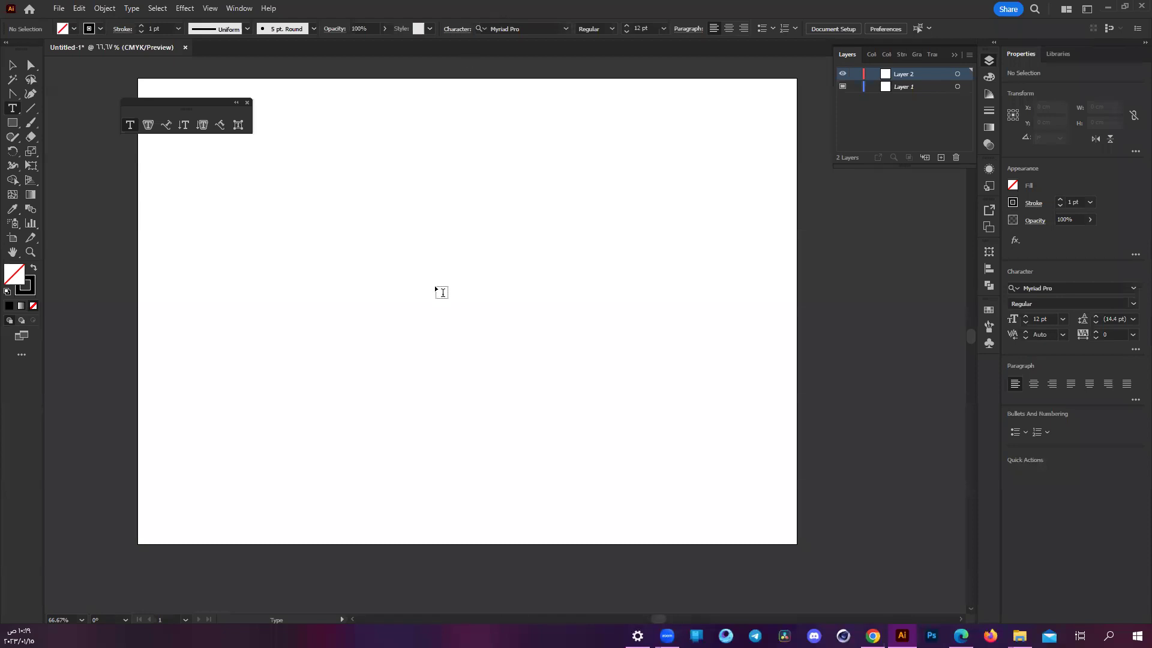
- Create a 12 pt Myriad Pro 'Lorem ipsum' point text line near the artboard's upper middle
{"action": "left_click", "coordinate": [461, 256]}
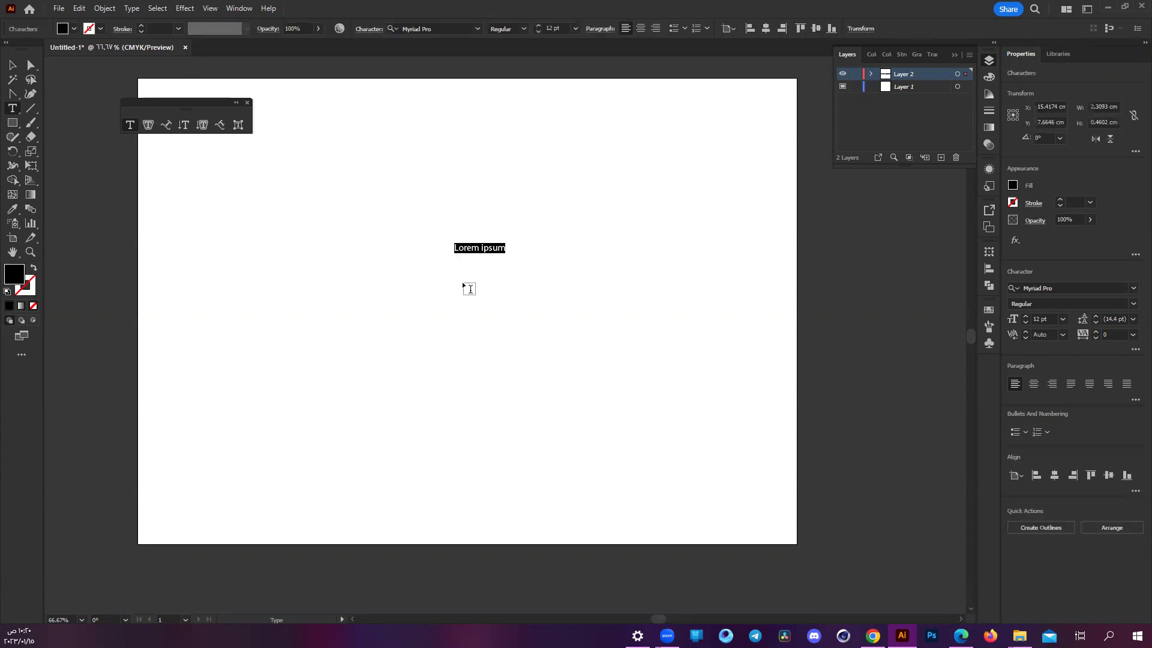
{"action": "scroll", "coordinate": [478, 247], "scroll_direction": "up", "scroll_amount": 2}
{"action": "scroll", "coordinate": [492, 257], "scroll_direction": "down", "scroll_amount": 2}
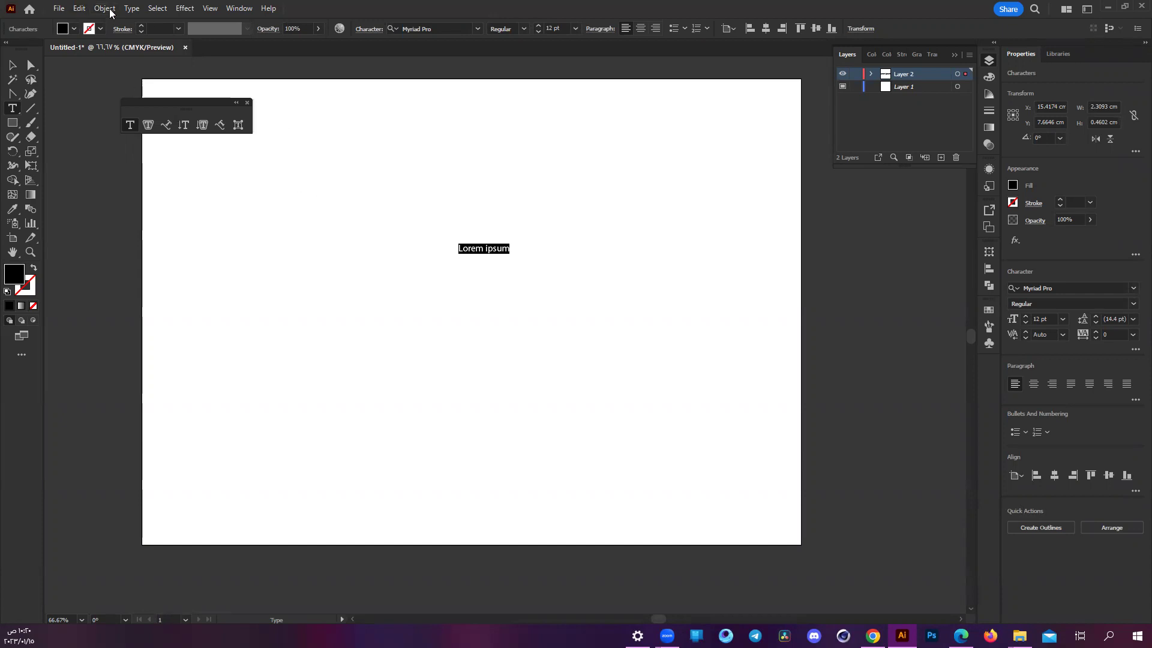
- Review the Type preferences, with placeholder filling enabled, and cancel without changes
{"action": "left_click", "coordinate": [79, 8]}
{"action": "mouse_move", "coordinate": [108, 390]}
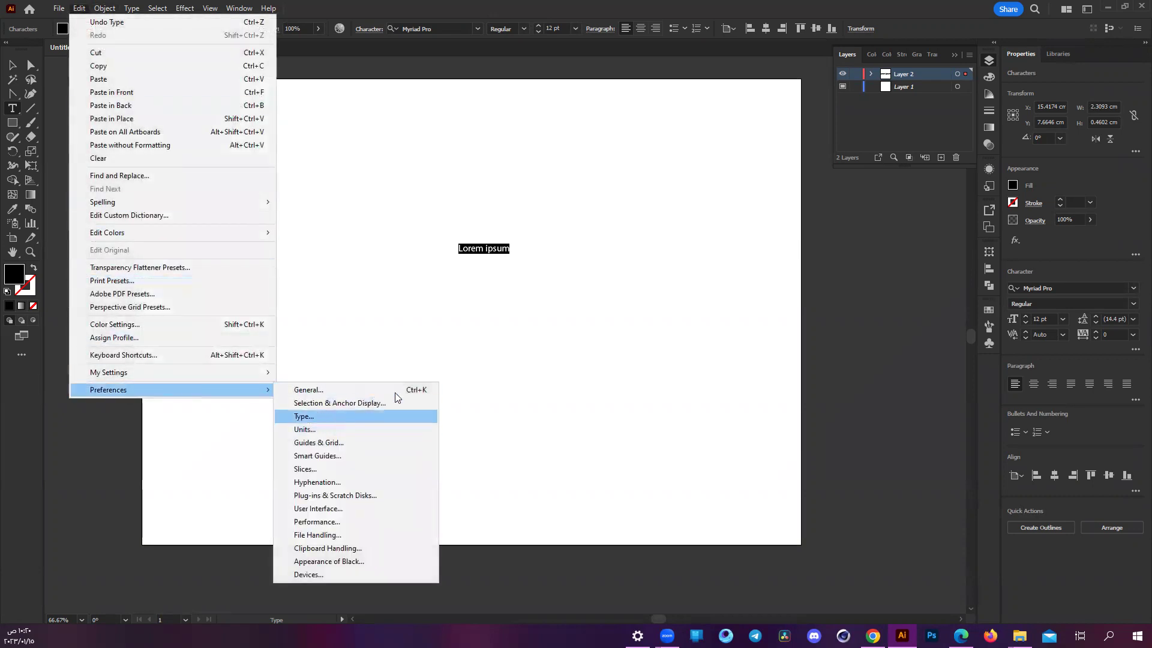
{"action": "left_click", "coordinate": [333, 416]}
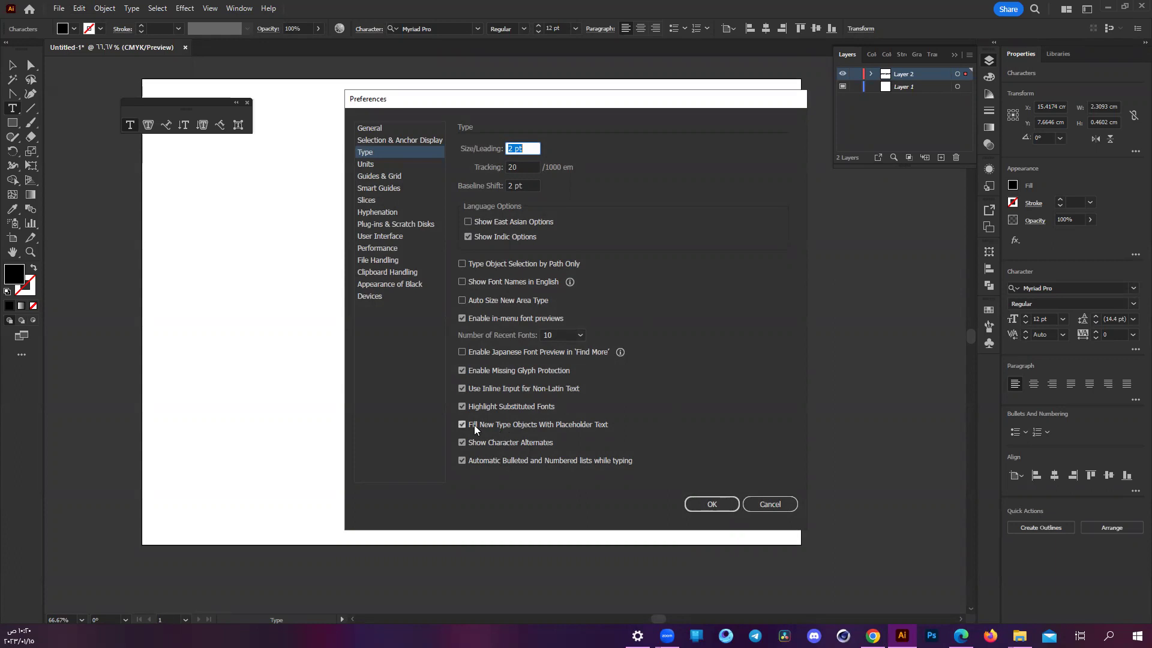
{"action": "left_click", "coordinate": [774, 502]}
{"action": "key", "text": "Escape"}
- Undo the extra placeholder line and the 'Lorem ipsum' text
{"action": "left_click", "coordinate": [360, 289]}
{"action": "key", "text": "ctrl+z"}
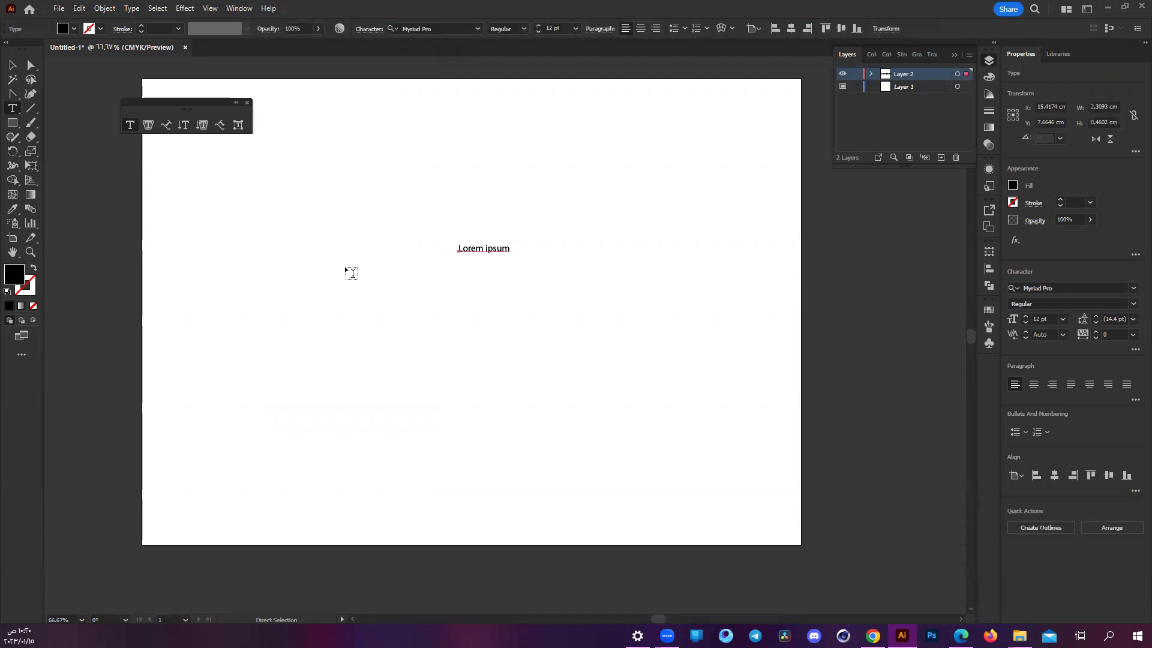
{"action": "key", "text": "ctrl+z"}
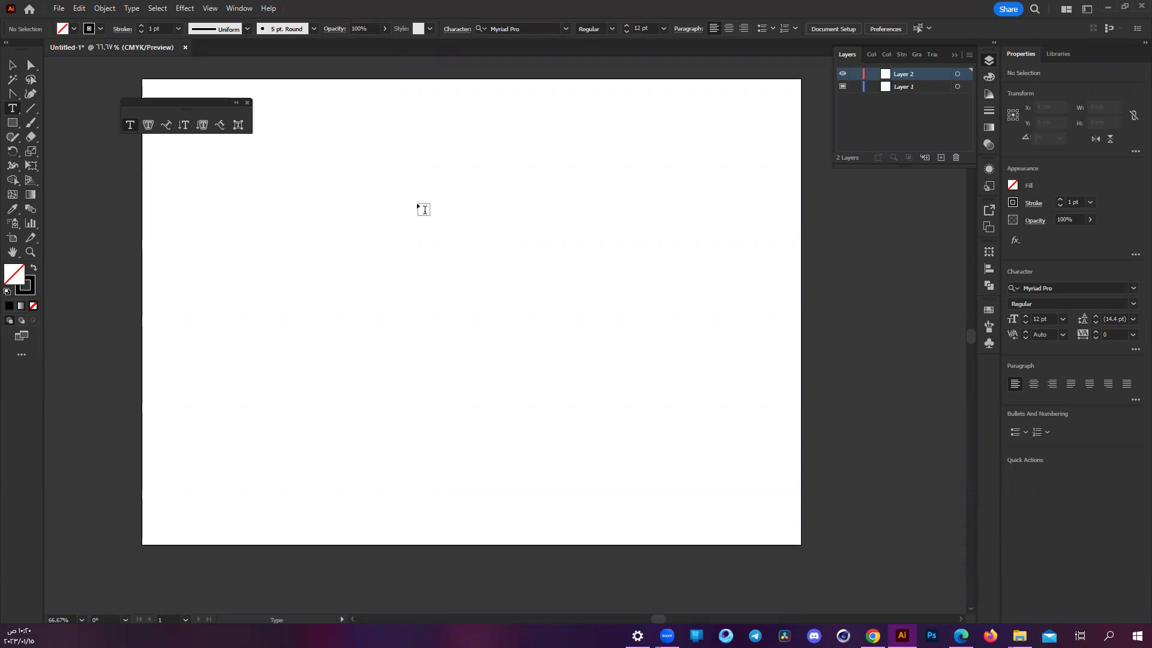
- Type 'ADOBY', enlarge it to 49 pt Myriad Pro, and move it slightly lower on the artboard
{"action": "left_click", "coordinate": [435, 212]}
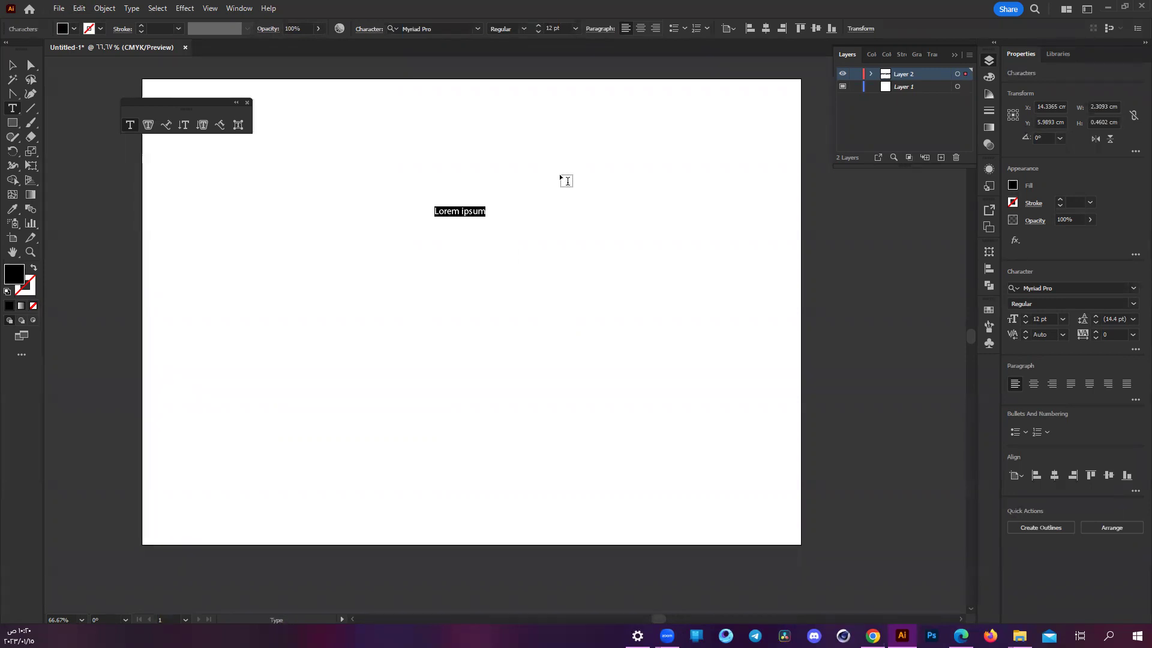
{"action": "type", "text": "ADOBY"}
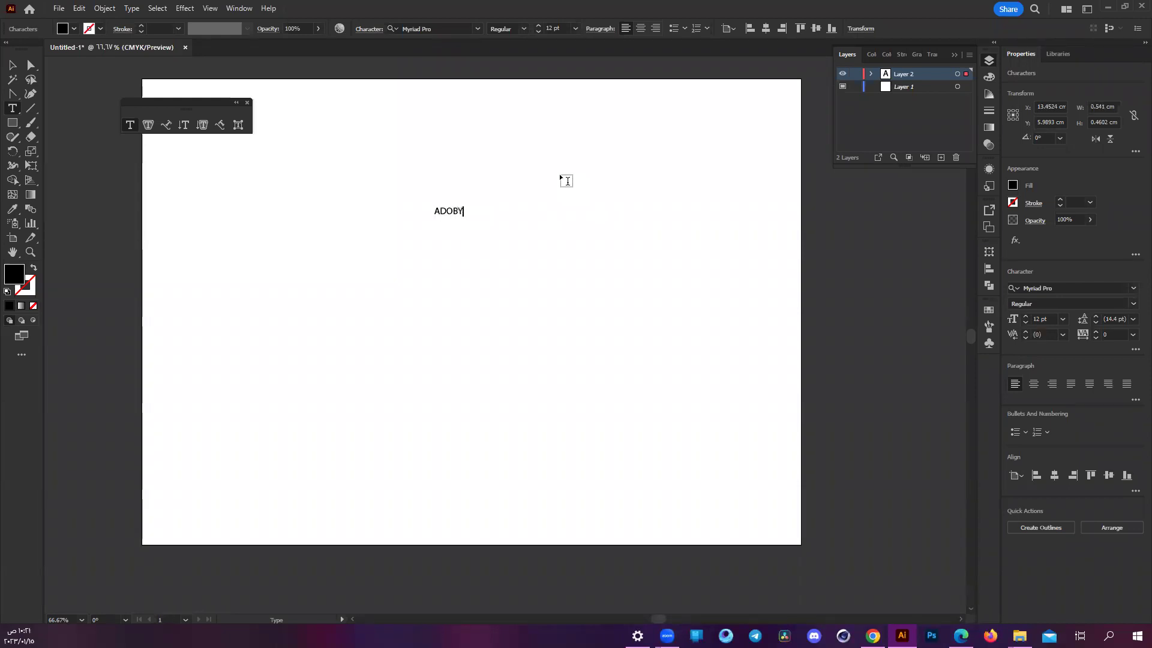
{"action": "key", "text": "ctrl+a"}
{"action": "left_click", "coordinate": [539, 26]}
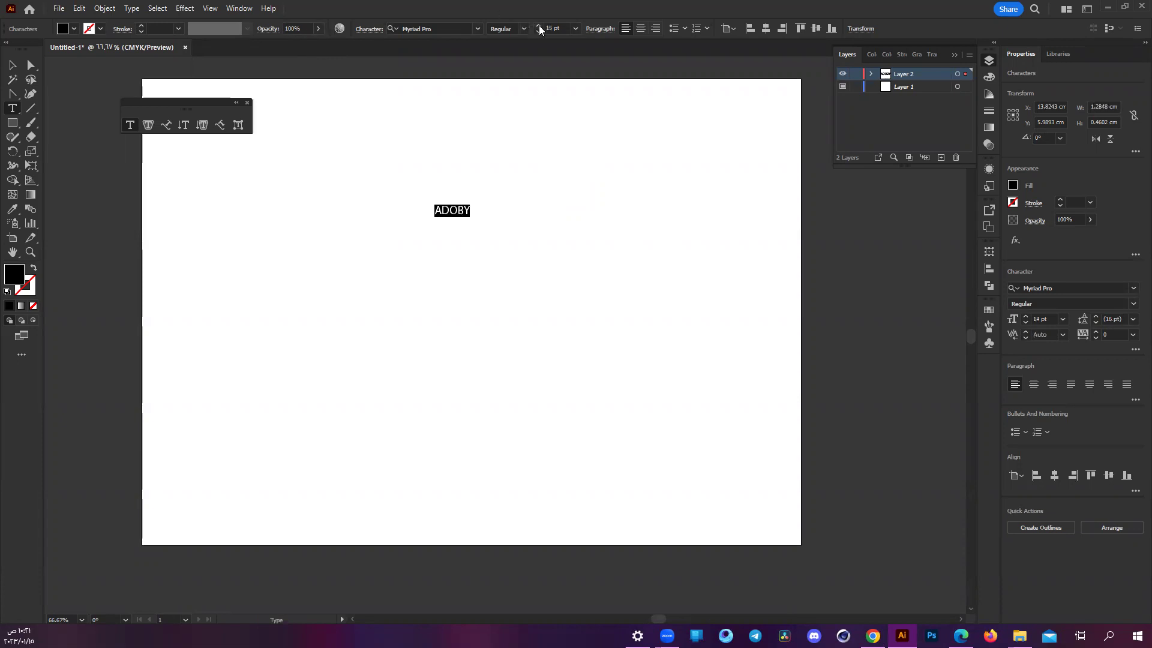
{"action": "left_click", "coordinate": [538, 25]}
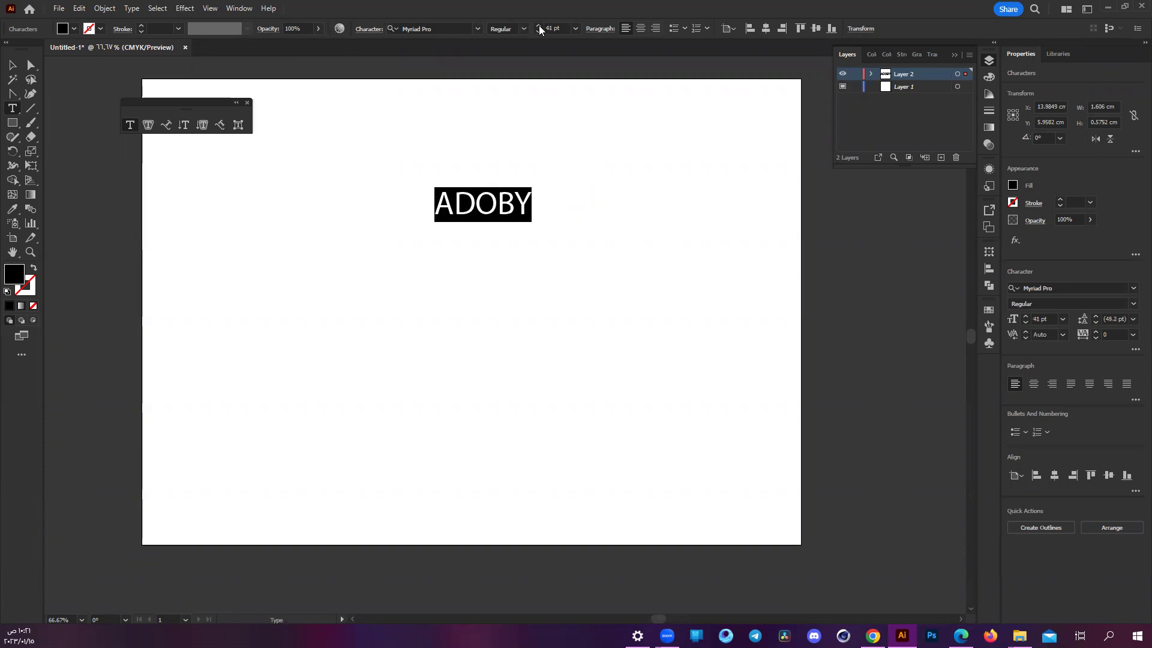
{"action": "left_click", "coordinate": [32, 66]}
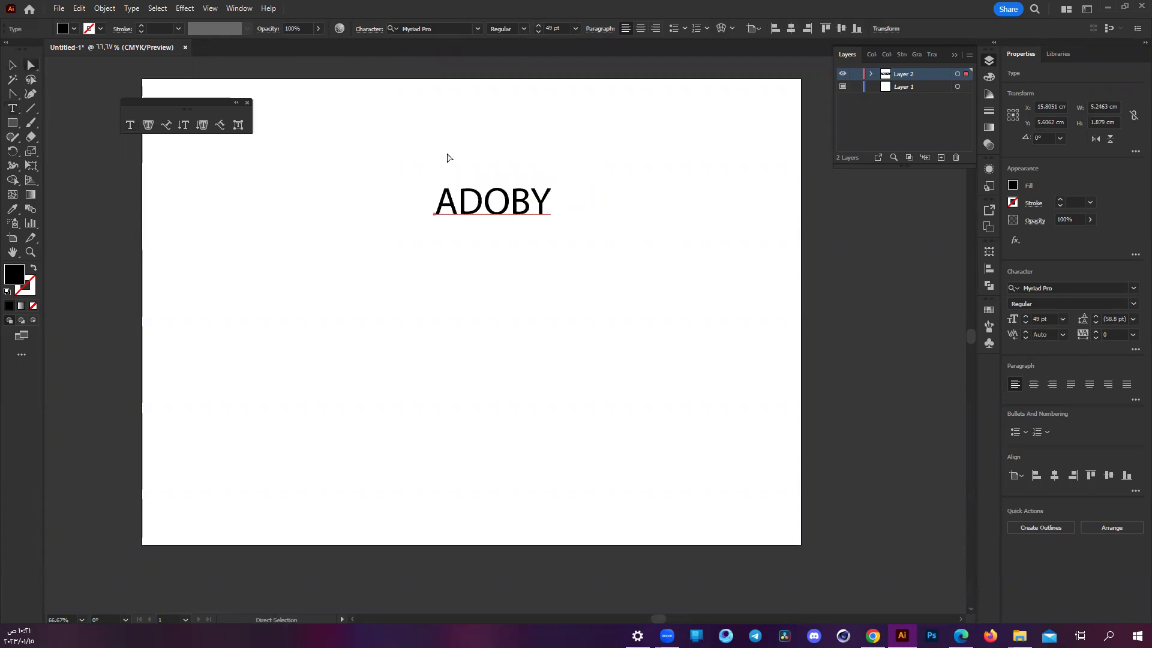
{"action": "left_click_drag", "start_coordinate": [452, 222], "coordinate": [450, 246]}
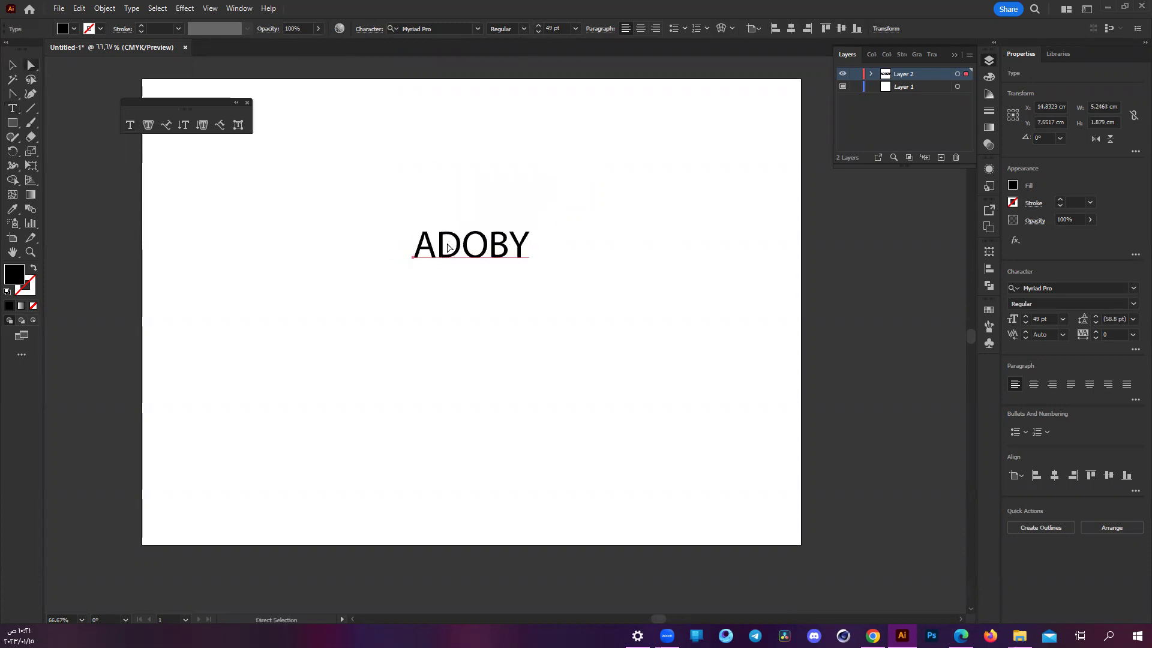
{"action": "key", "text": "t"}
{"action": "left_click", "coordinate": [461, 244]}
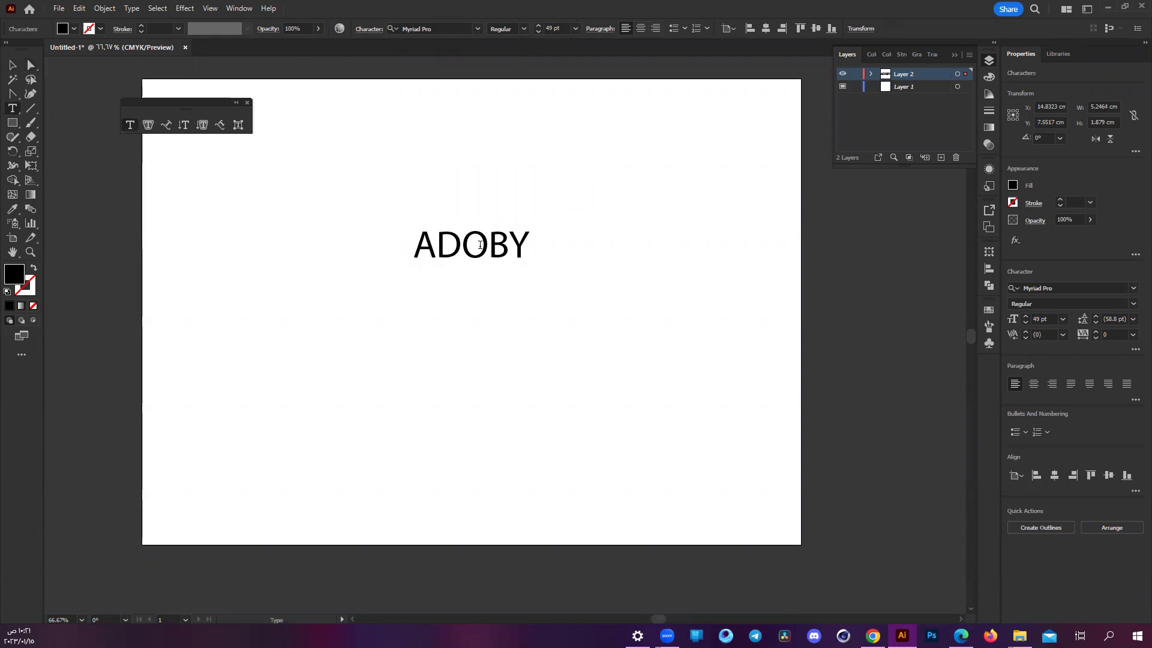
{"action": "key", "text": "ctrl+a"}
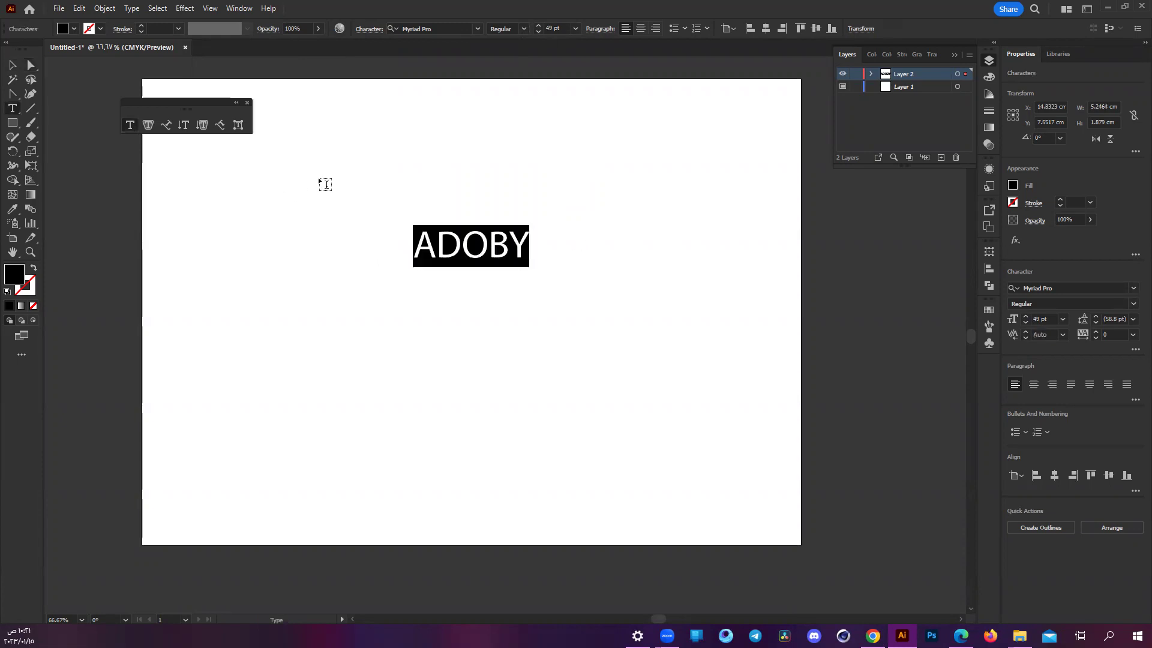
{"action": "left_click", "coordinate": [31, 66]}
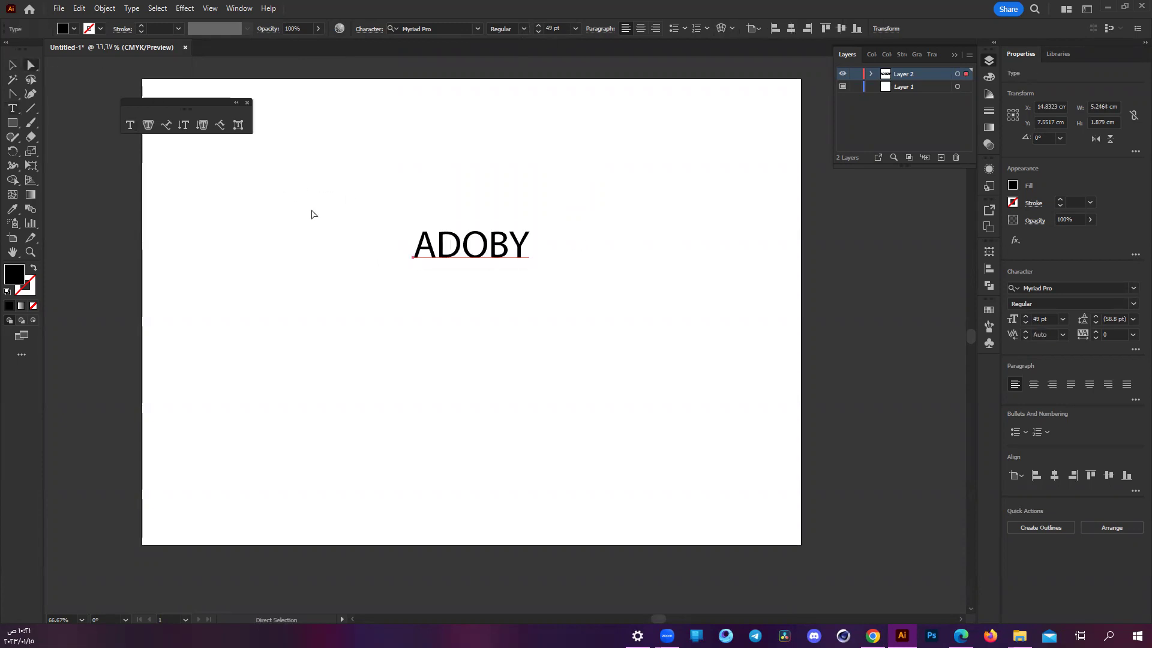
- Type the point text KAREM and move it directly below ADOBY
{"action": "left_click", "coordinate": [12, 109]}
{"action": "left_click", "coordinate": [417, 160]}
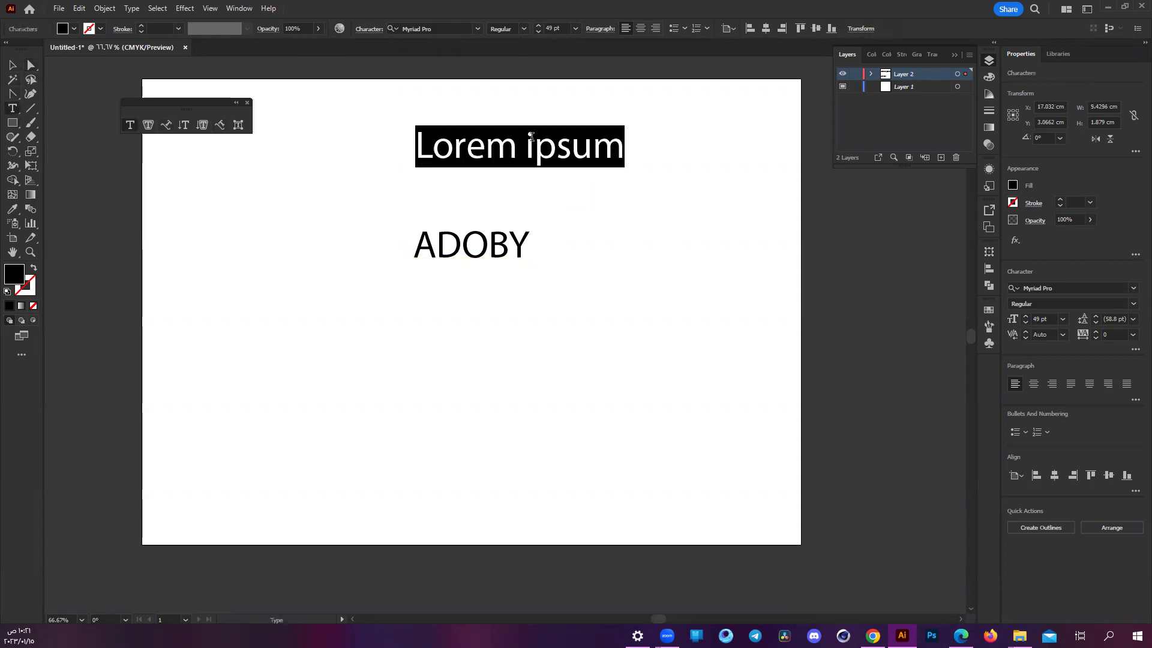
{"action": "type", "text": "KARE"}
{"action": "key", "text": "BackSpace"}
{"action": "type", "text": "EM"}
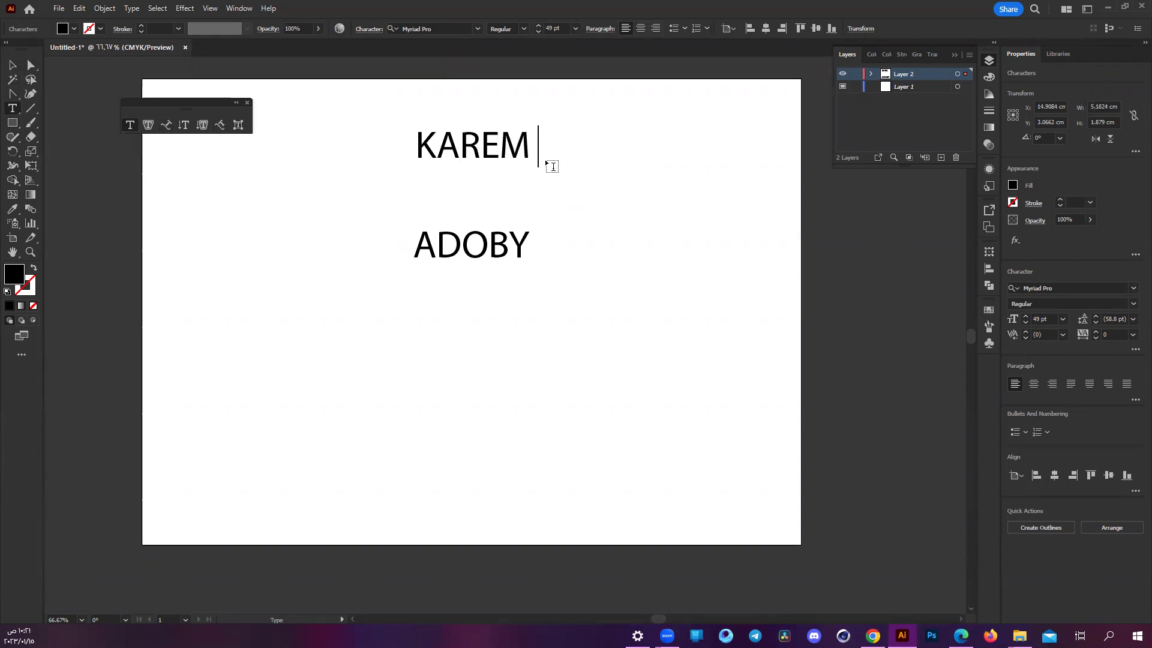
{"action": "key", "text": "BackSpace"}
{"action": "key", "text": "BackSpace"}
{"action": "key", "text": "Escape"}
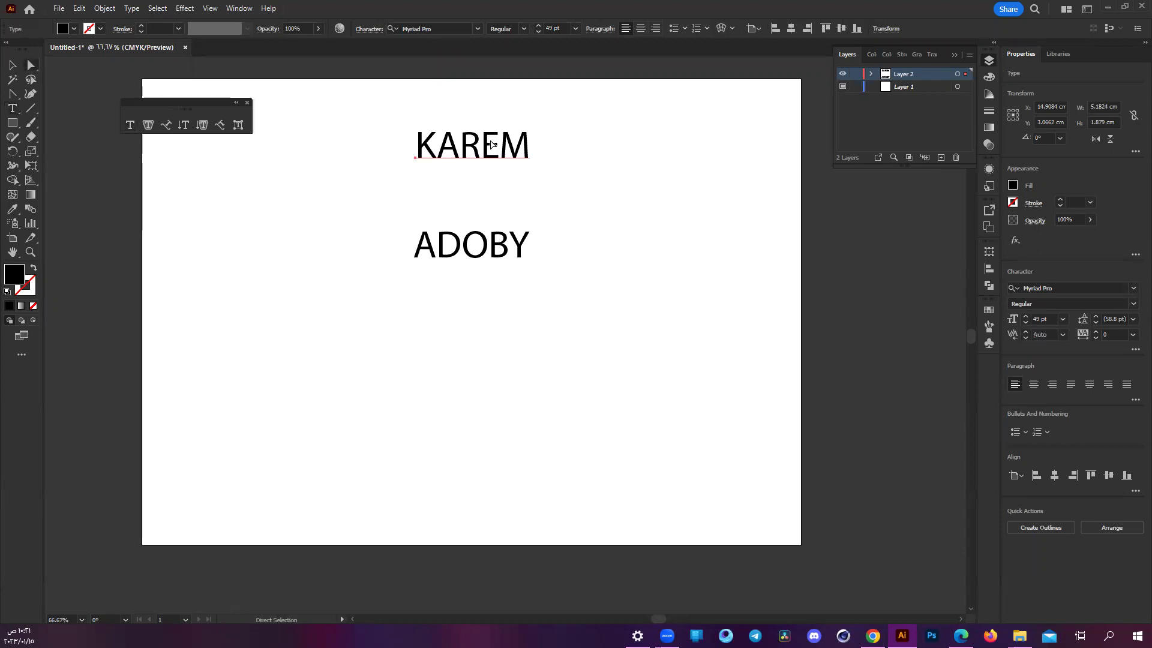
{"action": "left_click", "coordinate": [480, 270]}
{"action": "left_click_drag", "start_coordinate": [475, 157], "coordinate": [466, 319]}
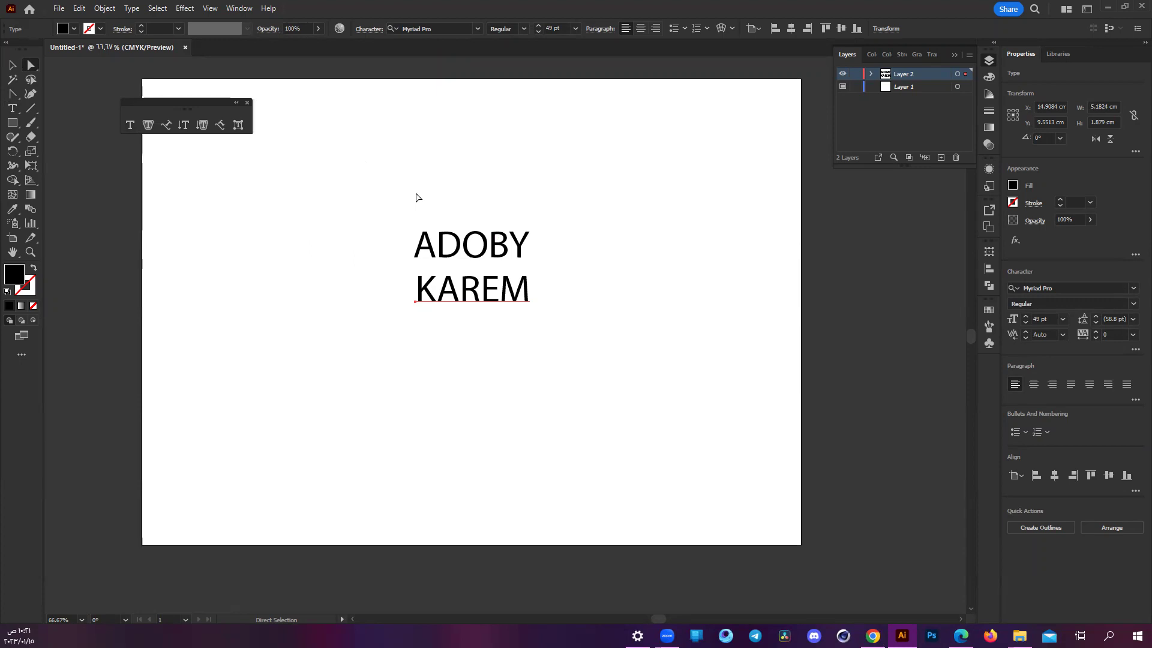
- Add a 'Lorem ipsum' placeholder line and position it just above ADOBY
{"action": "key", "text": "t"}
{"action": "left_click", "coordinate": [385, 178]}
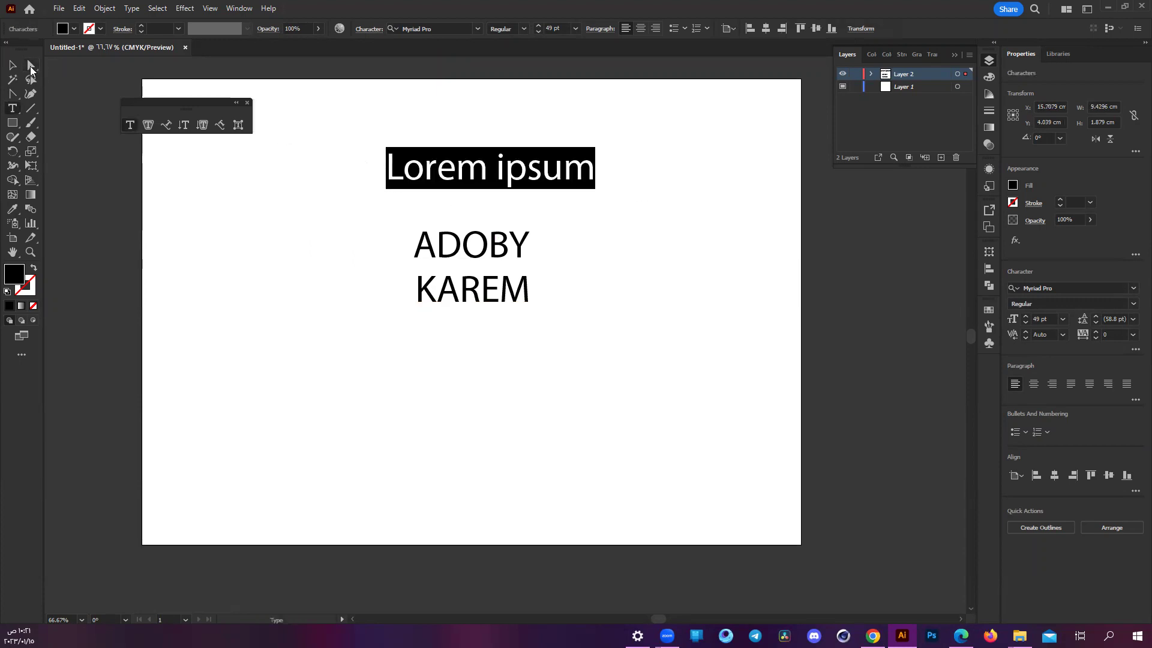
{"action": "left_click", "coordinate": [448, 159], "text": "ctrl"}
{"action": "left_click_drag", "start_coordinate": [449, 159], "coordinate": [420, 197]}
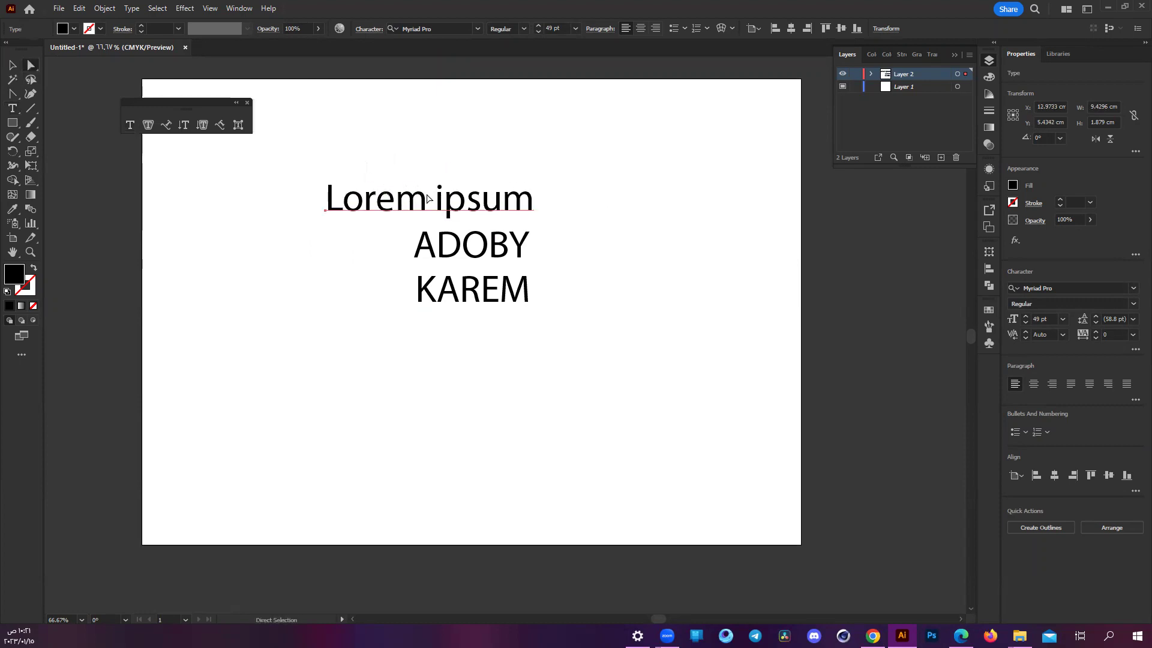
{"action": "left_click", "coordinate": [420, 197]}
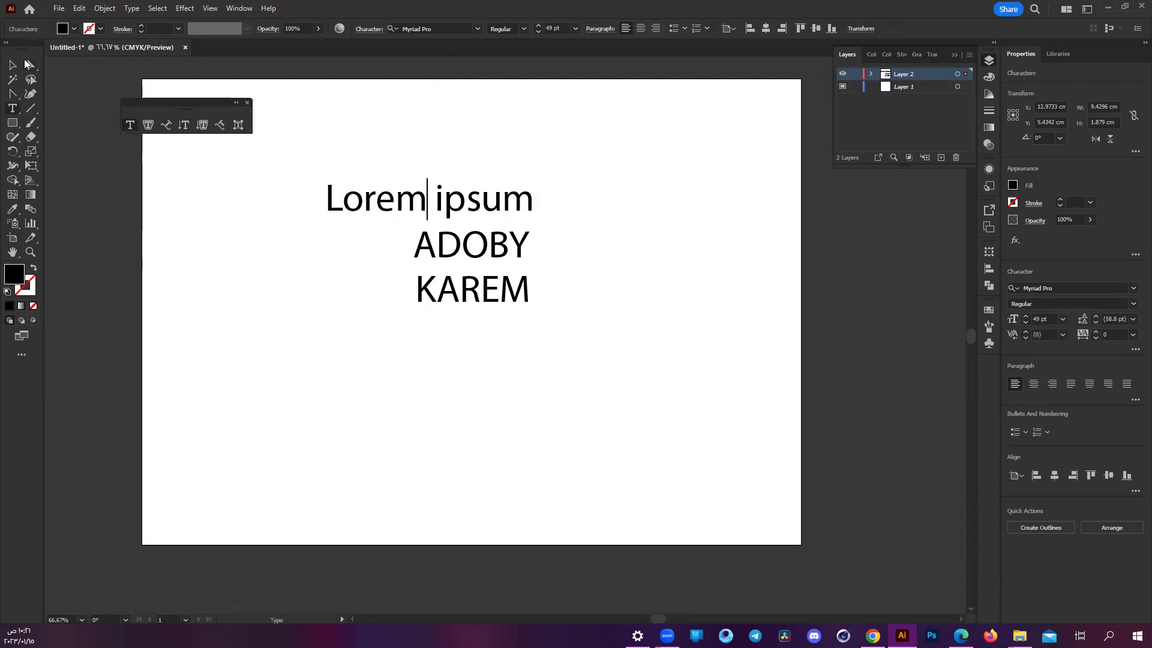
{"action": "left_click", "coordinate": [28, 64]}
{"action": "left_click", "coordinate": [427, 196]}
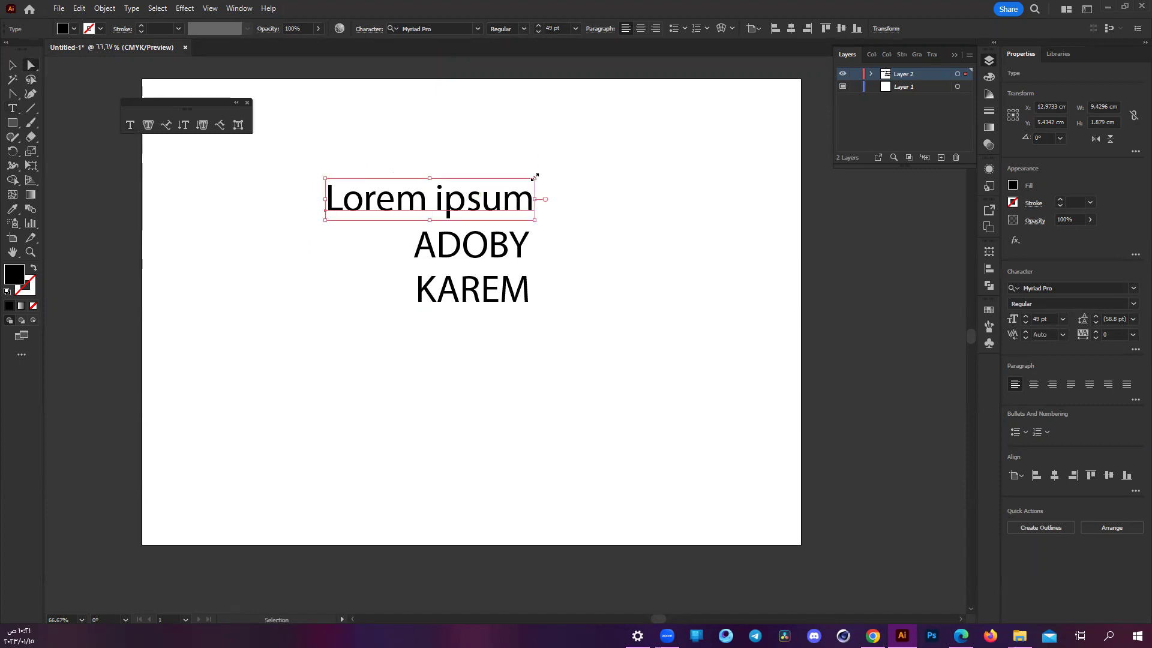
- Scale up Lorem ipsum and ADOBY by their corner handles; resize KAREM, leaving it small below ADOBY
{"action": "mouse_move", "coordinate": [535, 176]}
{"action": "left_mouse_down"}
{"action": "mouse_move", "coordinate": [589, 153]}
{"action": "mouse_move", "coordinate": [466, 172]}
{"action": "mouse_move", "coordinate": [666, 141]}
{"action": "mouse_move", "coordinate": [585, 145]}
{"action": "mouse_move", "coordinate": [673, 118]}
{"action": "mouse_move", "coordinate": [610, 146]}
{"action": "mouse_move", "coordinate": [610, 72]}
{"action": "mouse_move", "coordinate": [587, 322]}
{"action": "mouse_move", "coordinate": [584, 223]}
{"action": "mouse_move", "coordinate": [734, 165]}
{"action": "mouse_move", "coordinate": [489, 186]}
{"action": "mouse_move", "coordinate": [650, 153]}
{"action": "mouse_move", "coordinate": [620, 167]}
{"action": "left_mouse_up"}
{"action": "left_click", "coordinate": [527, 324]}
{"action": "mouse_move", "coordinate": [527, 322]}
{"action": "left_mouse_down"}
{"action": "mouse_move", "coordinate": [718, 187]}
{"action": "mouse_move", "coordinate": [738, 189]}
{"action": "mouse_move", "coordinate": [415, 291]}
{"action": "mouse_move", "coordinate": [576, 233]}
{"action": "left_mouse_up"}
{"action": "left_click", "coordinate": [530, 390]}
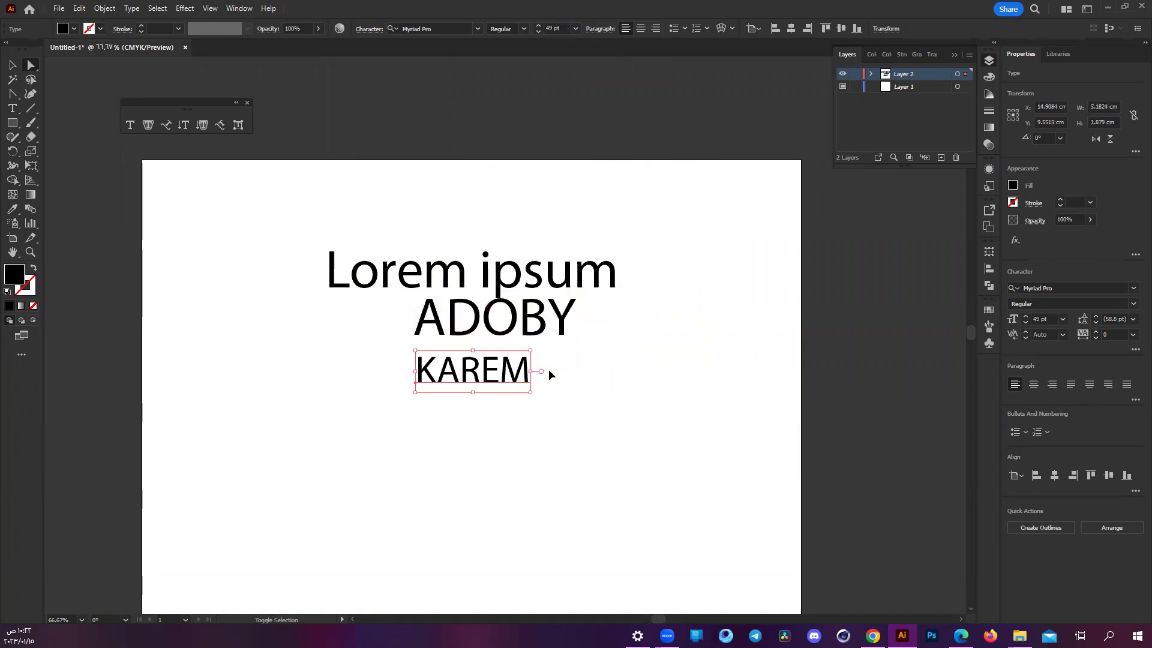
{"action": "left_click_drag", "start_coordinate": [530, 391], "coordinate": [695, 431]}
{"action": "mouse_move", "coordinate": [701, 432]}
{"action": "left_mouse_down"}
{"action": "mouse_move", "coordinate": [229, 233]}
{"action": "mouse_move", "coordinate": [866, 421]}
{"action": "left_mouse_up"}
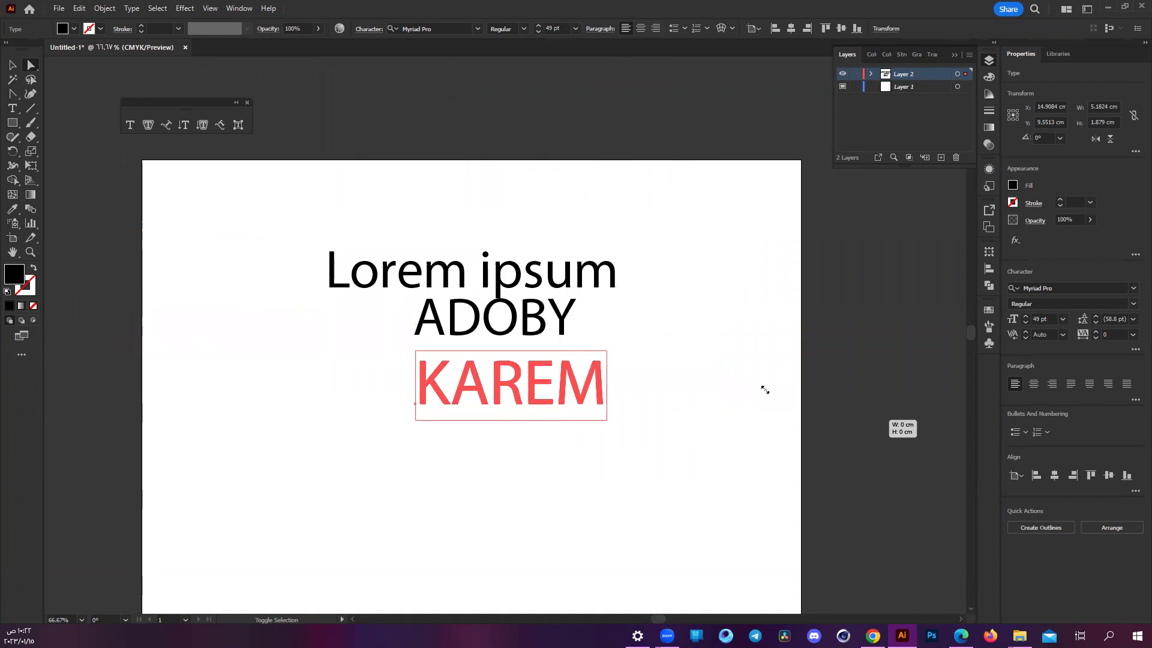
{"action": "left_click_drag", "start_coordinate": [866, 421], "coordinate": [654, 372]}
- Draw an area-type box below KAREM and replace its placeholder with random capitals 'GJKHBJKN…'
{"action": "scroll", "coordinate": [588, 366], "scroll_direction": "down", "scroll_amount": 2}
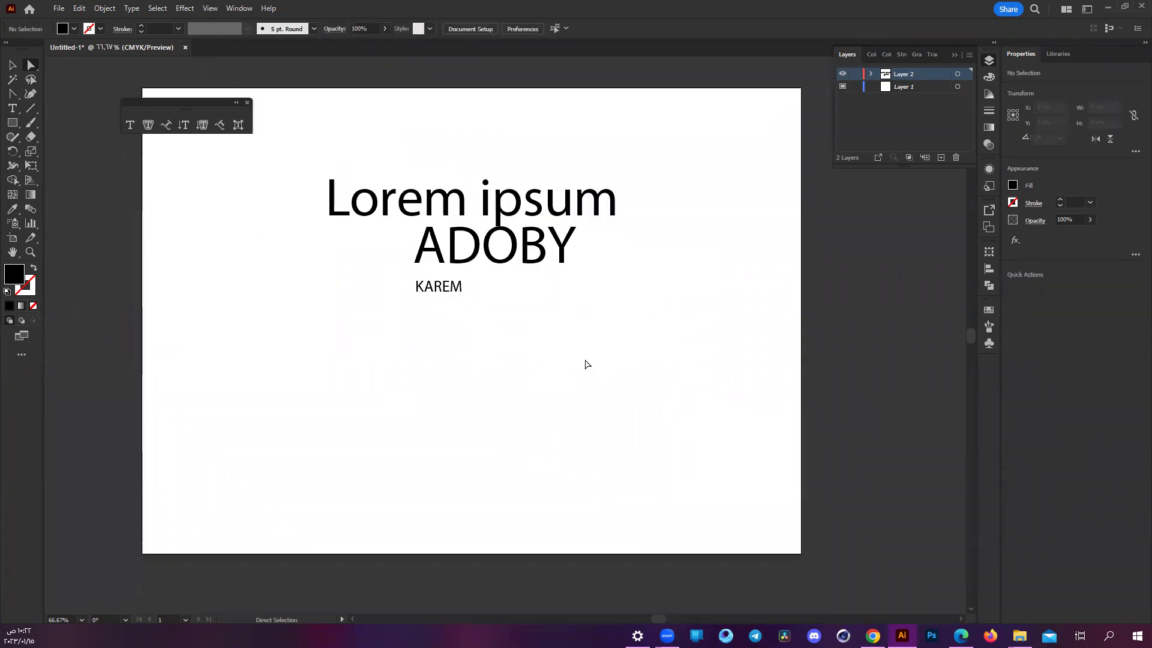
{"action": "key", "text": "t"}
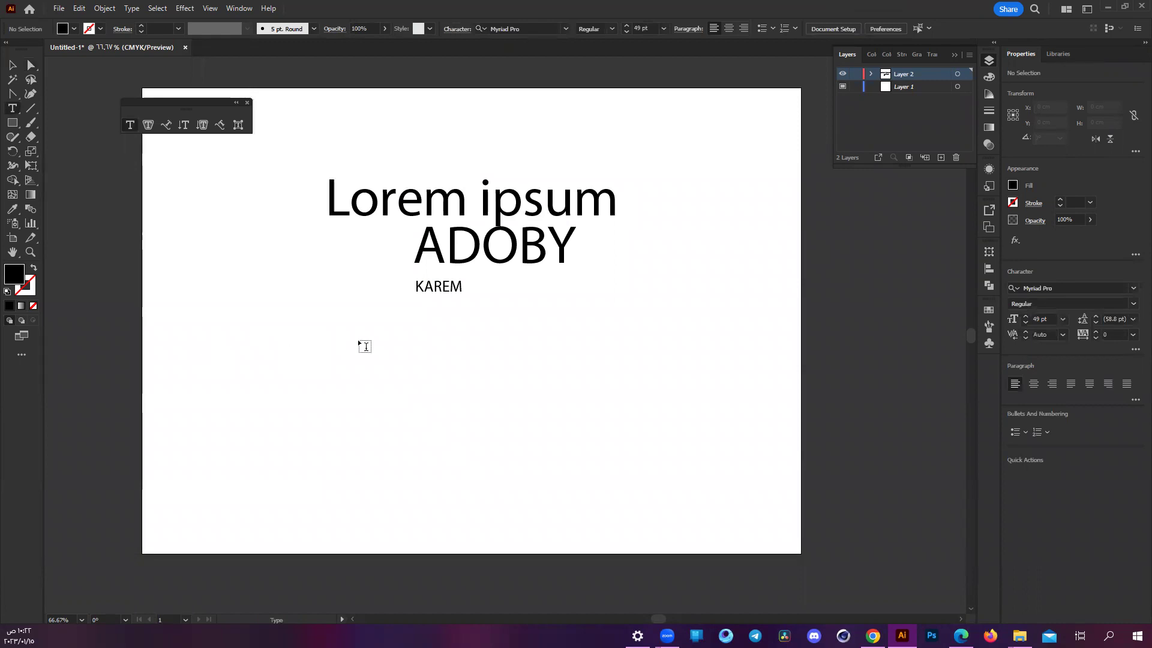
{"action": "left_click_drag", "start_coordinate": [226, 324], "coordinate": [734, 498]}
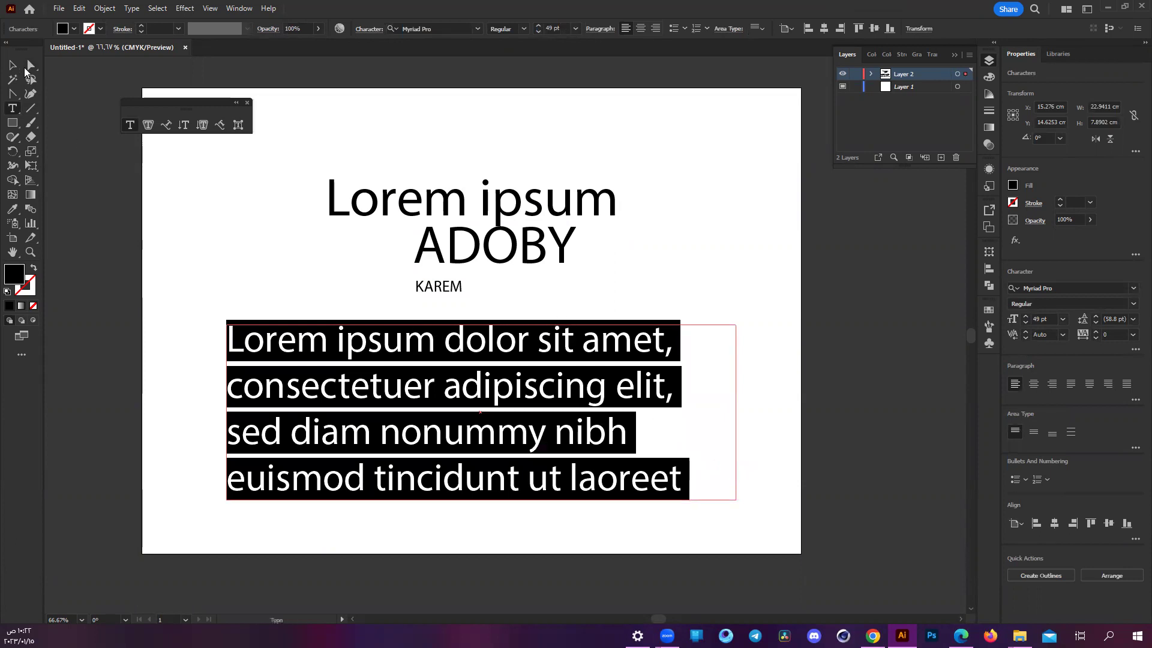
{"action": "left_click", "coordinate": [14, 66]}
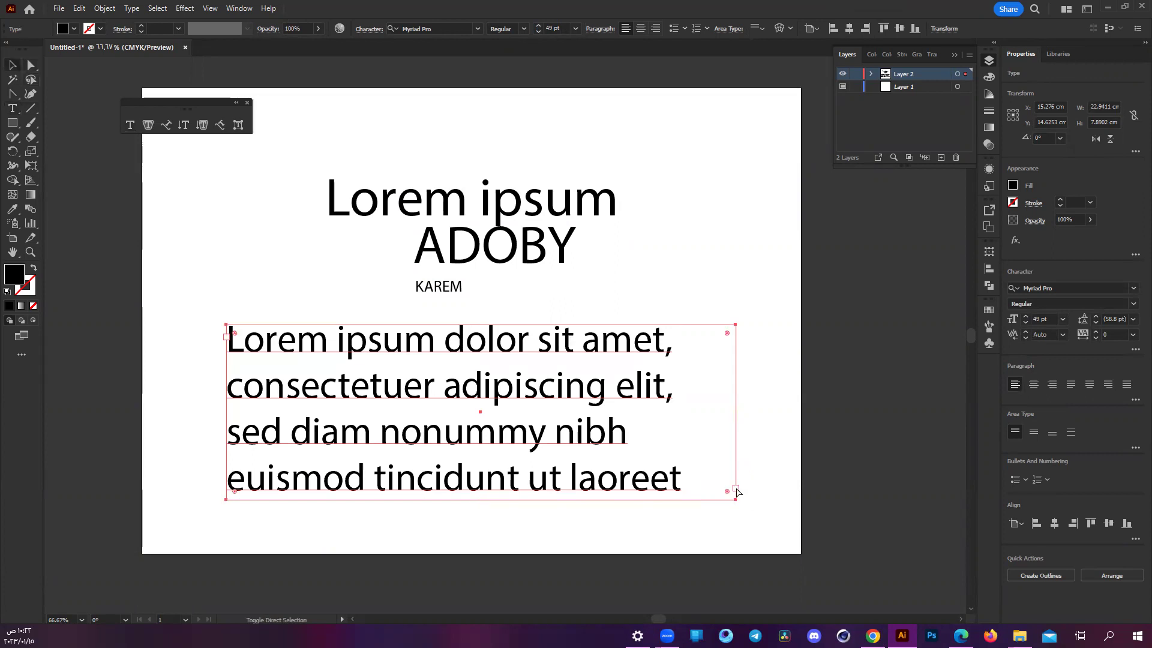
{"action": "left_click", "coordinate": [738, 492]}
{"action": "left_click", "coordinate": [679, 483]}
{"action": "double_click", "coordinate": [515, 413]}
{"action": "key", "text": "ctrl+a"}
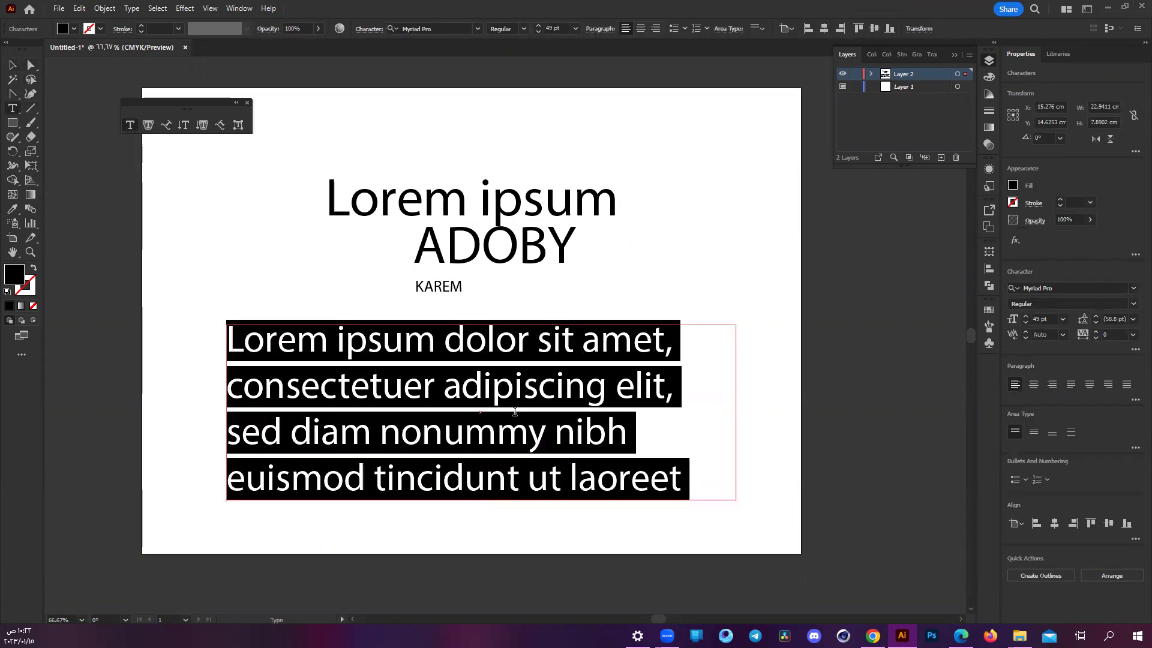
{"action": "type", "text": "GJKHBJK"}
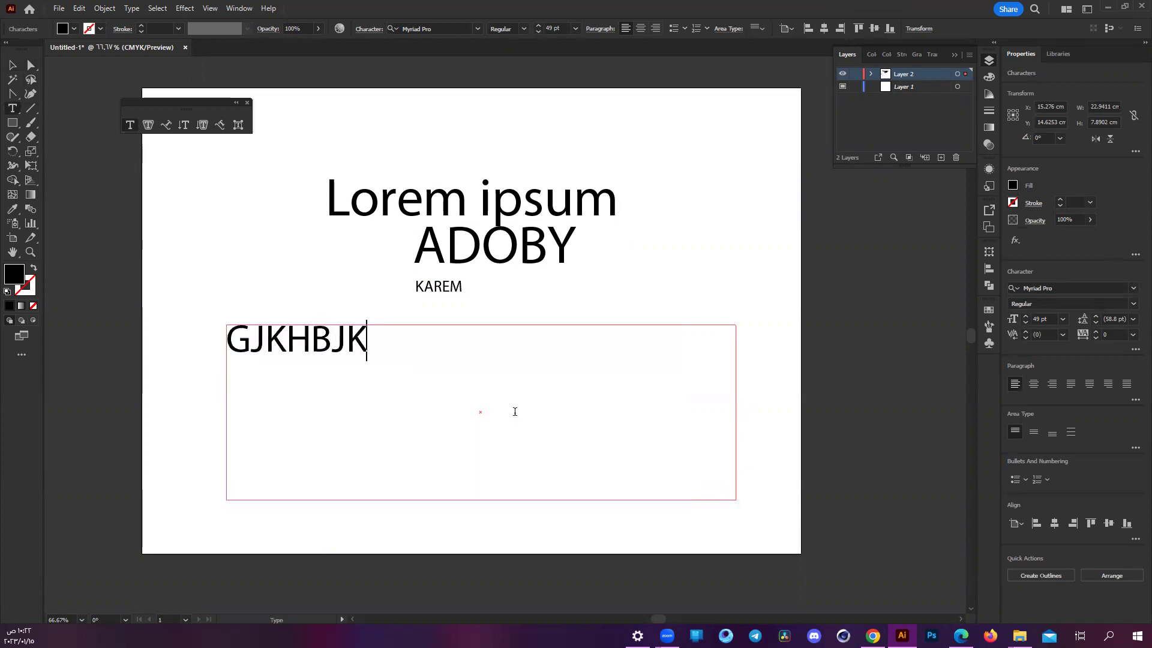
{"action": "type", "text": "N LJKNBLJKNLKJHNLJKHNLKJNALKNLKNLKN"}
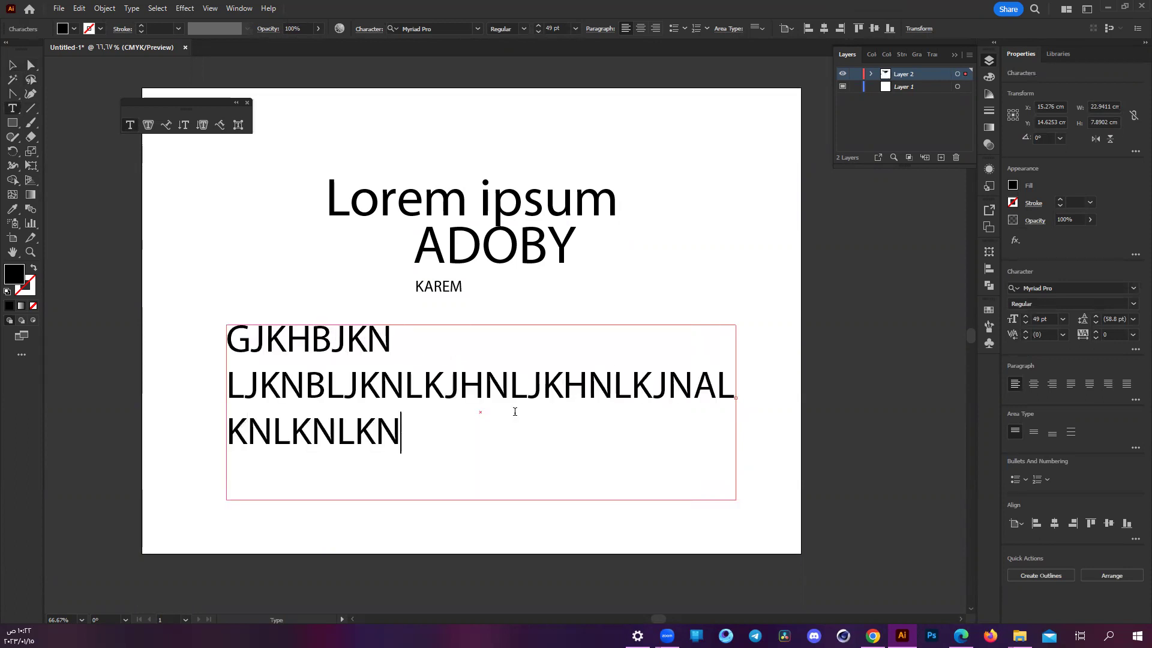
{"action": "type", "text": "LKNLKHNLKNLKNLBNLKN"}
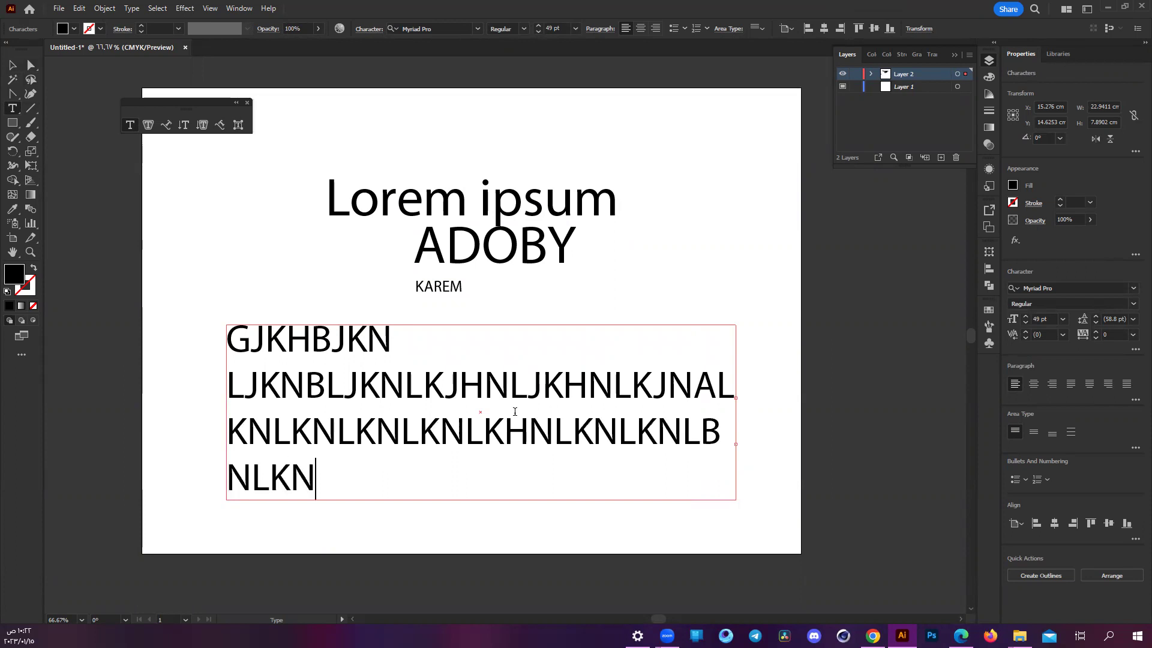
{"action": "type", "text": "KLNKNKLNLKB/CZKXN"}
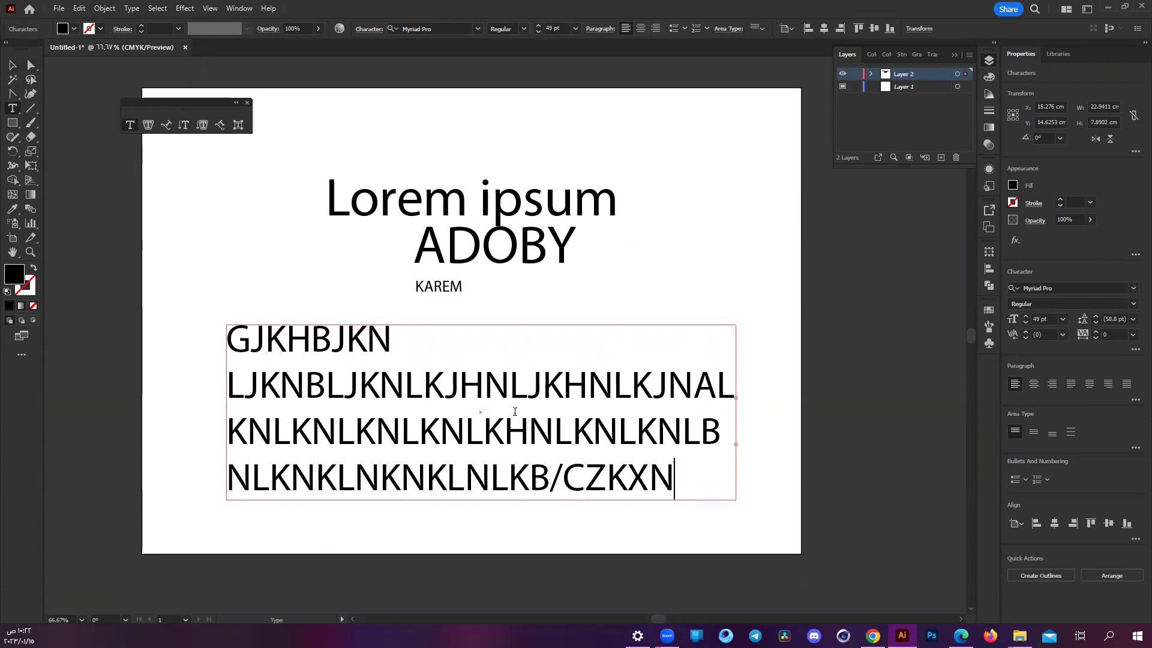
{"action": "type", "text": "CLK"}
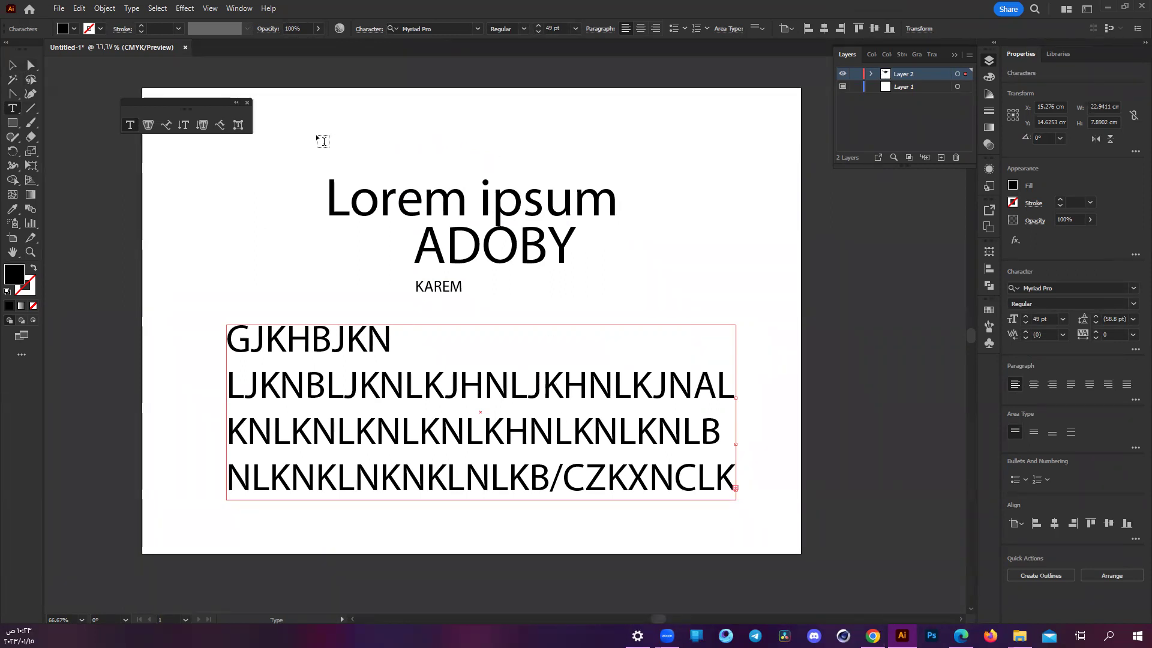
- Add a stray multi-line text of random letters above Lorem ipsum, then undo it
{"action": "key", "text": "ctrl+shift+a"}
{"action": "left_click", "coordinate": [430, 173]}
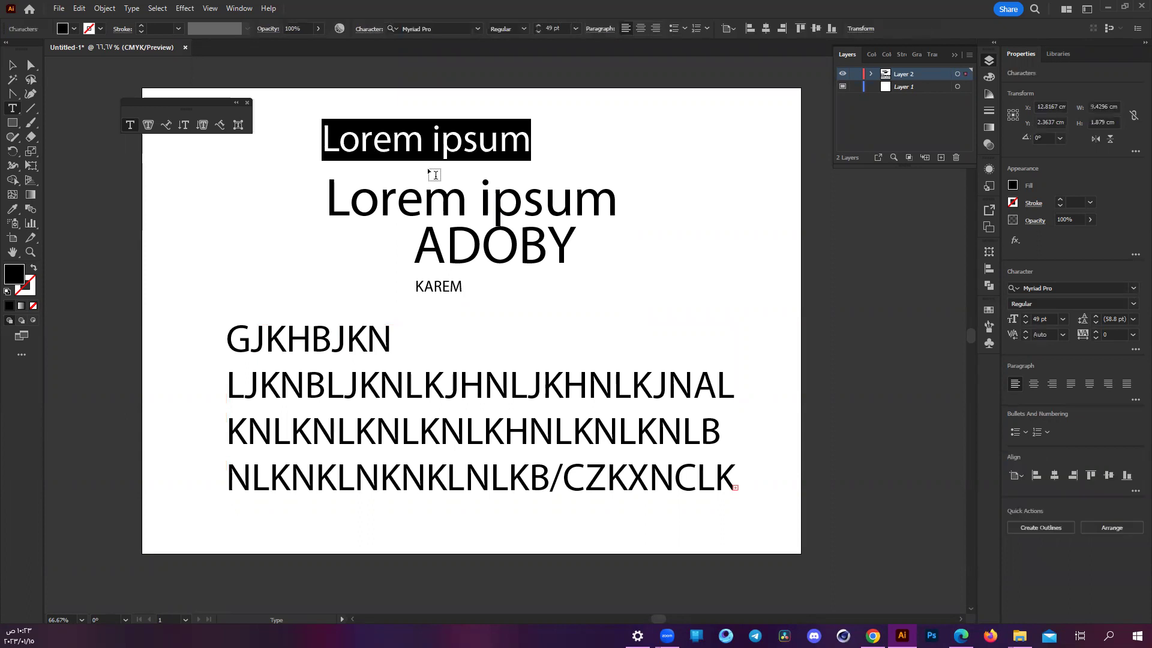
{"action": "type", "text": "SKLHJNLASJKNDL"}
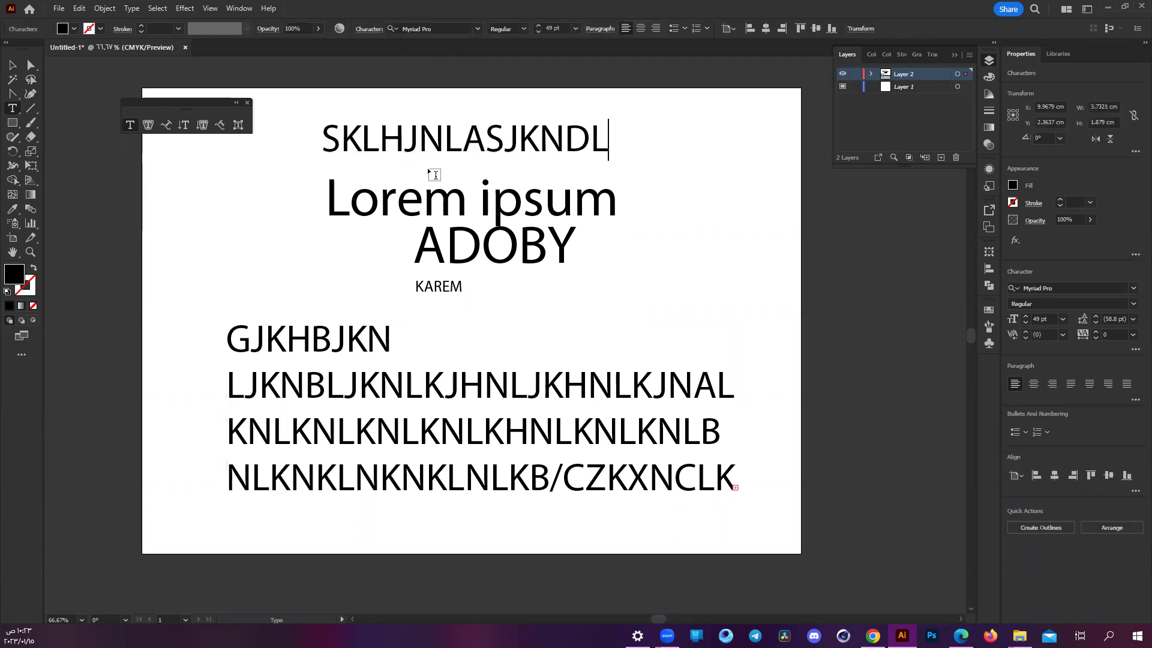
{"action": "type", "text": "KSDNLSJKDNL"}
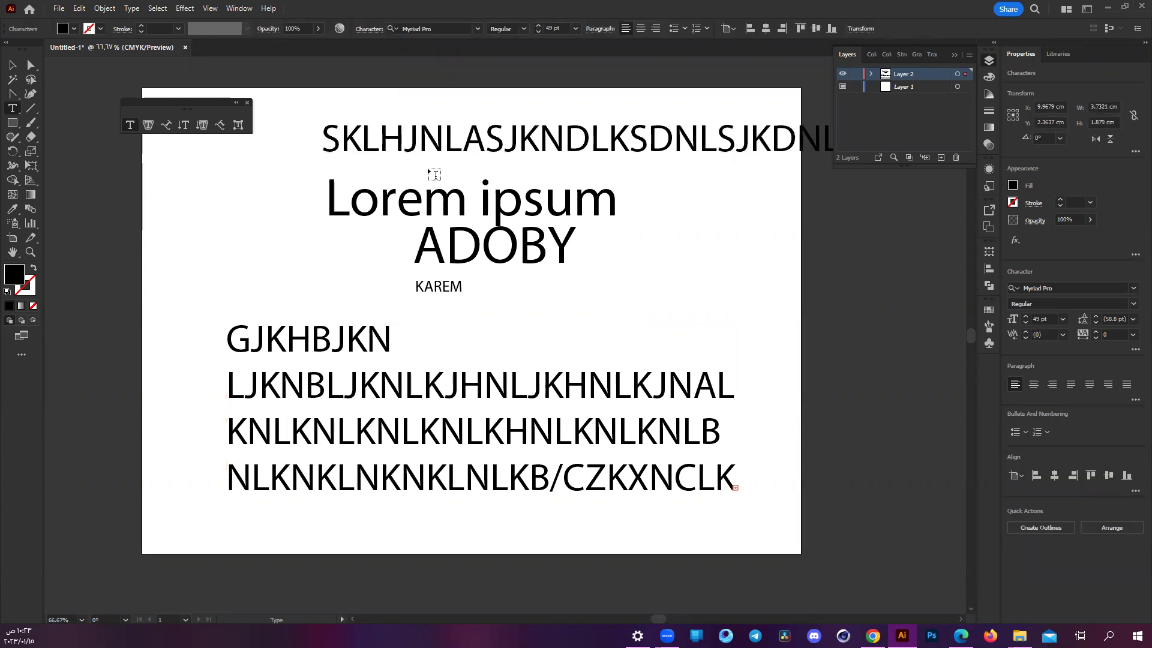
{"action": "scroll", "coordinate": [360, 207], "scroll_direction": "down", "scroll_amount": 3}
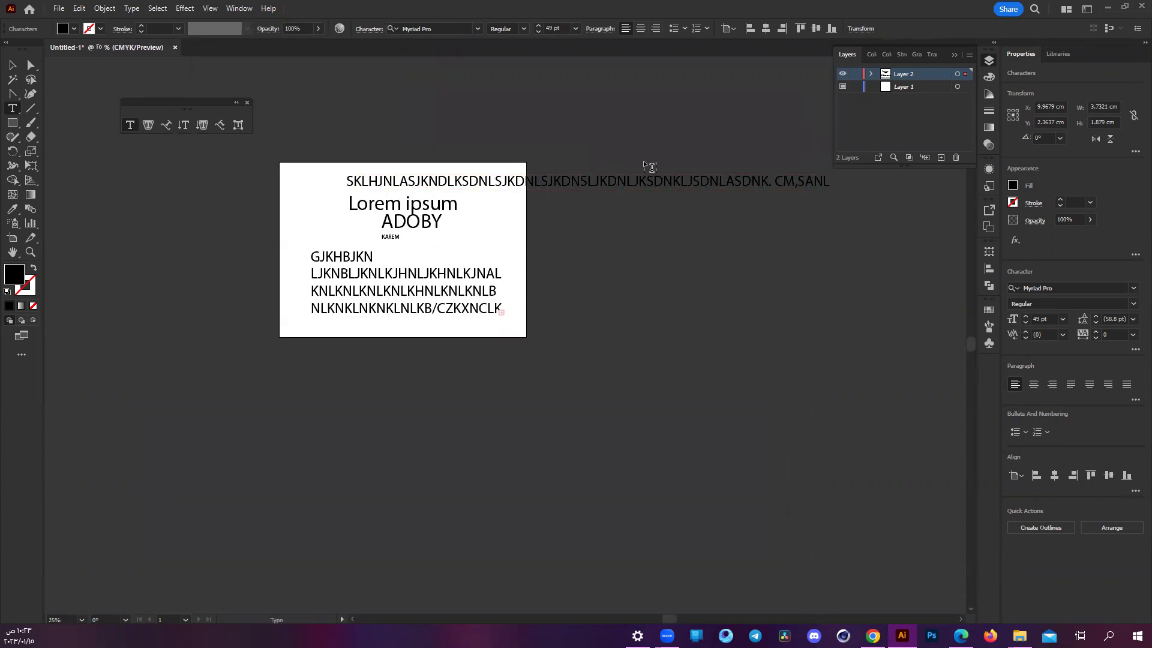
{"action": "key", "text": "Return"}
{"action": "type", "text": "SADASDS"}
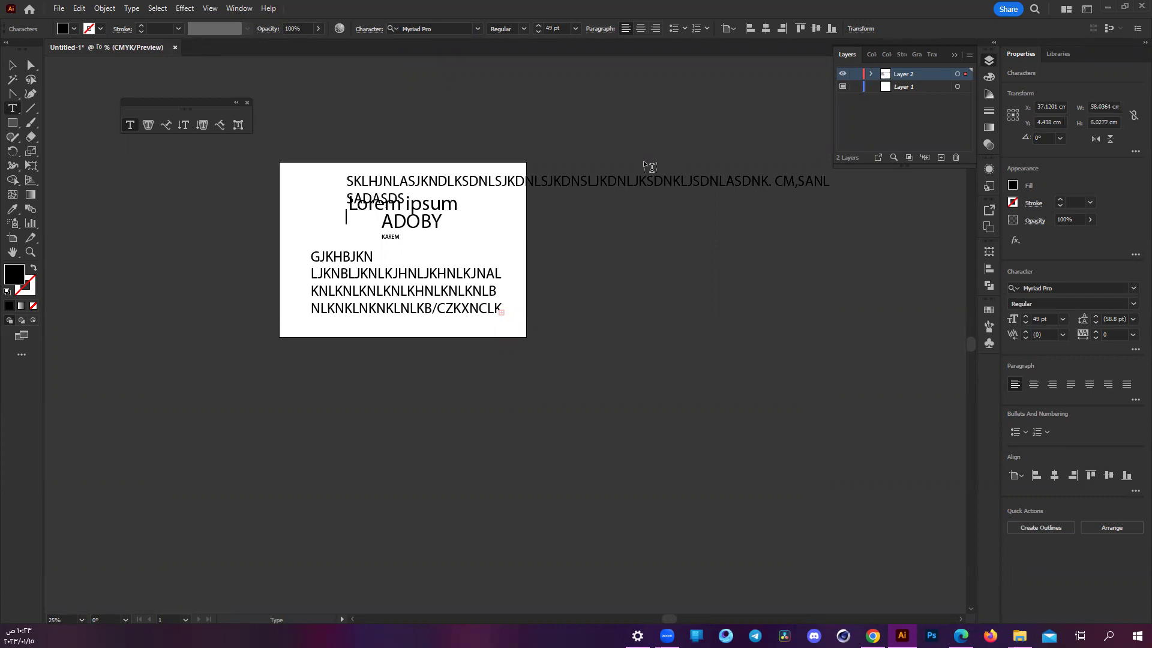
{"action": "type", "text": "SADASDASFDF"}
{"action": "key", "text": "Return"}
{"action": "type", "text": "ASFDSADF"}
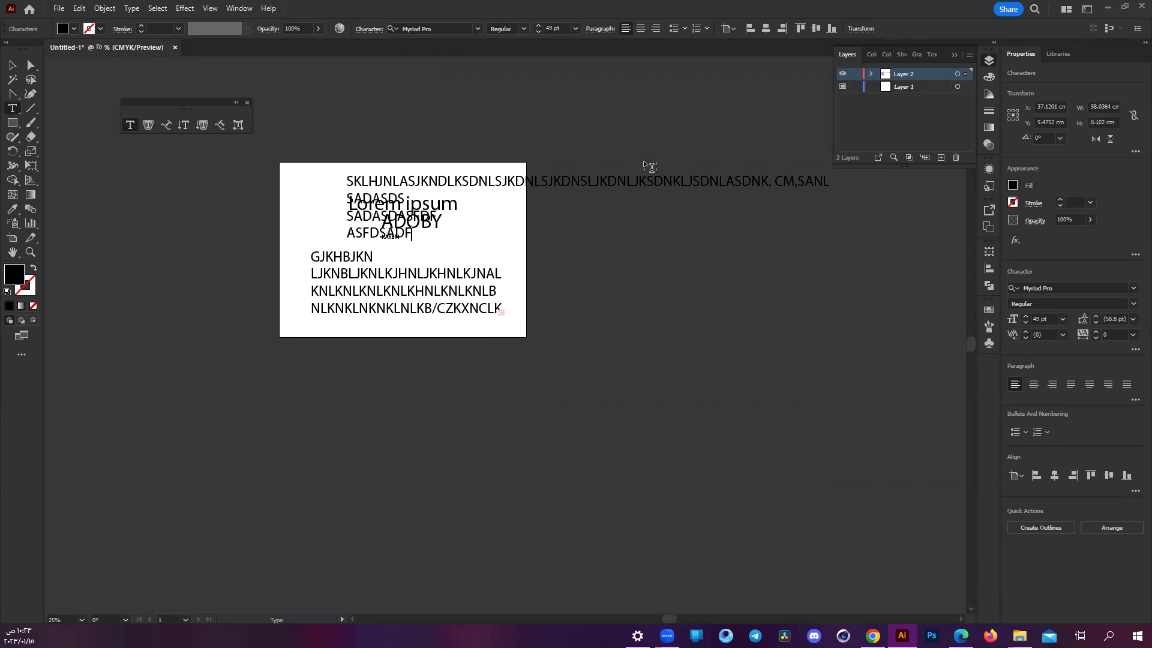
{"action": "key", "text": "ctrl+z"}
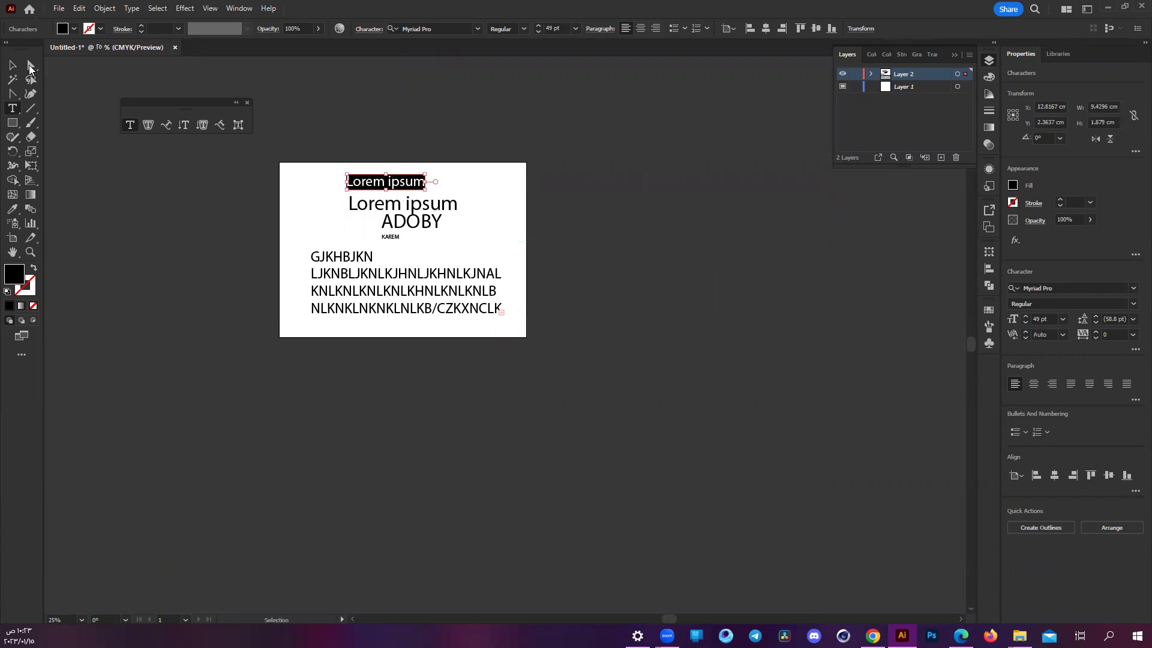
{"action": "key", "text": "ctrl+z"}
- Delete the random-letter text area below KAREM
{"action": "scroll", "coordinate": [384, 205], "scroll_direction": "up", "scroll_amount": 2, "text": "alt"}
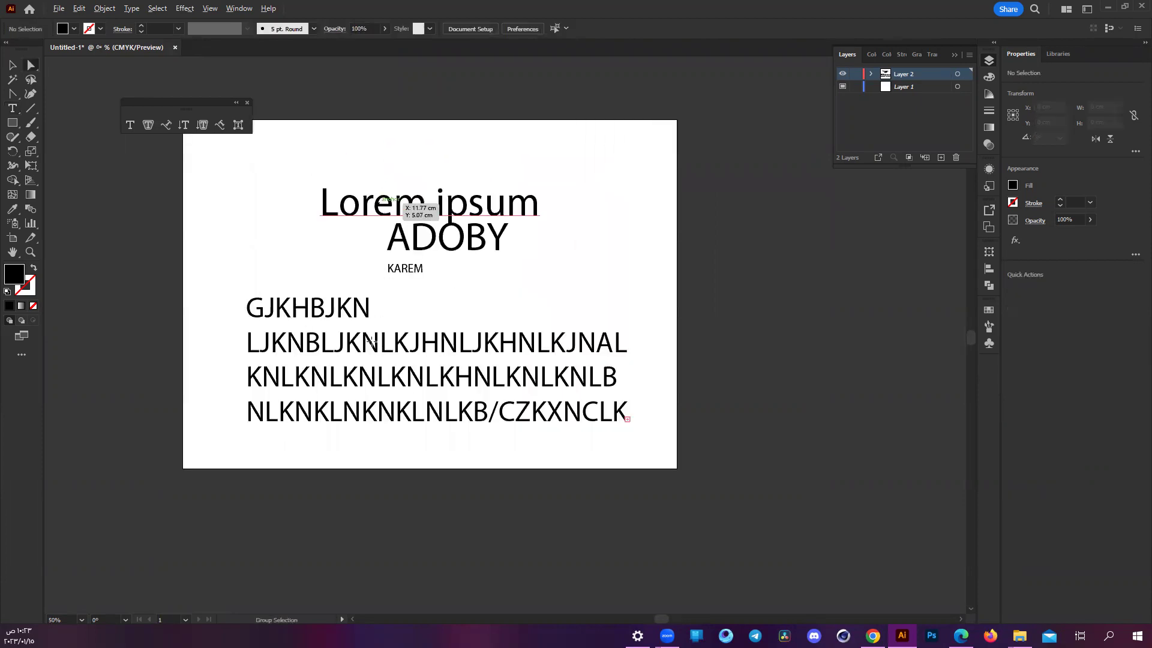
{"action": "key", "text": "a"}
{"action": "left_click", "coordinate": [480, 339]}
{"action": "key", "text": "Delete"}
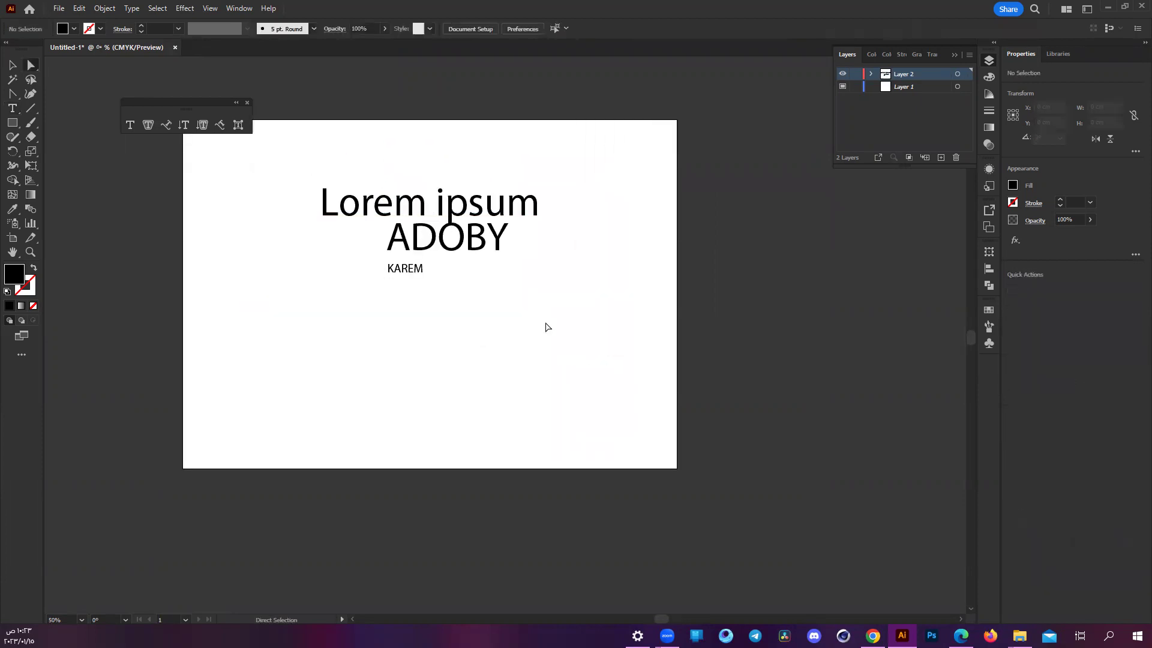
- Draw a narrow text area at lower left containing 'ASDSDSADSDSDSADSDSDSD'
{"action": "key", "text": "t"}
{"action": "left_click_drag", "start_coordinate": [247, 308], "coordinate": [254, 313]}
{"action": "mouse_move", "coordinate": [592, 415]}
{"action": "left_mouse_down"}
{"action": "mouse_move", "coordinate": [471, 430]}
{"action": "mouse_move", "coordinate": [373, 417]}
{"action": "left_mouse_up"}
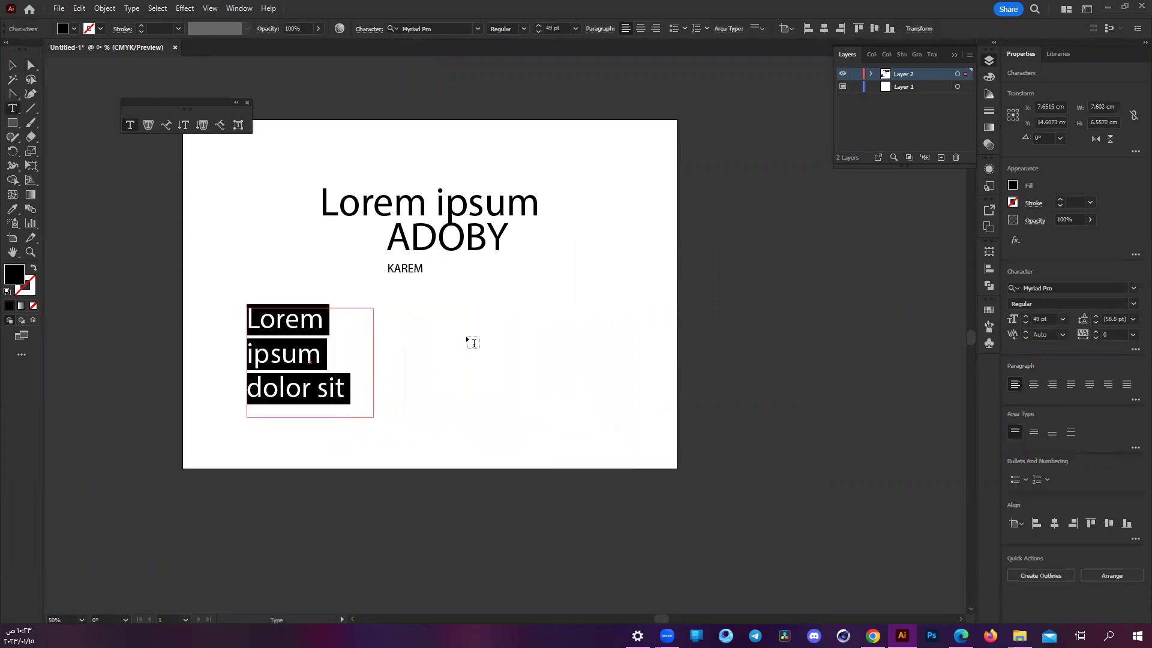
{"action": "type", "text": "ASDSDS"}
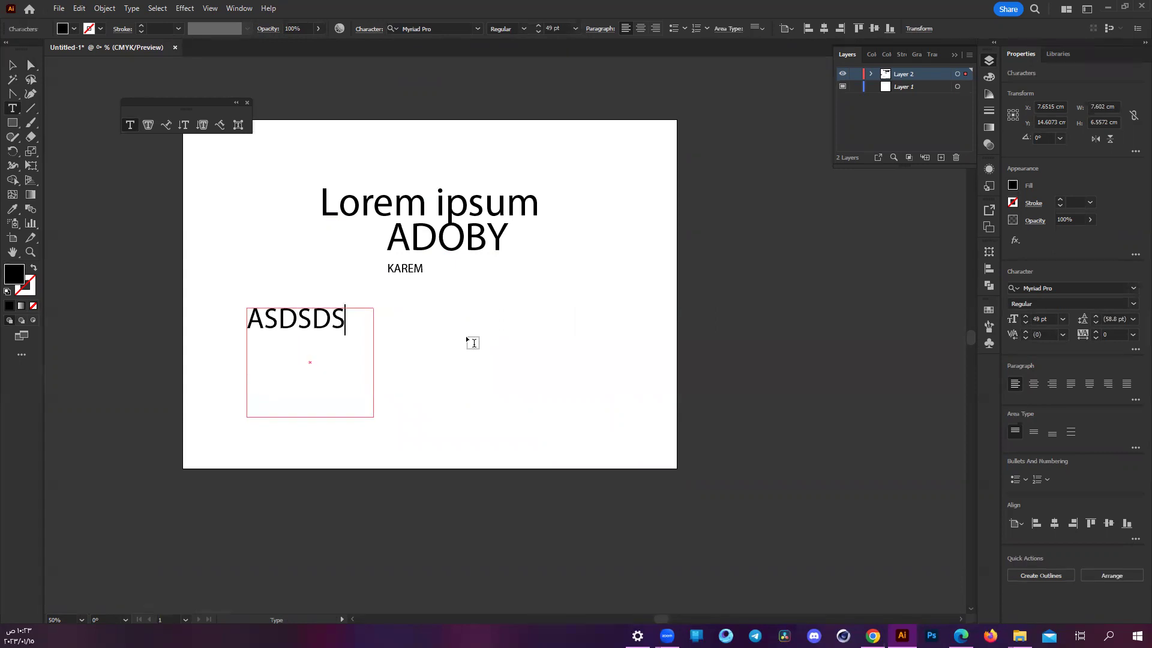
{"action": "type", "text": "ADSDSDSADSDSDSD"}
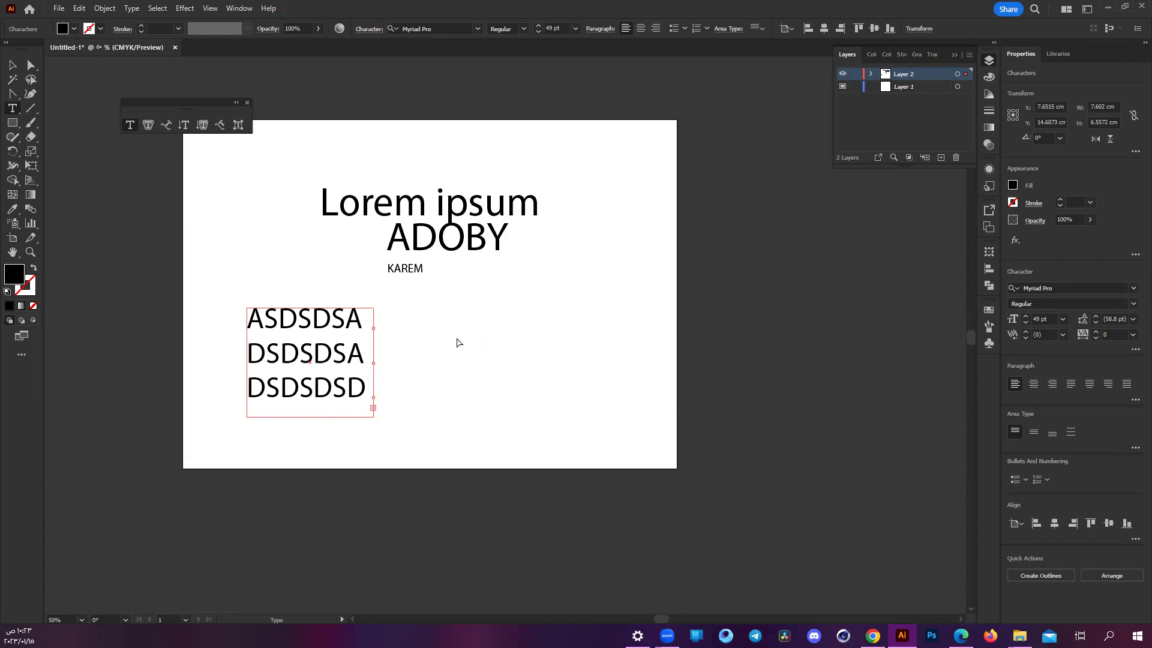
{"action": "scroll", "coordinate": [352, 378], "scroll_direction": "up", "scroll_amount": 1}
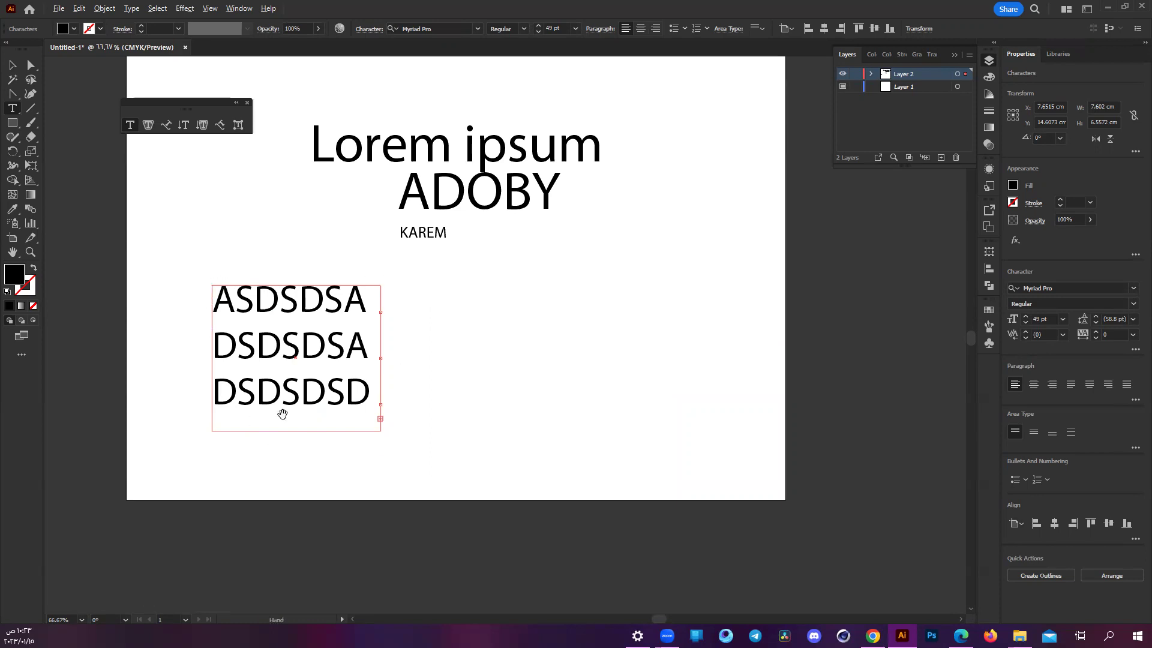
{"action": "scroll", "coordinate": [282, 414], "scroll_direction": "up", "scroll_amount": 1}
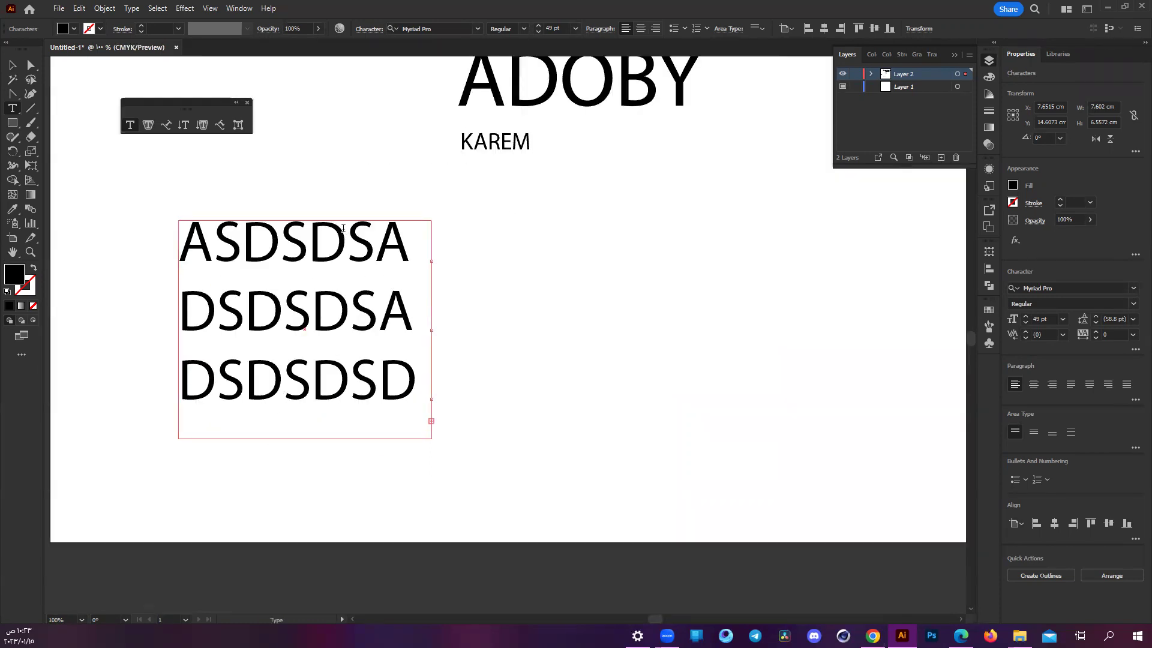
{"action": "left_click", "coordinate": [9, 67]}
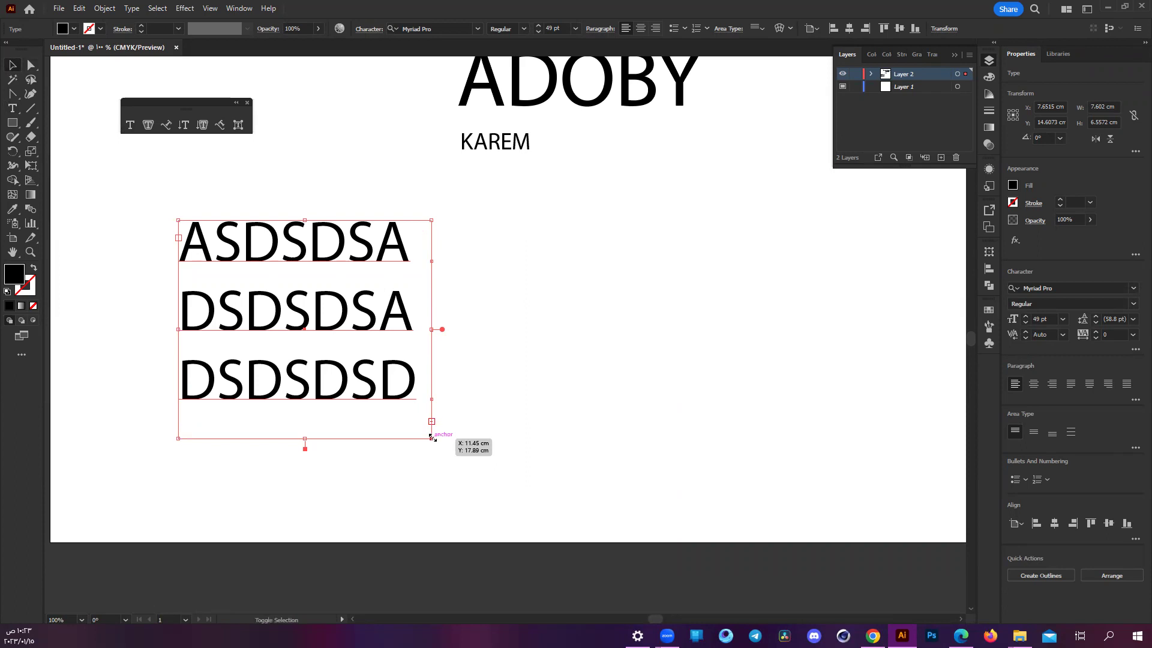
- Stretch and reflow the filler text area, then scale KAREM larger
{"action": "left_click_drag", "start_coordinate": [432, 437], "coordinate": [784, 597]}
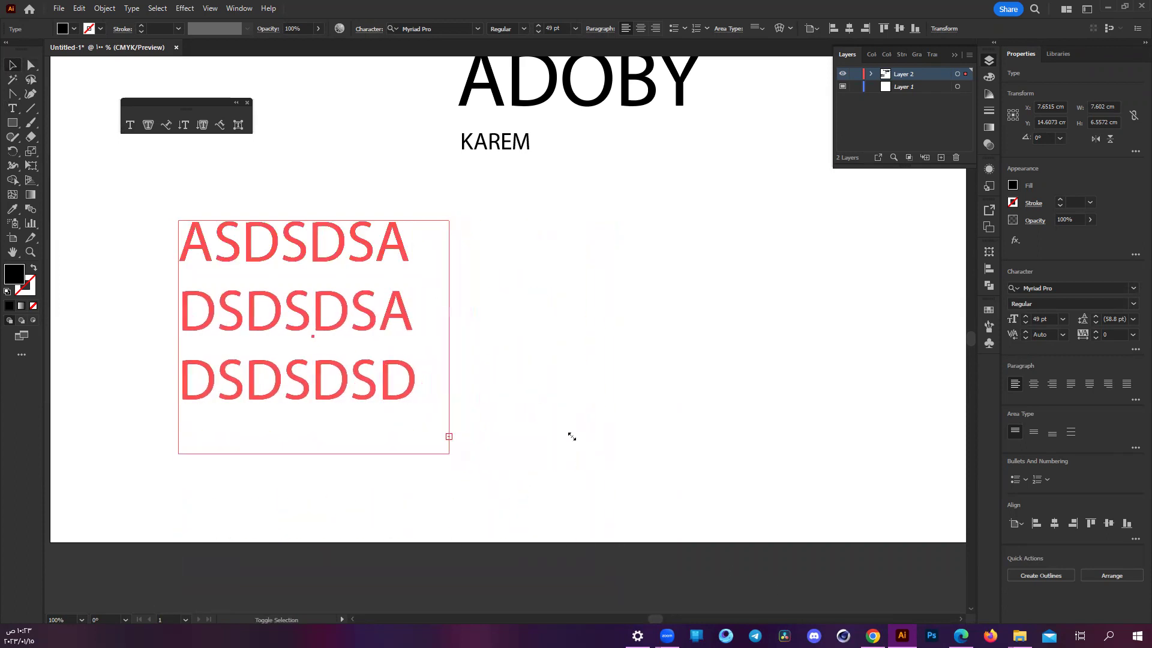
{"action": "left_click_drag", "start_coordinate": [784, 597], "coordinate": [519, 497]}
{"action": "left_click", "coordinate": [493, 144]}
{"action": "mouse_move", "coordinate": [531, 154]}
{"action": "left_mouse_down"}
{"action": "mouse_move", "coordinate": [553, 215]}
{"action": "mouse_move", "coordinate": [500, 191]}
{"action": "left_mouse_up"}
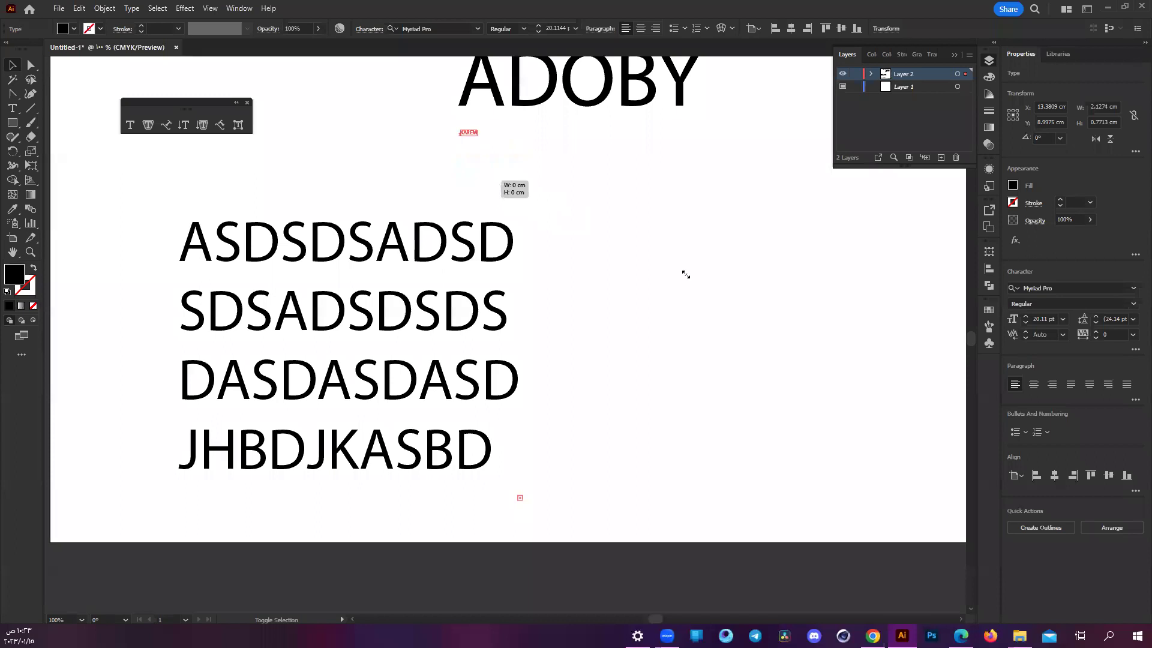
{"action": "left_click_drag", "start_coordinate": [499, 191], "coordinate": [566, 214]}
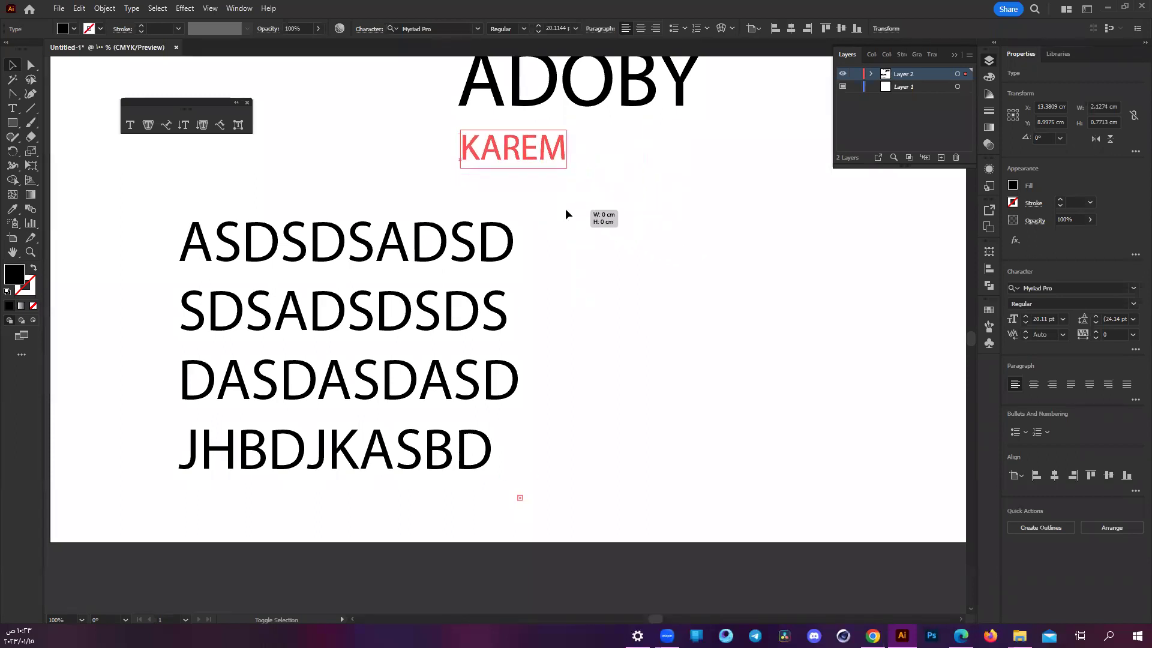
- Narrow the filler text box so it wraps into four lines, shifting it slightly left
{"action": "left_click", "coordinate": [470, 264]}
{"action": "scroll", "coordinate": [560, 333], "scroll_direction": "down", "scroll_amount": 1}
{"action": "scroll", "coordinate": [560, 334], "scroll_direction": "down", "scroll_amount": 1}
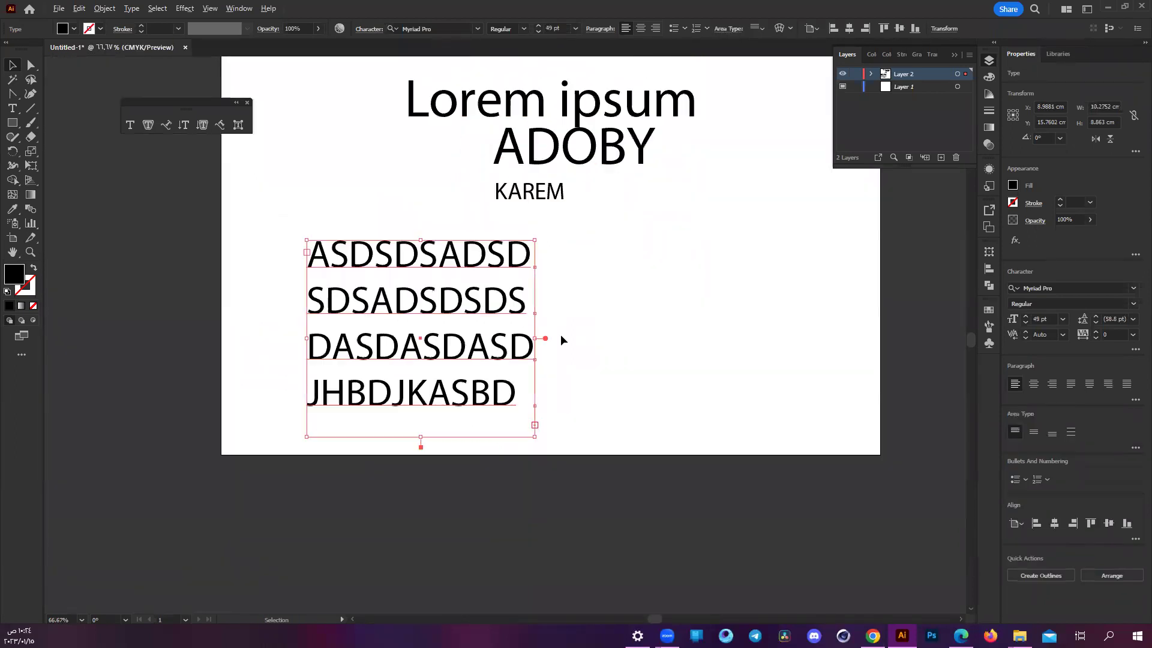
{"action": "scroll", "coordinate": [540, 300], "scroll_direction": "up", "scroll_amount": 2}
{"action": "mouse_move", "coordinate": [536, 298]}
{"action": "left_mouse_down"}
{"action": "mouse_move", "coordinate": [498, 297]}
{"action": "mouse_move", "coordinate": [824, 300]}
{"action": "left_mouse_up"}
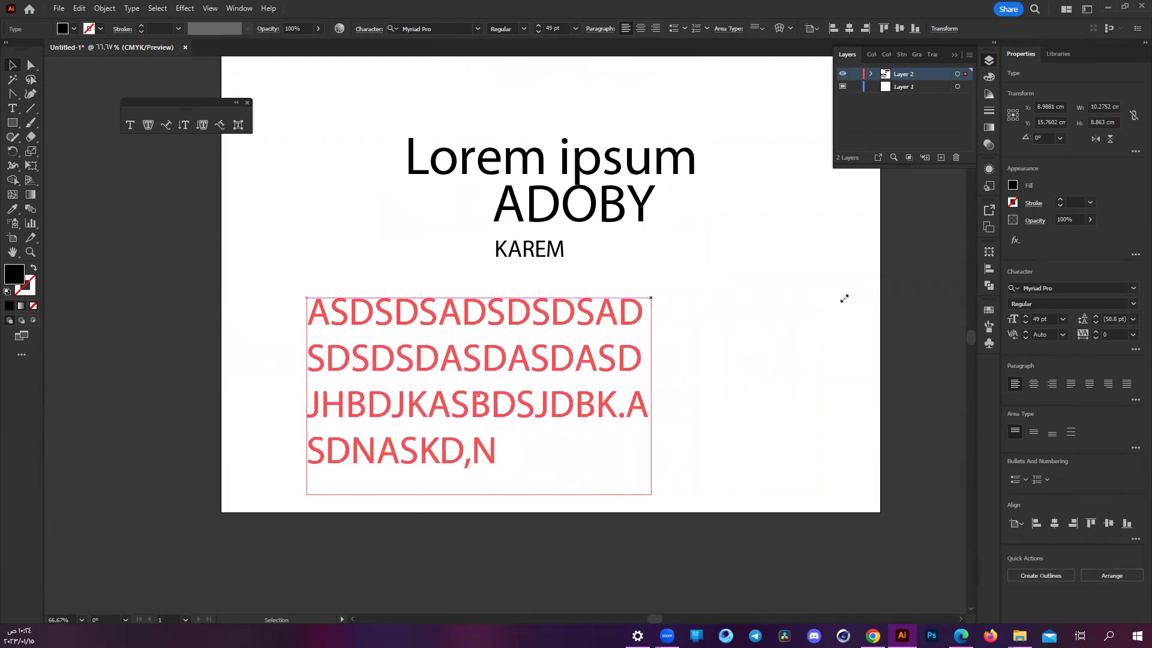
{"action": "mouse_move", "coordinate": [824, 299]}
{"action": "left_mouse_down"}
{"action": "mouse_move", "coordinate": [735, 311]}
{"action": "mouse_move", "coordinate": [804, 304]}
{"action": "left_mouse_up"}
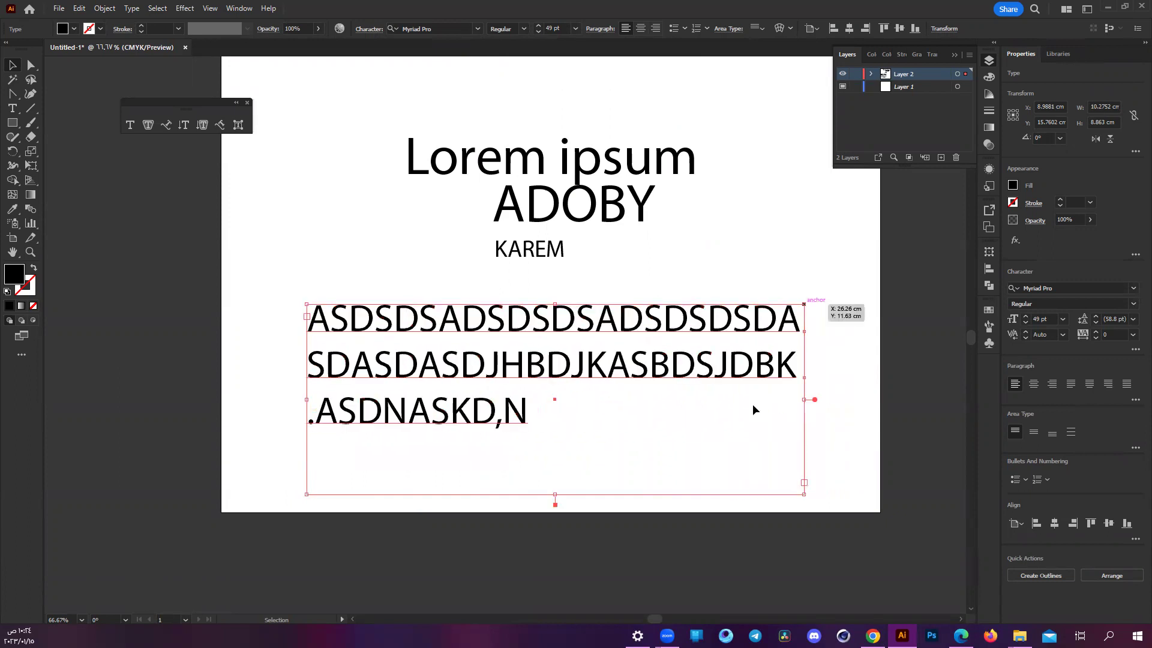
{"action": "left_click_drag", "start_coordinate": [804, 399], "coordinate": [514, 483]}
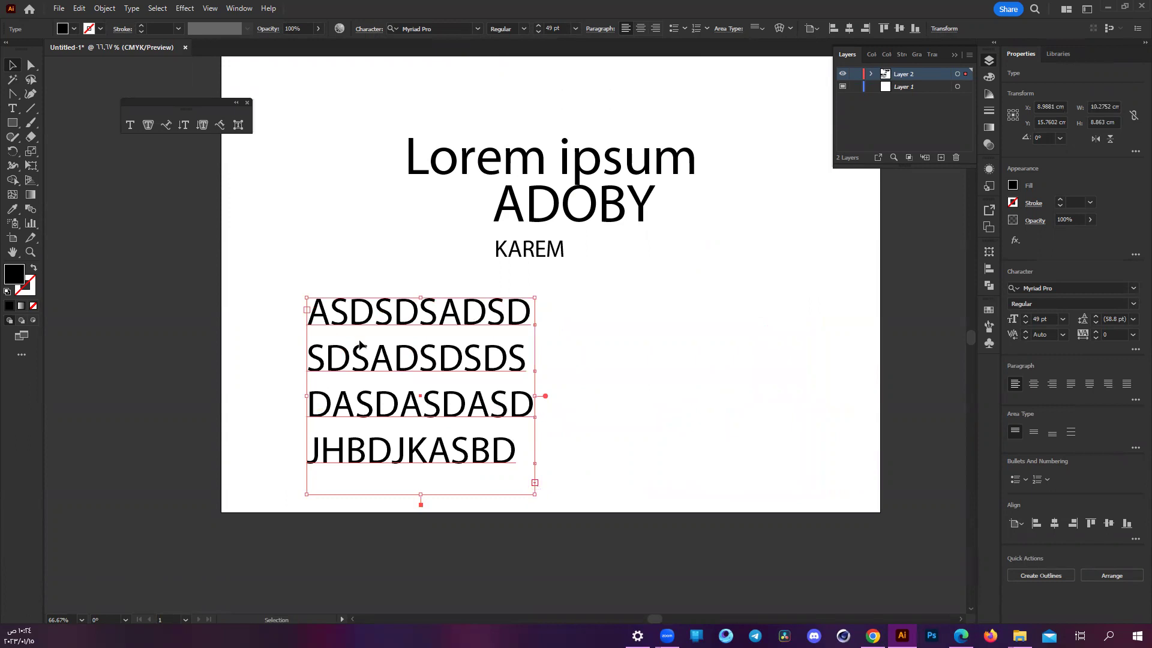
{"action": "left_click_drag", "start_coordinate": [396, 355], "coordinate": [362, 356]}
- Try a 30 pt font size on all the filler text, then revert to 49 pt
{"action": "key", "text": "t"}
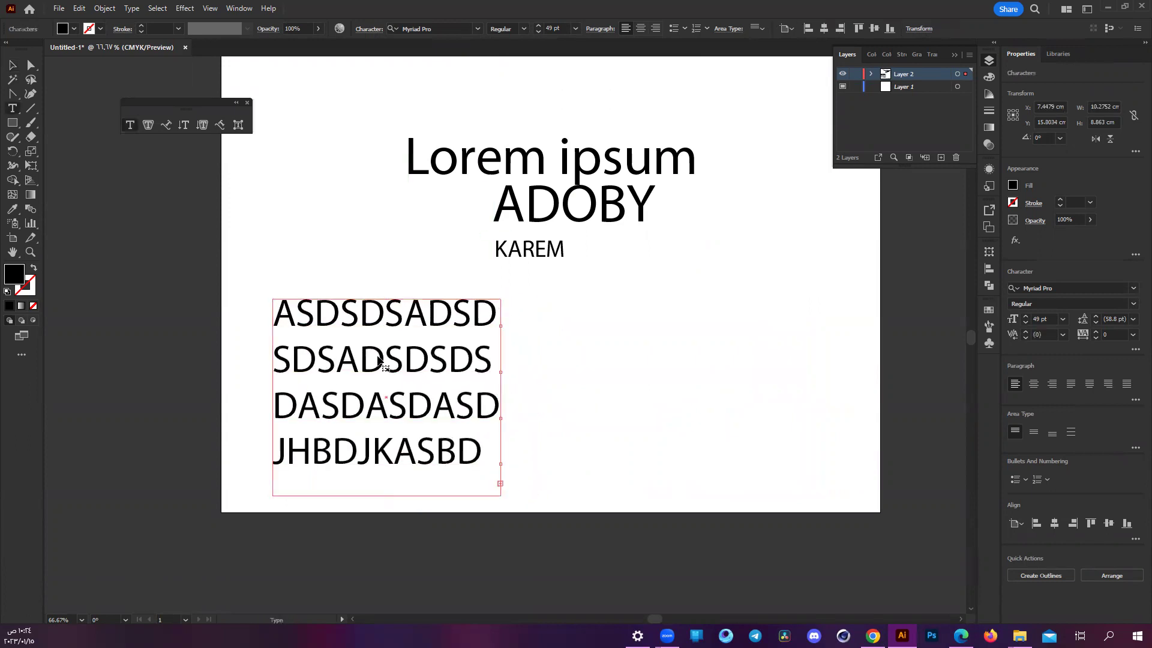
{"action": "key", "text": "ctrl+a"}
{"action": "left_click", "coordinate": [549, 27]}
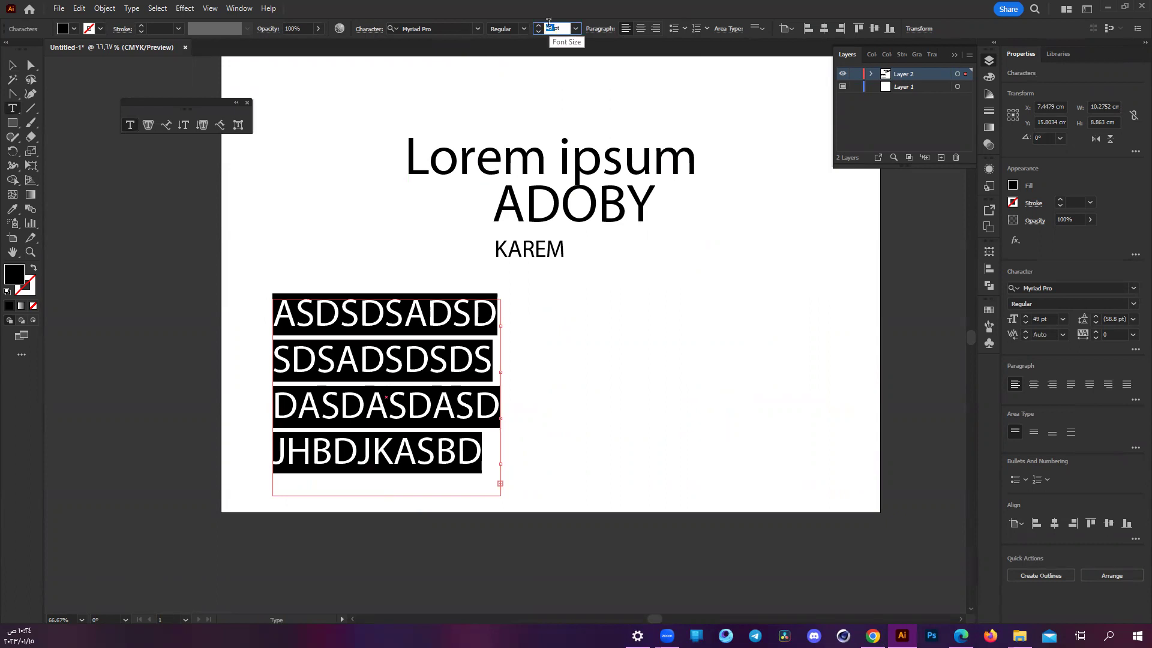
{"action": "type", "text": "0"}
{"action": "key", "text": "Return"}
{"action": "key", "text": "ctrl+z"}
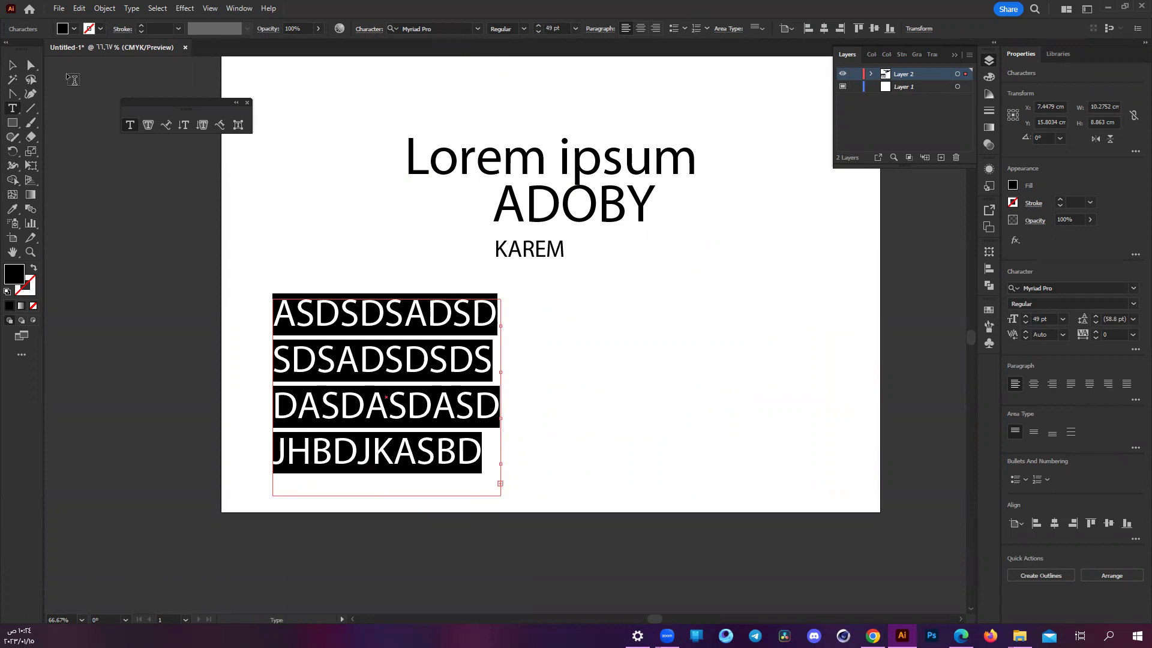
{"action": "key", "text": "Escape"}
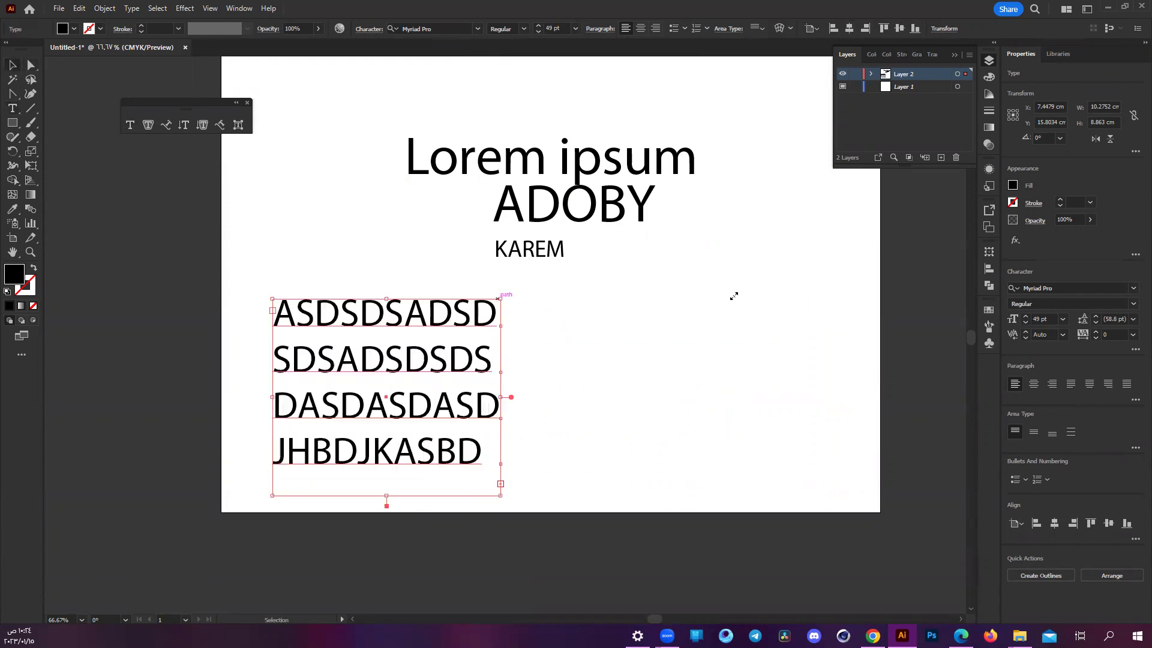
- Reshape the filler text box by its corner handles until it holds four long lines
{"action": "left_click_drag", "start_coordinate": [734, 296], "coordinate": [456, 408]}
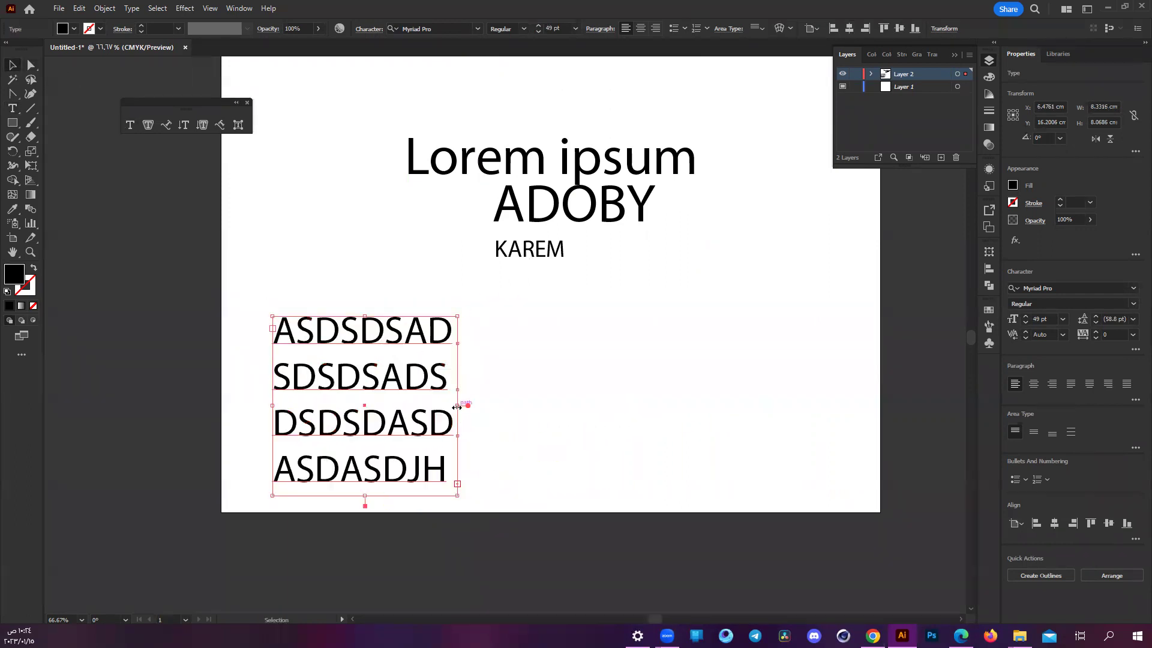
{"action": "left_click_drag", "start_coordinate": [573, 408], "coordinate": [474, 391]}
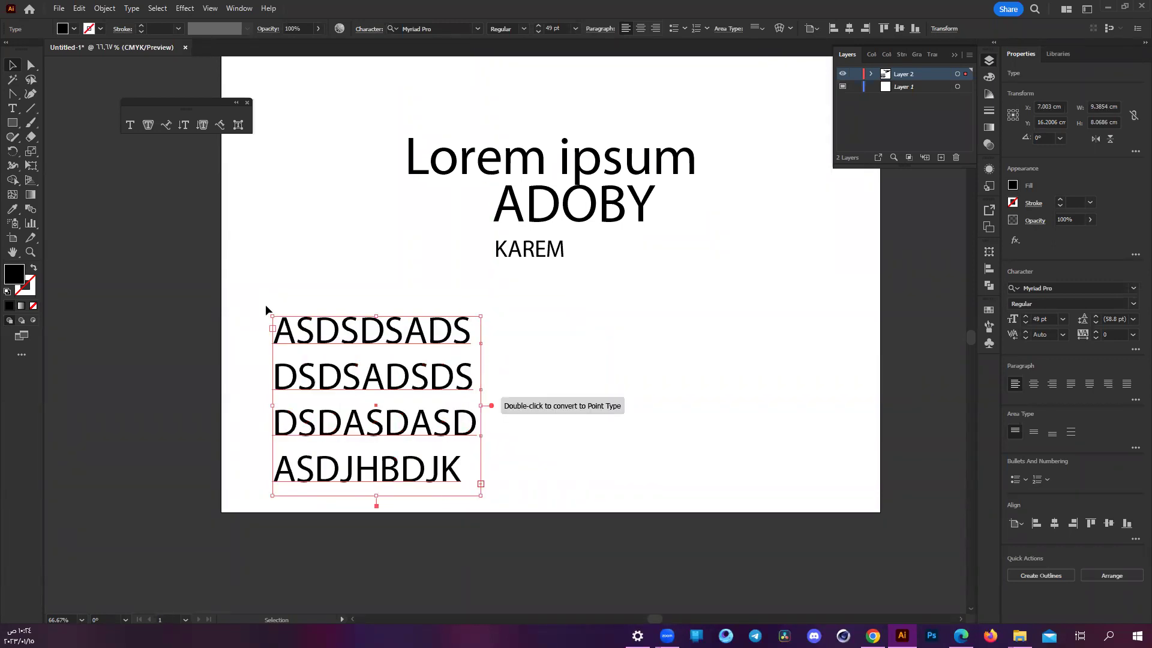
{"action": "left_click_drag", "start_coordinate": [267, 310], "coordinate": [394, 264]}
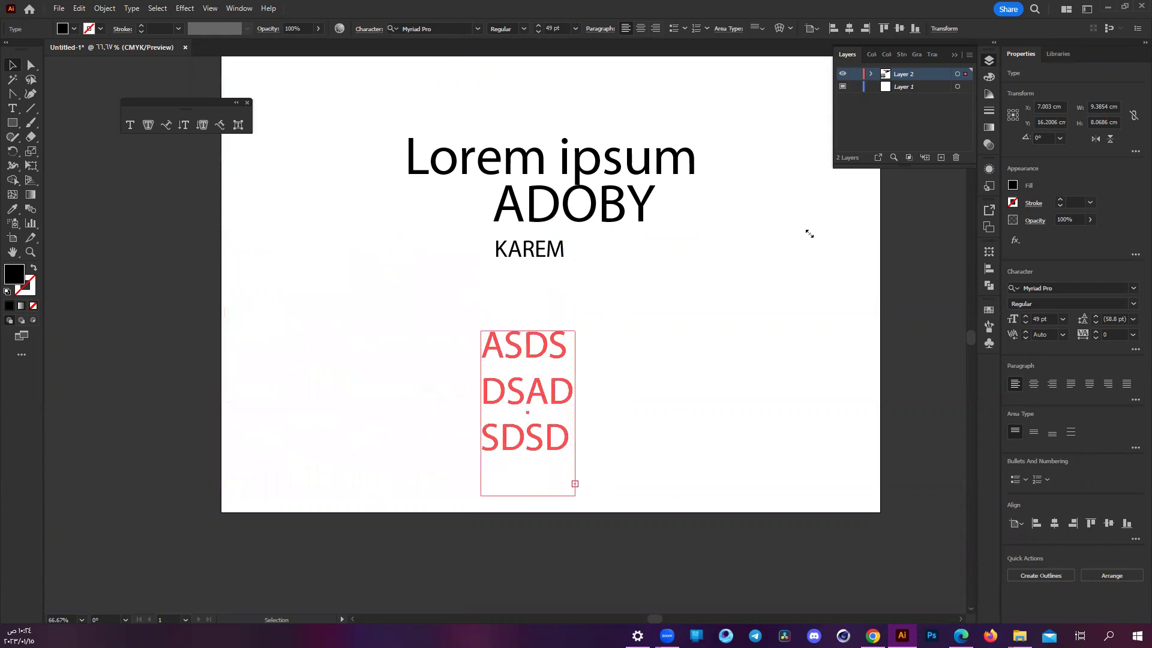
{"action": "mouse_move", "coordinate": [394, 264]}
{"action": "left_mouse_down"}
{"action": "mouse_move", "coordinate": [351, 158]}
{"action": "mouse_move", "coordinate": [678, 513]}
{"action": "mouse_move", "coordinate": [676, 483]}
{"action": "left_mouse_up"}
{"action": "scroll", "coordinate": [676, 484], "scroll_direction": "down", "scroll_amount": 2}
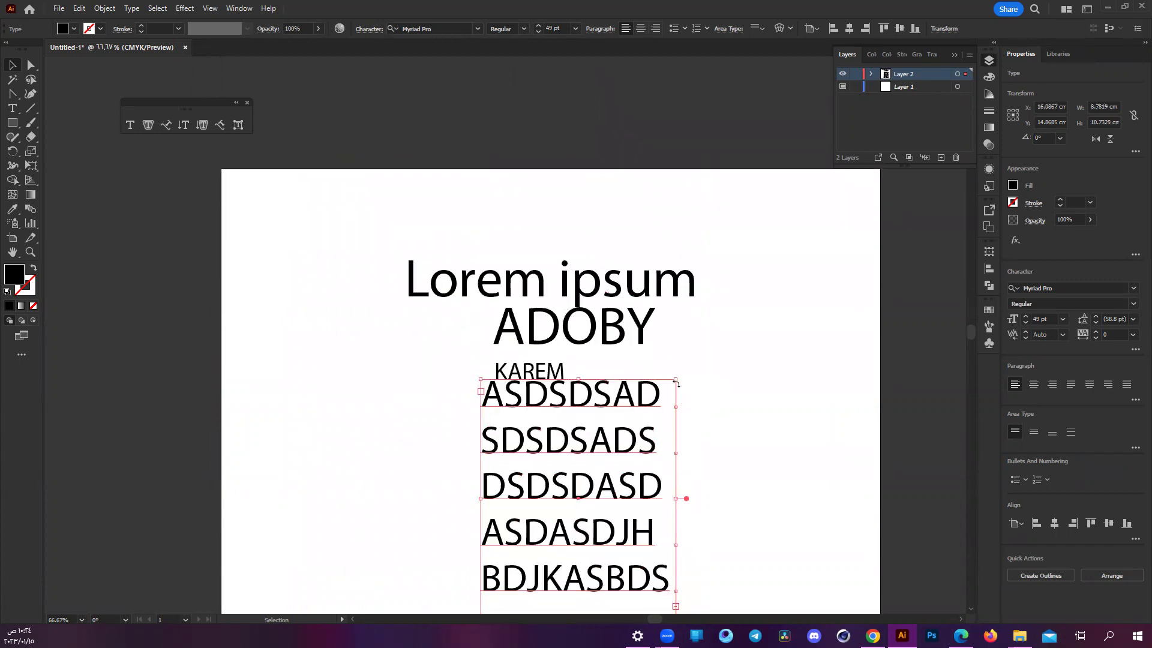
{"action": "left_click_drag", "start_coordinate": [677, 381], "coordinate": [273, 342]}
{"action": "scroll", "coordinate": [660, 372], "scroll_direction": "down", "scroll_amount": 1}
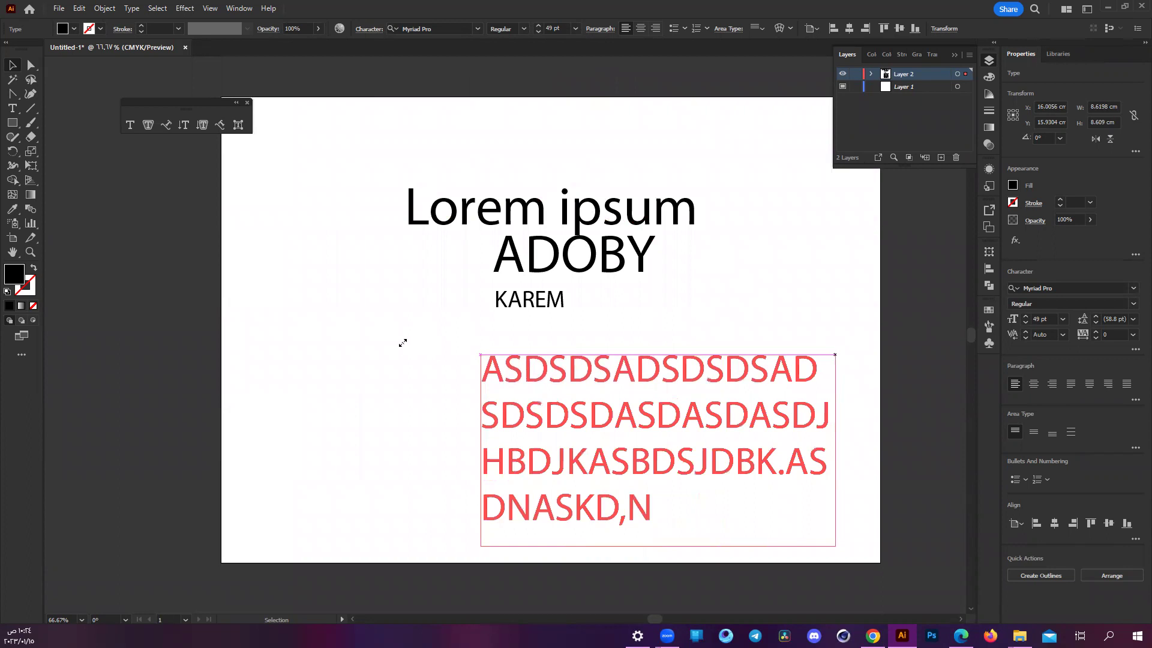
- Adjust the filler text box width, widening it and then narrowing it again
{"action": "mouse_move", "coordinate": [273, 343]}
{"action": "left_mouse_down"}
{"action": "mouse_move", "coordinate": [579, 256]}
{"action": "mouse_move", "coordinate": [401, 326]}
{"action": "mouse_move", "coordinate": [579, 375]}
{"action": "mouse_move", "coordinate": [424, 319]}
{"action": "mouse_move", "coordinate": [501, 447]}
{"action": "mouse_move", "coordinate": [461, 395]}
{"action": "mouse_move", "coordinate": [322, 396]}
{"action": "left_mouse_up"}
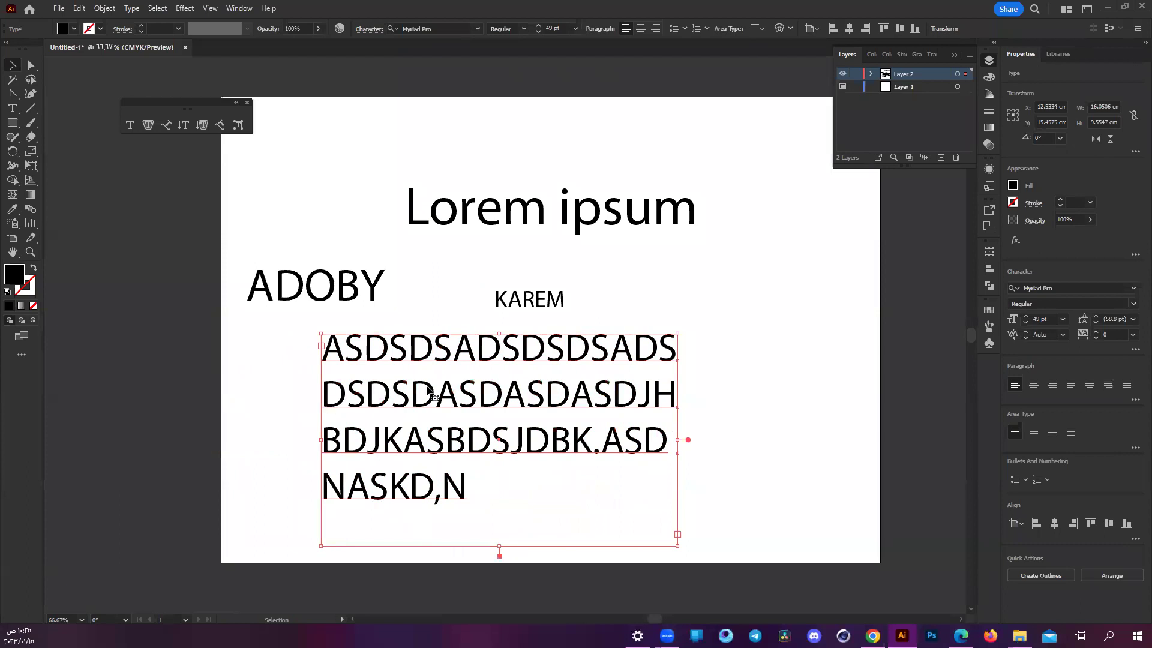
{"action": "left_click_drag", "start_coordinate": [819, 449], "coordinate": [495, 417]}
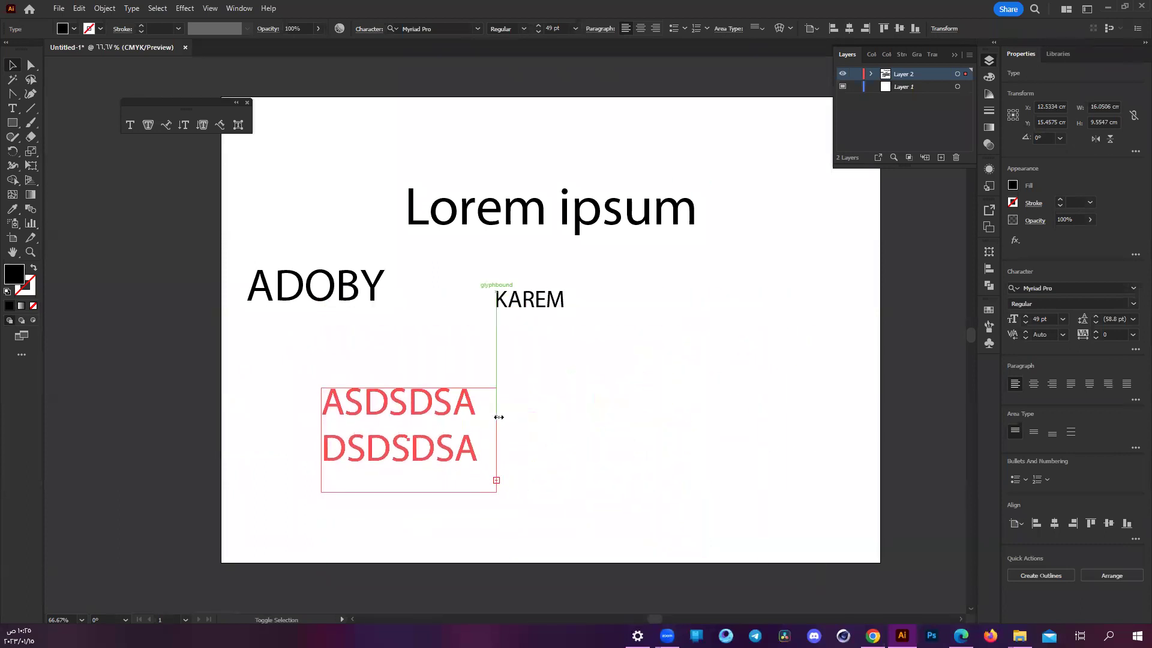
{"action": "left_click_drag", "start_coordinate": [495, 417], "coordinate": [485, 416]}
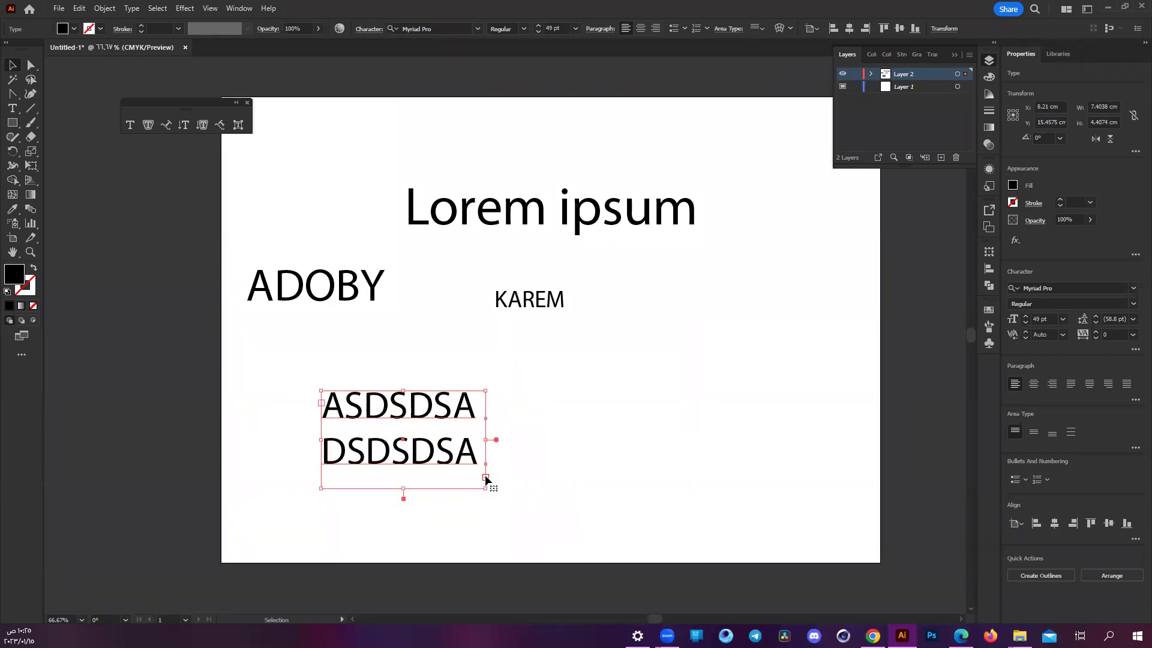
{"action": "scroll", "coordinate": [486, 480], "scroll_direction": "up", "scroll_amount": 3}
{"action": "scroll", "coordinate": [485, 479], "scroll_direction": "up", "scroll_amount": 2}
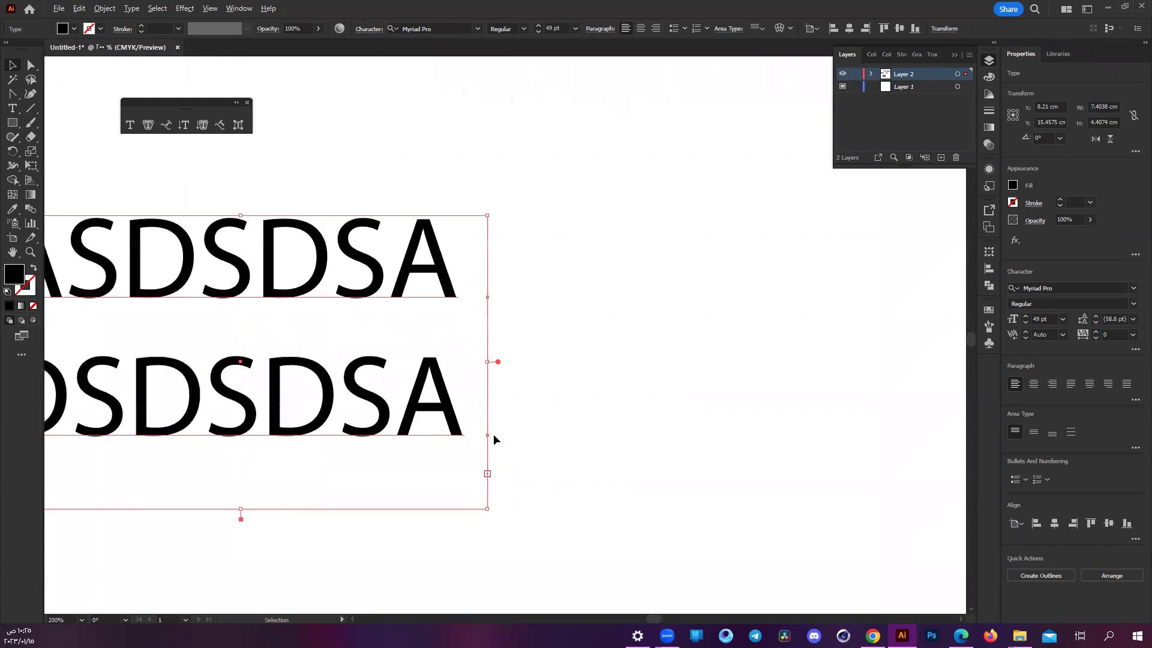
{"action": "scroll", "coordinate": [494, 438], "scroll_direction": "up", "scroll_amount": 3}
{"action": "left_click", "coordinate": [489, 442]}
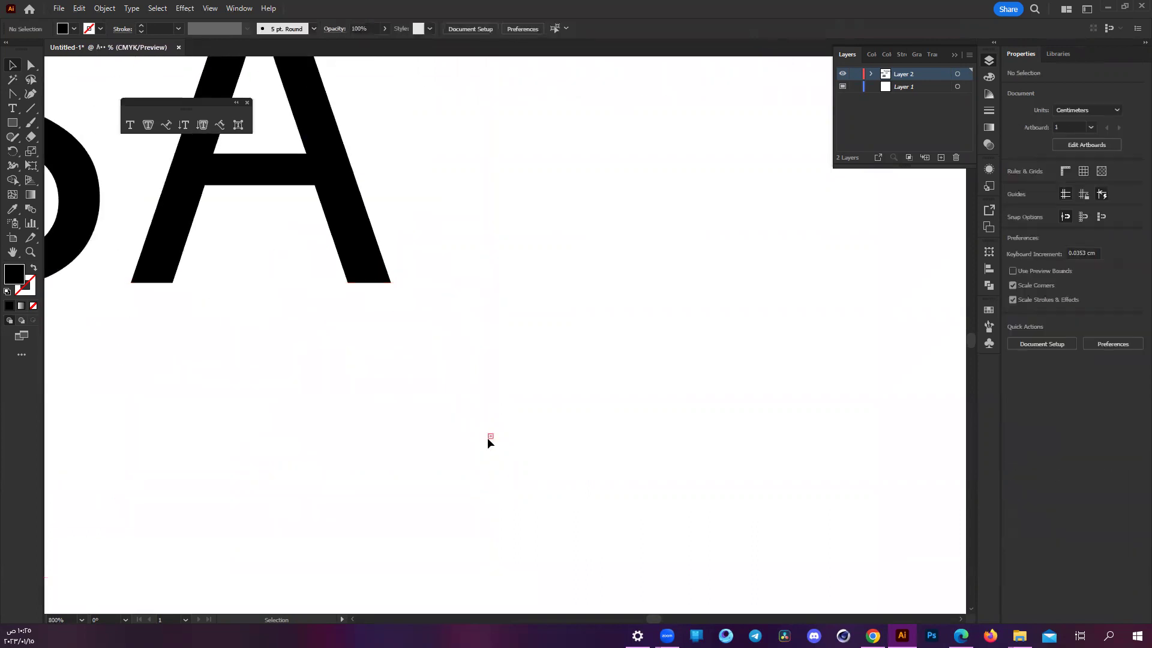
{"action": "scroll", "coordinate": [490, 442], "scroll_direction": "down", "scroll_amount": 8}
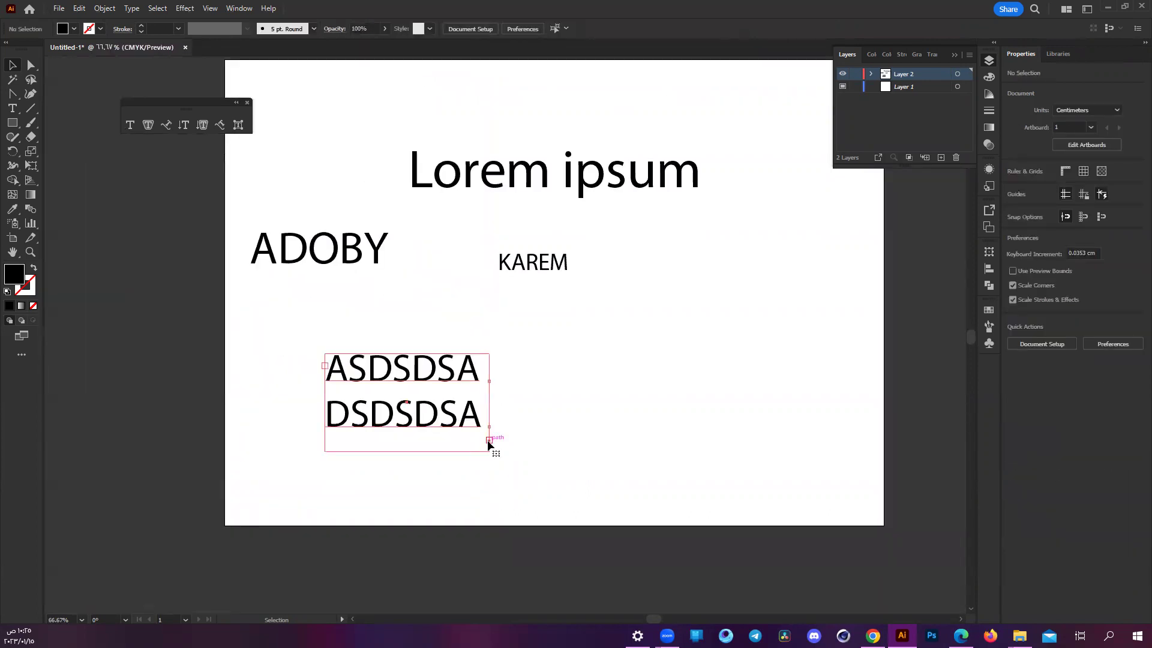
- Narrow the ASDSDSA text box so it wraps into three lines: ASDSDS, ADSDSD, SADSDS
{"action": "left_click", "coordinate": [490, 442]}
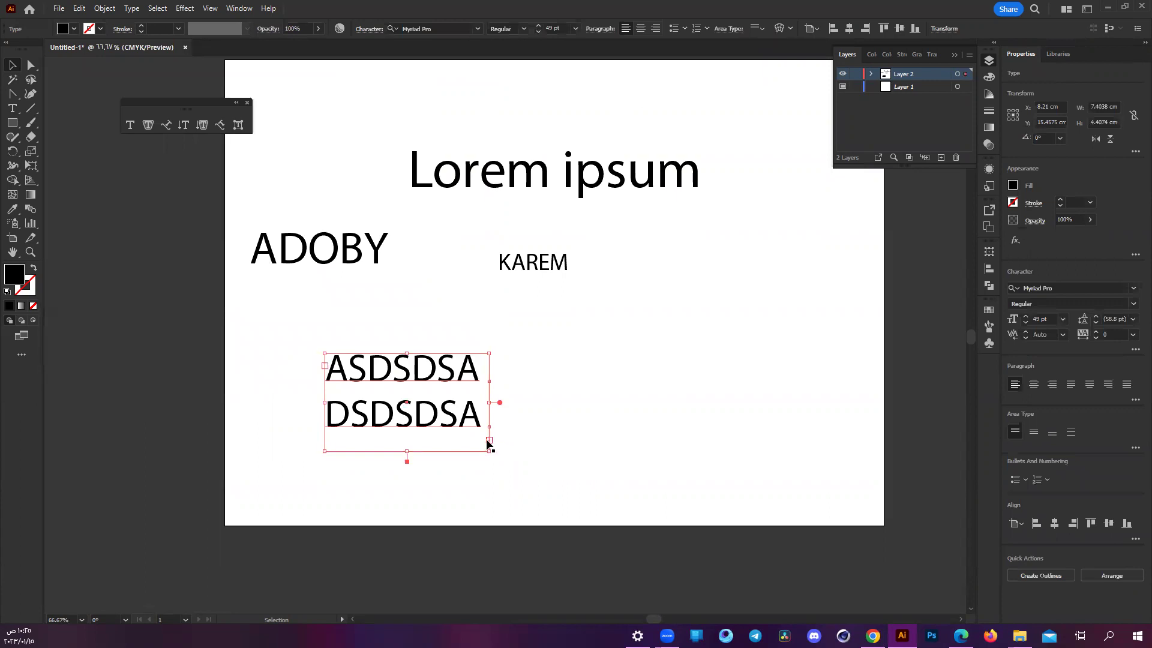
{"action": "left_click", "coordinate": [508, 398]}
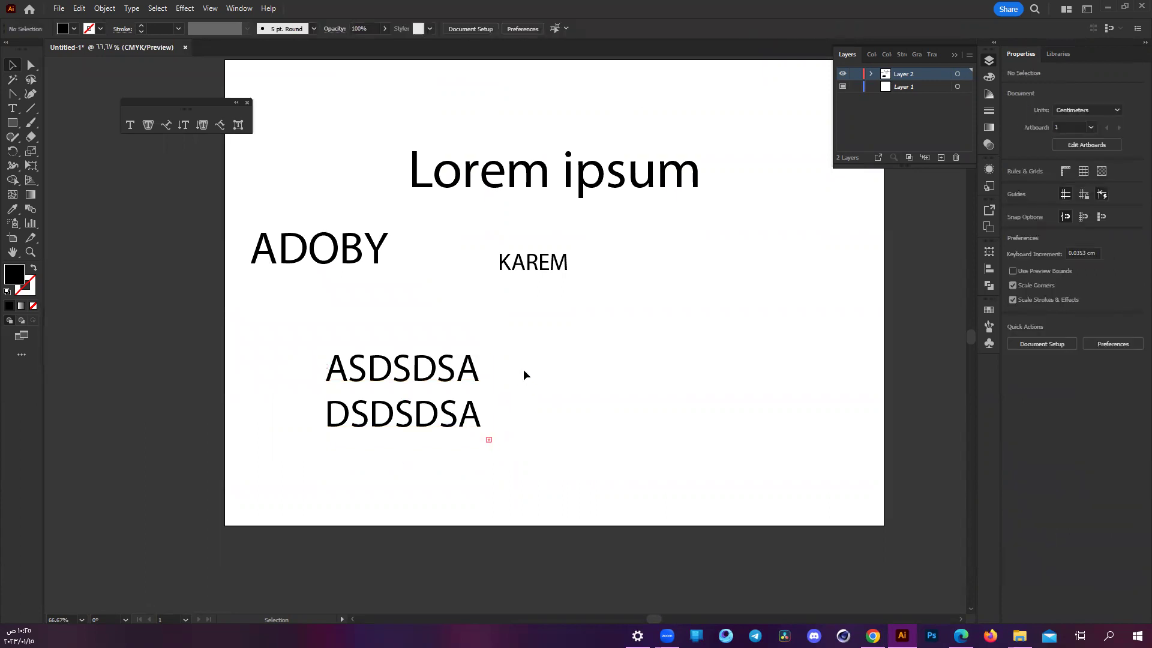
{"action": "left_click", "coordinate": [491, 441]}
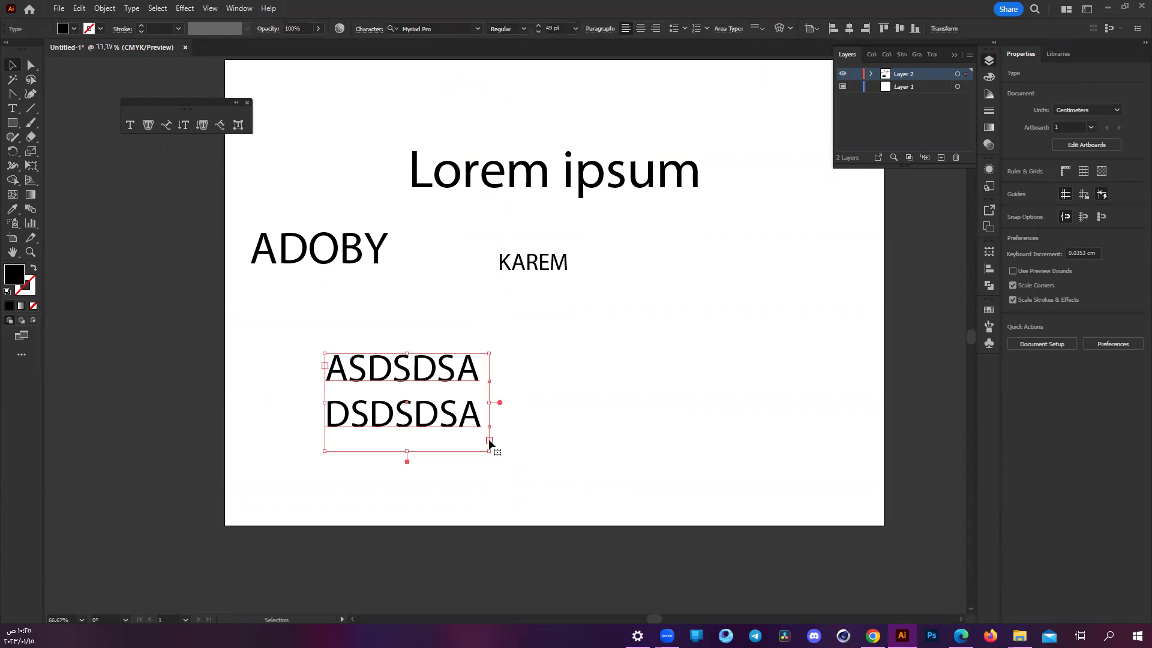
{"action": "scroll", "coordinate": [489, 441], "scroll_direction": "up", "scroll_amount": 3}
{"action": "scroll", "coordinate": [489, 441], "scroll_direction": "up", "scroll_amount": 6}
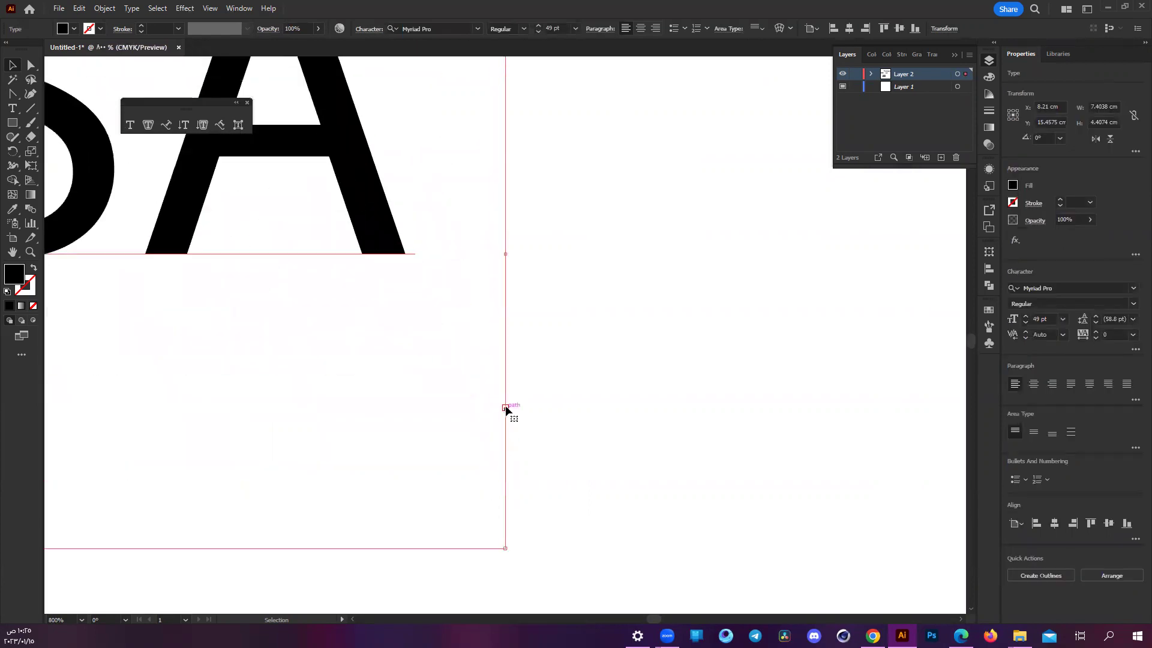
{"action": "scroll", "coordinate": [503, 414], "scroll_direction": "down", "scroll_amount": 4}
{"action": "scroll", "coordinate": [503, 412], "scroll_direction": "down", "scroll_amount": 4}
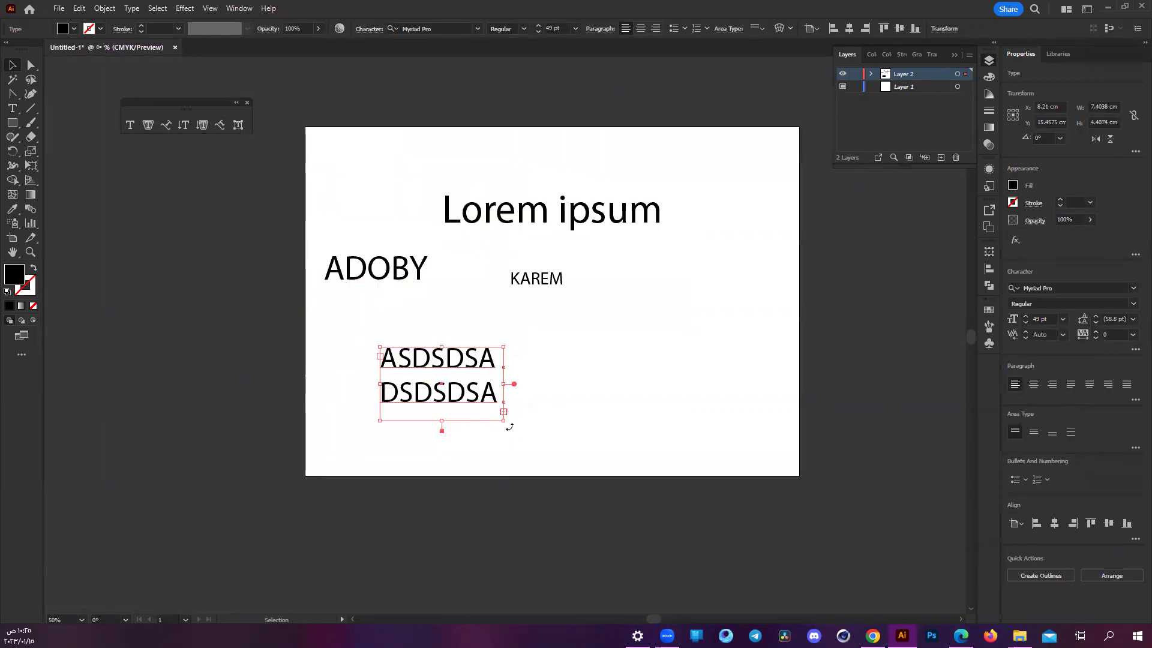
{"action": "left_click_drag", "start_coordinate": [505, 423], "coordinate": [495, 433]}
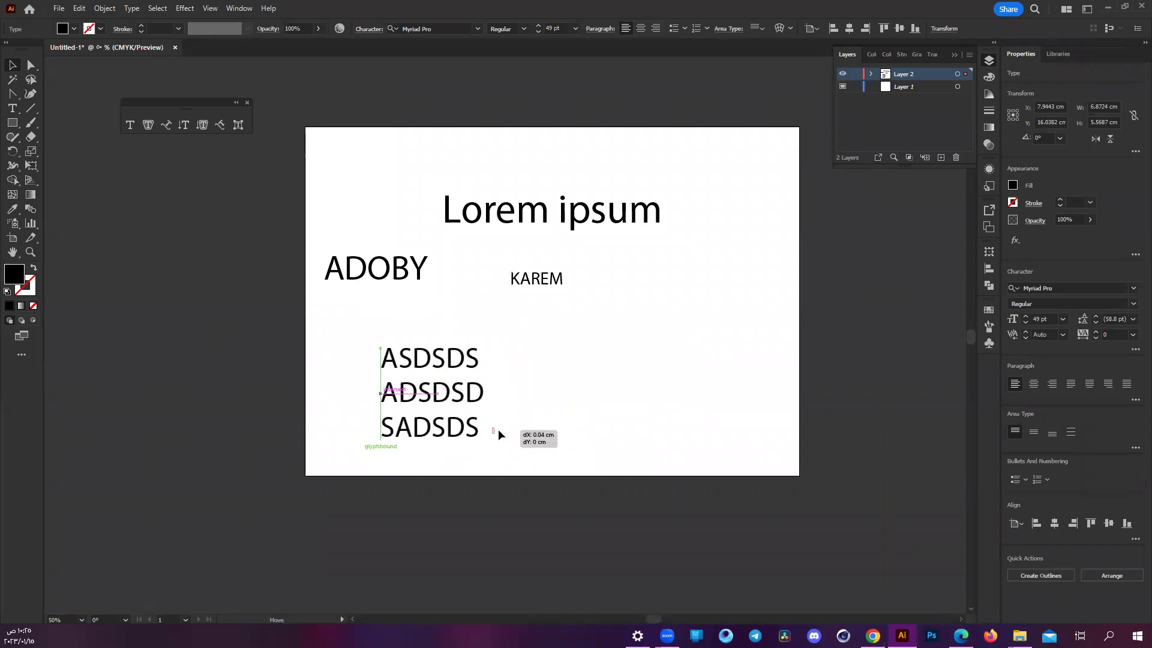
{"action": "left_click", "coordinate": [566, 356]}
{"action": "left_click_drag", "start_coordinate": [494, 431], "coordinate": [488, 433]}
{"action": "key", "text": "ctrl+z"}
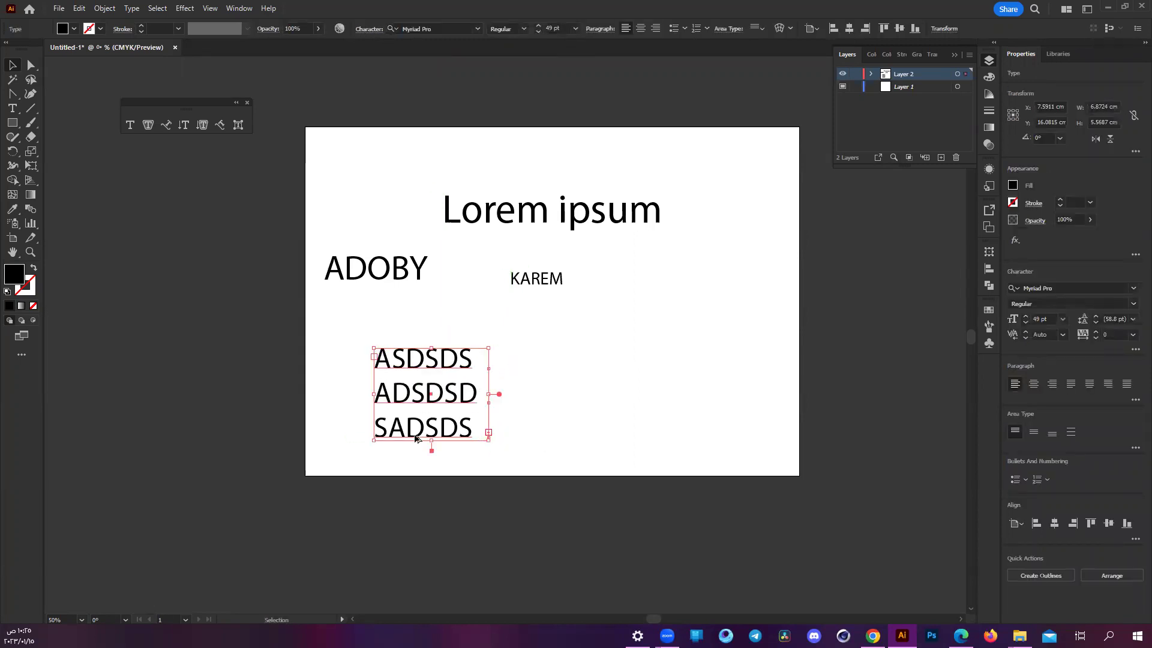
{"action": "scroll", "coordinate": [416, 439], "scroll_direction": "up", "scroll_amount": 2}
{"action": "left_click", "coordinate": [565, 414]}
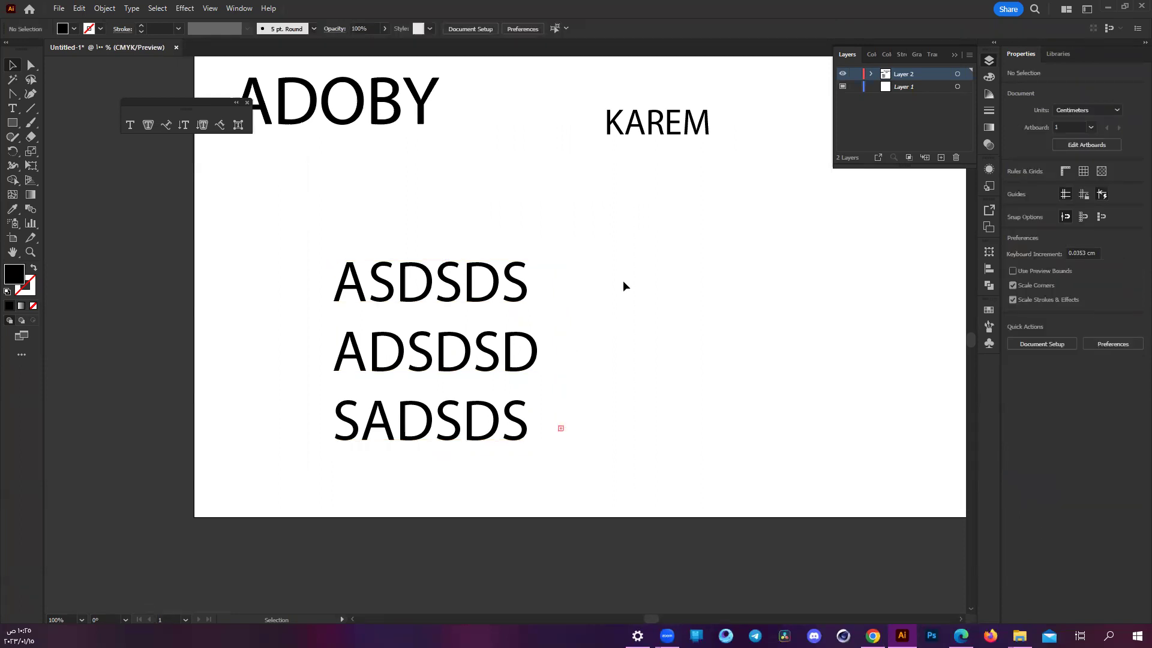
- Undo two stray placeholder texts created beside SADSDS and reselect the three-line box
{"action": "left_click", "coordinate": [10, 109]}
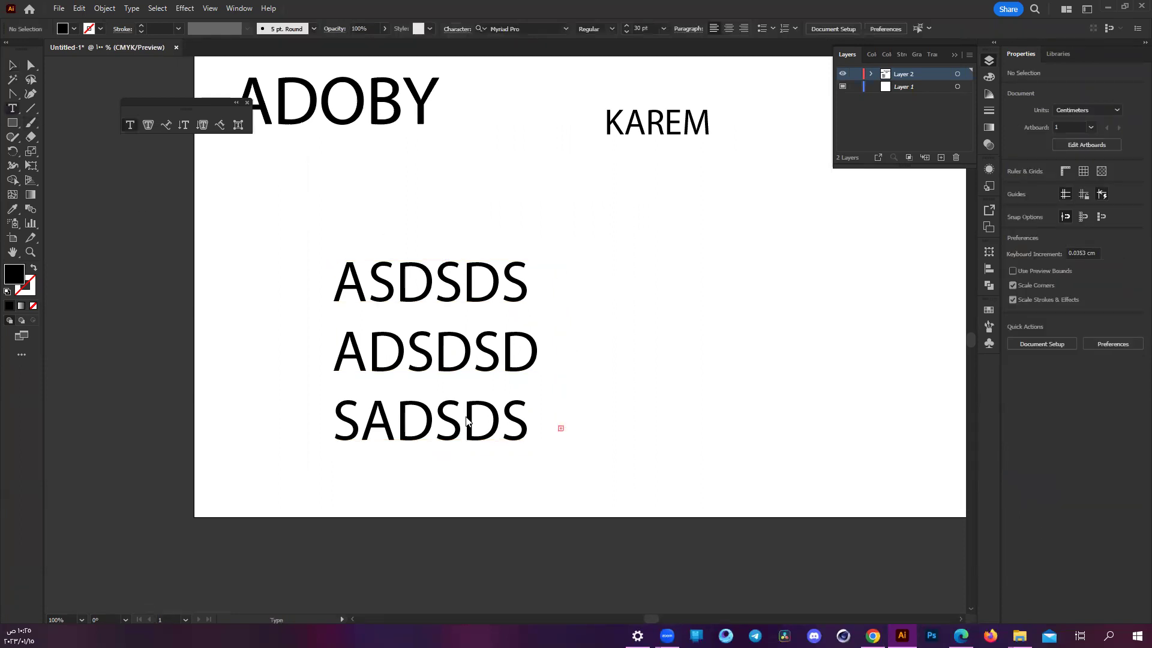
{"action": "left_click", "coordinate": [560, 429]}
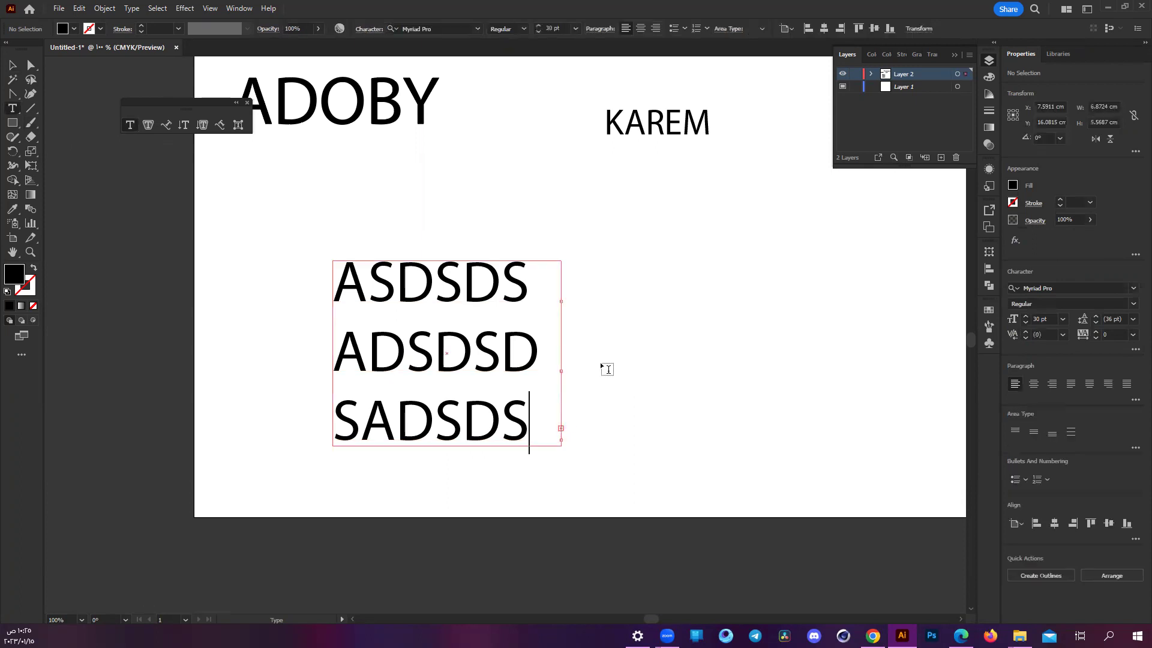
{"action": "scroll", "coordinate": [574, 427], "scroll_direction": "down", "scroll_amount": 1}
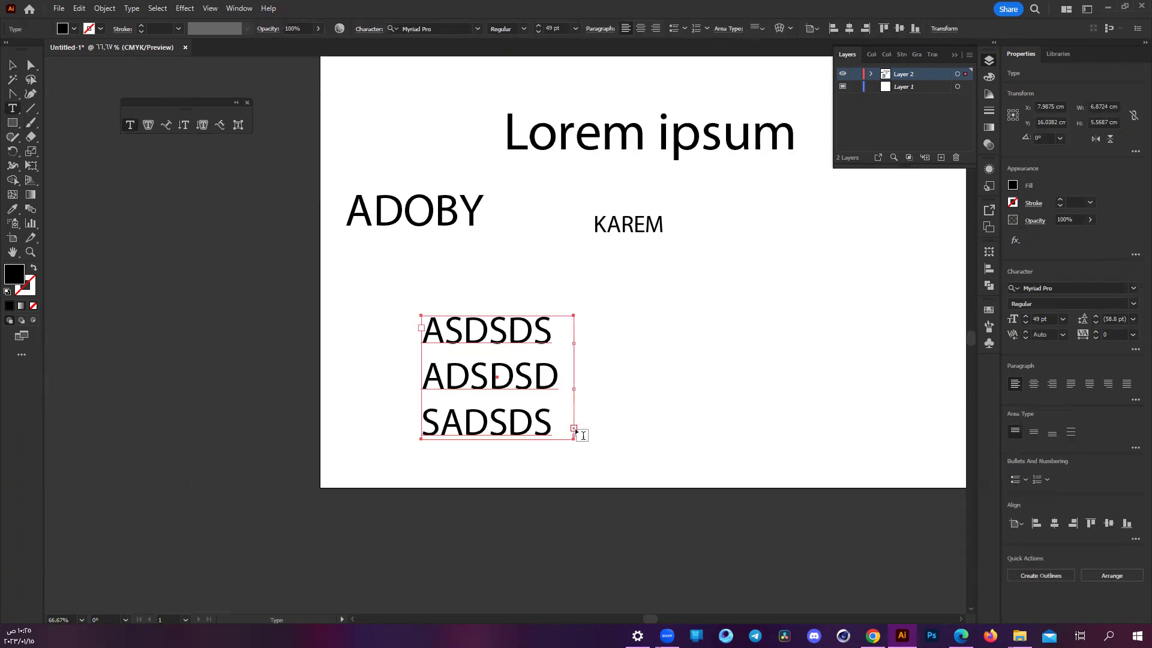
{"action": "left_click", "coordinate": [583, 434]}
{"action": "key", "text": "ctrl+z"}
{"action": "left_click", "coordinate": [592, 421]}
{"action": "key", "text": "ctrl+z"}
{"action": "key", "text": "ctrl"}
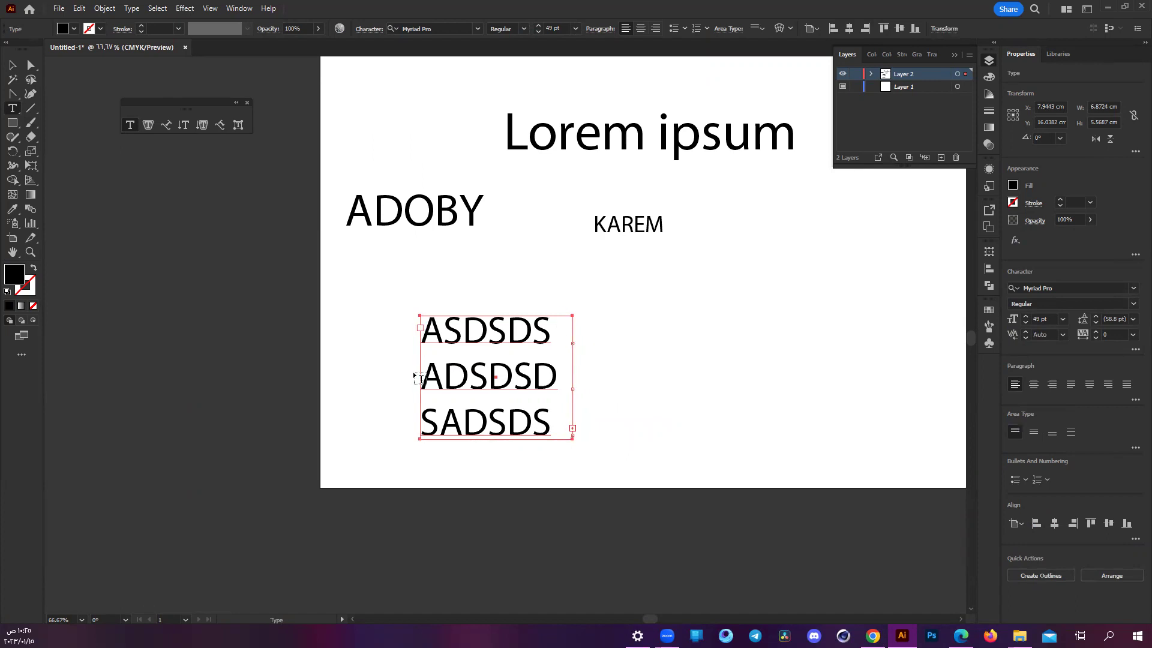
{"action": "scroll", "coordinate": [606, 411], "scroll_direction": "up", "scroll_amount": 2}
{"action": "scroll", "coordinate": [552, 442], "scroll_direction": "down", "scroll_amount": 1}
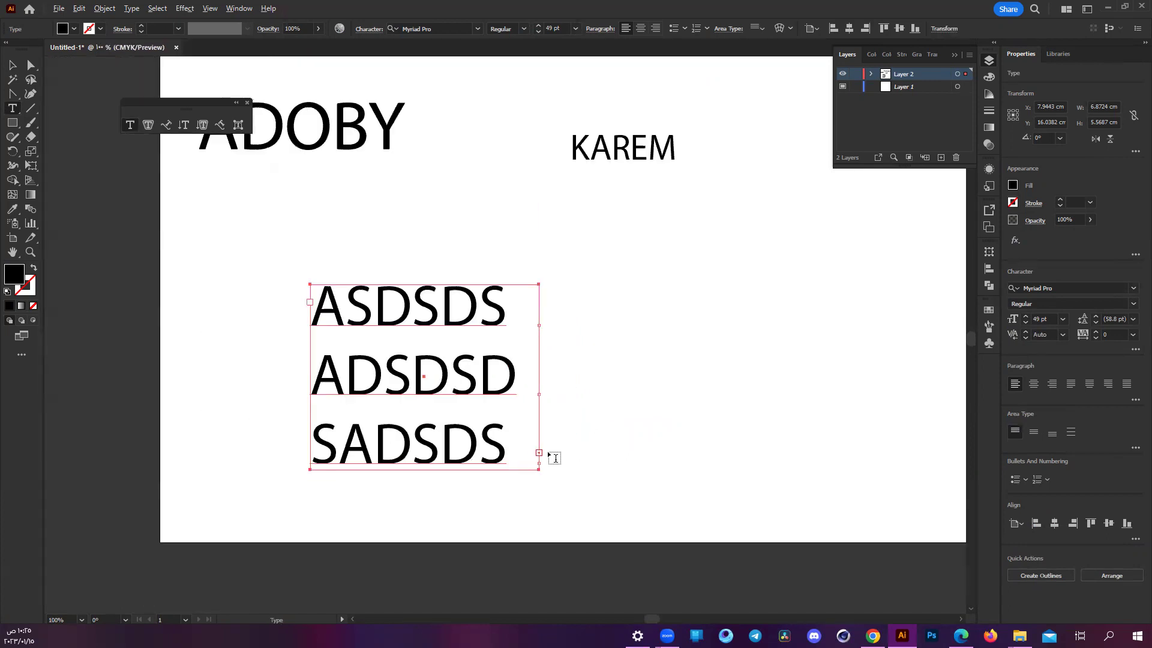
{"action": "scroll", "coordinate": [547, 451], "scroll_direction": "down", "scroll_amount": 2}
{"action": "scroll", "coordinate": [547, 451], "scroll_direction": "up", "scroll_amount": 2}
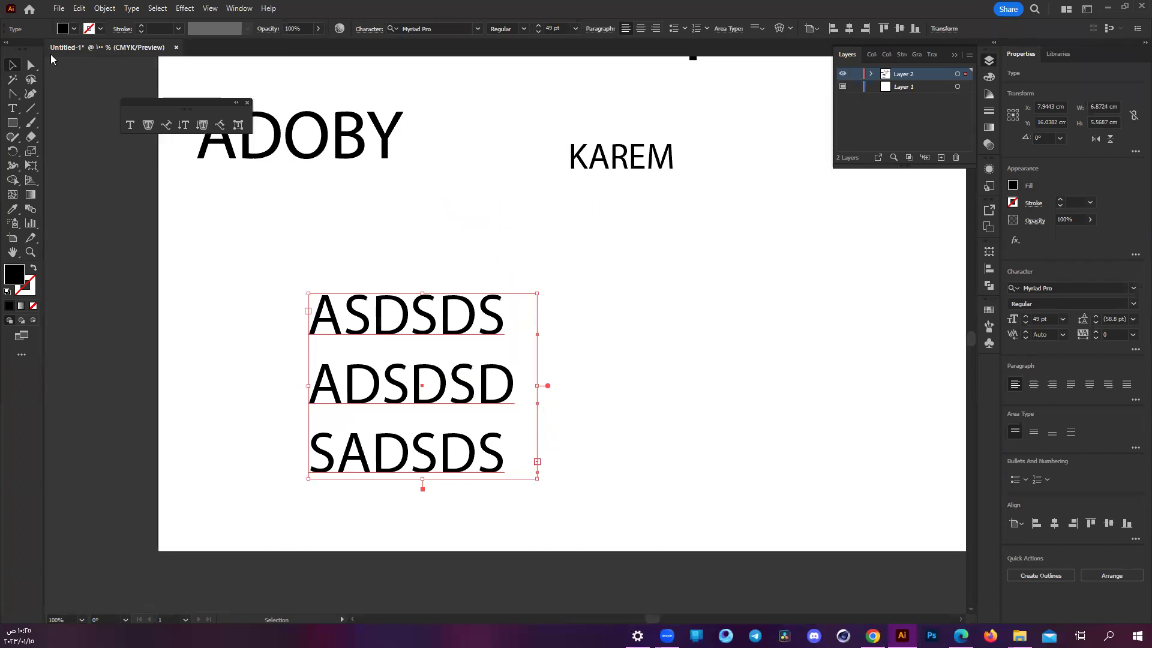
- Stretch the text box much wider with Free Transform so it reflows into four lines
{"action": "left_click", "coordinate": [11, 108]}
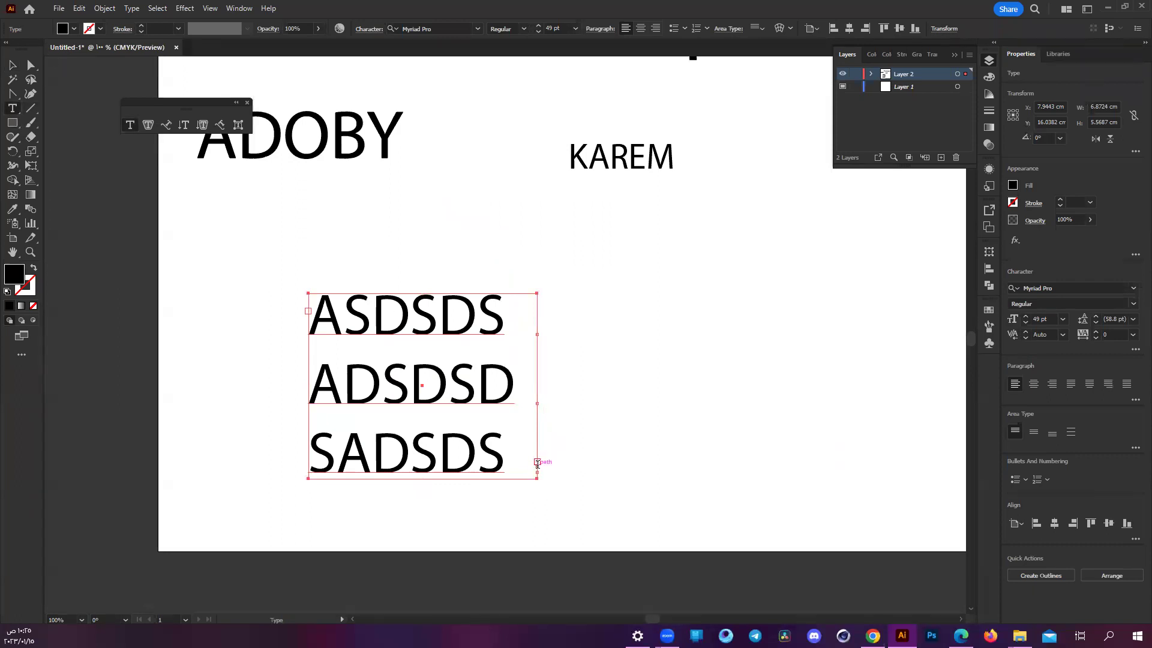
{"action": "key", "text": "ctrl+shift+a"}
{"action": "mouse_move", "coordinate": [309, 456]}
{"action": "left_mouse_down"}
{"action": "mouse_move", "coordinate": [540, 455]}
{"action": "mouse_move", "coordinate": [557, 414]}
{"action": "left_mouse_up"}
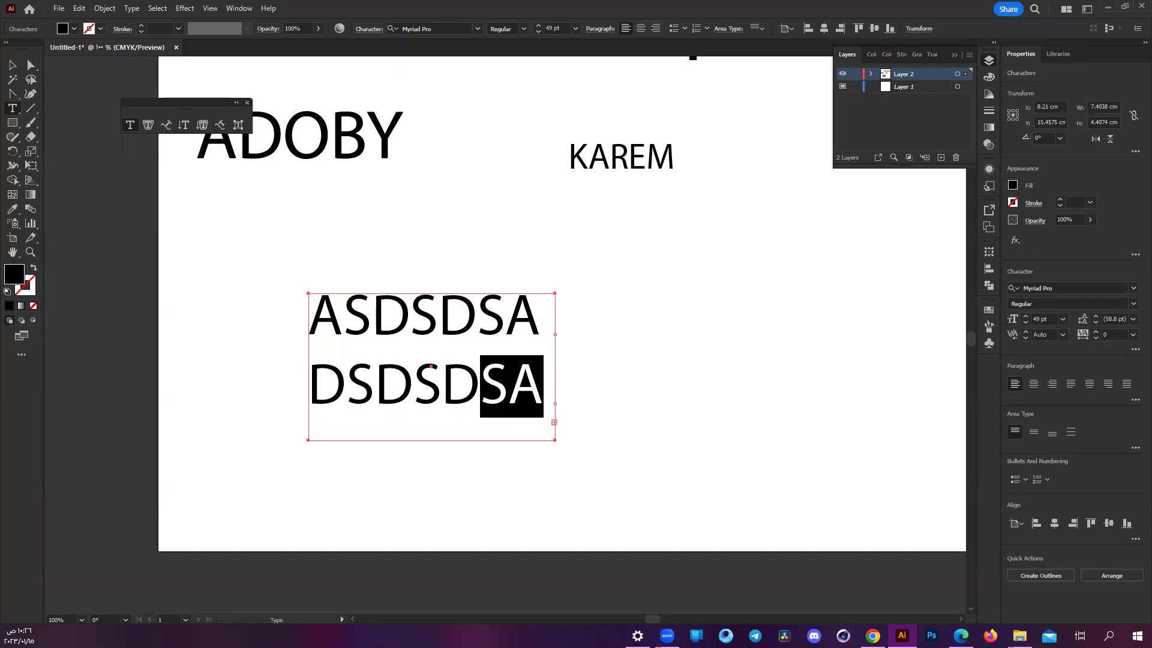
{"action": "left_click", "coordinate": [28, 68]}
{"action": "key", "text": "e"}
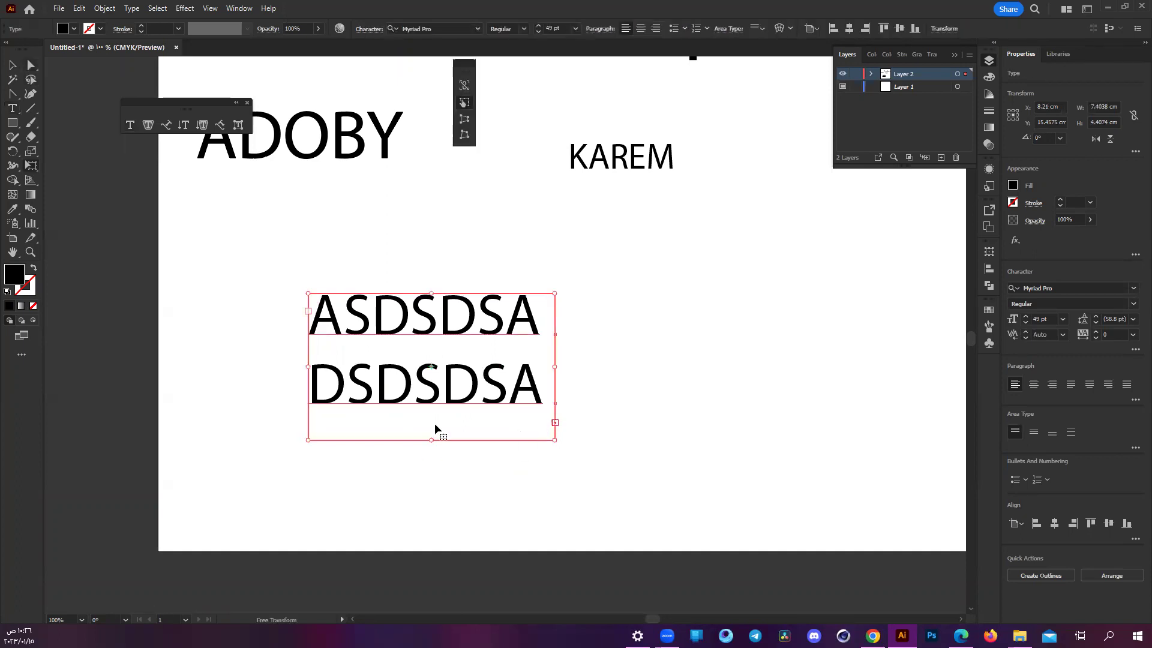
{"action": "scroll", "coordinate": [557, 387], "scroll_direction": "down", "scroll_amount": 3, "text": "alt"}
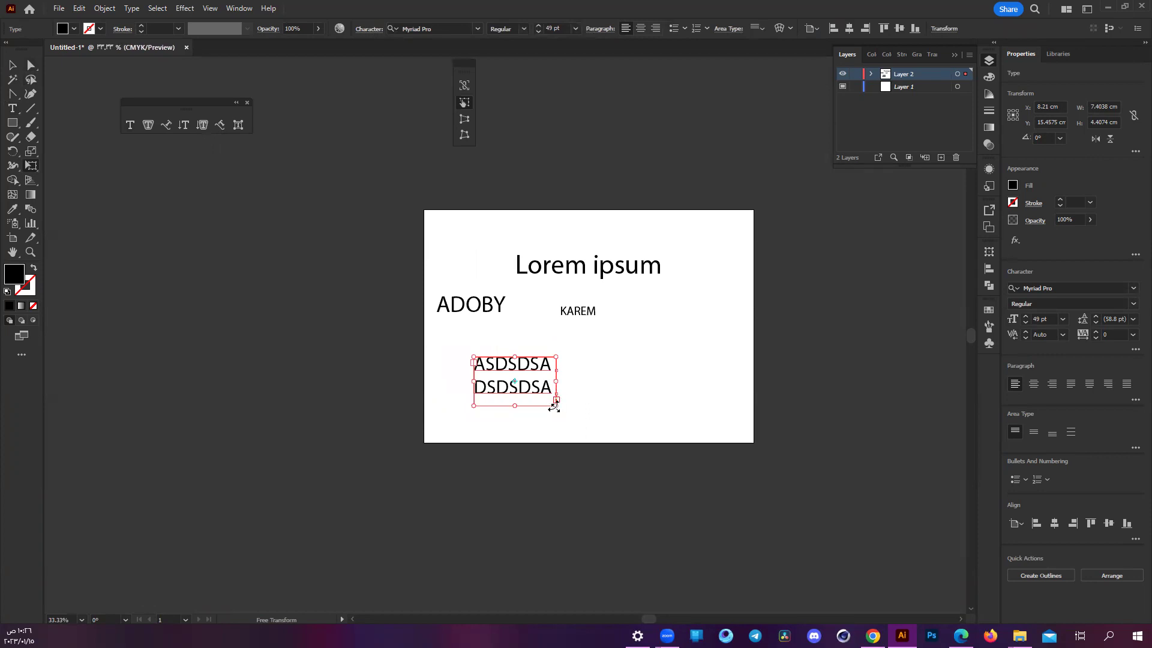
{"action": "left_click_drag", "start_coordinate": [554, 407], "coordinate": [693, 375]}
{"action": "left_click", "coordinate": [525, 414]}
- Move the ASDS paragraph block and resize its box so the text reflows
{"action": "double_click", "coordinate": [533, 379]}
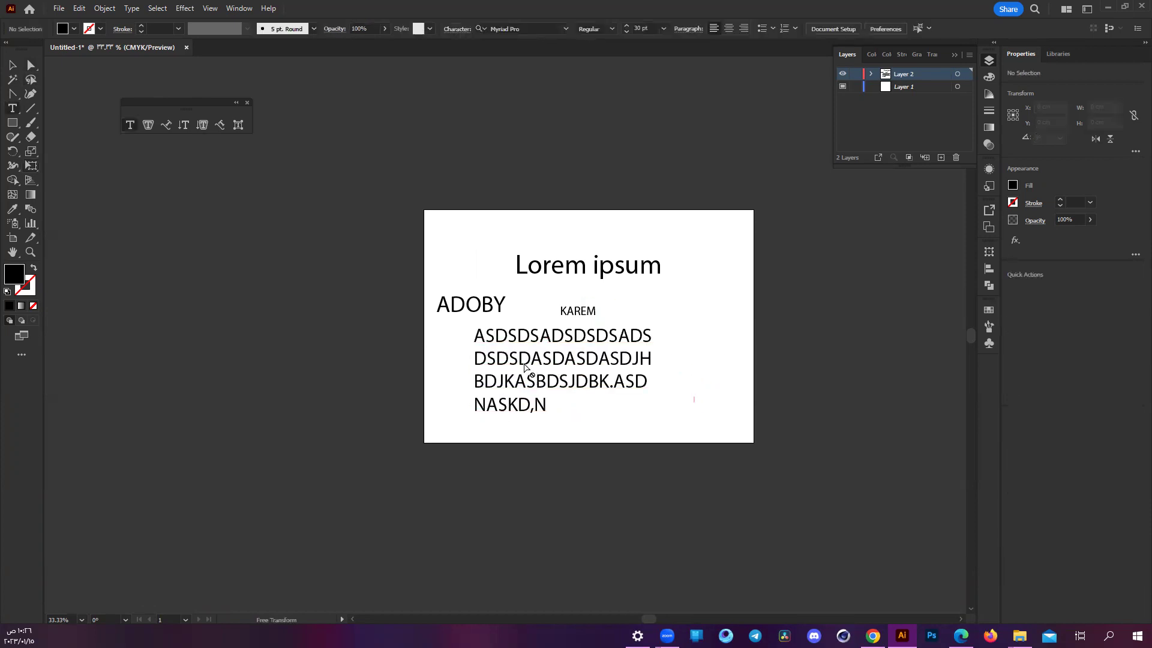
{"action": "key", "text": "ctrl+a"}
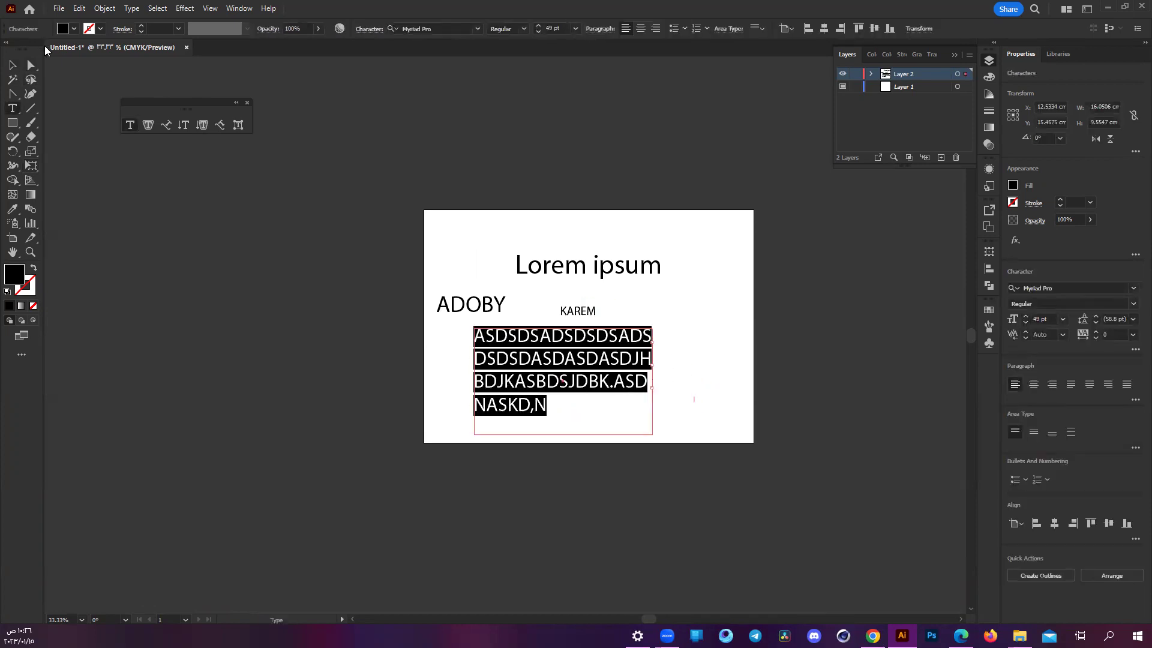
{"action": "left_click", "coordinate": [29, 72]}
{"action": "scroll", "coordinate": [710, 406], "scroll_direction": "up", "scroll_amount": 2}
{"action": "mouse_move", "coordinate": [591, 462]}
{"action": "left_mouse_down"}
{"action": "mouse_move", "coordinate": [619, 478]}
{"action": "mouse_move", "coordinate": [351, 367]}
{"action": "left_mouse_up"}
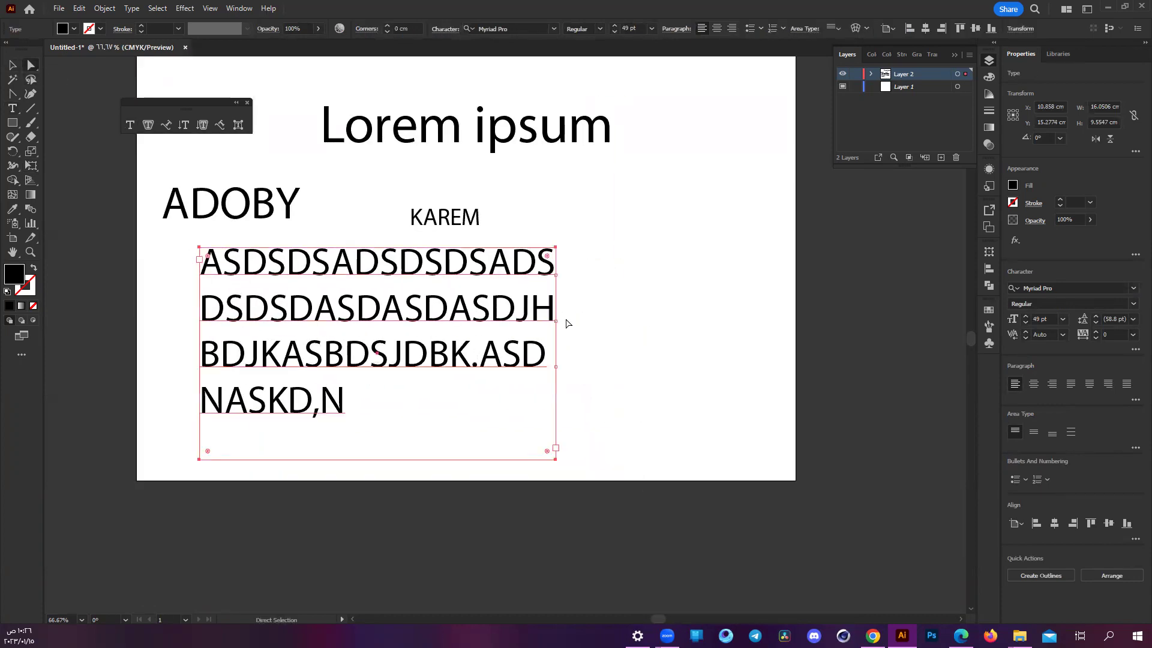
{"action": "key", "text": "v"}
{"action": "mouse_move", "coordinate": [557, 367]}
{"action": "left_mouse_down"}
{"action": "mouse_move", "coordinate": [477, 374]}
{"action": "mouse_move", "coordinate": [663, 373]}
{"action": "left_mouse_up"}
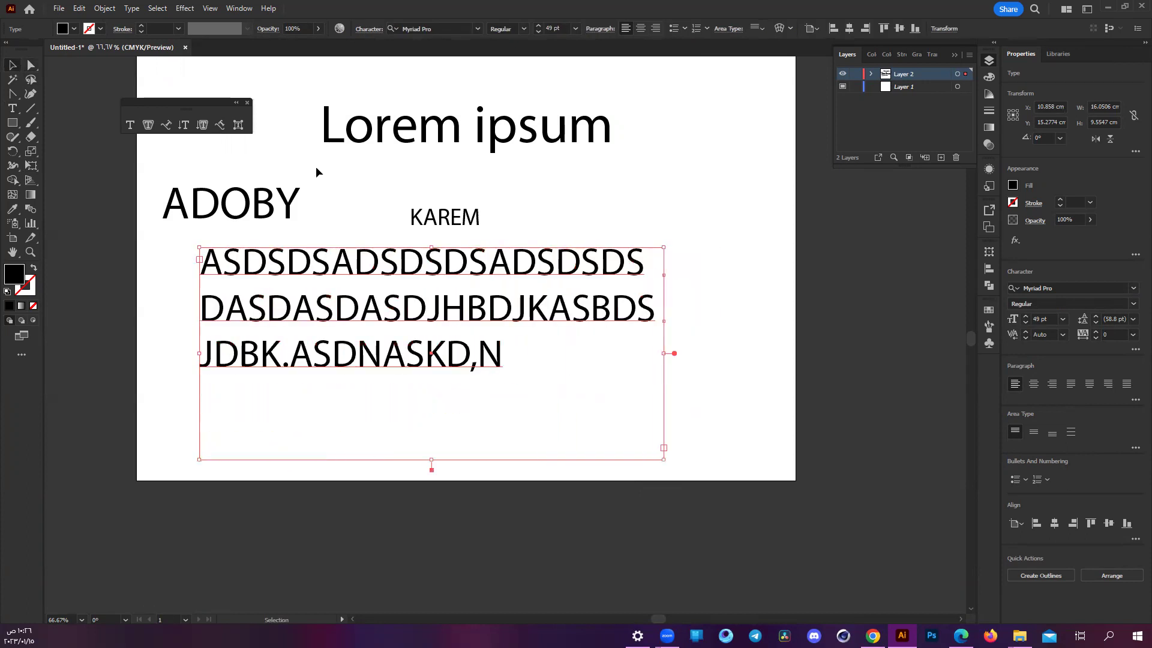
- Shrink ADOBY slightly and narrow the paragraph box so it wraps into three lines
{"action": "left_click", "coordinate": [288, 204]}
{"action": "mouse_move", "coordinate": [300, 206]}
{"action": "left_mouse_down"}
{"action": "mouse_move", "coordinate": [407, 214]}
{"action": "mouse_move", "coordinate": [357, 221]}
{"action": "left_mouse_up"}
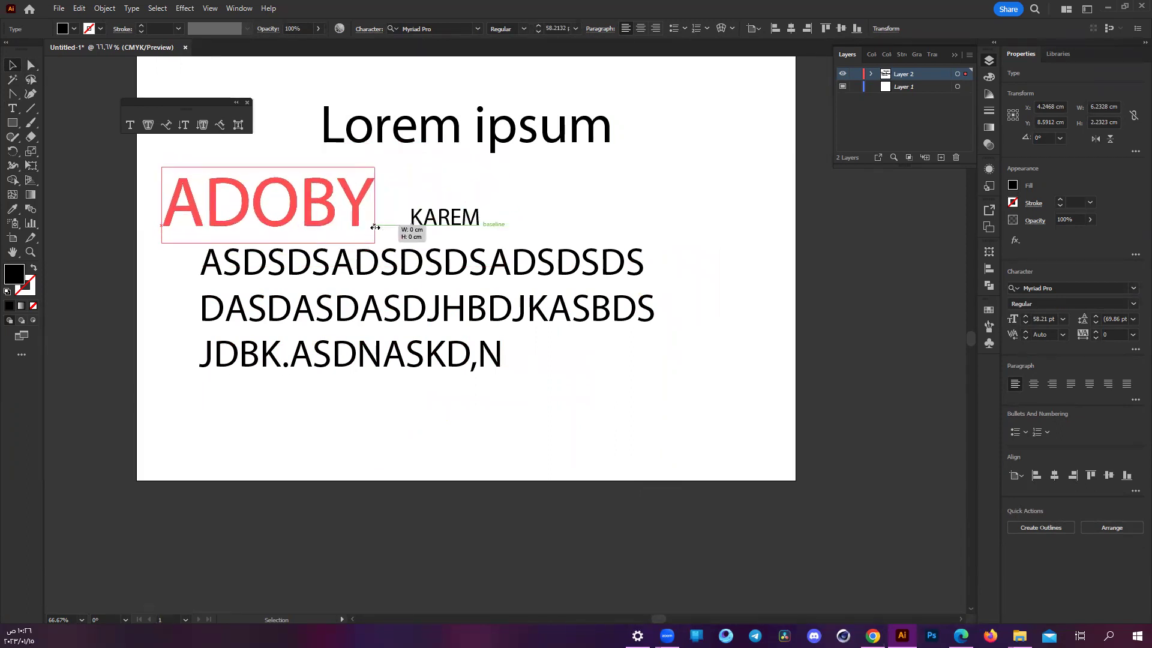
{"action": "mouse_move", "coordinate": [357, 222]}
{"action": "left_mouse_down"}
{"action": "mouse_move", "coordinate": [233, 210]}
{"action": "mouse_move", "coordinate": [283, 215]}
{"action": "left_mouse_up"}
{"action": "left_click", "coordinate": [346, 280]}
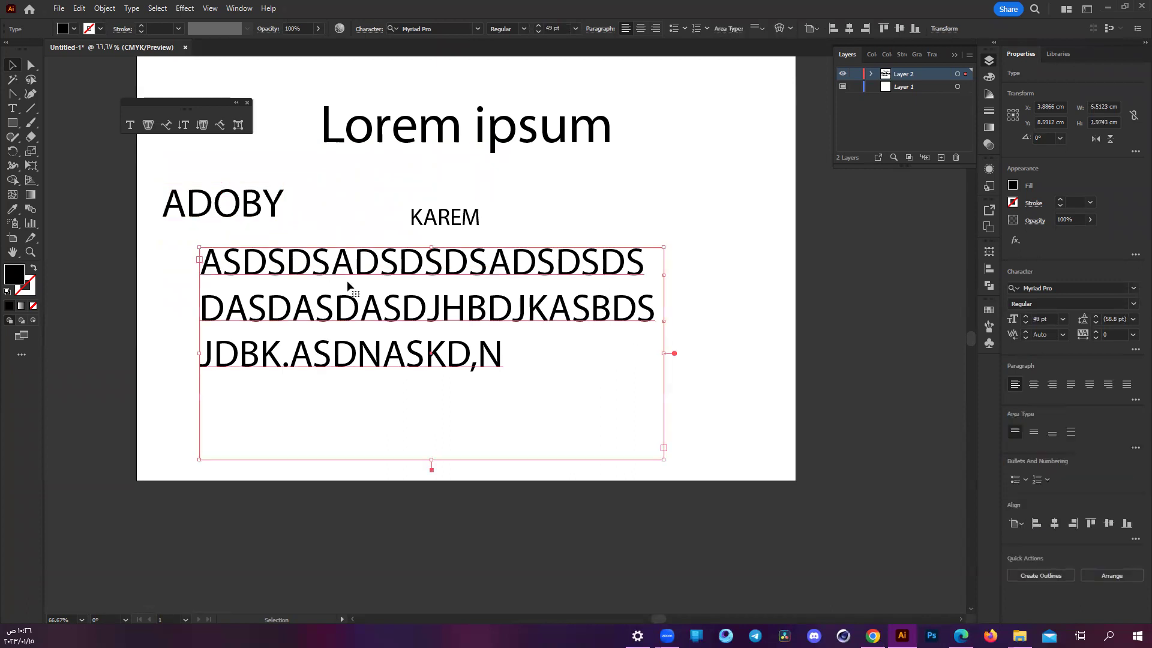
{"action": "mouse_move", "coordinate": [664, 353]}
{"action": "left_mouse_down"}
{"action": "mouse_move", "coordinate": [382, 356]}
{"action": "mouse_move", "coordinate": [552, 384]}
{"action": "left_mouse_up"}
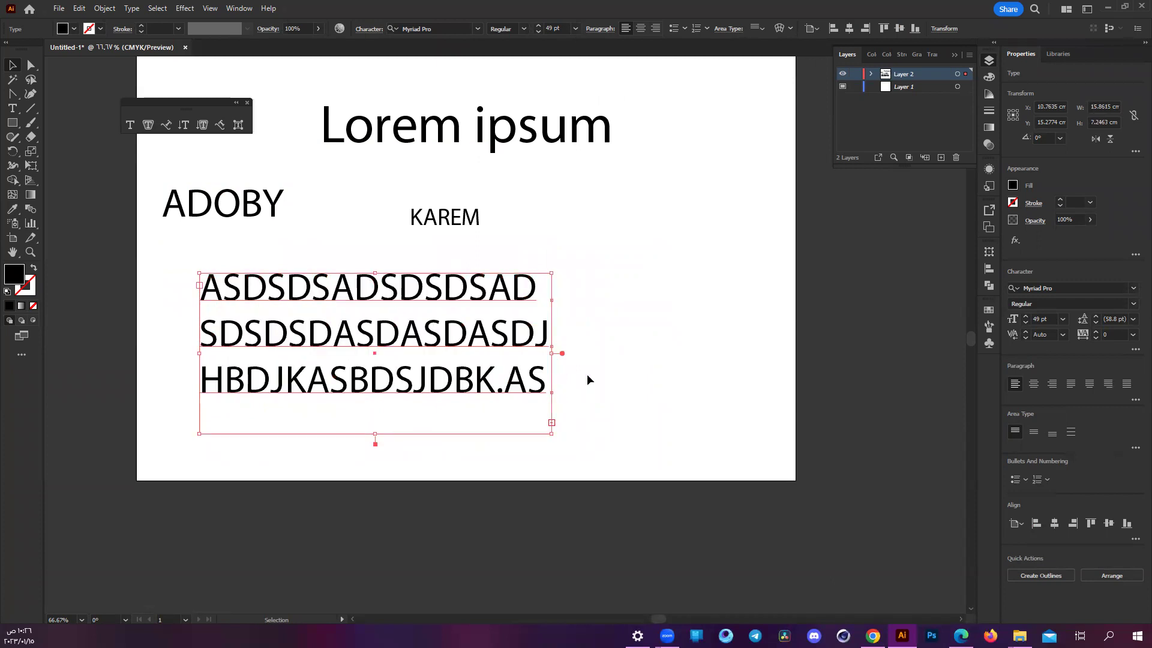
- Clear everything off the artboard and draw a black hexagon with the Polygon tool
{"action": "key", "text": "ctrl+a"}
{"action": "key", "text": "Delete"}
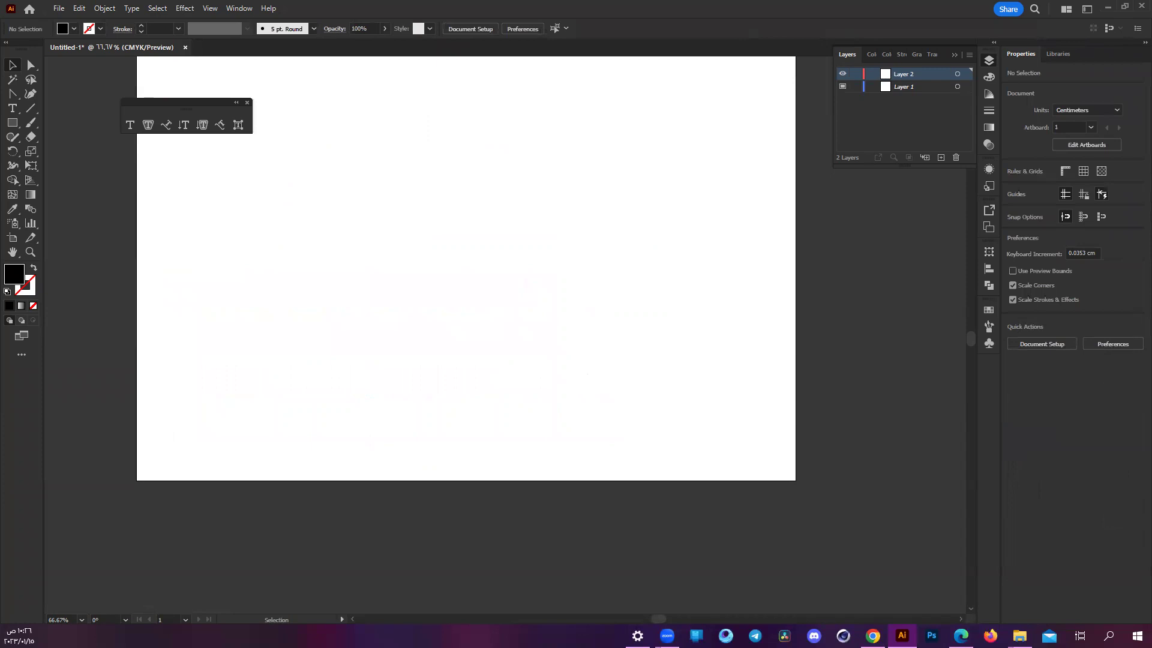
{"action": "left_click", "coordinate": [148, 124]}
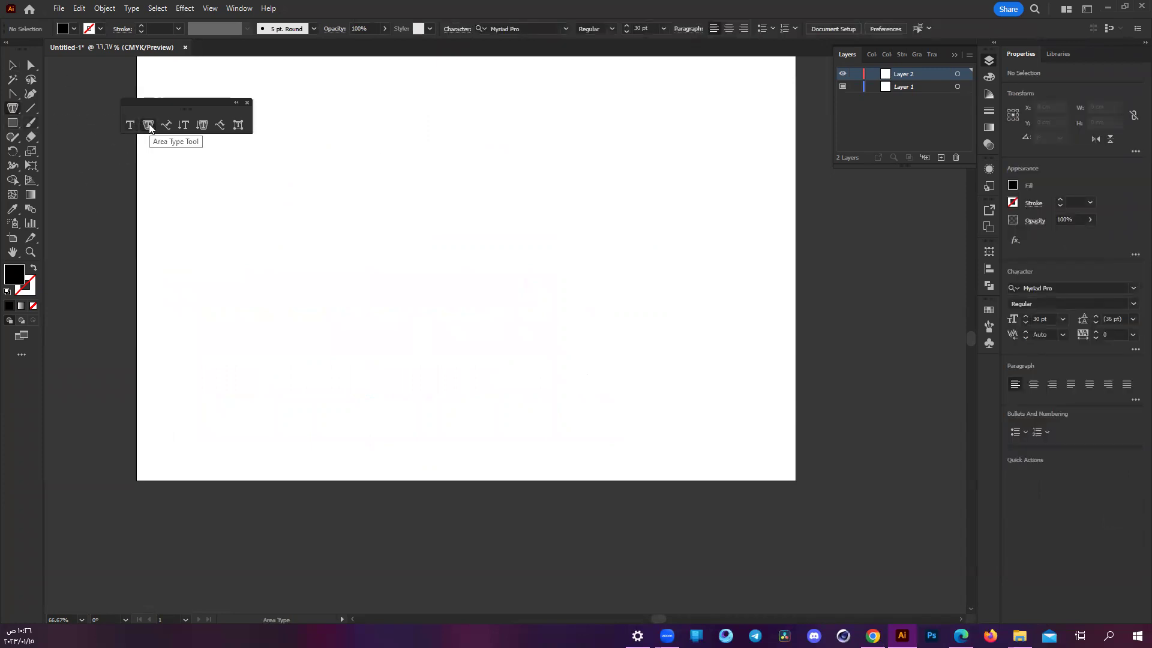
{"action": "left_click", "coordinate": [12, 122]}
{"action": "left_click", "coordinate": [36, 126]}
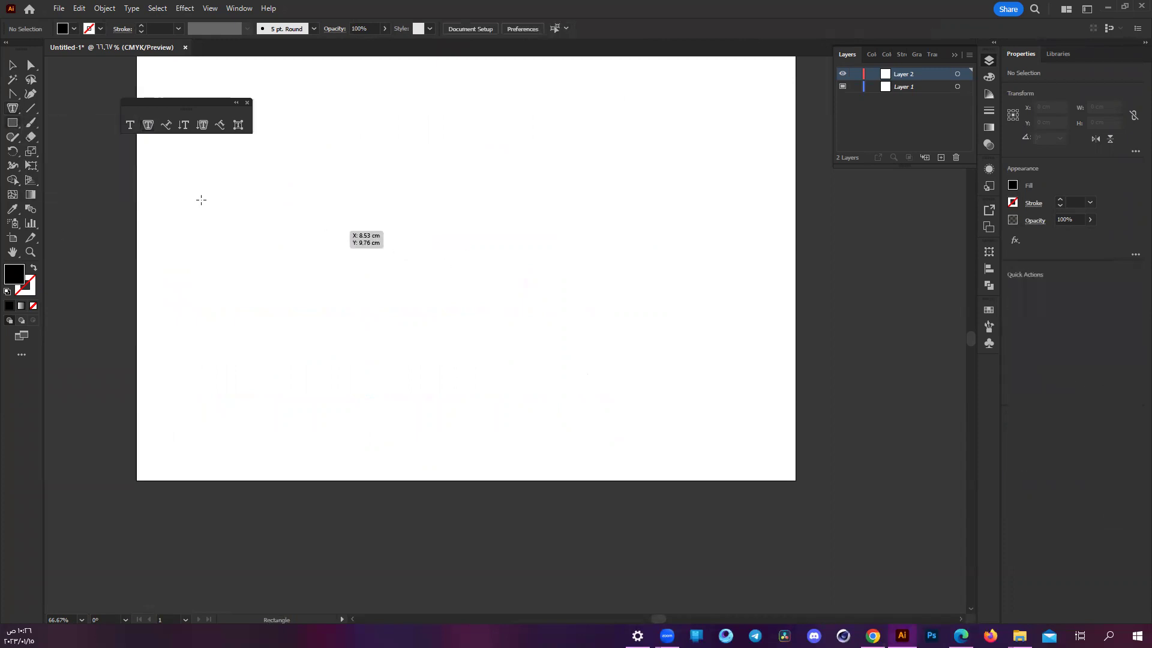
{"action": "left_click_drag", "start_coordinate": [12, 122], "coordinate": [47, 157]}
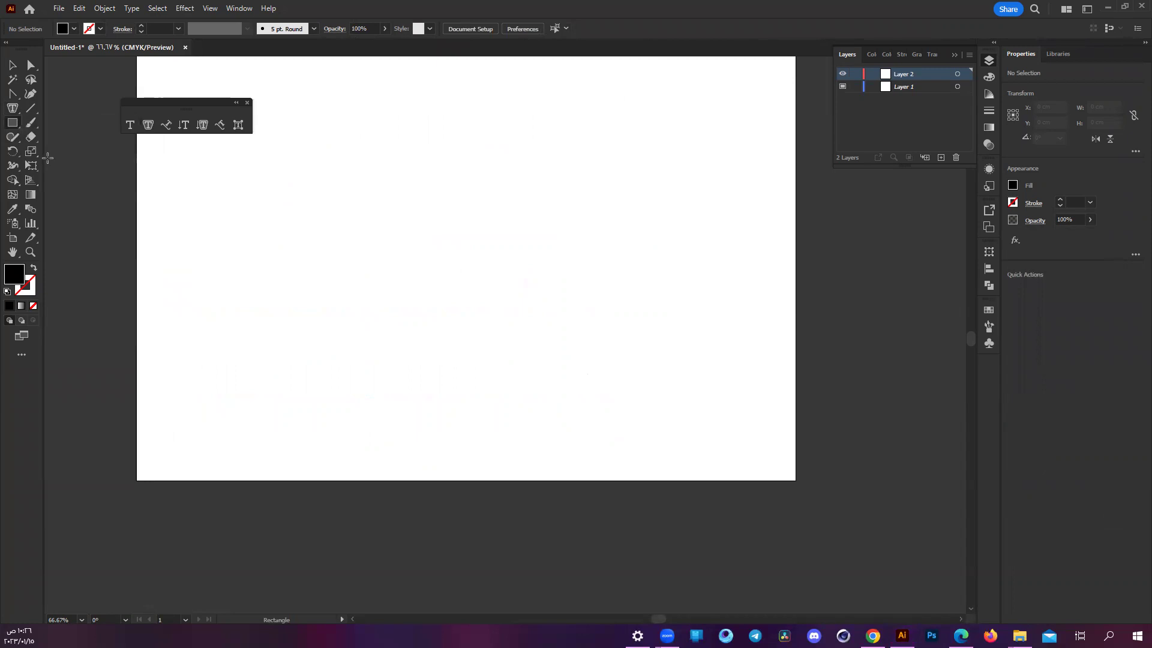
{"action": "left_click_drag", "start_coordinate": [12, 122], "coordinate": [53, 165]}
{"action": "mouse_move", "coordinate": [363, 201]}
{"action": "left_mouse_down"}
{"action": "mouse_move", "coordinate": [481, 318]}
{"action": "mouse_move", "coordinate": [555, 318]}
{"action": "left_mouse_up"}
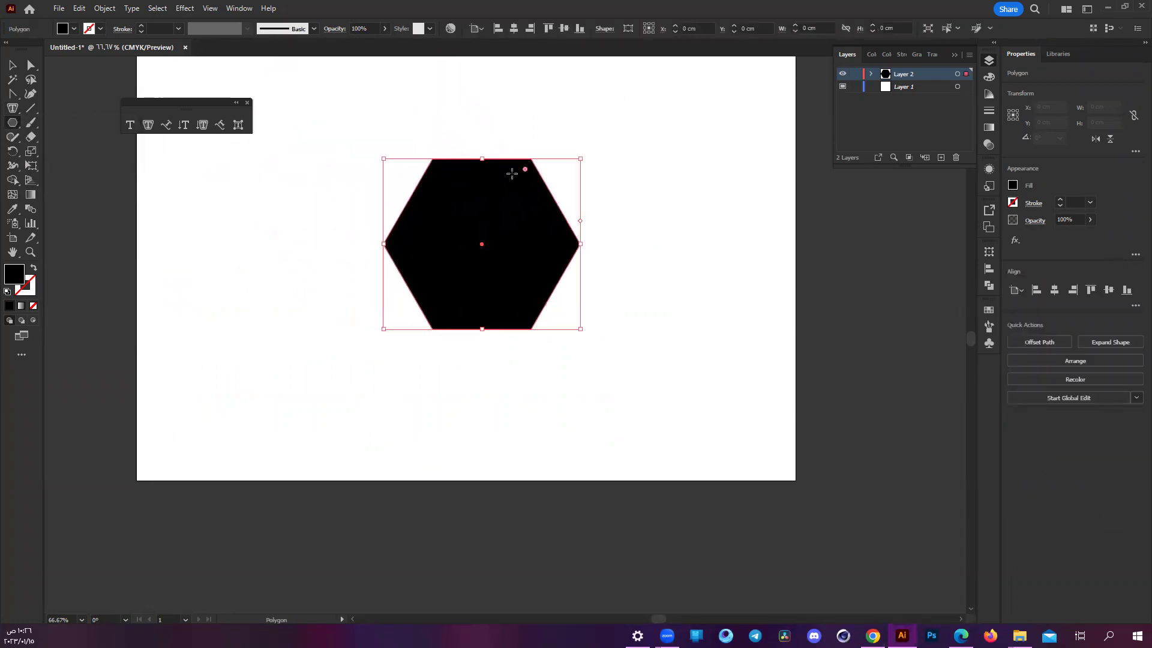
- Round all the hexagon's corners by dragging its live-corner widget inward
{"action": "left_click_drag", "start_coordinate": [525, 169], "coordinate": [509, 182]}
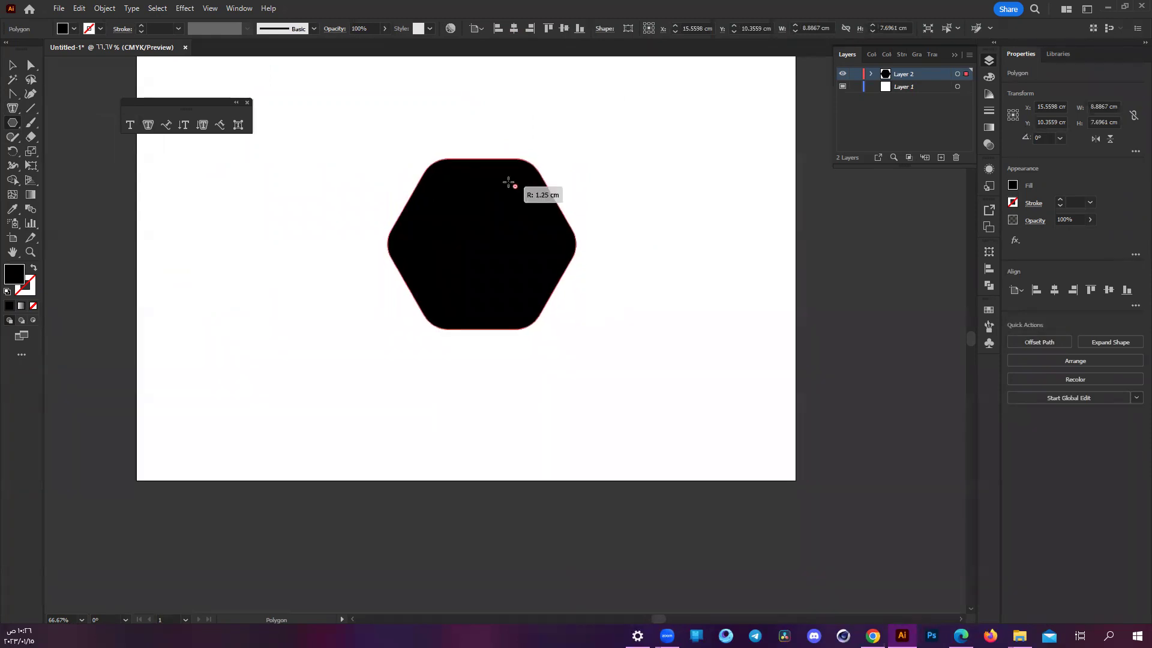
{"action": "scroll", "coordinate": [372, 144], "scroll_direction": "up", "scroll_amount": 1}
{"action": "left_click", "coordinate": [147, 122]}
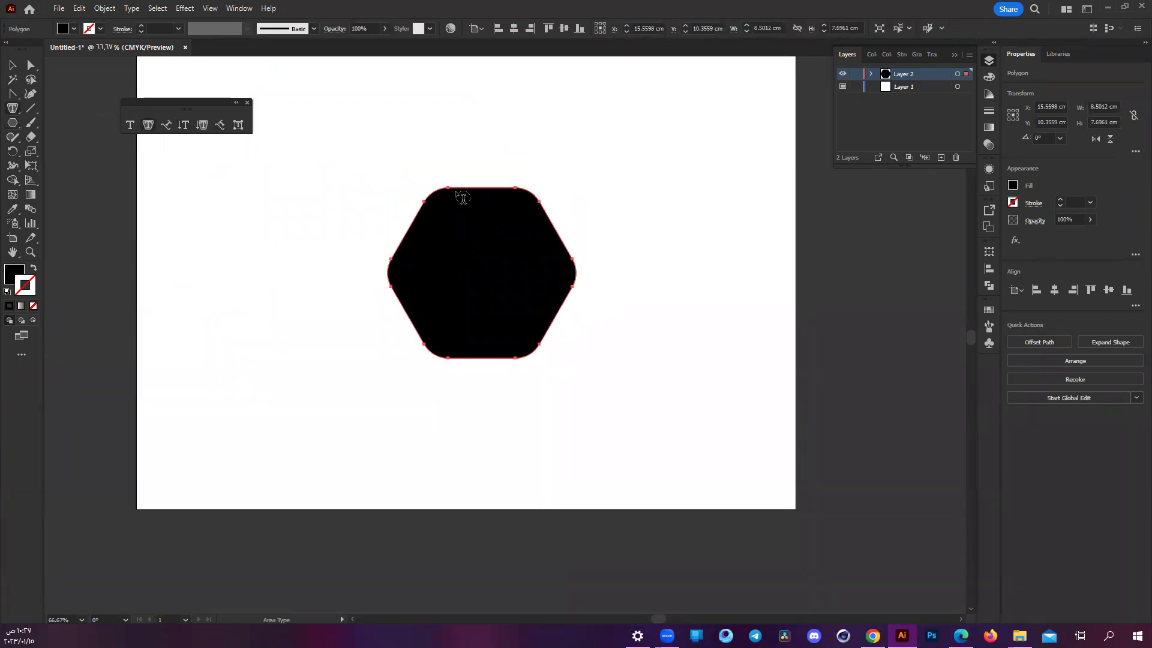
{"action": "scroll", "coordinate": [463, 198], "scroll_direction": "up", "scroll_amount": 1}
{"action": "scroll", "coordinate": [462, 198], "scroll_direction": "up", "scroll_amount": 1}
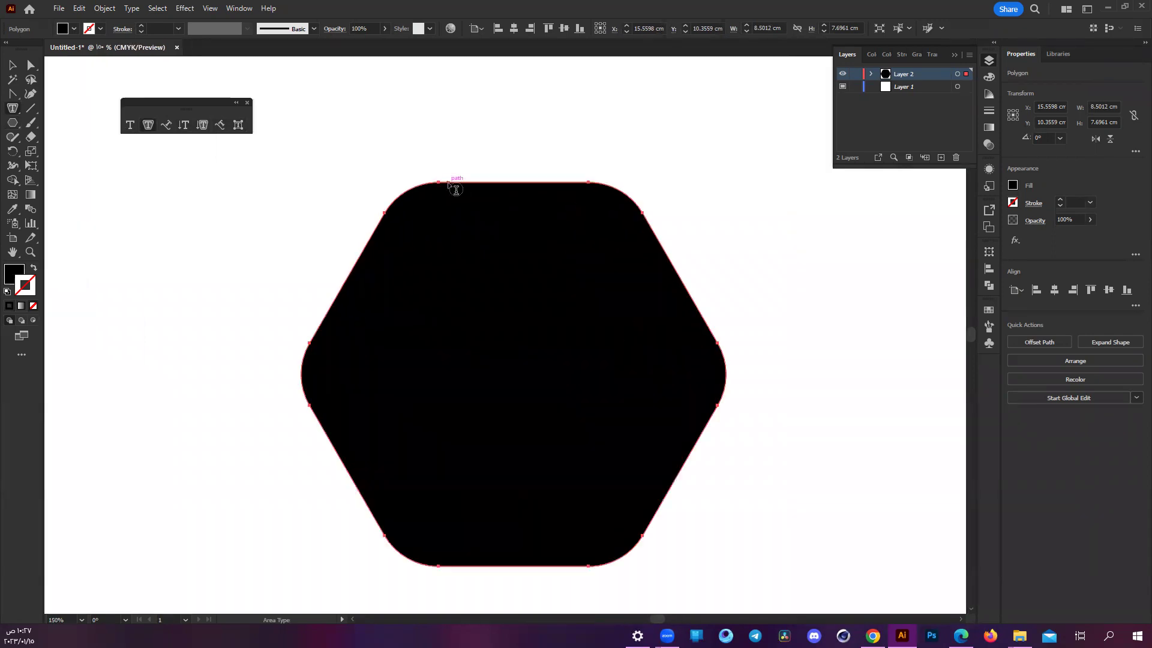
- Fill the rounded hexagon with the typed capital text 'ASDSADASDASD…' and resize its frame
{"action": "left_click", "coordinate": [455, 189]}
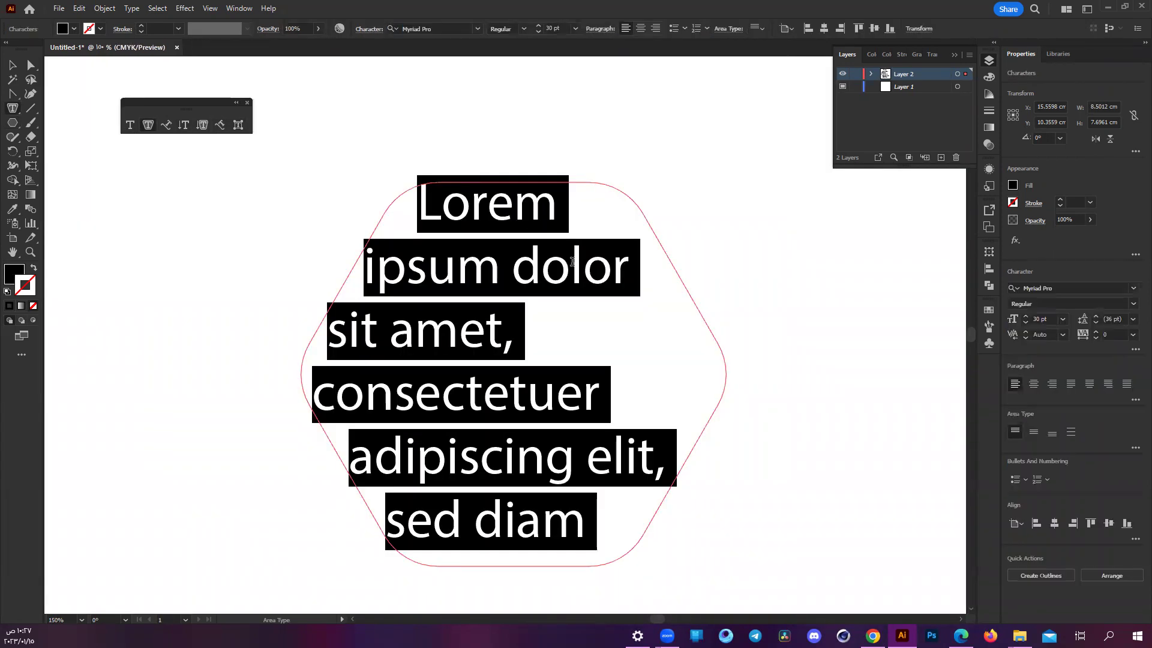
{"action": "scroll", "coordinate": [589, 301], "scroll_direction": "down", "scroll_amount": 1}
{"action": "type", "text": "ASDSADASDASDASDSADASDASDASDASDASDASDAASDASDASDASDASD"}
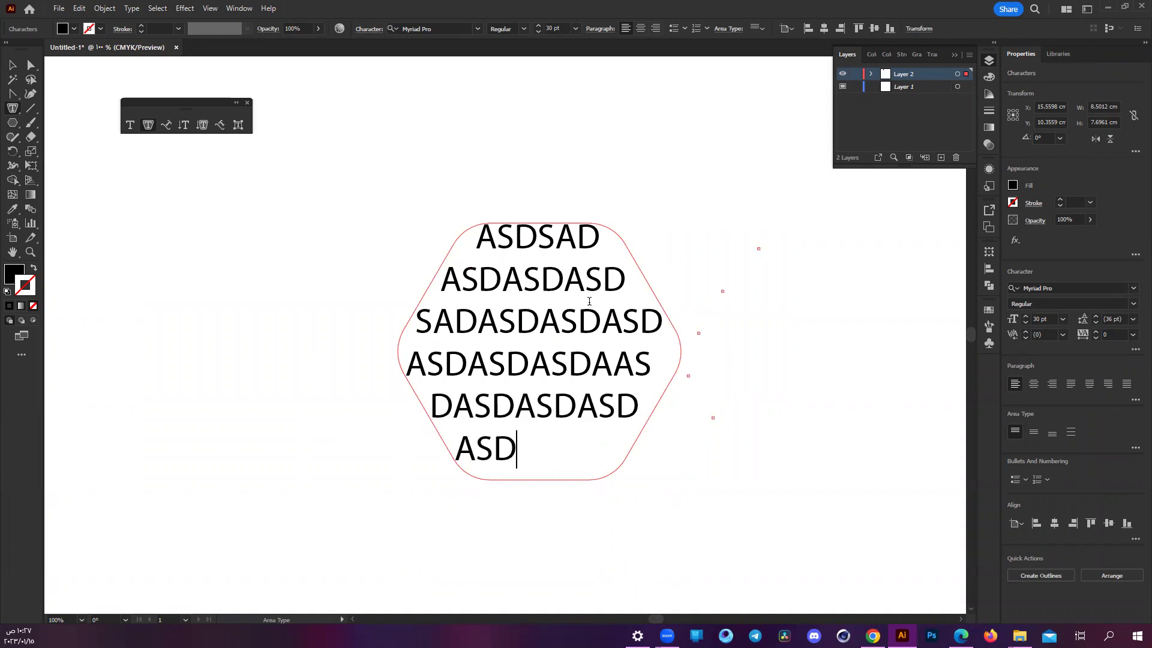
{"action": "type", "text": "ASDAS"}
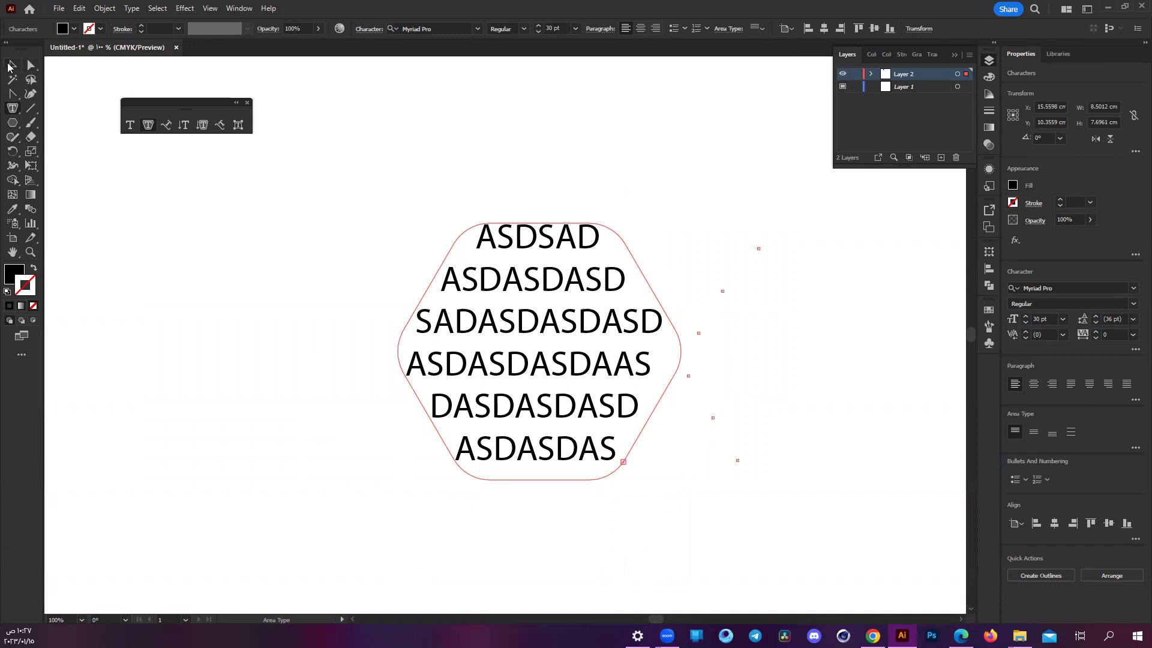
{"action": "left_click", "coordinate": [10, 65]}
{"action": "left_click_drag", "start_coordinate": [678, 223], "coordinate": [771, 192]}
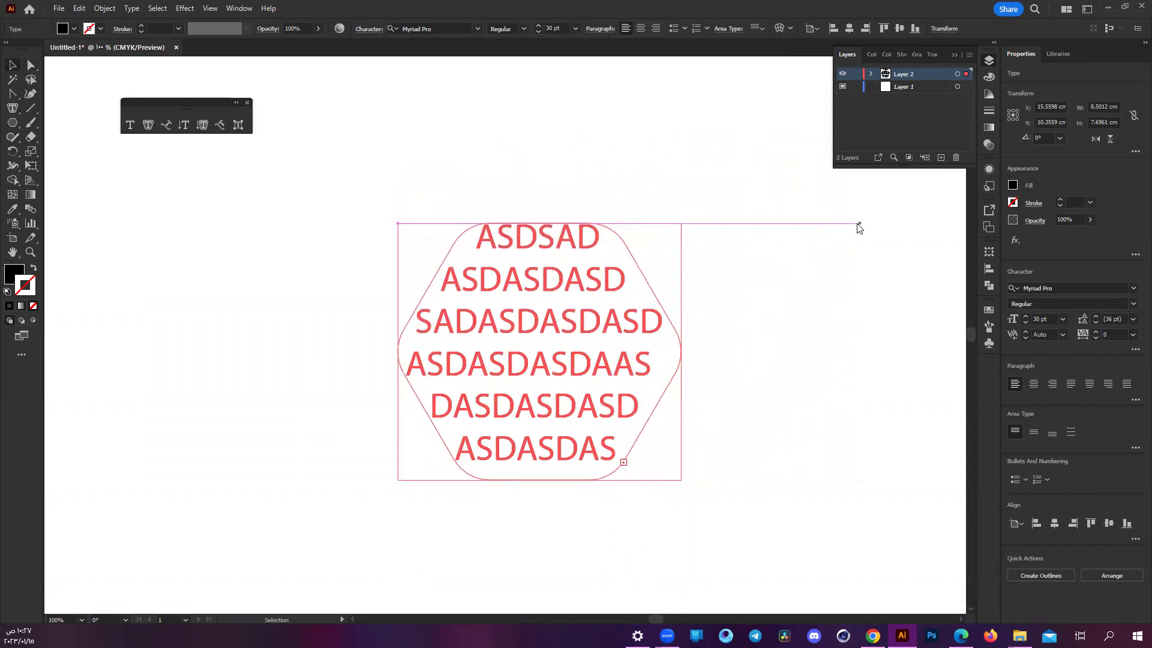
- Resize the hexagon text frame so its capital-letter text reflows into five lines
{"action": "left_click_drag", "start_coordinate": [770, 192], "coordinate": [658, 244]}
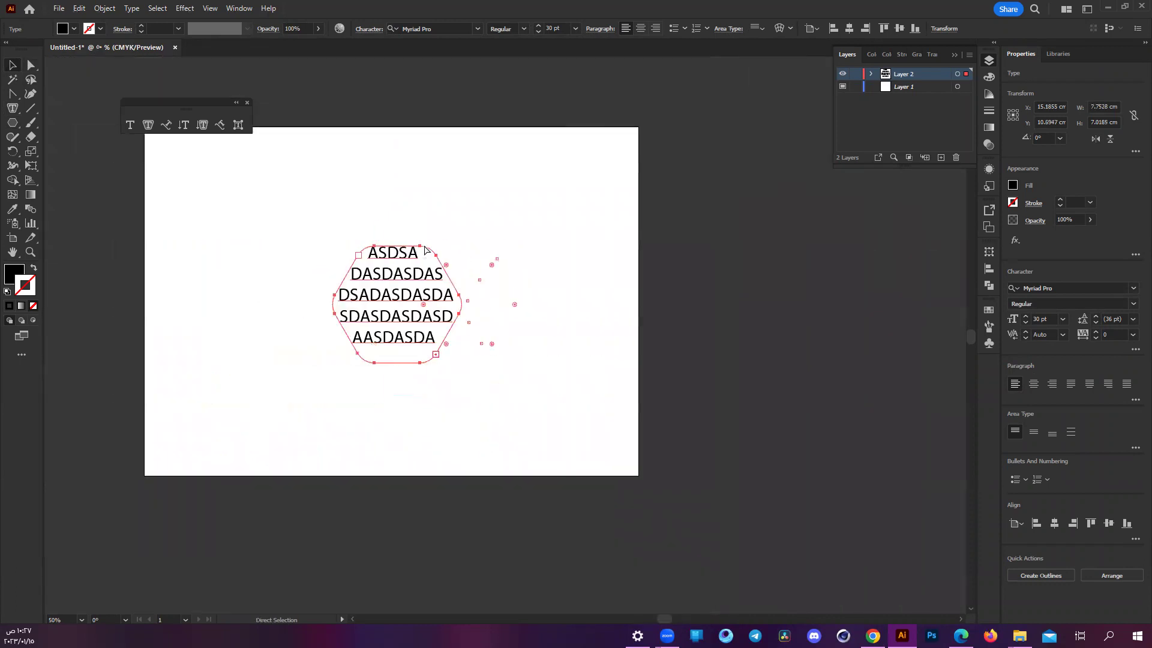
{"action": "key", "text": "v"}
{"action": "scroll", "coordinate": [240, 192], "scroll_direction": "left", "scroll_amount": 2}
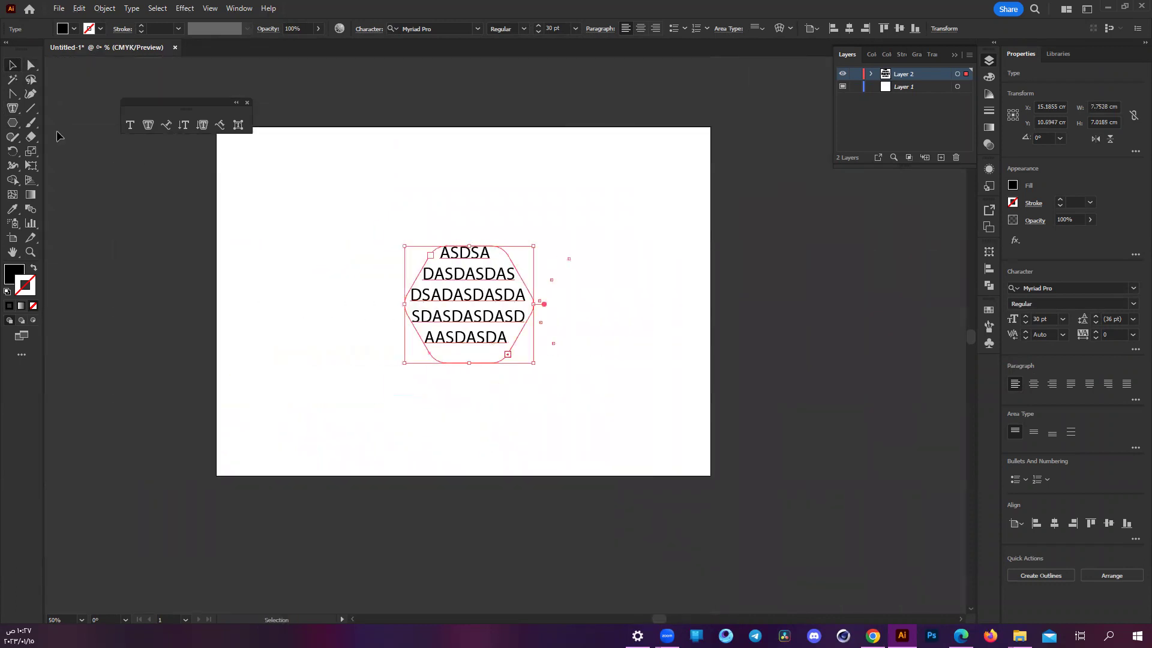
{"action": "left_click_drag", "start_coordinate": [16, 111], "coordinate": [45, 110]}
{"action": "left_click_drag", "start_coordinate": [258, 184], "coordinate": [548, 244]}
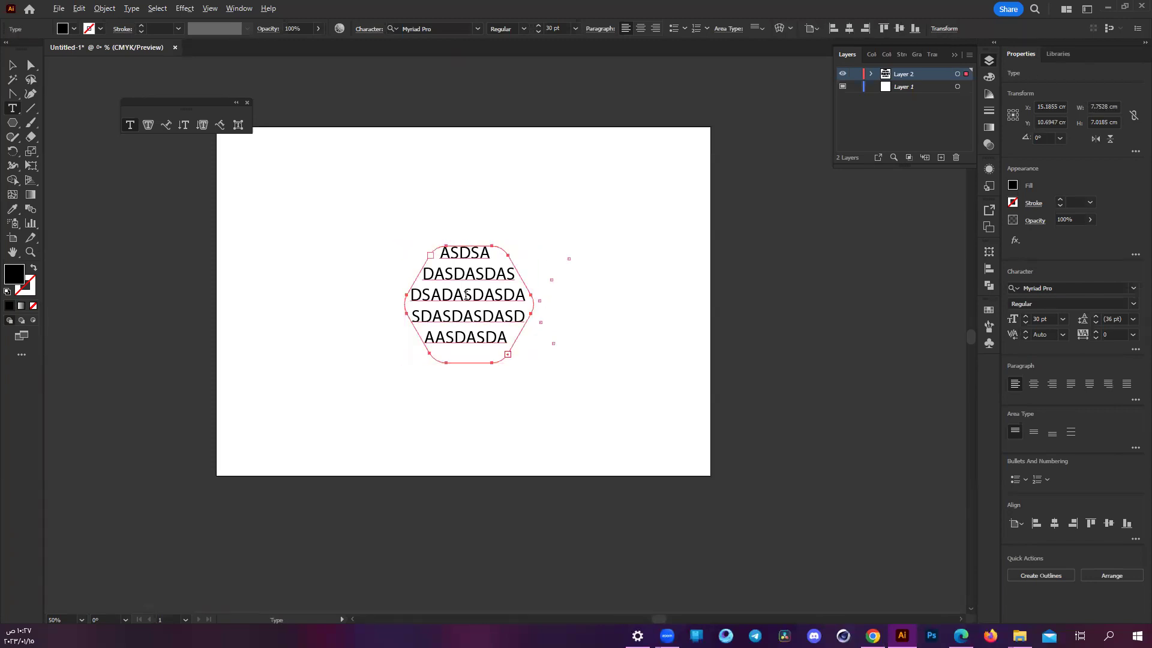
{"action": "scroll", "coordinate": [488, 296], "scroll_direction": "up", "scroll_amount": 1}
{"action": "scroll", "coordinate": [475, 298], "scroll_direction": "down", "scroll_amount": 1}
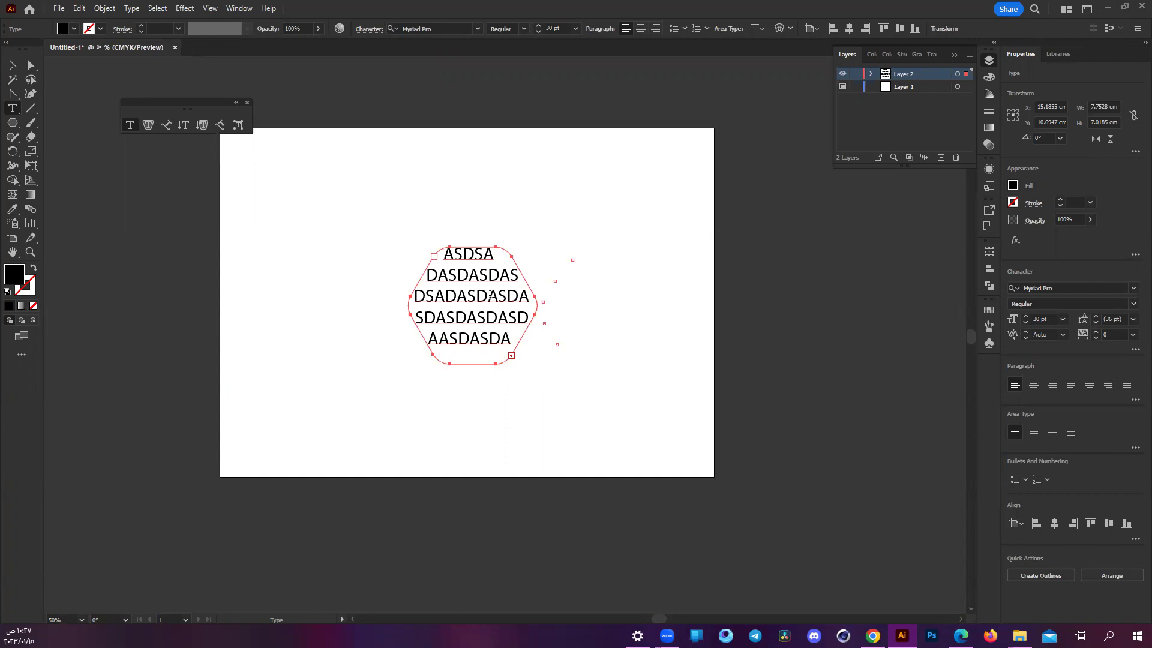
{"action": "scroll", "coordinate": [450, 270], "scroll_direction": "up", "scroll_amount": 2}
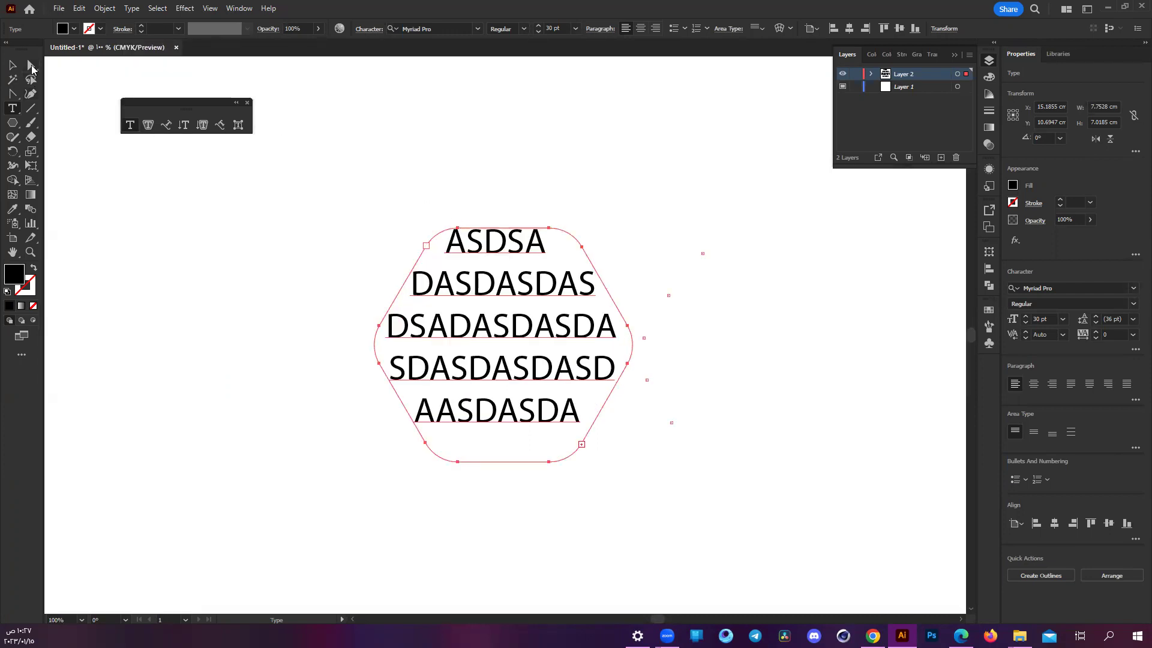
- Marquee-select the hexagon text shape with Direct Selection and delete it
{"action": "left_click", "coordinate": [32, 69]}
{"action": "left_click_drag", "start_coordinate": [330, 155], "coordinate": [710, 534]}
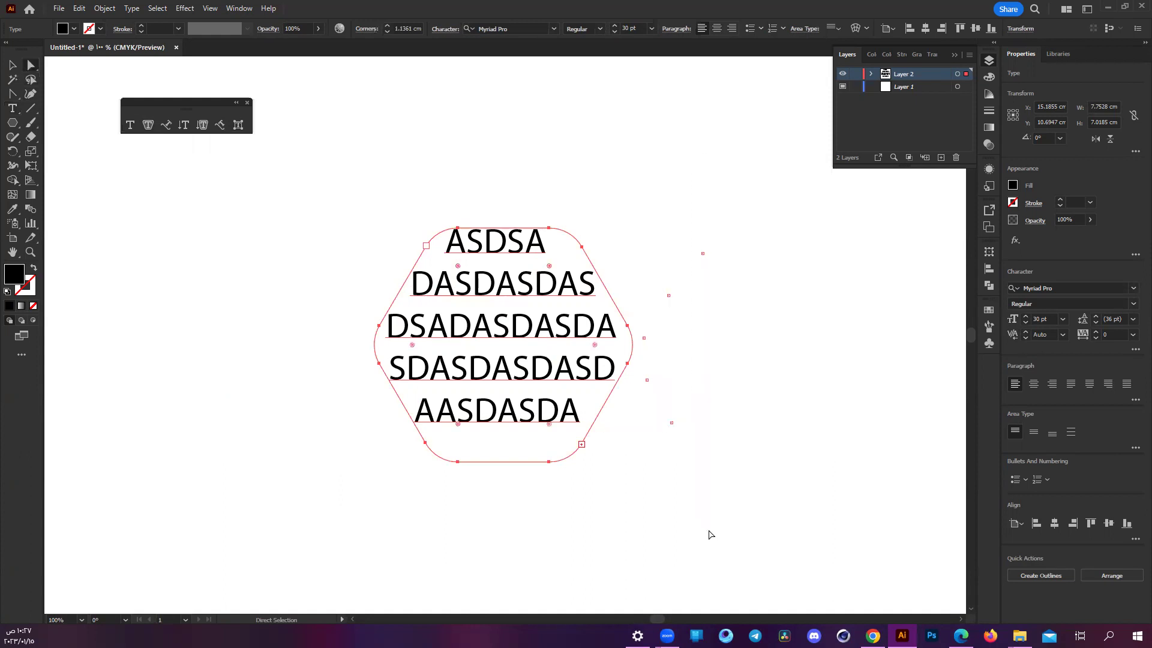
{"action": "key", "text": "Delete"}
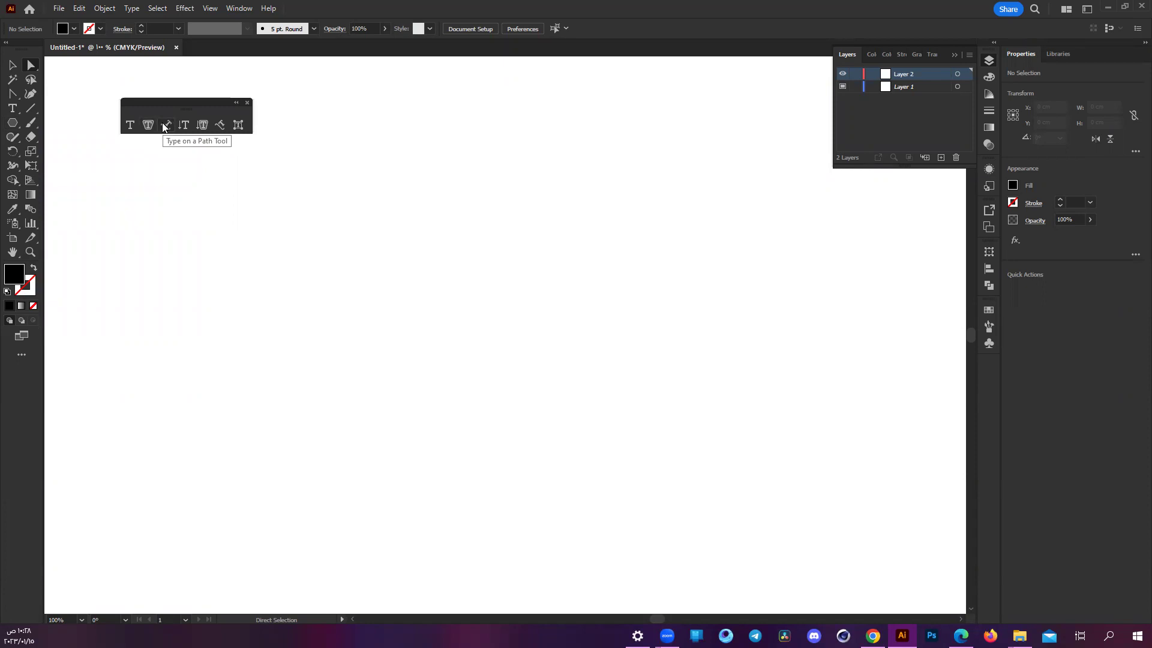
- Draw a three-point wavy Pen curve with a thin black stroke and no fill
{"action": "left_click", "coordinate": [15, 95]}
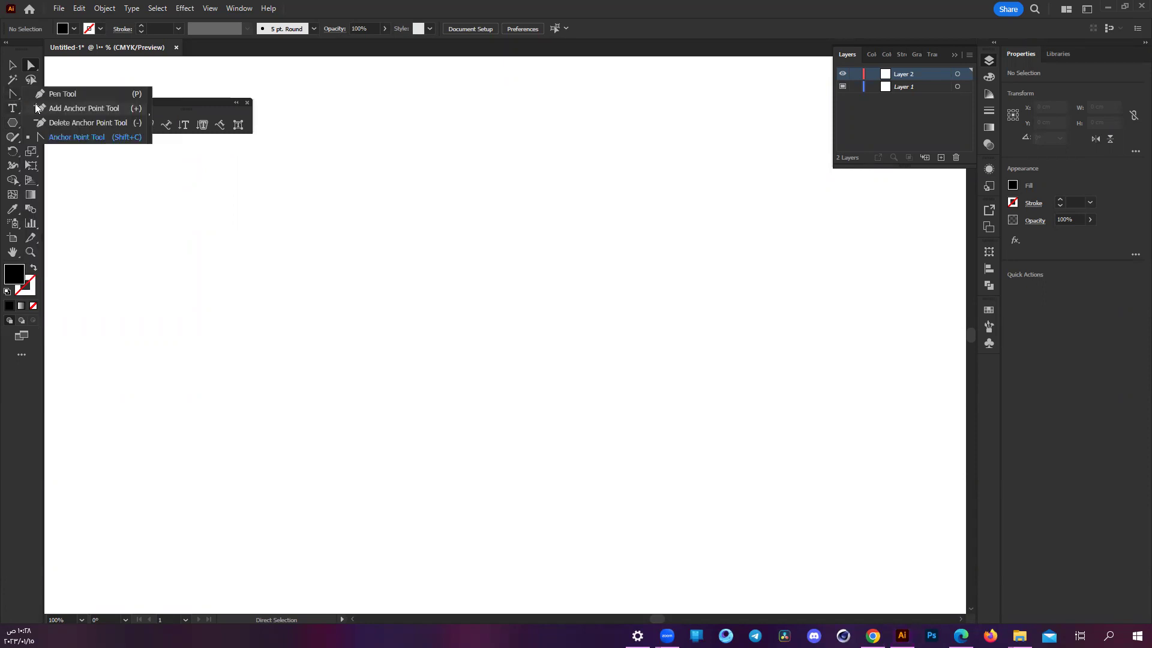
{"action": "left_click", "coordinate": [18, 94]}
{"action": "left_click", "coordinate": [31, 96]}
{"action": "key", "text": "ctrl+0"}
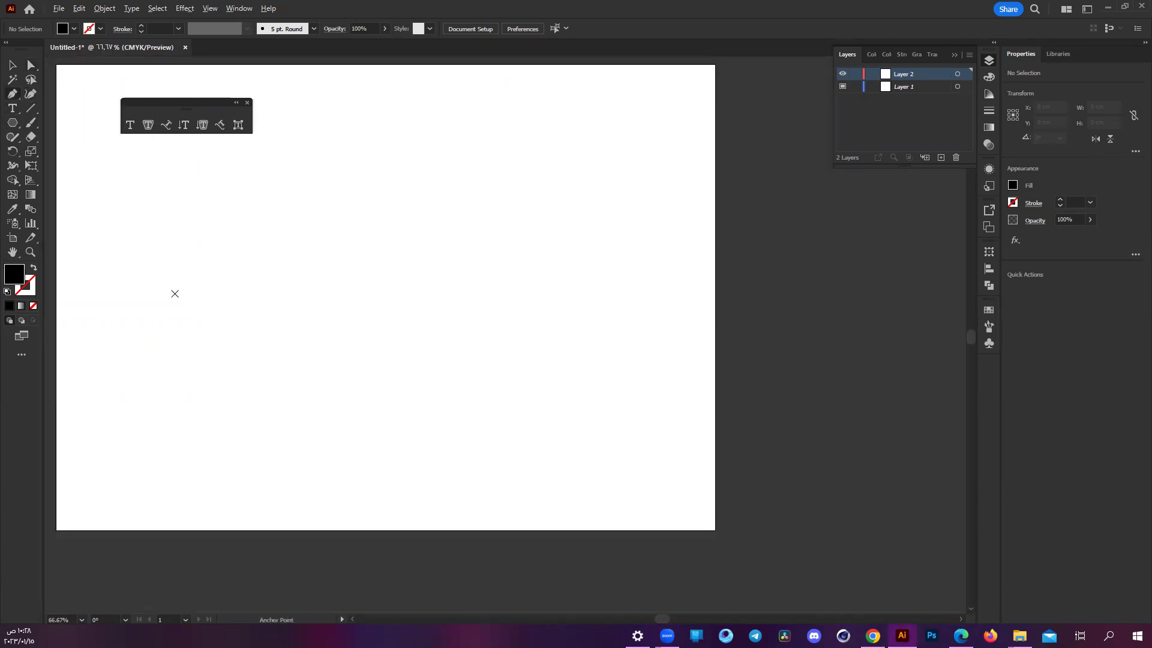
{"action": "left_click", "coordinate": [120, 314]}
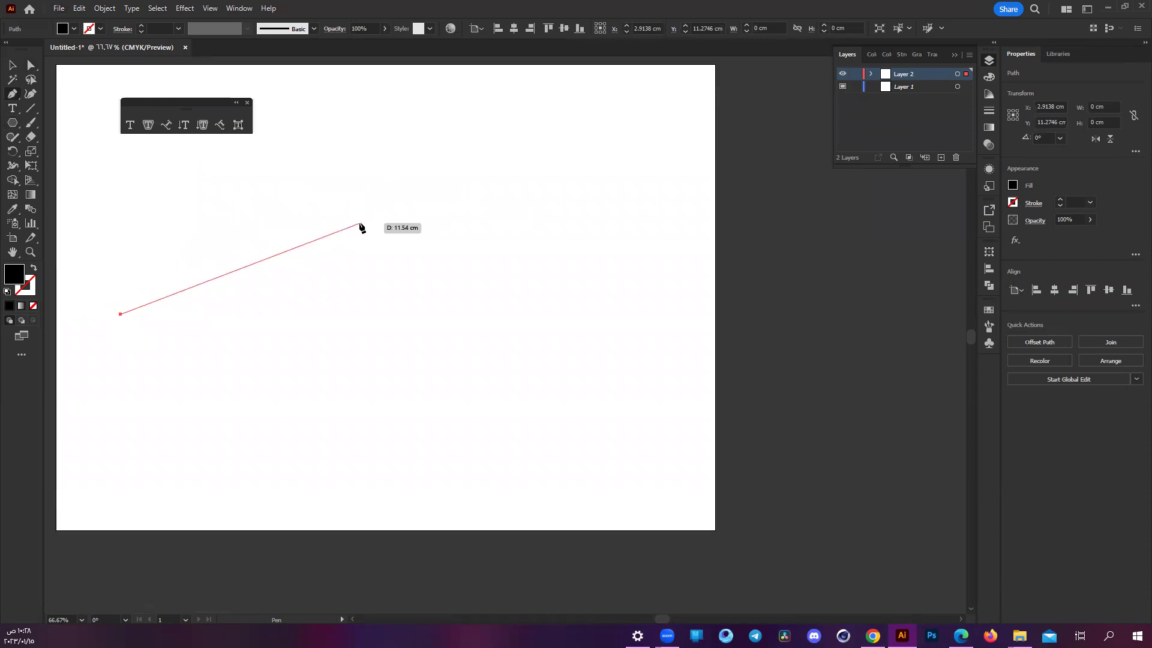
{"action": "left_click_drag", "start_coordinate": [363, 224], "coordinate": [548, 268]}
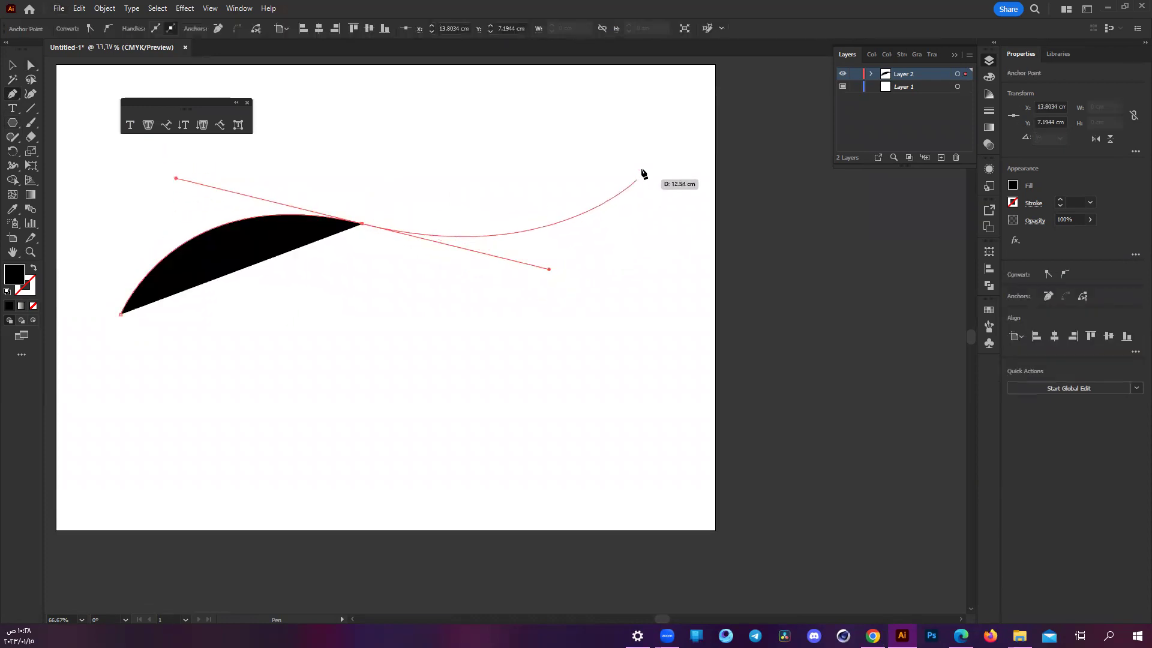
{"action": "left_click_drag", "start_coordinate": [641, 169], "coordinate": [737, 155]}
{"action": "key", "text": "shift+x"}
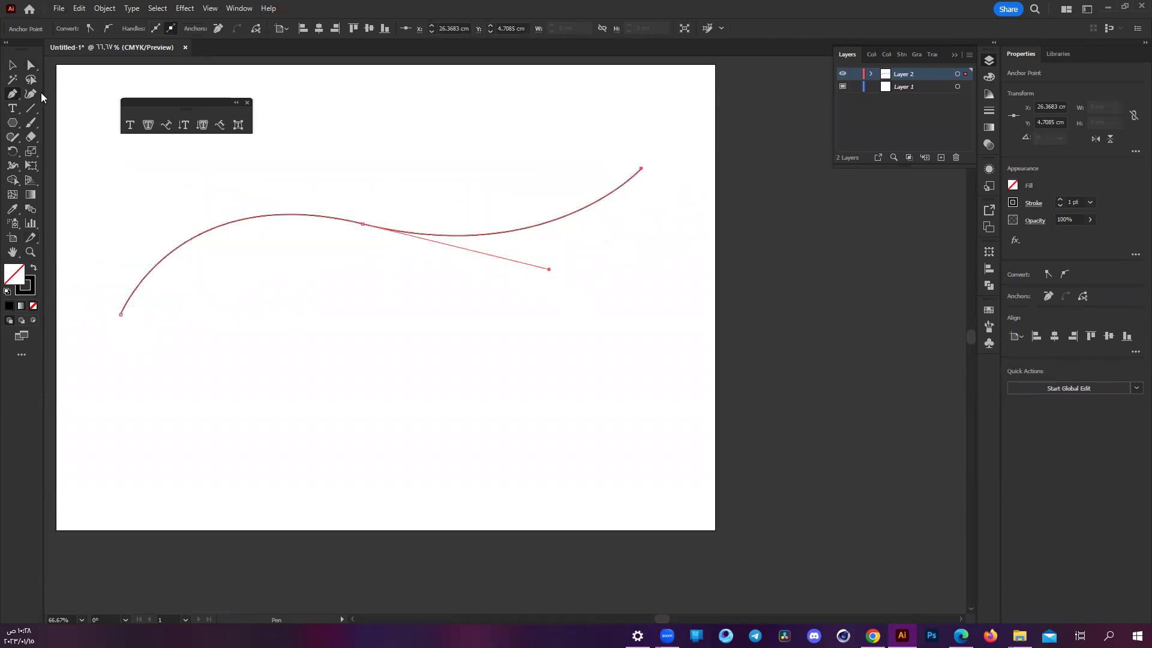
{"action": "left_click", "coordinate": [29, 65]}
{"action": "left_click", "coordinate": [378, 332]}
- Place 30 pt Myriad Pro 'Lorem ipsum dolor sit amet,' placeholder text along the wavy curve
{"action": "scroll", "coordinate": [420, 318], "scroll_direction": "up", "scroll_amount": 1}
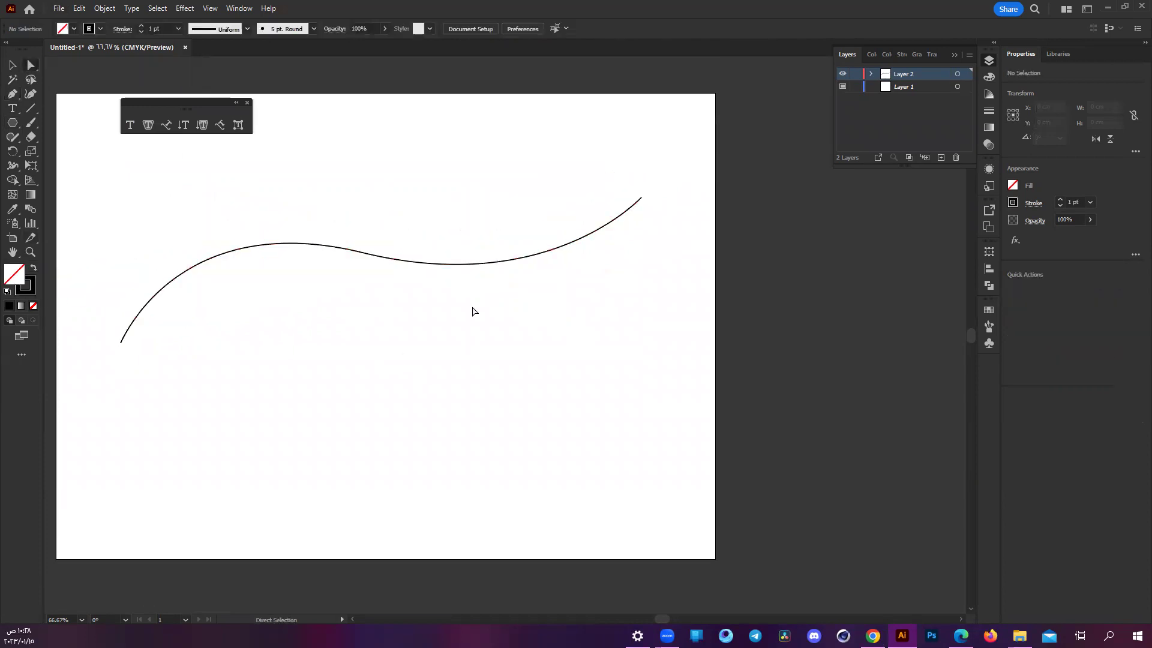
{"action": "scroll", "coordinate": [471, 309], "scroll_direction": "up", "scroll_amount": 1}
{"action": "scroll", "coordinate": [471, 309], "scroll_direction": "left", "scroll_amount": 2}
{"action": "scroll", "coordinate": [473, 309], "scroll_direction": "left", "scroll_amount": 2}
{"action": "scroll", "coordinate": [471, 309], "scroll_direction": "right", "scroll_amount": 2}
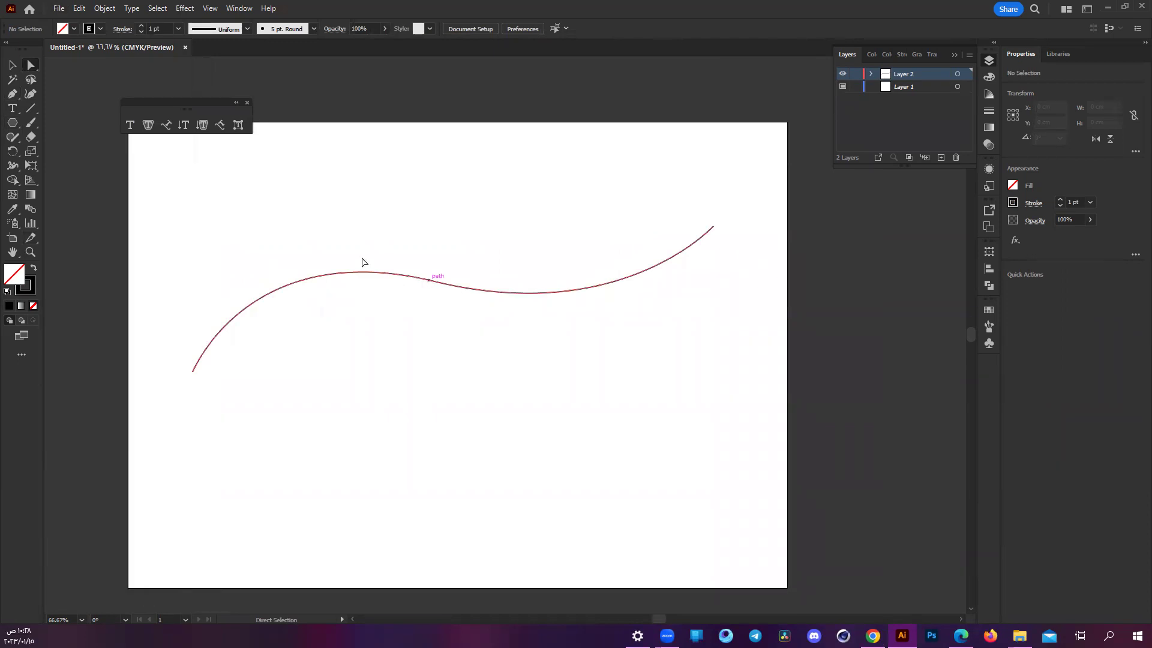
{"action": "left_click", "coordinate": [168, 126]}
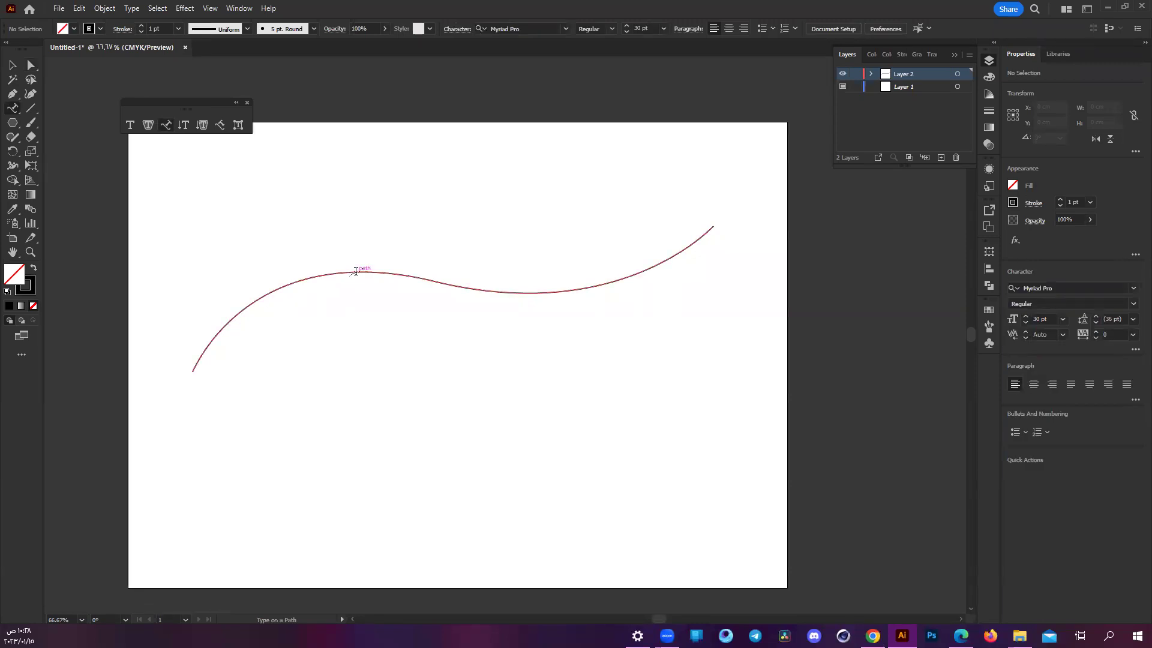
{"action": "left_click", "coordinate": [355, 271]}
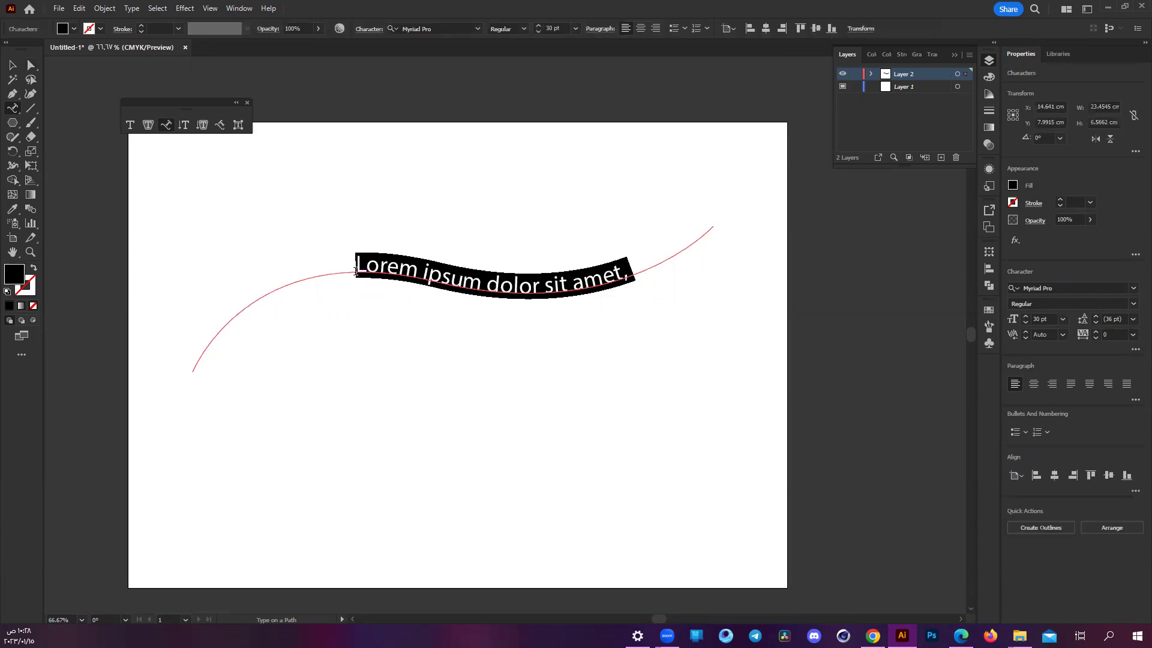
{"action": "left_click", "coordinate": [30, 68]}
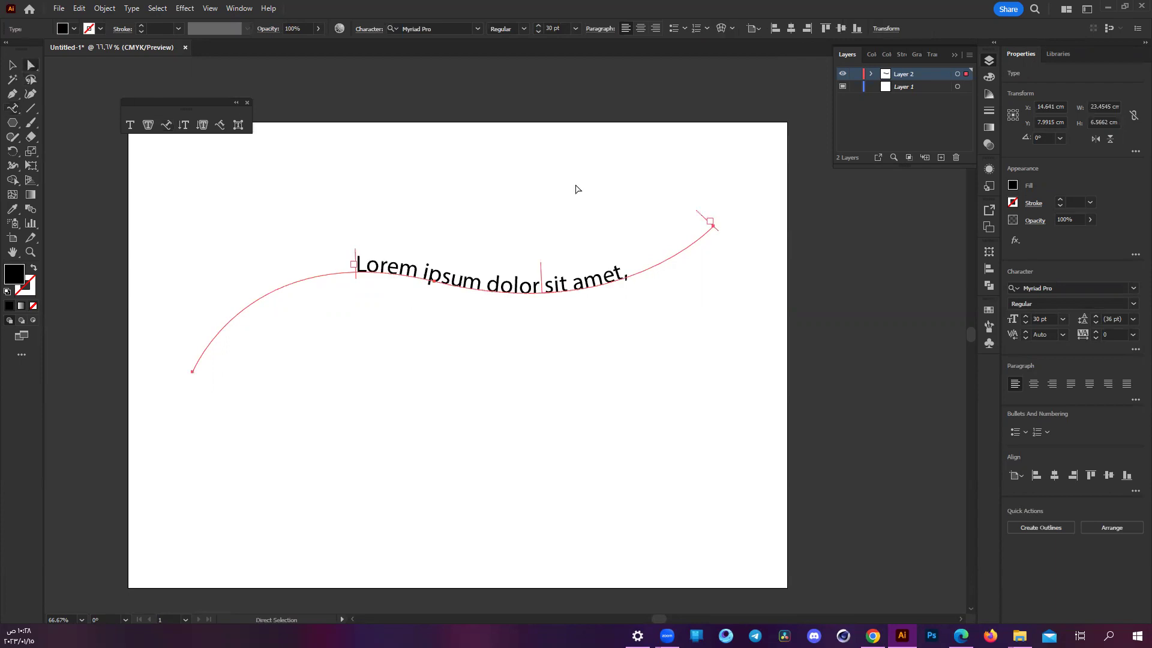
{"action": "key", "text": "ctrl+equal"}
{"action": "key", "text": "ctrl+equal"}
{"action": "key", "text": "ctrl+a"}
{"action": "key", "text": "ctrl+minus"}
{"action": "key", "text": "ctrl+minus"}
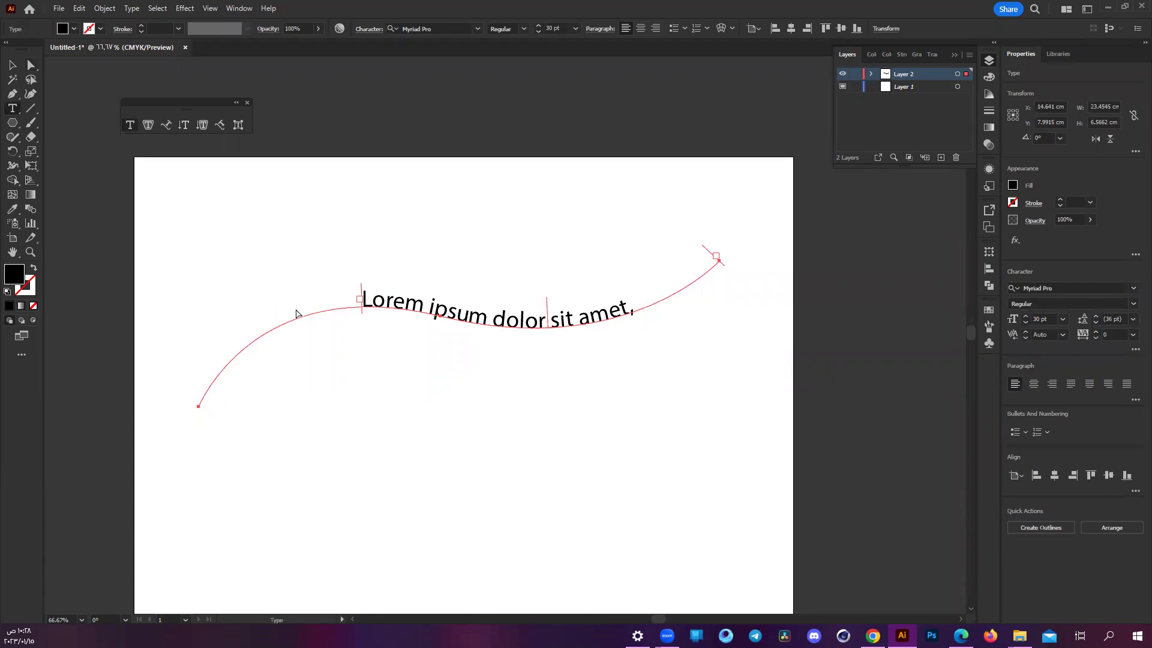
- Drag the path-text start bracket back and forth along the wavy curve
{"action": "mouse_move", "coordinate": [342, 301]}
{"action": "left_mouse_down"}
{"action": "mouse_move", "coordinate": [386, 305]}
{"action": "mouse_move", "coordinate": [420, 336]}
{"action": "left_mouse_up"}
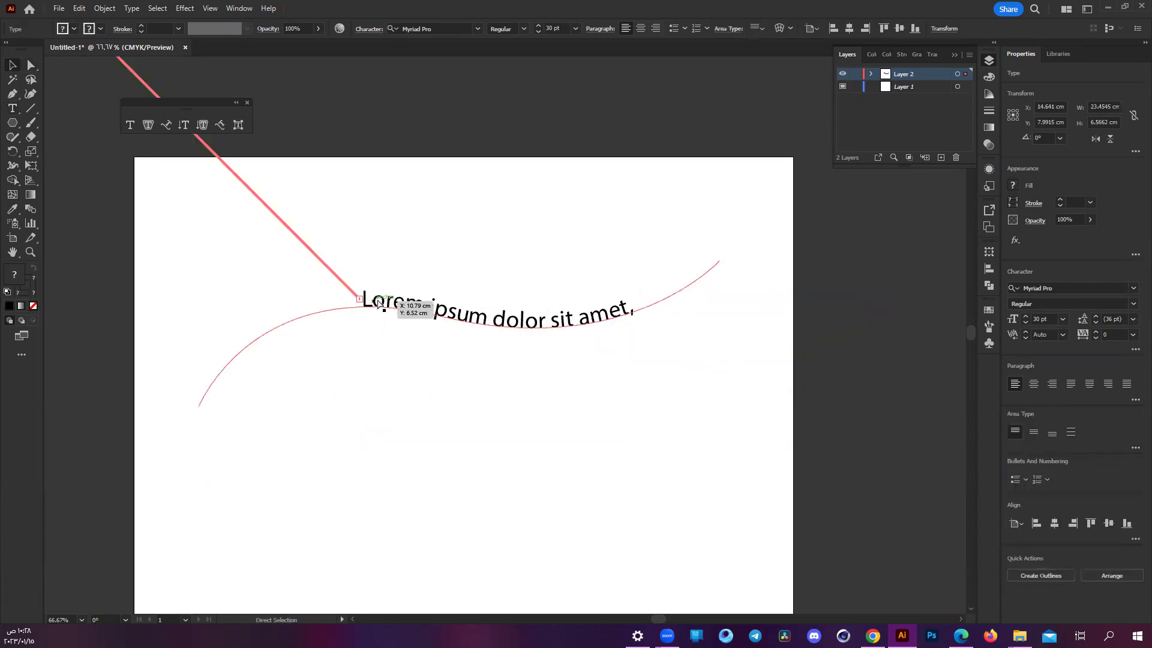
{"action": "left_click", "coordinate": [31, 66]}
{"action": "scroll", "coordinate": [378, 300], "scroll_direction": "up", "scroll_amount": 1}
{"action": "scroll", "coordinate": [367, 303], "scroll_direction": "up", "scroll_amount": 1}
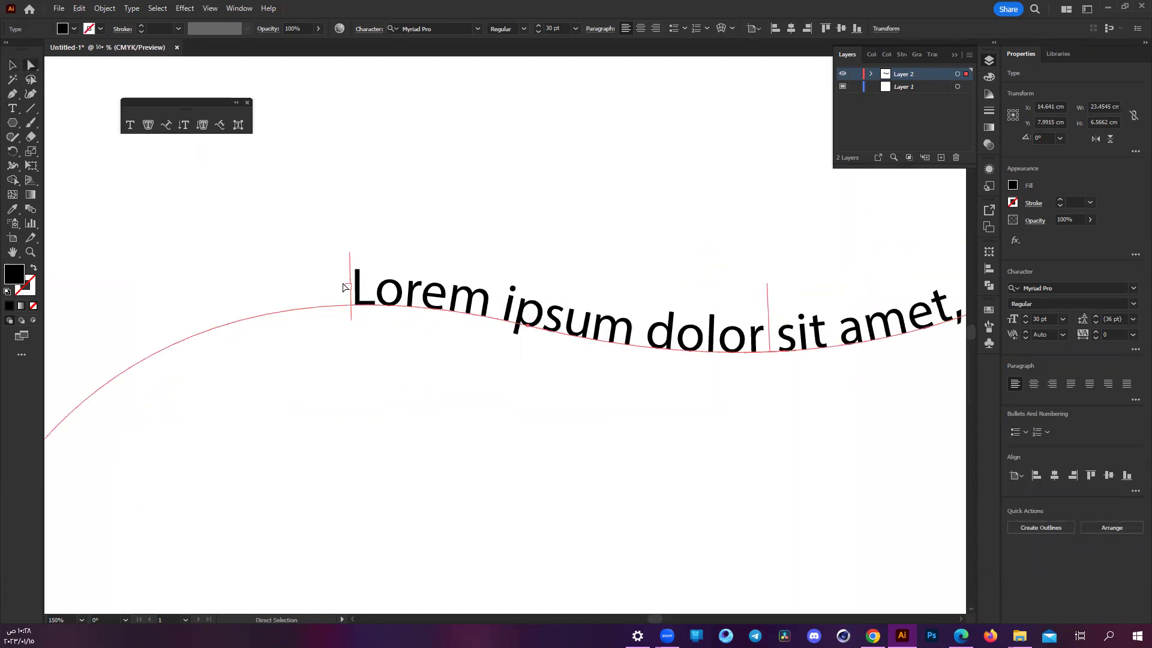
{"action": "mouse_move", "coordinate": [350, 289]}
{"action": "left_mouse_down"}
{"action": "mouse_move", "coordinate": [423, 275]}
{"action": "mouse_move", "coordinate": [298, 290]}
{"action": "left_mouse_up"}
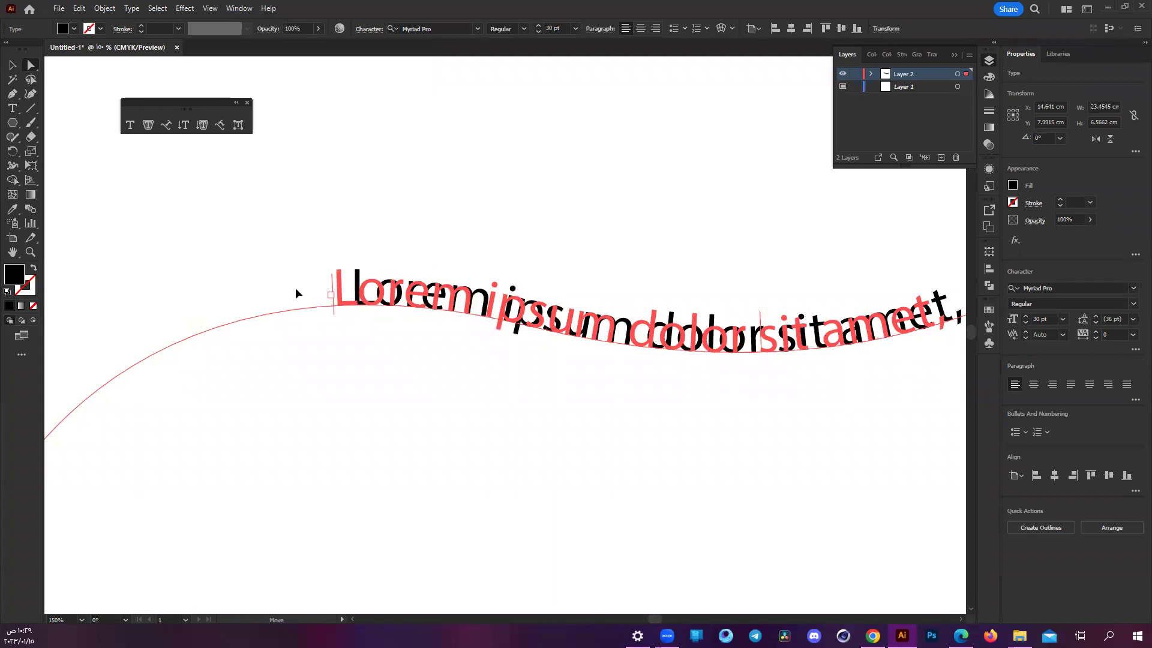
{"action": "scroll", "coordinate": [298, 292], "scroll_direction": "down", "scroll_amount": 2}
{"action": "scroll", "coordinate": [297, 297], "scroll_direction": "down", "scroll_amount": 1}
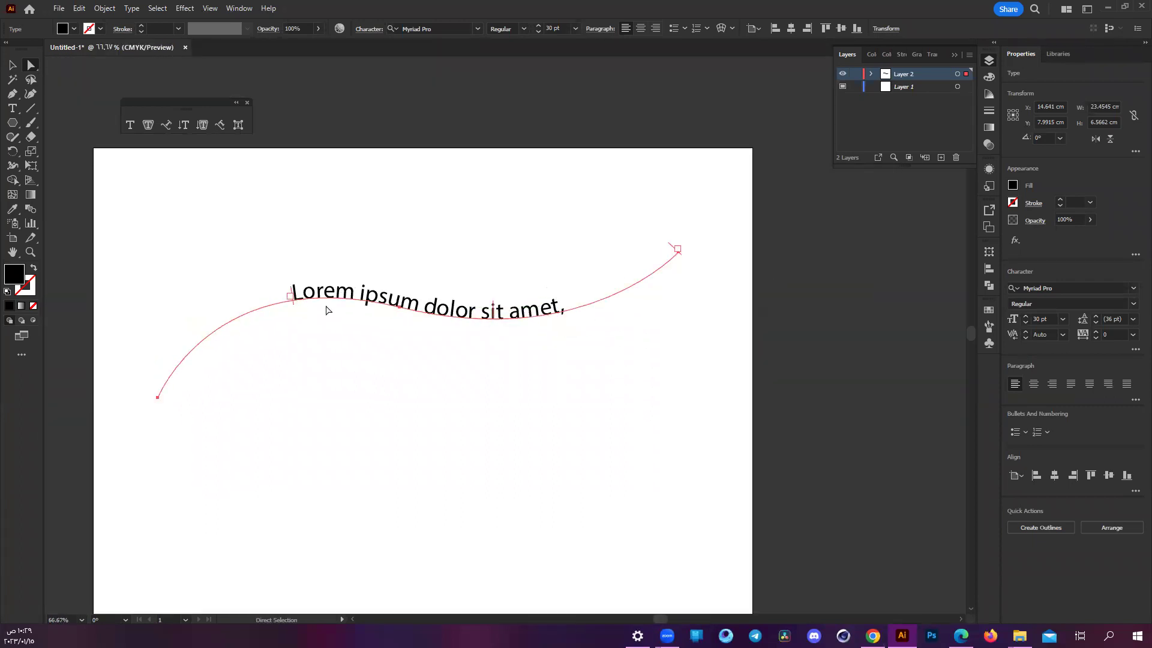
{"action": "mouse_move", "coordinate": [292, 298]}
{"action": "left_mouse_down"}
{"action": "mouse_move", "coordinate": [368, 316]}
{"action": "mouse_move", "coordinate": [403, 307]}
{"action": "mouse_move", "coordinate": [192, 337]}
{"action": "mouse_move", "coordinate": [190, 348]}
{"action": "mouse_move", "coordinate": [411, 264]}
{"action": "left_mouse_up"}
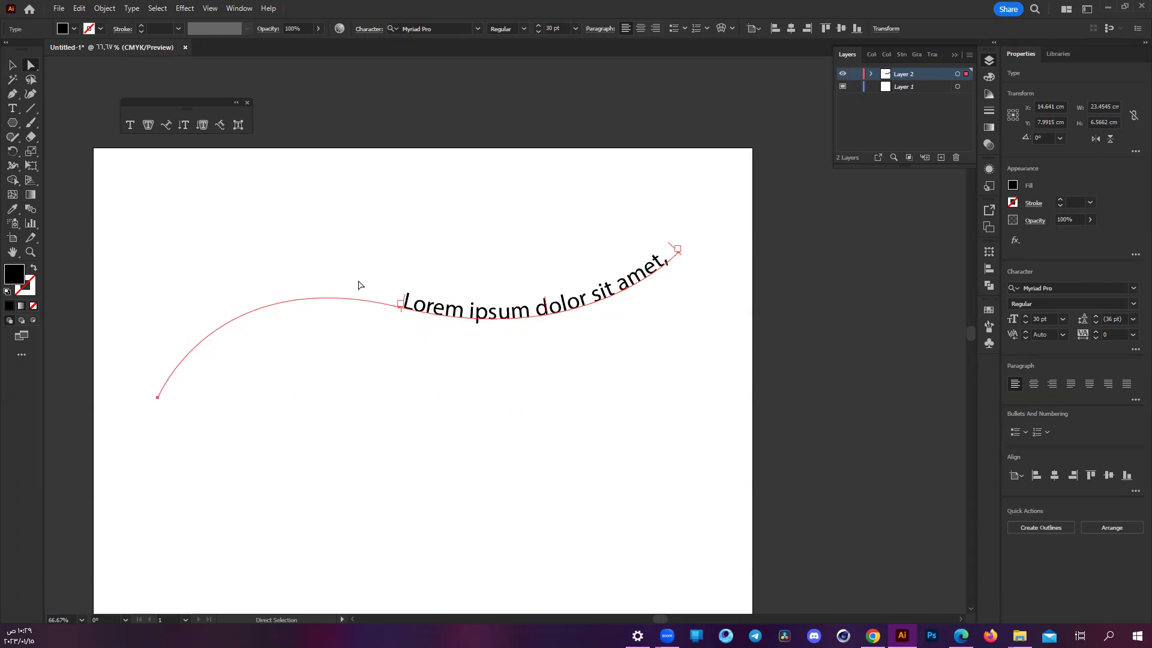
{"action": "left_click_drag", "start_coordinate": [401, 304], "coordinate": [396, 308]}
- Try shifting the curved text with the Type tool, then undo the changes
{"action": "scroll", "coordinate": [402, 308], "scroll_direction": "up", "scroll_amount": 2}
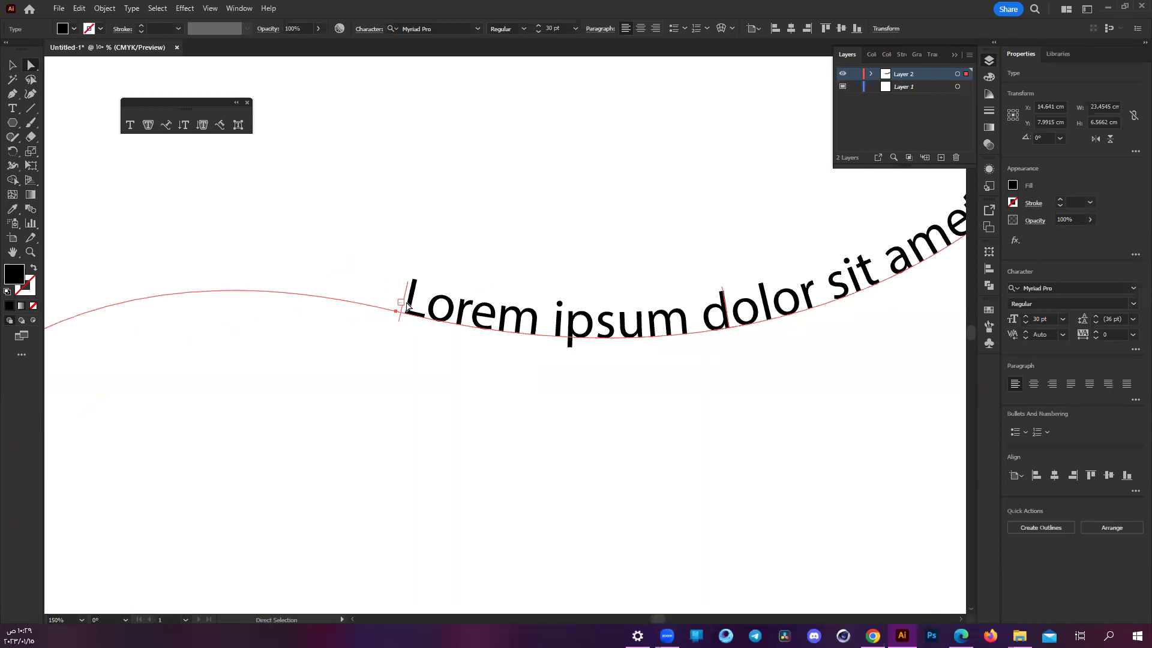
{"action": "key", "text": "t"}
{"action": "left_click_drag", "start_coordinate": [393, 306], "coordinate": [384, 303]}
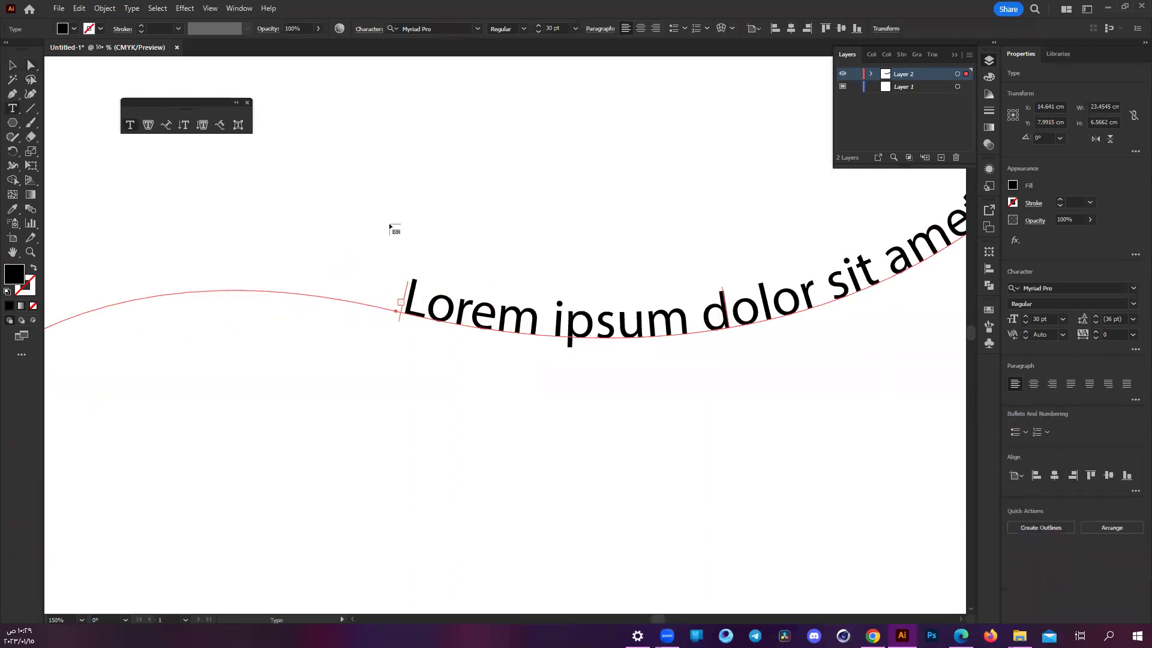
{"action": "key", "text": "ctrl+z"}
{"action": "left_click", "coordinate": [13, 66]}
{"action": "left_click", "coordinate": [379, 277]}
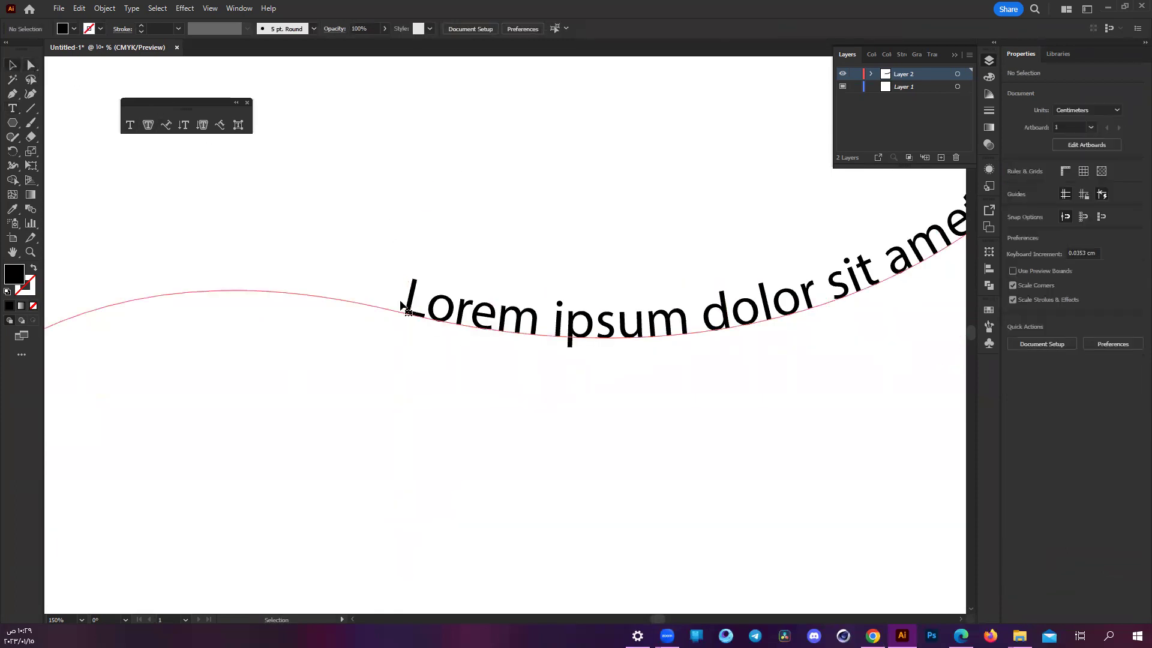
{"action": "double_click", "coordinate": [406, 307]}
{"action": "scroll", "coordinate": [408, 303], "scroll_direction": "down", "scroll_amount": 1}
{"action": "scroll", "coordinate": [410, 302], "scroll_direction": "down", "scroll_amount": 1}
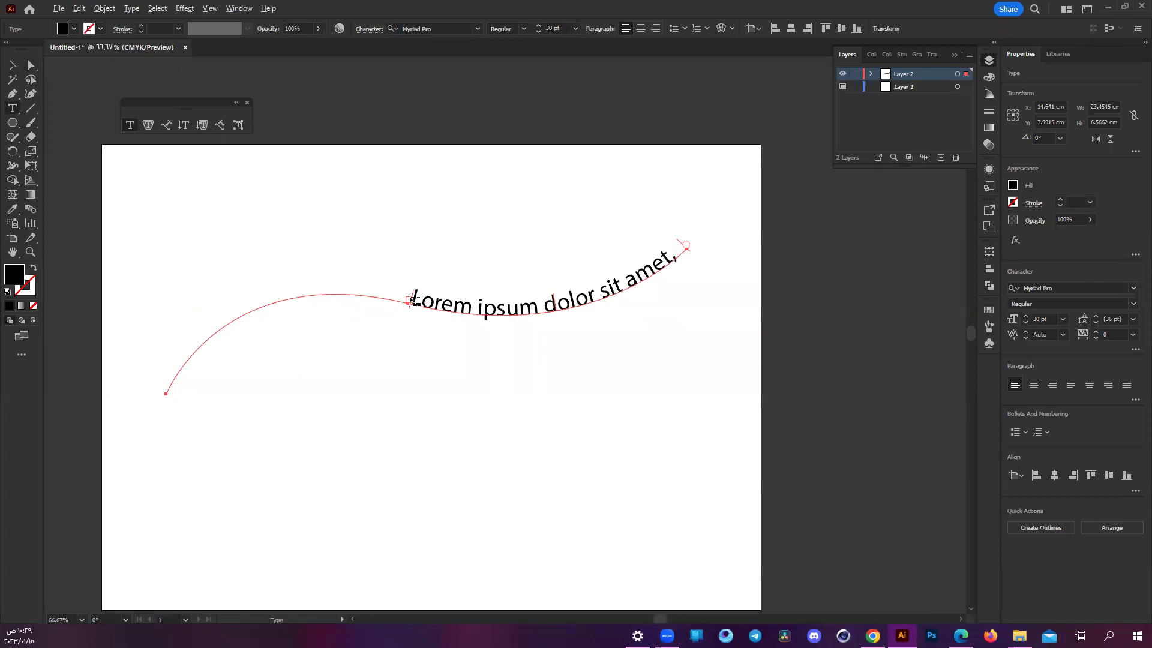
{"action": "scroll", "coordinate": [412, 300], "scroll_direction": "up", "scroll_amount": 1}
{"action": "key", "text": "Escape"}
{"action": "key", "text": "ctrl+z"}
{"action": "key", "text": "ctrl+z"}
{"action": "key", "text": "ctrl+z"}
{"action": "key", "text": "ctrl+z"}
{"action": "key", "text": "ctrl+z"}
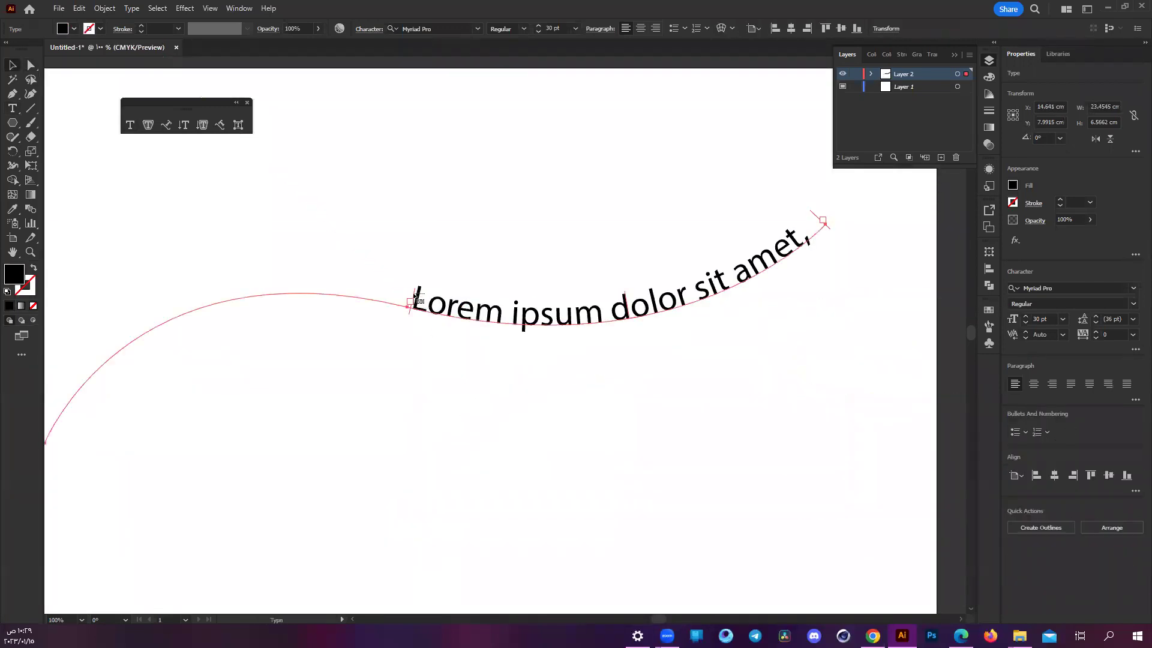
{"action": "left_click_drag", "start_coordinate": [418, 300], "coordinate": [306, 196]}
- Reactivate the curved text and nudge its start bracket slightly along the path
{"action": "left_click", "coordinate": [12, 108]}
{"action": "left_click", "coordinate": [410, 302]}
{"action": "key", "text": "Escape"}
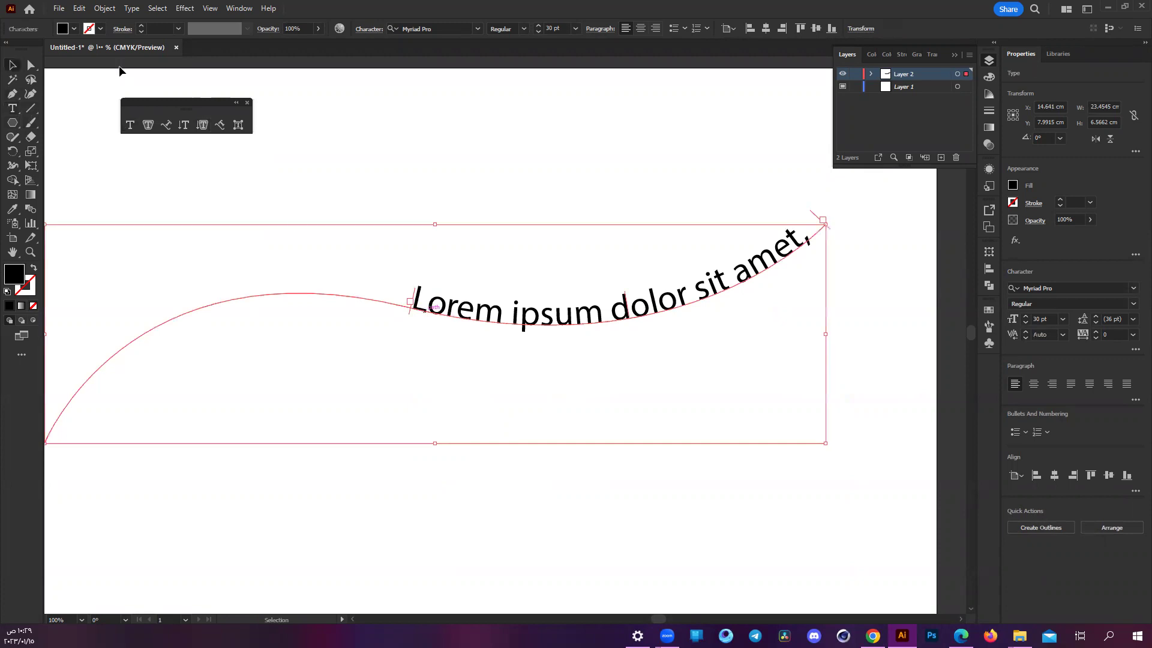
{"action": "double_click", "coordinate": [411, 303]}
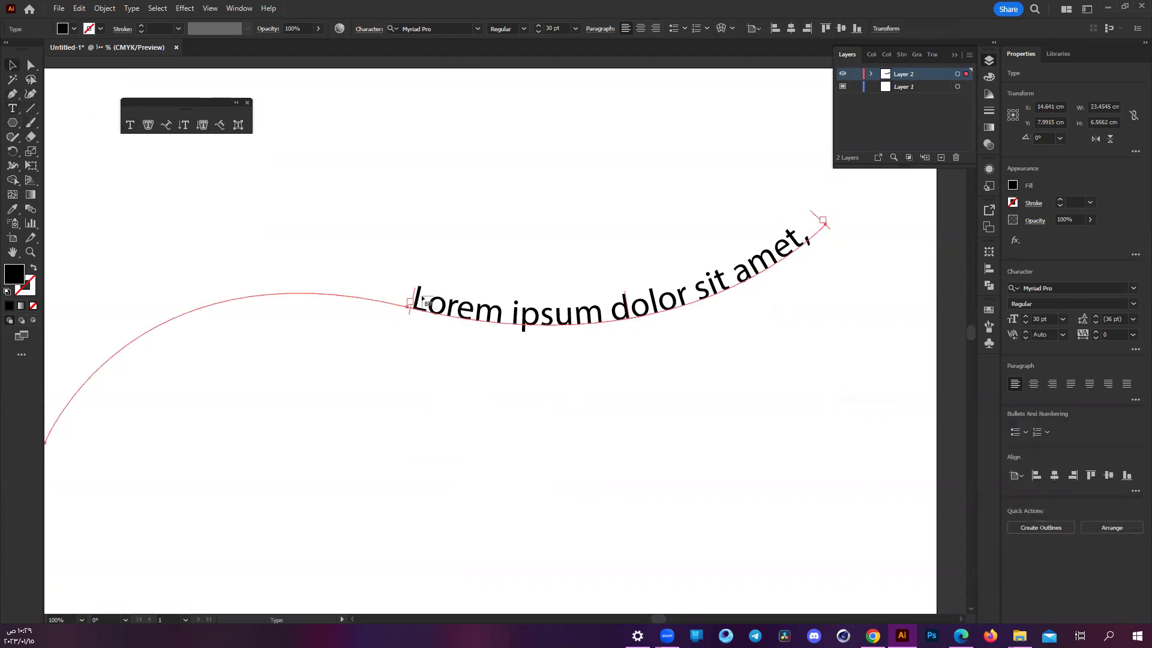
{"action": "left_click", "coordinate": [417, 296]}
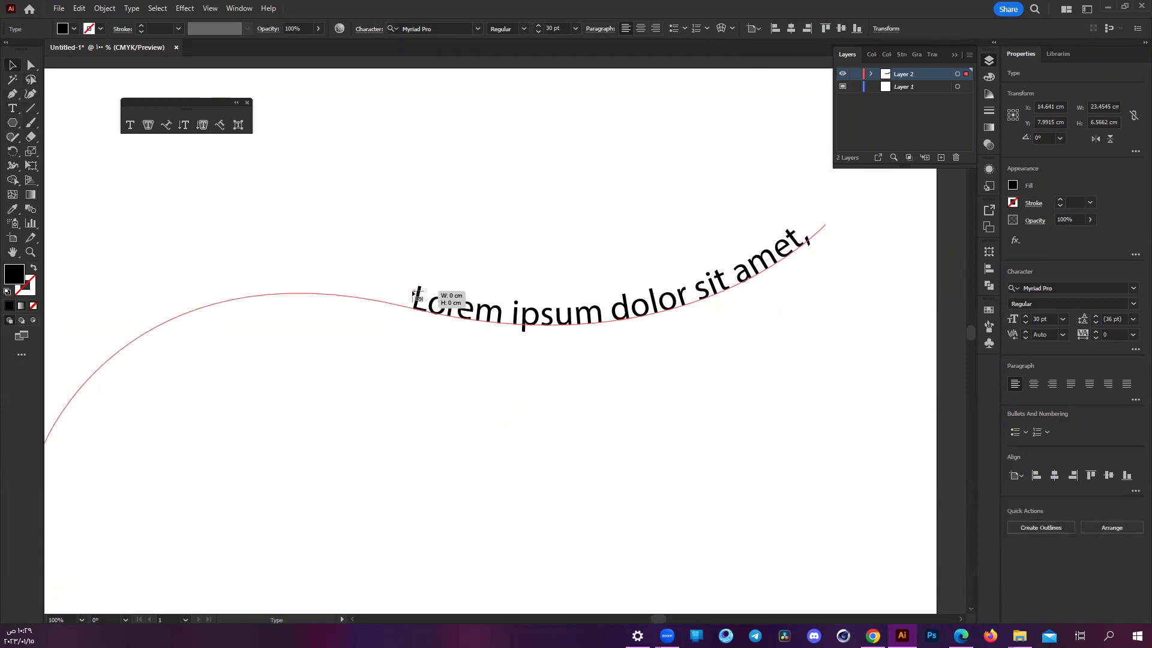
{"action": "left_click", "coordinate": [414, 304]}
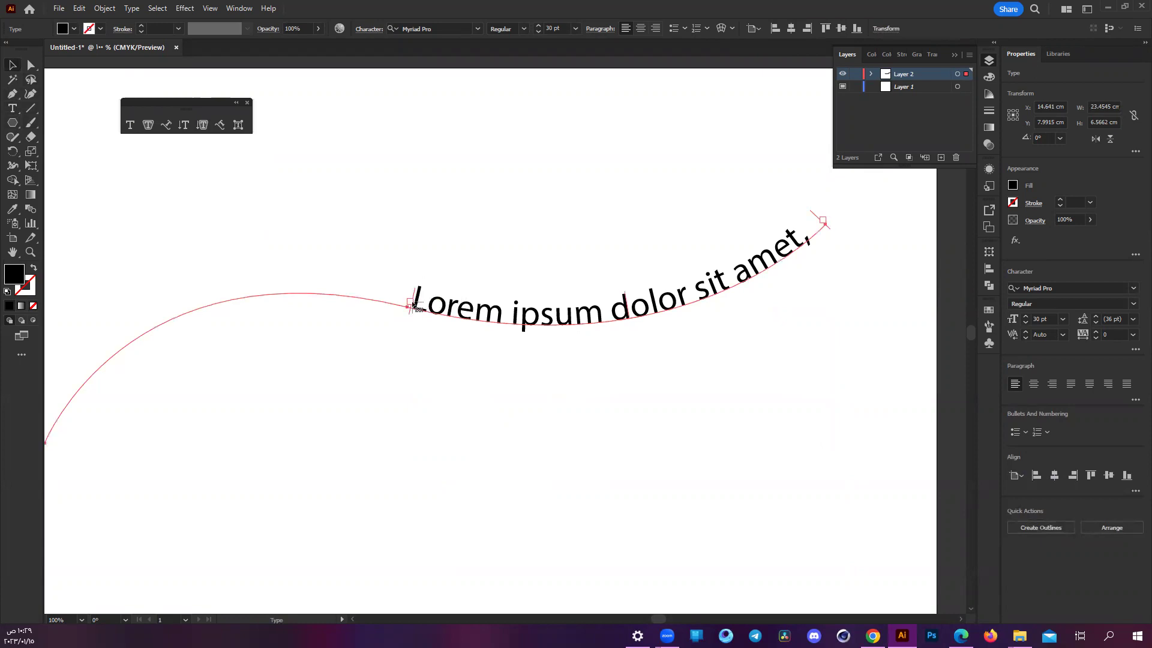
{"action": "left_click_drag", "start_coordinate": [417, 306], "coordinate": [410, 306]}
- Trim the text's end bracket back and move its start left along the curve
{"action": "mouse_move", "coordinate": [821, 222]}
{"action": "left_mouse_down"}
{"action": "mouse_move", "coordinate": [817, 232]}
{"action": "mouse_move", "coordinate": [827, 225]}
{"action": "left_mouse_up"}
{"action": "left_click", "coordinate": [31, 64]}
{"action": "left_click_drag", "start_coordinate": [414, 306], "coordinate": [288, 300]}
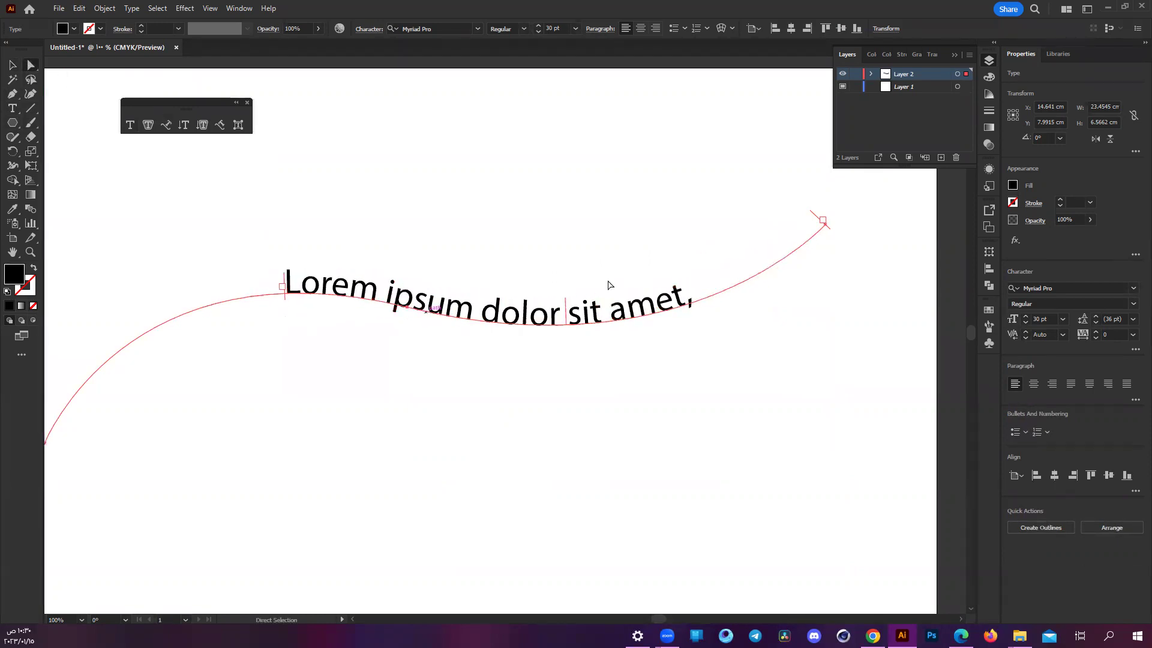
{"action": "key", "text": "v"}
{"action": "left_click_drag", "start_coordinate": [826, 226], "coordinate": [828, 227]}
{"action": "left_click", "coordinate": [32, 65]}
{"action": "mouse_move", "coordinate": [821, 223]}
{"action": "left_mouse_down"}
{"action": "mouse_move", "coordinate": [645, 309]}
{"action": "mouse_move", "coordinate": [367, 306]}
{"action": "left_mouse_up"}
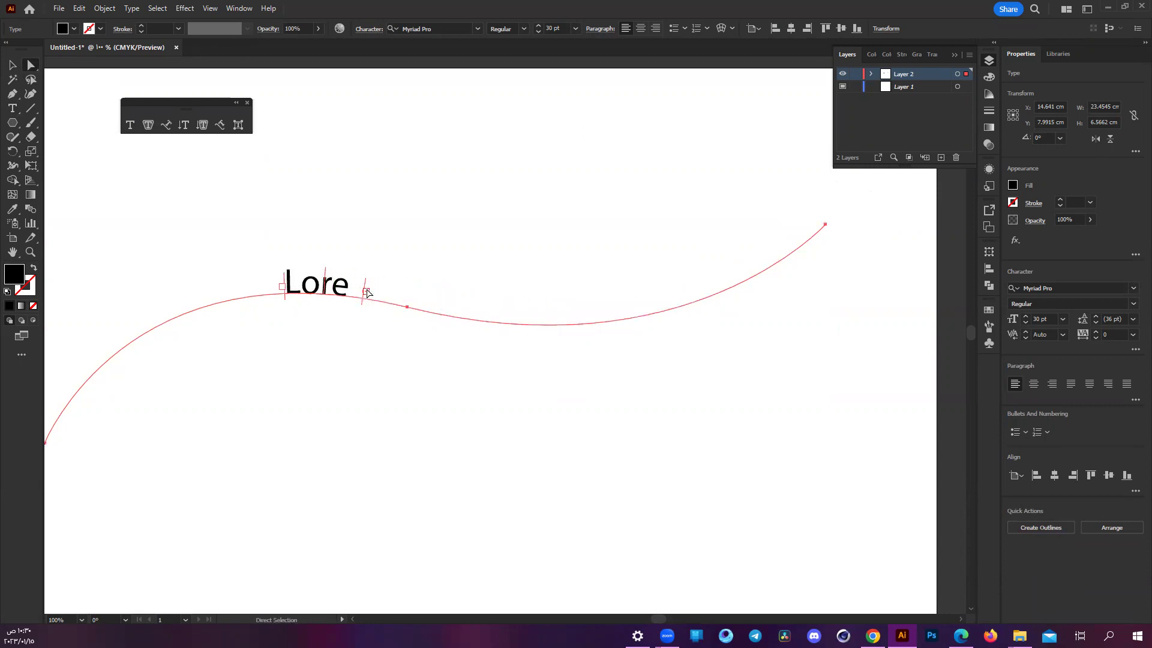
- Extend the end bracket to reveal 'dolor sit amet' and shift the text's start
{"action": "left_click_drag", "start_coordinate": [428, 293], "coordinate": [722, 274]}
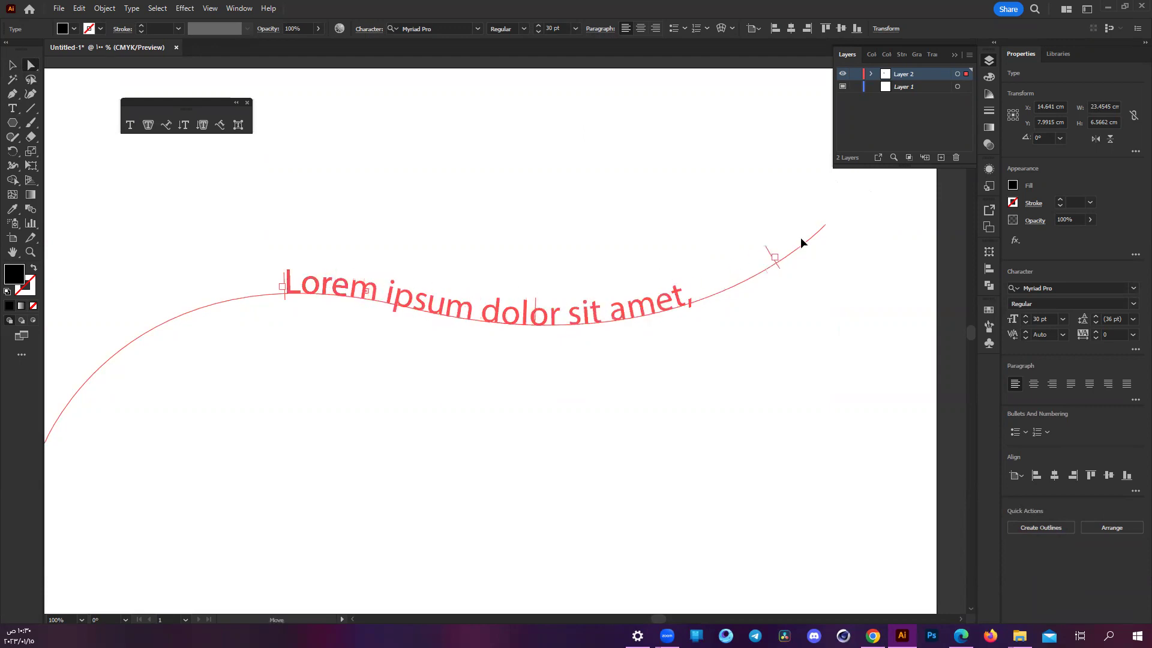
{"action": "left_click_drag", "start_coordinate": [720, 274], "coordinate": [772, 257]}
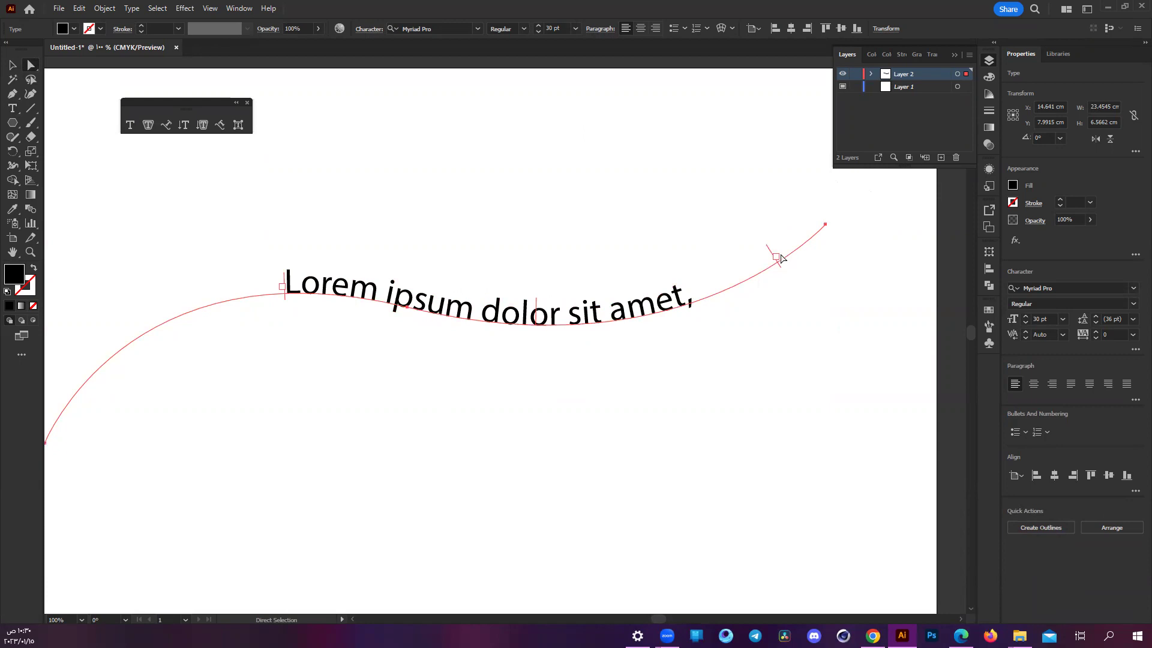
{"action": "left_click_drag", "start_coordinate": [672, 294], "coordinate": [539, 318]}
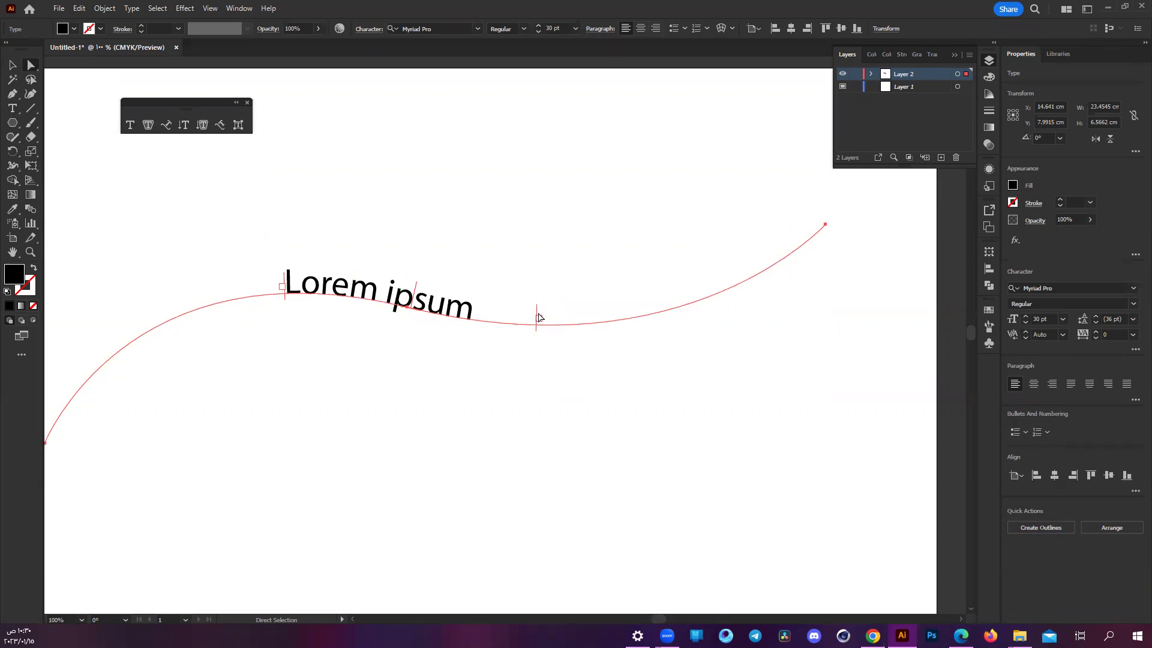
{"action": "mouse_move", "coordinate": [538, 318]}
{"action": "left_mouse_down"}
{"action": "mouse_move", "coordinate": [596, 316]}
{"action": "mouse_move", "coordinate": [797, 237]}
{"action": "mouse_move", "coordinate": [786, 249]}
{"action": "left_mouse_up"}
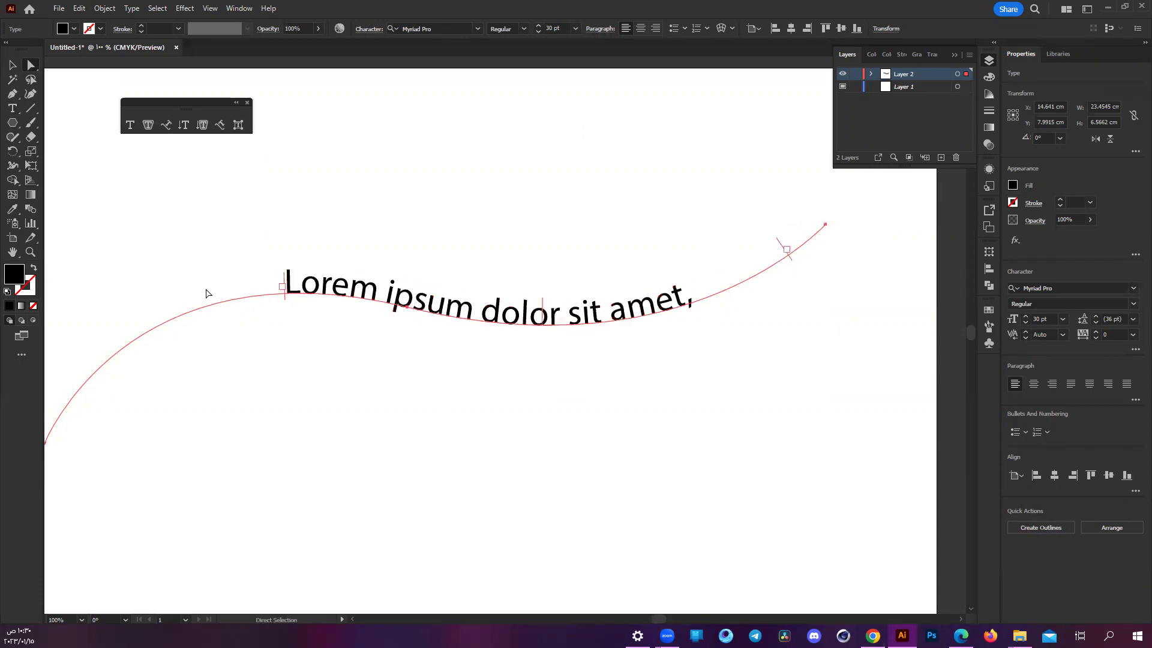
{"action": "mouse_move", "coordinate": [287, 293]}
{"action": "left_mouse_down"}
{"action": "mouse_move", "coordinate": [221, 294]}
{"action": "mouse_move", "coordinate": [568, 272]}
{"action": "mouse_move", "coordinate": [156, 315]}
{"action": "mouse_move", "coordinate": [265, 289]}
{"action": "mouse_move", "coordinate": [126, 322]}
{"action": "mouse_move", "coordinate": [64, 386]}
{"action": "mouse_move", "coordinate": [152, 354]}
{"action": "mouse_move", "coordinate": [363, 326]}
{"action": "mouse_move", "coordinate": [126, 352]}
{"action": "mouse_move", "coordinate": [82, 418]}
{"action": "mouse_move", "coordinate": [380, 369]}
{"action": "mouse_move", "coordinate": [193, 370]}
{"action": "mouse_move", "coordinate": [294, 349]}
{"action": "left_mouse_up"}
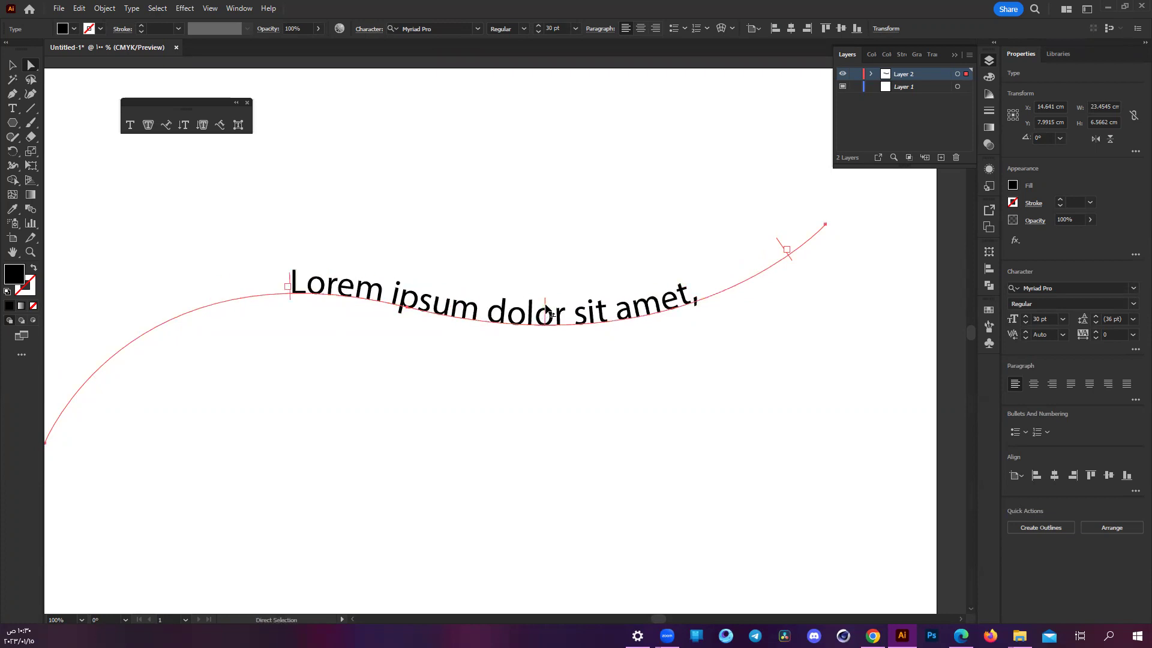
{"action": "left_click_drag", "start_coordinate": [546, 309], "coordinate": [546, 313]}
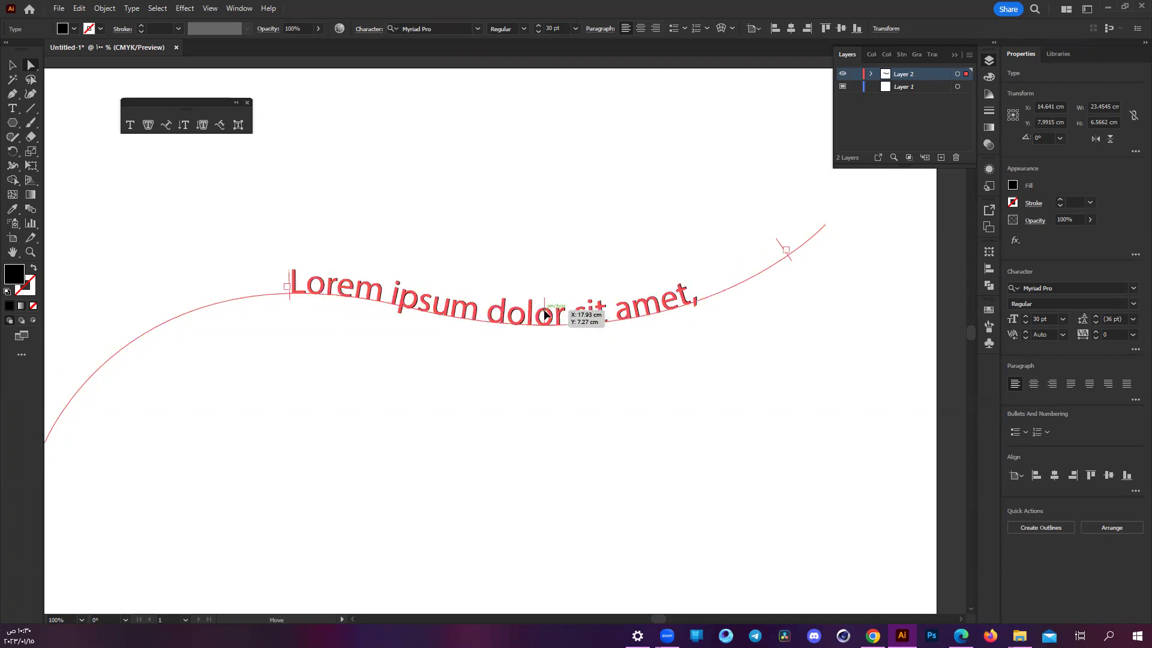
- Flip the text beneath the curve and adjust its start and end brackets
{"action": "left_click_drag", "start_coordinate": [546, 313], "coordinate": [539, 362]}
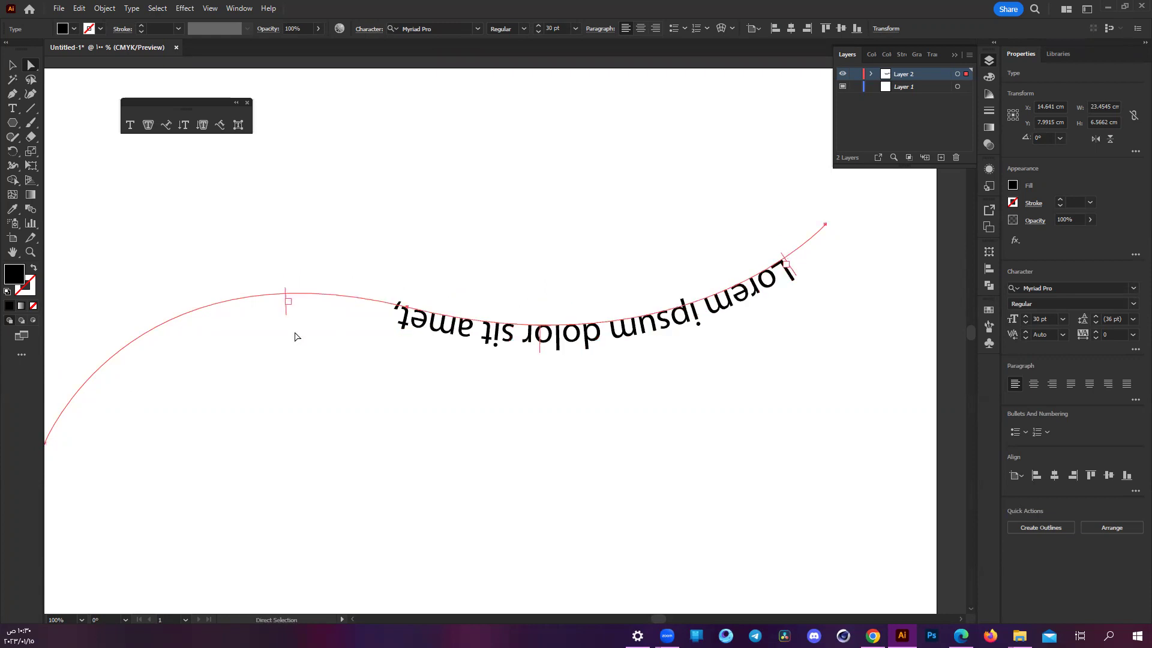
{"action": "key", "text": "t"}
{"action": "key", "text": "a"}
{"action": "mouse_move", "coordinate": [280, 297]}
{"action": "left_mouse_down"}
{"action": "mouse_move", "coordinate": [379, 302]}
{"action": "mouse_move", "coordinate": [314, 305]}
{"action": "left_mouse_up"}
{"action": "mouse_move", "coordinate": [791, 271]}
{"action": "left_mouse_down"}
{"action": "mouse_move", "coordinate": [482, 300]}
{"action": "mouse_move", "coordinate": [769, 273]}
{"action": "left_mouse_up"}
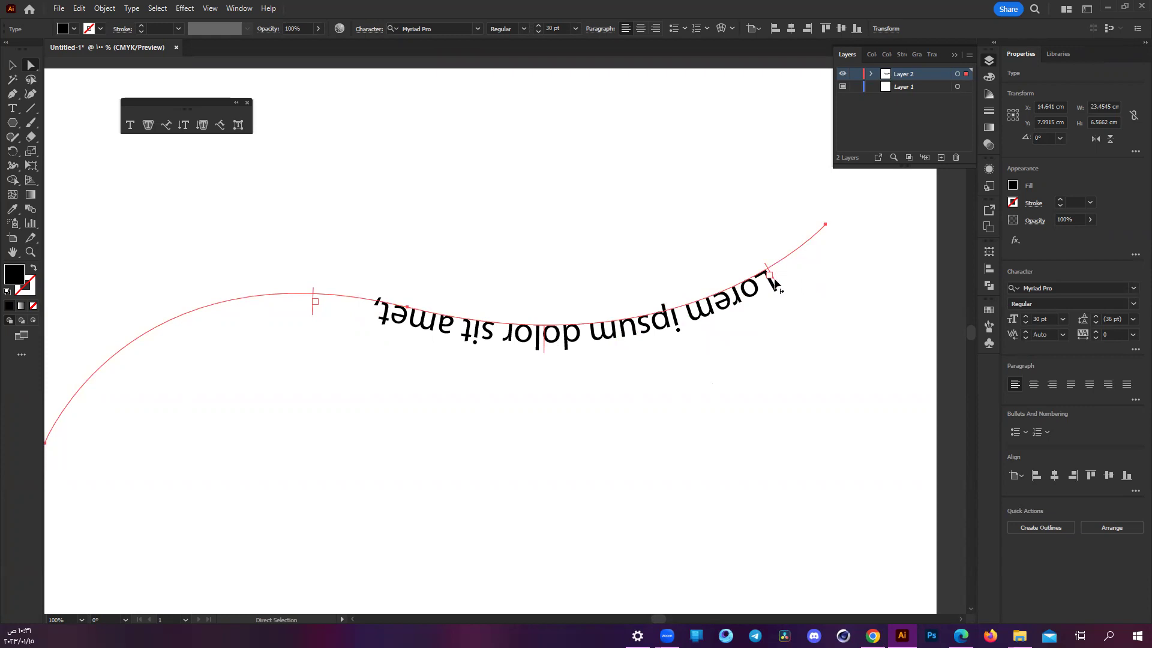
{"action": "mouse_move", "coordinate": [769, 273]}
{"action": "left_mouse_down"}
{"action": "mouse_move", "coordinate": [780, 287]}
{"action": "mouse_move", "coordinate": [786, 267]}
{"action": "left_mouse_up"}
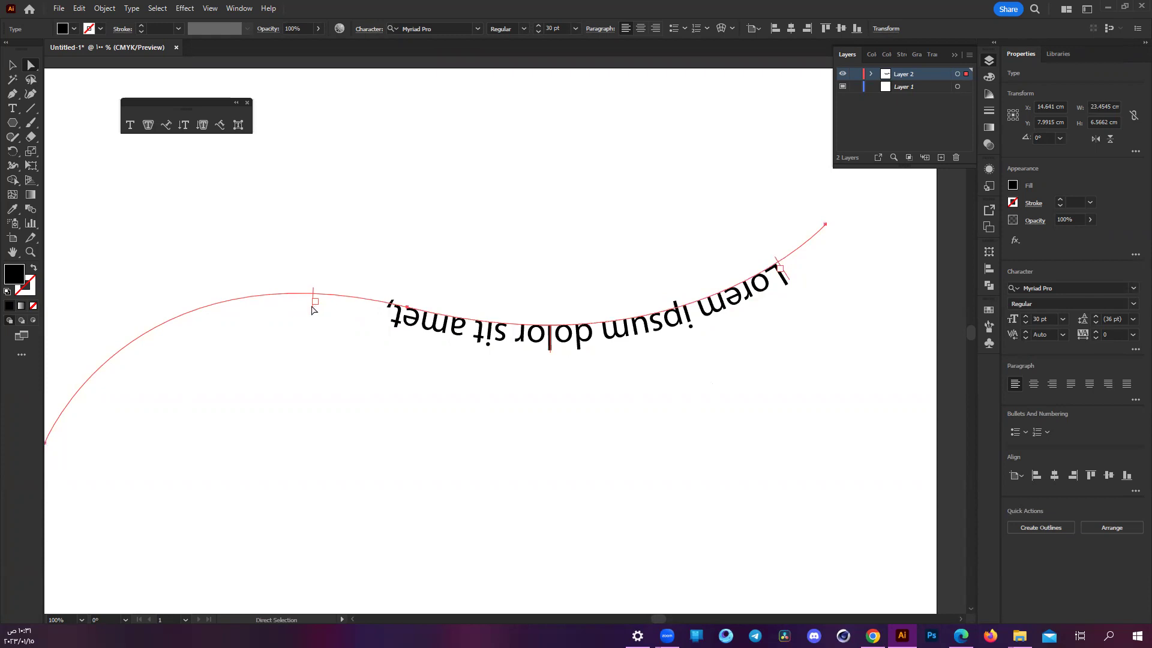
- Pull the text toward the curve's left end and flip it back above the path
{"action": "left_click_drag", "start_coordinate": [313, 302], "coordinate": [108, 428]}
{"action": "mouse_move", "coordinate": [406, 324]}
{"action": "left_mouse_down"}
{"action": "mouse_move", "coordinate": [409, 336]}
{"action": "mouse_move", "coordinate": [434, 297]}
{"action": "mouse_move", "coordinate": [409, 322]}
{"action": "left_mouse_up"}
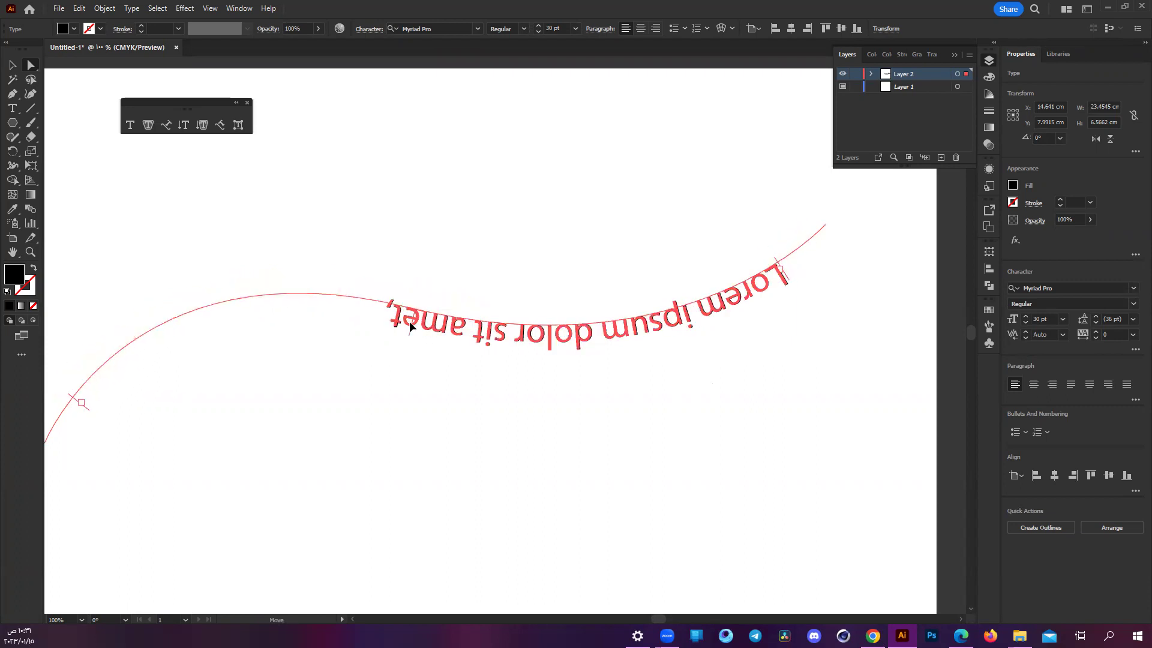
{"action": "left_click_drag", "start_coordinate": [410, 322], "coordinate": [436, 295]}
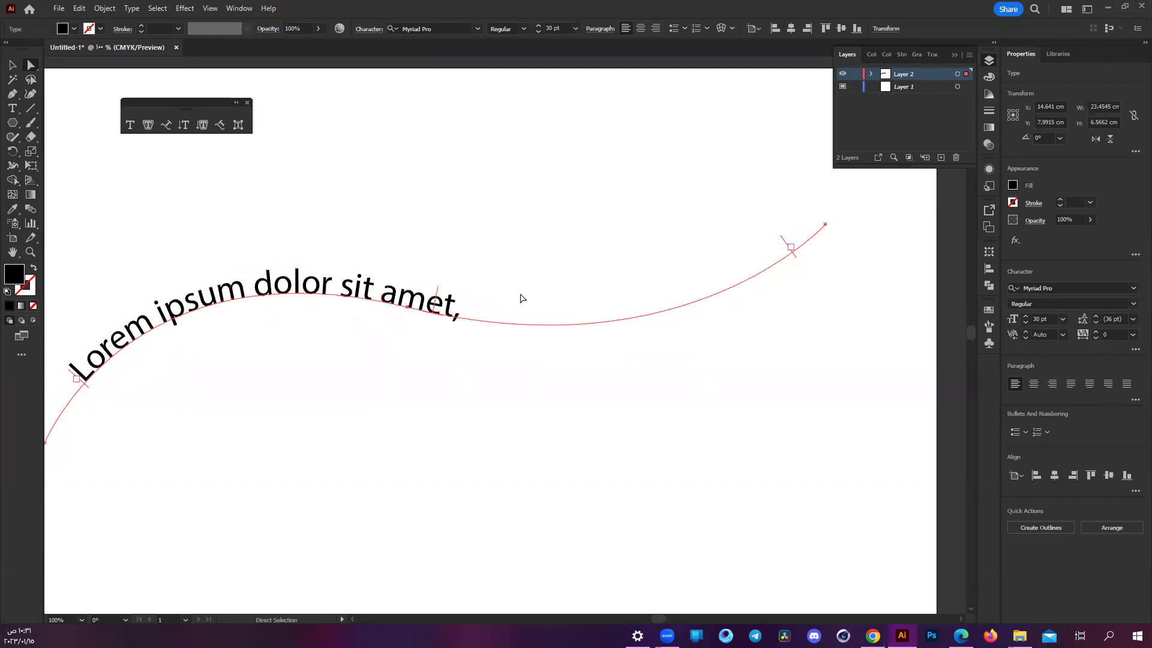
{"action": "scroll", "coordinate": [534, 296], "scroll_direction": "down", "scroll_amount": 2}
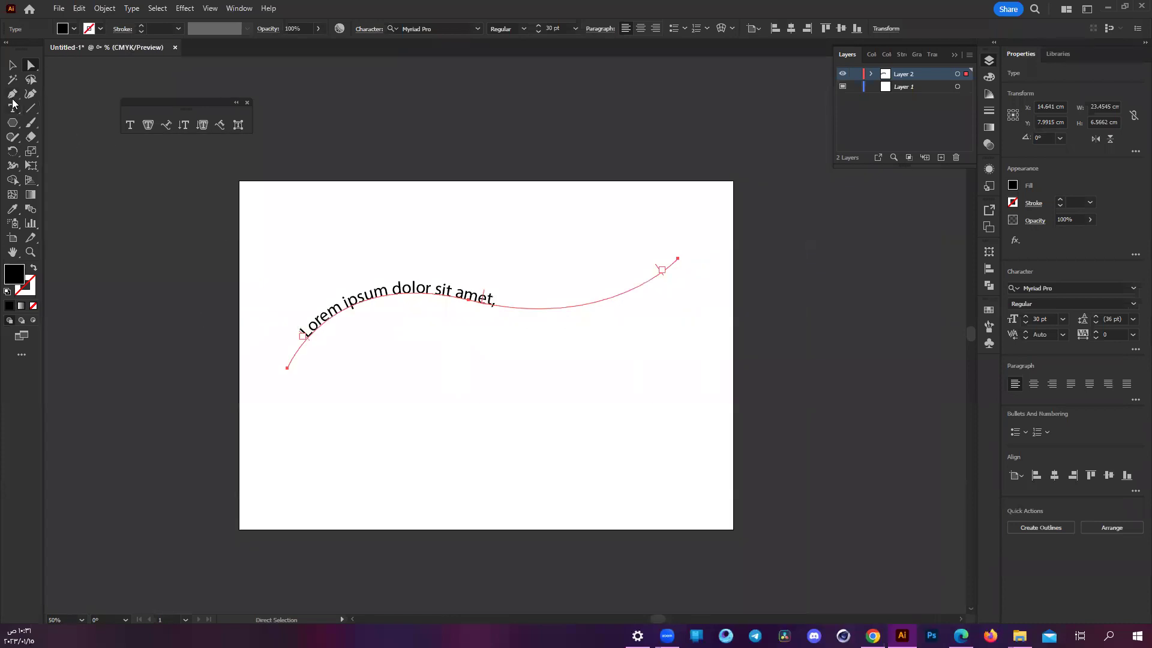
- Draw a circle and run placeholder text around its outline, dismissing the path-text warning
{"action": "left_click_drag", "start_coordinate": [13, 124], "coordinate": [52, 154]}
{"action": "left_click_drag", "start_coordinate": [424, 355], "coordinate": [576, 506]}
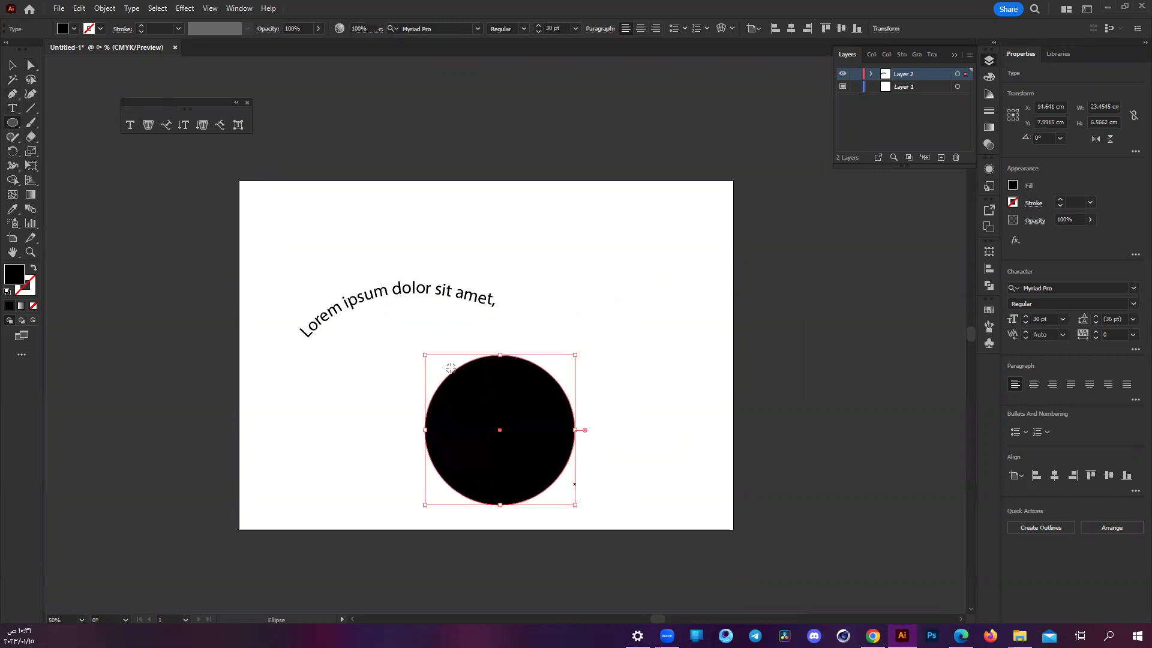
{"action": "scroll", "coordinate": [463, 374], "scroll_direction": "up", "scroll_amount": 1}
{"action": "left_click", "coordinate": [166, 125]}
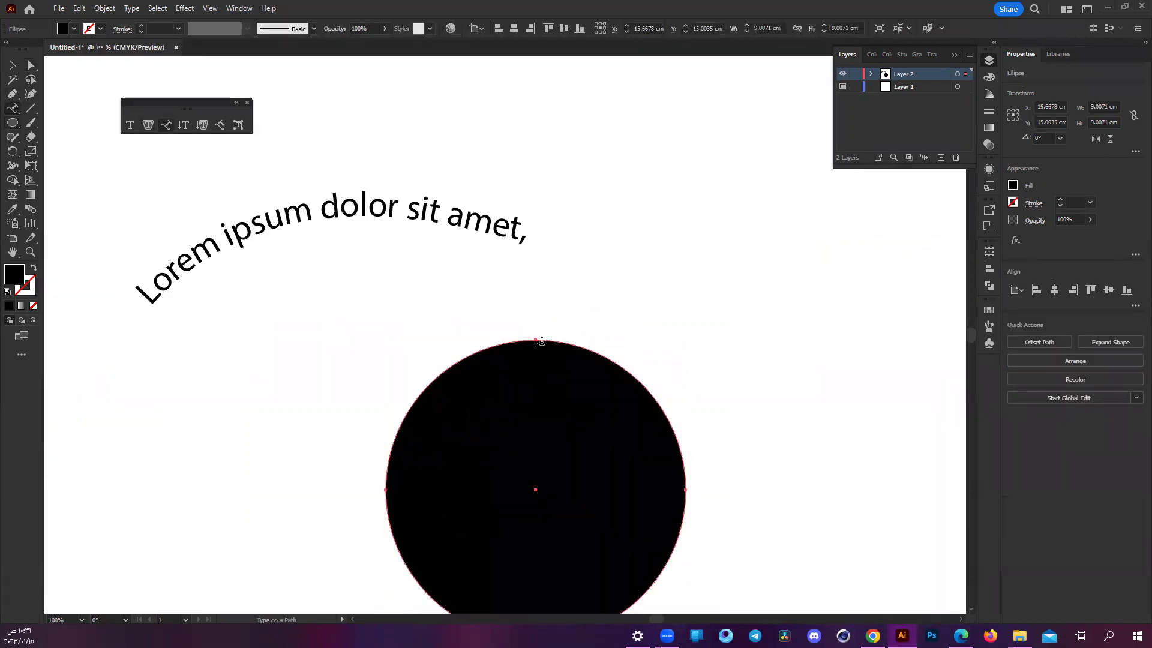
{"action": "left_click", "coordinate": [522, 348]}
{"action": "left_click", "coordinate": [683, 327]}
{"action": "key", "text": "ctrl+plus"}
{"action": "key", "text": "ctrl+plus"}
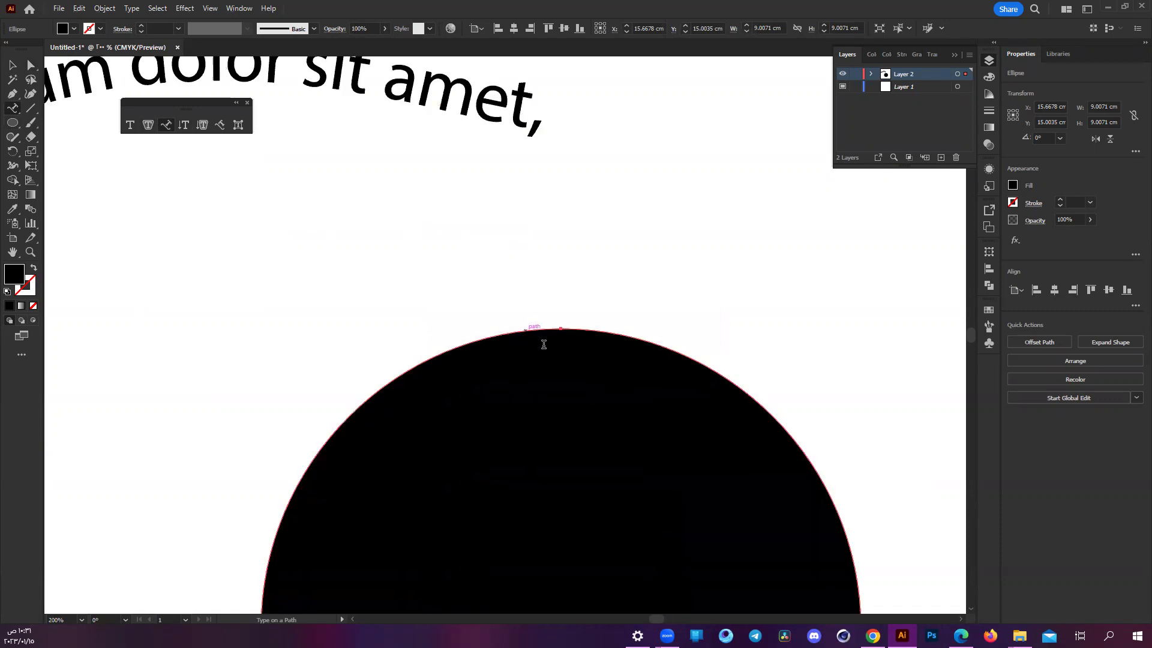
{"action": "left_click", "coordinate": [544, 345]}
{"action": "key", "text": "ctrl+minus"}
{"action": "key", "text": "ctrl+minus"}
{"action": "key", "text": "ctrl+plus"}
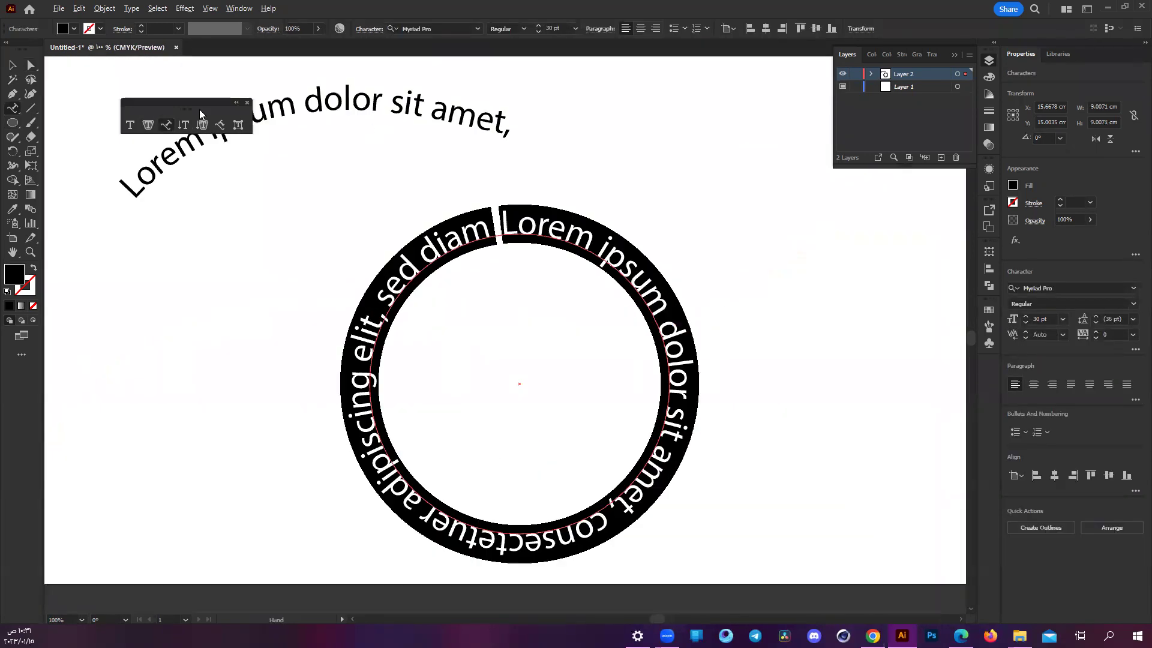
{"action": "left_click", "coordinate": [48, 65]}
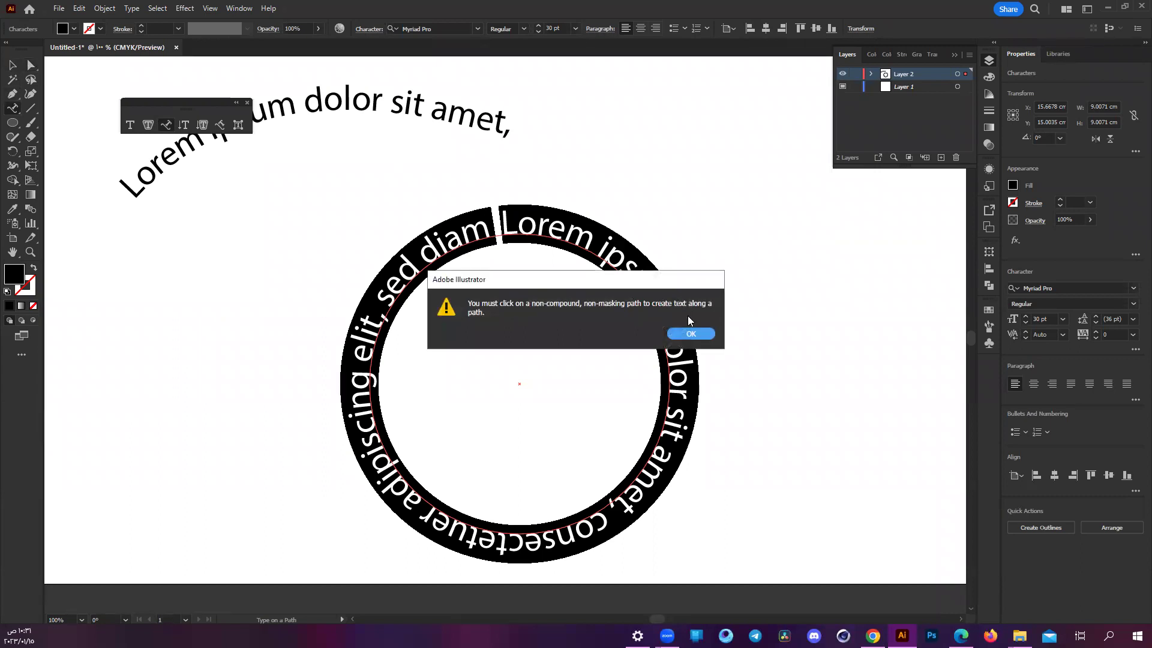
{"action": "left_click", "coordinate": [690, 333]}
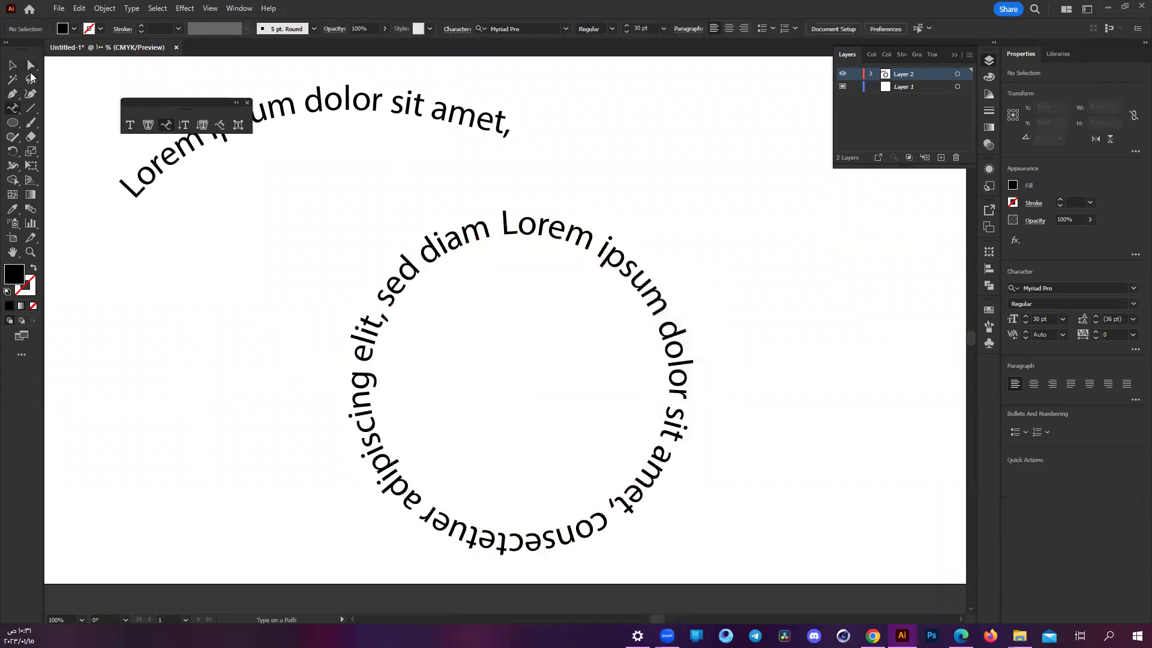
- Rotate and flip the circle text, then draw a smaller black circle inside the ring
{"action": "left_click", "coordinate": [31, 66]}
{"action": "left_click", "coordinate": [540, 237]}
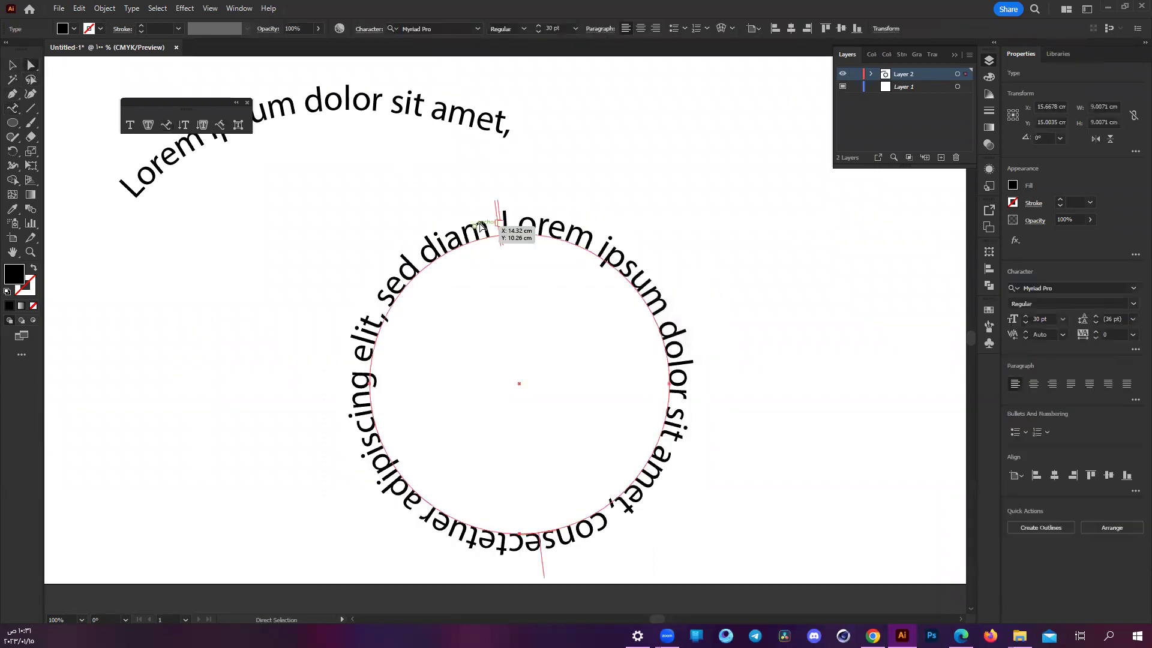
{"action": "key", "text": "t"}
{"action": "left_click_drag", "start_coordinate": [493, 225], "coordinate": [503, 234]}
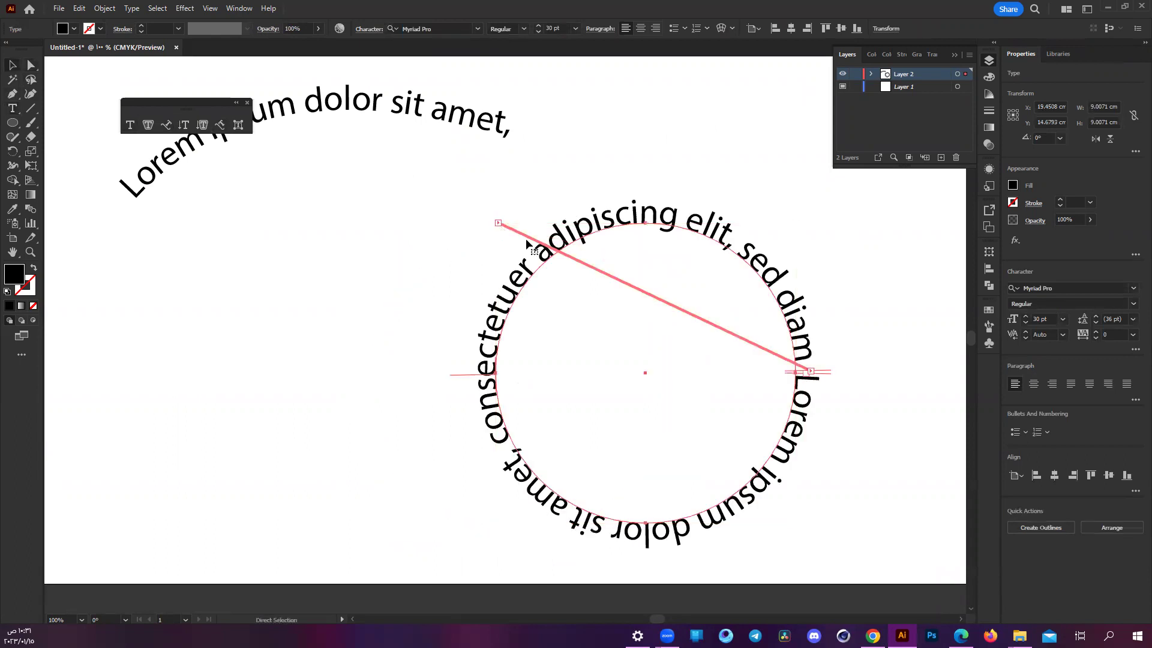
{"action": "key", "text": "a"}
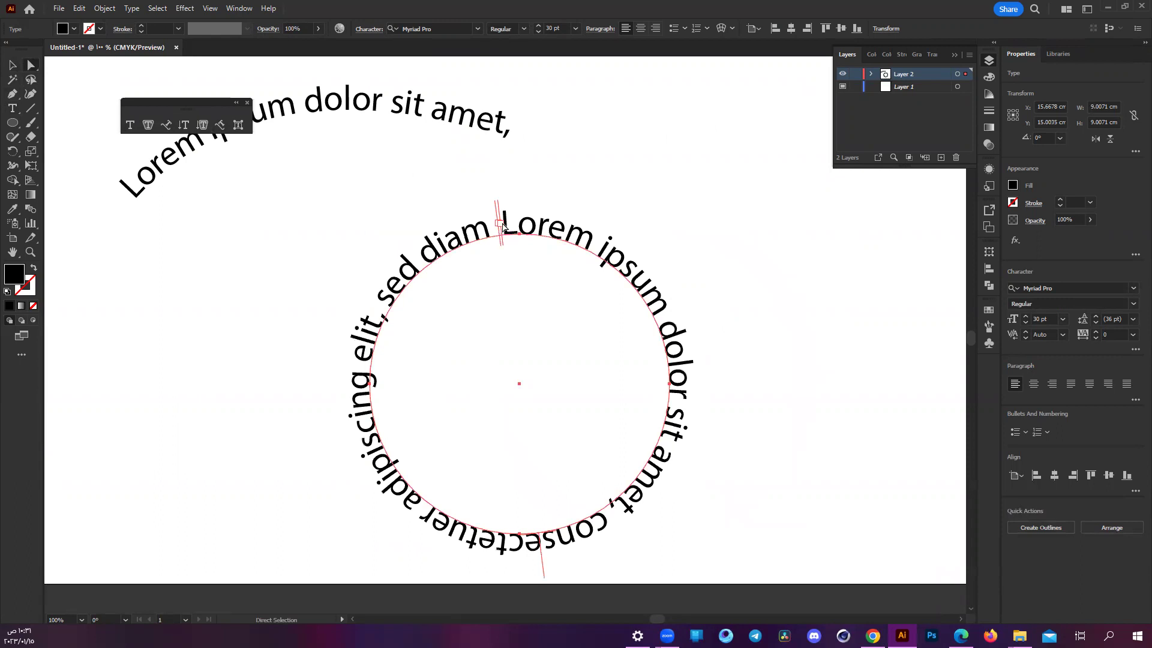
{"action": "left_click_drag", "start_coordinate": [500, 217], "coordinate": [661, 293]}
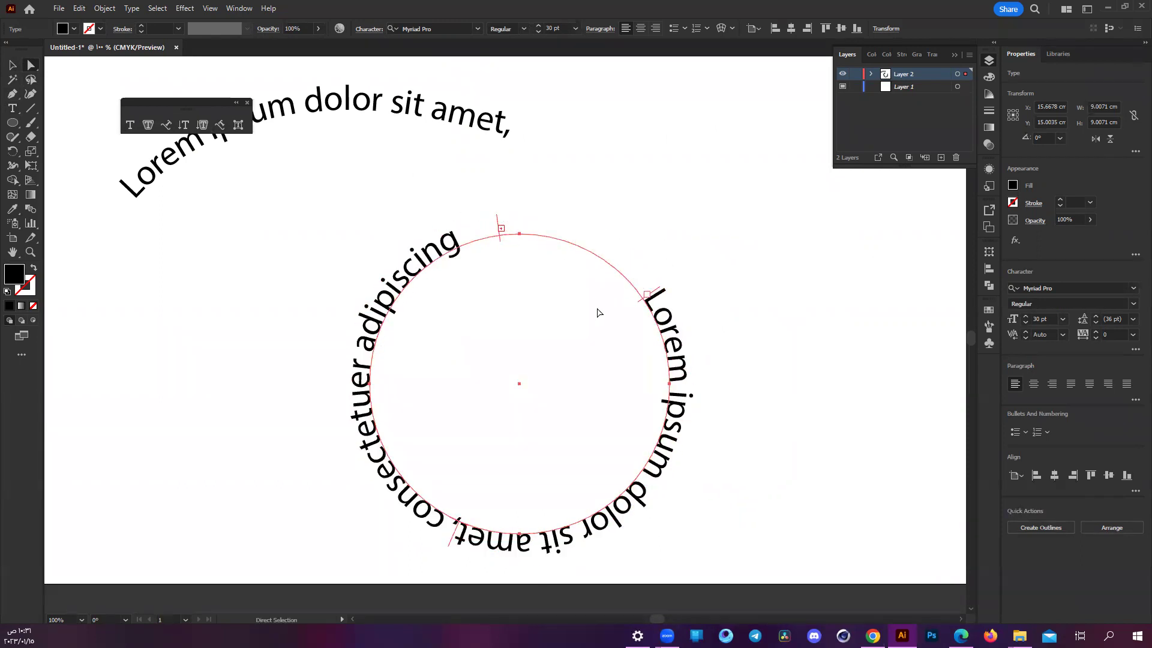
{"action": "left_click_drag", "start_coordinate": [453, 546], "coordinate": [510, 512]}
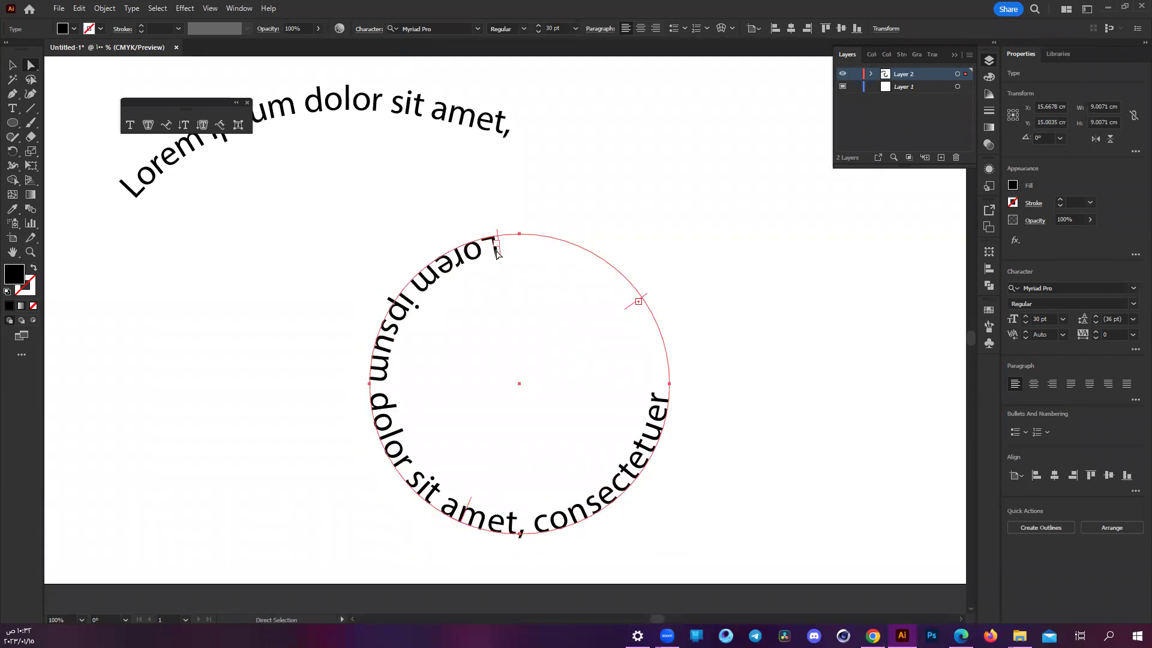
{"action": "mouse_move", "coordinate": [498, 246]}
{"action": "left_mouse_down"}
{"action": "mouse_move", "coordinate": [510, 240]}
{"action": "mouse_move", "coordinate": [631, 292]}
{"action": "mouse_move", "coordinate": [621, 303]}
{"action": "left_mouse_up"}
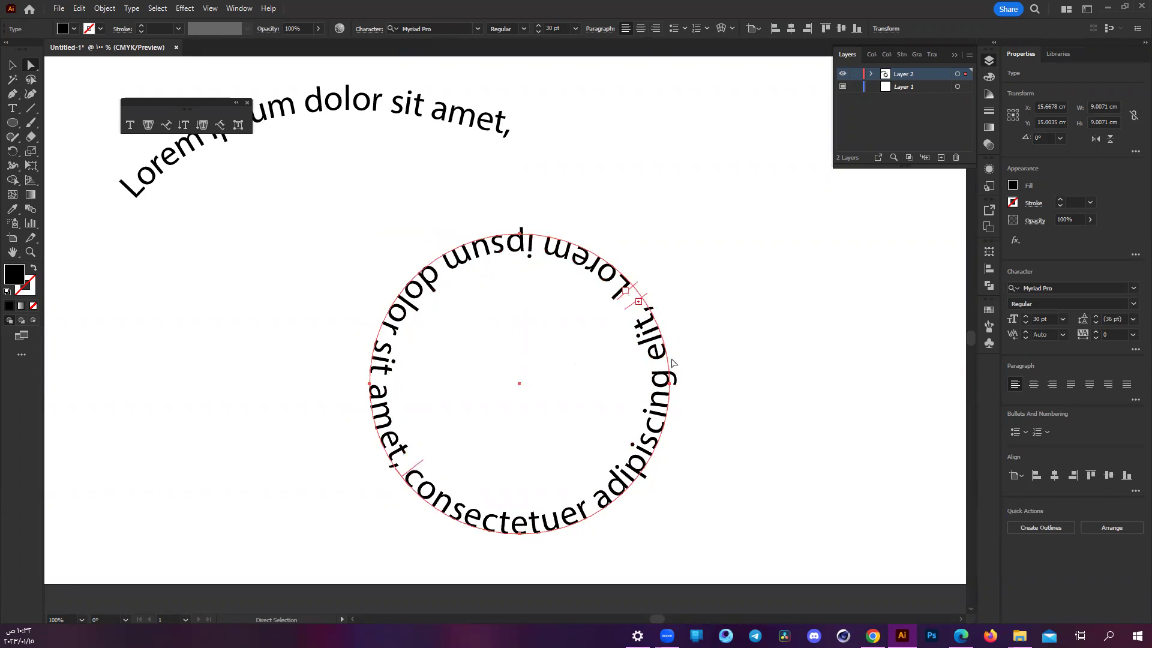
{"action": "left_click", "coordinate": [12, 123]}
{"action": "mouse_move", "coordinate": [462, 315]}
{"action": "left_mouse_down"}
{"action": "mouse_move", "coordinate": [602, 456]}
{"action": "mouse_move", "coordinate": [631, 430]}
{"action": "left_mouse_up"}
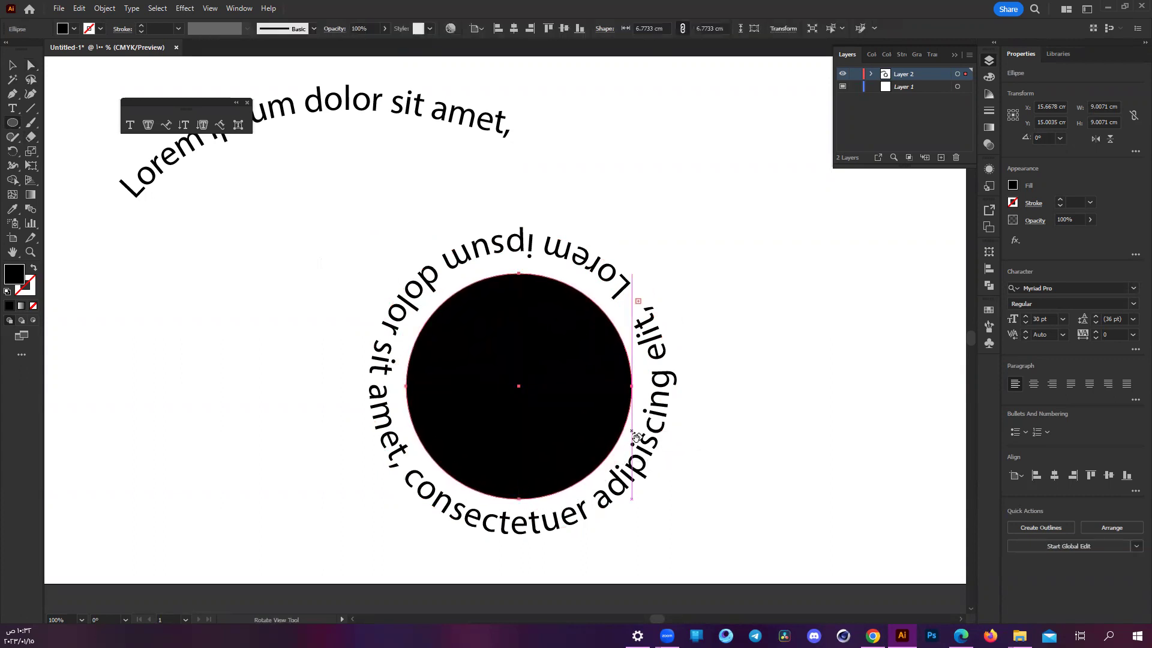
- Wrap placeholder text around the inner circle, flip it inside, and draw a black centre circle
{"action": "left_click", "coordinate": [12, 109]}
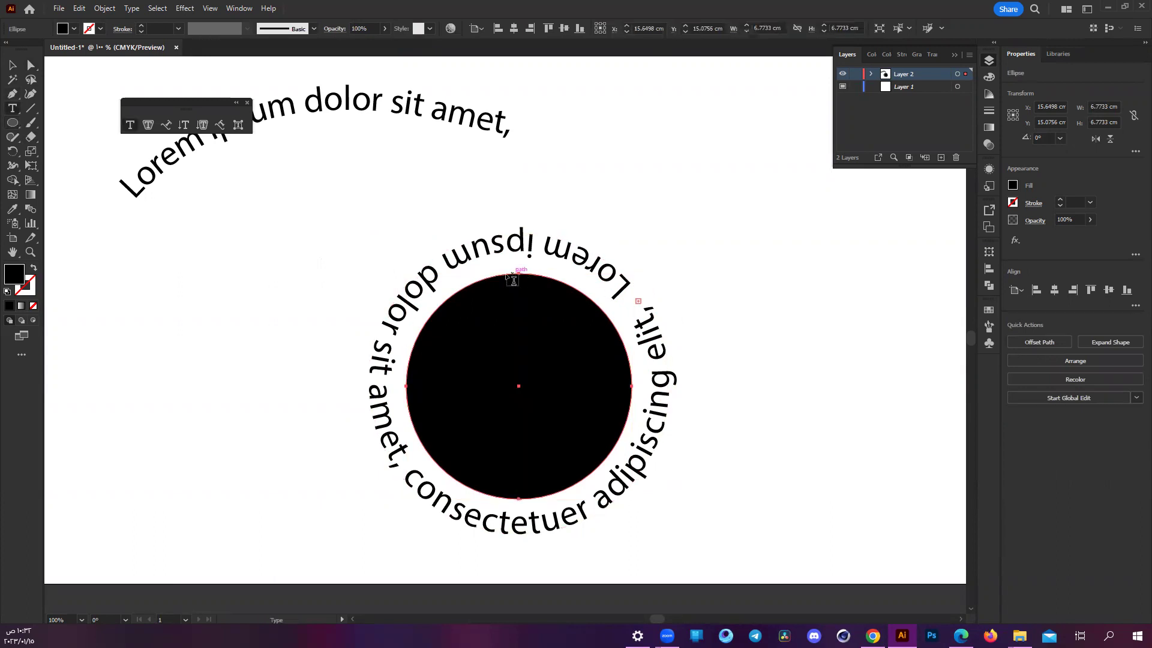
{"action": "key", "text": "alt"}
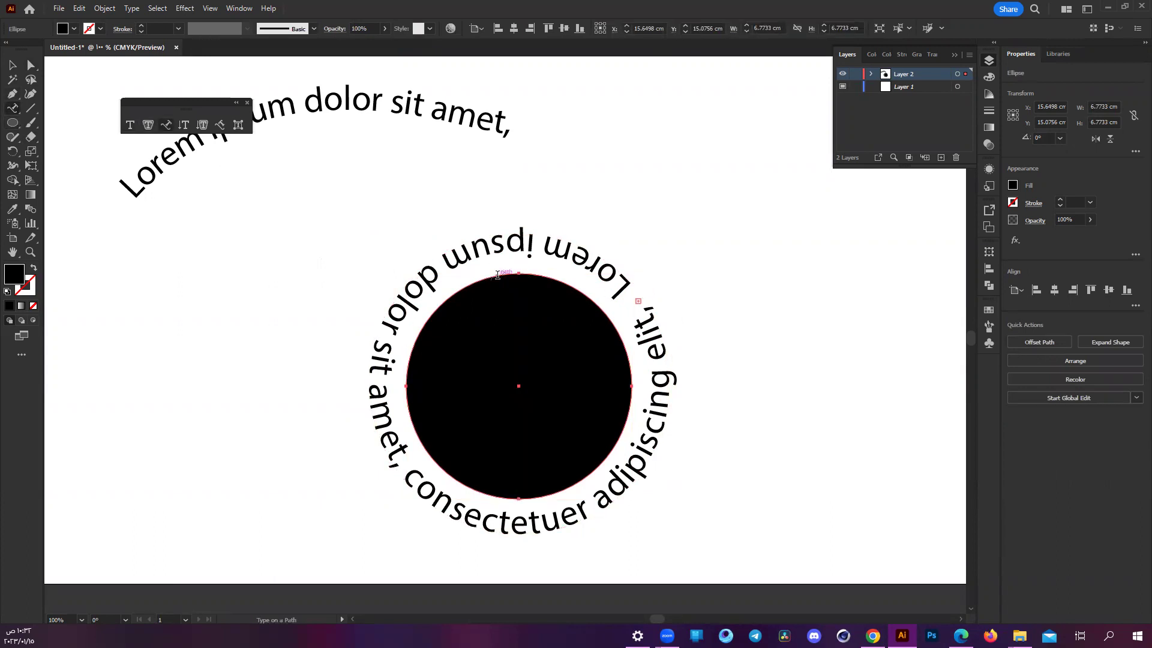
{"action": "left_click", "coordinate": [496, 273]}
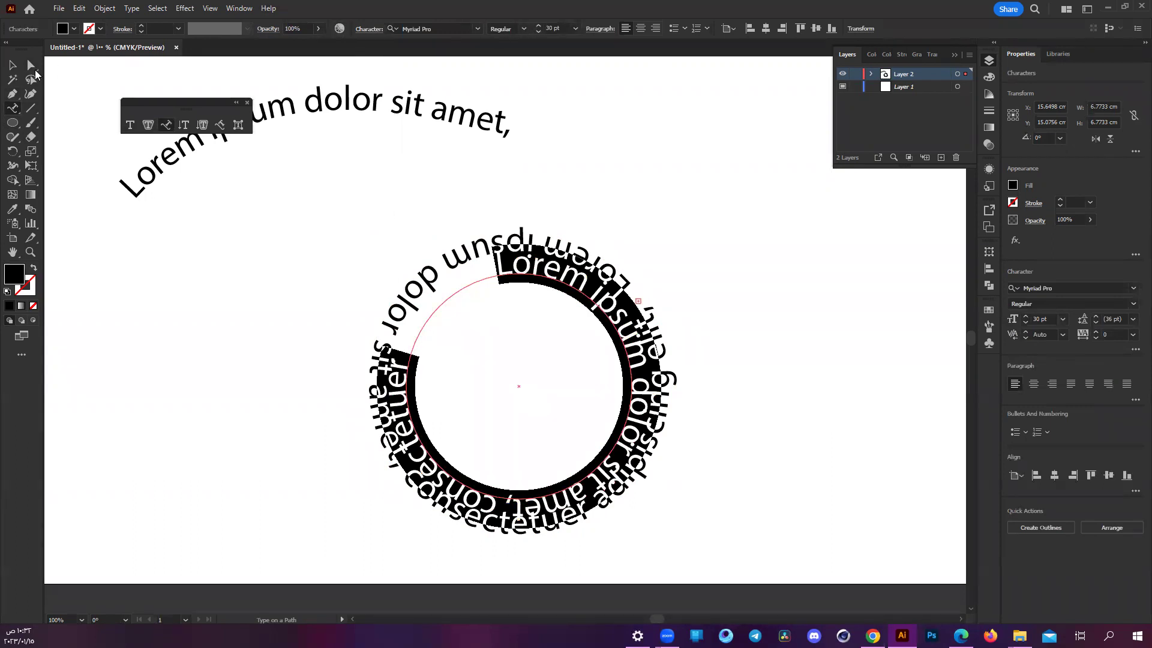
{"action": "key", "text": "Escape"}
{"action": "scroll", "coordinate": [533, 294], "scroll_direction": "up", "scroll_amount": 1}
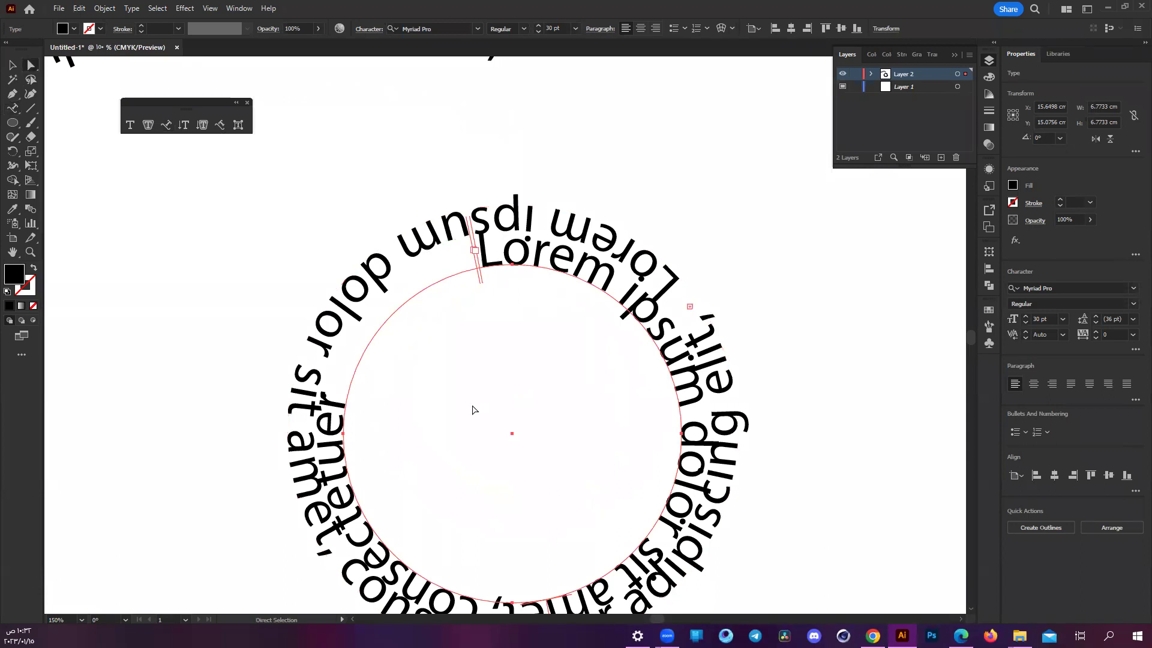
{"action": "scroll", "coordinate": [477, 414], "scroll_direction": "down", "scroll_amount": 1}
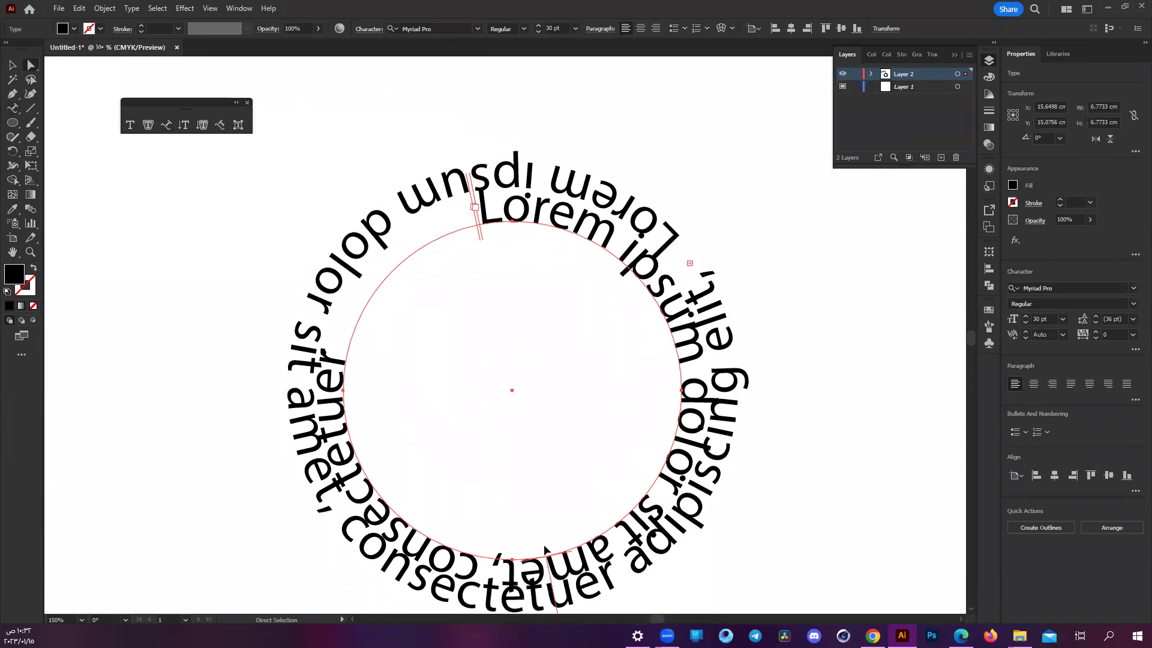
{"action": "left_click_drag", "start_coordinate": [555, 575], "coordinate": [543, 546]}
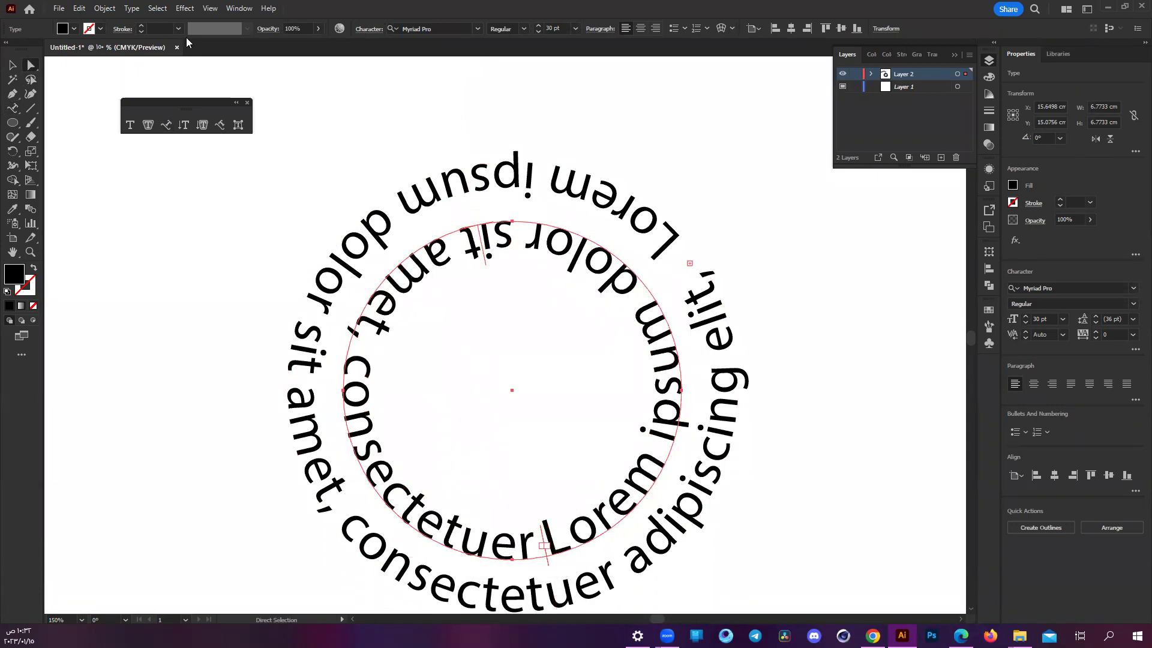
{"action": "left_click", "coordinate": [13, 123]}
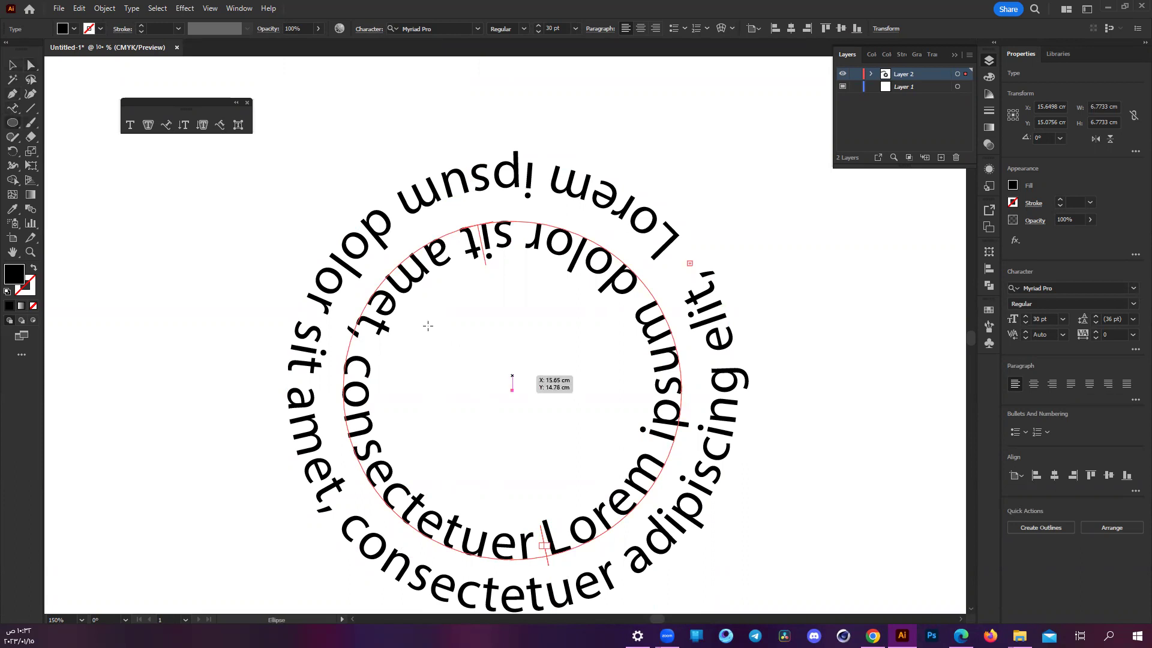
{"action": "left_click_drag", "start_coordinate": [423, 310], "coordinate": [623, 477]}
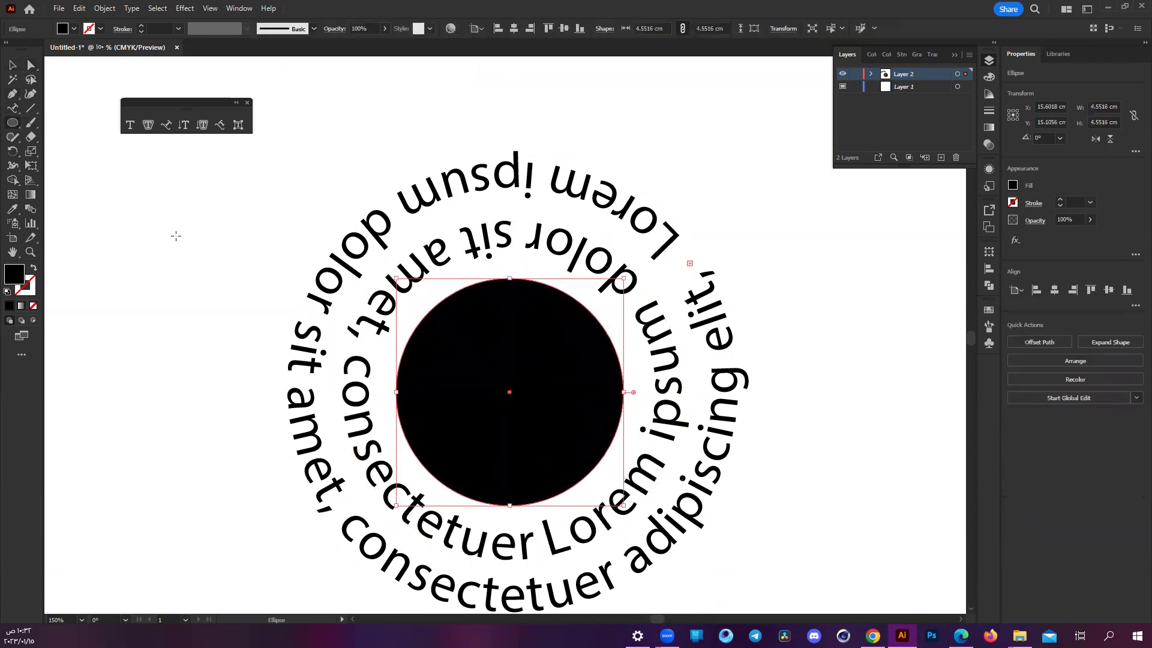
- Fill the black circle with Lorem ipsum area text and shrink it from 30 pt to 18 pt
{"action": "left_click", "coordinate": [148, 128]}
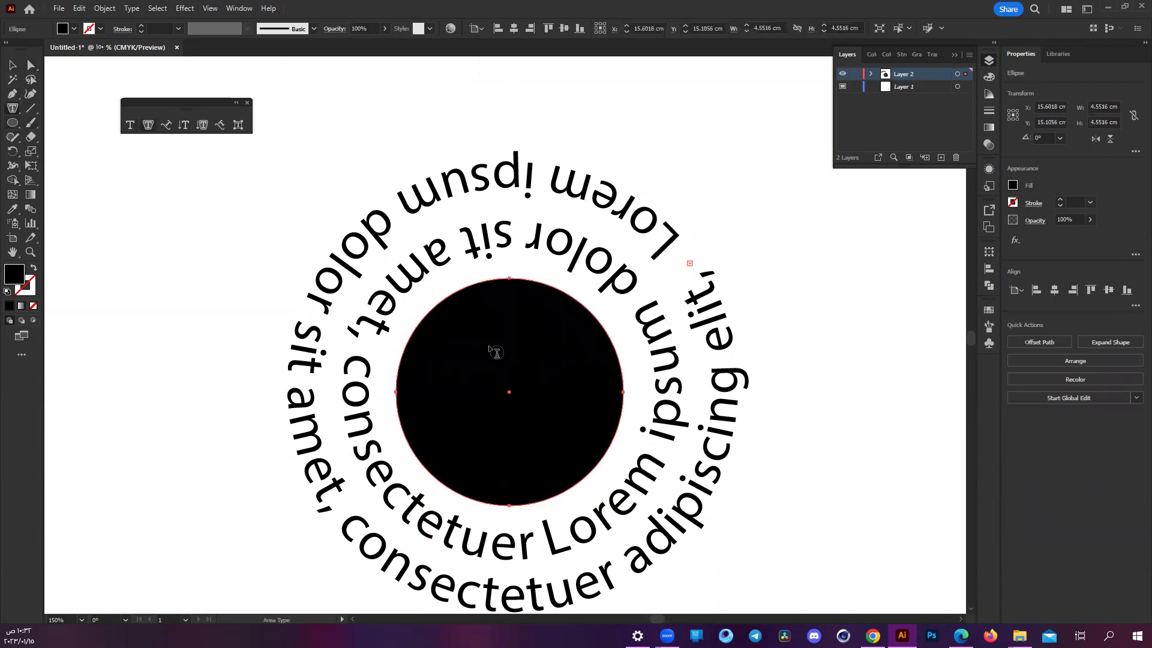
{"action": "left_click", "coordinate": [480, 302]}
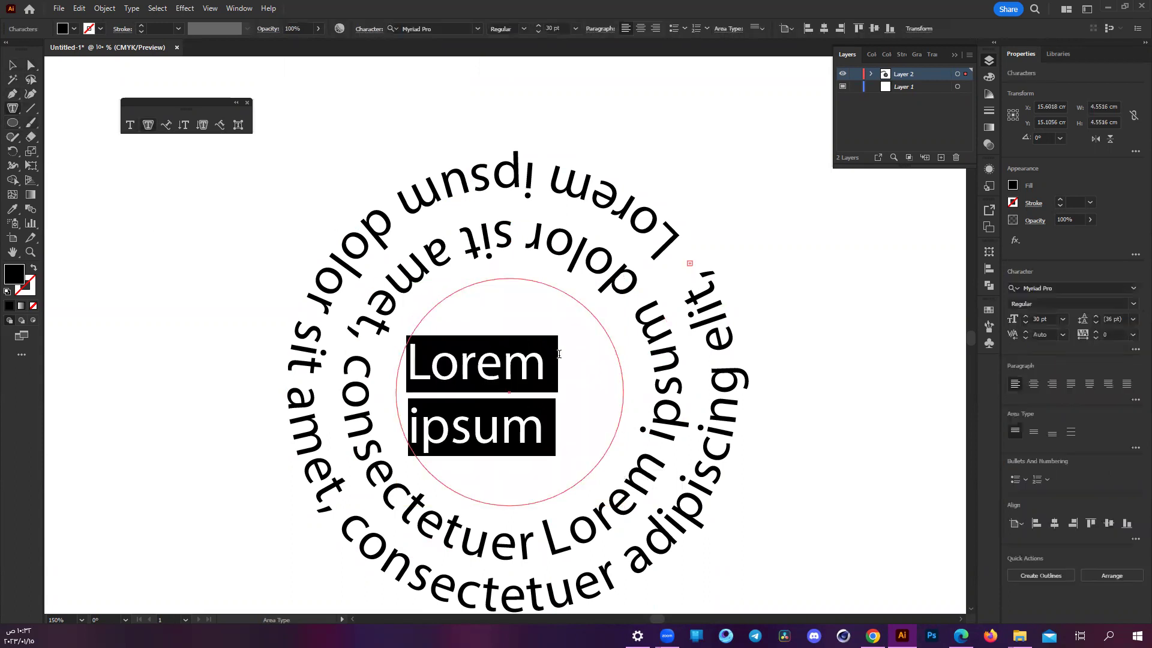
{"action": "left_click", "coordinate": [539, 32]}
{"action": "left_click", "coordinate": [540, 31]}
{"action": "left_click", "coordinate": [540, 31]}
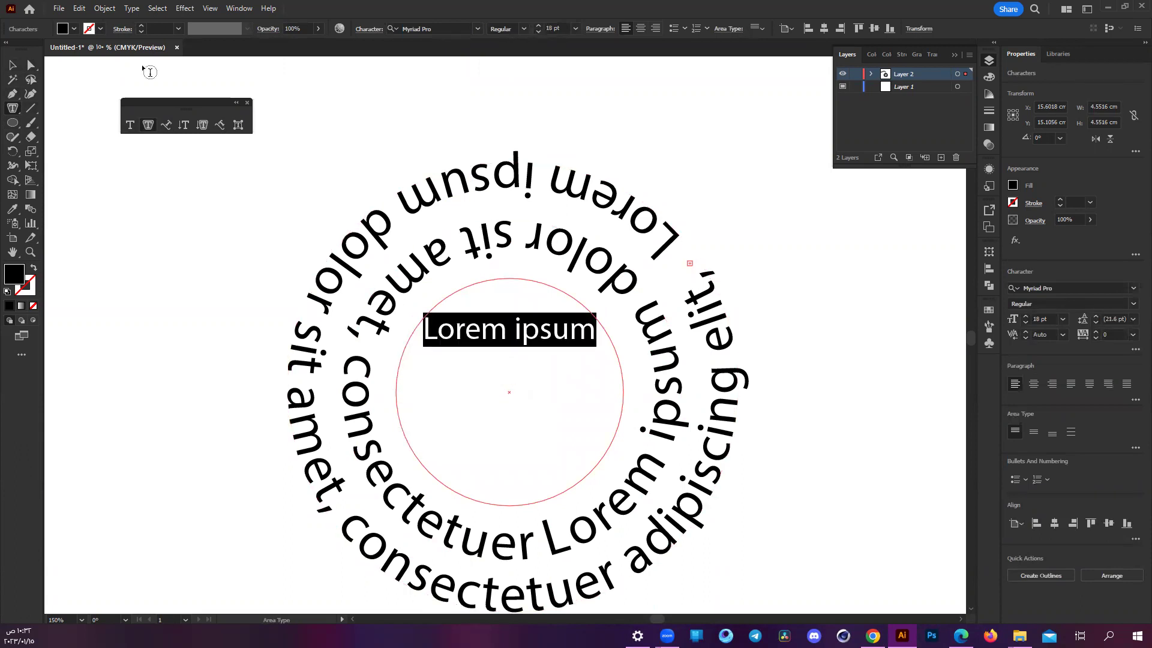
{"action": "left_click", "coordinate": [32, 65]}
{"action": "left_click", "coordinate": [543, 389]}
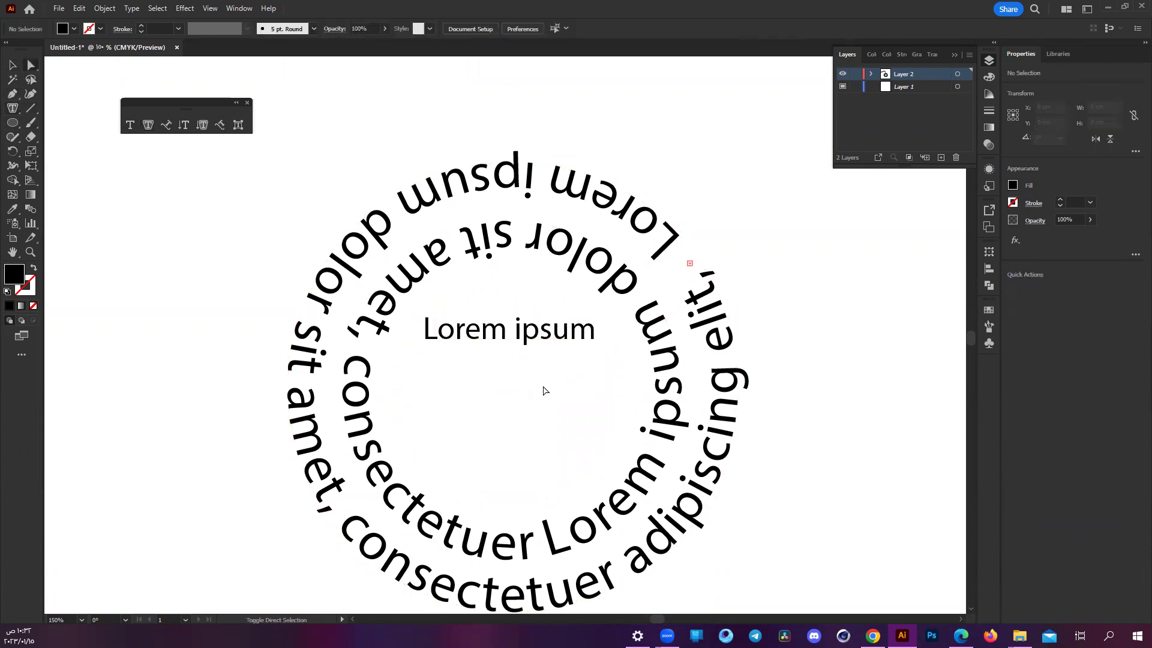
- Move the Lorem ipsum text lower inside the circle and zoom in on the artboard
{"action": "left_click_drag", "start_coordinate": [544, 341], "coordinate": [549, 395]}
{"action": "scroll", "coordinate": [482, 220], "scroll_direction": "down", "scroll_amount": 4}
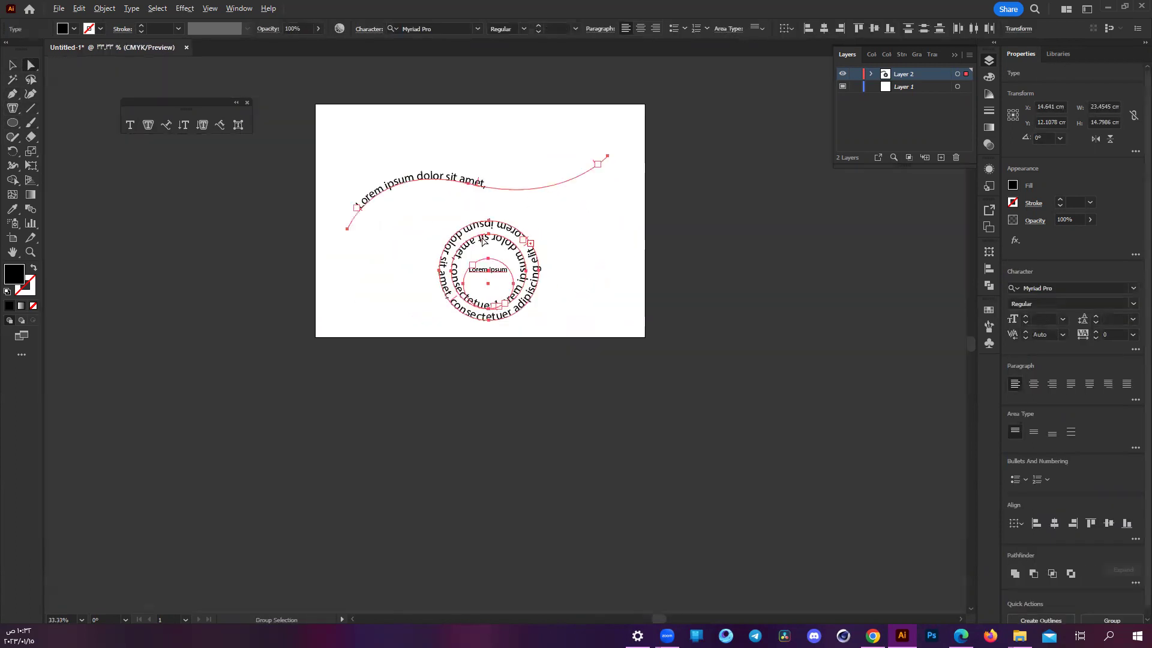
{"action": "key", "text": "ctrl+a"}
{"action": "key", "text": "ctrl+equal"}
{"action": "key", "text": "ctrl+equal"}
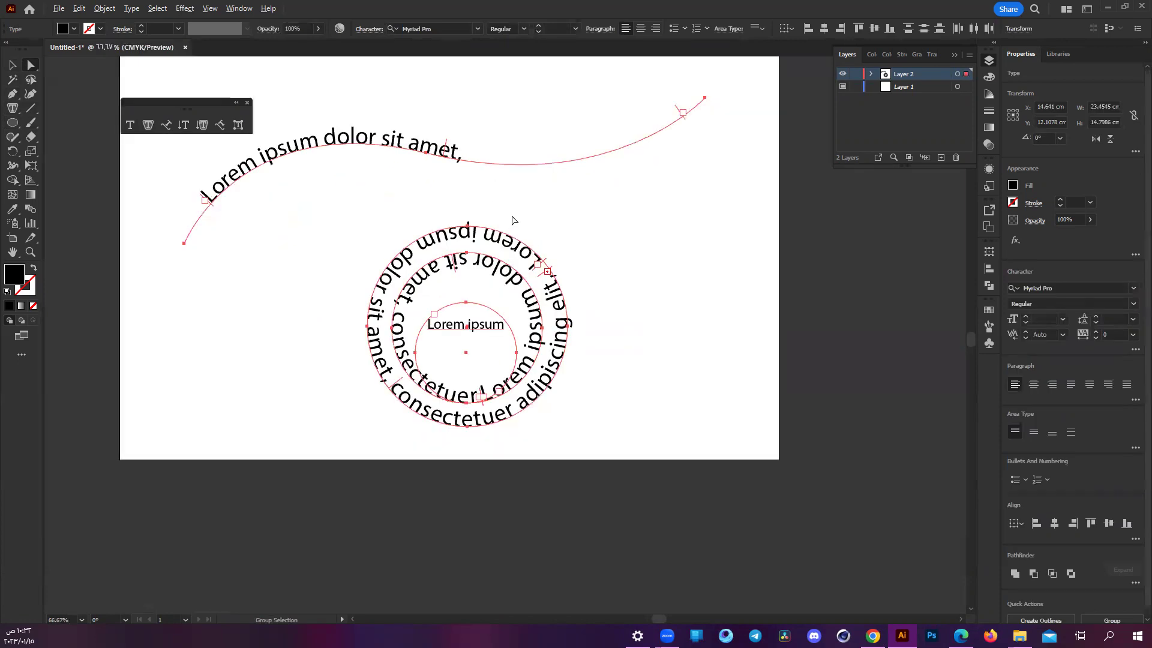
{"action": "key", "text": "ctrl+shift+a"}
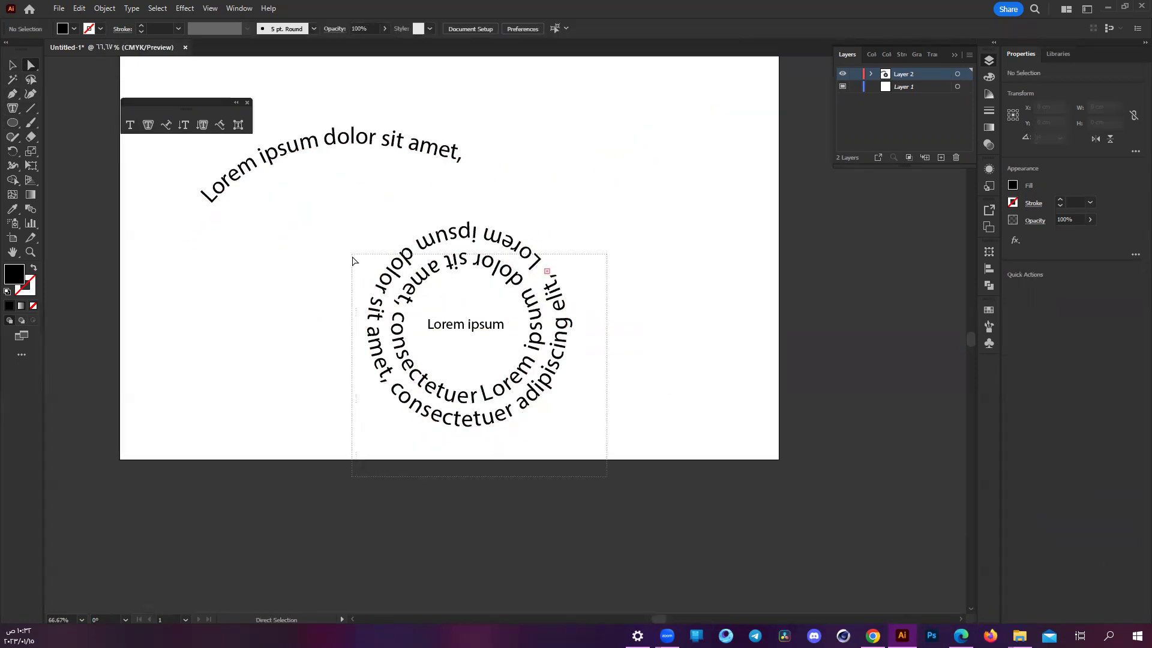
- Centre-align both circular text paths and align them on horizontal and vertical centres
{"action": "left_click_drag", "start_coordinate": [373, 225], "coordinate": [354, 257]}
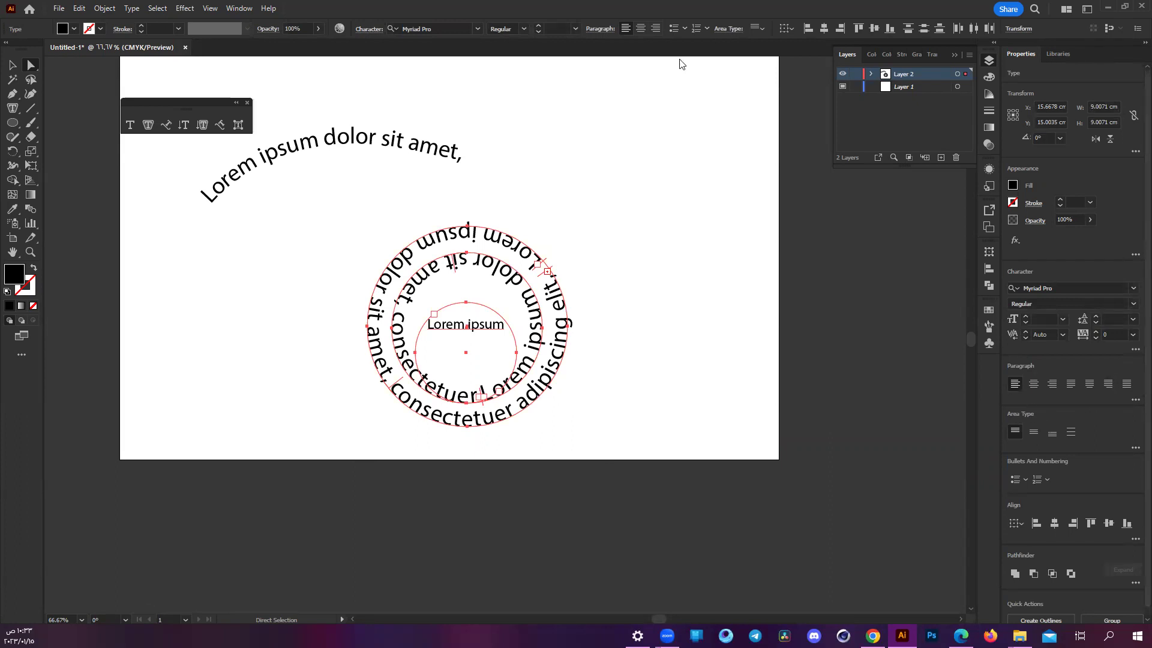
{"action": "left_click", "coordinate": [638, 28]}
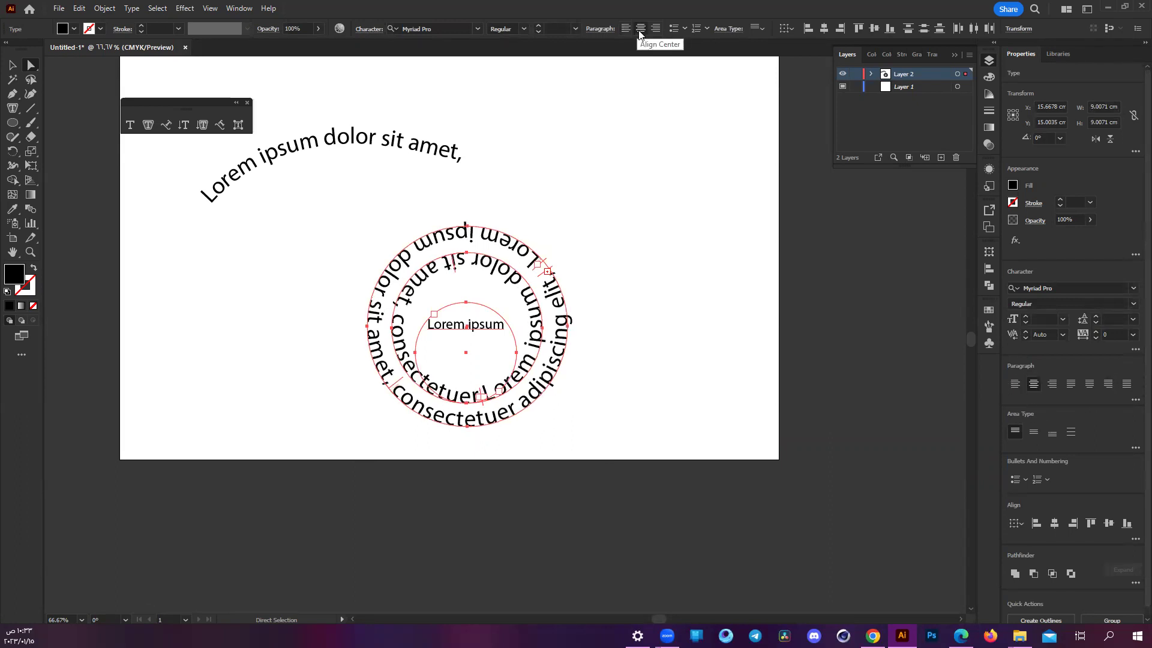
{"action": "left_click", "coordinate": [823, 29]}
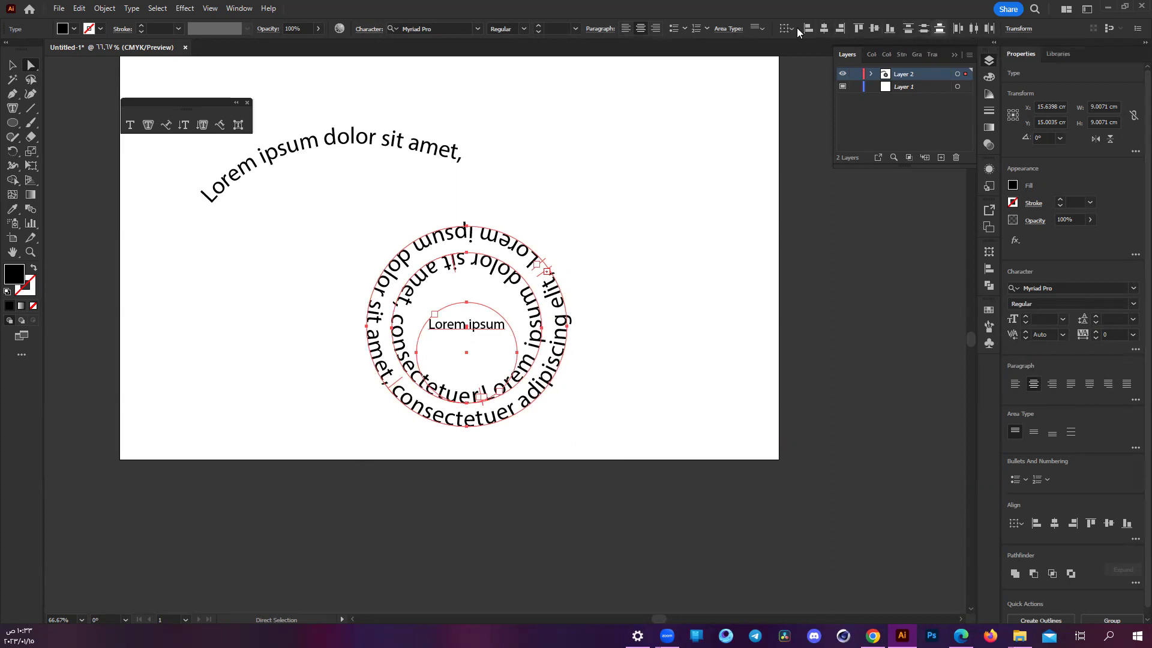
{"action": "left_click", "coordinate": [874, 28]}
{"action": "left_click", "coordinate": [603, 196]}
{"action": "scroll", "coordinate": [642, 298], "scroll_direction": "up", "scroll_amount": 2}
{"action": "left_click", "coordinate": [638, 318]}
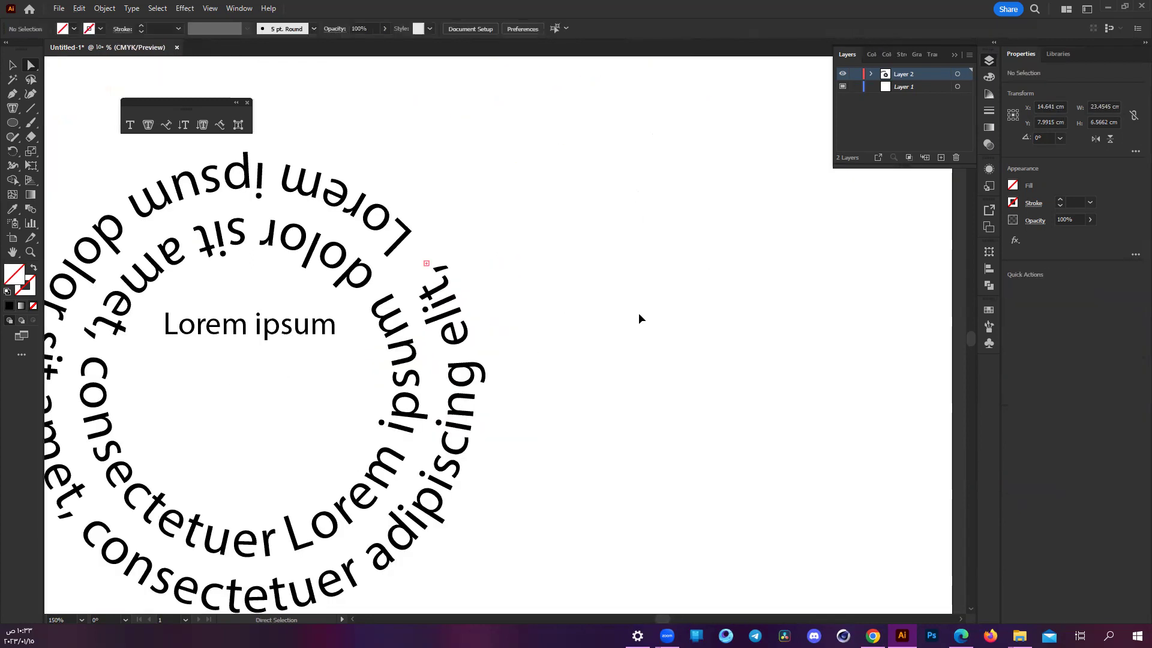
{"action": "scroll", "coordinate": [638, 318], "scroll_direction": "left", "scroll_amount": 3}
{"action": "scroll", "coordinate": [639, 318], "scroll_direction": "left", "scroll_amount": 2}
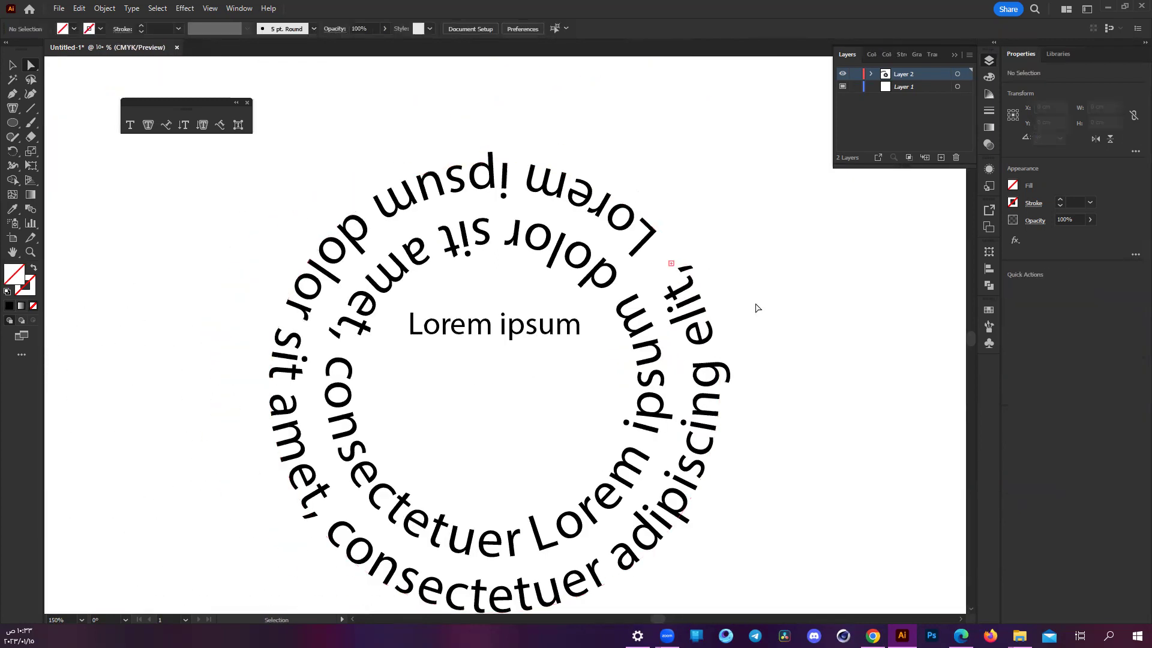
- Drag the inner Lorem ipsum text down to the centre of the circles
{"action": "left_click", "coordinate": [520, 339]}
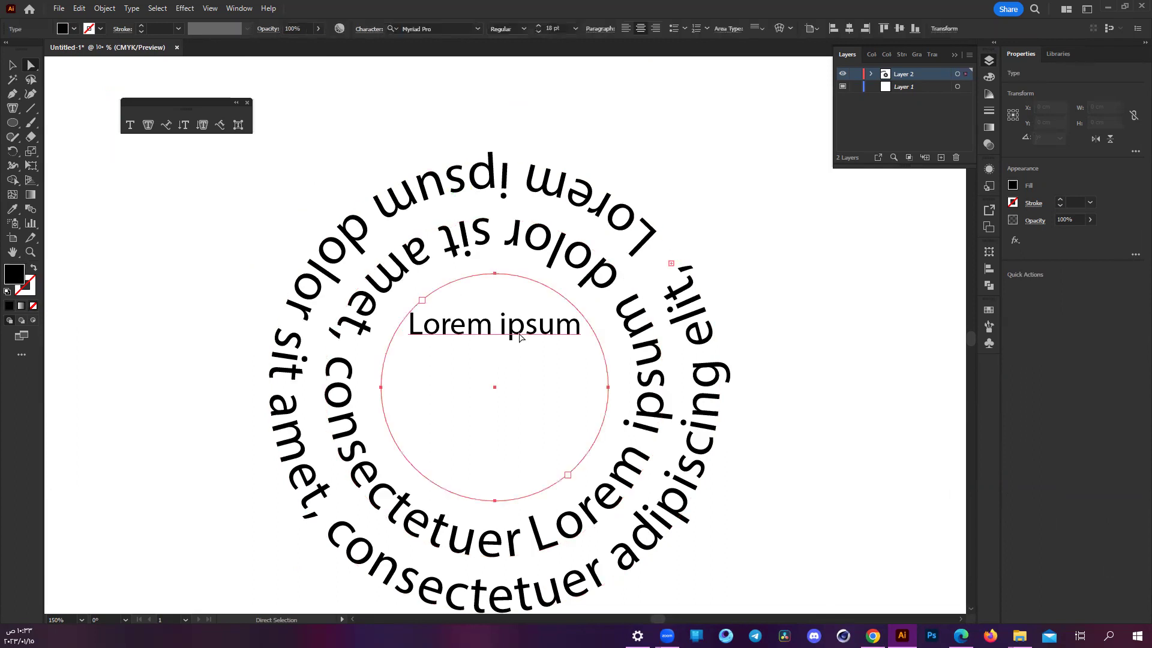
{"action": "left_click_drag", "start_coordinate": [515, 334], "coordinate": [514, 391]}
{"action": "left_click", "coordinate": [247, 250]}
{"action": "key", "text": "ctrl+minus"}
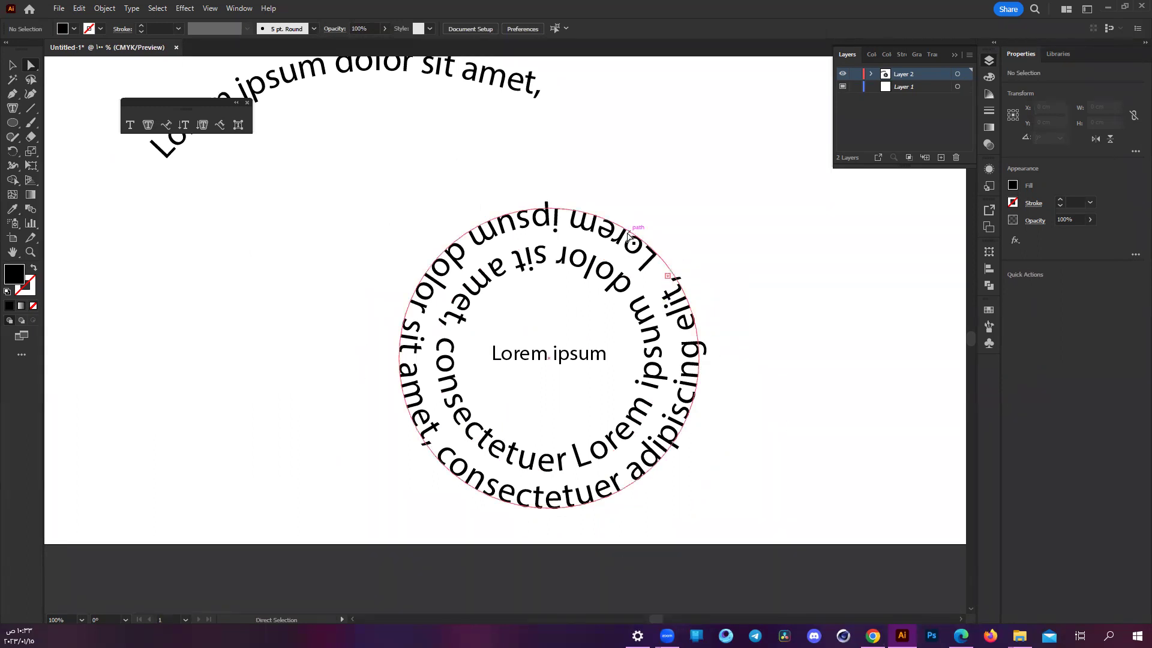
- Hide and reshow the outer circular text in Layer 2, then reselect it
{"action": "left_click", "coordinate": [660, 255]}
{"action": "left_click", "coordinate": [871, 73]}
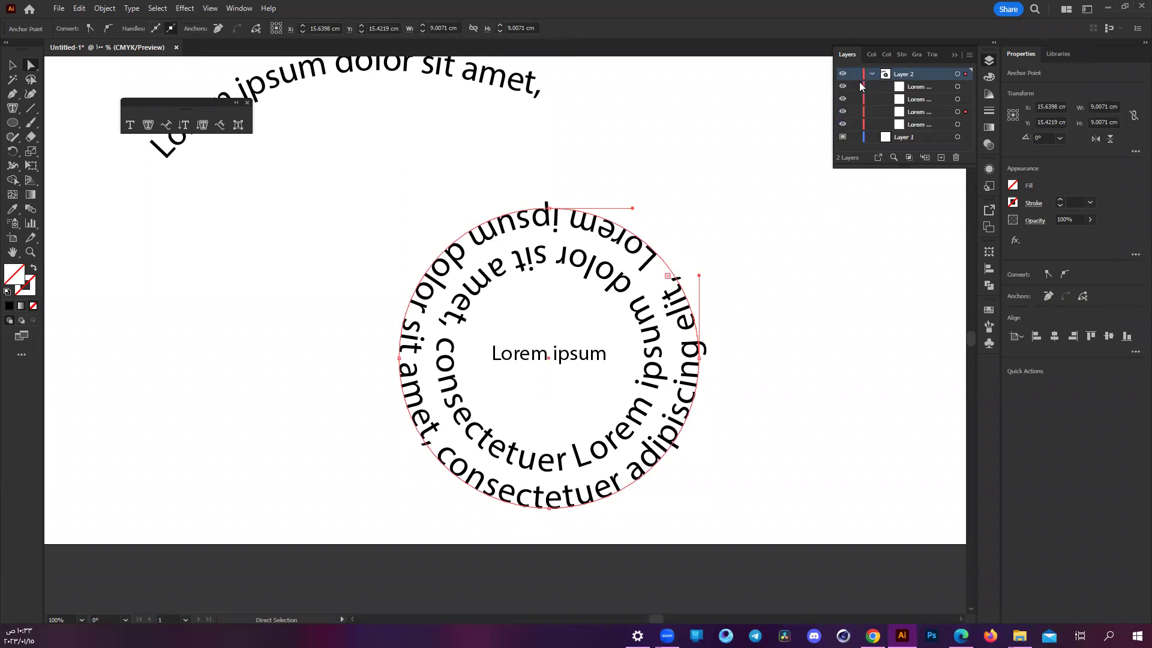
{"action": "left_click", "coordinate": [842, 112]}
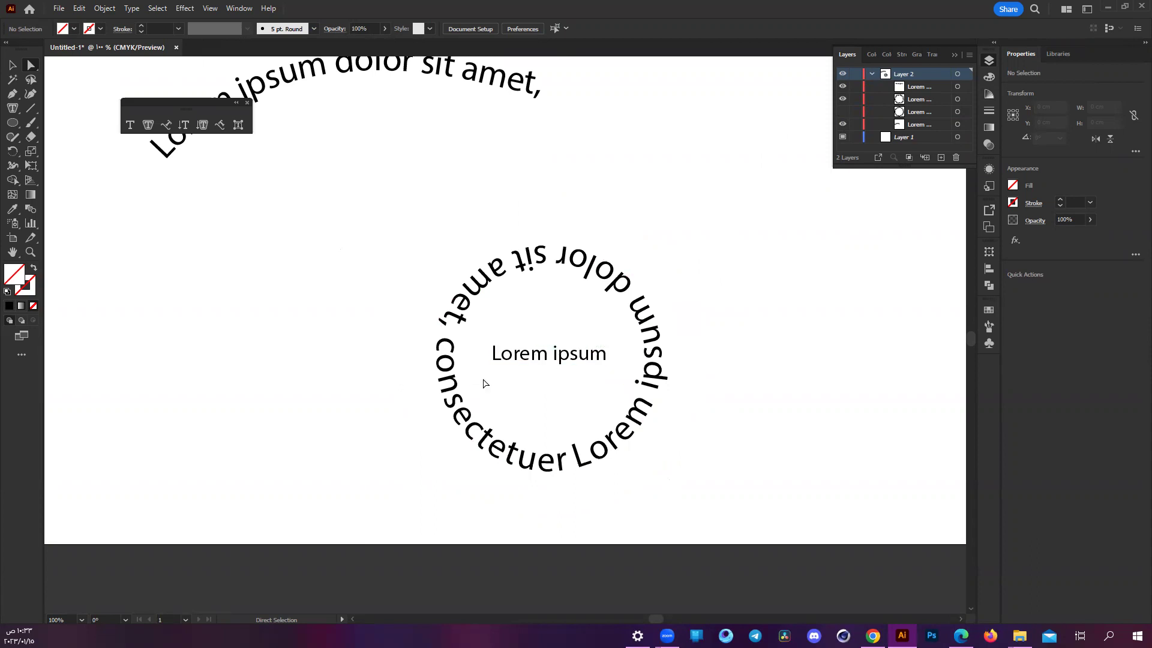
{"action": "left_click", "coordinate": [843, 111]}
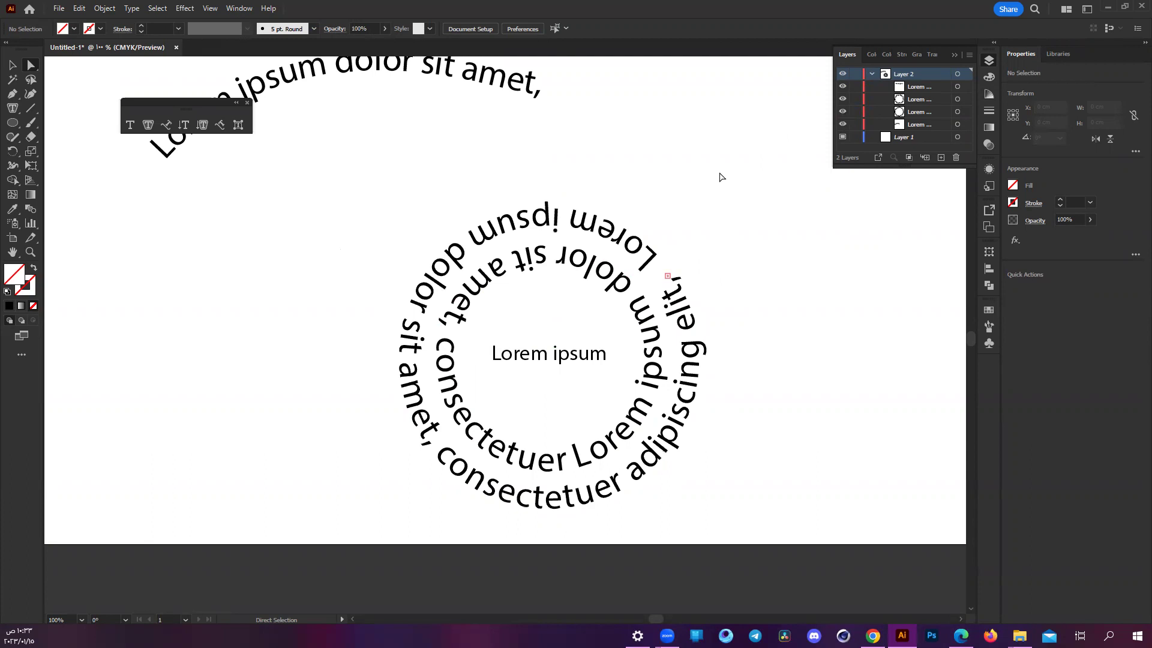
{"action": "left_click", "coordinate": [669, 277]}
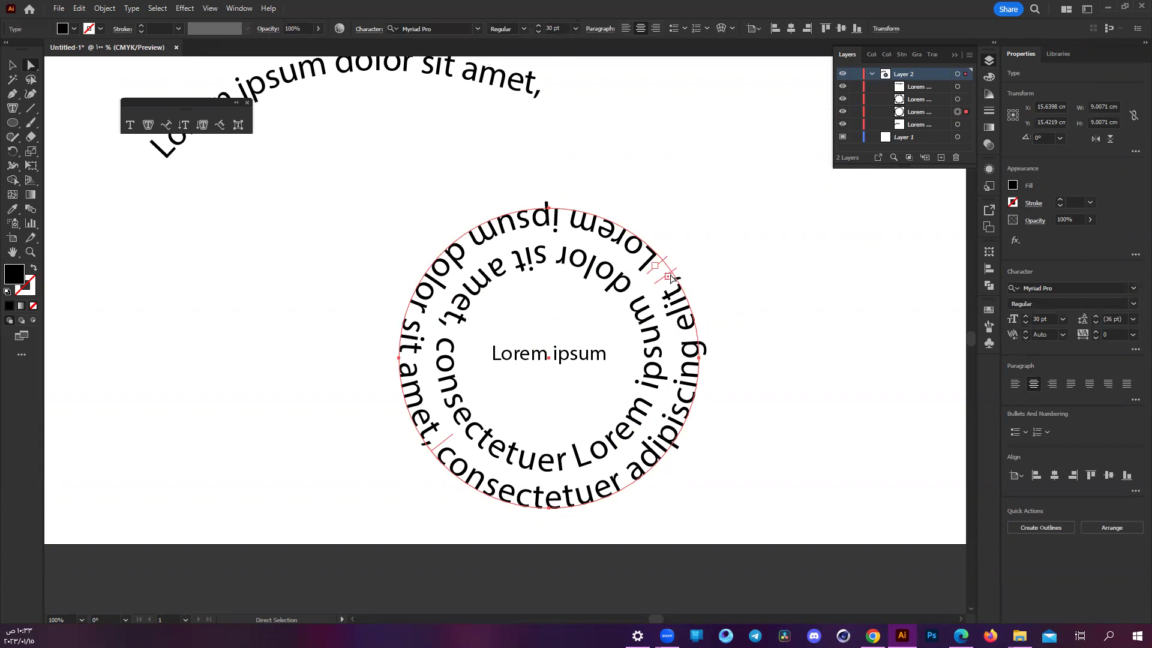
{"action": "key", "text": "t"}
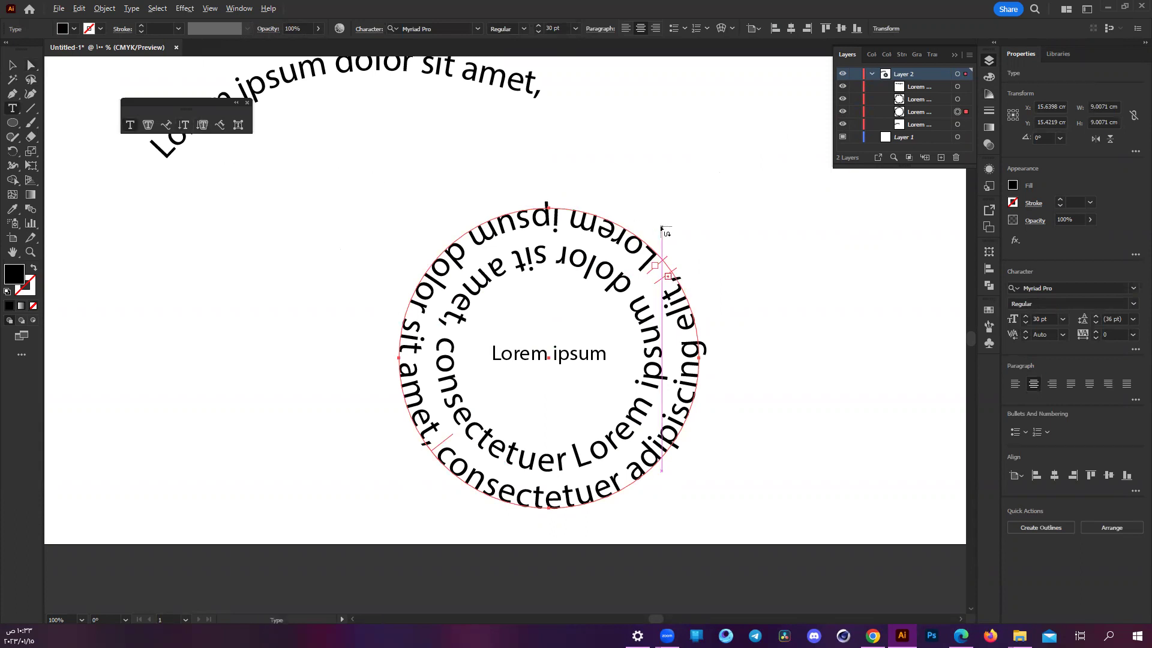
{"action": "key", "text": "ctrl+minus"}
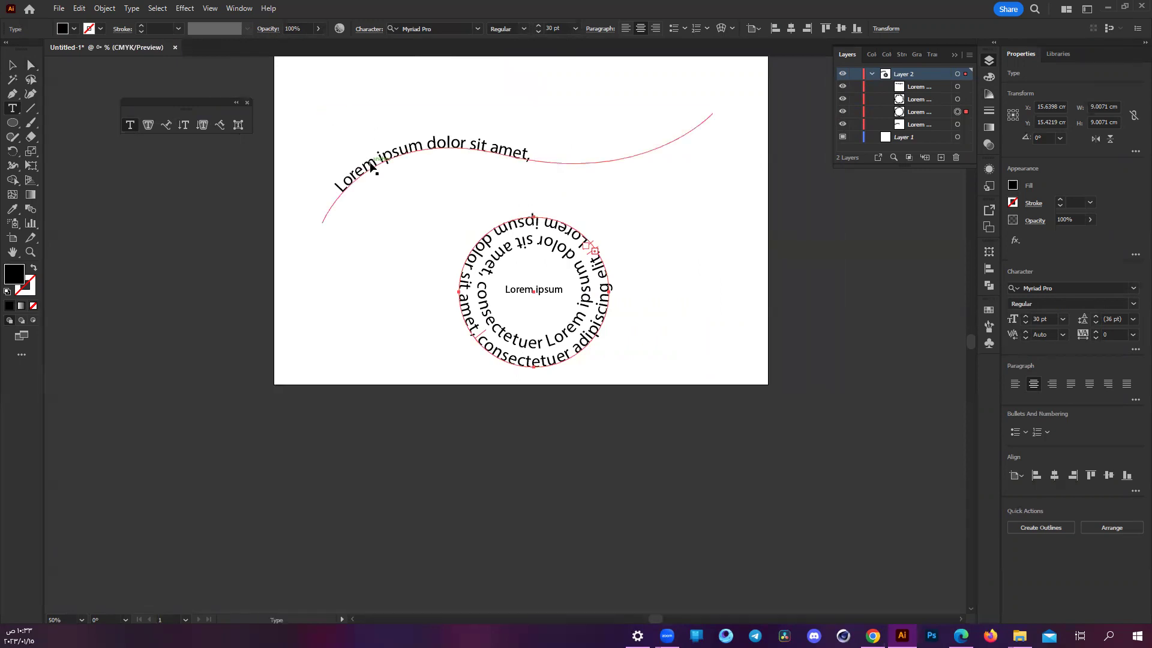
- Select all four text objects and delete them from the artboard
{"action": "key", "text": "v"}
{"action": "left_click_drag", "start_coordinate": [324, 102], "coordinate": [731, 315]}
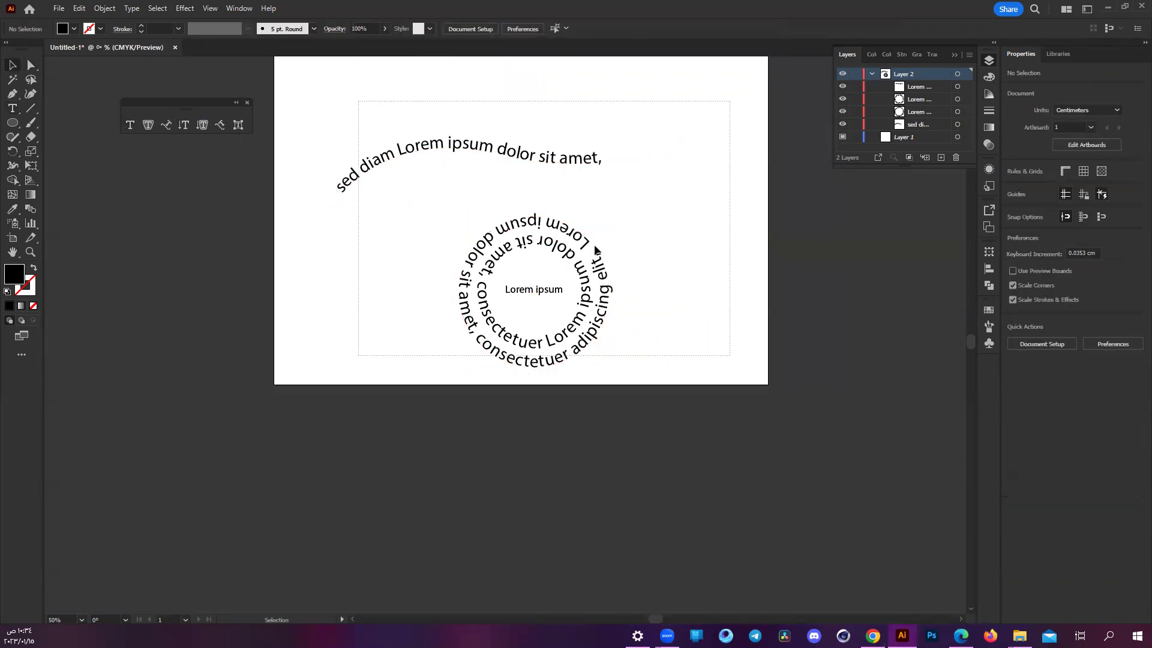
{"action": "key", "text": "Delete"}
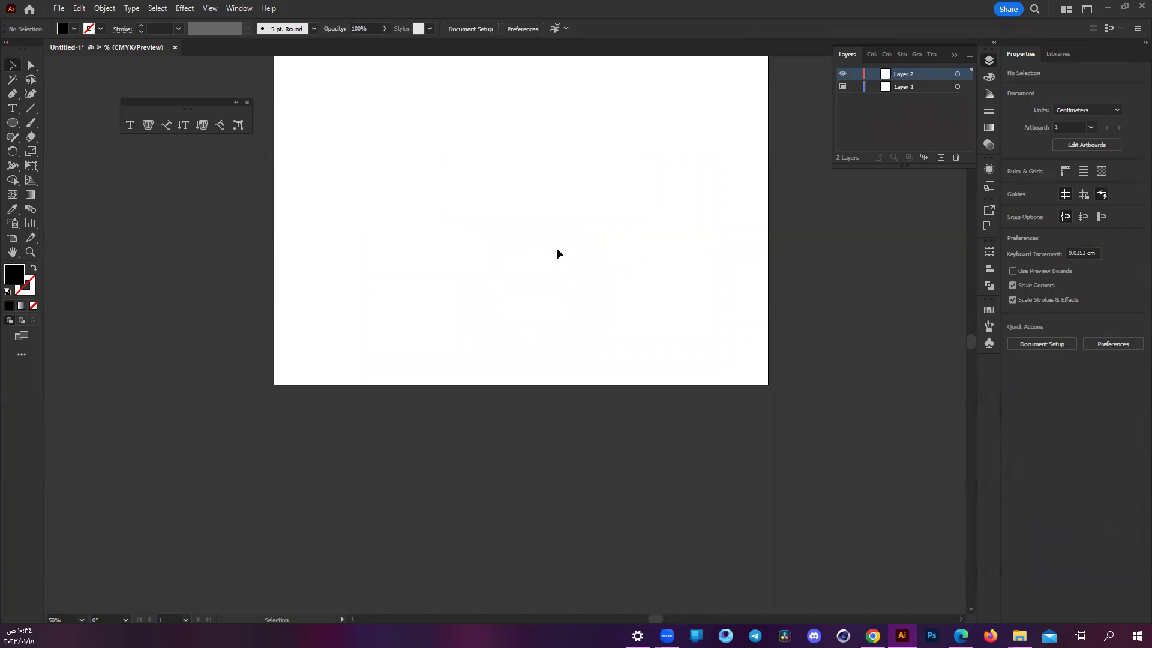
{"action": "scroll", "coordinate": [540, 180], "scroll_direction": "up", "scroll_amount": 3}
{"action": "scroll", "coordinate": [516, 138], "scroll_direction": "right", "scroll_amount": 3}
{"action": "scroll", "coordinate": [503, 156], "scroll_direction": "left", "scroll_amount": 3}
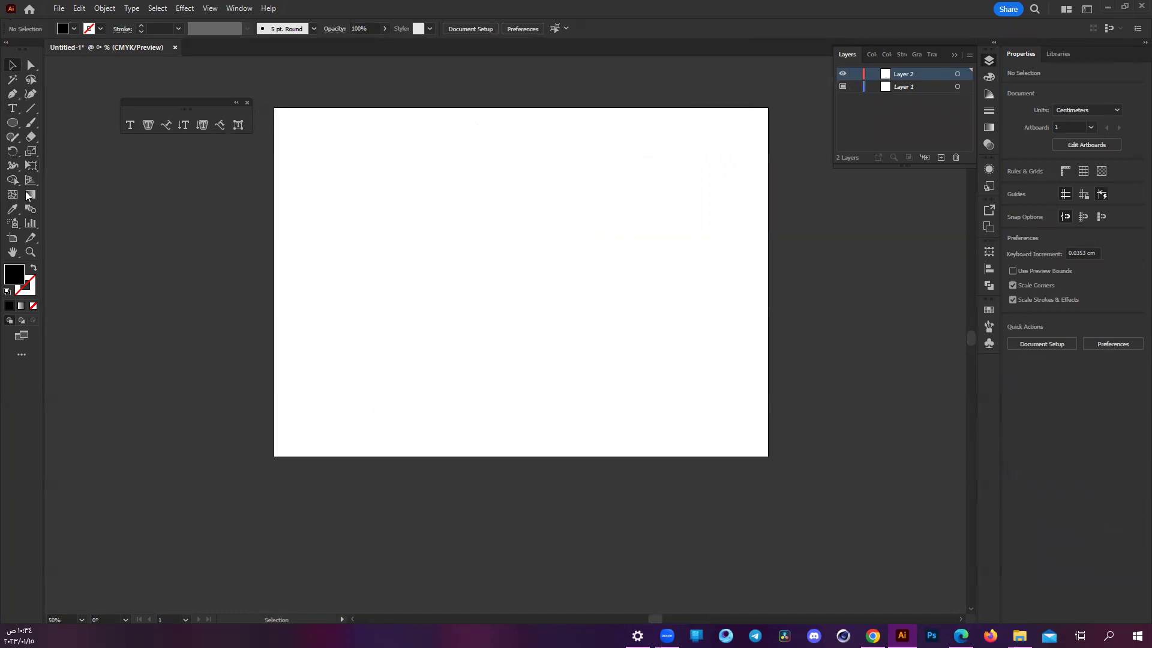
- Show the Character panel from Window > Type, close Layers, and move Character aside
{"action": "left_click", "coordinate": [15, 110]}
{"action": "left_click", "coordinate": [239, 8]}
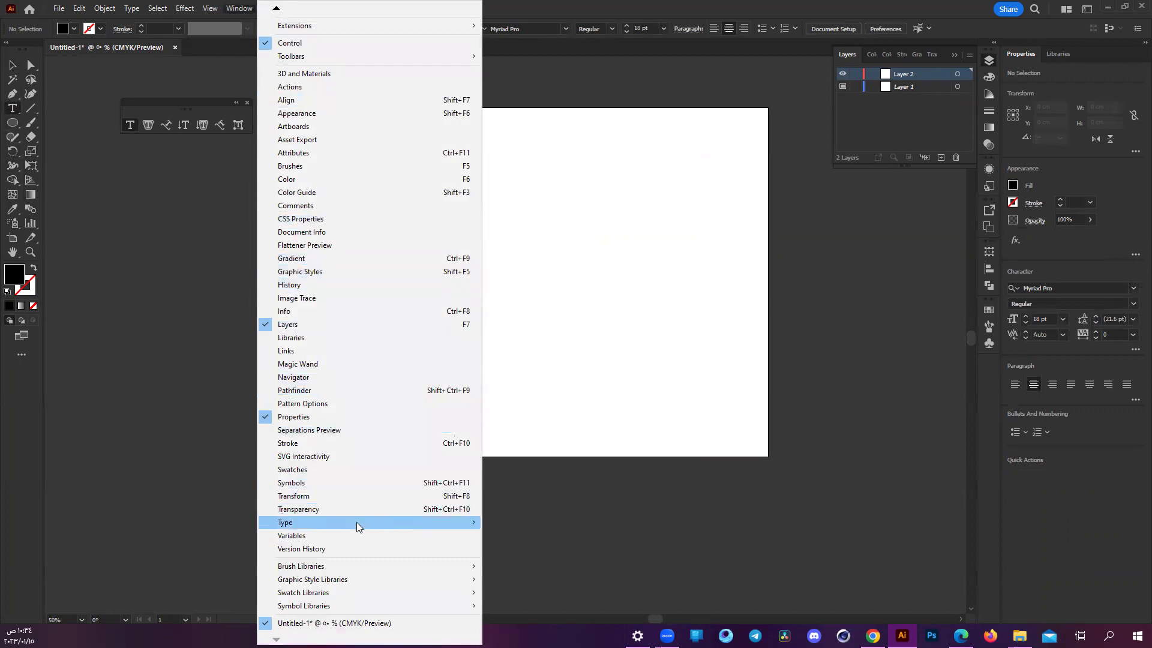
{"action": "mouse_move", "coordinate": [360, 522]}
{"action": "left_click", "coordinate": [138, 522]}
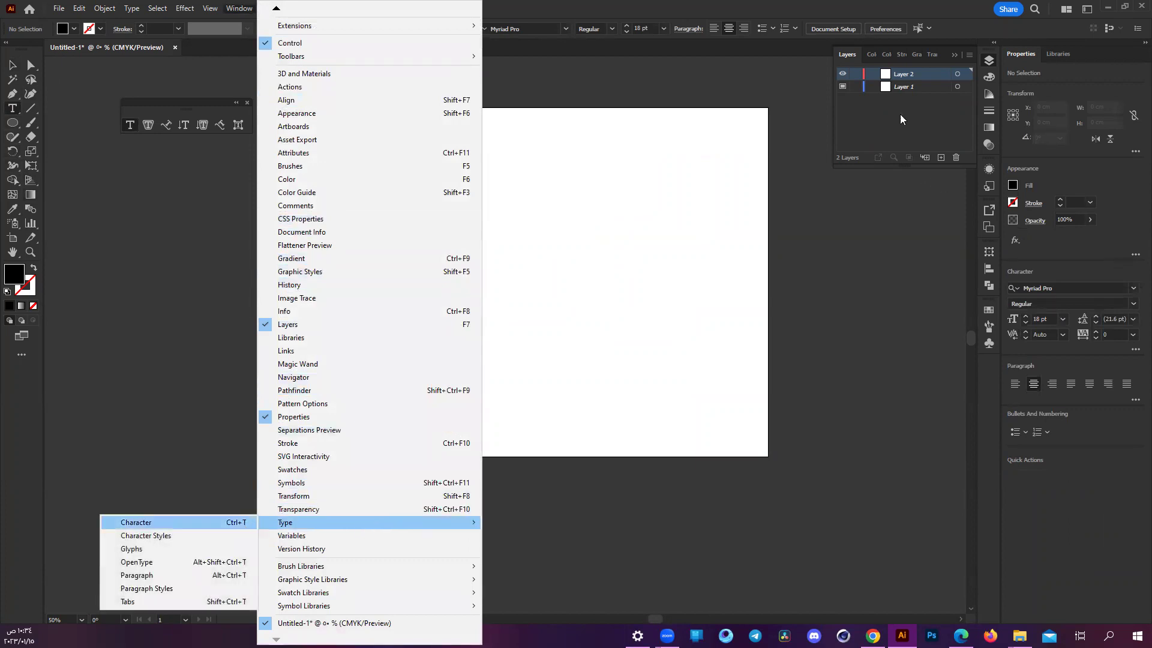
{"action": "left_click", "coordinate": [956, 55]}
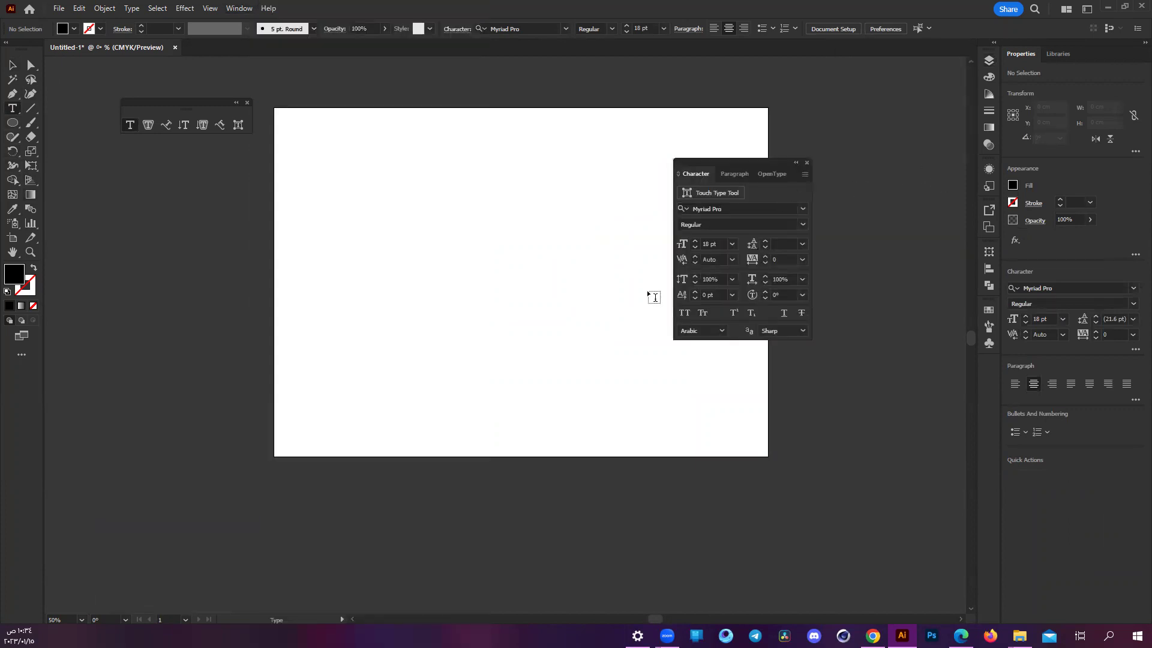
{"action": "left_click", "coordinate": [33, 63]}
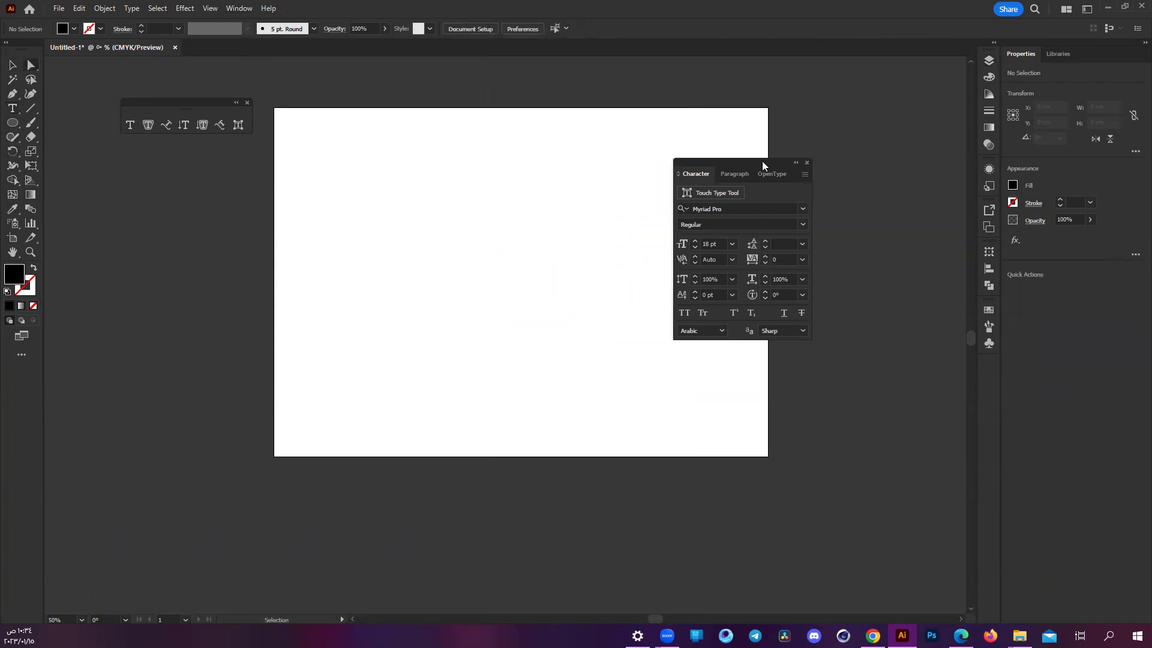
{"action": "left_click_drag", "start_coordinate": [762, 161], "coordinate": [886, 170]}
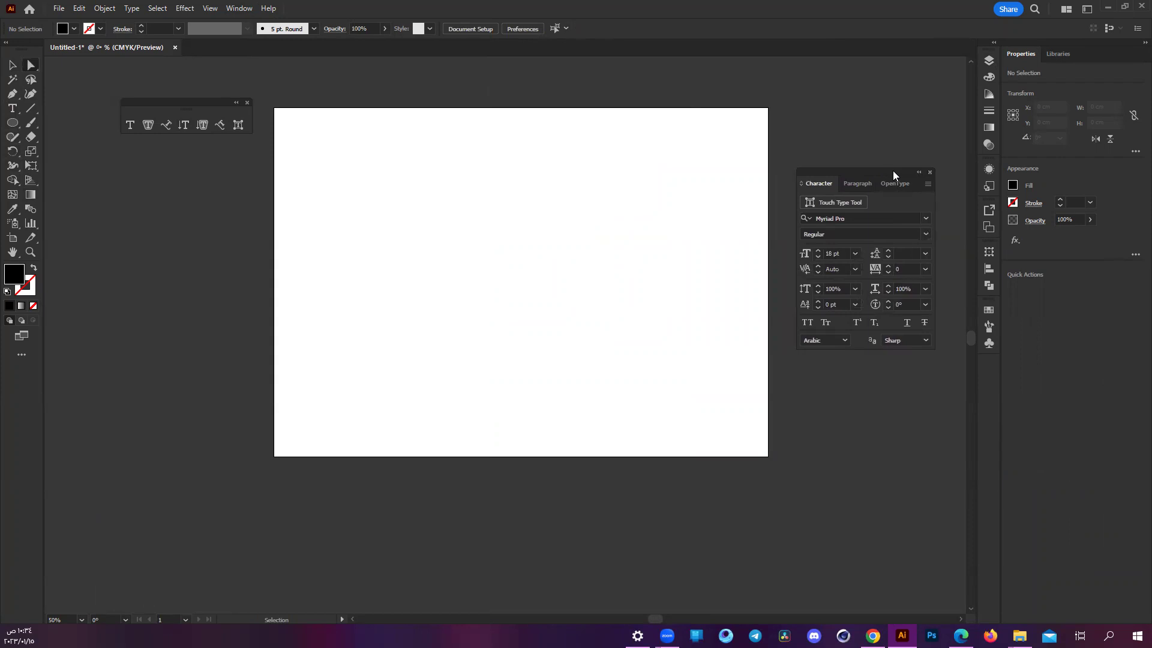
{"action": "left_click", "coordinate": [33, 64]}
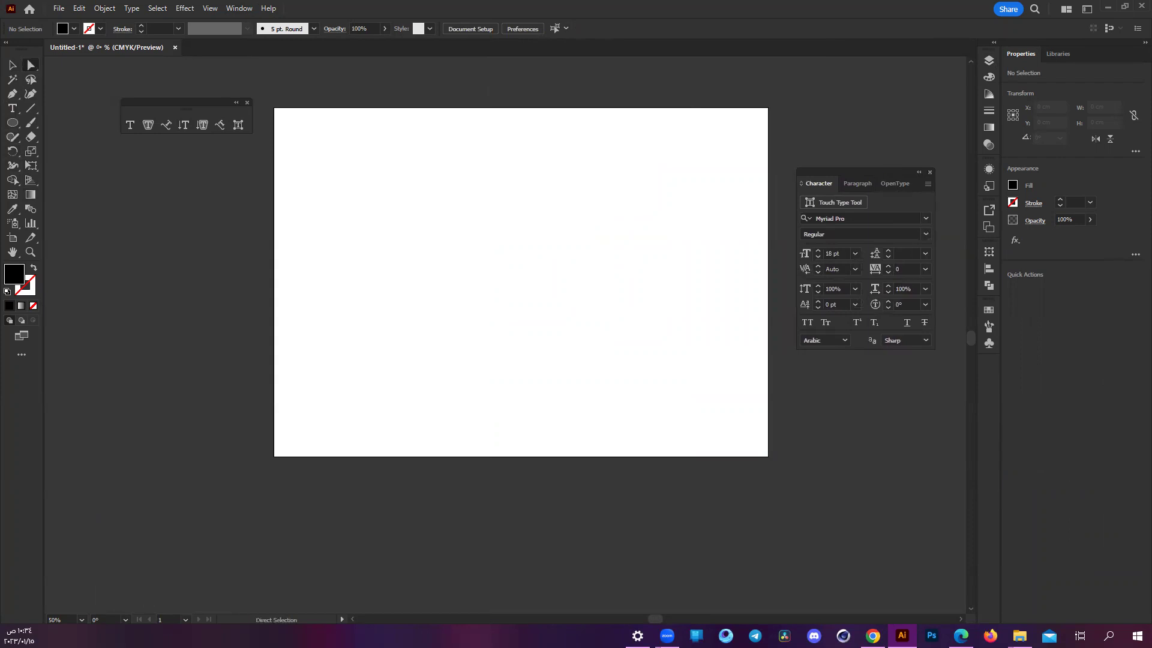
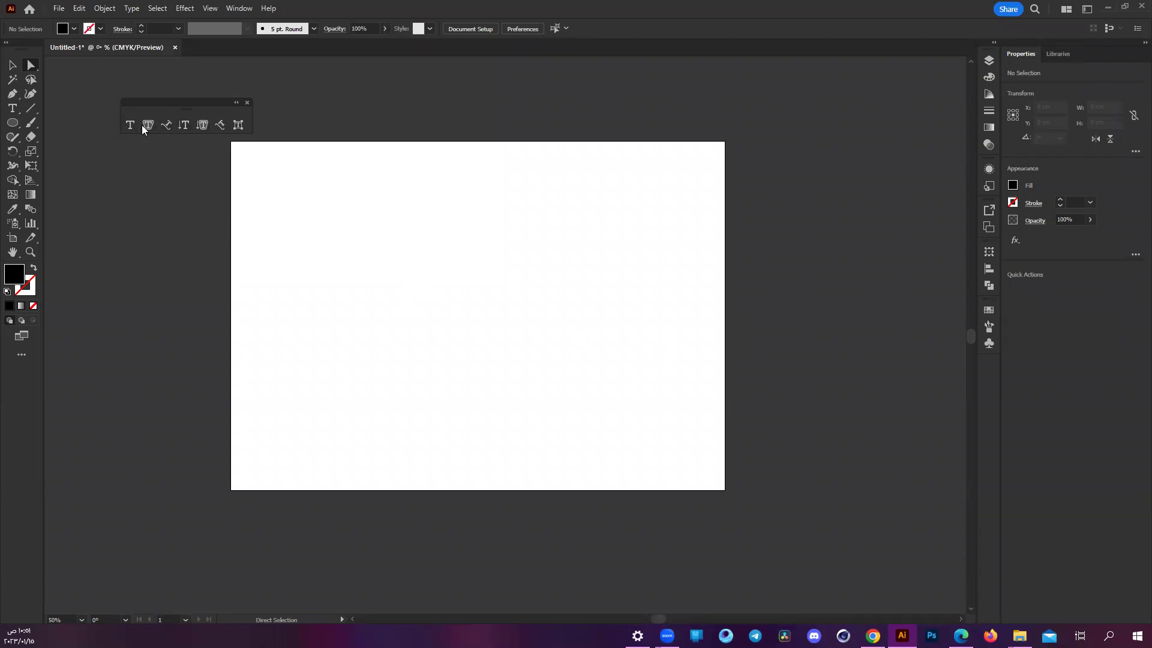
- Place 'Lorem ipsum' text on the artboard as black stroke with no fill
{"action": "scroll", "coordinate": [515, 312], "scroll_direction": "left", "scroll_amount": 1}
{"action": "scroll", "coordinate": [515, 312], "scroll_direction": "down", "scroll_amount": 1}
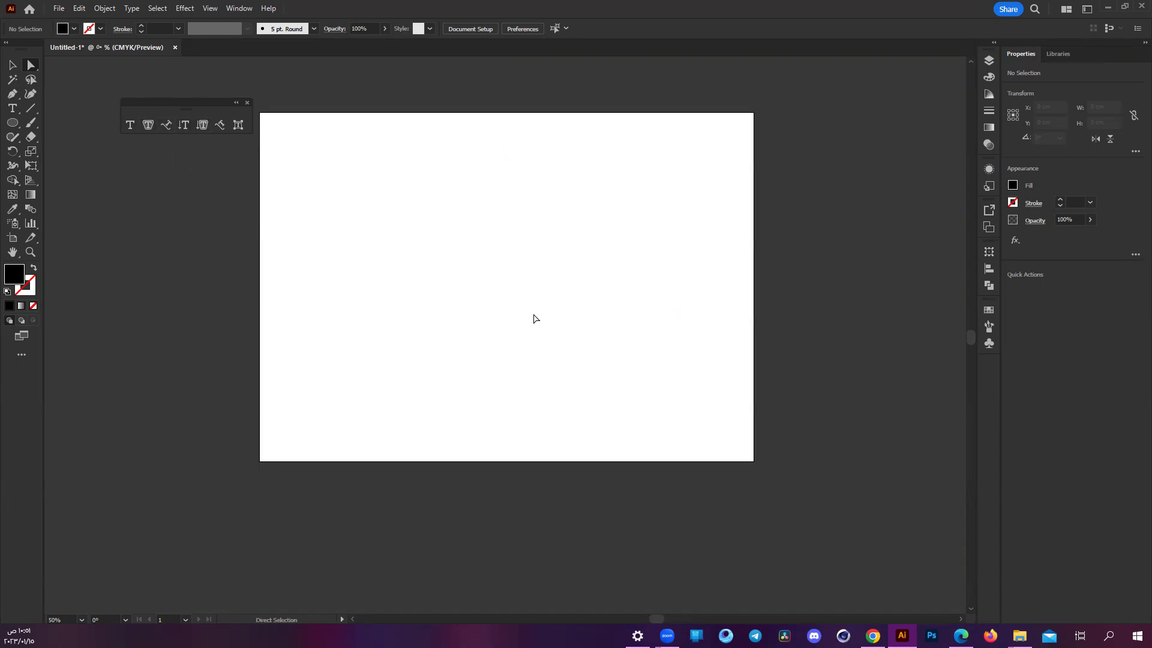
{"action": "scroll", "coordinate": [534, 318], "scroll_direction": "up", "scroll_amount": 2}
{"action": "scroll", "coordinate": [535, 318], "scroll_direction": "left", "scroll_amount": 1}
{"action": "scroll", "coordinate": [535, 318], "scroll_direction": "right", "scroll_amount": 2}
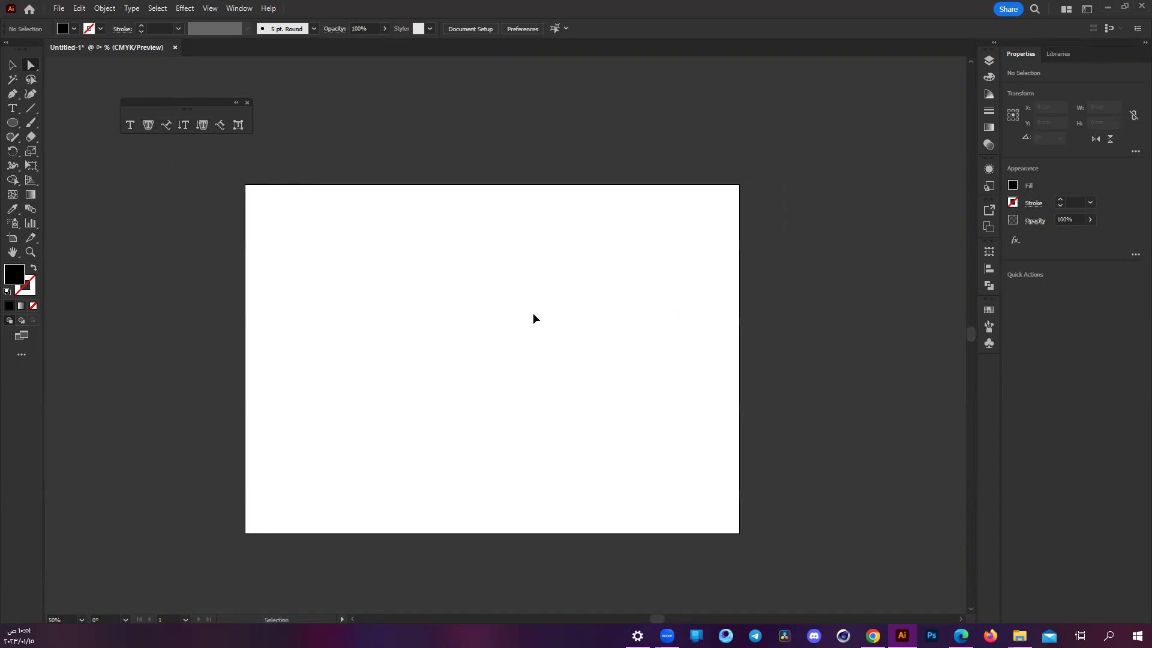
{"action": "scroll", "coordinate": [535, 318], "scroll_direction": "left", "scroll_amount": 2}
{"action": "left_click", "coordinate": [13, 108]}
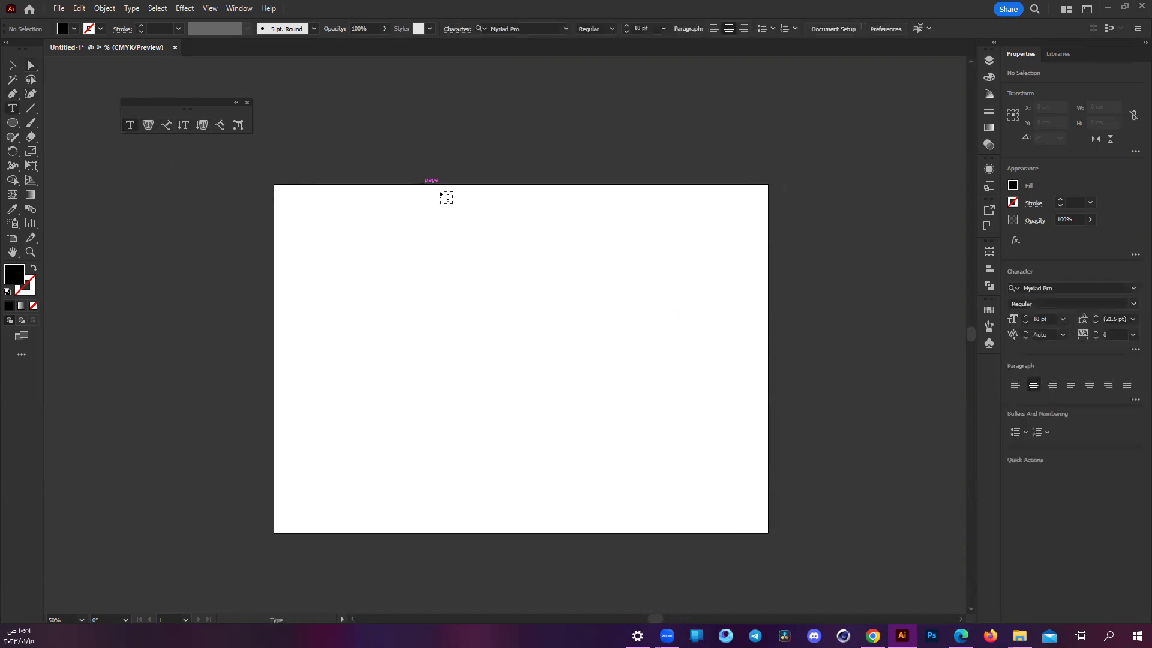
{"action": "scroll", "coordinate": [440, 192], "scroll_direction": "down", "scroll_amount": 1}
{"action": "scroll", "coordinate": [480, 45], "scroll_direction": "right", "scroll_amount": 1}
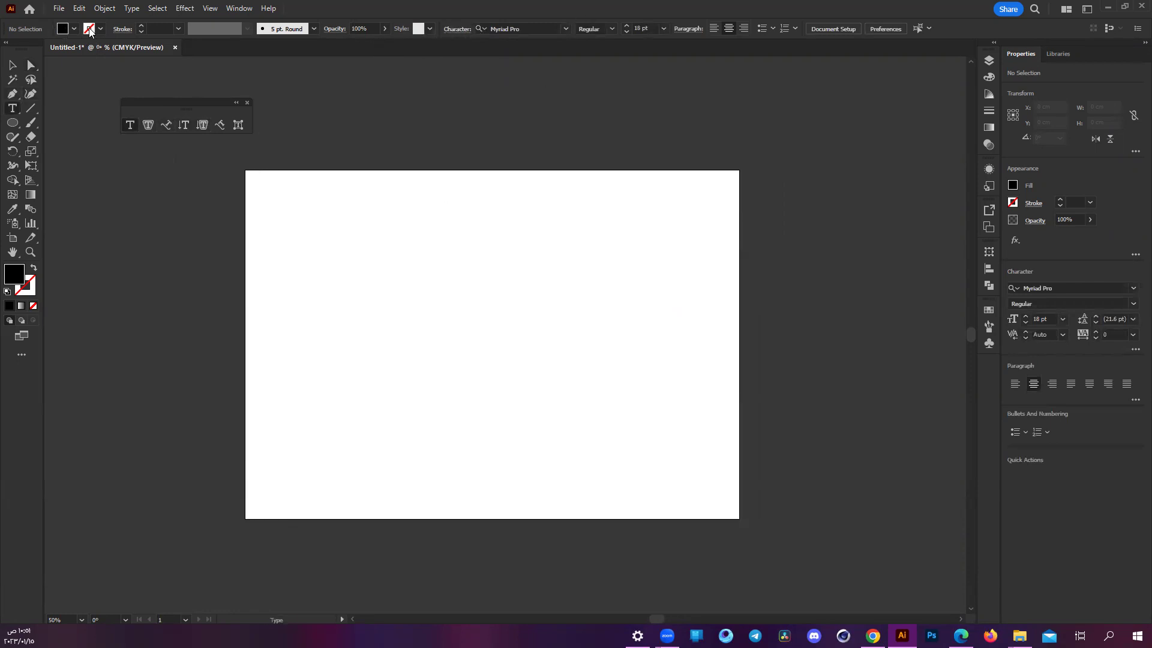
{"action": "left_click", "coordinate": [350, 280]}
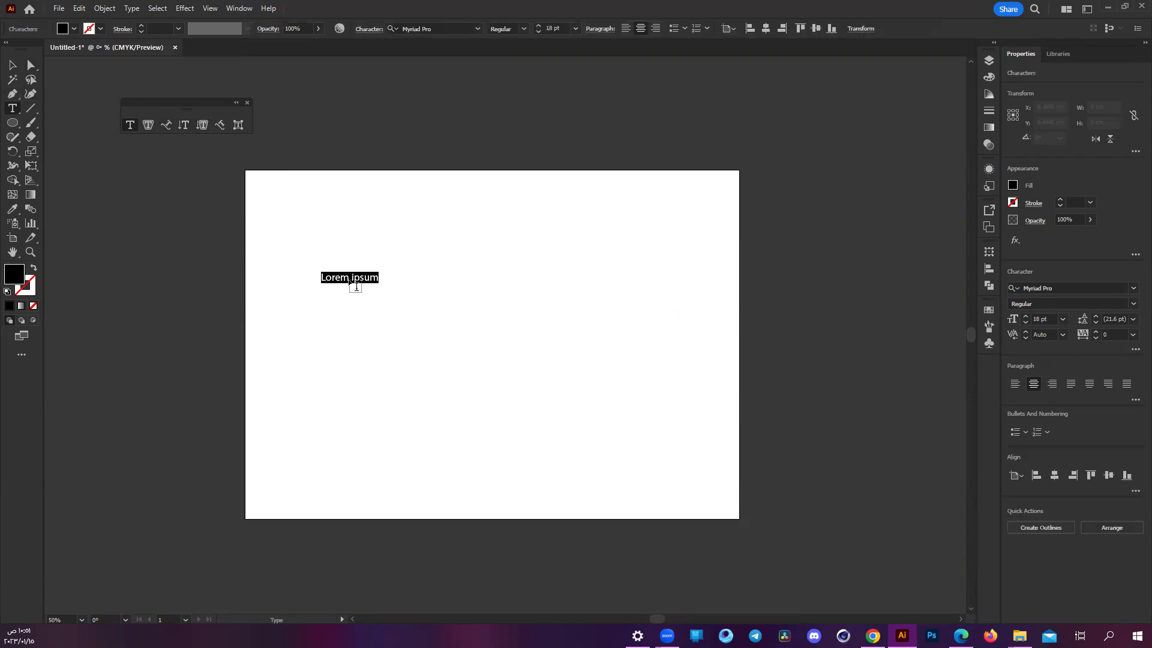
{"action": "left_click", "coordinate": [33, 268]}
- Raise the Lorem ipsum font size to 40 pt
{"action": "scroll", "coordinate": [336, 270], "scroll_direction": "up", "scroll_amount": 3}
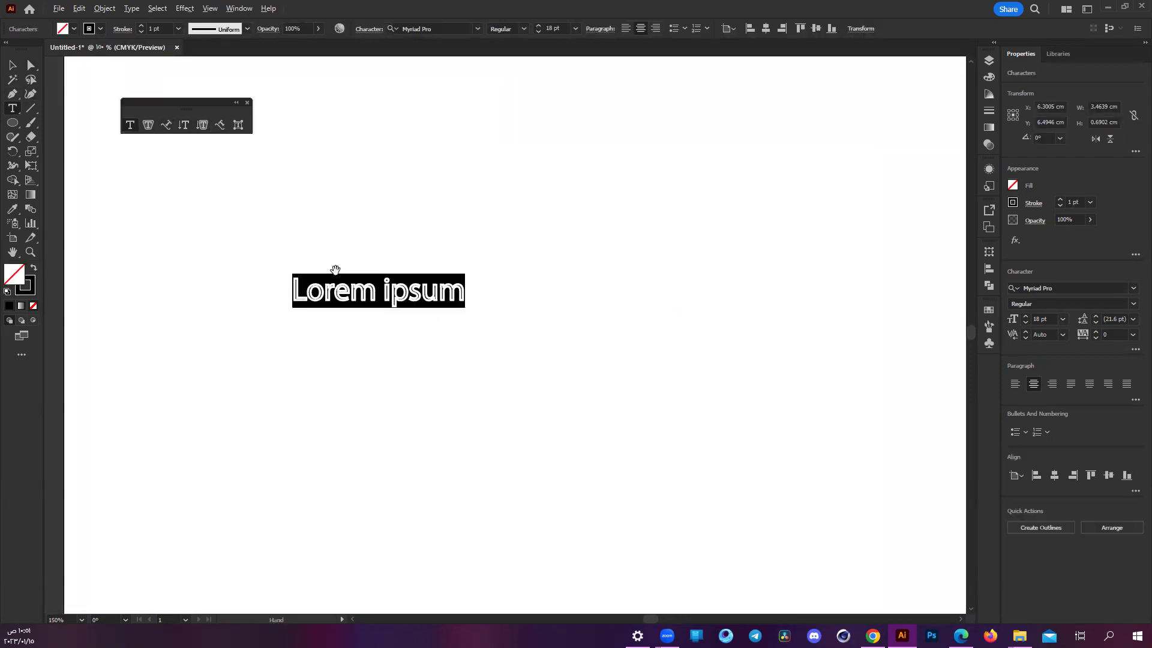
{"action": "left_click", "coordinate": [538, 25]}
{"action": "left_click", "coordinate": [539, 26]}
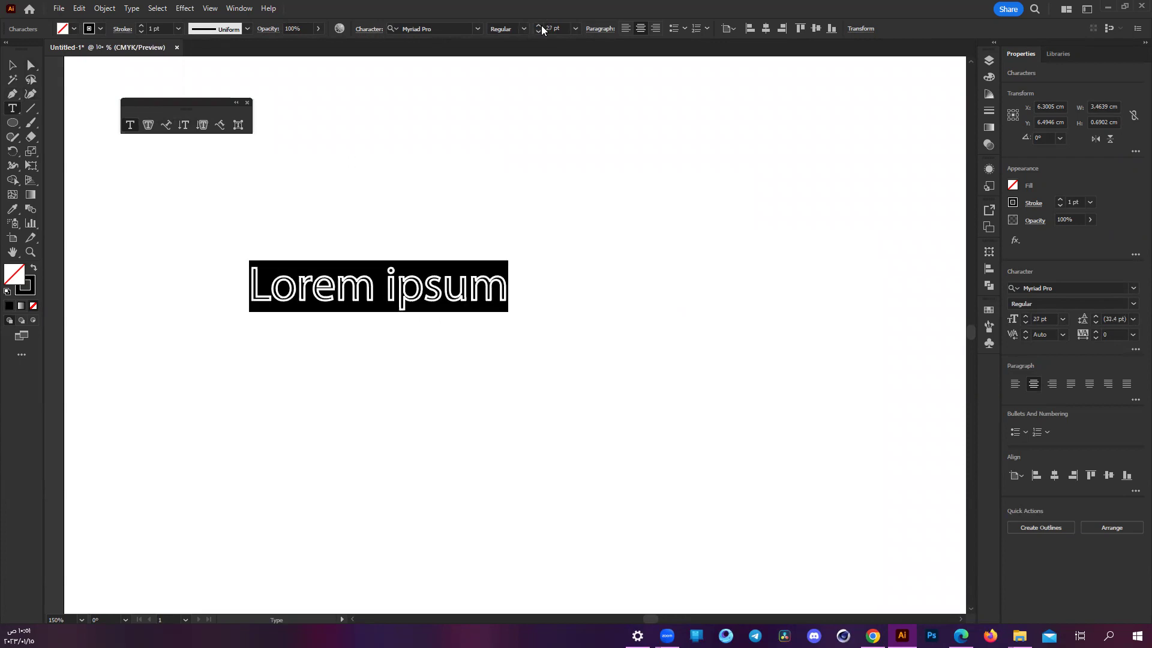
{"action": "left_click", "coordinate": [540, 26]}
{"action": "left_click", "coordinate": [539, 26]}
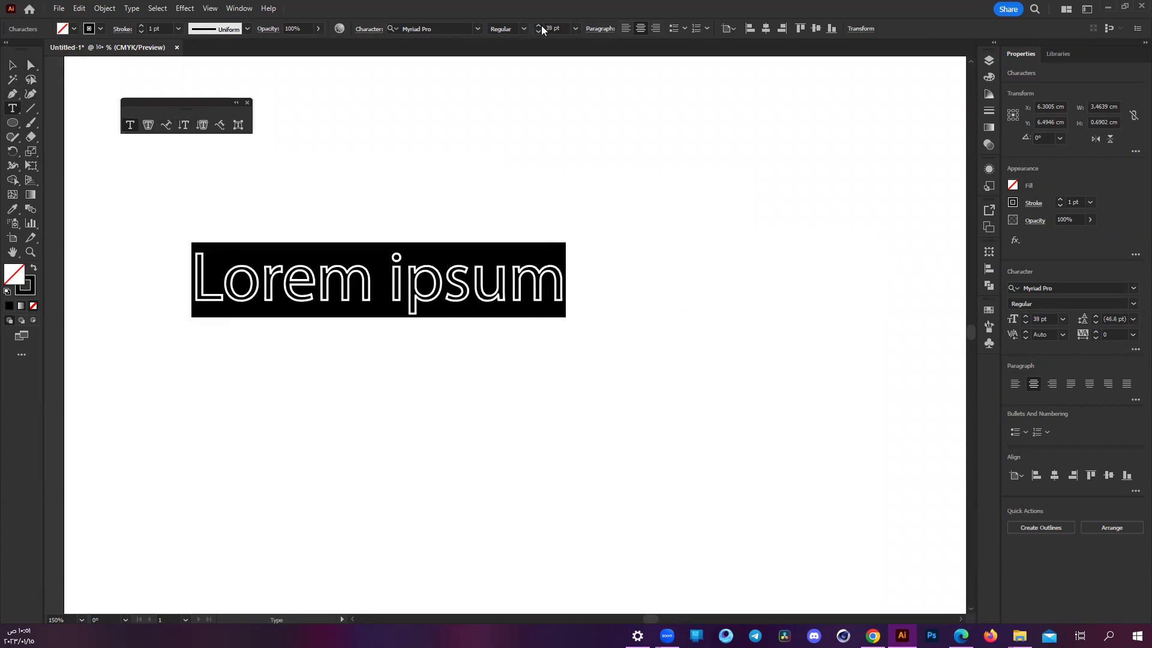
- Move the text toward the artboard centre and scale it up to about 75.6 pt
{"action": "left_click", "coordinate": [11, 66]}
{"action": "scroll", "coordinate": [517, 187], "scroll_direction": "down", "scroll_amount": 4}
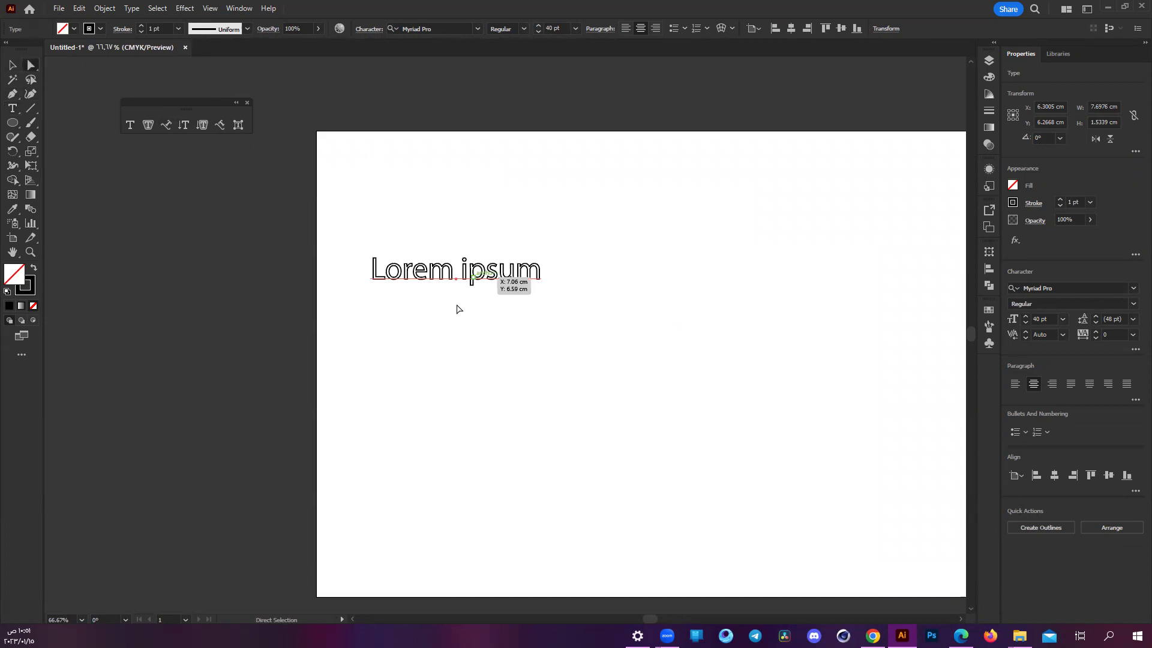
{"action": "scroll", "coordinate": [452, 307], "scroll_direction": "right", "scroll_amount": 3}
{"action": "left_click_drag", "start_coordinate": [304, 253], "coordinate": [443, 309]}
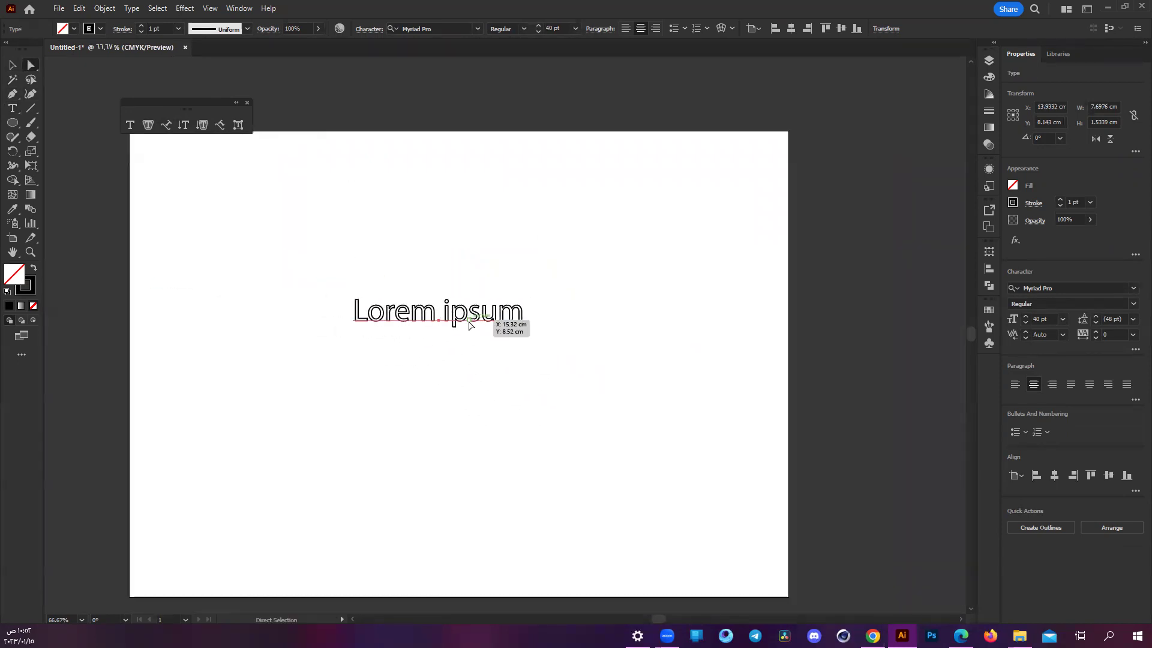
{"action": "mouse_move", "coordinate": [519, 318]}
{"action": "left_mouse_down"}
{"action": "mouse_move", "coordinate": [612, 353]}
{"action": "mouse_move", "coordinate": [549, 364]}
{"action": "left_mouse_up"}
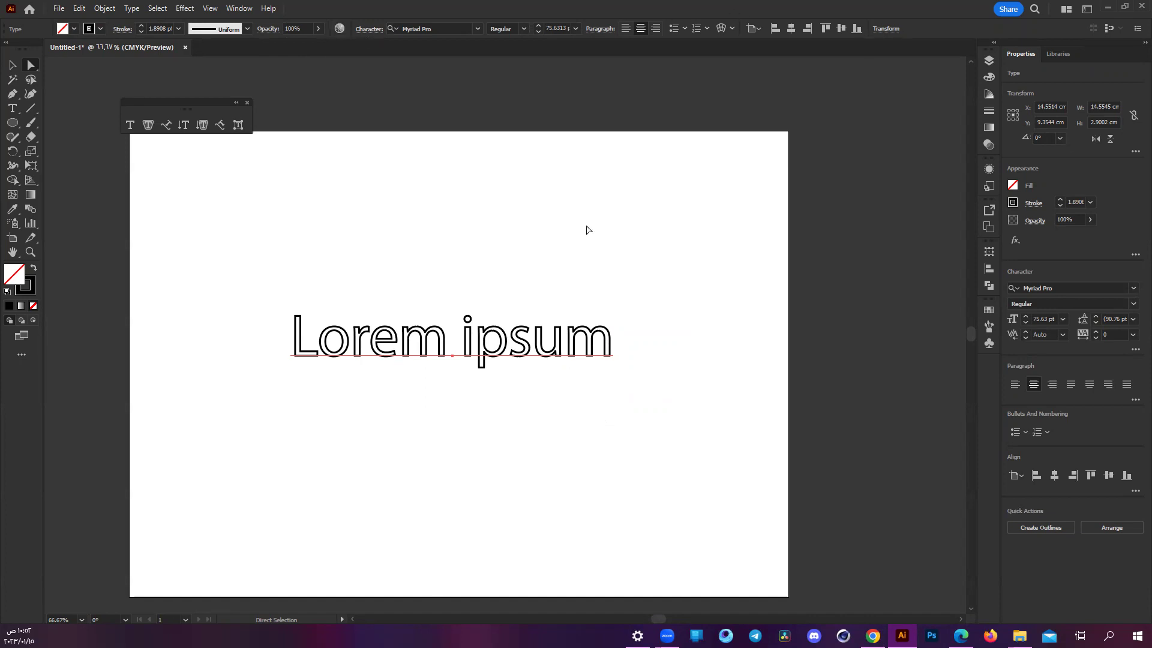
- Delete the outlined Lorem ipsum text and show the Character panel via Window > Type > Character
{"action": "key", "text": "Delete"}
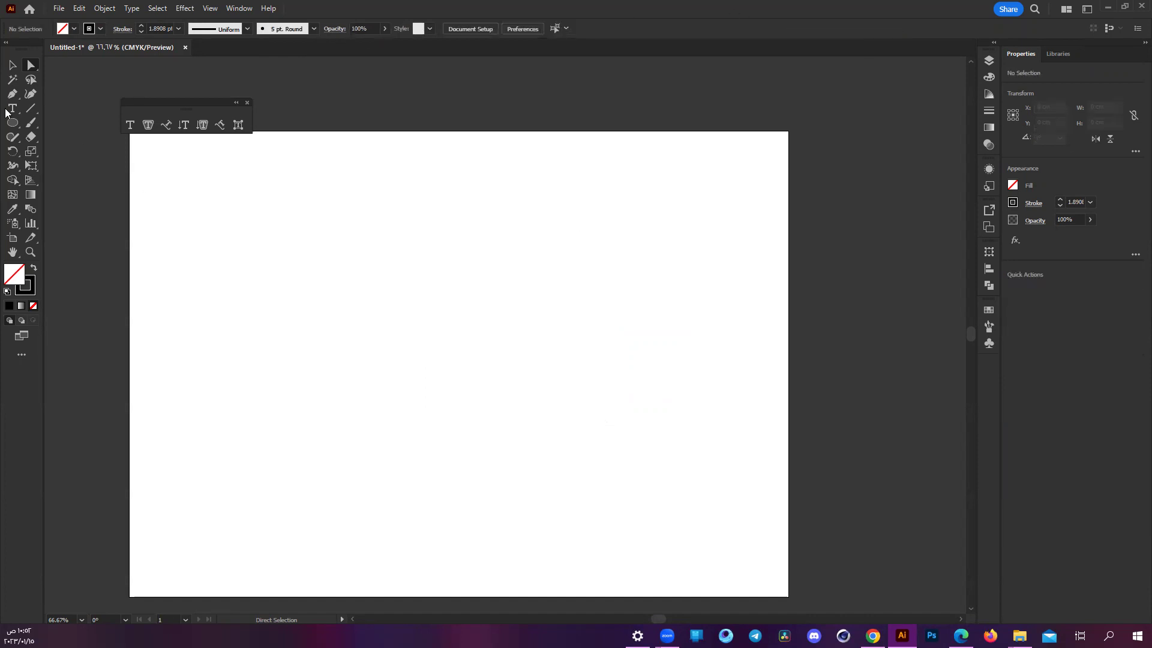
{"action": "key", "text": "t"}
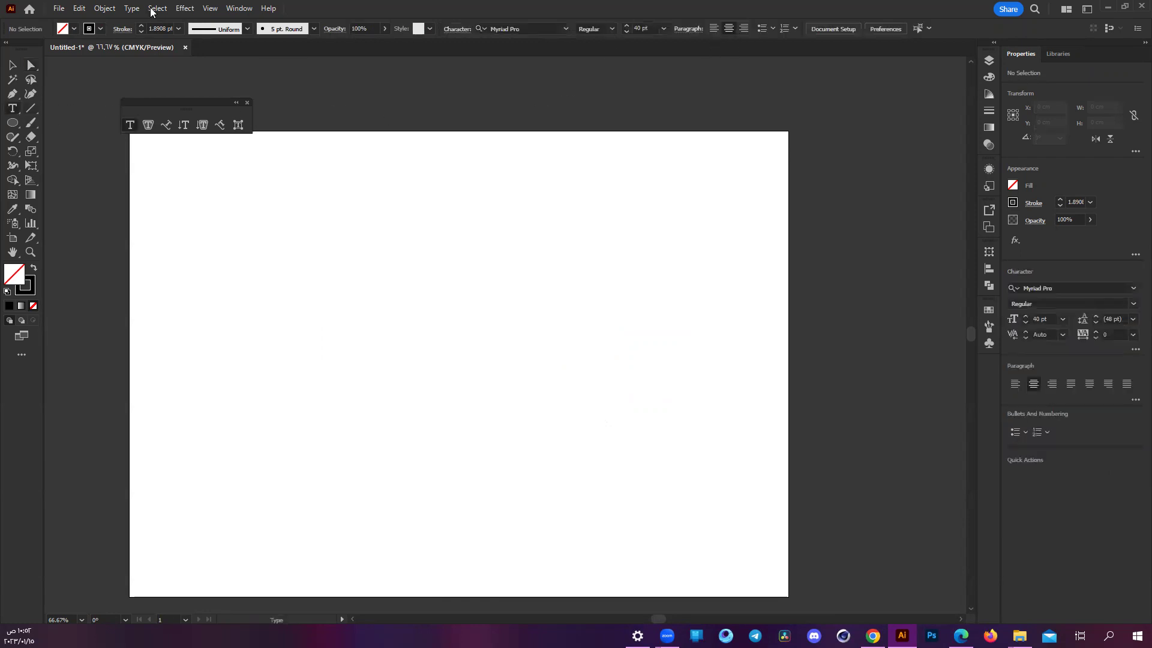
{"action": "left_click", "coordinate": [238, 8]}
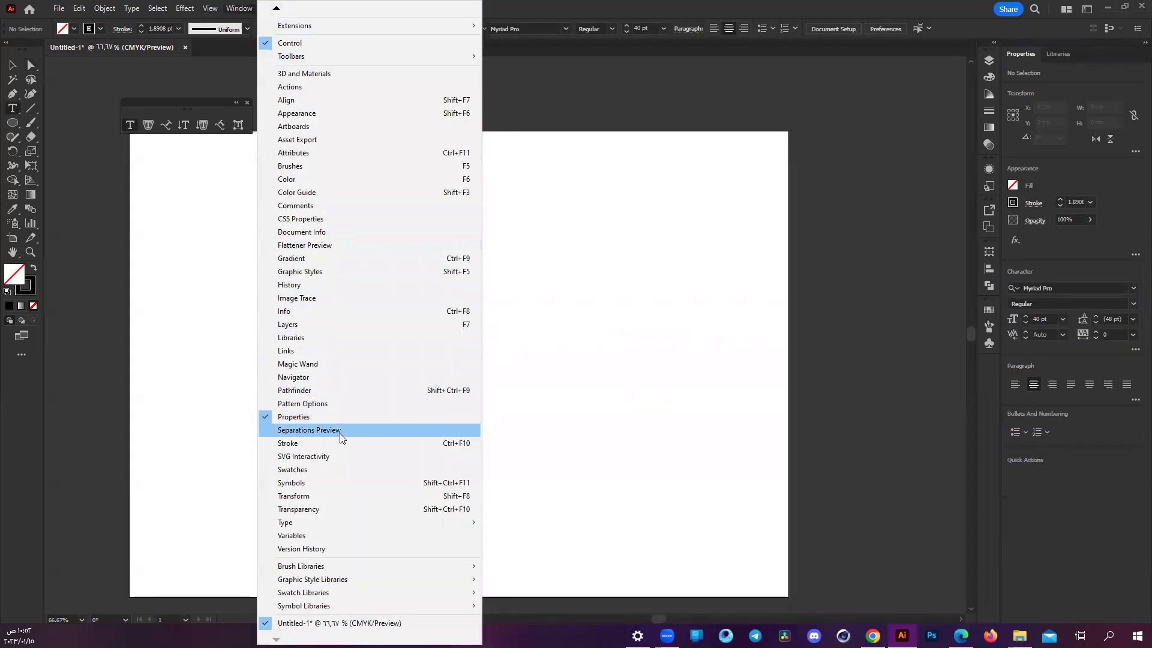
{"action": "mouse_move", "coordinate": [369, 522]}
{"action": "left_click", "coordinate": [226, 521]}
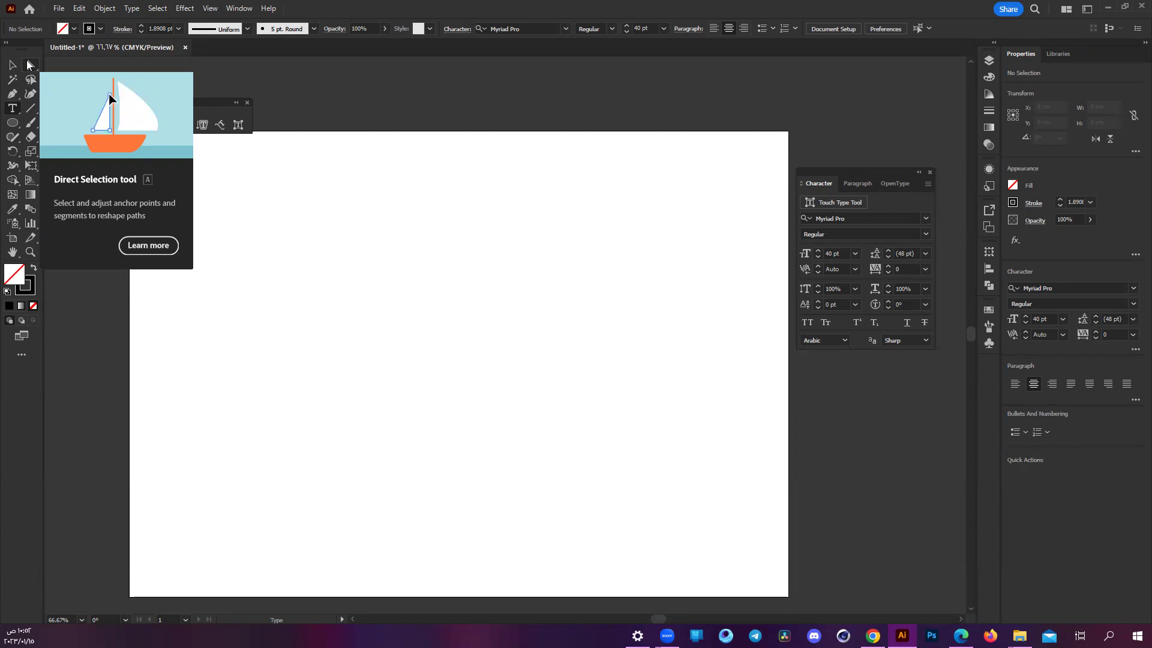
{"action": "left_click", "coordinate": [28, 65]}
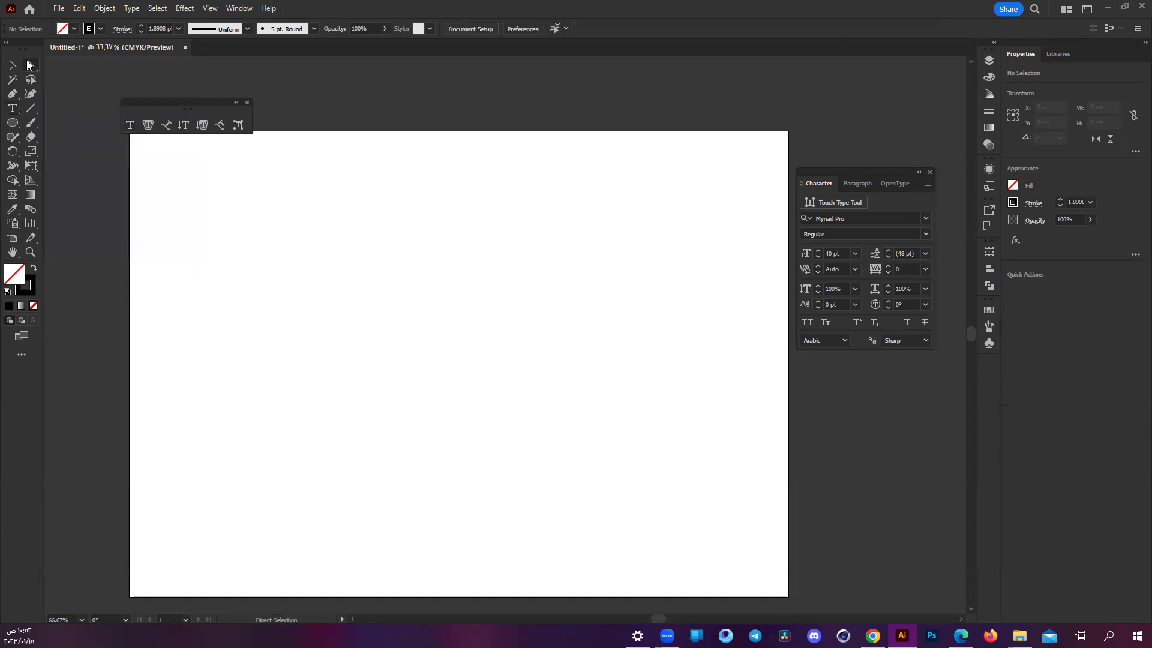
{"action": "left_click", "coordinate": [13, 108]}
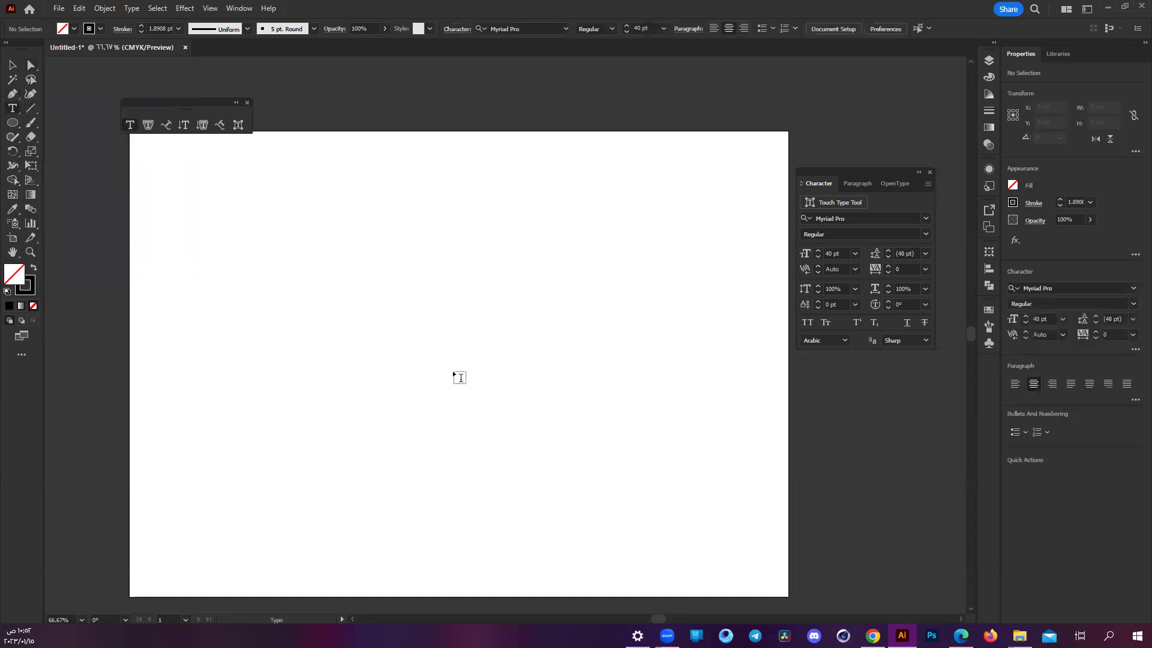
- Place new Lorem ipsum text at the artboard centre and select its letter L
{"action": "left_click_drag", "start_coordinate": [251, 221], "coordinate": [633, 397]}
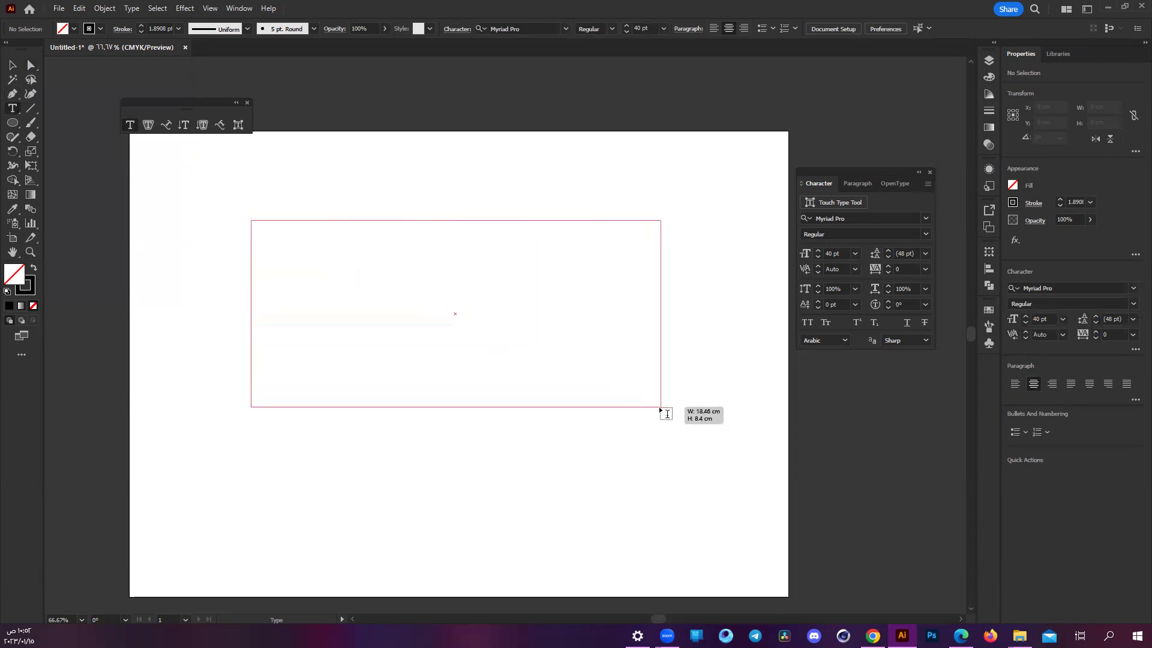
{"action": "key", "text": "ctrl+z"}
{"action": "left_click", "coordinate": [461, 336]}
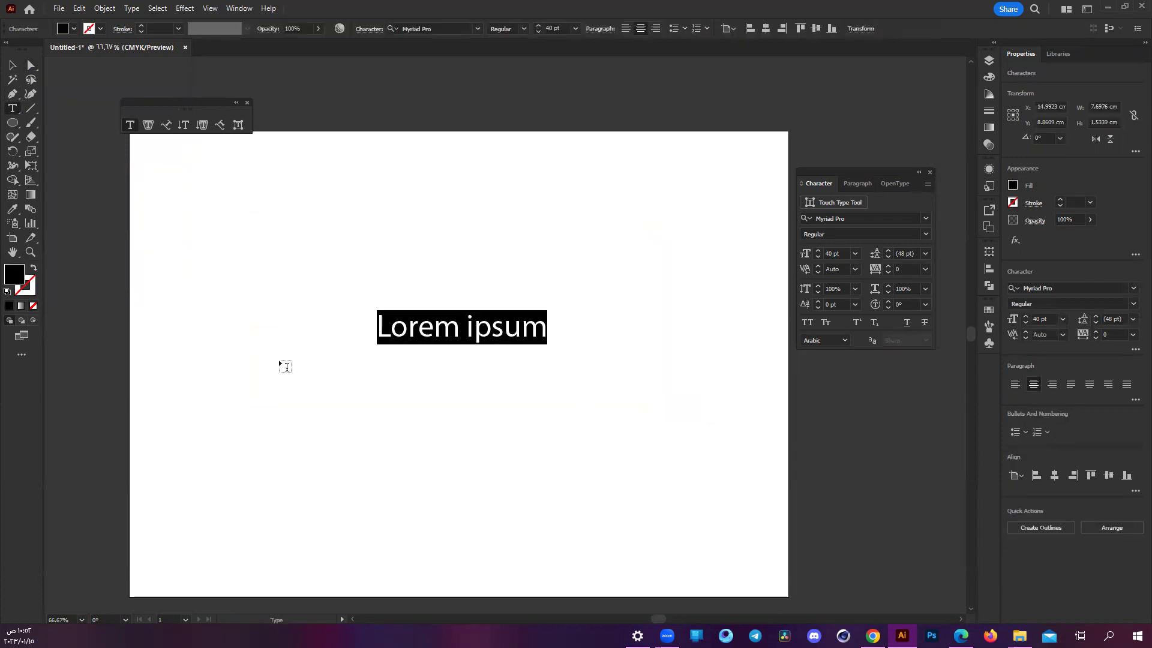
{"action": "left_click", "coordinate": [391, 334]}
{"action": "left_click_drag", "start_coordinate": [383, 331], "coordinate": [393, 332]}
- With Touch Type, enlarge the L and tilt it about 23° counter-clockwise
{"action": "left_click", "coordinate": [237, 126]}
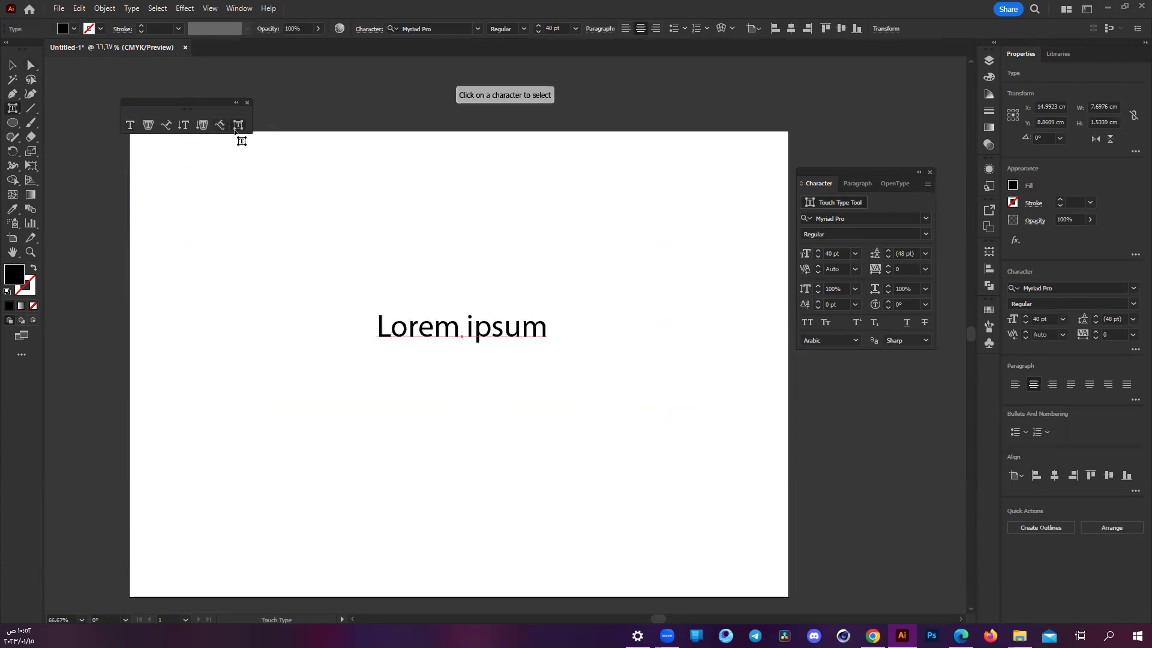
{"action": "scroll", "coordinate": [409, 332], "scroll_direction": "up", "scroll_amount": 1}
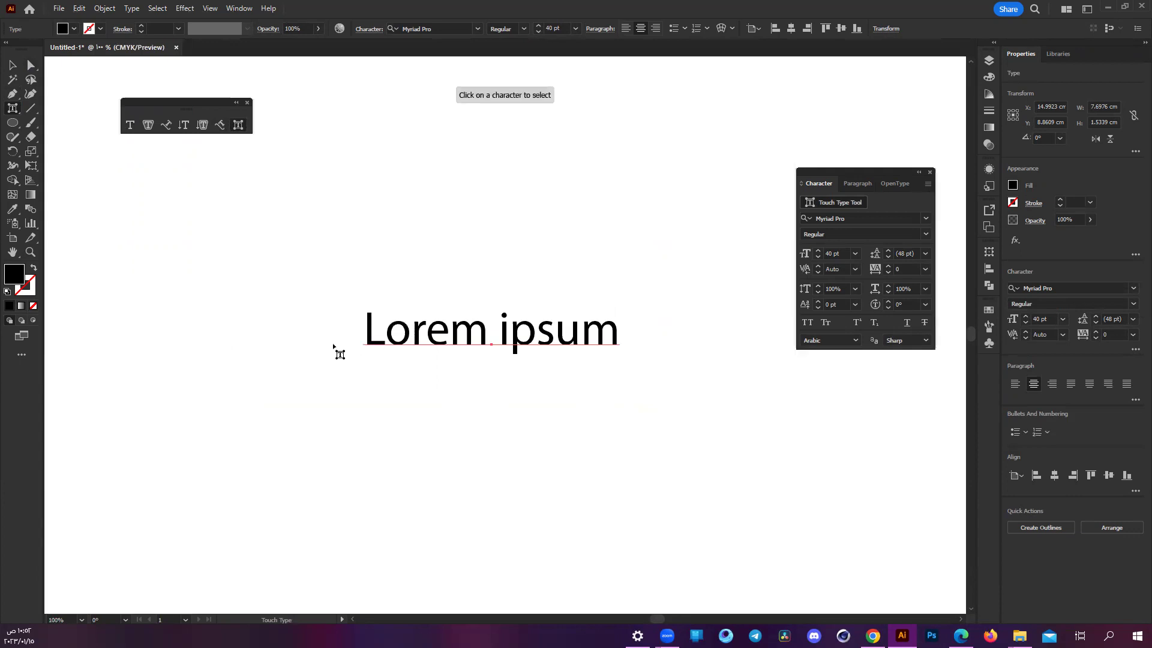
{"action": "left_click", "coordinate": [376, 347]}
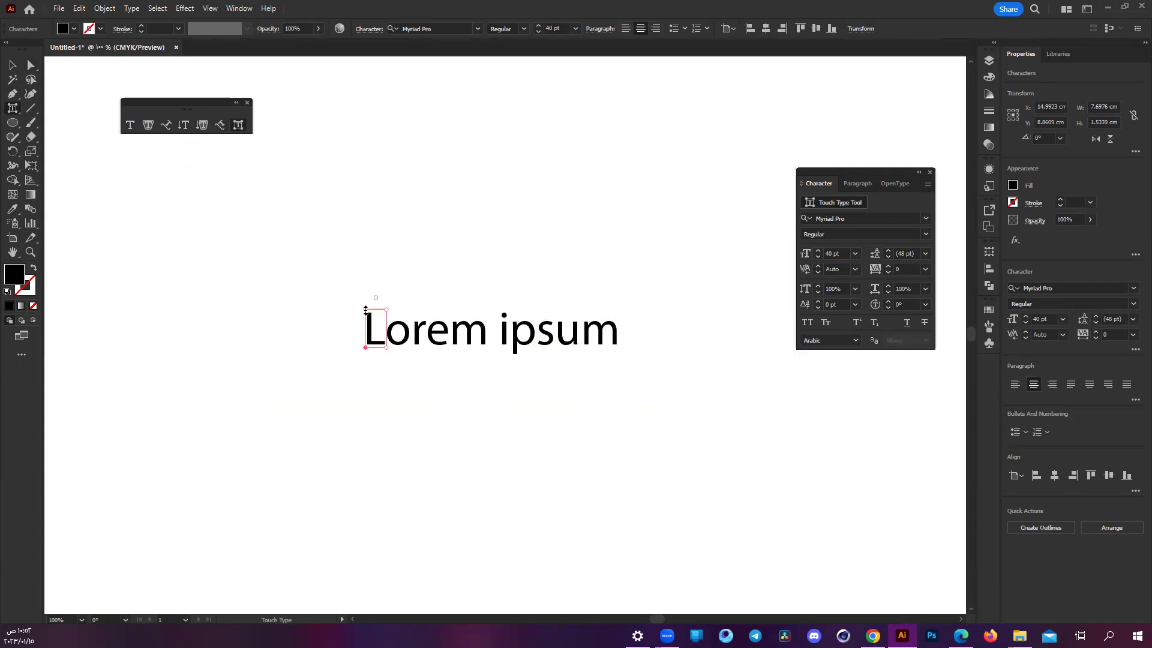
{"action": "mouse_move", "coordinate": [365, 310]}
{"action": "left_mouse_down"}
{"action": "mouse_move", "coordinate": [303, 243]}
{"action": "mouse_move", "coordinate": [365, 311]}
{"action": "left_mouse_up"}
{"action": "mouse_move", "coordinate": [383, 348]}
{"action": "left_mouse_down"}
{"action": "mouse_move", "coordinate": [423, 364]}
{"action": "mouse_move", "coordinate": [398, 360]}
{"action": "left_mouse_up"}
{"action": "mouse_move", "coordinate": [384, 311]}
{"action": "left_mouse_down"}
{"action": "mouse_move", "coordinate": [399, 276]}
{"action": "mouse_move", "coordinate": [515, 211]}
{"action": "mouse_move", "coordinate": [337, 331]}
{"action": "mouse_move", "coordinate": [450, 250]}
{"action": "left_mouse_up"}
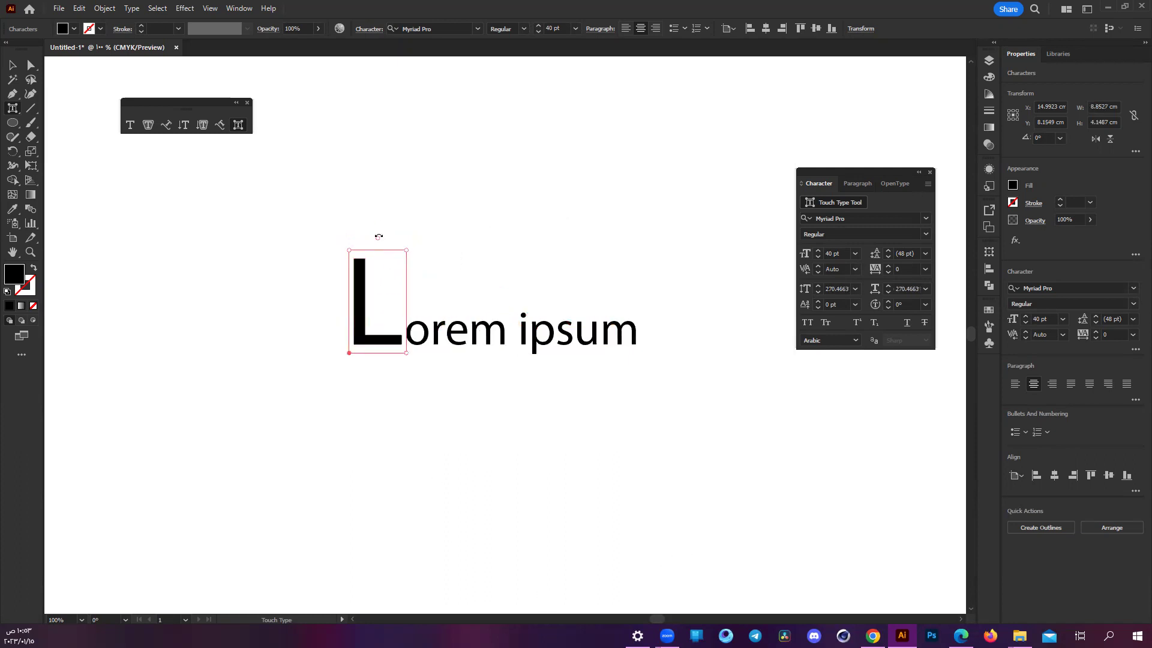
{"action": "left_click_drag", "start_coordinate": [378, 238], "coordinate": [352, 240]}
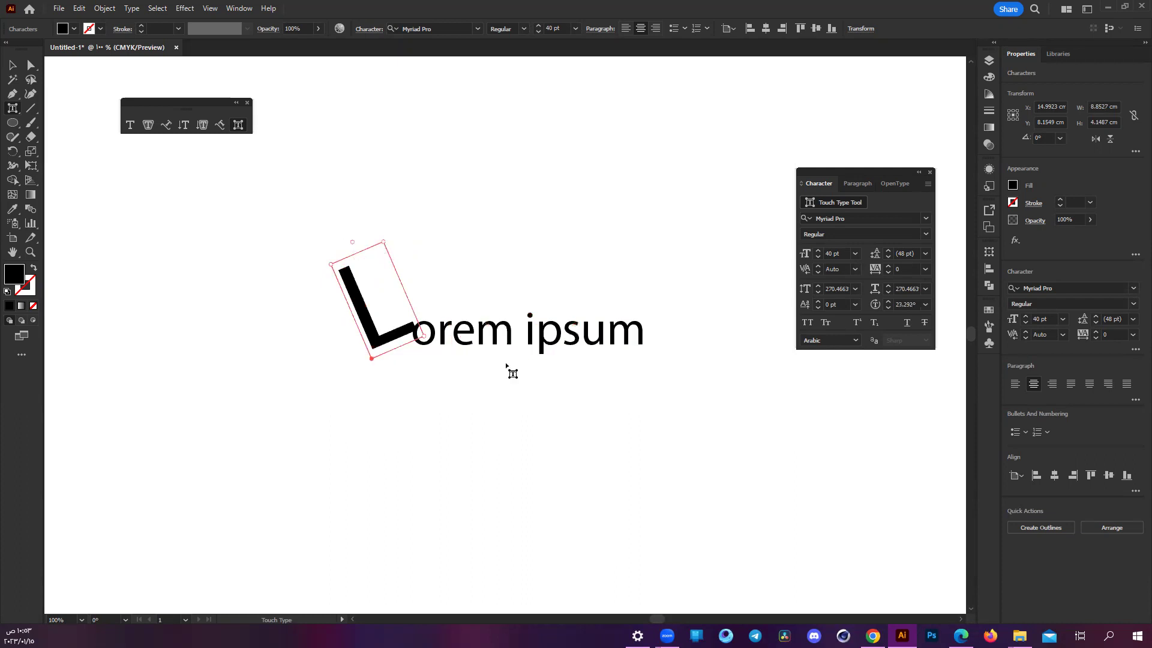
- Enlarge the p, tilt it about 23° clockwise, and shrink the u to two-thirds
{"action": "left_click", "coordinate": [540, 324]}
{"action": "left_click_drag", "start_coordinate": [562, 318], "coordinate": [677, 272]}
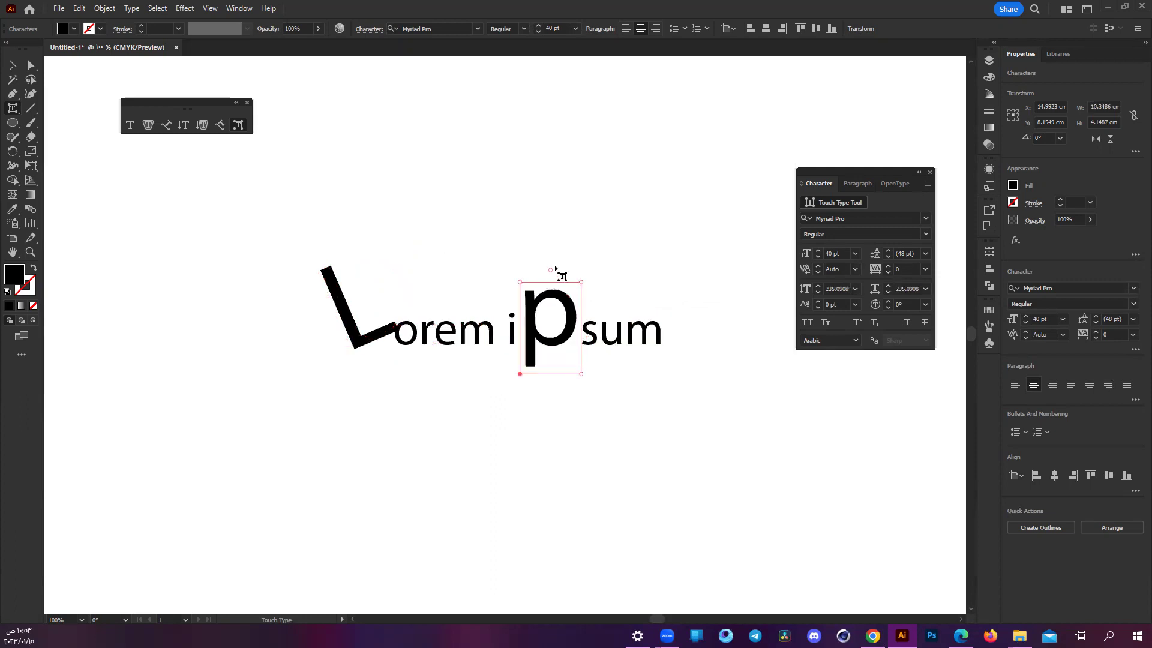
{"action": "left_click_drag", "start_coordinate": [549, 269], "coordinate": [678, 387]}
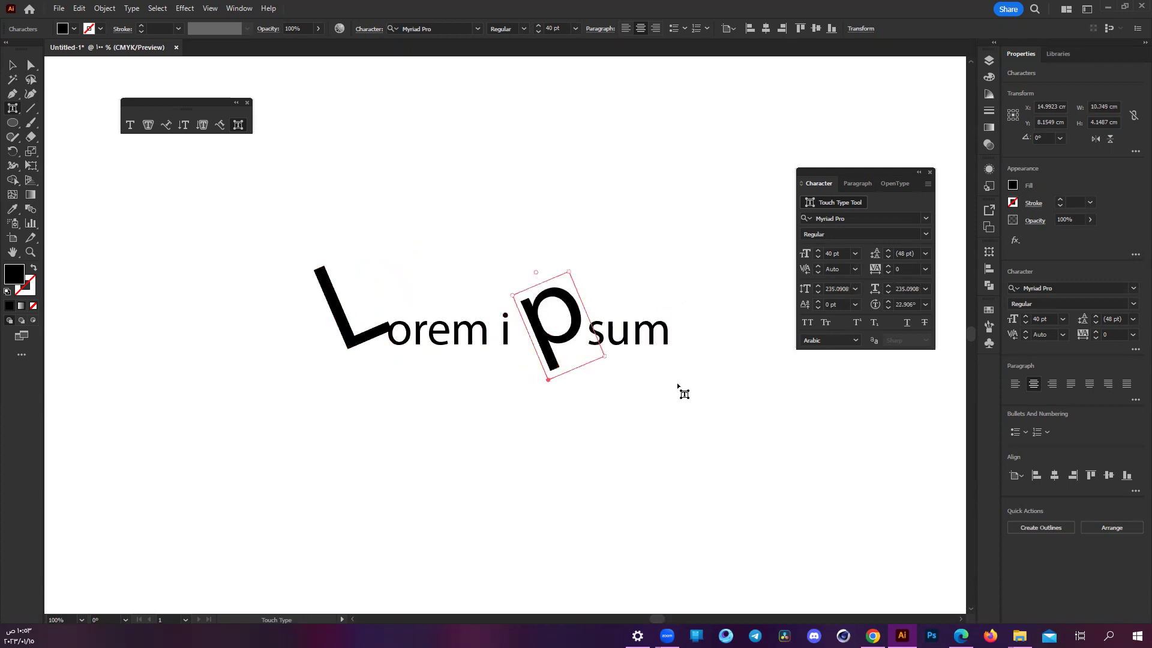
{"action": "left_click", "coordinate": [625, 335]}
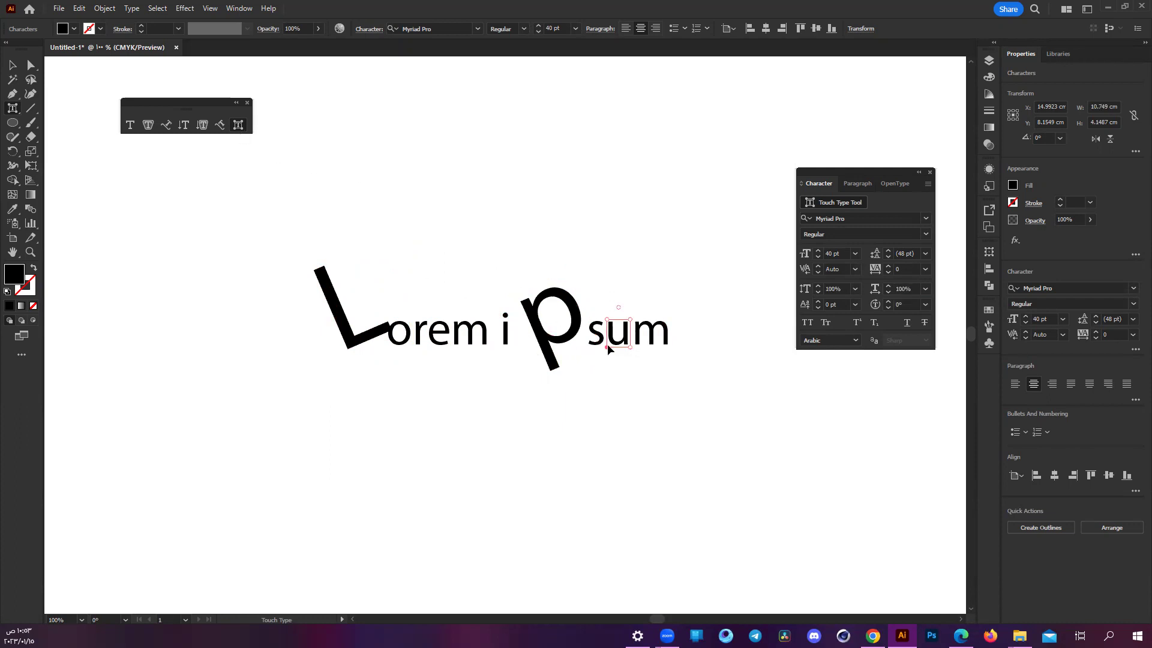
{"action": "left_click_drag", "start_coordinate": [627, 321], "coordinate": [642, 367]}
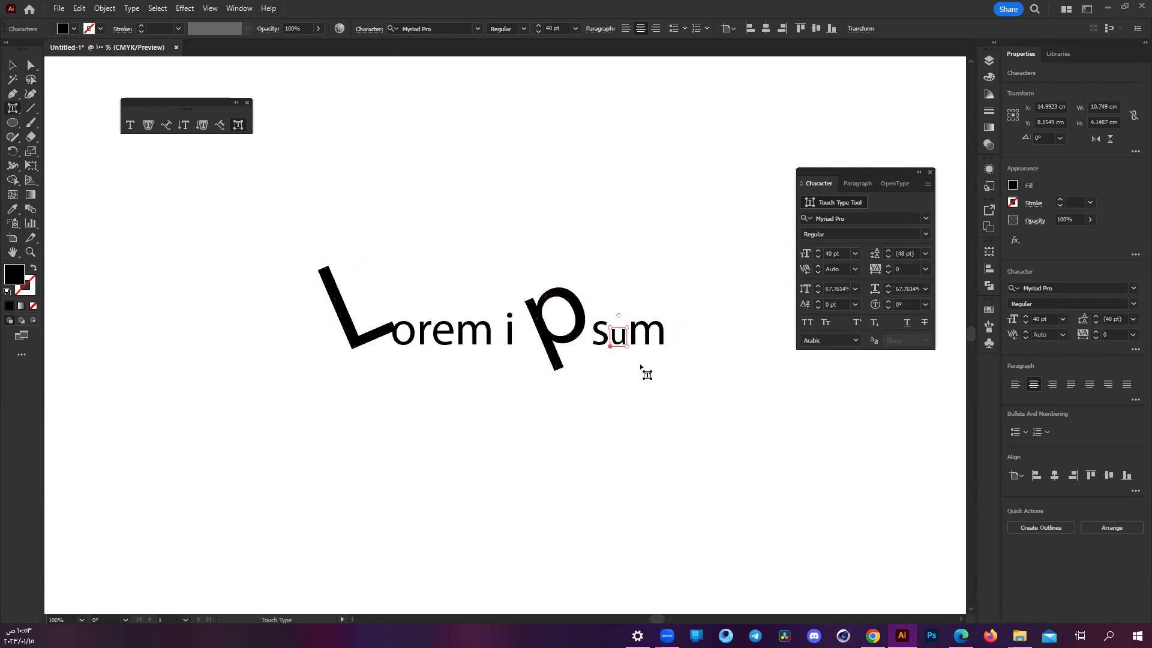
- Turn the final m nearly upside down and enlarge the m in Lorem
{"action": "left_click", "coordinate": [647, 329]}
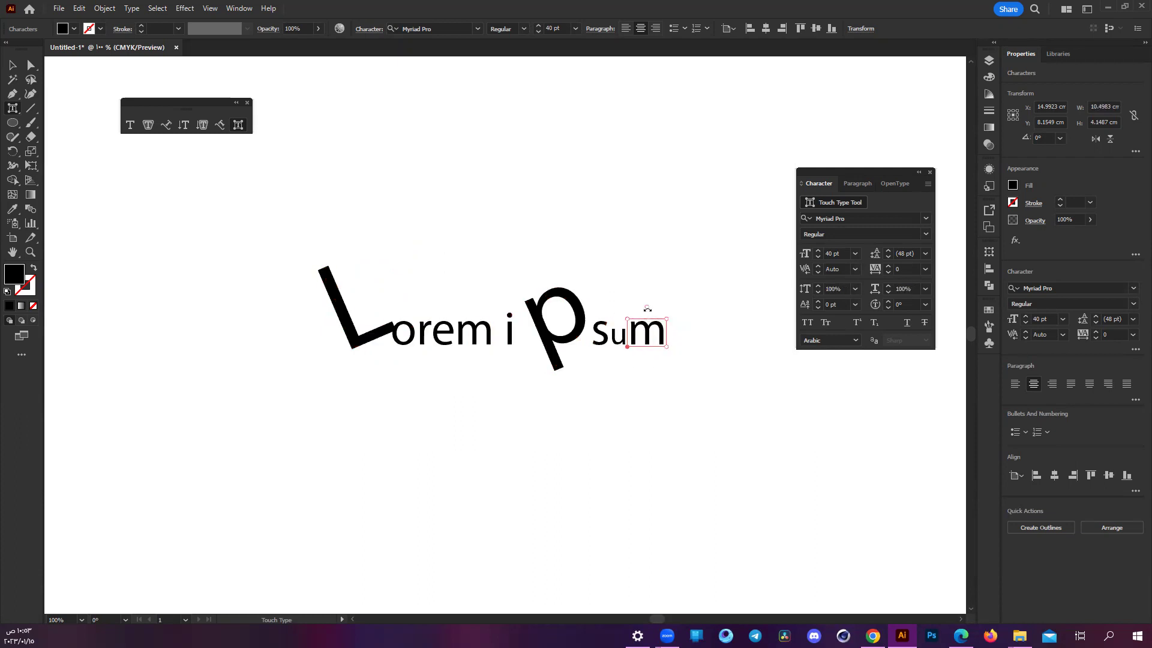
{"action": "left_click_drag", "start_coordinate": [646, 308], "coordinate": [643, 368]}
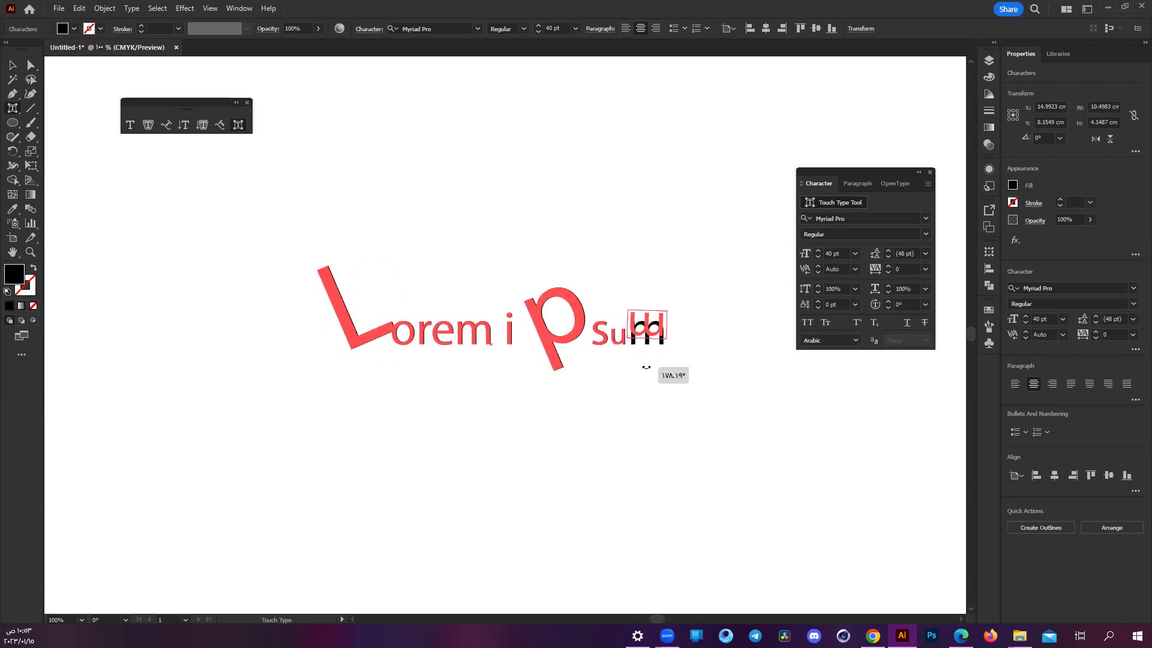
{"action": "left_click", "coordinate": [473, 334]}
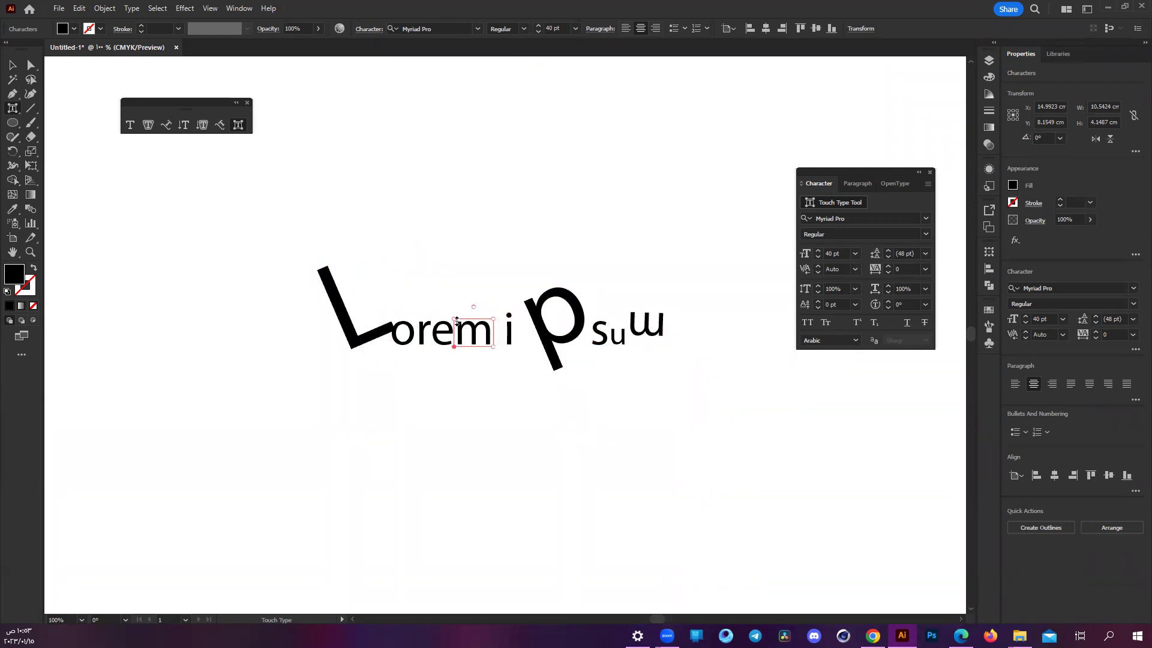
{"action": "mouse_move", "coordinate": [451, 316]}
{"action": "left_mouse_down"}
{"action": "mouse_move", "coordinate": [514, 305]}
{"action": "mouse_move", "coordinate": [456, 290]}
{"action": "left_mouse_up"}
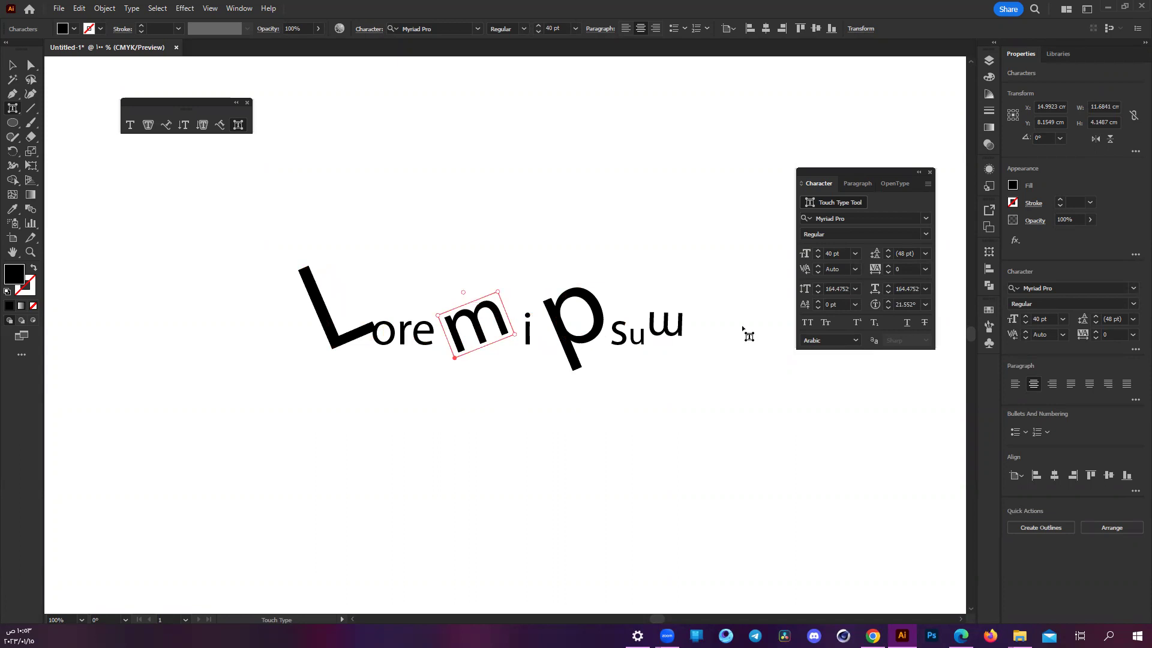
- Undo the letter transformations and select the plain Lorem ipsum text
{"action": "key", "text": "ctrl+z"}
{"action": "key", "text": "ctrl+z"}
{"action": "key", "text": "ctrl+z"}
{"action": "key", "text": "ctrl+z"}
{"action": "key", "text": "ctrl+z"}
{"action": "key", "text": "ctrl+z"}
{"action": "key", "text": "ctrl+z"}
{"action": "key", "text": "ctrl+z"}
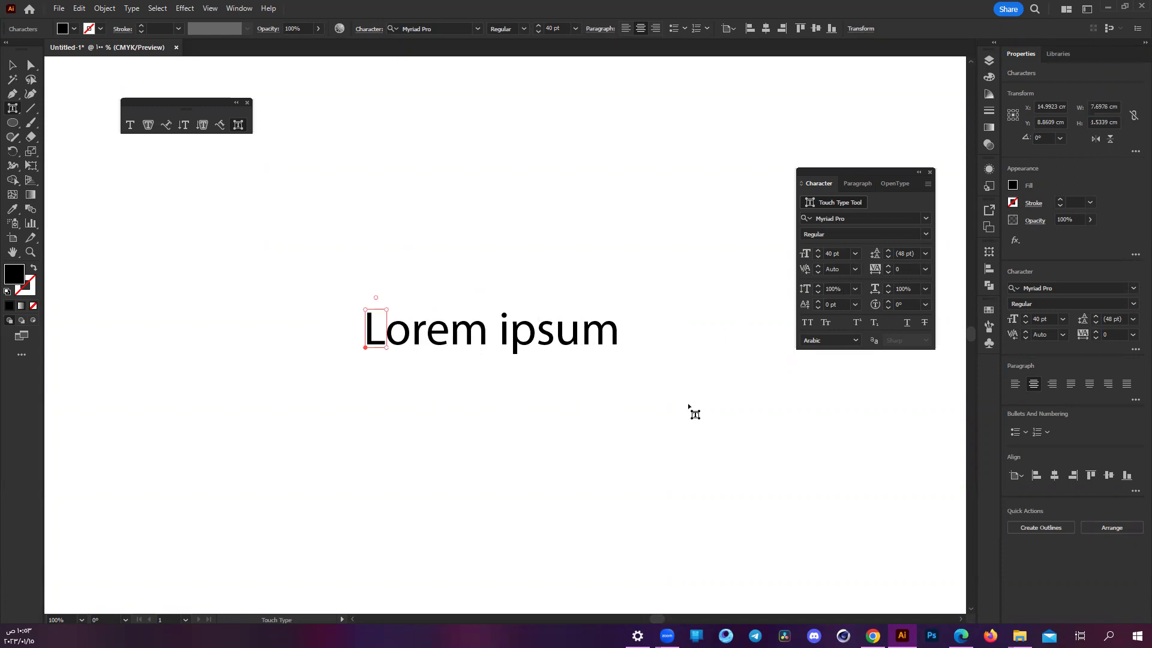
{"action": "left_click", "coordinate": [29, 63]}
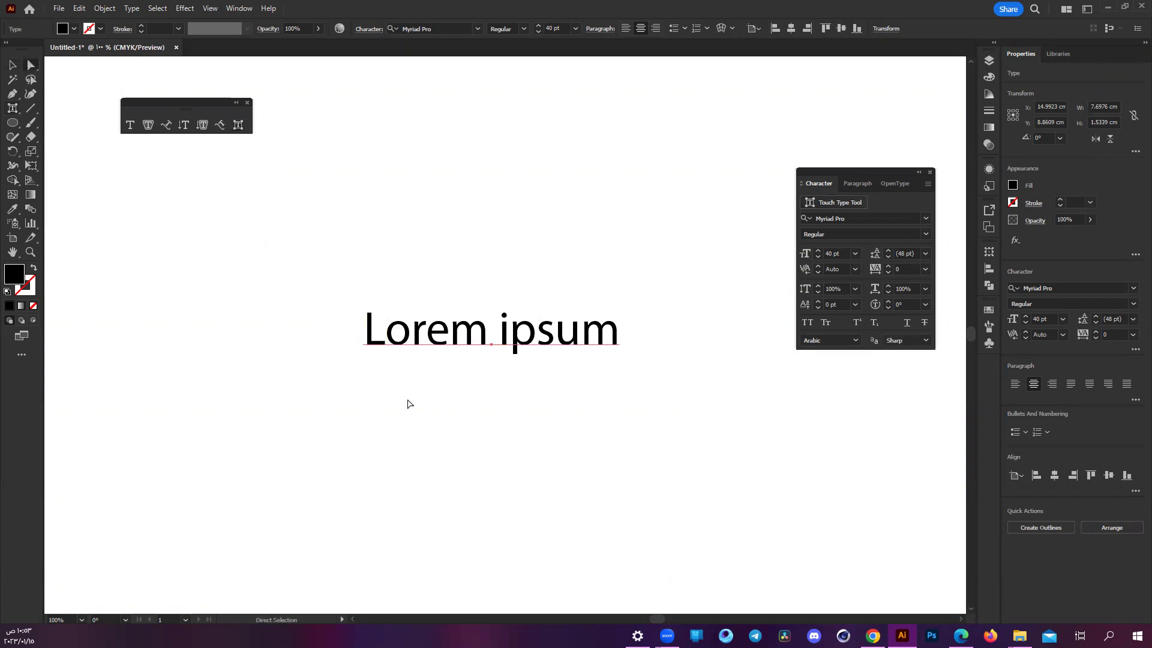
{"action": "left_click_drag", "start_coordinate": [351, 292], "coordinate": [743, 436]}
{"action": "scroll", "coordinate": [503, 354], "scroll_direction": "up", "scroll_amount": 1}
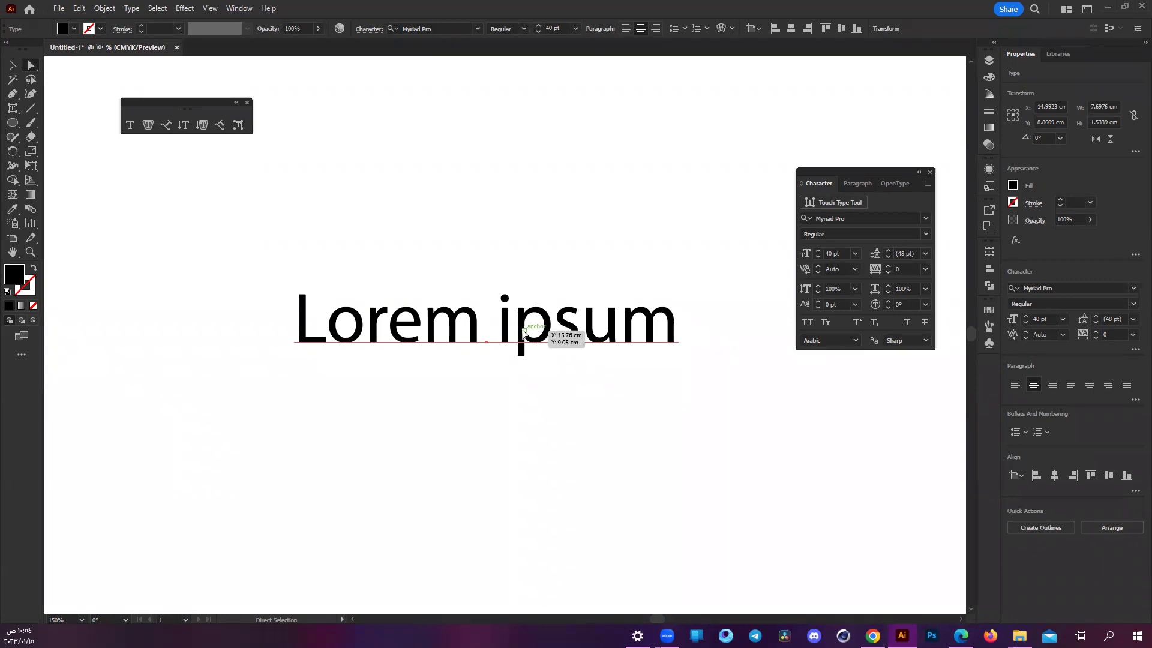
- Scale only the capital L up to about 181% with the Touch Type tool
{"action": "left_click", "coordinate": [240, 126]}
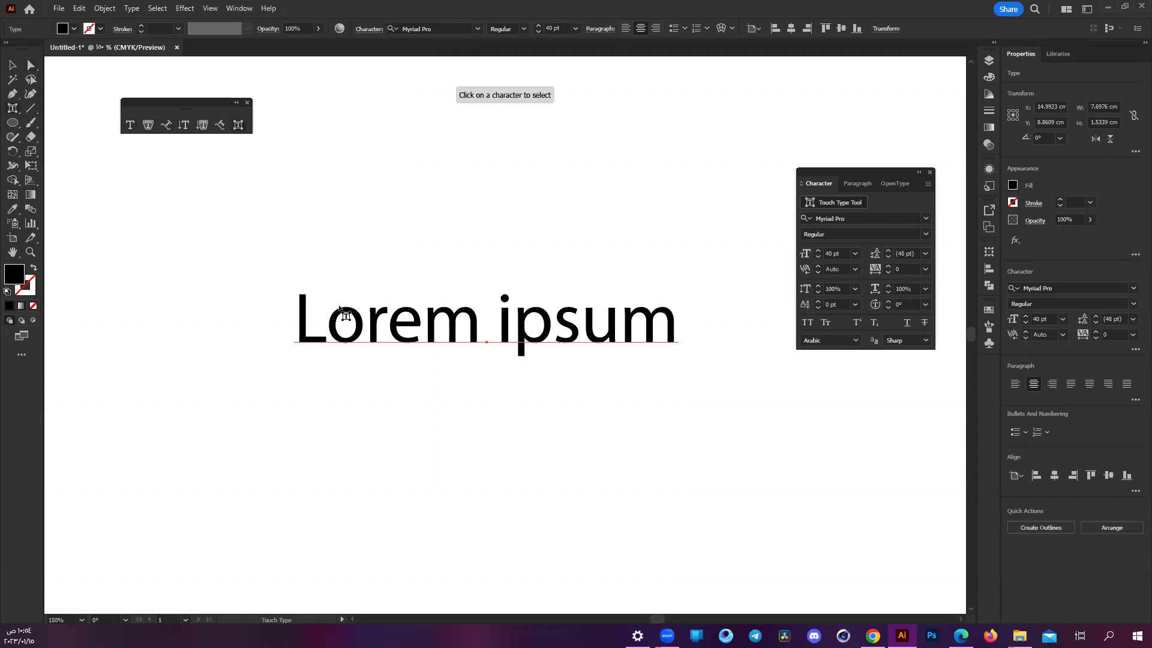
{"action": "left_click", "coordinate": [302, 321]}
{"action": "left_click_drag", "start_coordinate": [334, 277], "coordinate": [411, 251]}
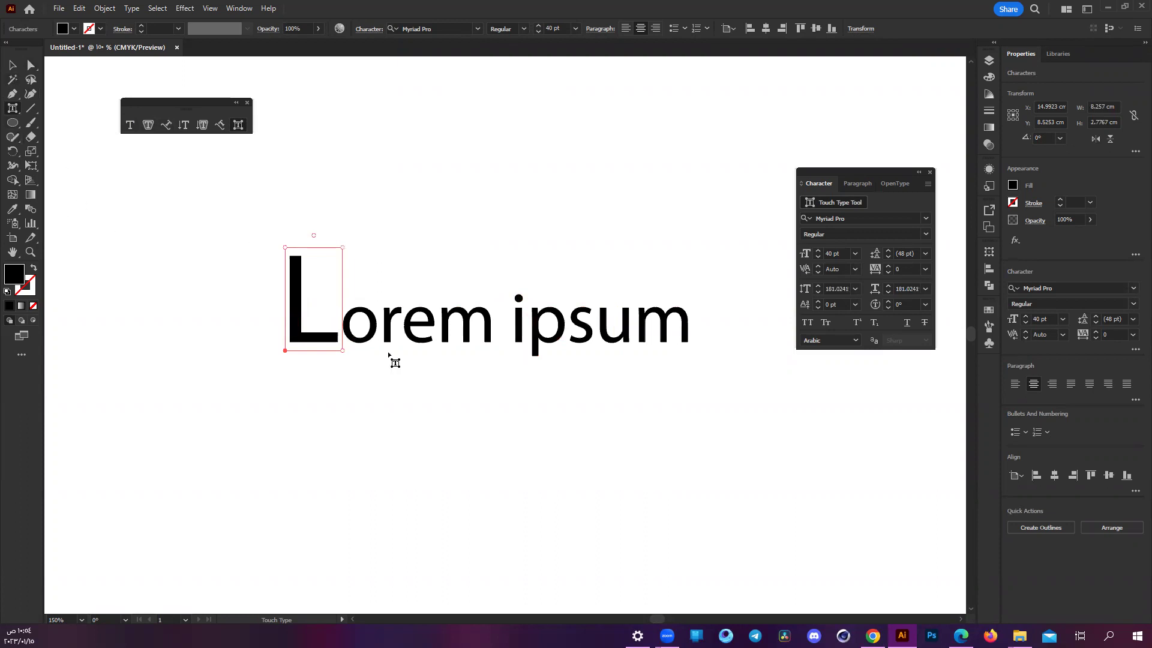
- Convert the Lorem ipsum text to outlines via Create Outlines
{"action": "right_click", "coordinate": [299, 328]}
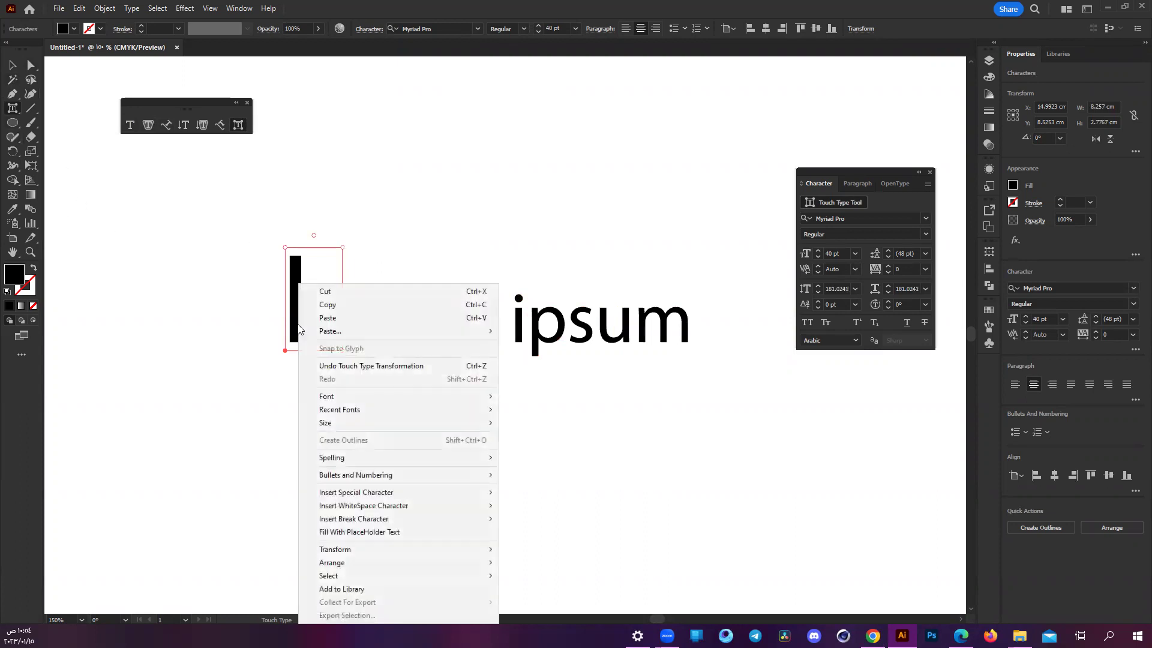
{"action": "left_click", "coordinate": [29, 71]}
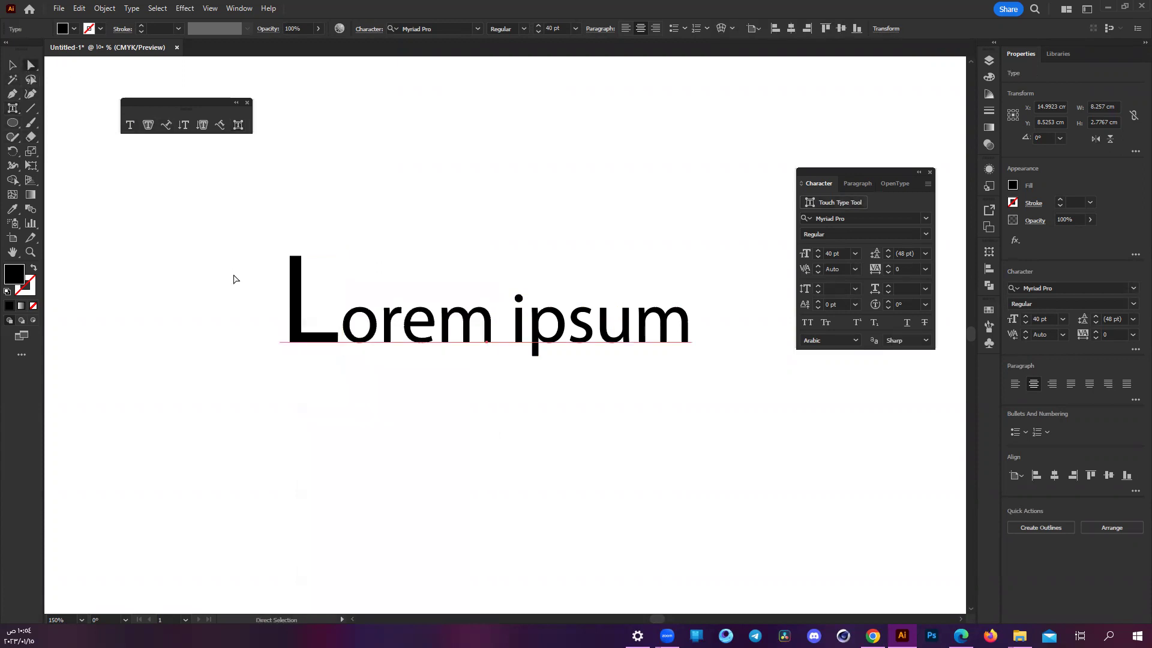
{"action": "right_click", "coordinate": [296, 302]}
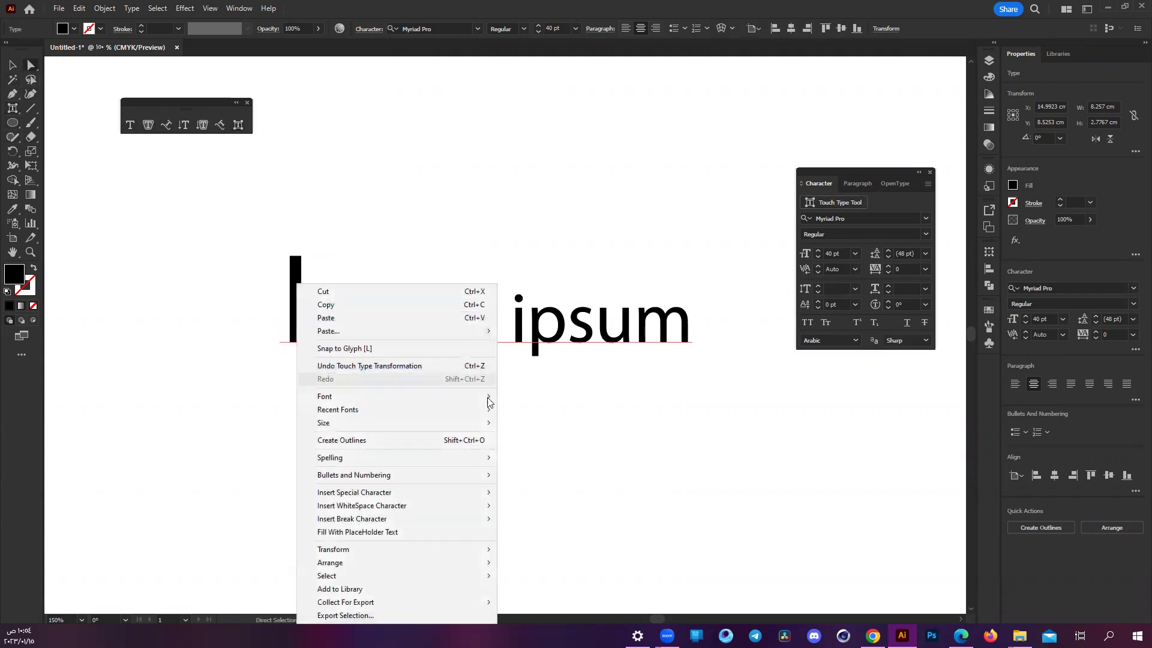
{"action": "left_click", "coordinate": [492, 441]}
{"action": "left_click", "coordinate": [283, 329]}
- Move the outlined group higher on the artboard and round the L's corners
{"action": "left_click_drag", "start_coordinate": [239, 239], "coordinate": [723, 423]}
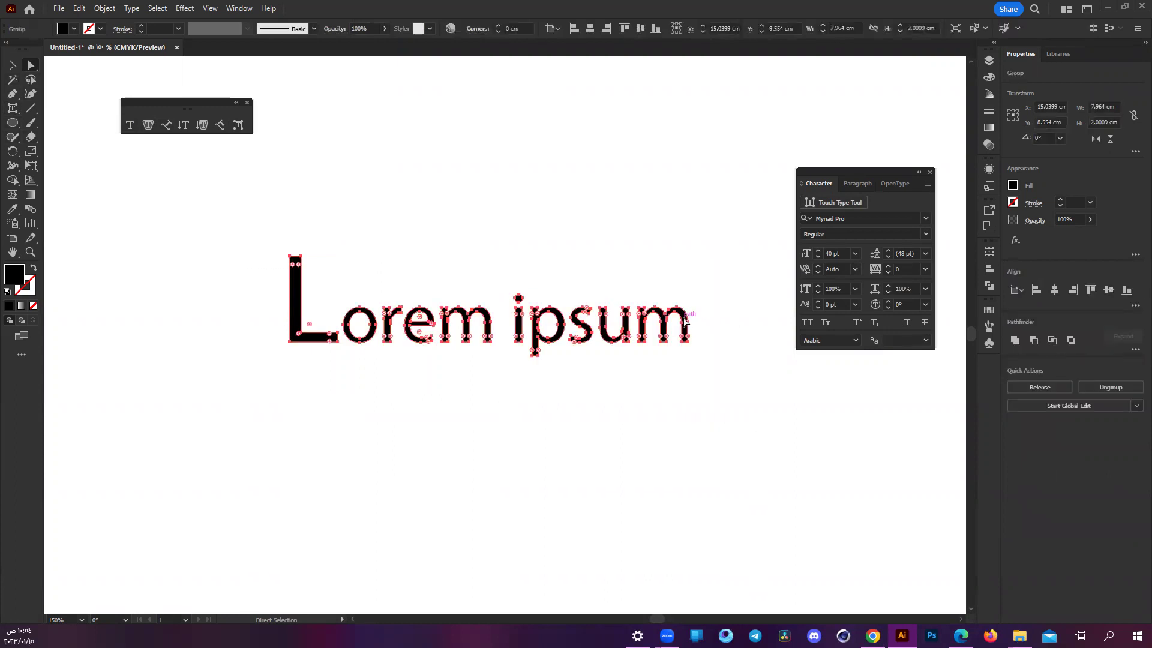
{"action": "left_click_drag", "start_coordinate": [684, 320], "coordinate": [684, 261]}
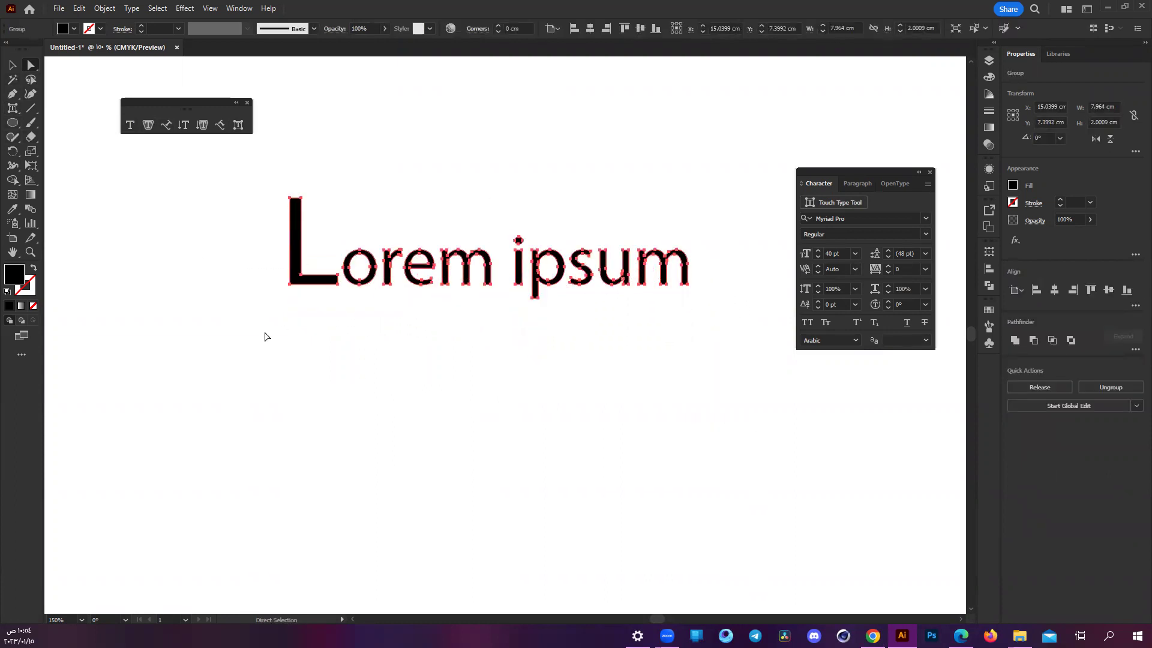
{"action": "scroll", "coordinate": [282, 280], "scroll_direction": "up", "scroll_amount": 1}
{"action": "left_click", "coordinate": [300, 258]}
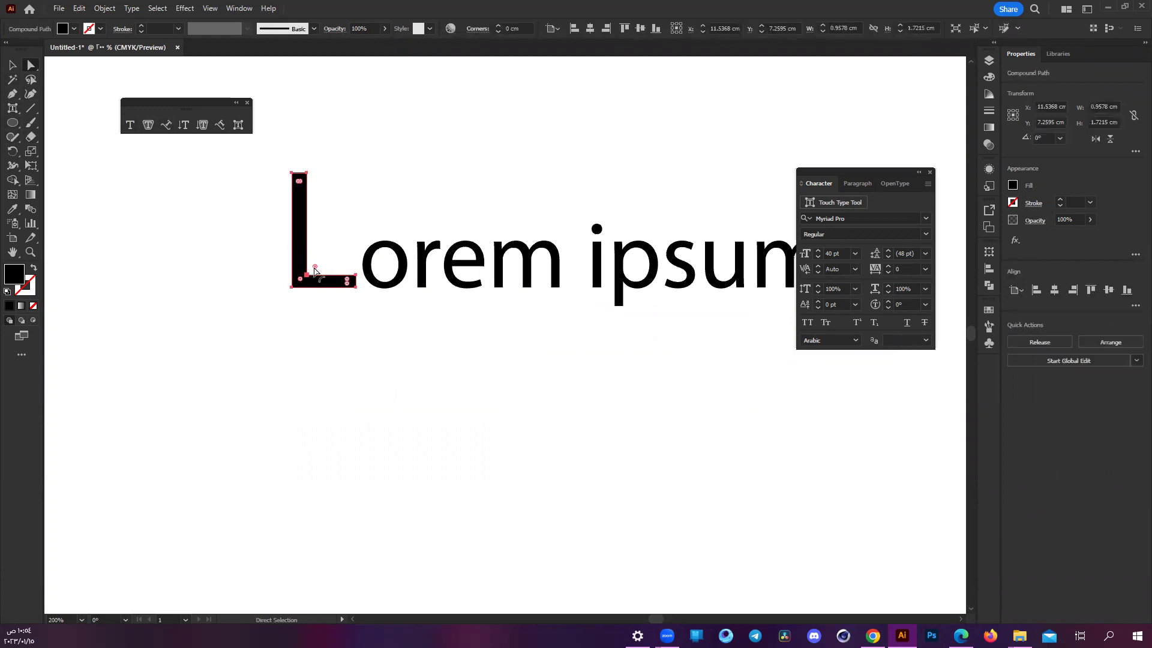
{"action": "left_click_drag", "start_coordinate": [315, 268], "coordinate": [327, 263]}
{"action": "left_click", "coordinate": [336, 399]}
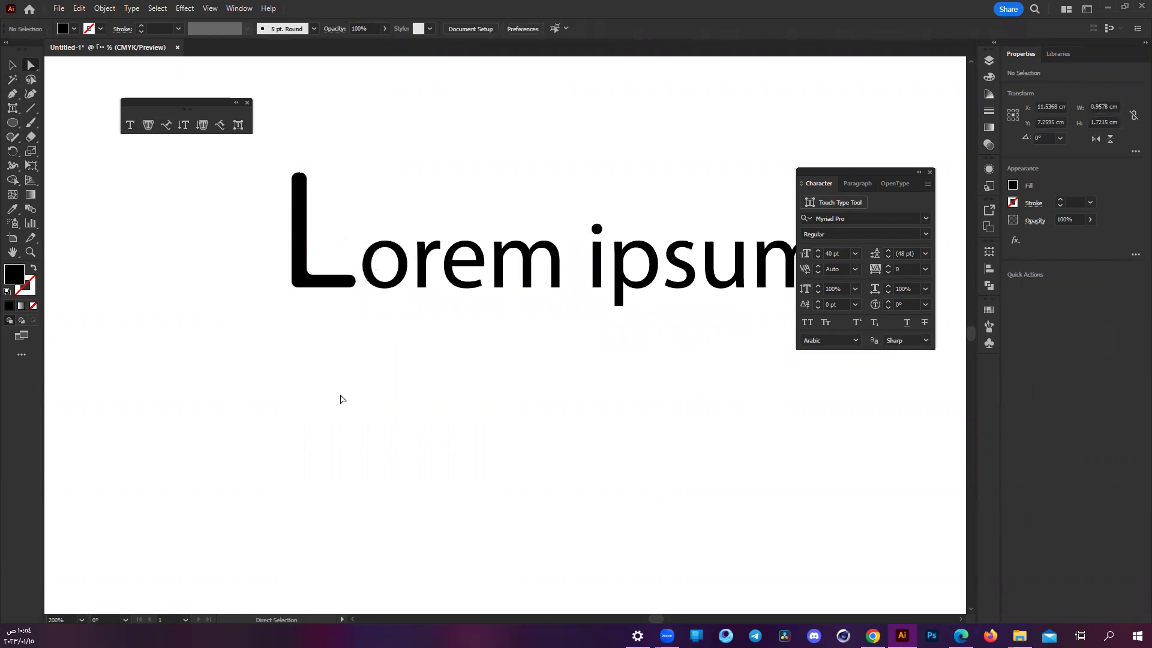
{"action": "scroll", "coordinate": [237, 478], "scroll_direction": "down", "scroll_amount": 3}
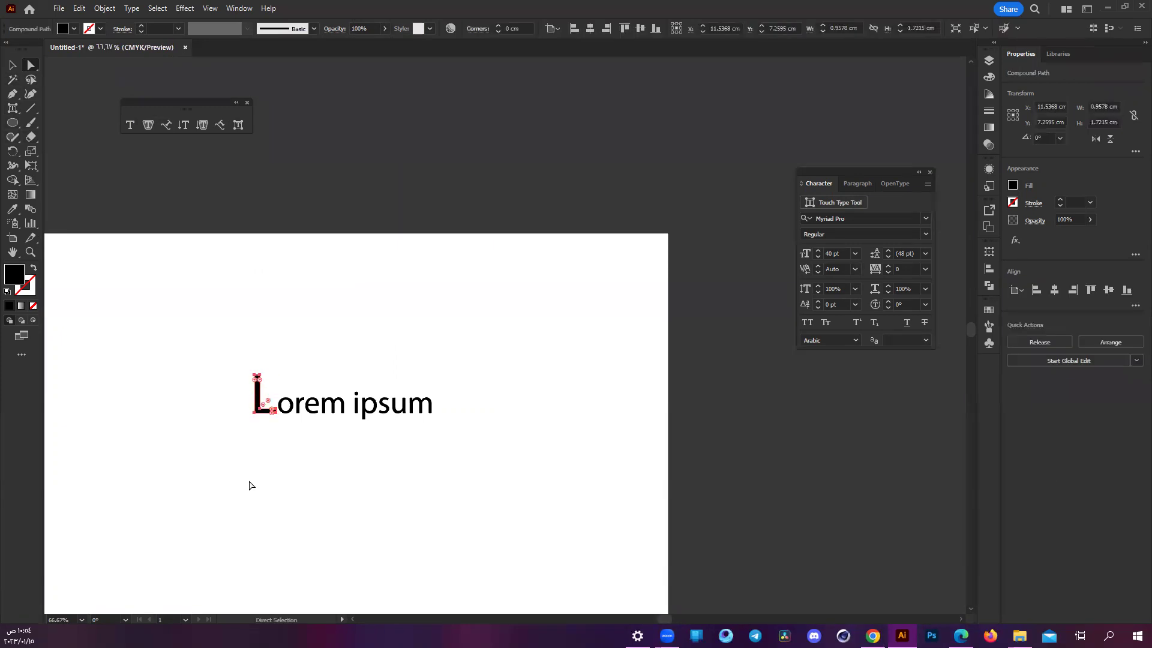
{"action": "scroll", "coordinate": [255, 485], "scroll_direction": "right", "scroll_amount": 1}
{"action": "scroll", "coordinate": [264, 478], "scroll_direction": "left", "scroll_amount": 1}
- Add a plain Lorem ipsum line below the heading and select its letters 'or'
{"action": "scroll", "coordinate": [264, 479], "scroll_direction": "down", "scroll_amount": 1}
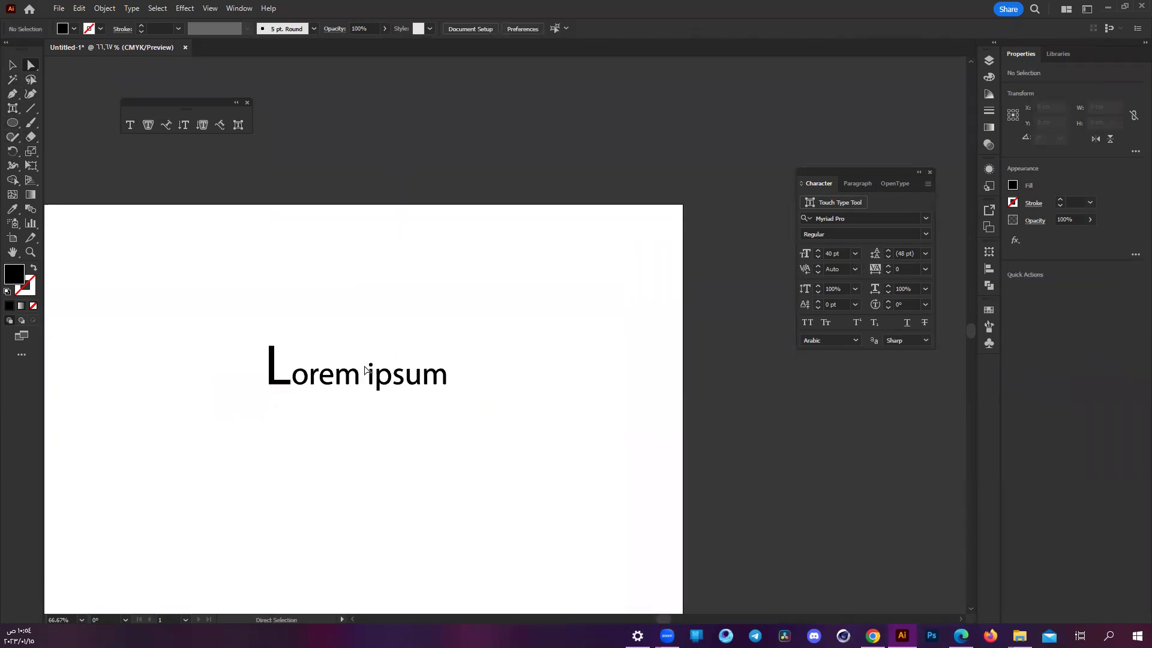
{"action": "scroll", "coordinate": [388, 463], "scroll_direction": "right", "scroll_amount": 1}
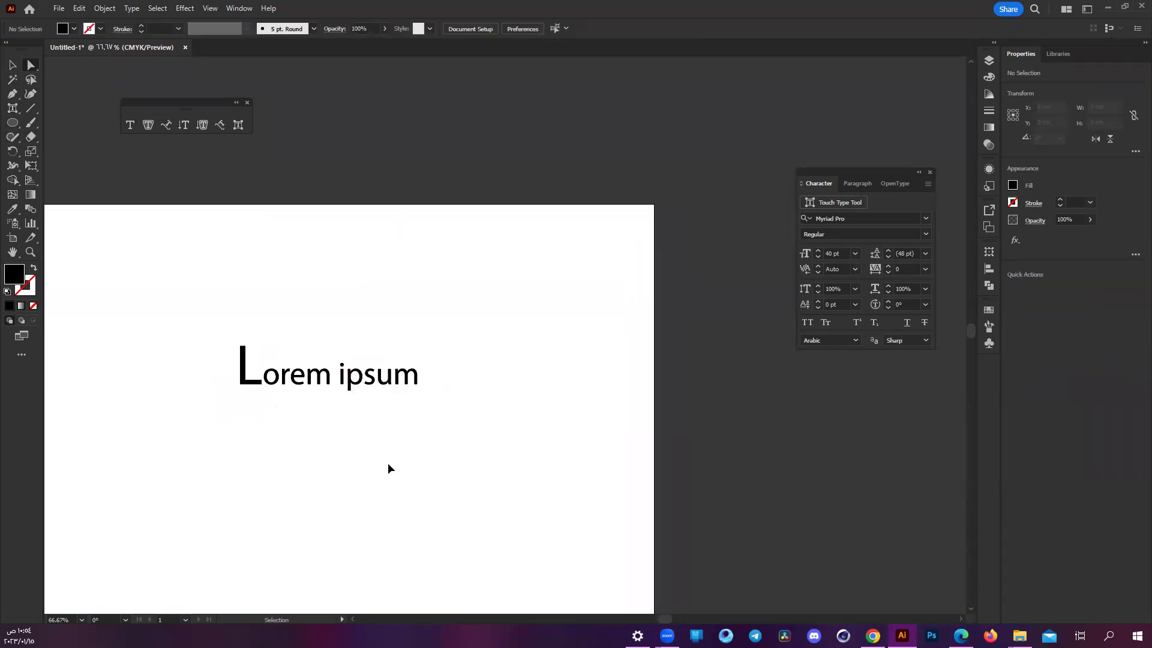
{"action": "scroll", "coordinate": [387, 463], "scroll_direction": "left", "scroll_amount": 2}
{"action": "scroll", "coordinate": [390, 468], "scroll_direction": "down", "scroll_amount": 1}
{"action": "key", "text": "t"}
{"action": "left_click", "coordinate": [373, 438]}
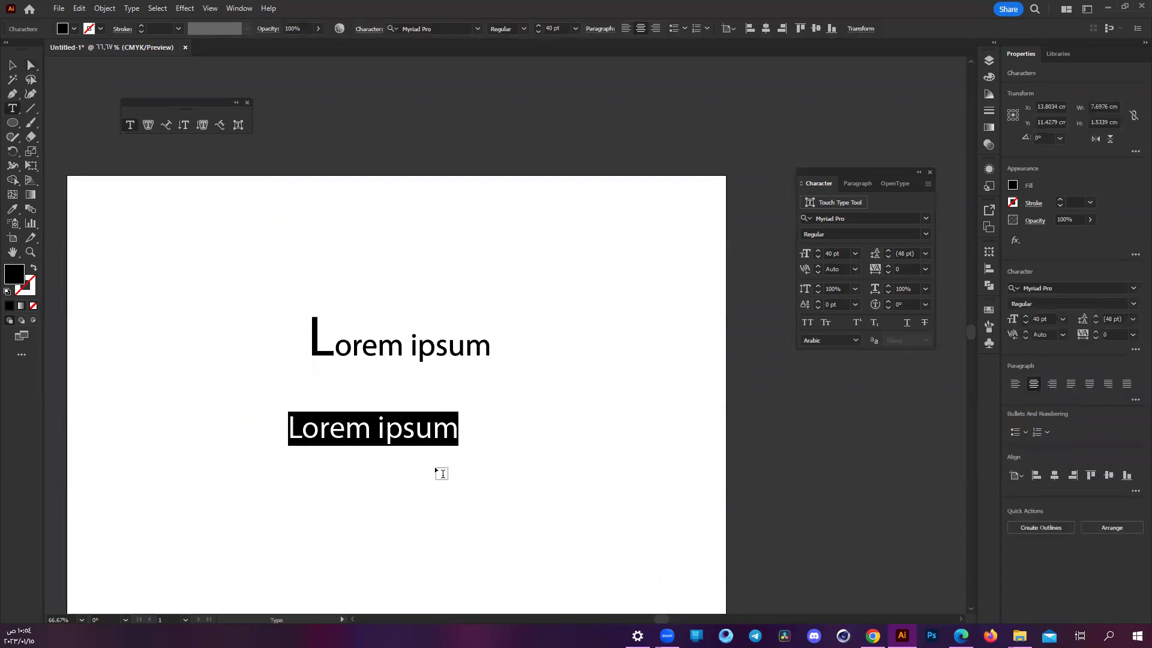
{"action": "left_click", "coordinate": [322, 432]}
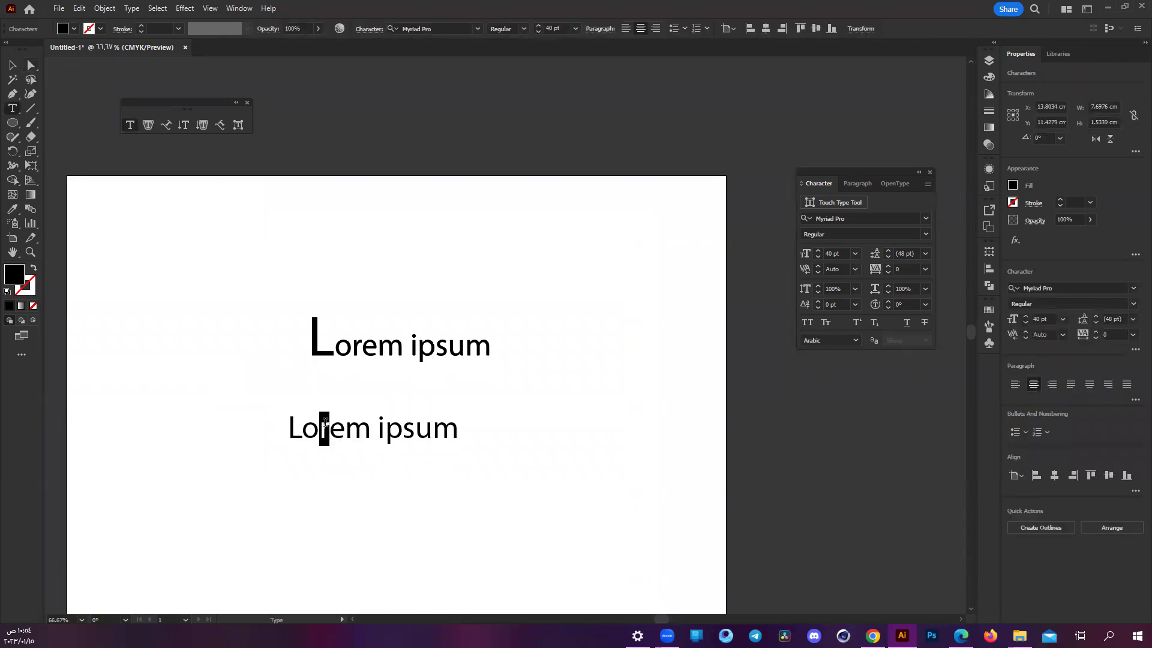
{"action": "left_click_drag", "start_coordinate": [302, 432], "coordinate": [327, 433]}
{"action": "left_click", "coordinate": [416, 429]}
- Select the outlined upper Lorem ipsum heading, then clear the selection
{"action": "left_click", "coordinate": [30, 66]}
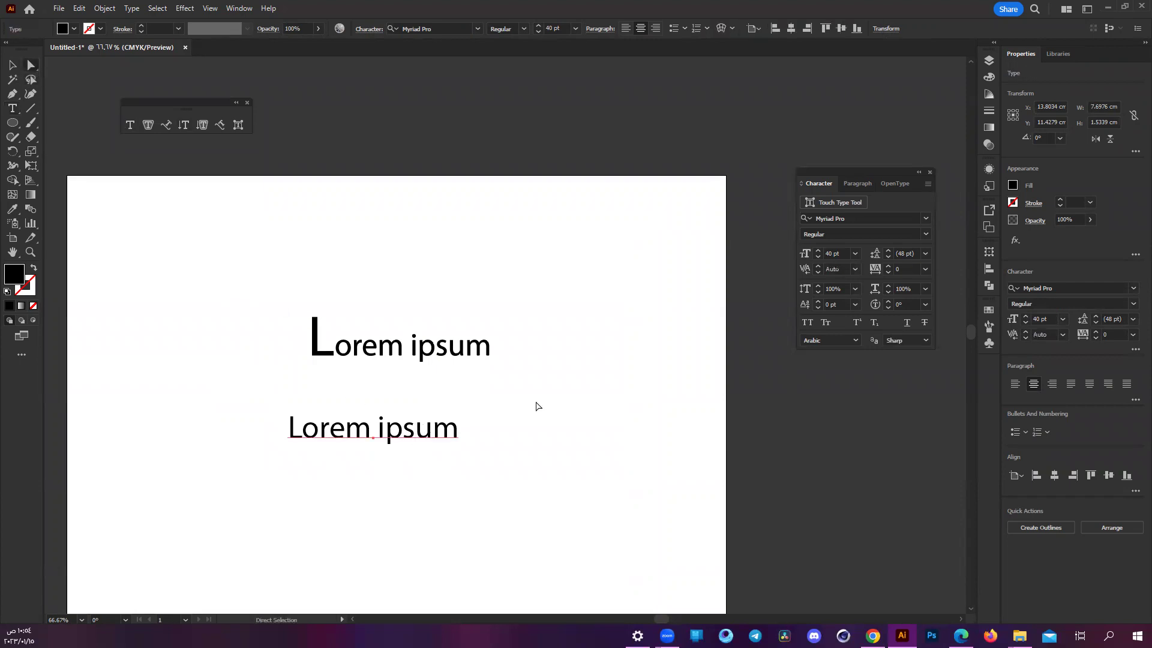
{"action": "left_click_drag", "start_coordinate": [234, 279], "coordinate": [529, 405]}
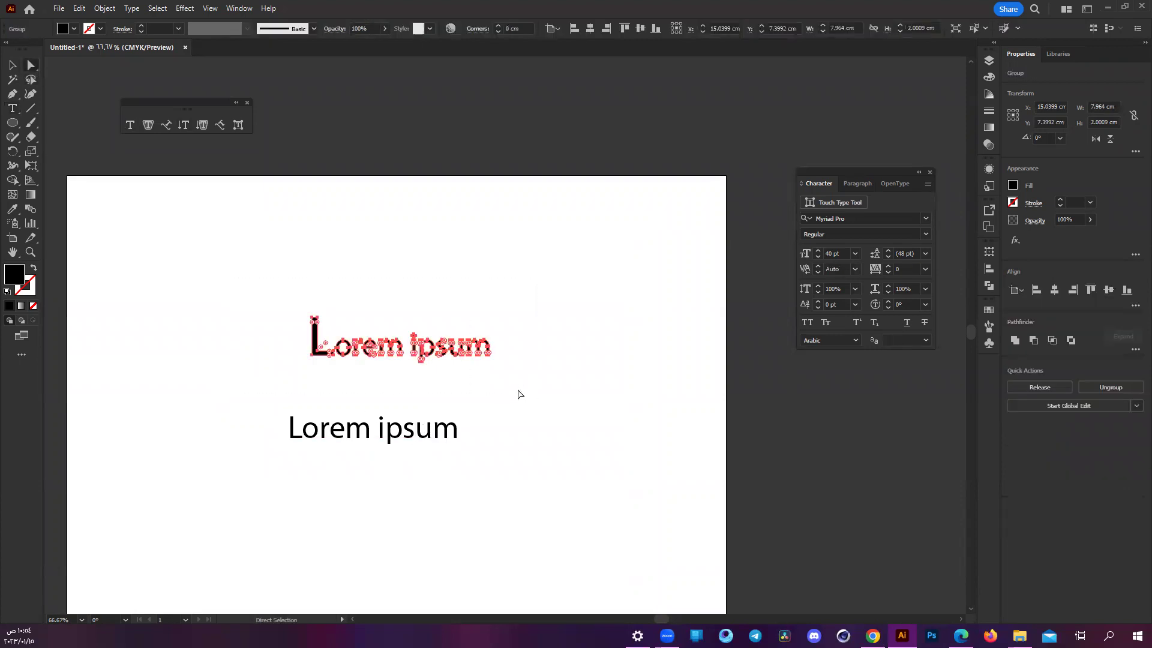
{"action": "scroll", "coordinate": [397, 377], "scroll_direction": "up", "scroll_amount": 1}
{"action": "scroll", "coordinate": [399, 378], "scroll_direction": "down", "scroll_amount": 1}
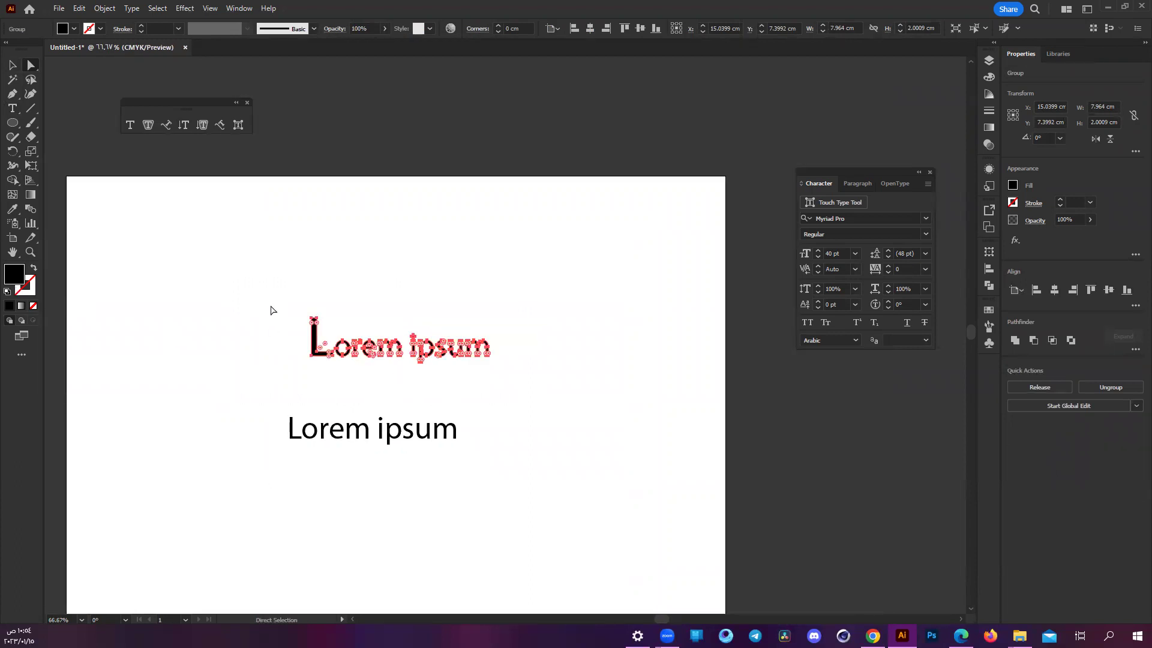
{"action": "left_click", "coordinate": [273, 312]}
{"action": "scroll", "coordinate": [385, 334], "scroll_direction": "up", "scroll_amount": 2}
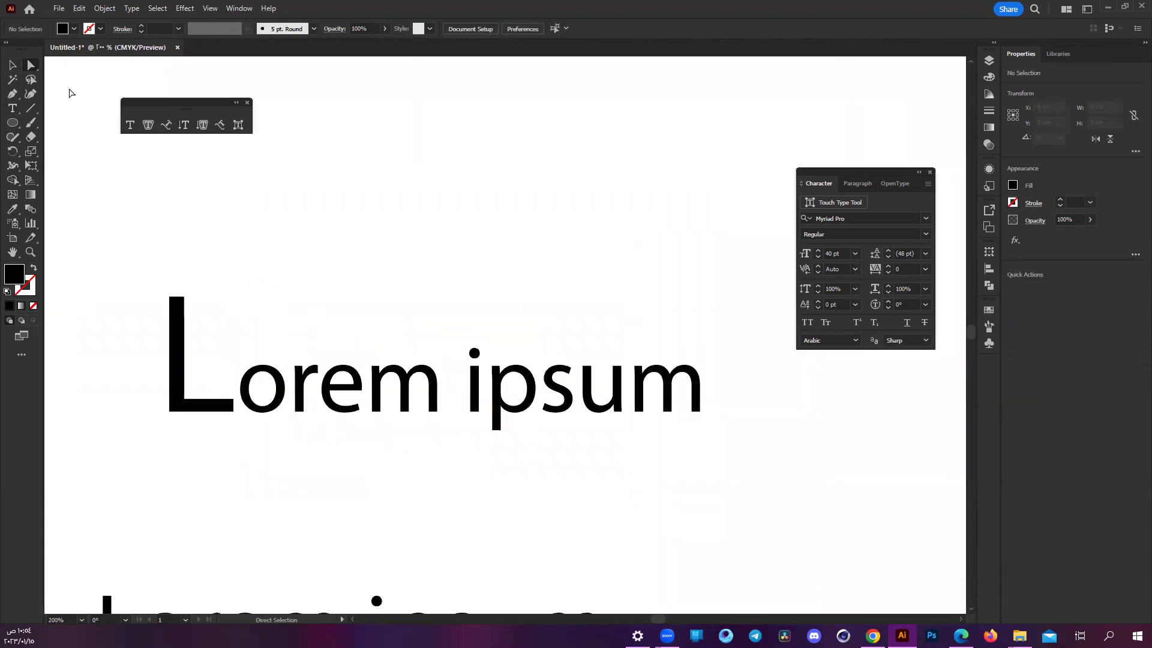
- Add four anchor points around the outlined letter e with the Curvature tool
{"action": "left_click", "coordinate": [30, 94]}
{"action": "left_click", "coordinate": [367, 377]}
{"action": "scroll", "coordinate": [347, 382], "scroll_direction": "up", "scroll_amount": 3}
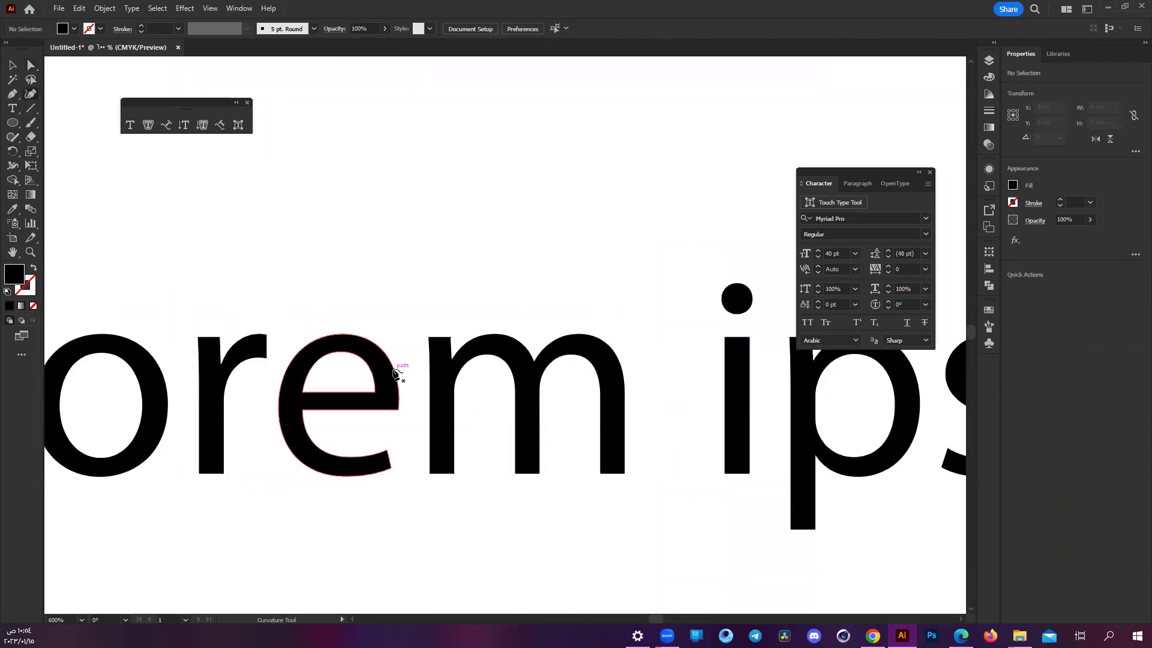
{"action": "left_click", "coordinate": [393, 384]}
{"action": "left_click", "coordinate": [399, 398]}
{"action": "left_click", "coordinate": [396, 376]}
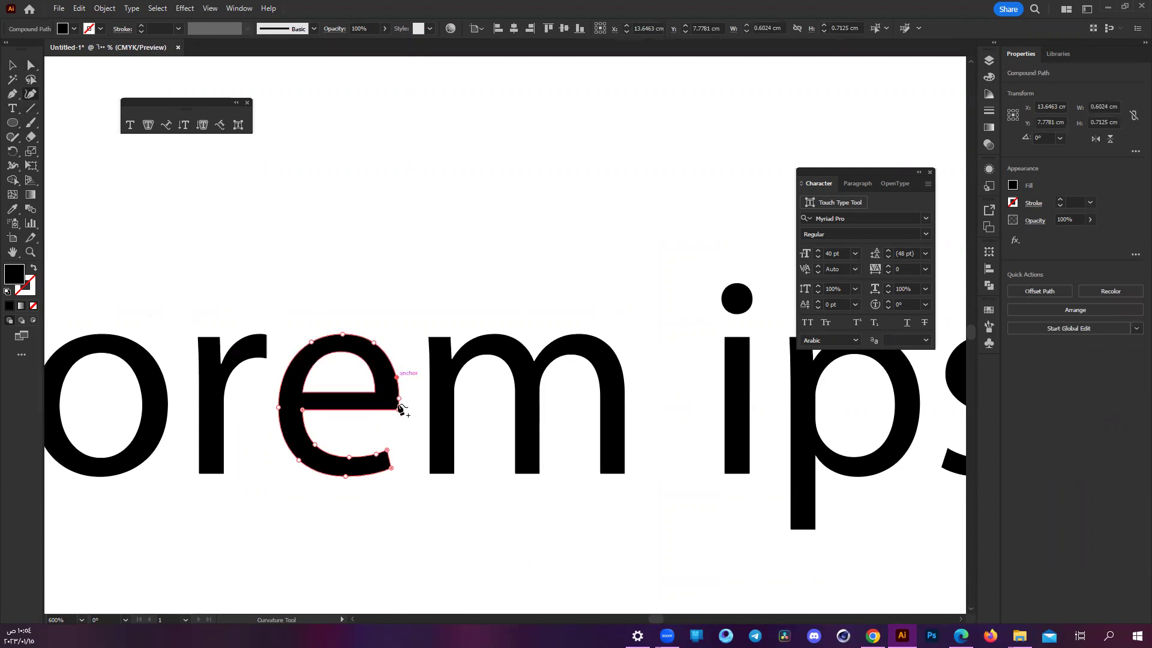
{"action": "left_click", "coordinate": [288, 368]}
{"action": "left_click", "coordinate": [284, 440]}
{"action": "scroll", "coordinate": [360, 480], "scroll_direction": "down", "scroll_amount": 3}
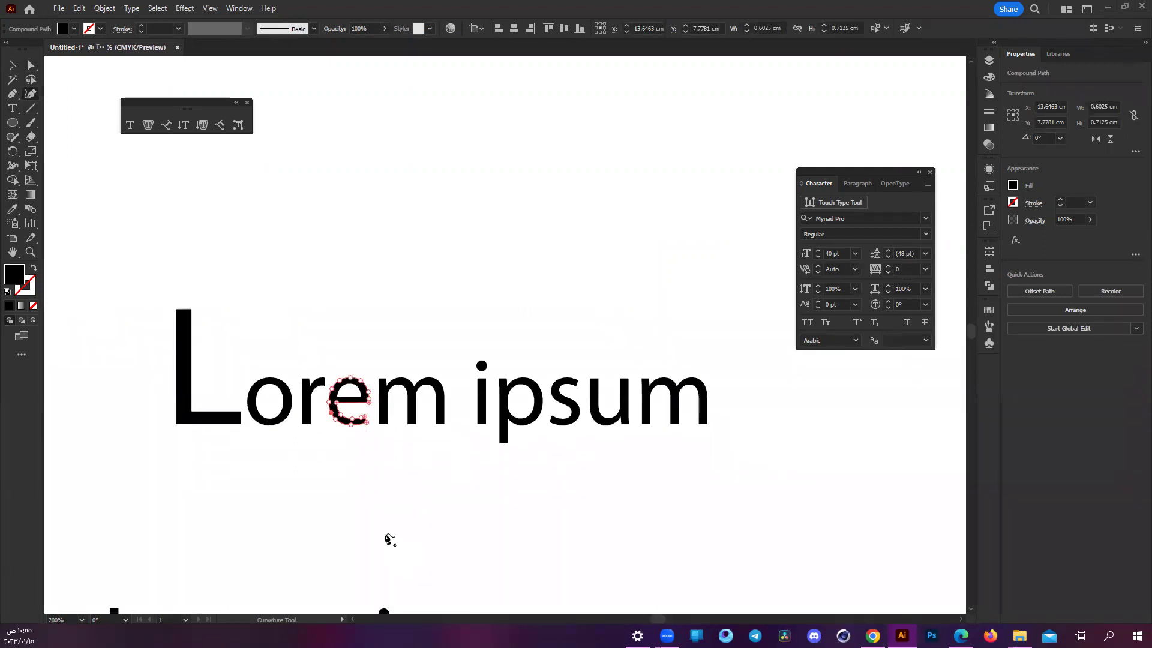
{"action": "scroll", "coordinate": [386, 535], "scroll_direction": "down", "scroll_amount": 3}
{"action": "scroll", "coordinate": [332, 471], "scroll_direction": "up", "scroll_amount": 2}
{"action": "scroll", "coordinate": [401, 412], "scroll_direction": "up", "scroll_amount": 3}
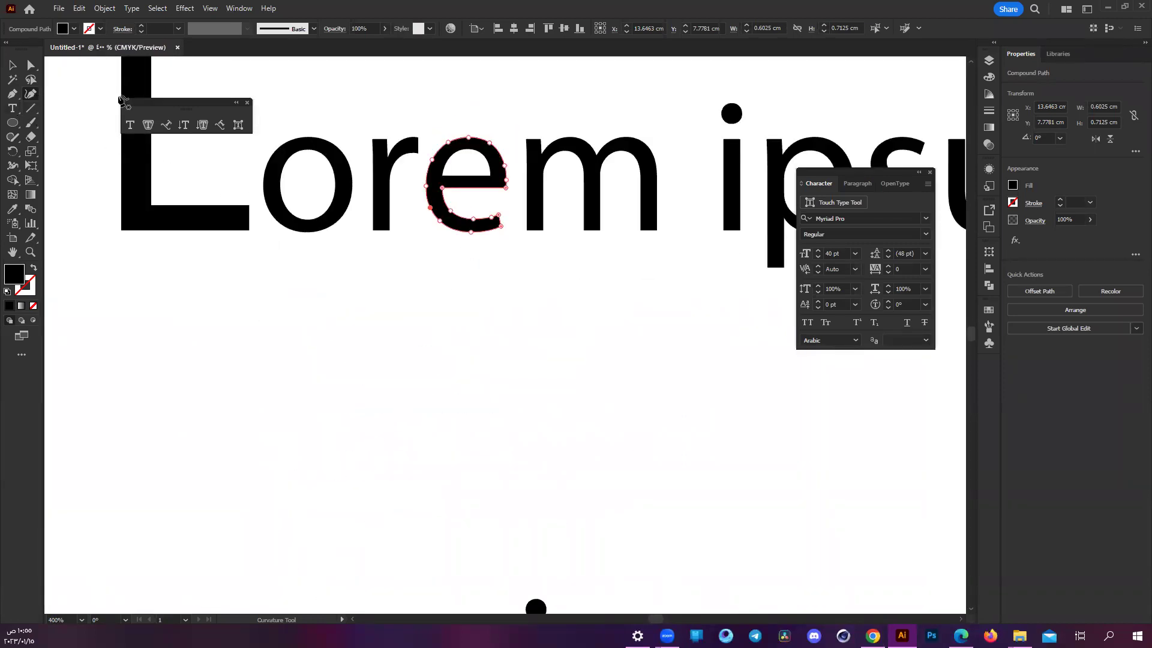
- Bend the e's tail into a hooked curve with the Anchor Point tool
{"action": "left_click_drag", "start_coordinate": [12, 98], "coordinate": [90, 139]}
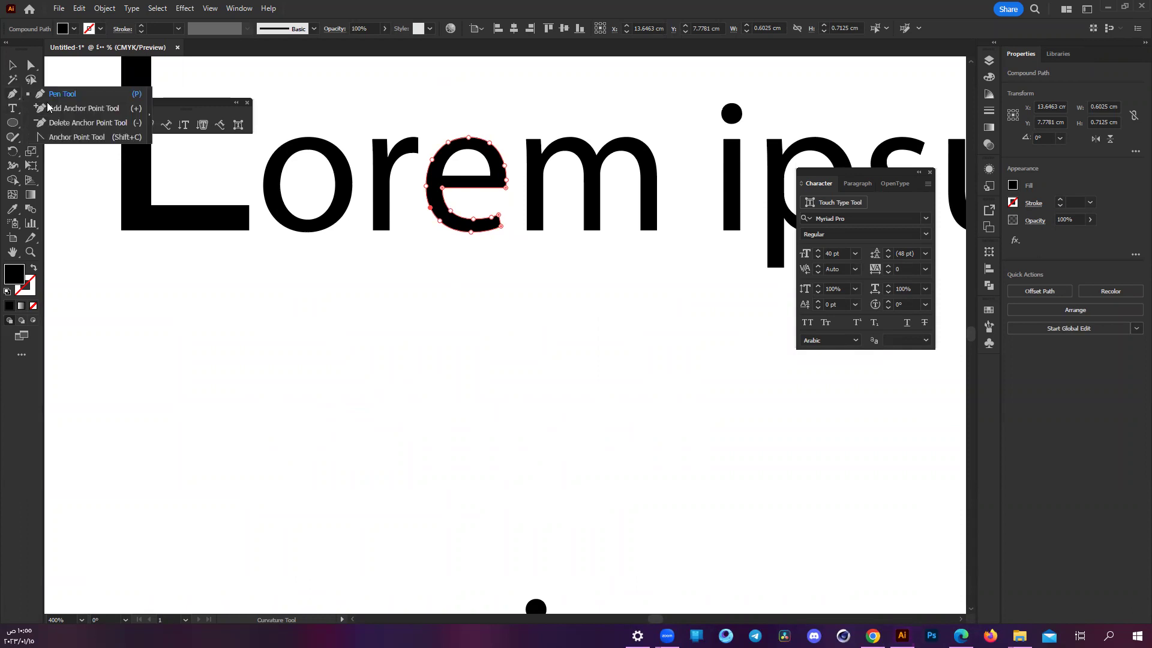
{"action": "scroll", "coordinate": [431, 188], "scroll_direction": "up", "scroll_amount": 3}
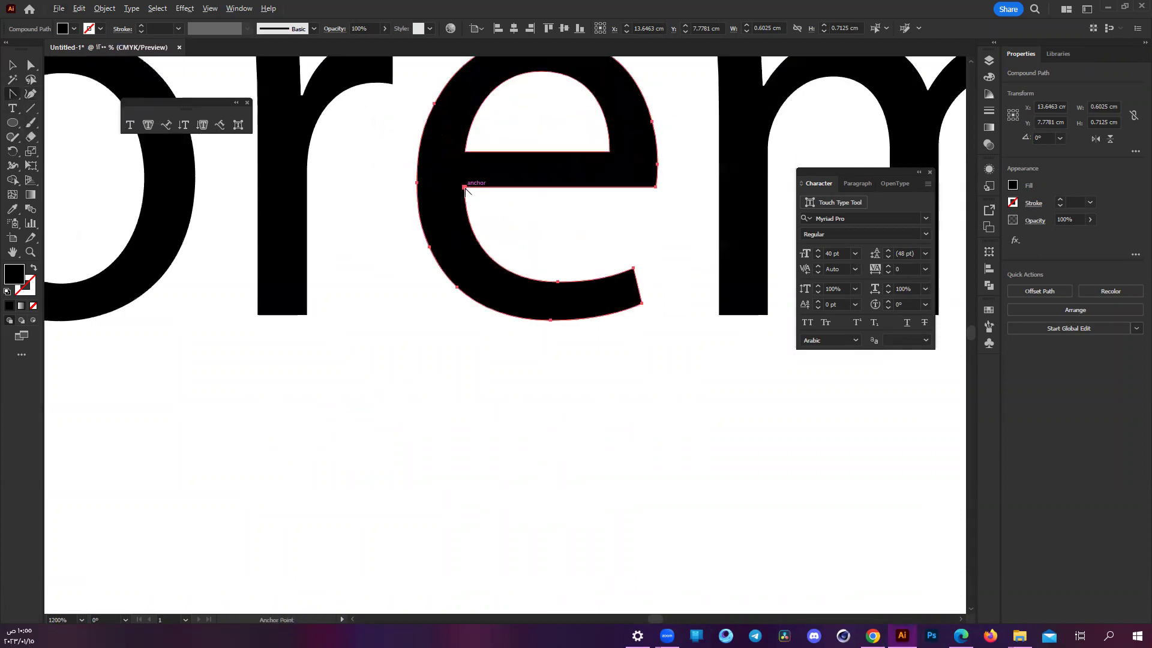
{"action": "left_click_drag", "start_coordinate": [465, 187], "coordinate": [586, 231]}
{"action": "key", "text": "ctrl+z"}
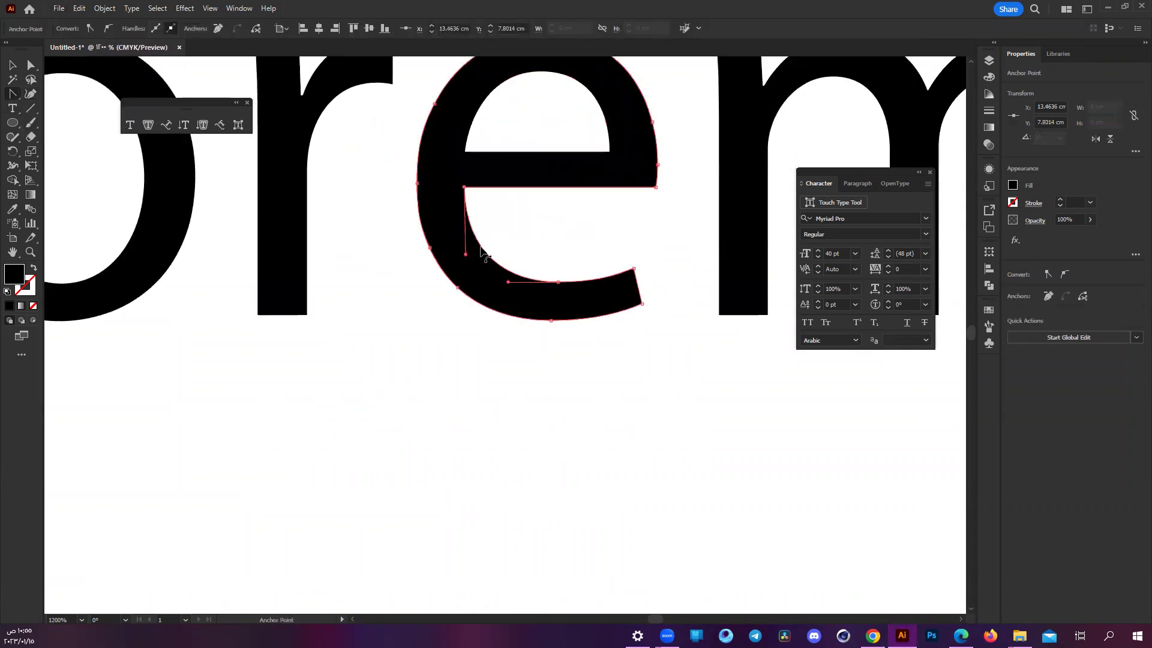
{"action": "left_click_drag", "start_coordinate": [495, 247], "coordinate": [573, 213]}
{"action": "key", "text": "ctrl+z"}
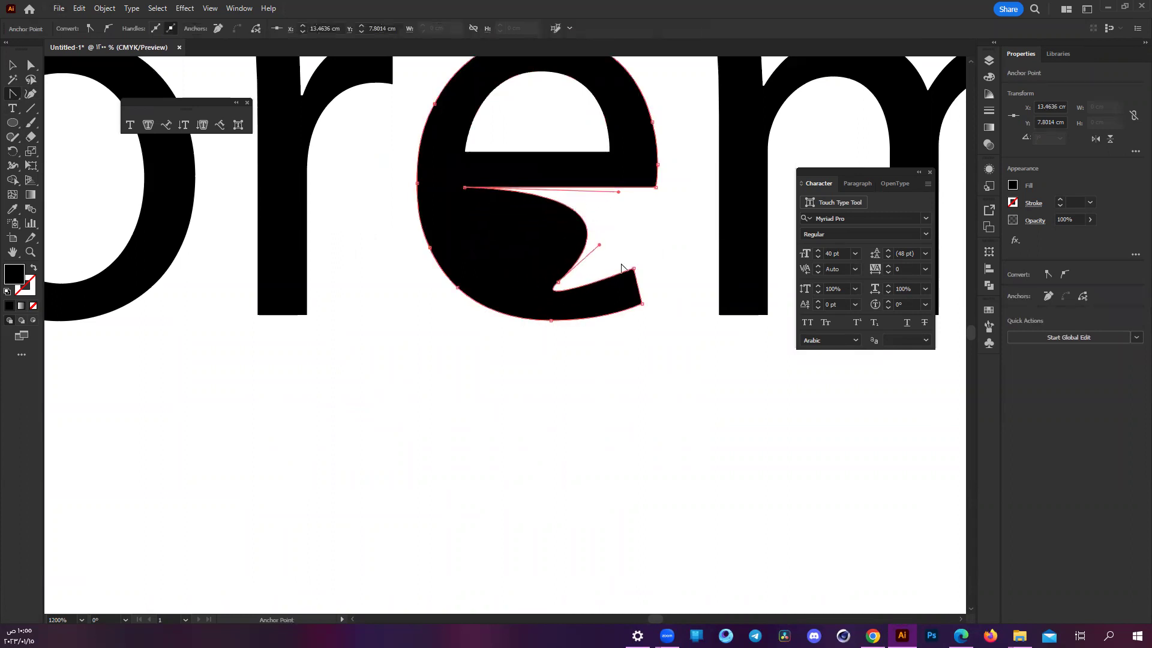
{"action": "key", "text": "ctrl+z"}
{"action": "left_click_drag", "start_coordinate": [638, 288], "coordinate": [579, 297]}
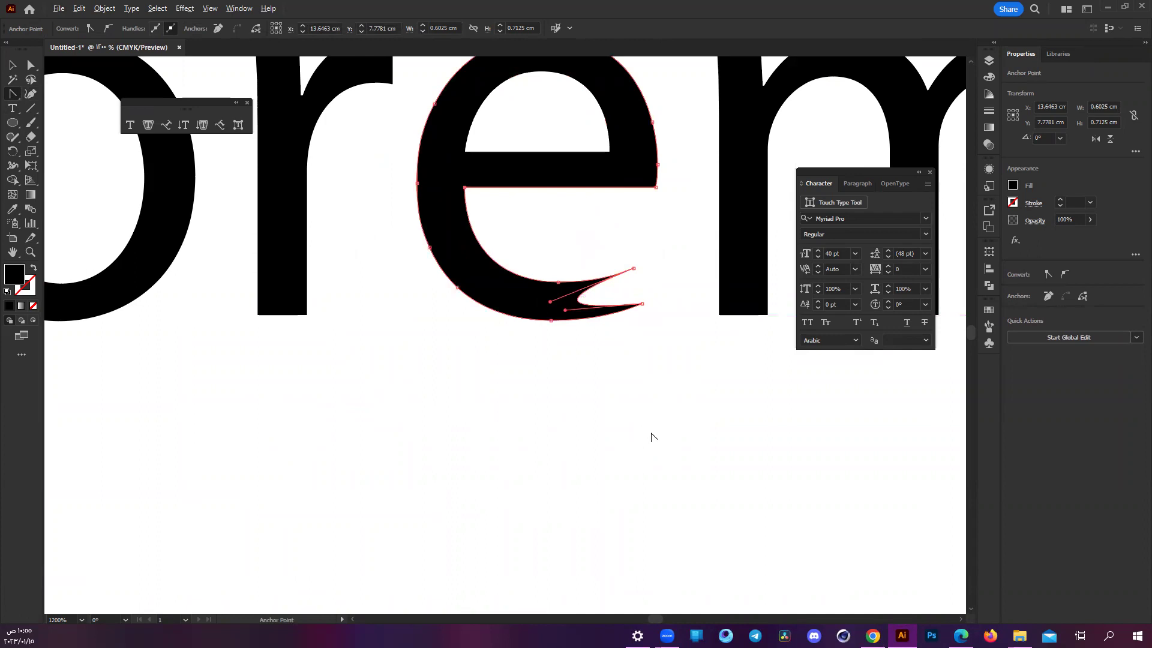
- Zoom out, then select and delete the distorted upper Lorem ipsum copy
{"action": "key", "text": "ctrl+minus"}
{"action": "key", "text": "ctrl+minus"}
{"action": "key", "text": "ctrl+minus"}
{"action": "key", "text": "ctrl+minus"}
{"action": "key", "text": "a"}
{"action": "left_click", "coordinate": [536, 486]}
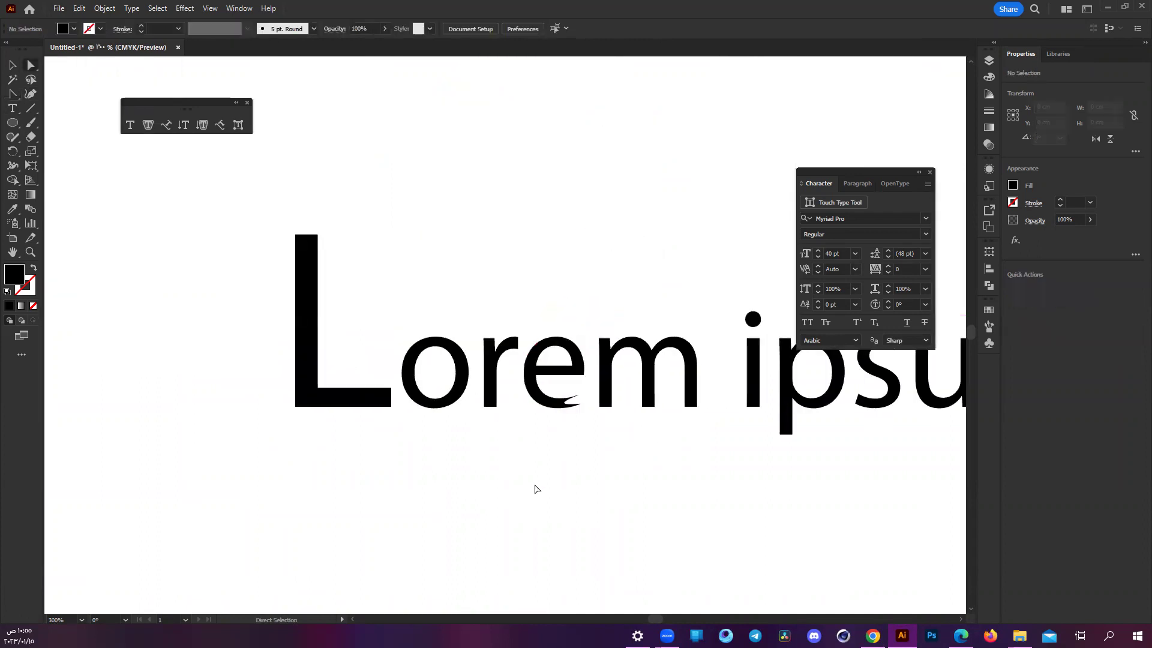
{"action": "key", "text": "ctrl+minus"}
{"action": "key", "text": "ctrl+minus"}
{"action": "scroll", "coordinate": [536, 486], "scroll_direction": "down", "scroll_amount": 3}
{"action": "left_click", "coordinate": [529, 487]}
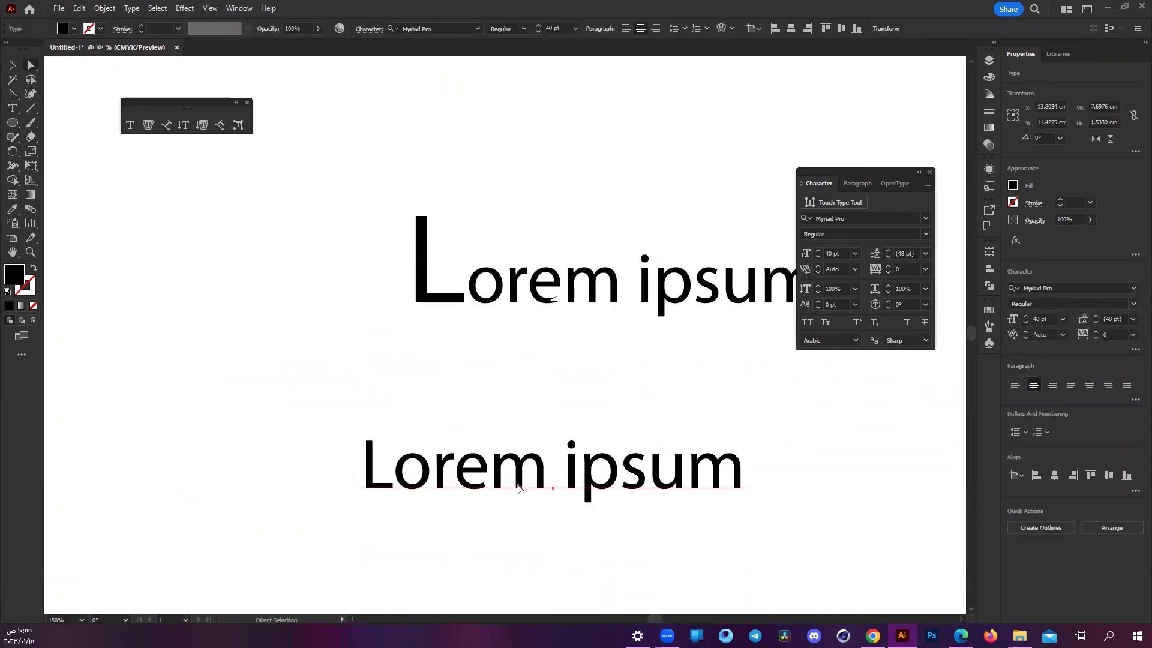
{"action": "scroll", "coordinate": [522, 485], "scroll_direction": "right", "scroll_amount": 3}
{"action": "scroll", "coordinate": [465, 480], "scroll_direction": "down", "scroll_amount": 4}
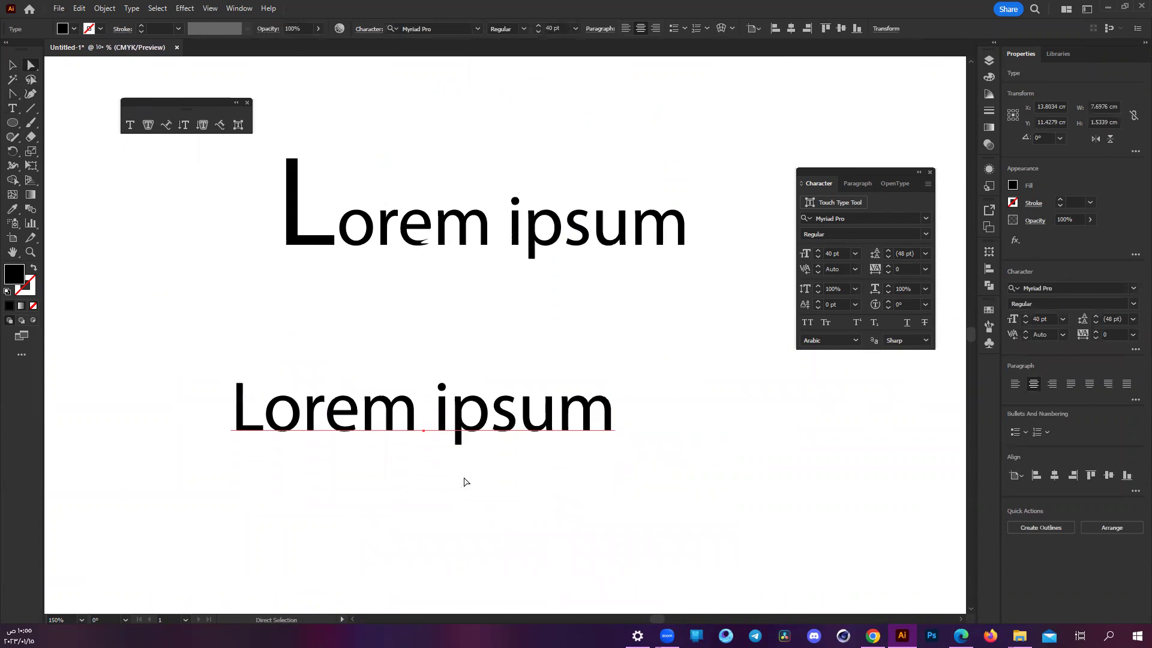
{"action": "scroll", "coordinate": [264, 180], "scroll_direction": "up", "scroll_amount": 3}
{"action": "left_click_drag", "start_coordinate": [246, 179], "coordinate": [733, 330]}
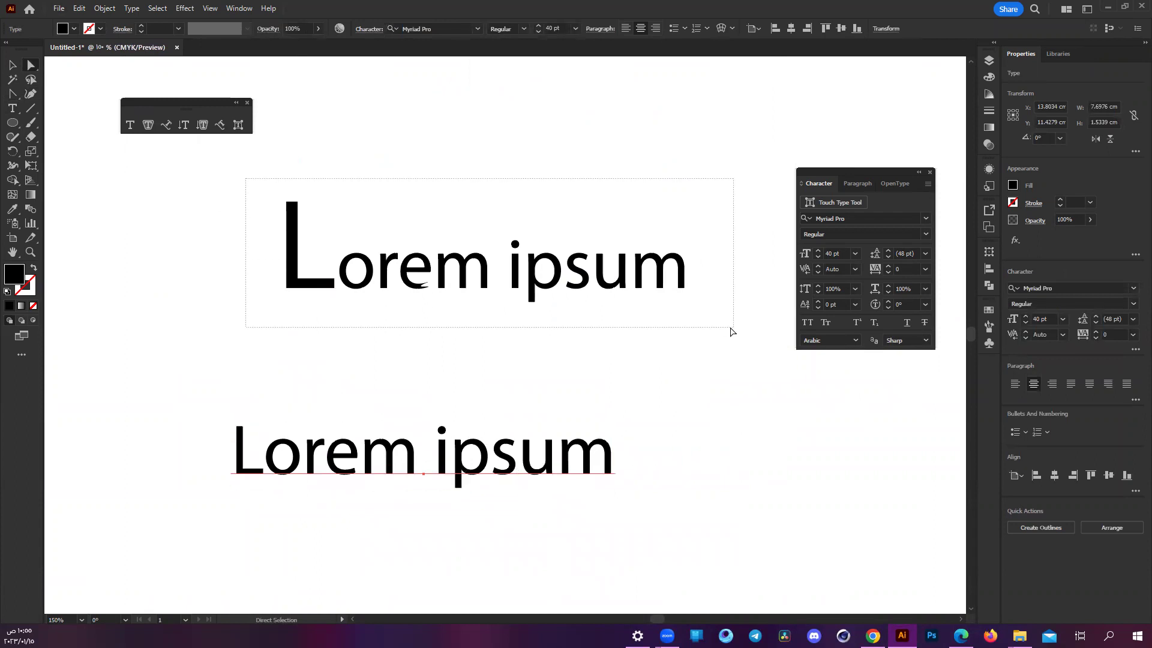
{"action": "key", "text": "Delete"}
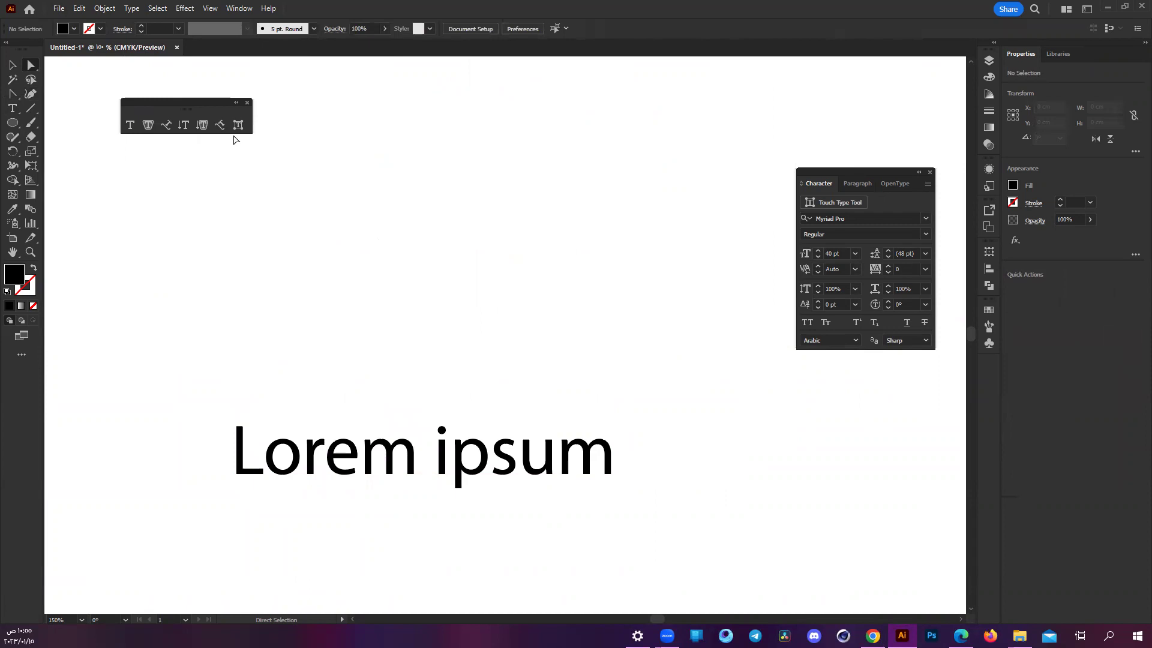
{"action": "left_click", "coordinate": [239, 125]}
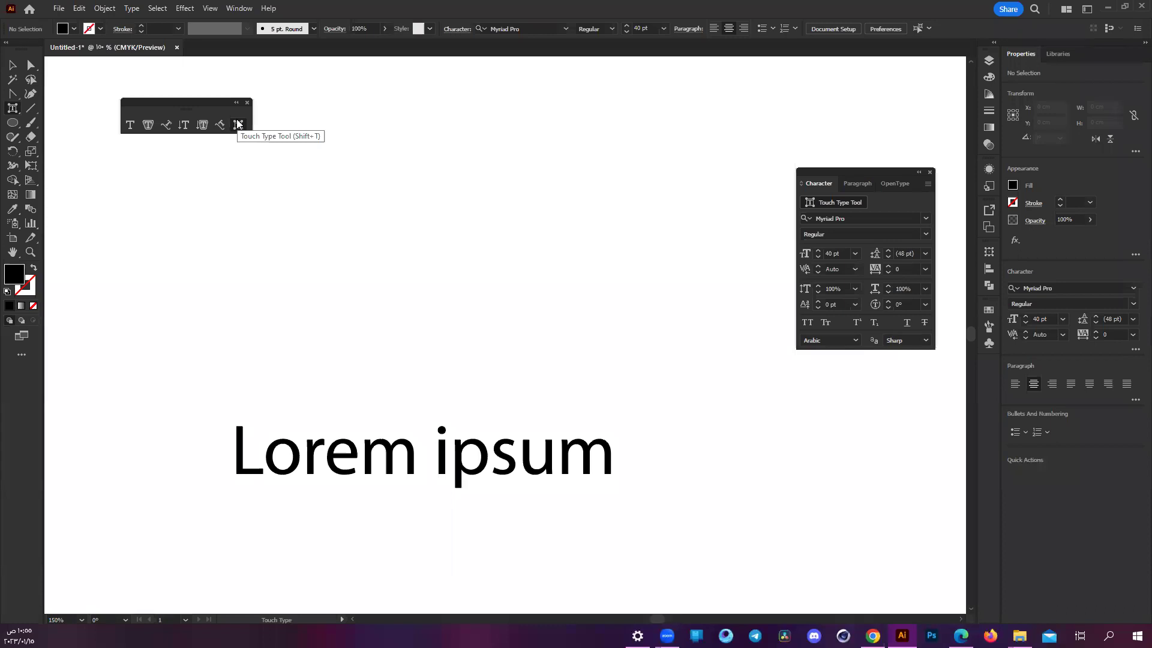
{"action": "scroll", "coordinate": [240, 465], "scroll_direction": "up", "scroll_amount": 2}
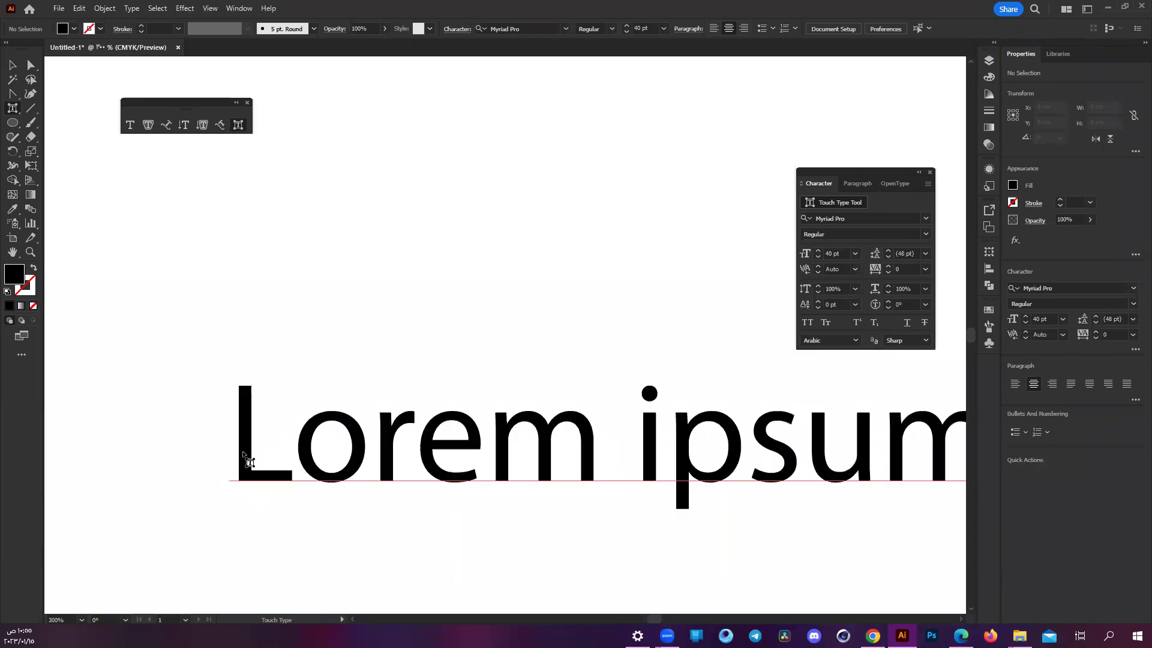
{"action": "left_click", "coordinate": [243, 457]}
{"action": "mouse_move", "coordinate": [298, 375]}
{"action": "left_mouse_down"}
{"action": "mouse_move", "coordinate": [431, 299]}
{"action": "mouse_move", "coordinate": [327, 348]}
{"action": "left_mouse_up"}
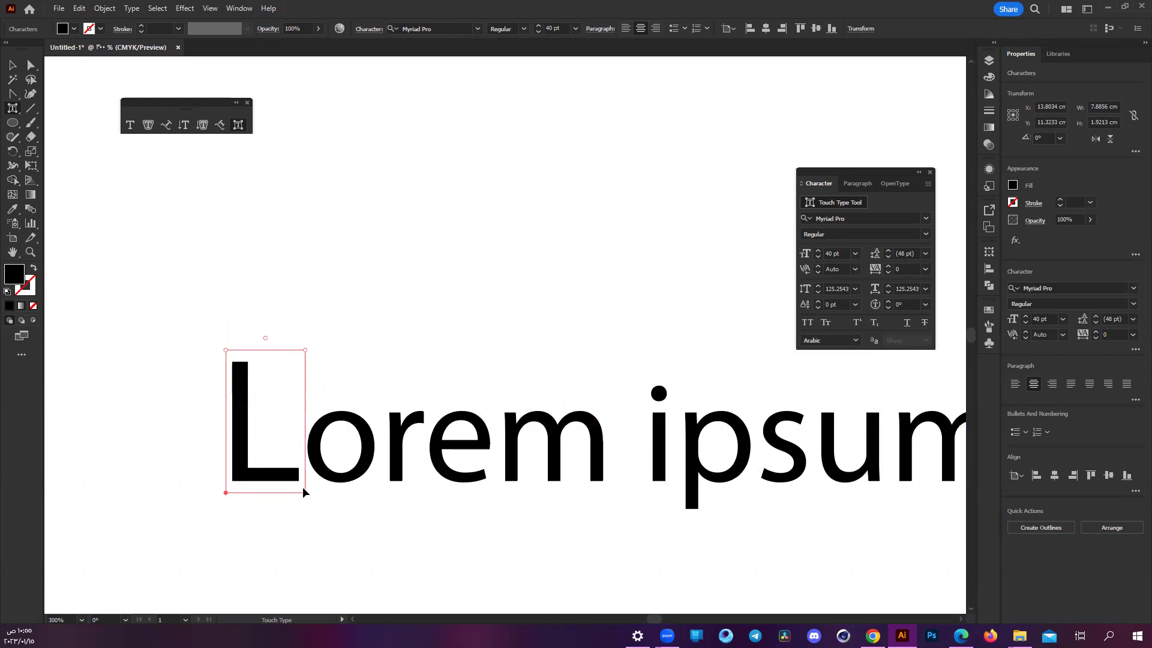
{"action": "left_click_drag", "start_coordinate": [225, 350], "coordinate": [226, 198]}
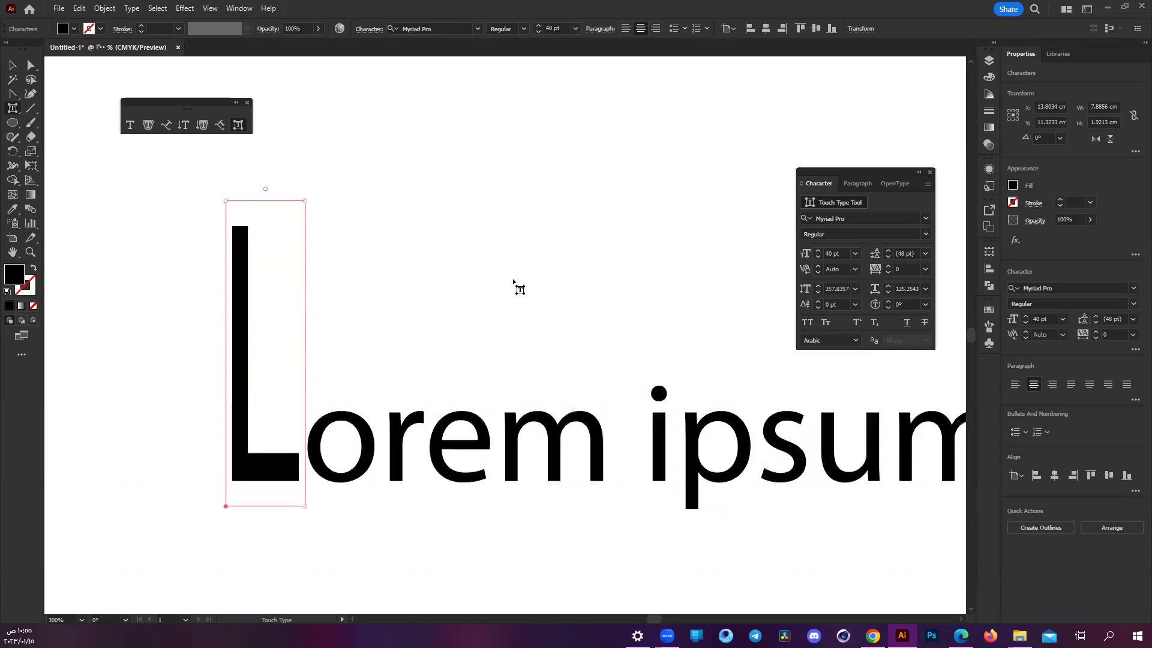
{"action": "left_click", "coordinate": [516, 303]}
{"action": "scroll", "coordinate": [508, 303], "scroll_direction": "down", "scroll_amount": 4}
{"action": "key", "text": "ctrl+z"}
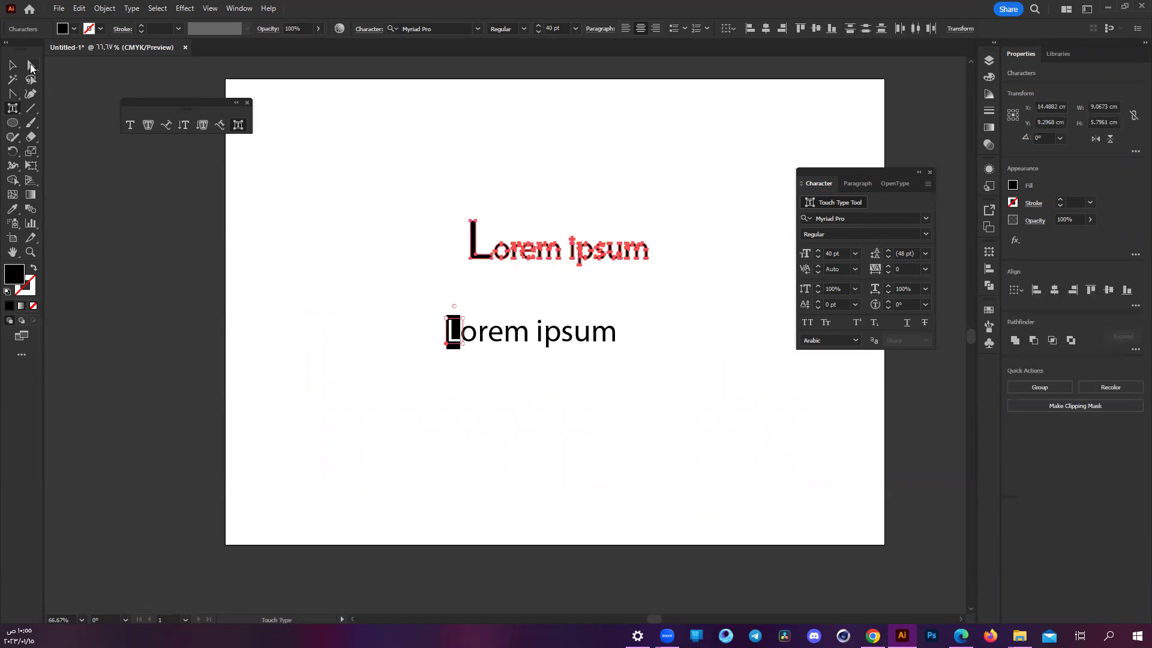
{"action": "key", "text": "ctrl+z"}
{"action": "key", "text": "ctrl+z"}
{"action": "key", "text": "ctrl+z"}
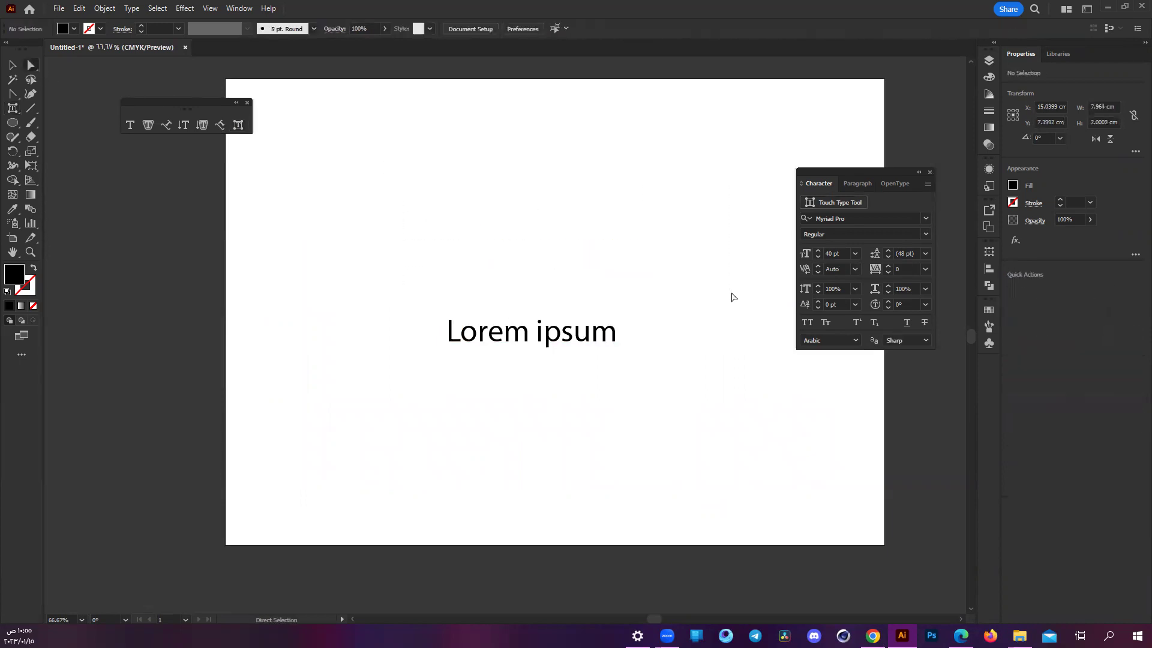
{"action": "scroll", "coordinate": [709, 289], "scroll_direction": "right", "scroll_amount": 2}
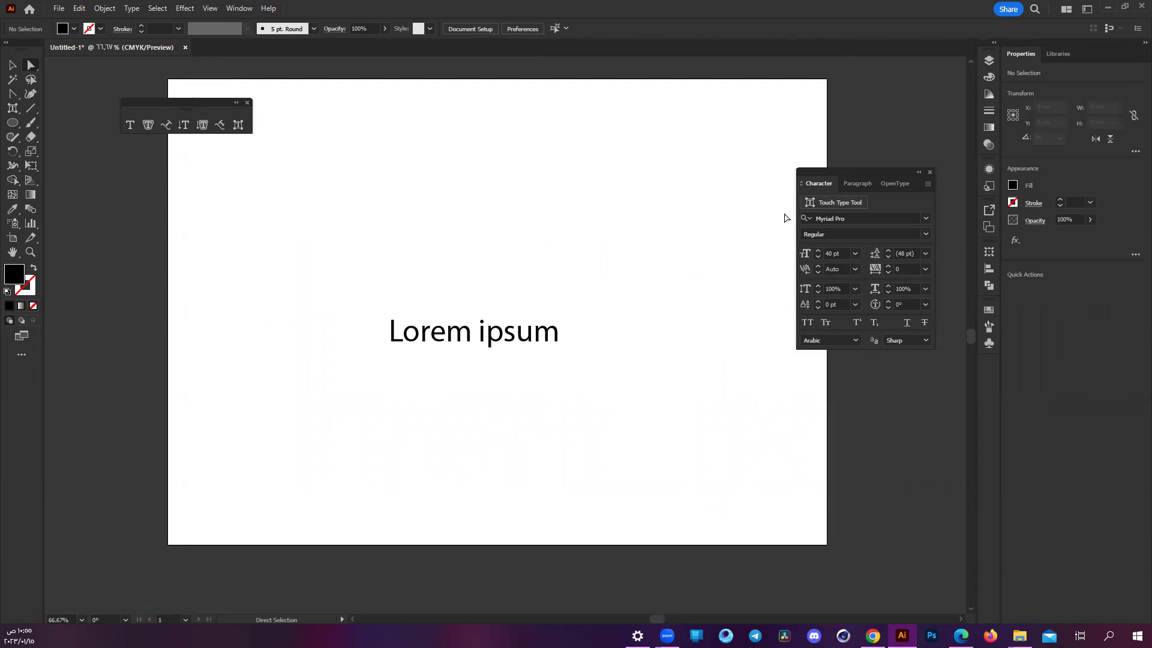
{"action": "left_click", "coordinate": [829, 204]}
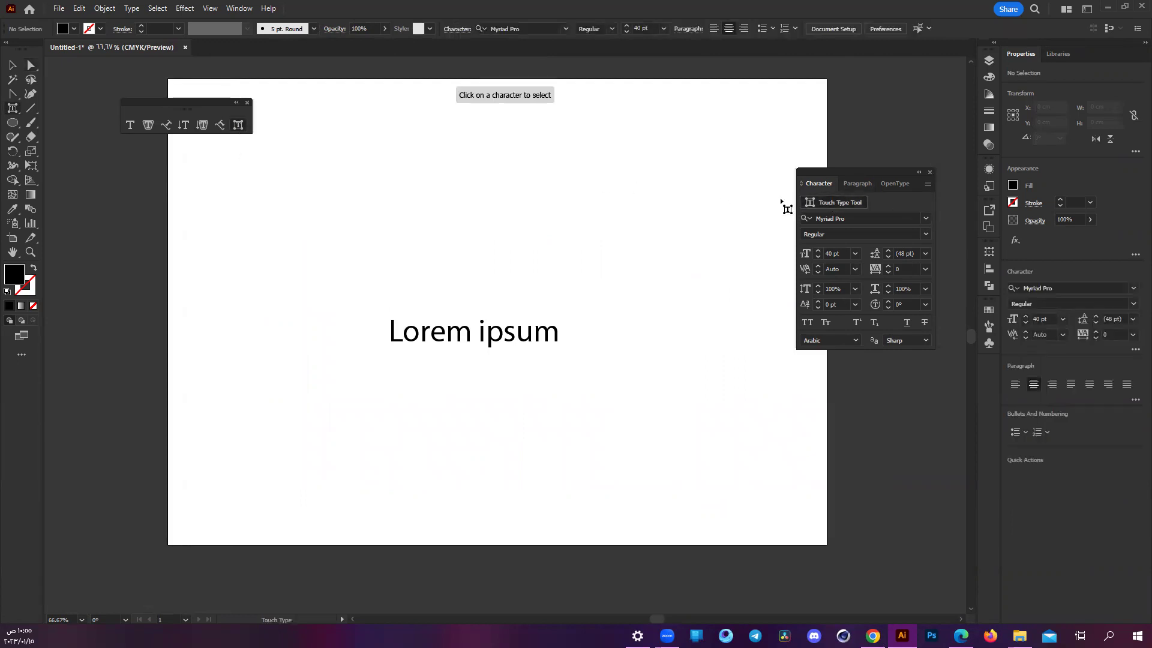
{"action": "left_click", "coordinate": [31, 64]}
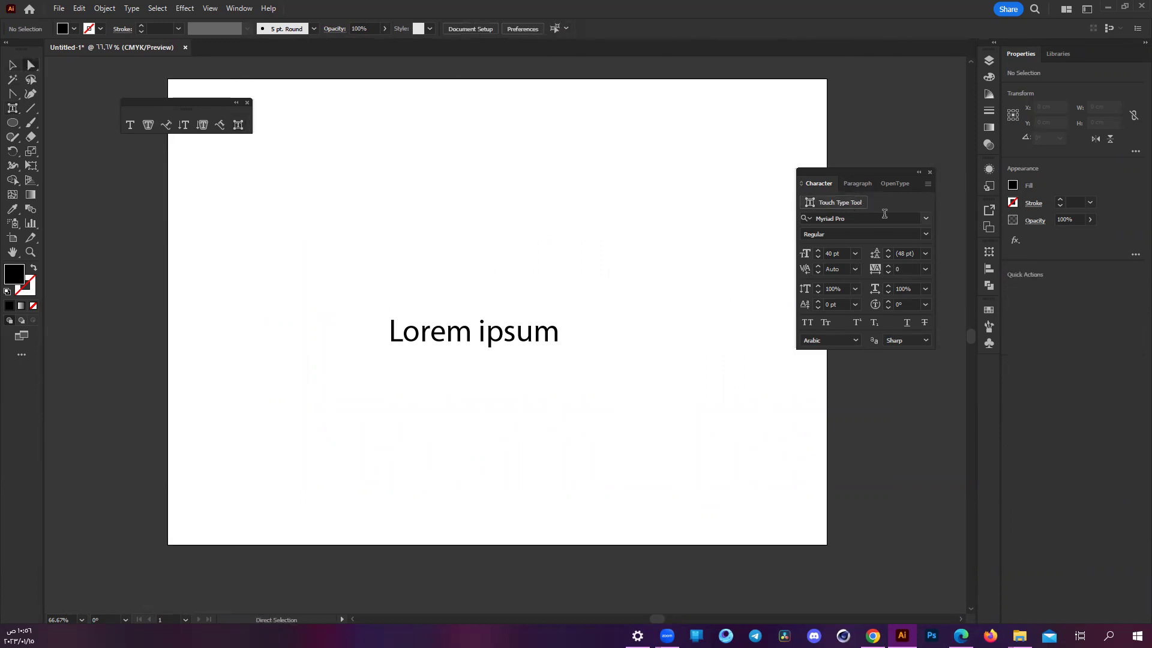
- Show the Character panel's font family list and scroll through the installed fonts
{"action": "left_click", "coordinate": [926, 219]}
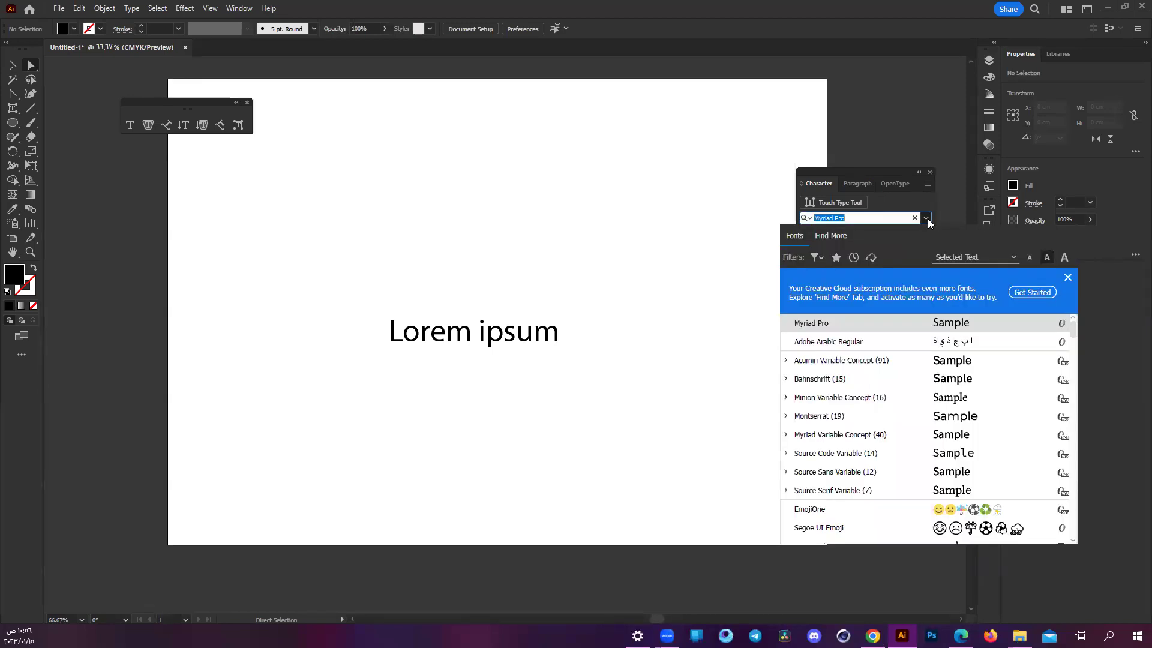
{"action": "scroll", "coordinate": [889, 396], "scroll_direction": "down", "scroll_amount": 3}
{"action": "scroll", "coordinate": [889, 396], "scroll_direction": "down", "scroll_amount": 5}
{"action": "scroll", "coordinate": [888, 397], "scroll_direction": "down", "scroll_amount": 10}
{"action": "scroll", "coordinate": [889, 397], "scroll_direction": "down", "scroll_amount": 5}
{"action": "scroll", "coordinate": [888, 398], "scroll_direction": "down", "scroll_amount": 10}
{"action": "scroll", "coordinate": [887, 401], "scroll_direction": "down", "scroll_amount": 10}
{"action": "scroll", "coordinate": [885, 405], "scroll_direction": "up", "scroll_amount": 3}
{"action": "scroll", "coordinate": [884, 405], "scroll_direction": "up", "scroll_amount": 5}
{"action": "scroll", "coordinate": [884, 405], "scroll_direction": "up", "scroll_amount": 10}
{"action": "scroll", "coordinate": [884, 405], "scroll_direction": "up", "scroll_amount": 10}
{"action": "scroll", "coordinate": [883, 405], "scroll_direction": "up", "scroll_amount": 15}
{"action": "scroll", "coordinate": [882, 405], "scroll_direction": "up", "scroll_amount": 3}
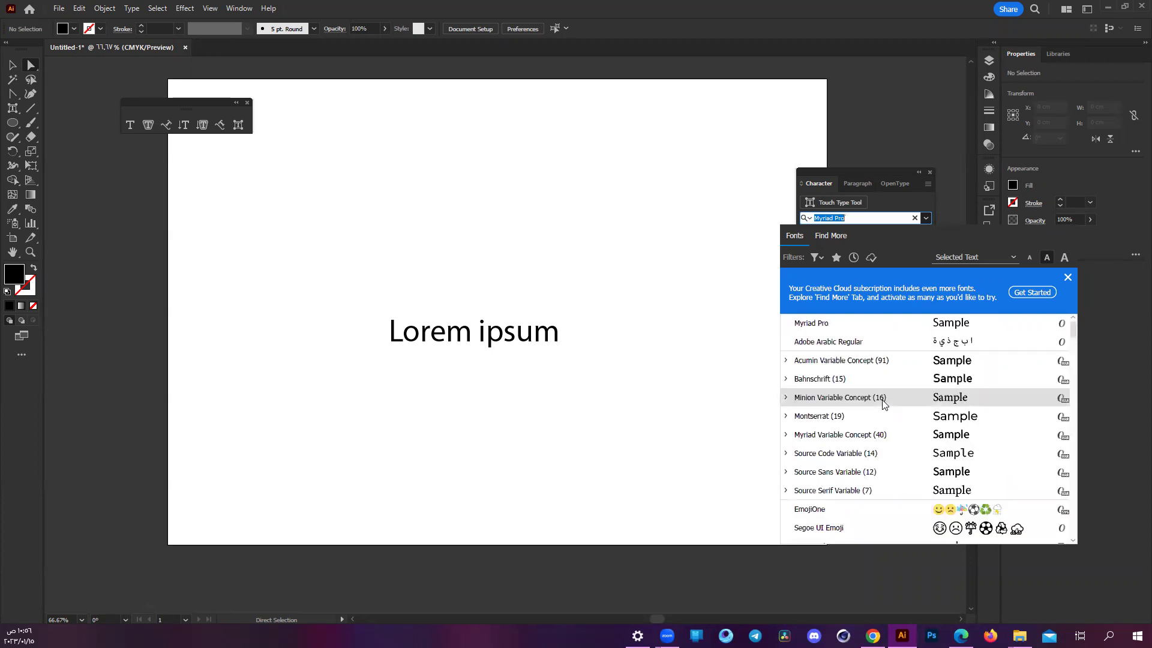
- Dismiss the Creative Cloud banner and check Find More before returning to installed fonts
{"action": "left_click", "coordinate": [1067, 277]}
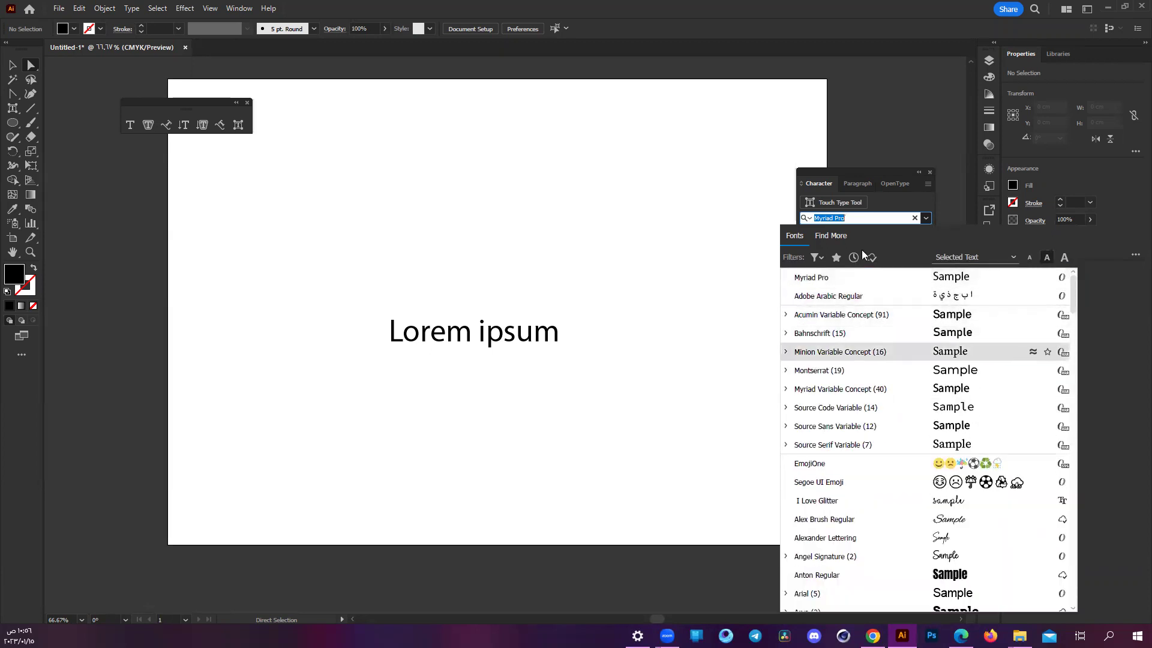
{"action": "left_click", "coordinate": [822, 237]}
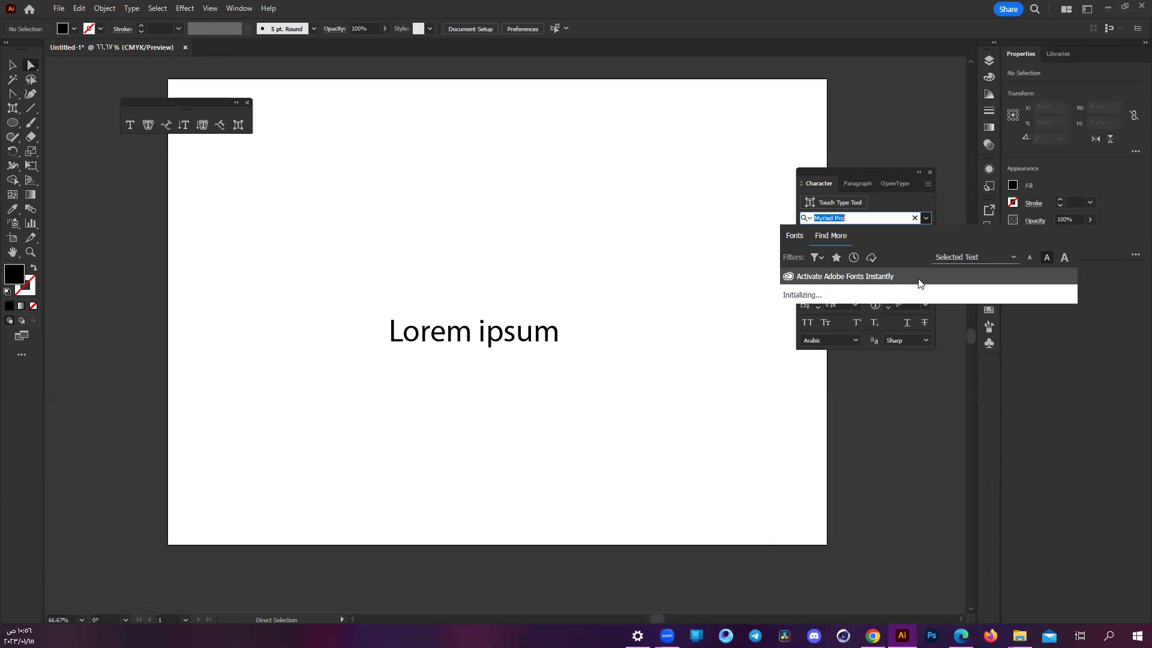
{"action": "left_click", "coordinate": [796, 236]}
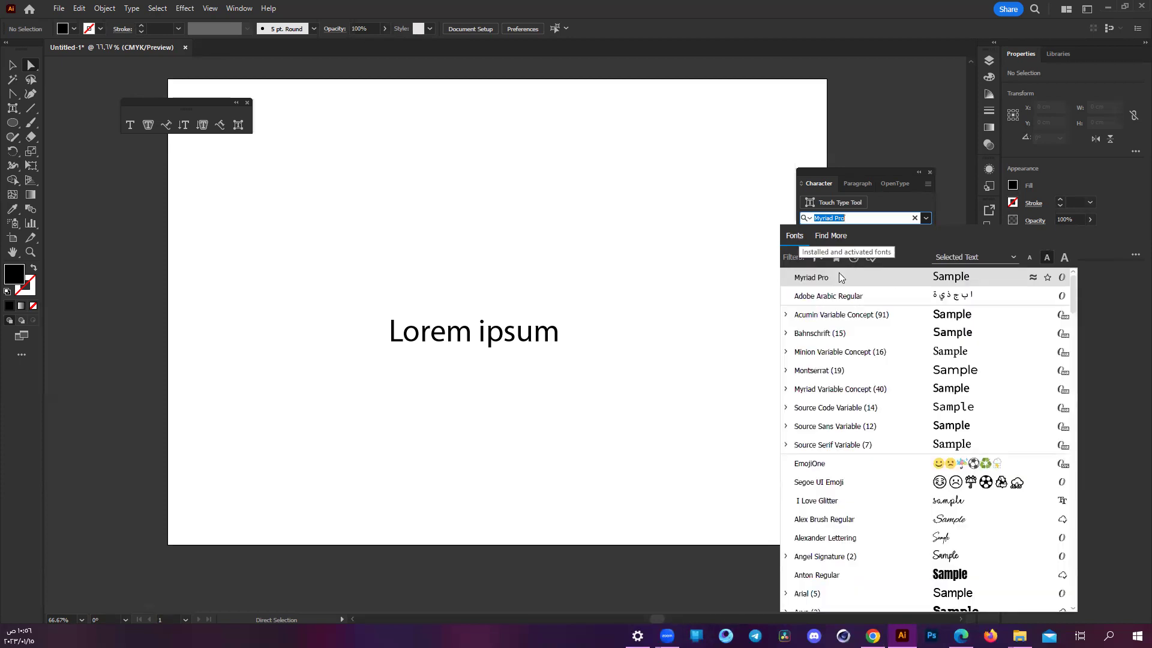
- Show the font previews at the largest sample size
{"action": "left_click", "coordinate": [1065, 257]}
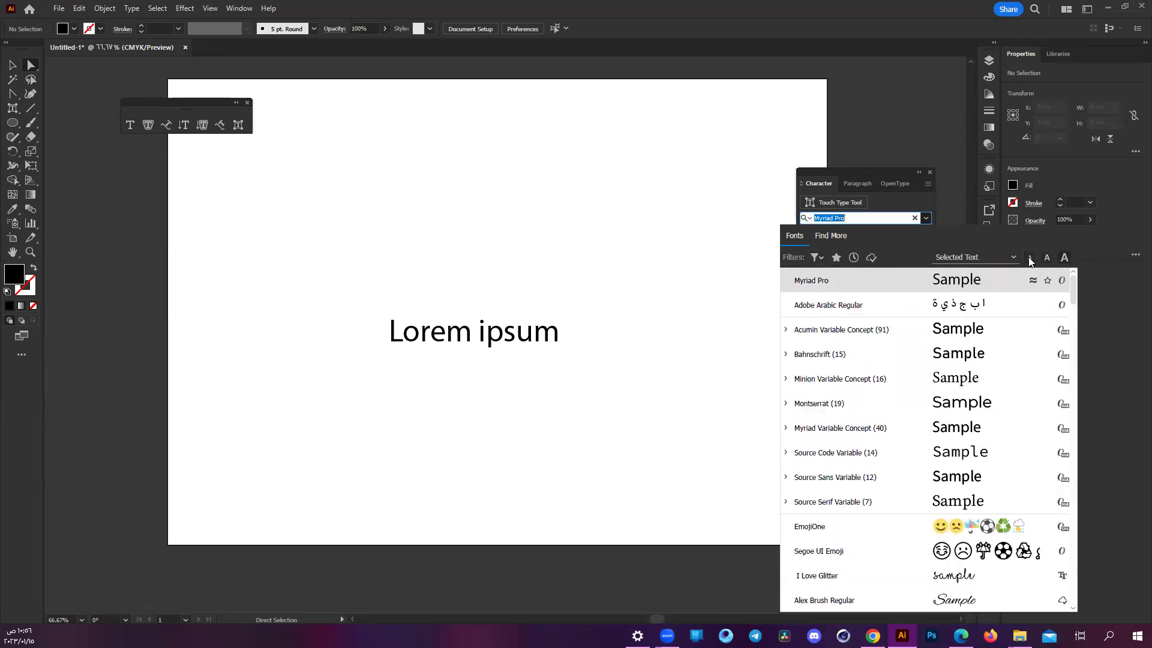
{"action": "left_click", "coordinate": [1035, 258]}
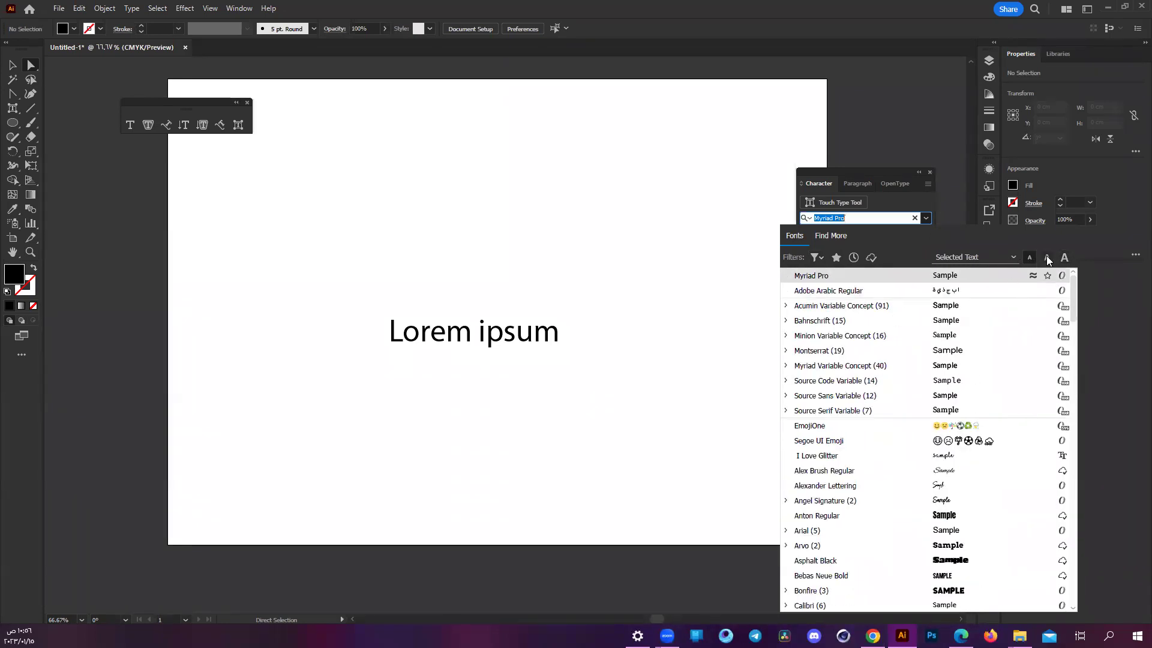
{"action": "left_click", "coordinate": [1064, 258]}
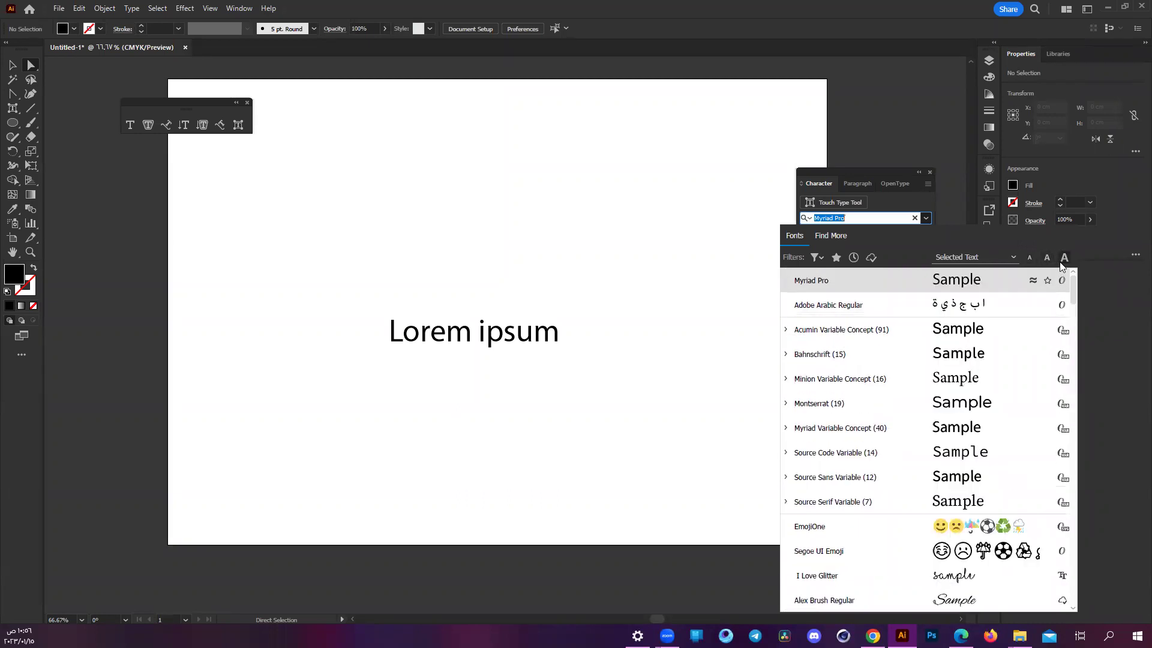
{"action": "scroll", "coordinate": [918, 526], "scroll_direction": "down", "scroll_amount": 2}
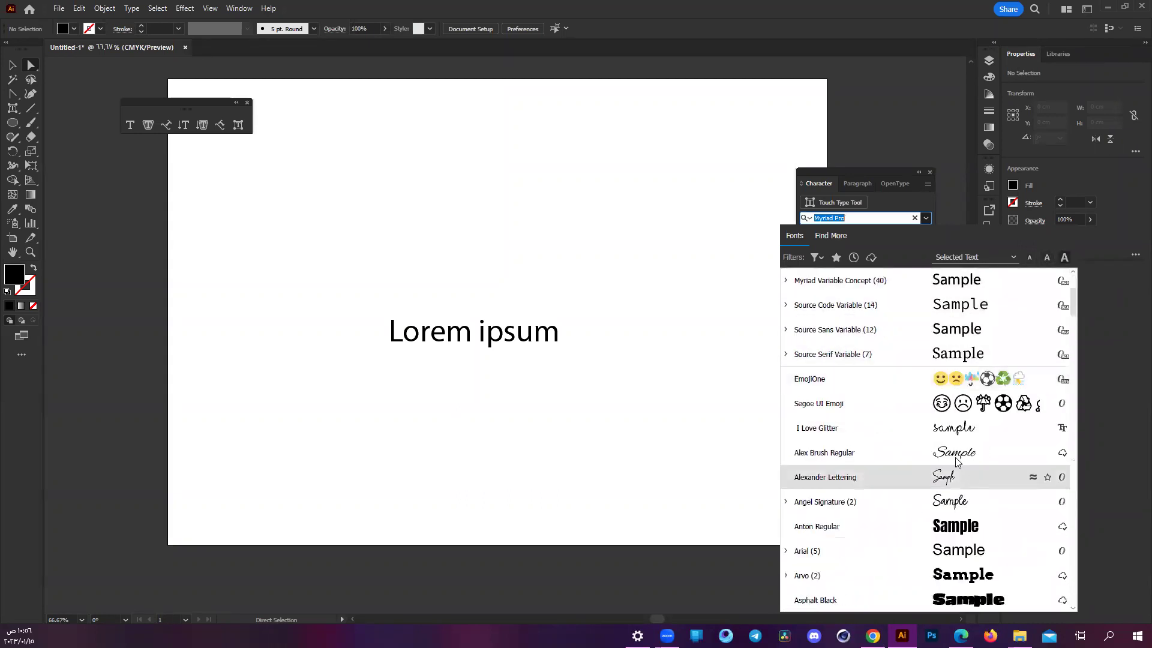
{"action": "scroll", "coordinate": [955, 312], "scroll_direction": "up", "scroll_amount": 2}
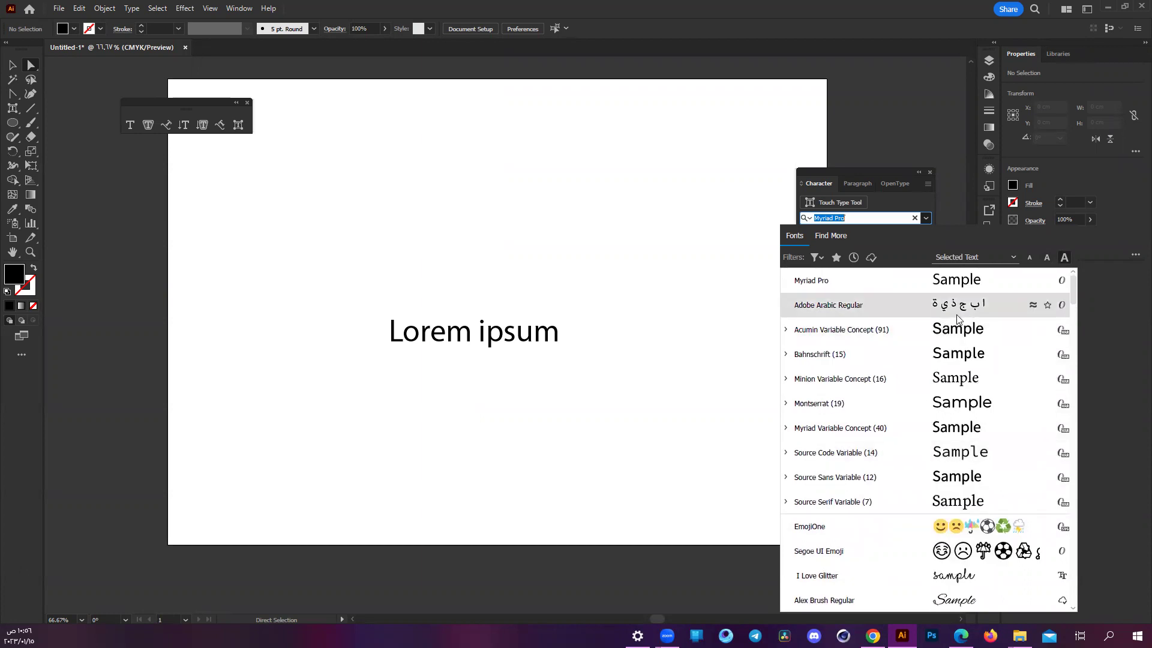
- Switch the font preview sample to 'Typography', then back to the selected text
{"action": "left_click", "coordinate": [957, 258]}
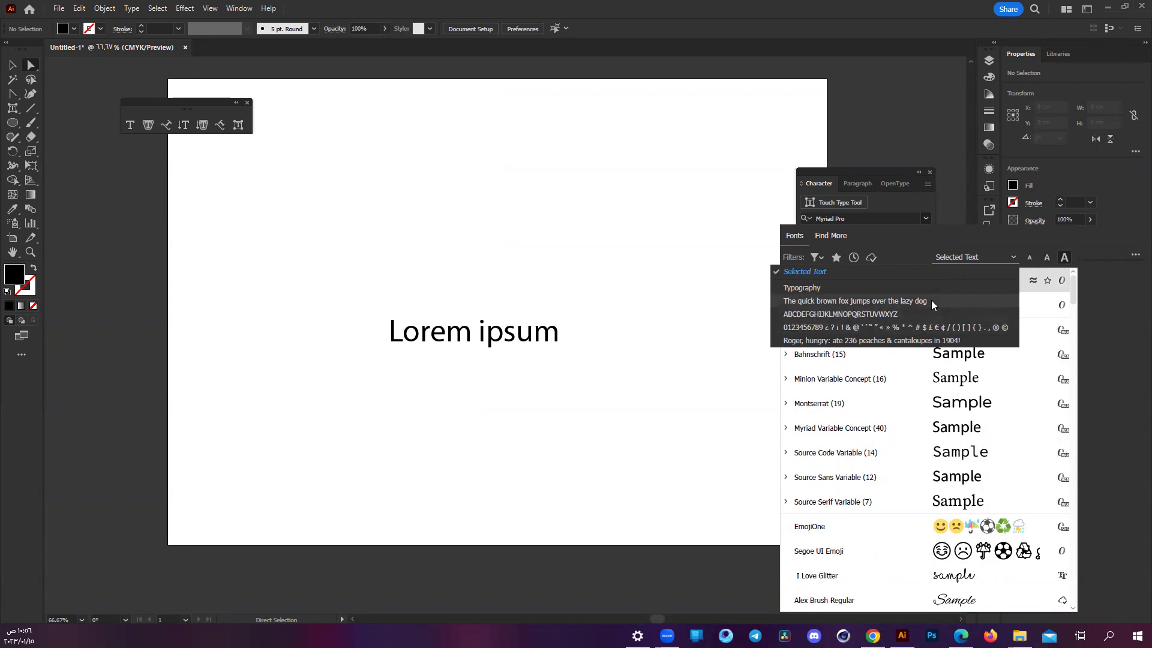
{"action": "left_click", "coordinate": [900, 288]}
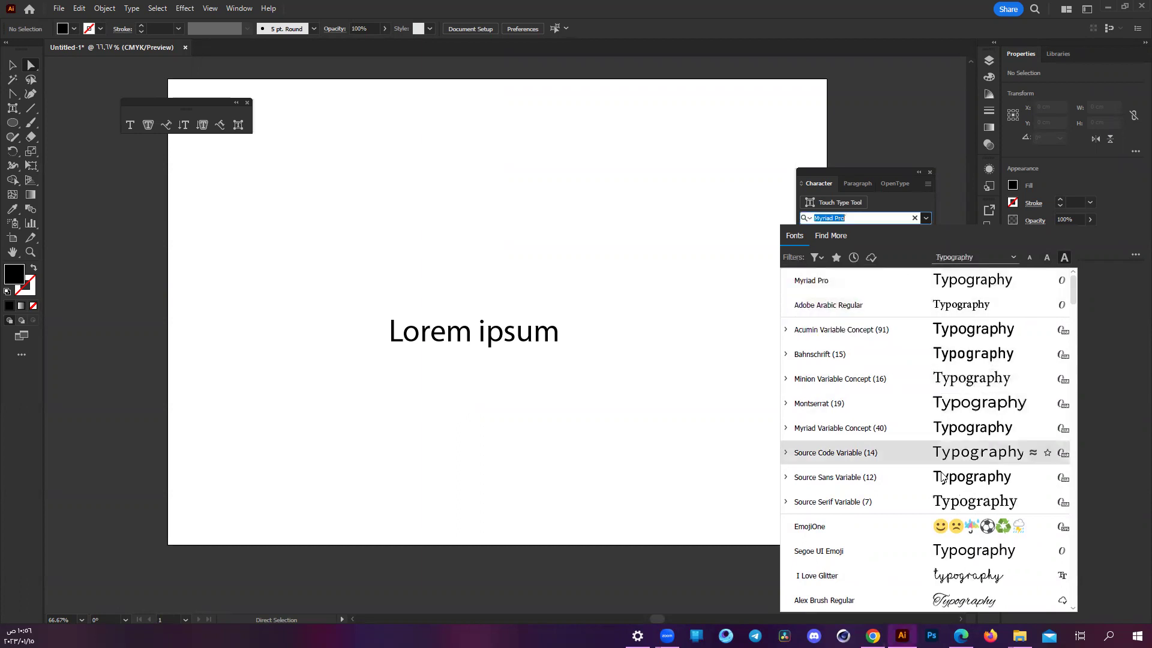
{"action": "left_click", "coordinate": [937, 256]}
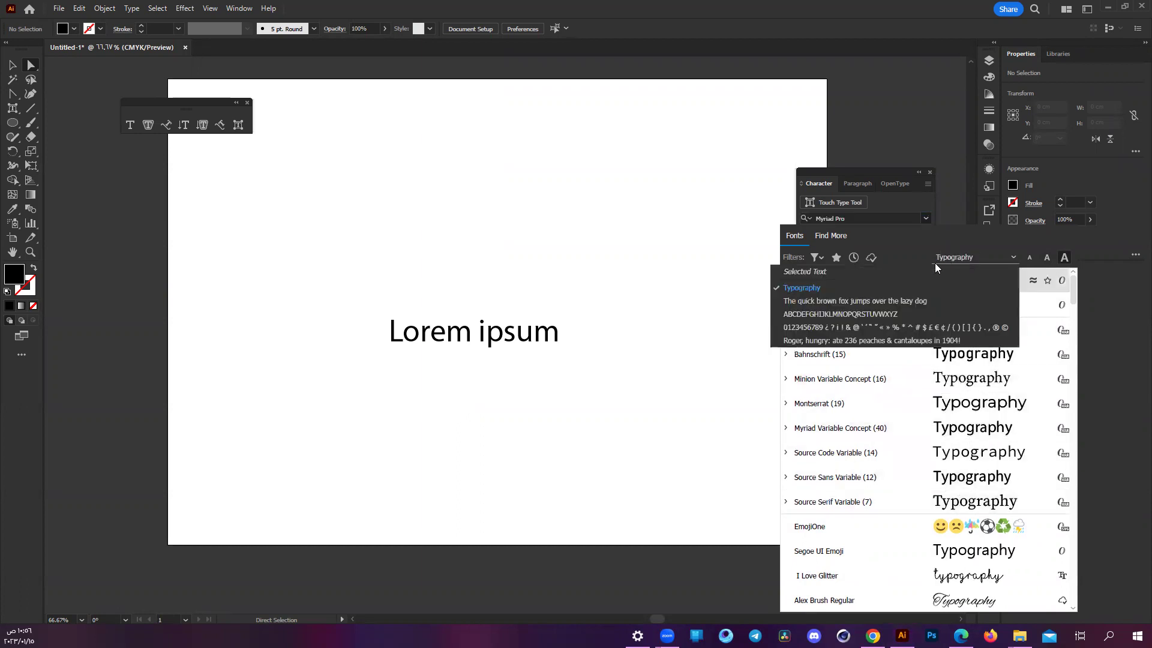
{"action": "left_click", "coordinate": [924, 269]}
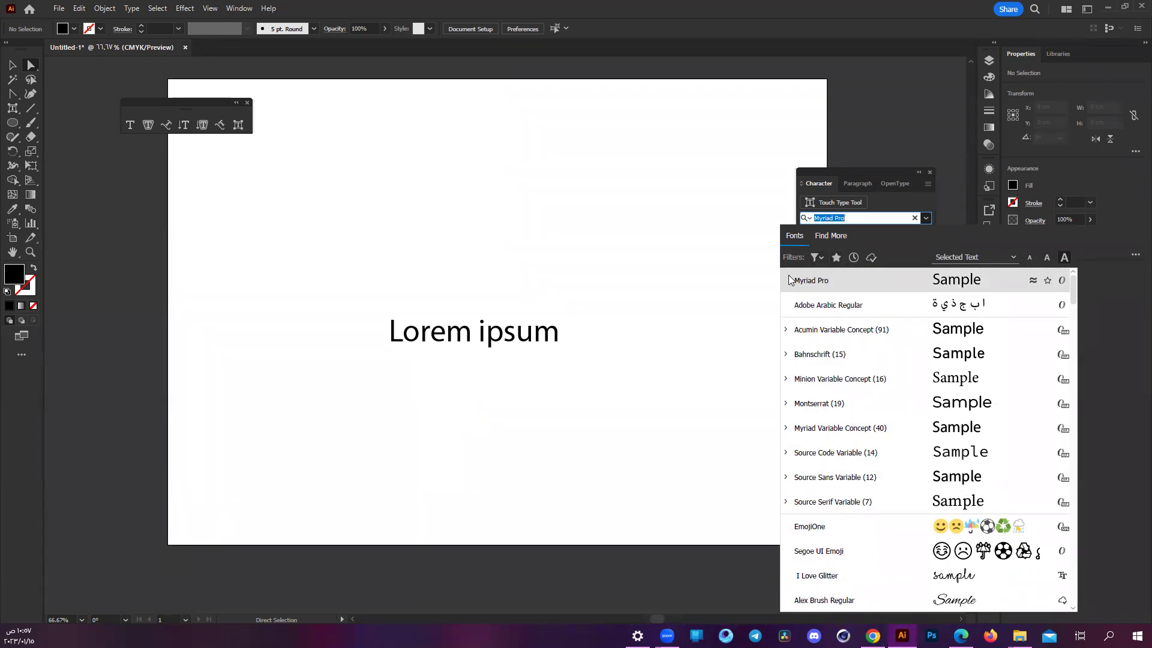
- Star Myriad Pro, Bahnschrift, EmojiOne and Ubuntu as favourite fonts
{"action": "left_click", "coordinate": [1048, 281]}
{"action": "left_click", "coordinate": [1045, 355]}
{"action": "left_click", "coordinate": [1047, 527]}
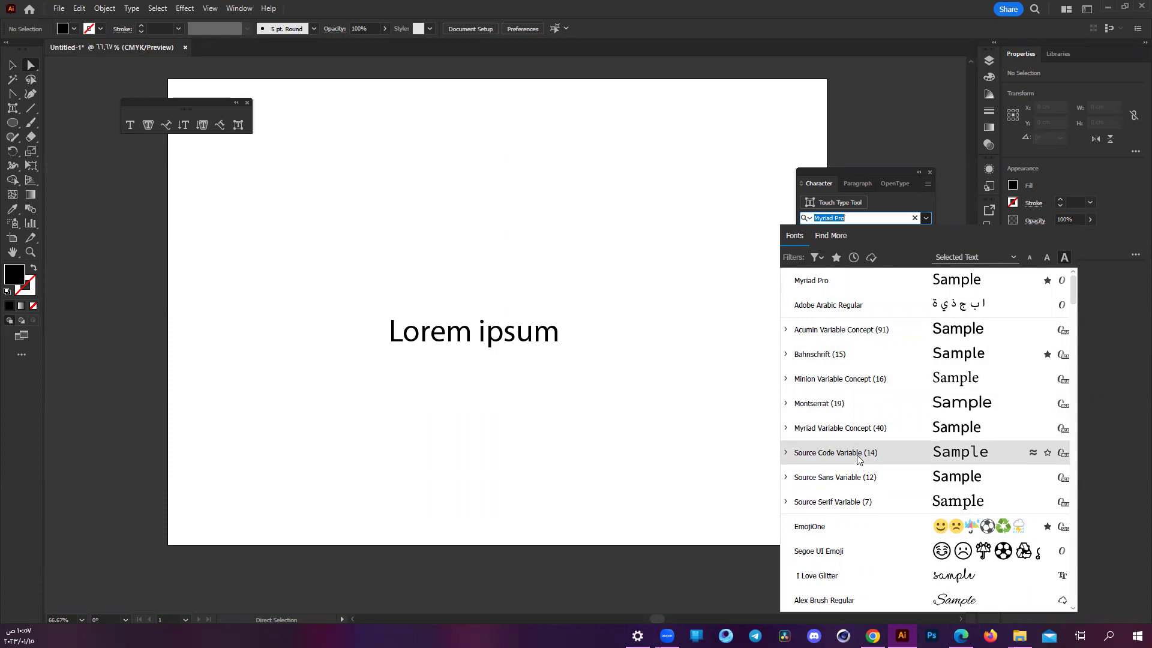
{"action": "scroll", "coordinate": [888, 468], "scroll_direction": "down", "scroll_amount": 10}
{"action": "scroll", "coordinate": [918, 477], "scroll_direction": "down", "scroll_amount": 8}
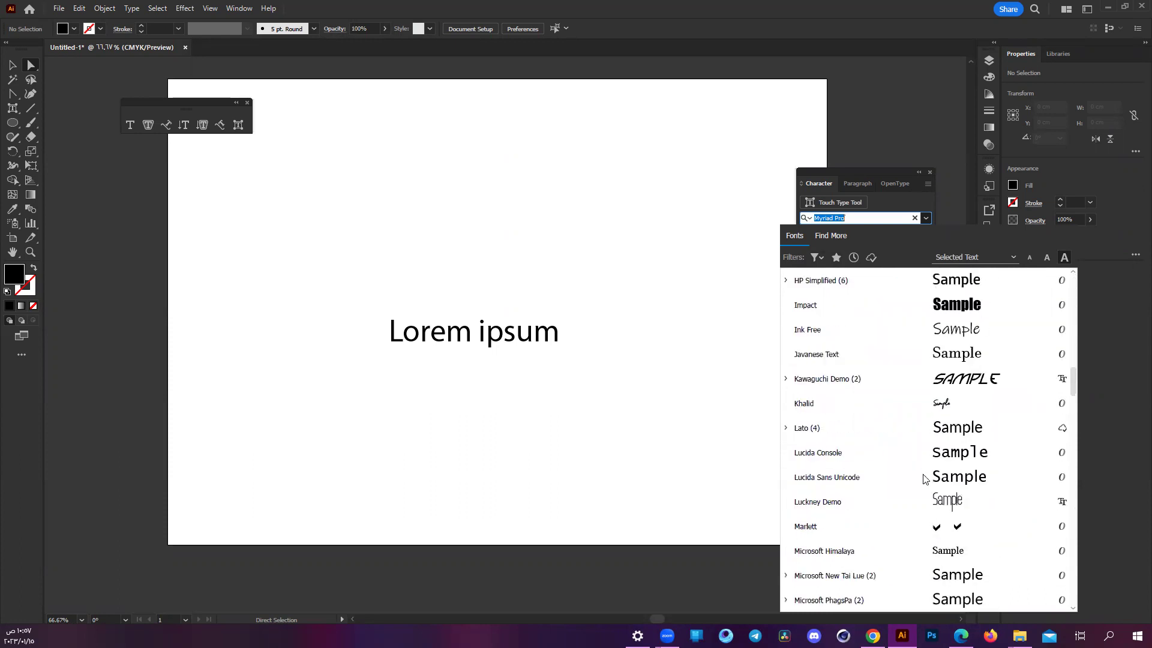
{"action": "scroll", "coordinate": [1045, 432], "scroll_direction": "down", "scroll_amount": 5}
{"action": "scroll", "coordinate": [1044, 432], "scroll_direction": "down", "scroll_amount": 5}
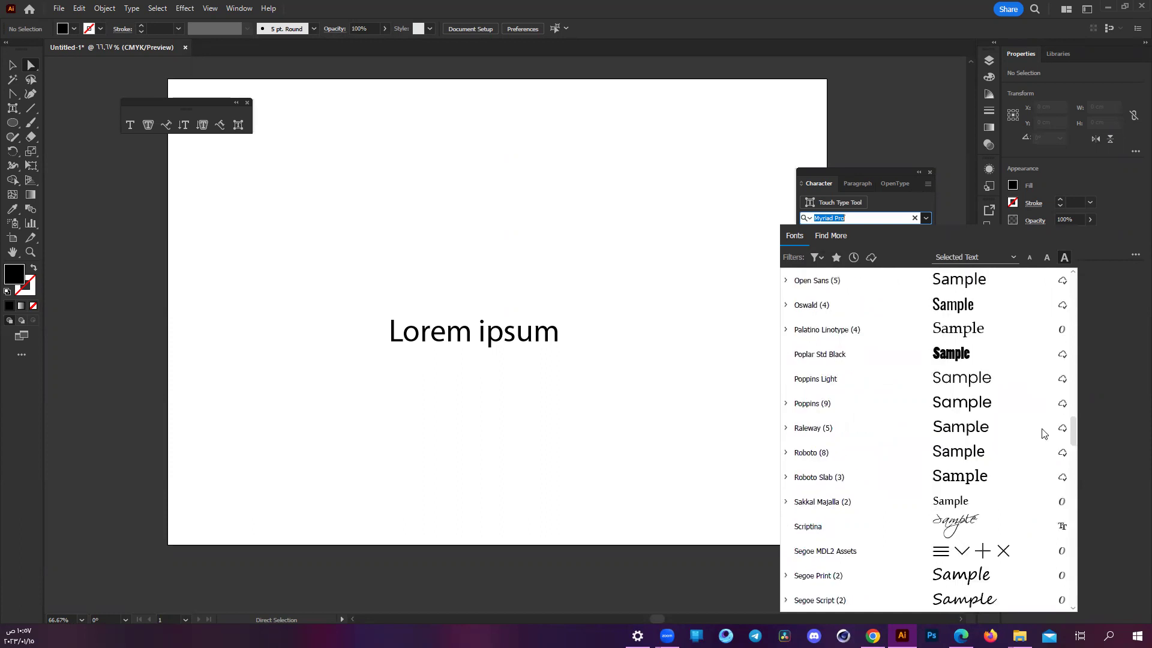
{"action": "scroll", "coordinate": [1044, 433], "scroll_direction": "down", "scroll_amount": 5}
{"action": "left_click", "coordinate": [1044, 429]}
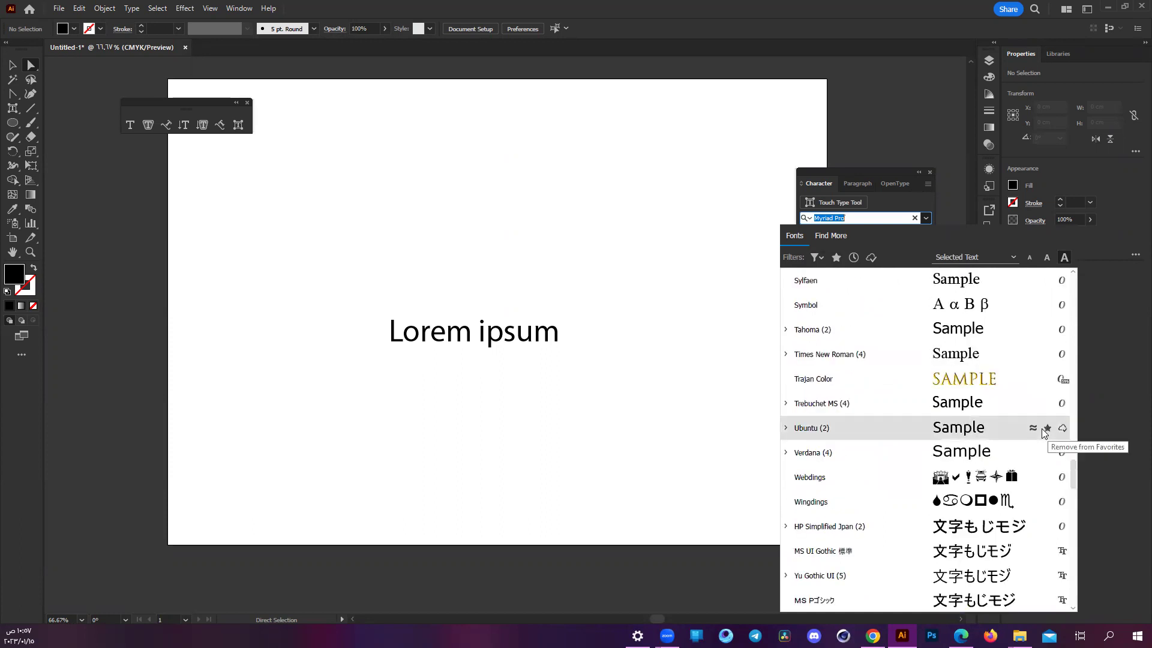
- Review the starred fonts and filter the font list to favourites only
{"action": "scroll", "coordinate": [1047, 555], "scroll_direction": "down", "scroll_amount": 5}
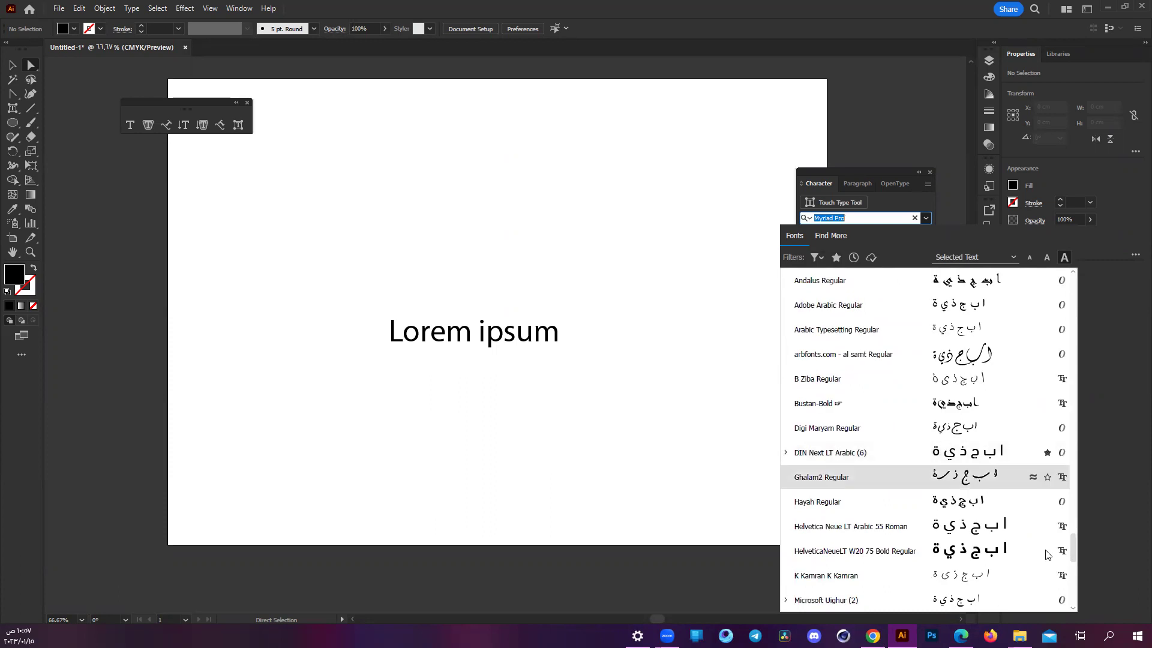
{"action": "scroll", "coordinate": [1021, 581], "scroll_direction": "down", "scroll_amount": 10}
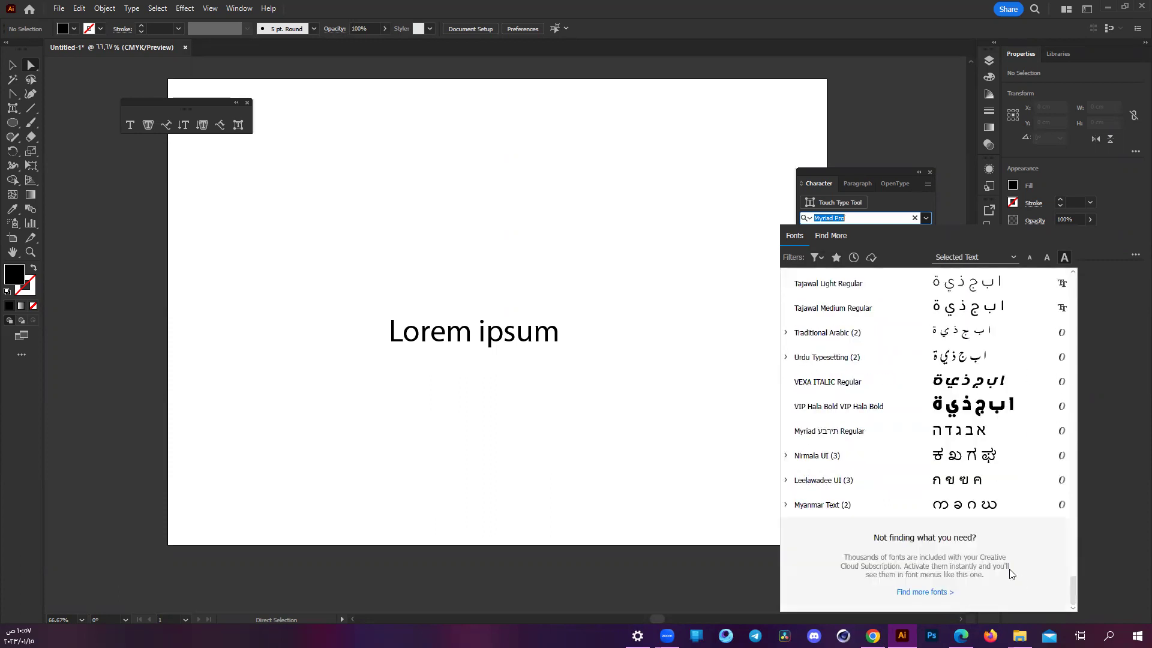
{"action": "scroll", "coordinate": [1013, 574], "scroll_direction": "up", "scroll_amount": 1}
{"action": "scroll", "coordinate": [1028, 504], "scroll_direction": "up", "scroll_amount": 5}
{"action": "scroll", "coordinate": [999, 515], "scroll_direction": "up", "scroll_amount": 6}
{"action": "scroll", "coordinate": [999, 515], "scroll_direction": "up", "scroll_amount": 6}
{"action": "scroll", "coordinate": [998, 514], "scroll_direction": "up", "scroll_amount": 5}
{"action": "scroll", "coordinate": [996, 512], "scroll_direction": "up", "scroll_amount": 10}
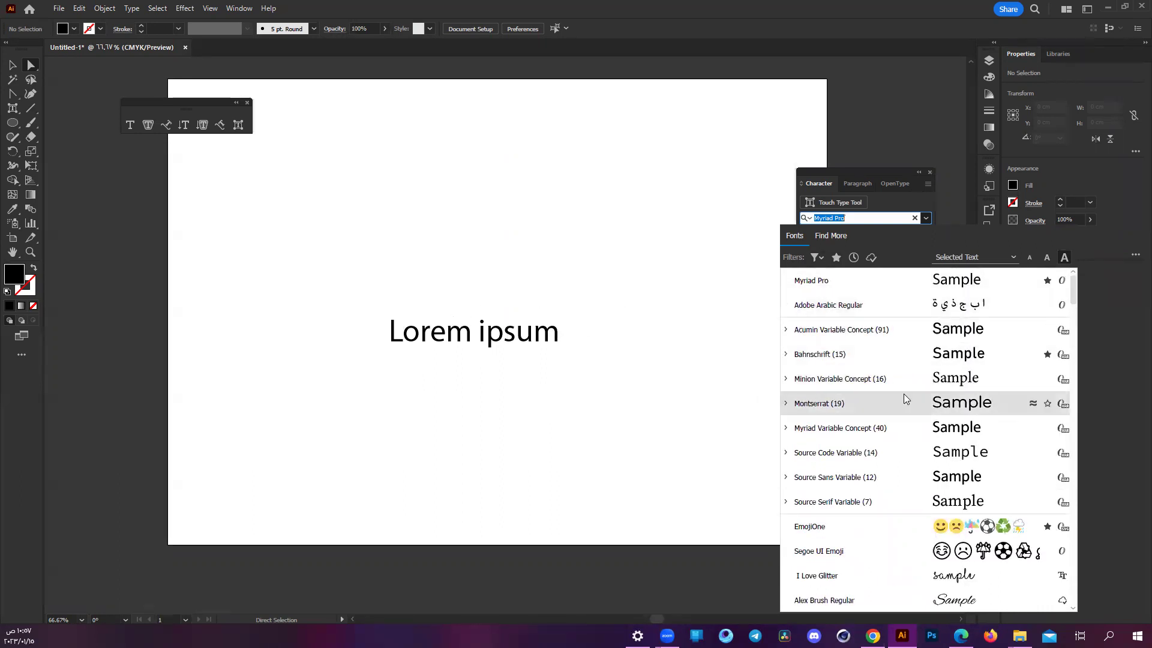
{"action": "scroll", "coordinate": [906, 399], "scroll_direction": "down", "scroll_amount": 5}
{"action": "scroll", "coordinate": [935, 398], "scroll_direction": "down", "scroll_amount": 5}
{"action": "scroll", "coordinate": [936, 399], "scroll_direction": "up", "scroll_amount": 4}
{"action": "scroll", "coordinate": [900, 360], "scroll_direction": "up", "scroll_amount": 7}
{"action": "left_click", "coordinate": [836, 257]}
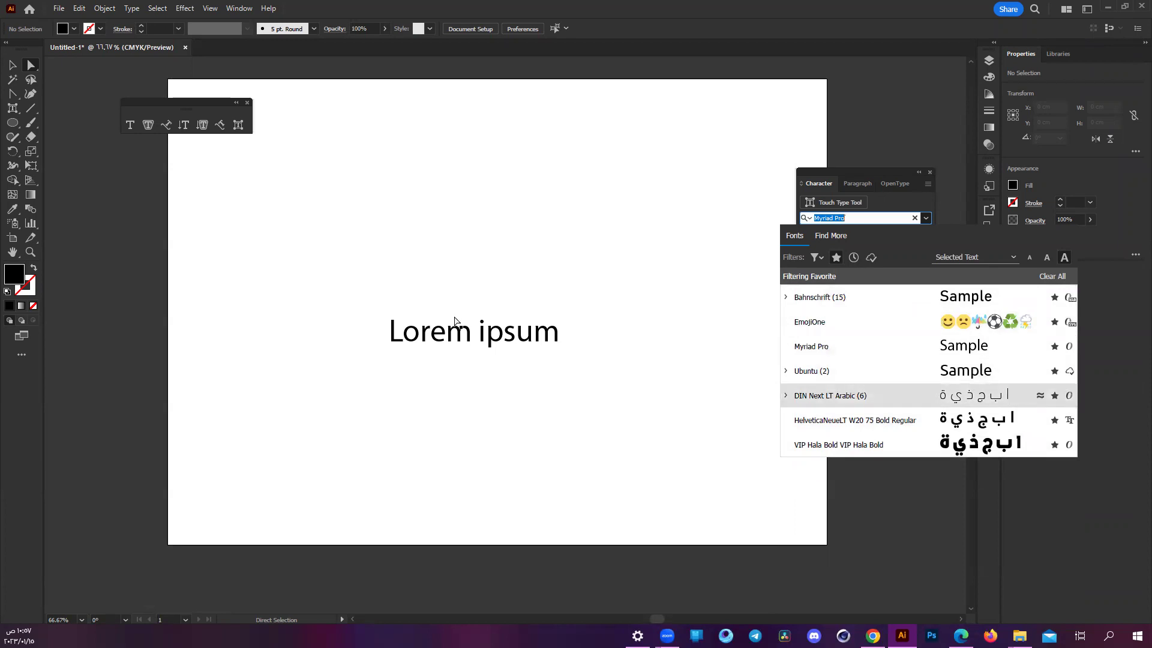
- Select all of the Lorem ipsum text and show the favourite fonts list for it
{"action": "double_click", "coordinate": [481, 333]}
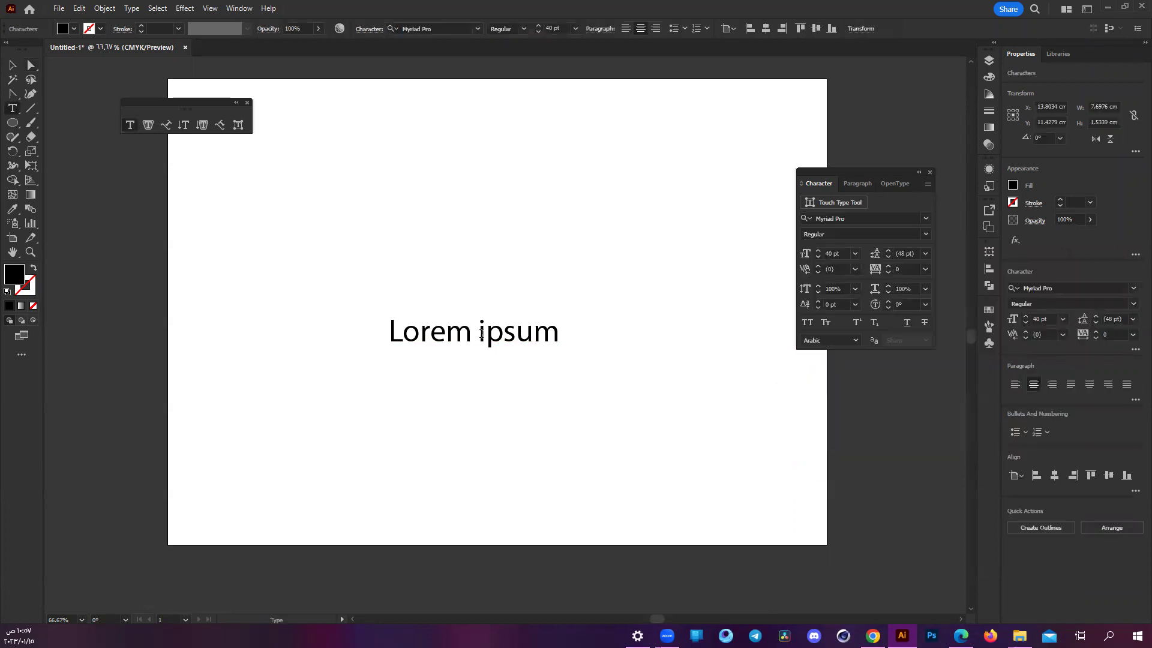
{"action": "key", "text": "ctrl+a"}
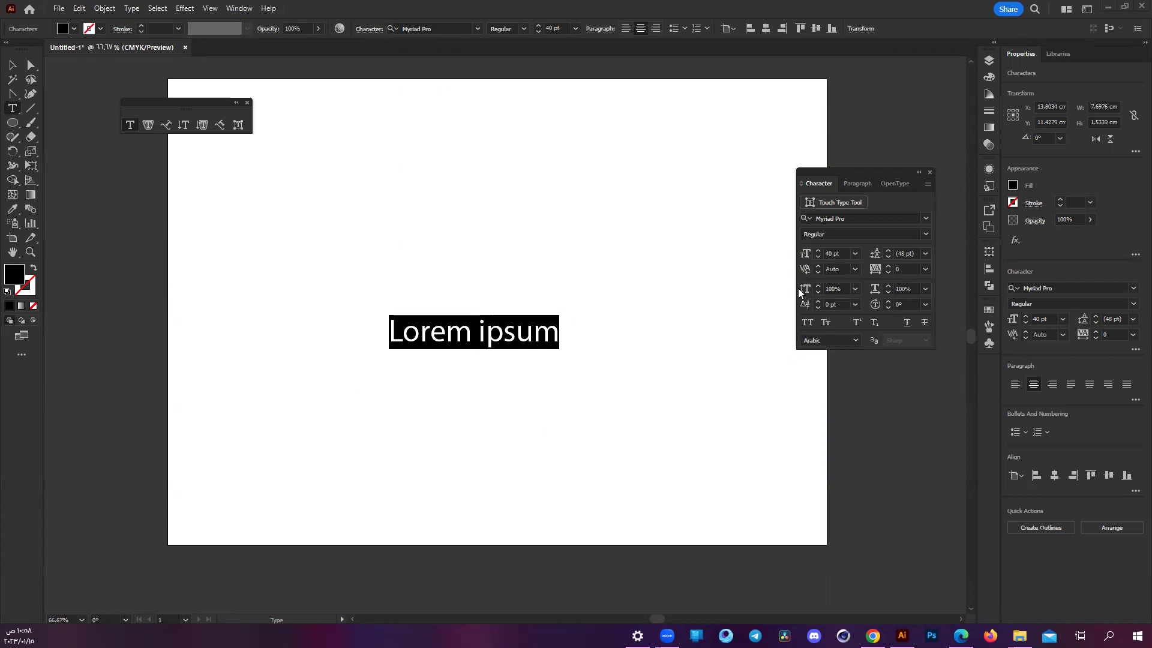
{"action": "left_click", "coordinate": [926, 219]}
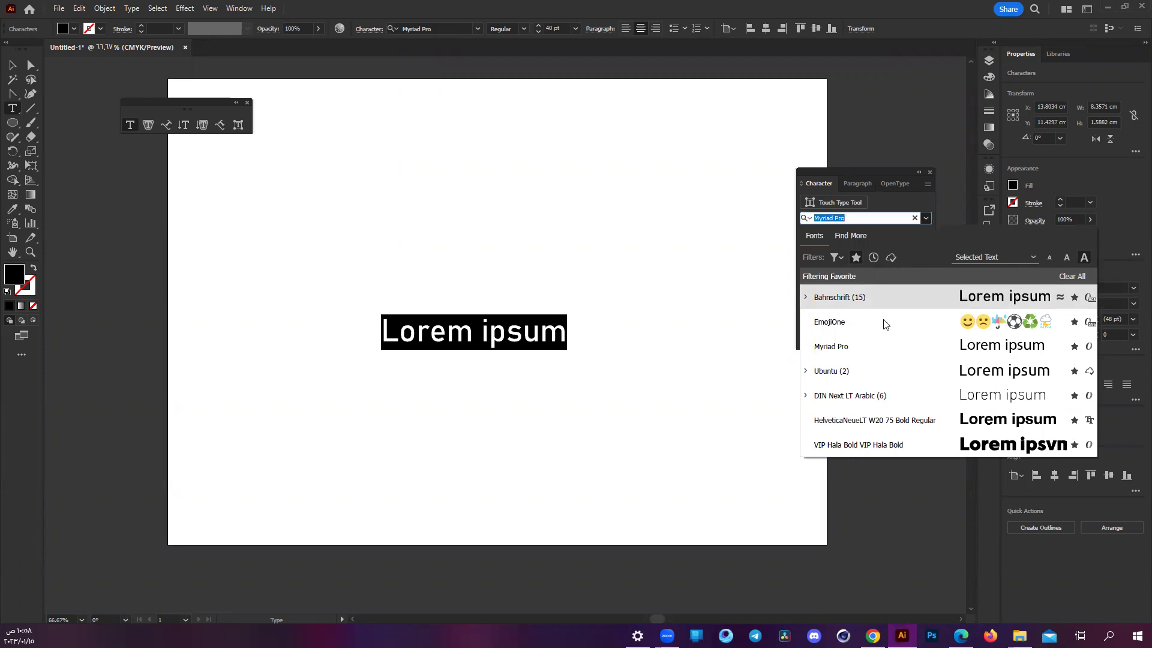
- Reopen the font family list with all installed fonts shown, not just favourites
{"action": "key", "text": "Escape"}
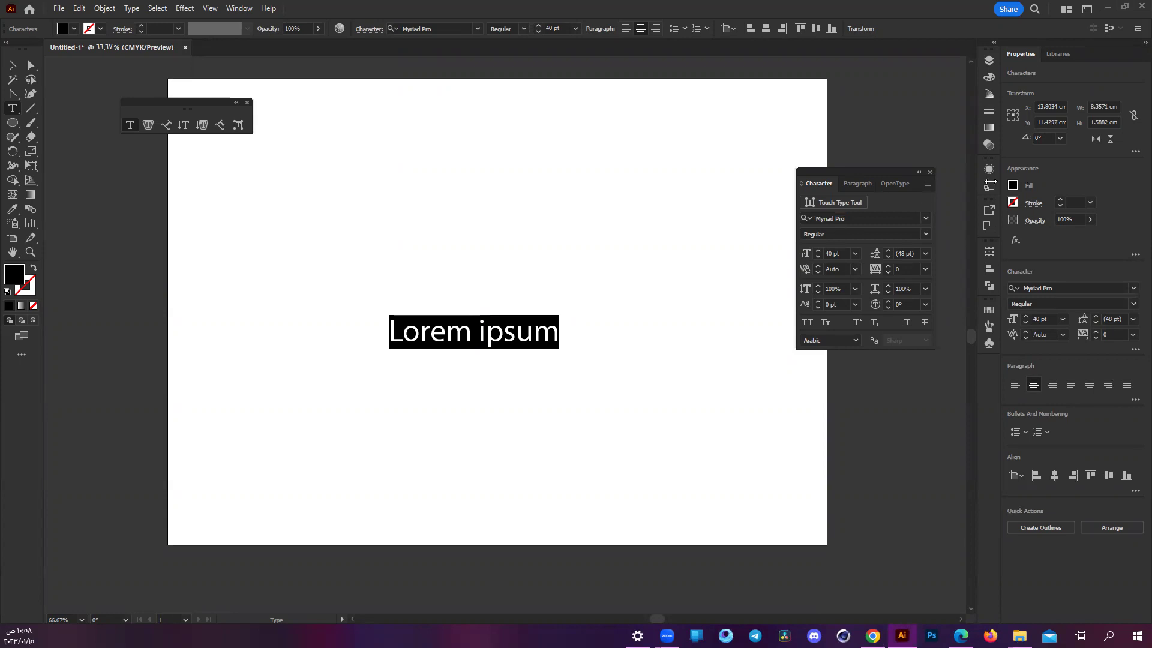
{"action": "key", "text": "ctrl+alt+shift+m"}
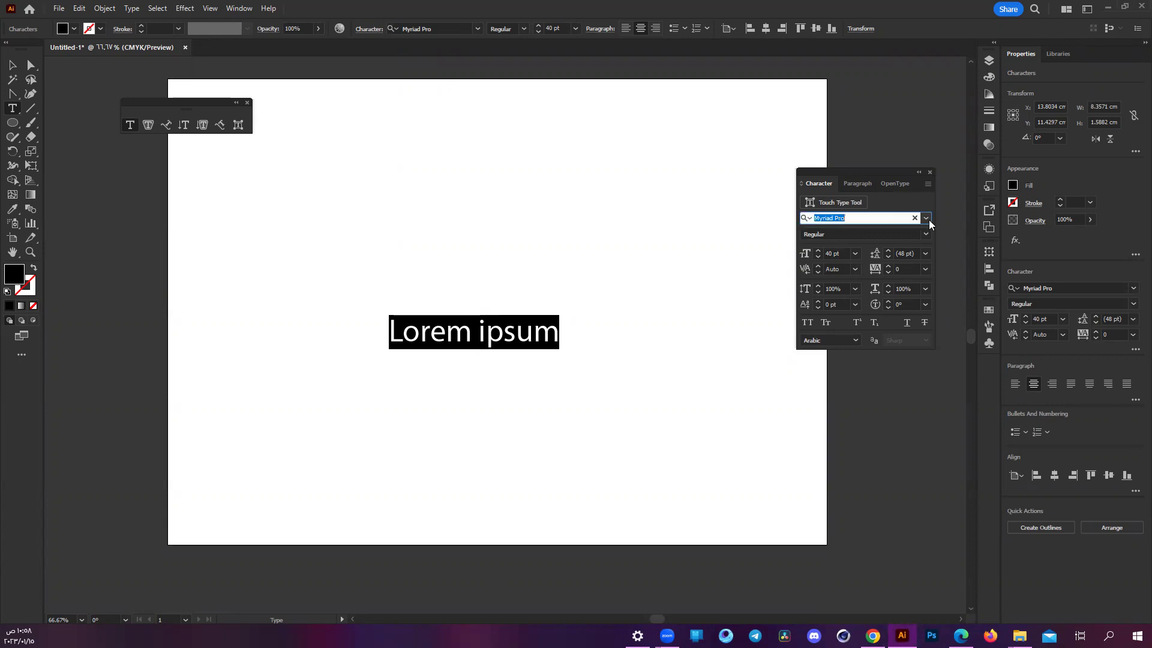
{"action": "left_click", "coordinate": [929, 219]}
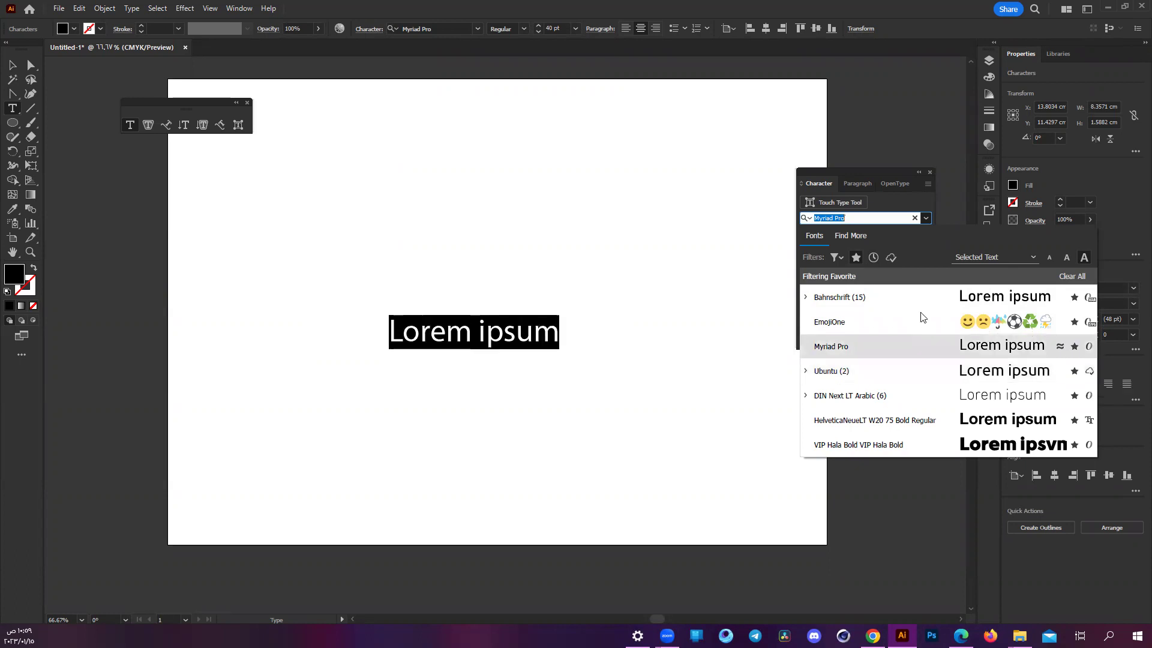
{"action": "left_click", "coordinate": [856, 257]}
- Favourite Myriad Variable Concept and filter the list back to favourites only
{"action": "scroll", "coordinate": [923, 320], "scroll_direction": "down", "scroll_amount": 10}
{"action": "scroll", "coordinate": [923, 319], "scroll_direction": "down", "scroll_amount": 10}
{"action": "scroll", "coordinate": [923, 319], "scroll_direction": "down", "scroll_amount": 10}
{"action": "scroll", "coordinate": [923, 320], "scroll_direction": "down", "scroll_amount": 10}
{"action": "scroll", "coordinate": [923, 318], "scroll_direction": "up", "scroll_amount": 10}
{"action": "scroll", "coordinate": [923, 316], "scroll_direction": "up", "scroll_amount": 10}
{"action": "scroll", "coordinate": [924, 315], "scroll_direction": "up", "scroll_amount": 10}
{"action": "scroll", "coordinate": [926, 315], "scroll_direction": "up", "scroll_amount": 10}
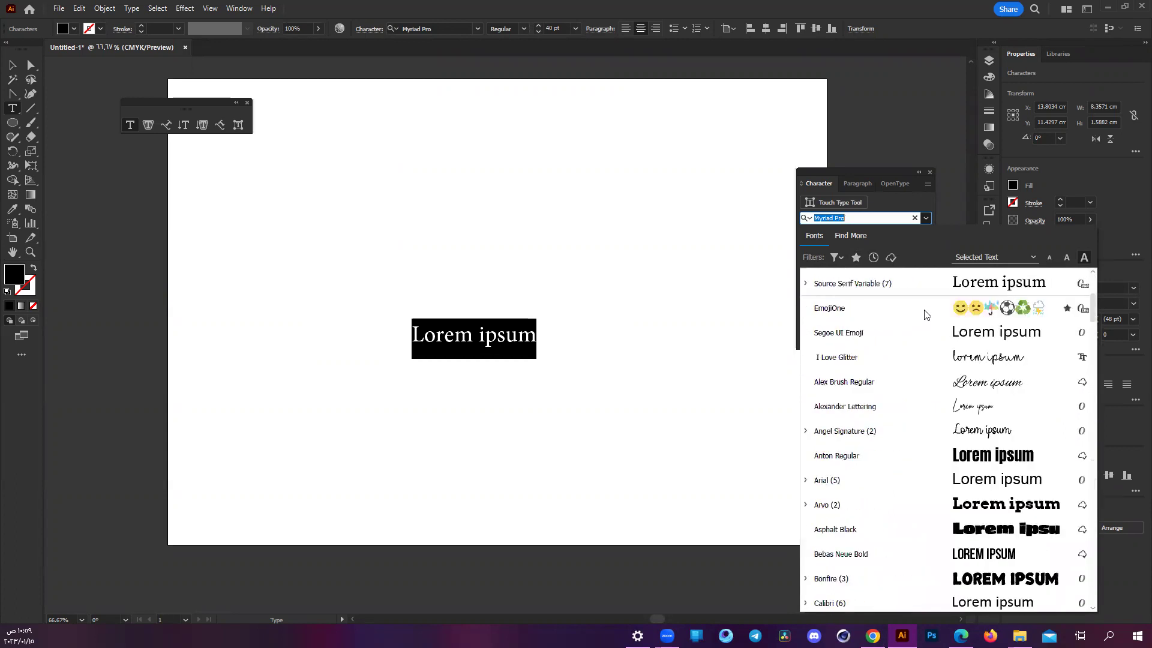
{"action": "scroll", "coordinate": [925, 312], "scroll_direction": "up", "scroll_amount": 5}
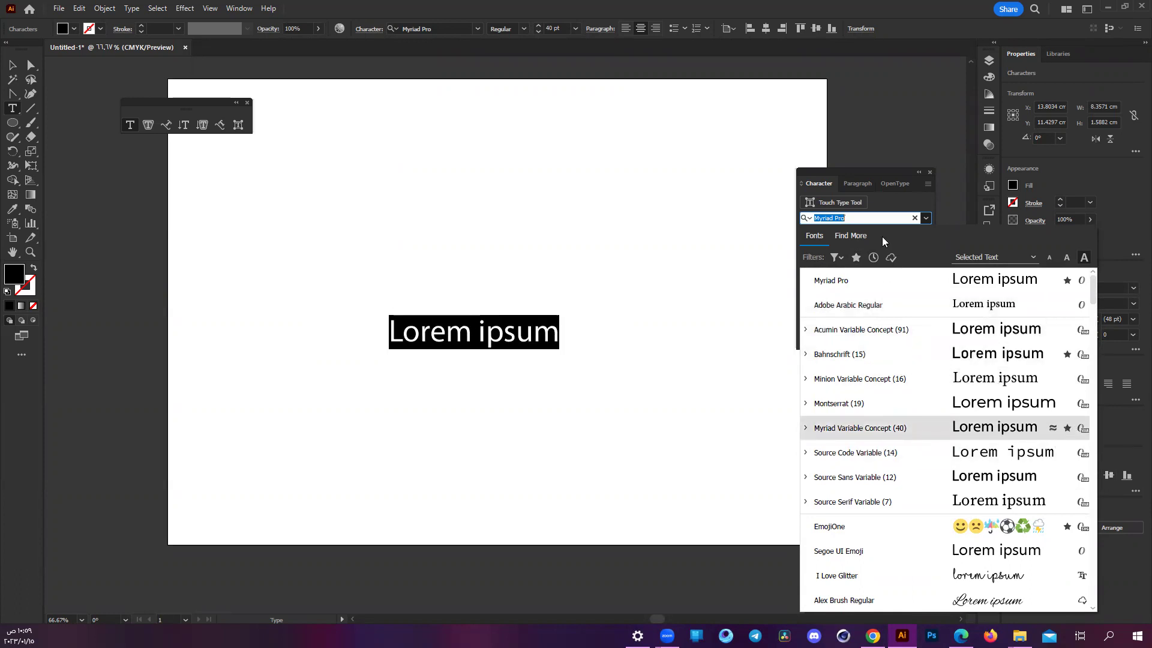
{"action": "left_click", "coordinate": [856, 257]}
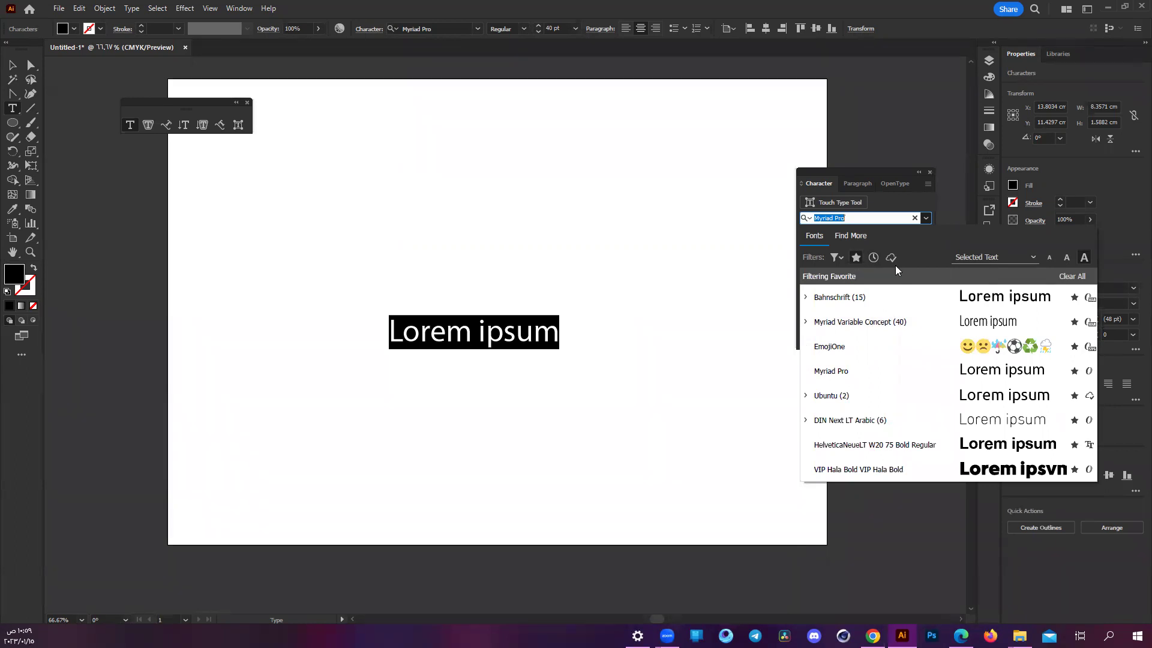
- Apply VIP Hala Bold to the heading, leaving its style unchanged
{"action": "left_click", "coordinate": [933, 465]}
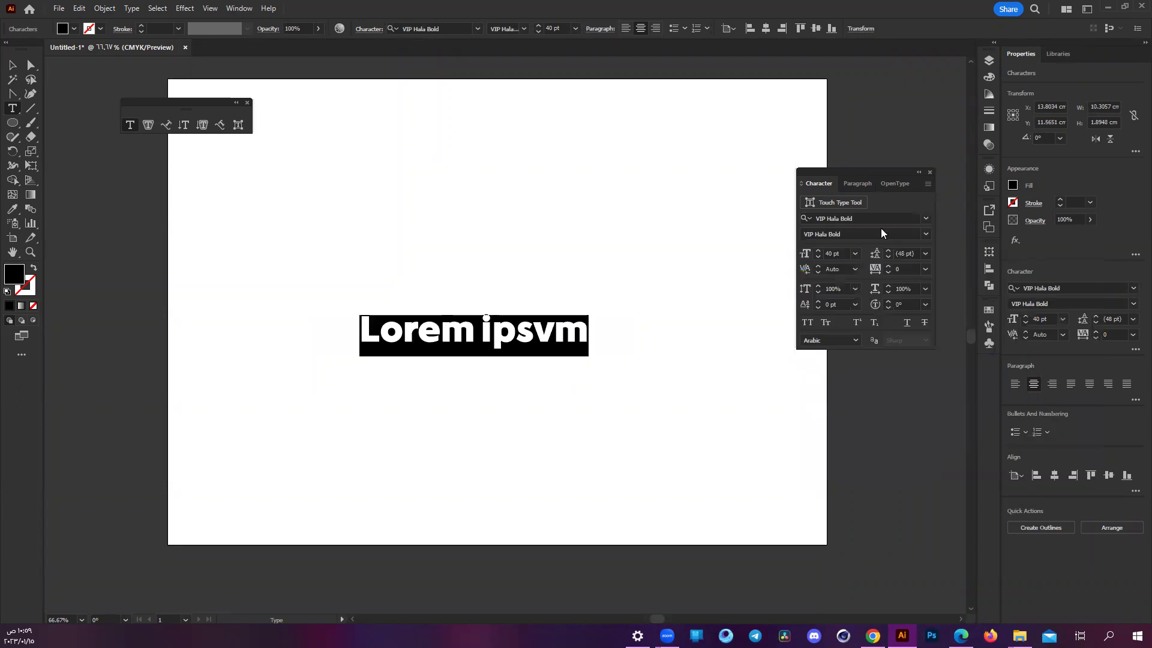
{"action": "left_click", "coordinate": [880, 232]}
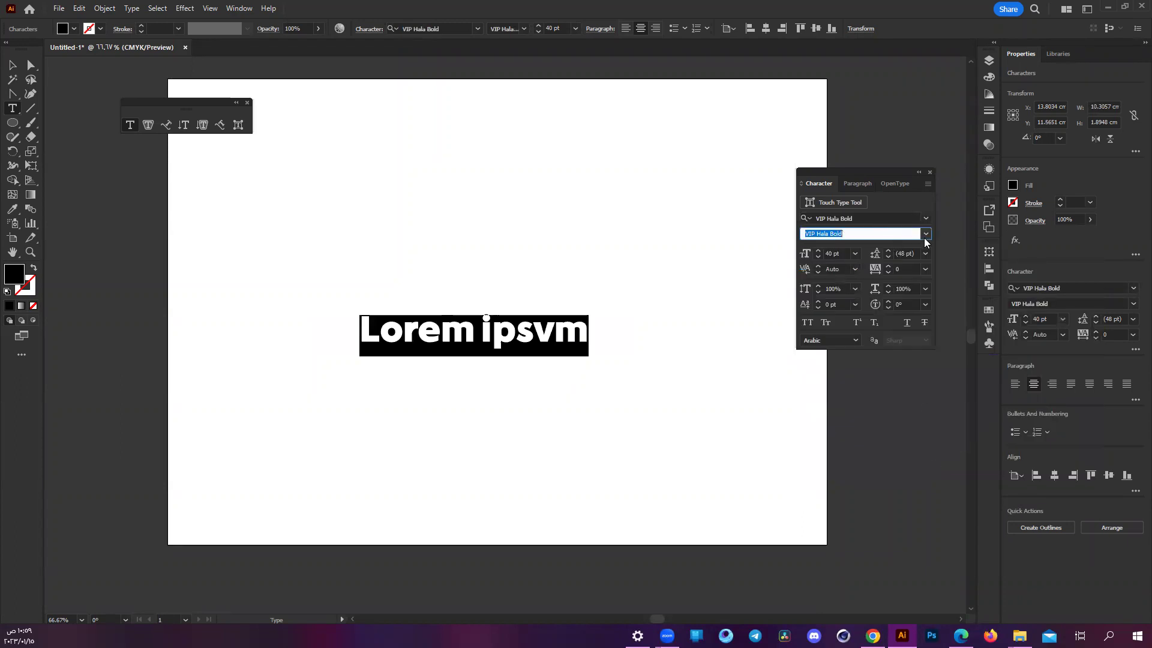
{"action": "key", "text": "Escape"}
- Switch the heading to Myriad Variable Concept and browse its font styles
{"action": "left_click", "coordinate": [918, 217]}
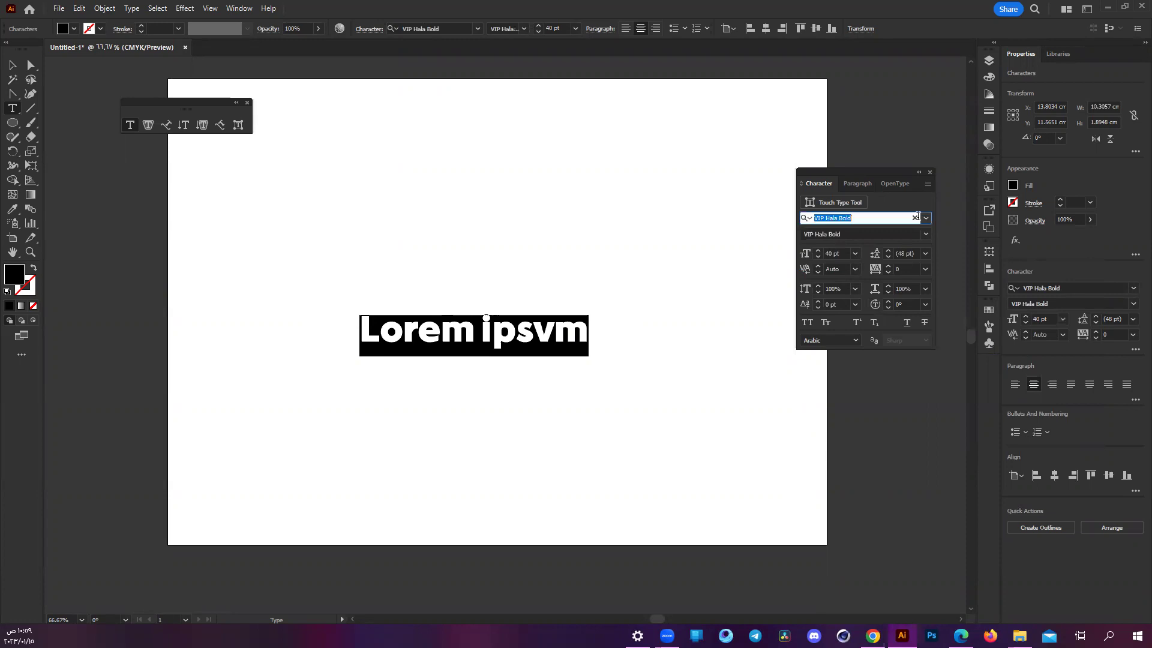
{"action": "key", "text": "Down"}
{"action": "key", "text": "Down"}
{"action": "key", "text": "Return"}
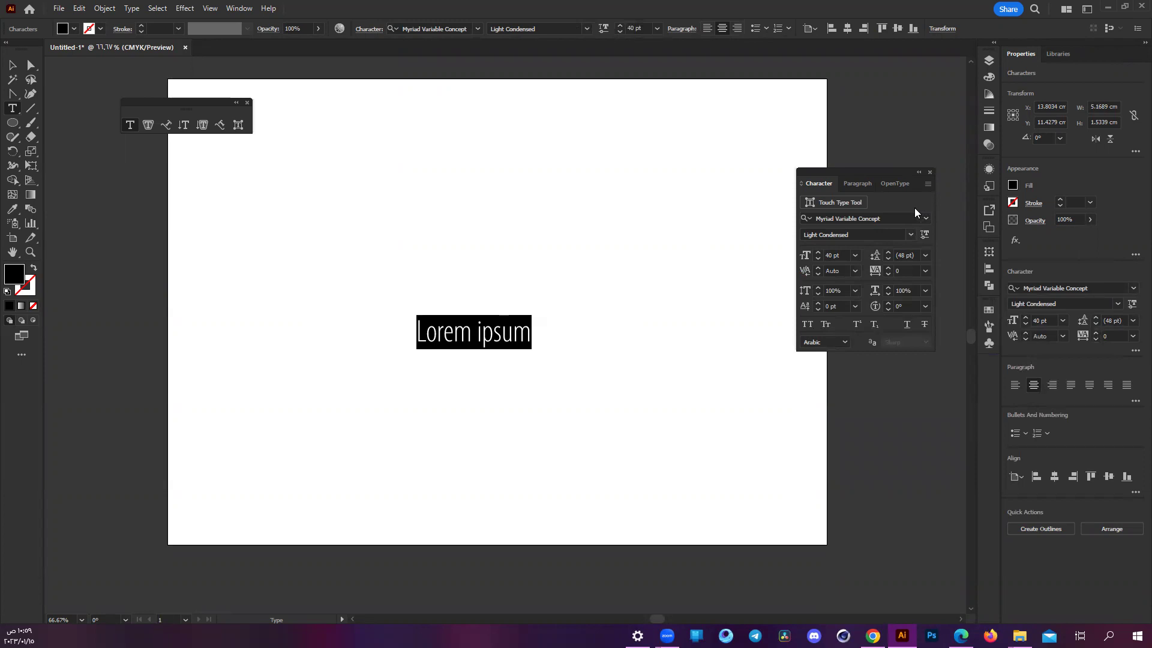
{"action": "left_click", "coordinate": [908, 235]}
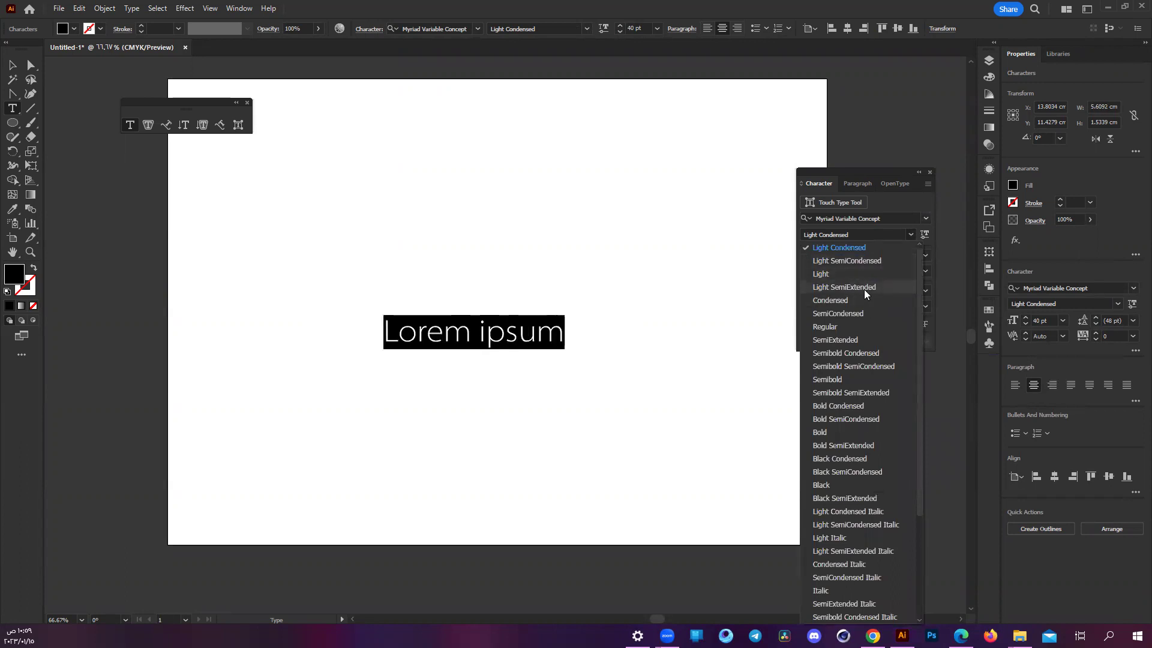
{"action": "scroll", "coordinate": [864, 289], "scroll_direction": "down", "scroll_amount": 5}
{"action": "scroll", "coordinate": [864, 290], "scroll_direction": "up", "scroll_amount": 5}
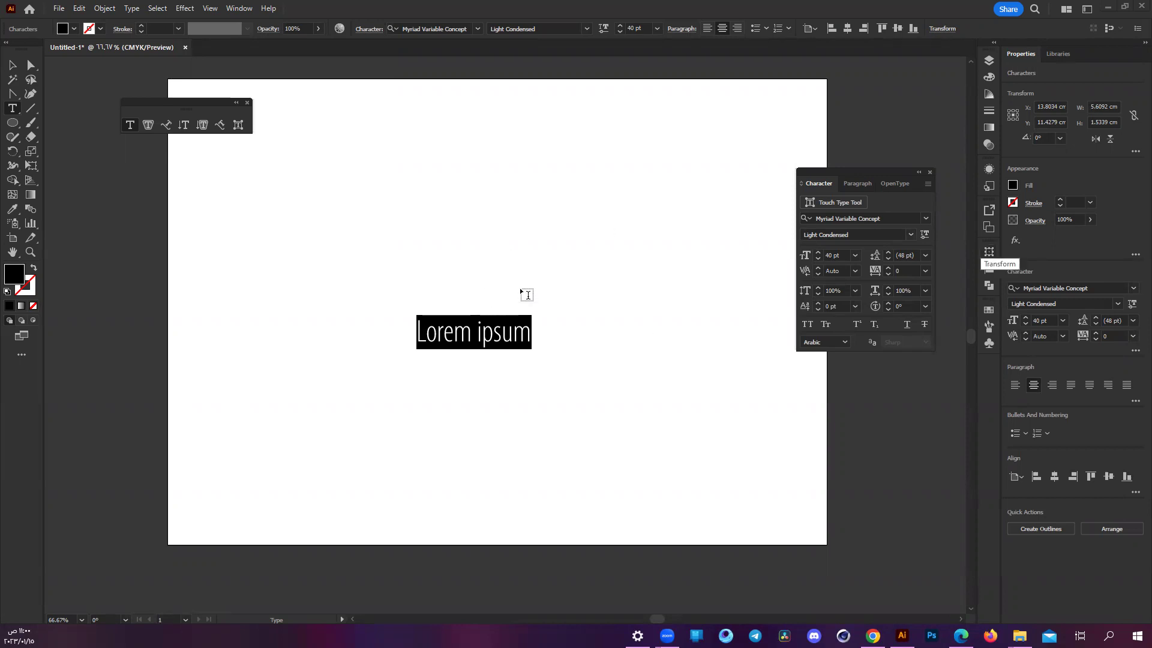
- Try the Light style of Myriad Variable Concept on the heading
{"action": "left_click", "coordinate": [911, 235]}
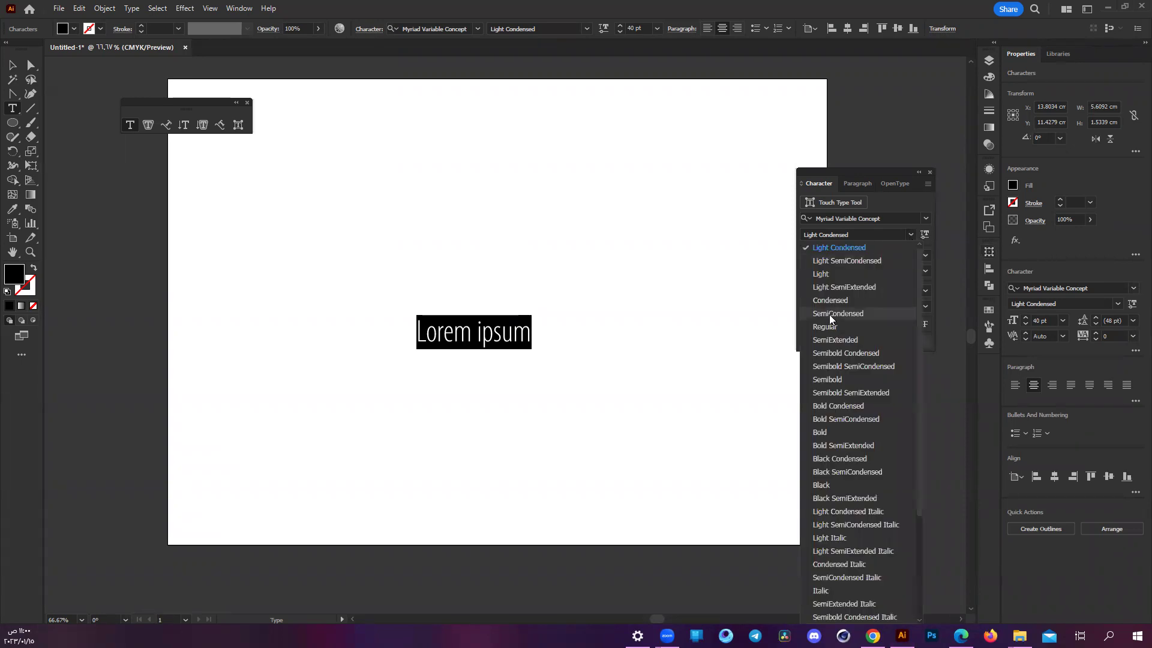
{"action": "scroll", "coordinate": [888, 315], "scroll_direction": "down", "scroll_amount": 3}
{"action": "scroll", "coordinate": [888, 314], "scroll_direction": "up", "scroll_amount": 3}
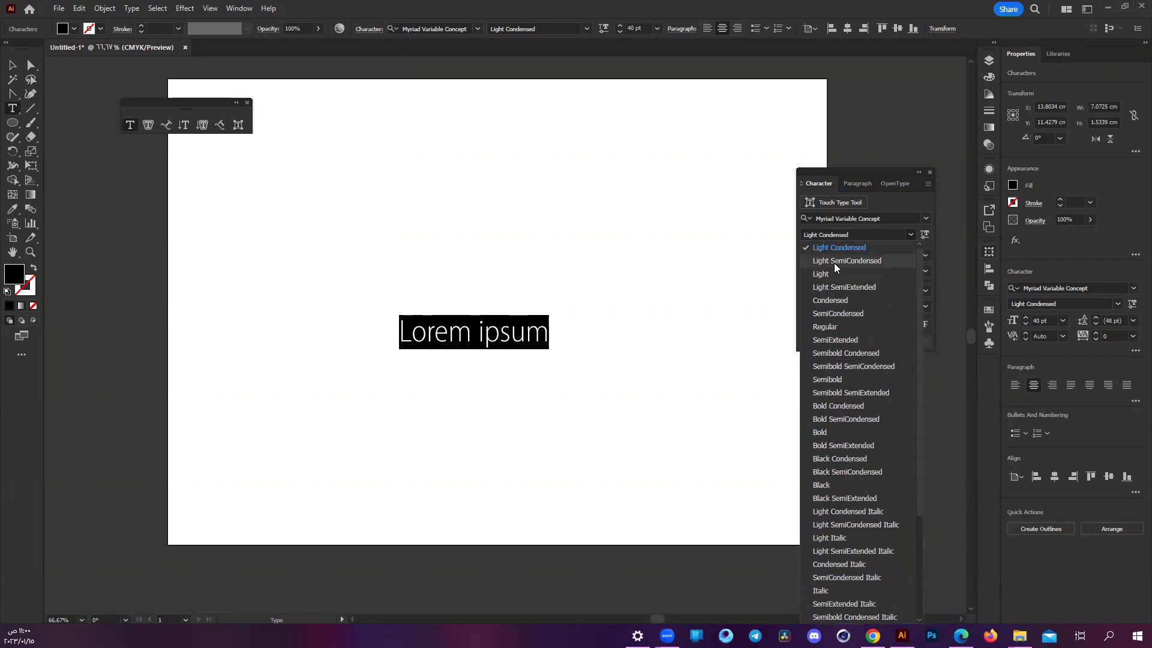
{"action": "scroll", "coordinate": [837, 303], "scroll_direction": "down", "scroll_amount": 4}
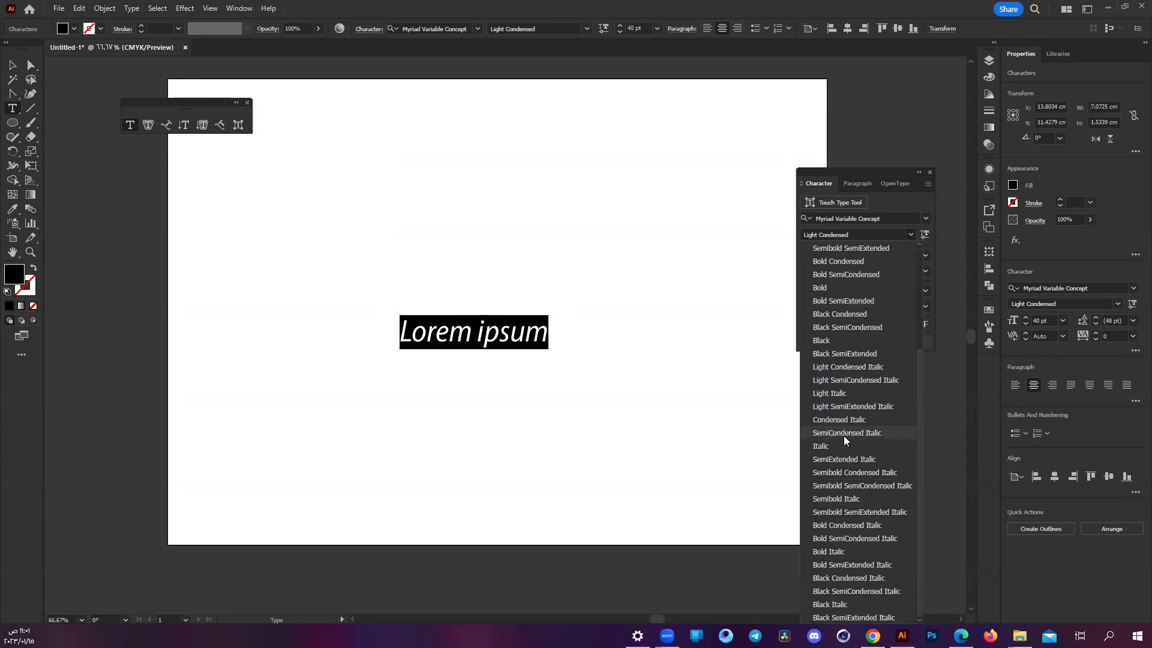
{"action": "scroll", "coordinate": [852, 300], "scroll_direction": "up", "scroll_amount": 4}
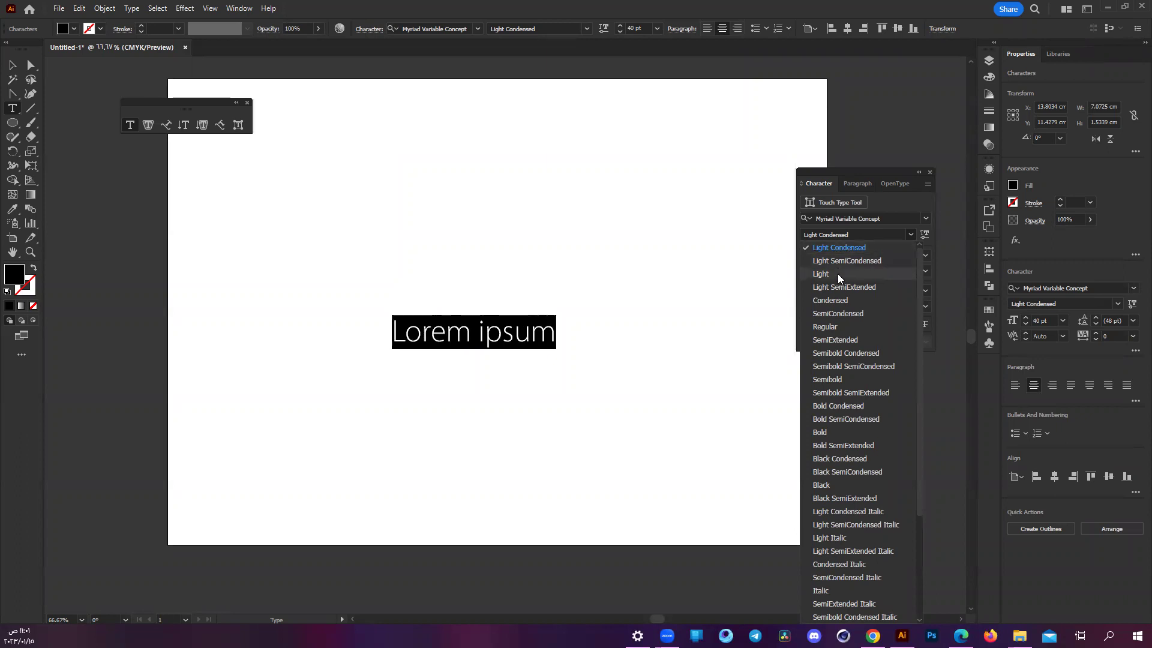
{"action": "left_click", "coordinate": [837, 274]}
{"action": "left_click", "coordinate": [446, 332]}
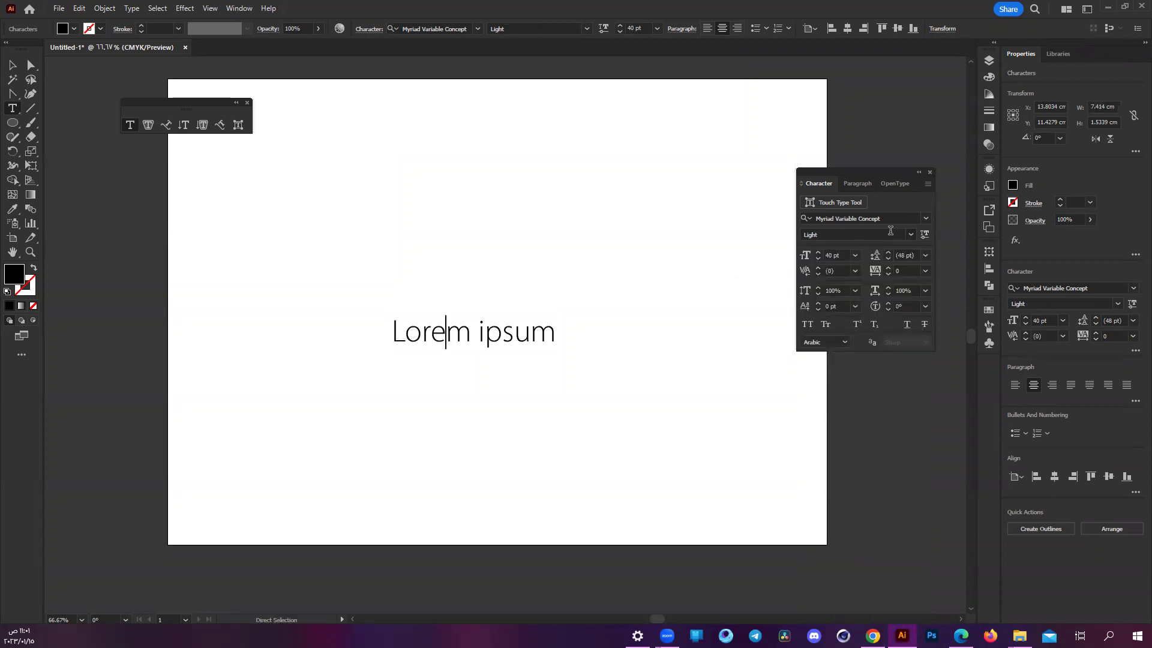
- Apply Black SemiExtended Italic to the whole heading and check it
{"action": "key", "text": "ctrl+a"}
{"action": "left_click", "coordinate": [911, 234]}
{"action": "scroll", "coordinate": [873, 450], "scroll_direction": "down", "scroll_amount": 5}
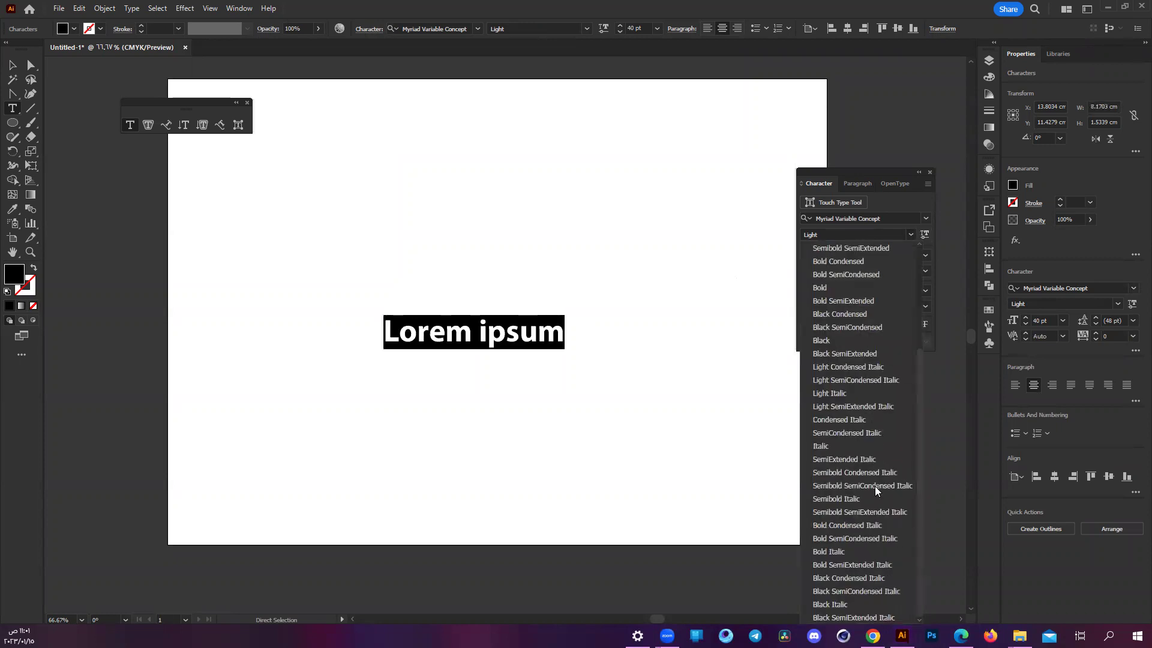
{"action": "left_click", "coordinate": [882, 614]}
{"action": "left_click", "coordinate": [395, 334]}
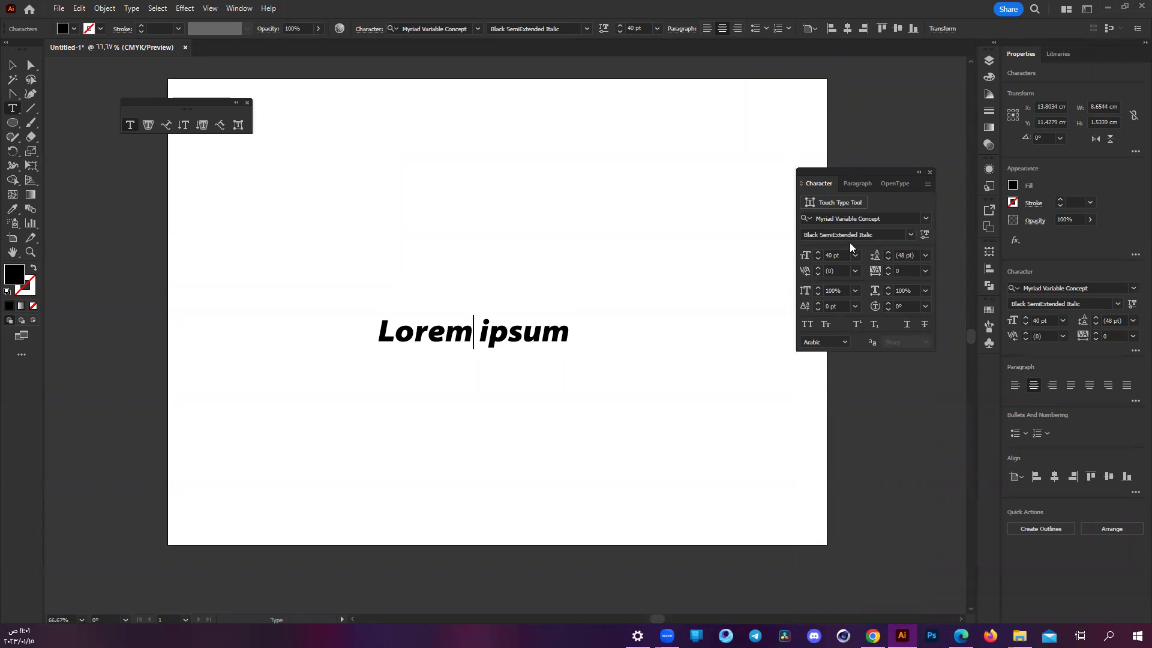
- Switch the heading to the upright Black style and check the result
{"action": "left_click", "coordinate": [911, 234]}
{"action": "scroll", "coordinate": [877, 463], "scroll_direction": "up", "scroll_amount": 3}
{"action": "scroll", "coordinate": [832, 483], "scroll_direction": "up", "scroll_amount": 2}
{"action": "left_click", "coordinate": [832, 480]}
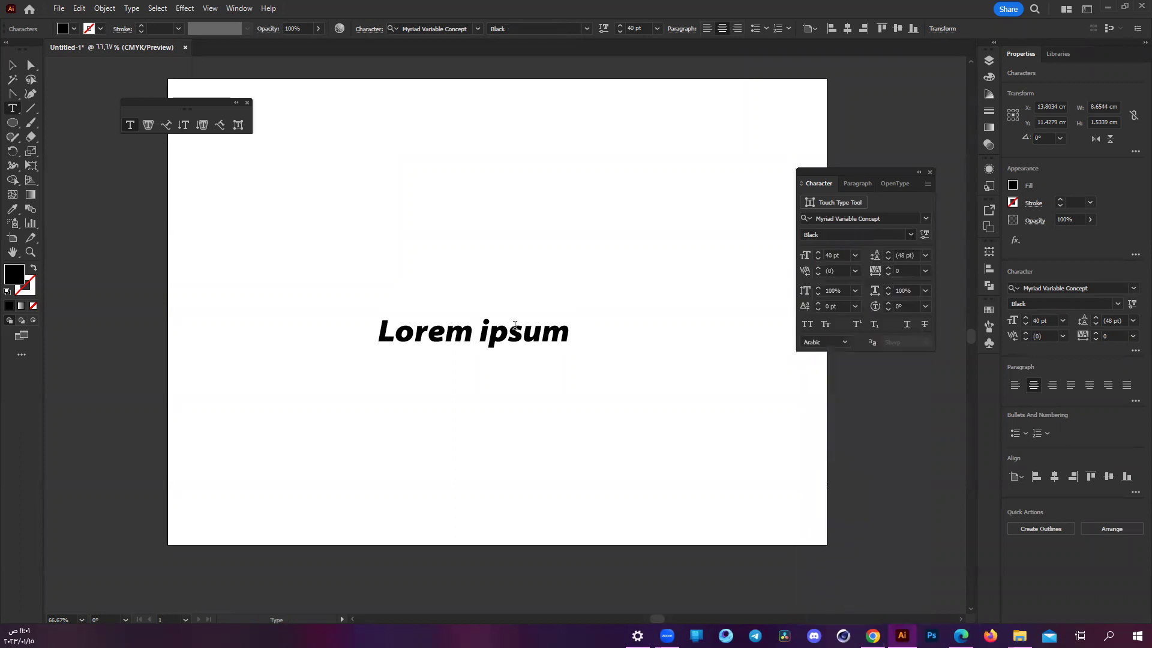
{"action": "key", "text": "ctrl+a"}
{"action": "left_click", "coordinate": [910, 234]}
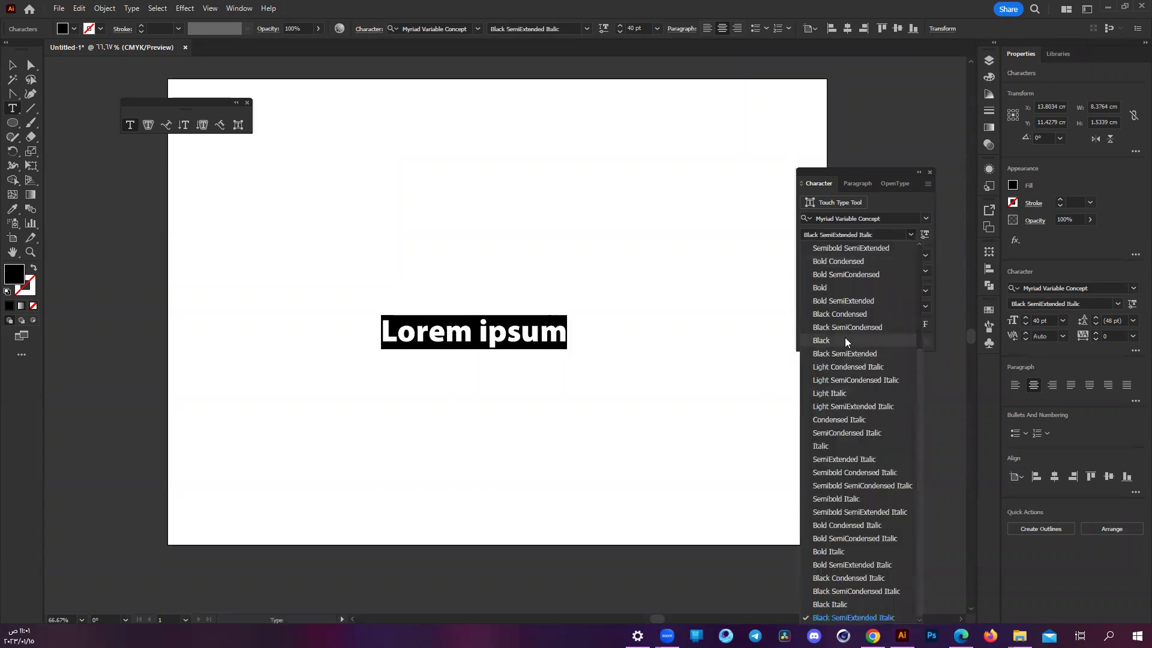
{"action": "left_click", "coordinate": [845, 340]}
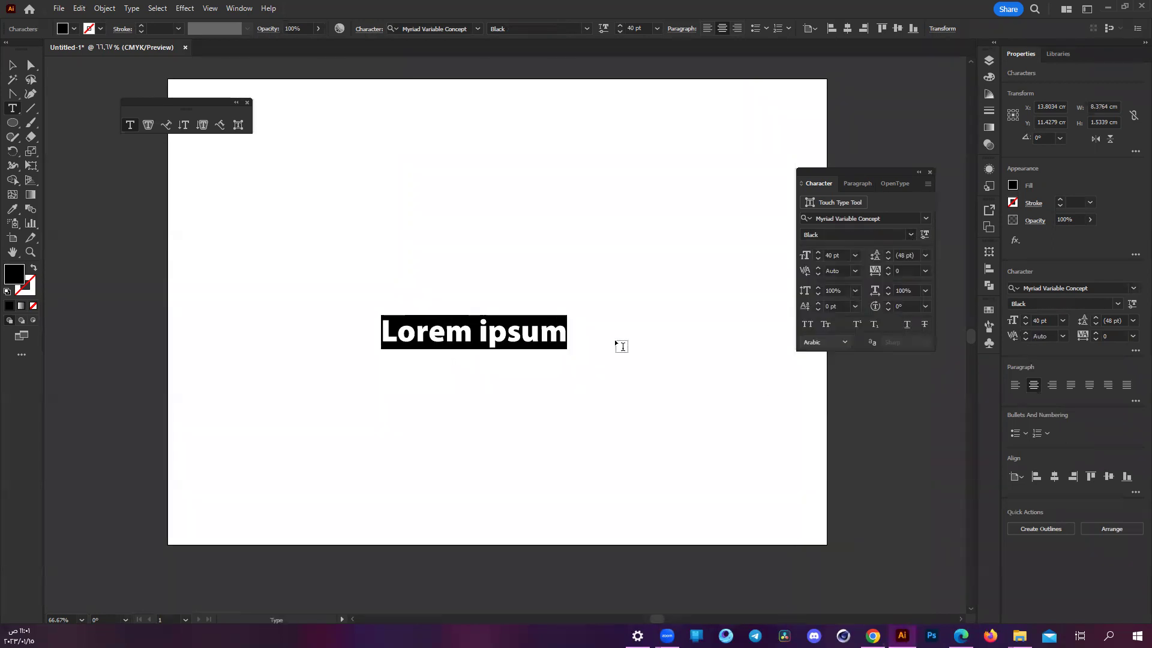
{"action": "left_click", "coordinate": [498, 334]}
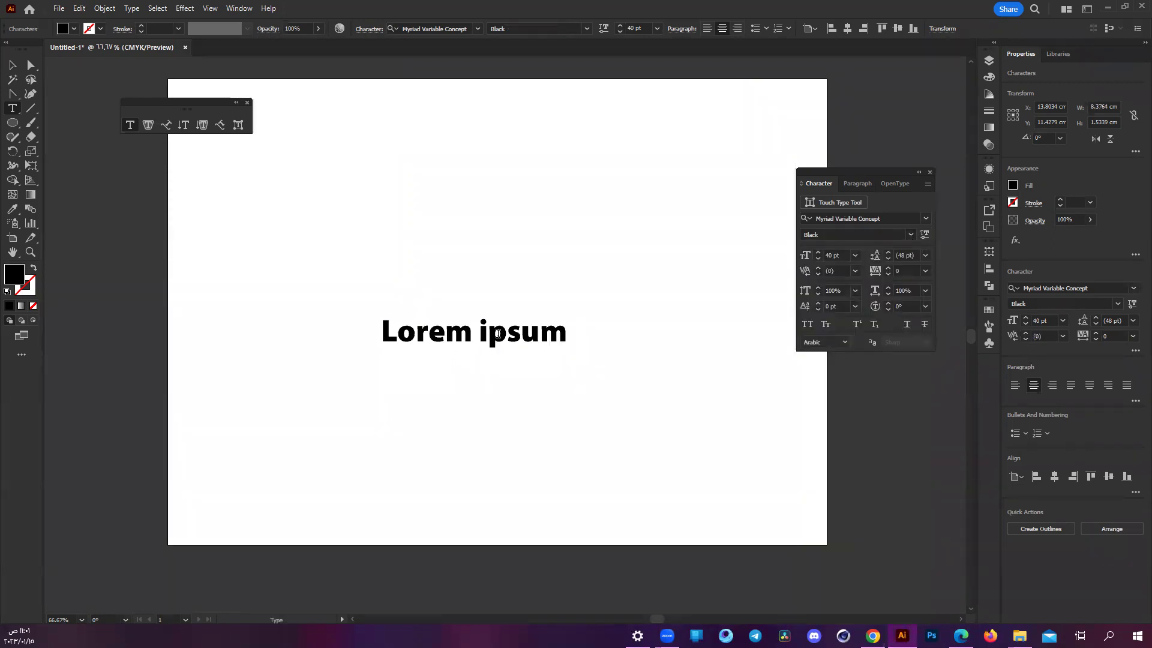
{"action": "left_click", "coordinate": [911, 235]}
{"action": "scroll", "coordinate": [869, 329], "scroll_direction": "up", "scroll_amount": 4}
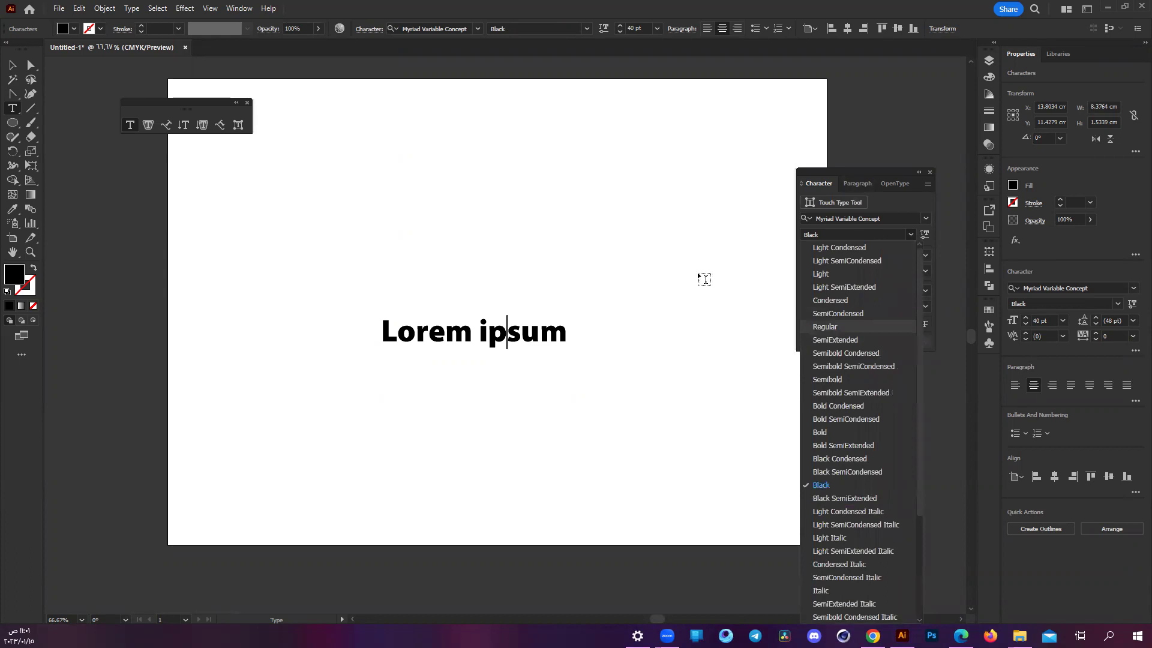
{"action": "left_click", "coordinate": [911, 235]}
- Apply the SemiExtended style to the whole heading and reselect its text
{"action": "key", "text": "ctrl+a"}
{"action": "left_click", "coordinate": [910, 235]}
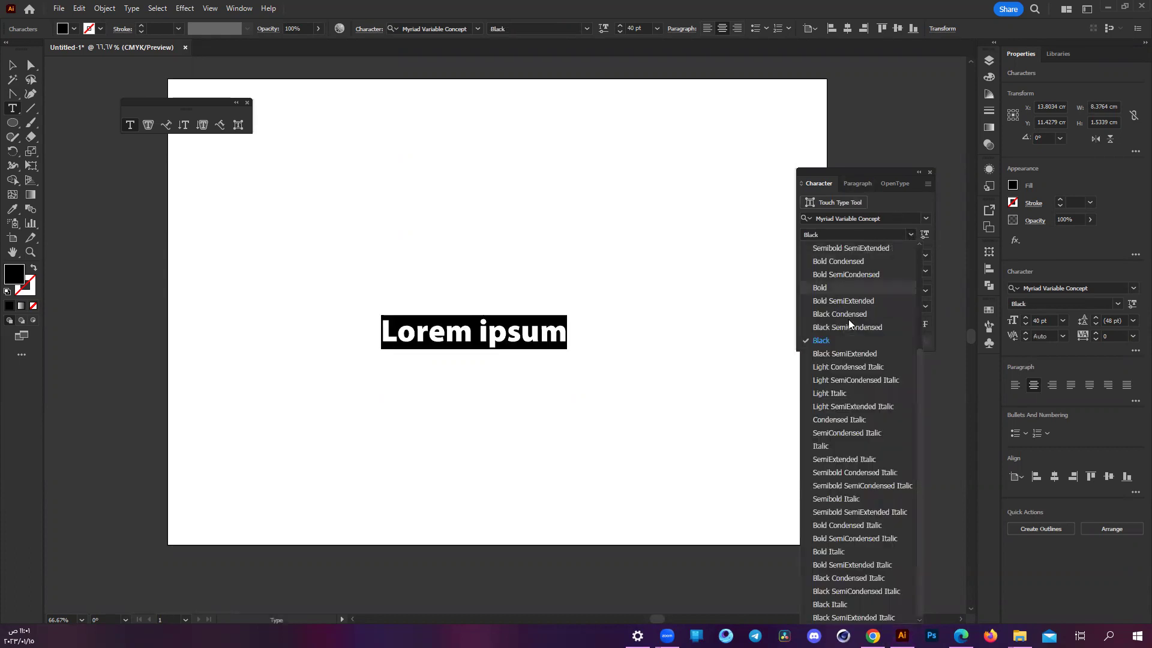
{"action": "scroll", "coordinate": [839, 325], "scroll_direction": "up", "scroll_amount": 4}
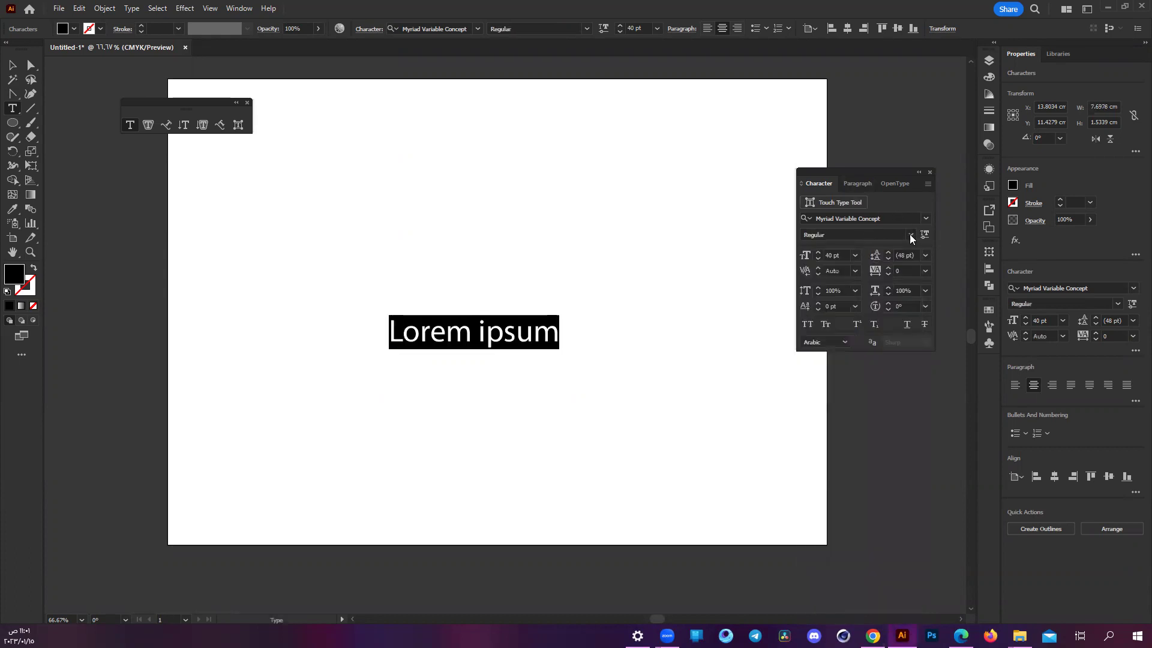
{"action": "left_click", "coordinate": [876, 234]}
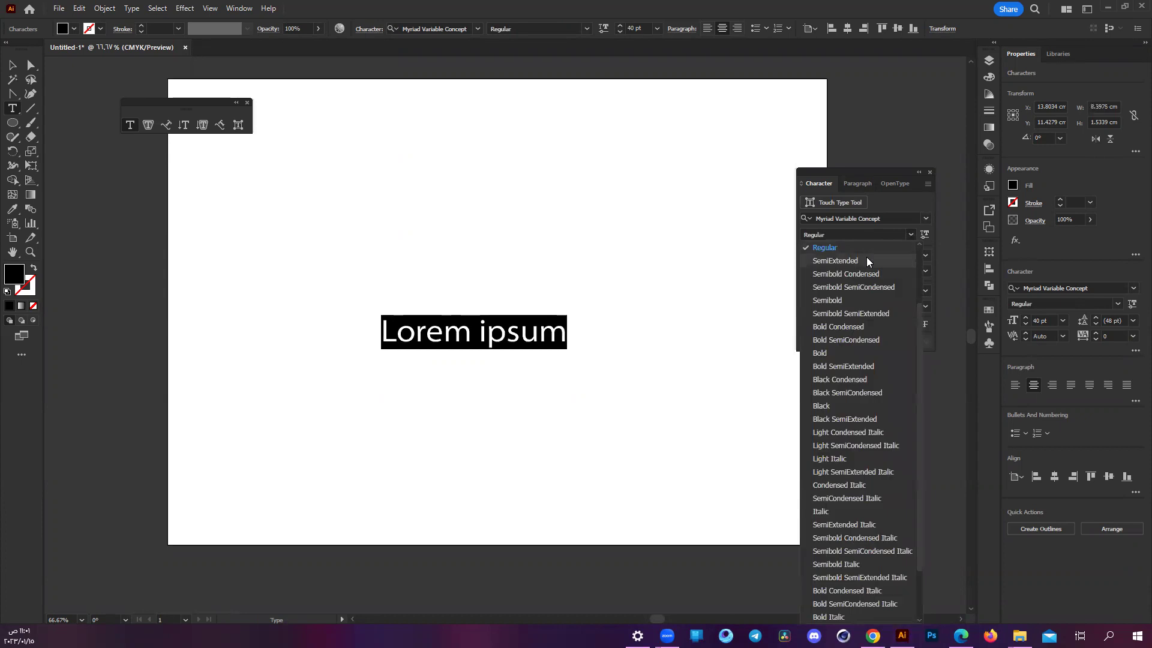
{"action": "left_click", "coordinate": [867, 260]}
{"action": "left_click", "coordinate": [567, 405], "text": "ctrl"}
{"action": "key", "text": "ctrl+a"}
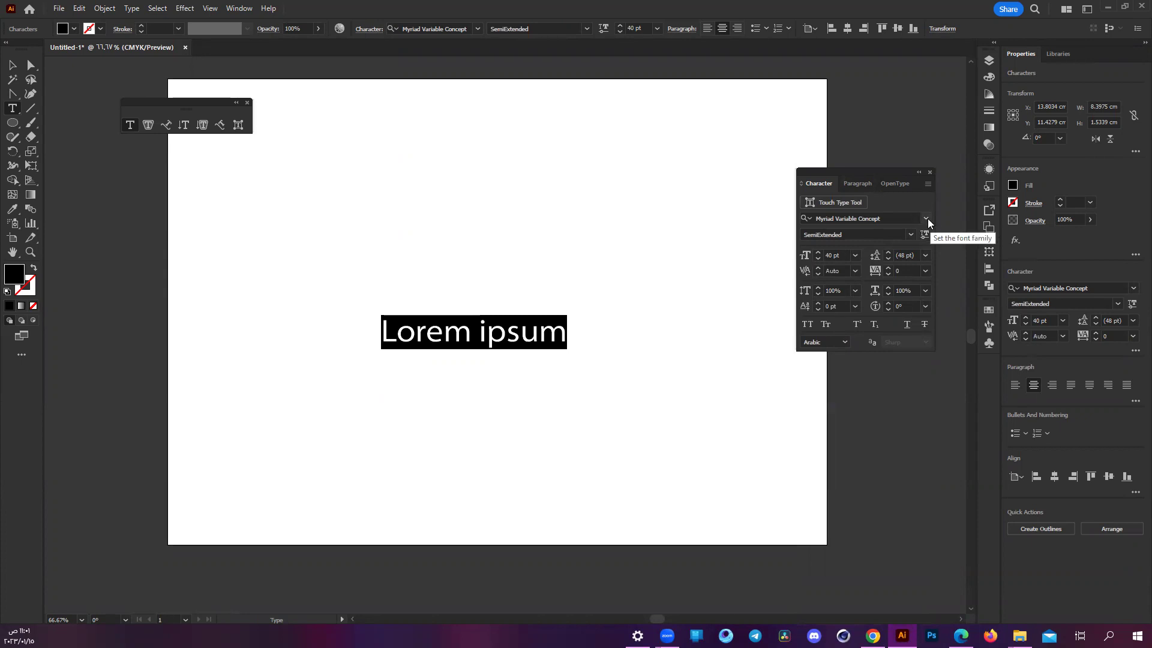
- Turn off the favourites filter in the font family list to browse all fonts
{"action": "left_click", "coordinate": [927, 218]}
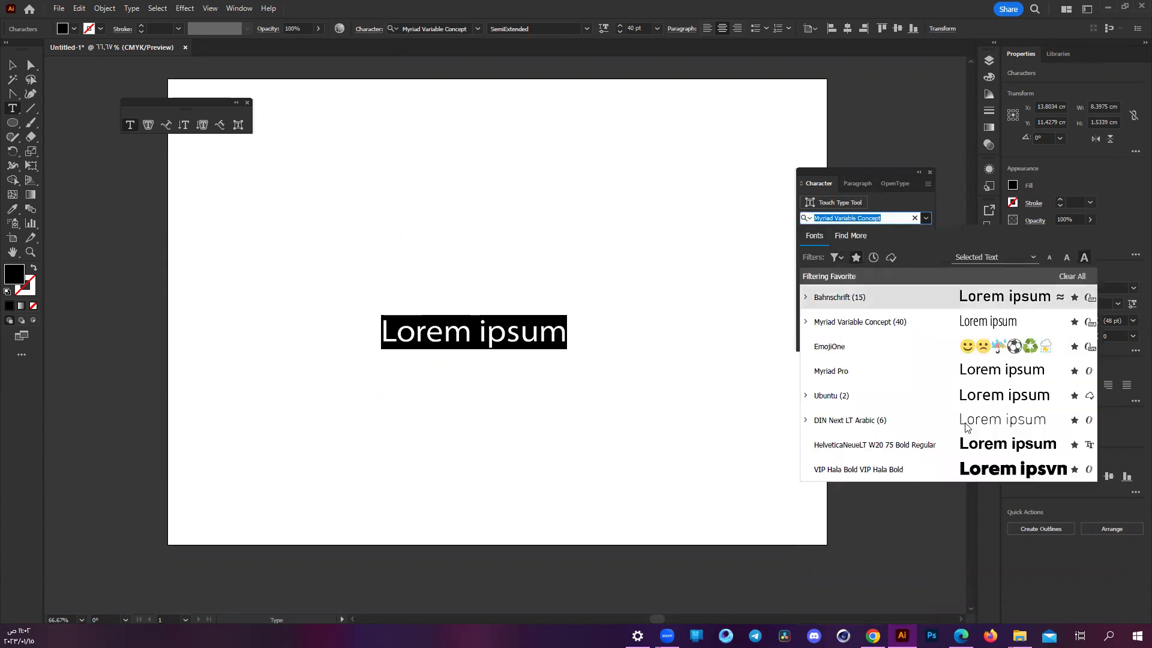
{"action": "left_click", "coordinate": [856, 260]}
{"action": "scroll", "coordinate": [942, 507], "scroll_direction": "down", "scroll_amount": 5}
{"action": "scroll", "coordinate": [940, 511], "scroll_direction": "down", "scroll_amount": 5}
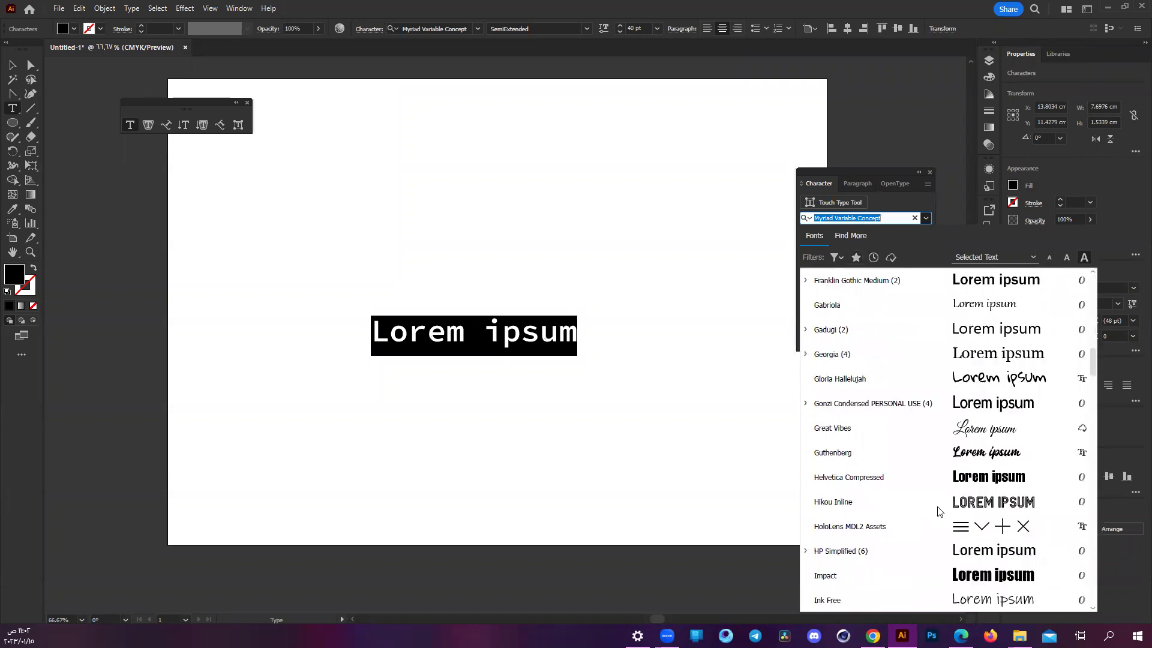
{"action": "scroll", "coordinate": [940, 511], "scroll_direction": "down", "scroll_amount": 10}
{"action": "scroll", "coordinate": [933, 493], "scroll_direction": "up", "scroll_amount": 10}
{"action": "scroll", "coordinate": [935, 498], "scroll_direction": "up", "scroll_amount": 10}
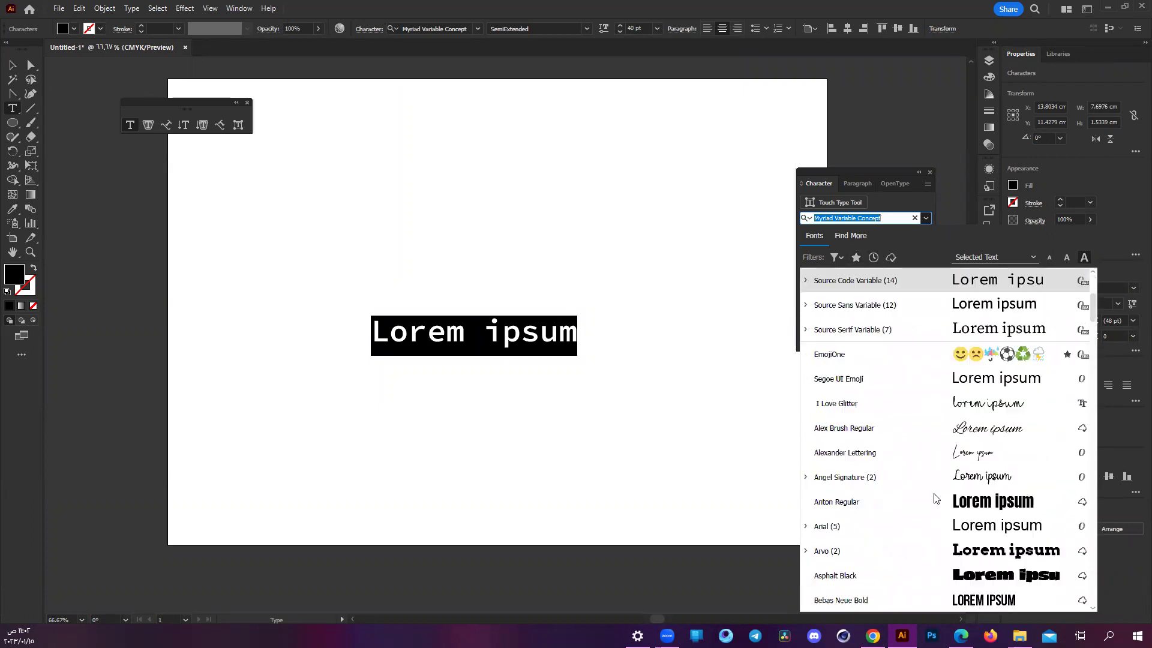
{"action": "scroll", "coordinate": [933, 498], "scroll_direction": "up", "scroll_amount": 3}
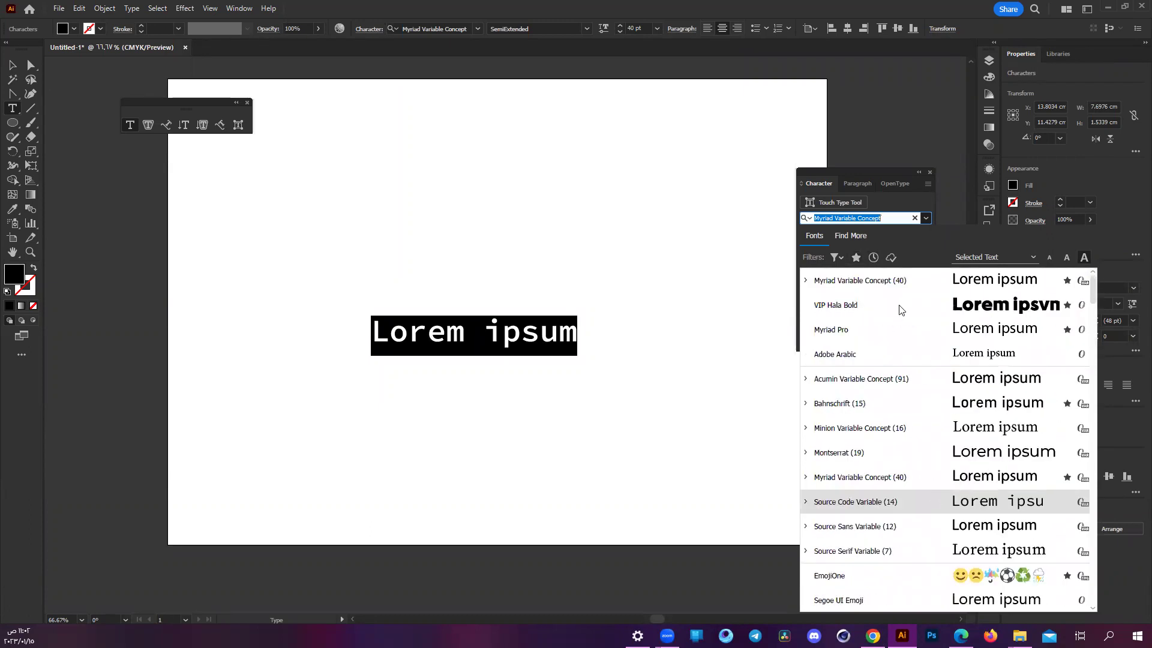
- Filter to recently added fonts and apply Alex Brush Regular to the heading
{"action": "left_click", "coordinate": [873, 258]}
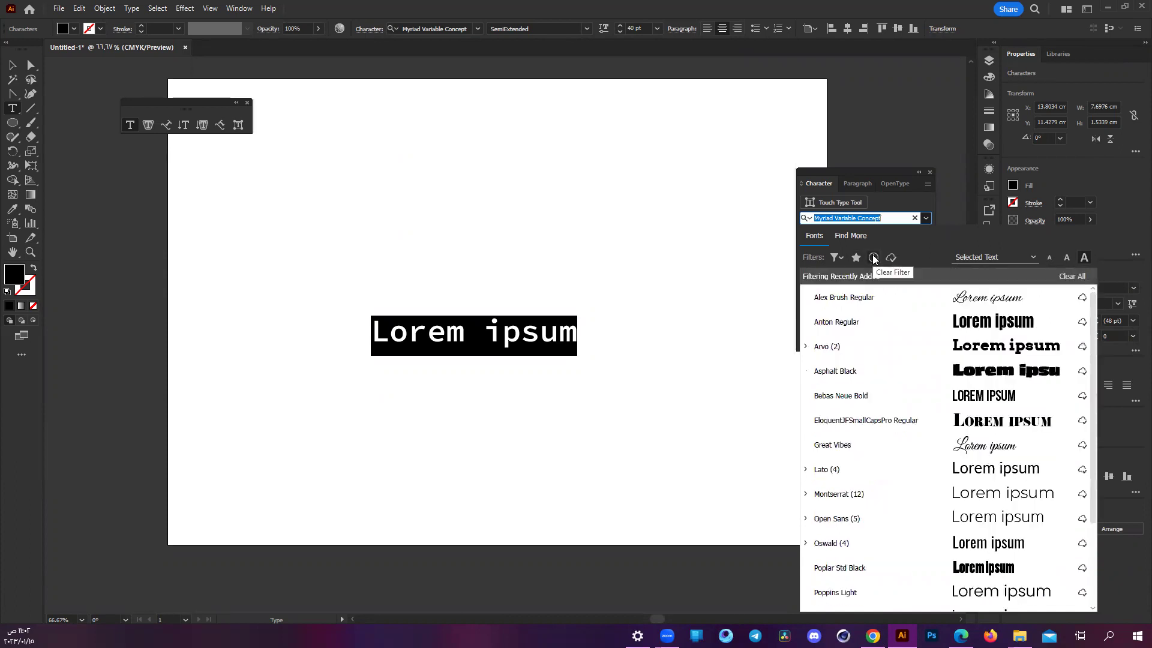
{"action": "scroll", "coordinate": [930, 346], "scroll_direction": "down", "scroll_amount": 2}
{"action": "scroll", "coordinate": [930, 347], "scroll_direction": "up", "scroll_amount": 2}
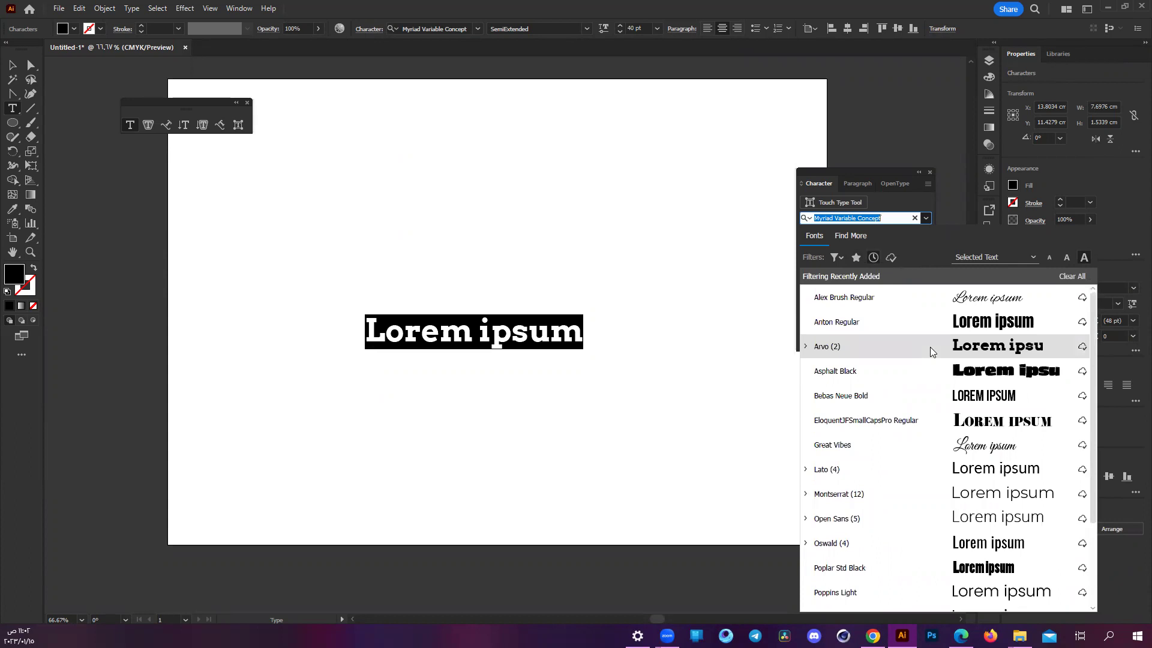
{"action": "scroll", "coordinate": [930, 351], "scroll_direction": "down", "scroll_amount": 2}
{"action": "scroll", "coordinate": [930, 351], "scroll_direction": "up", "scroll_amount": 2}
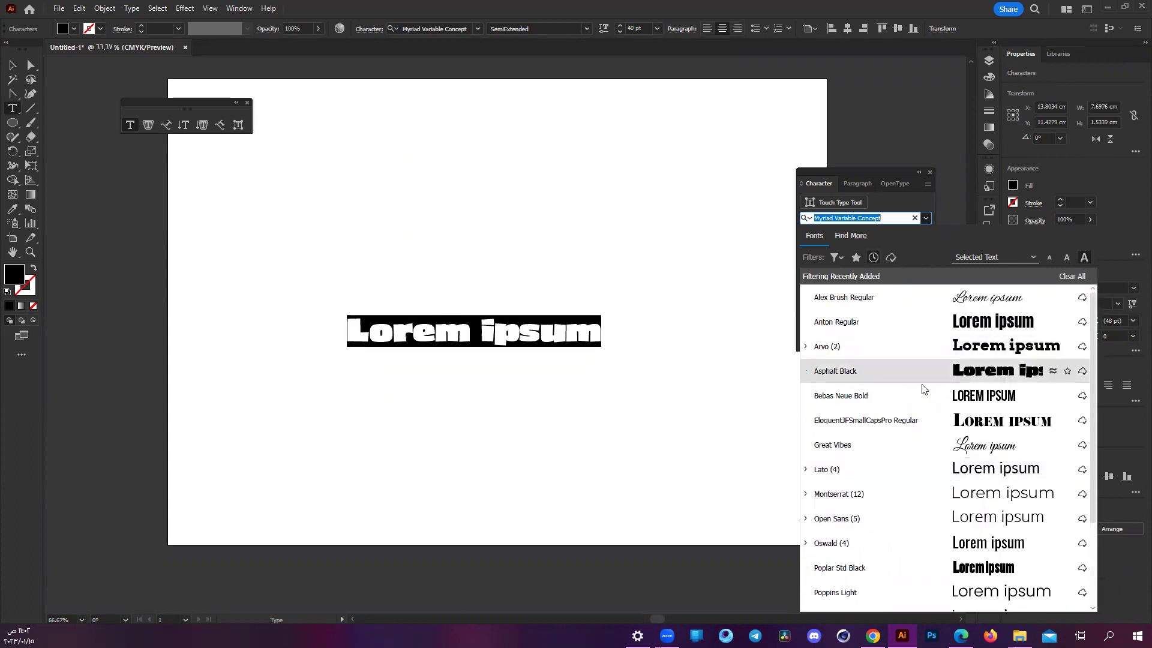
{"action": "scroll", "coordinate": [918, 387], "scroll_direction": "down", "scroll_amount": 2}
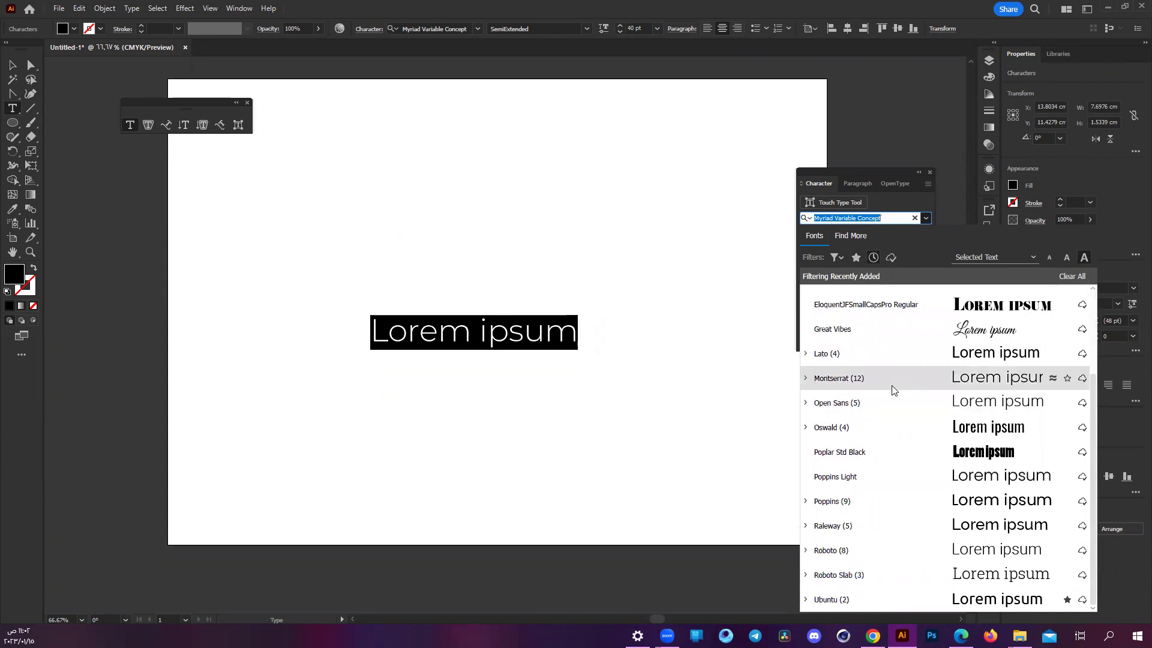
{"action": "scroll", "coordinate": [892, 390], "scroll_direction": "up", "scroll_amount": 2}
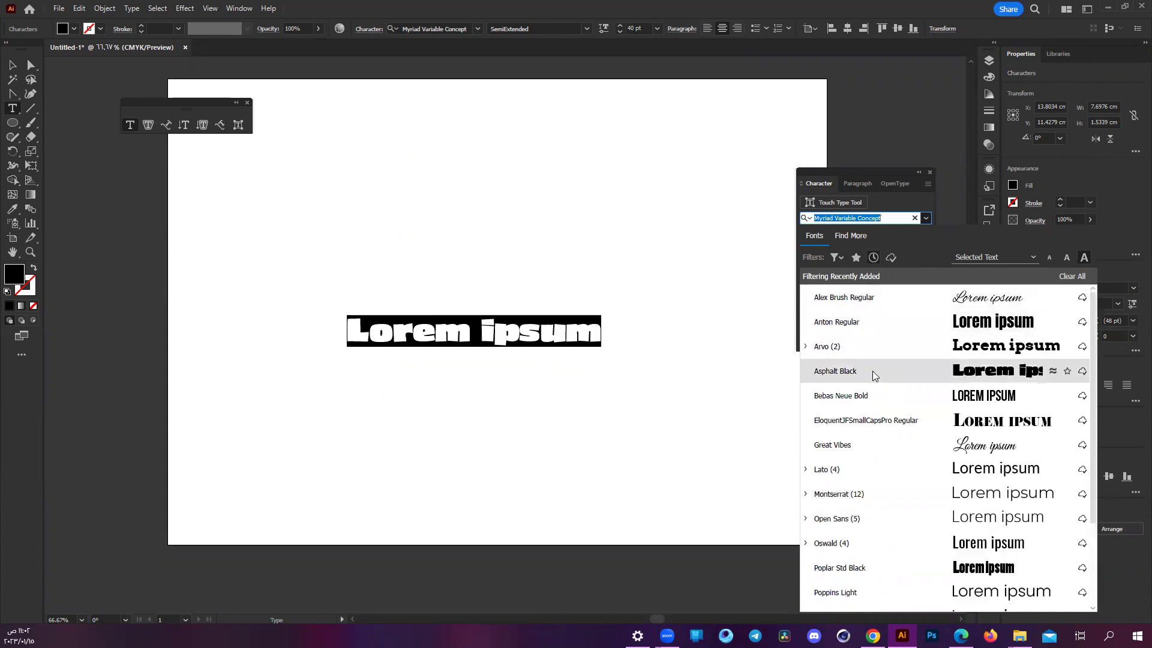
{"action": "left_click", "coordinate": [873, 304]}
{"action": "left_click", "coordinate": [925, 234]}
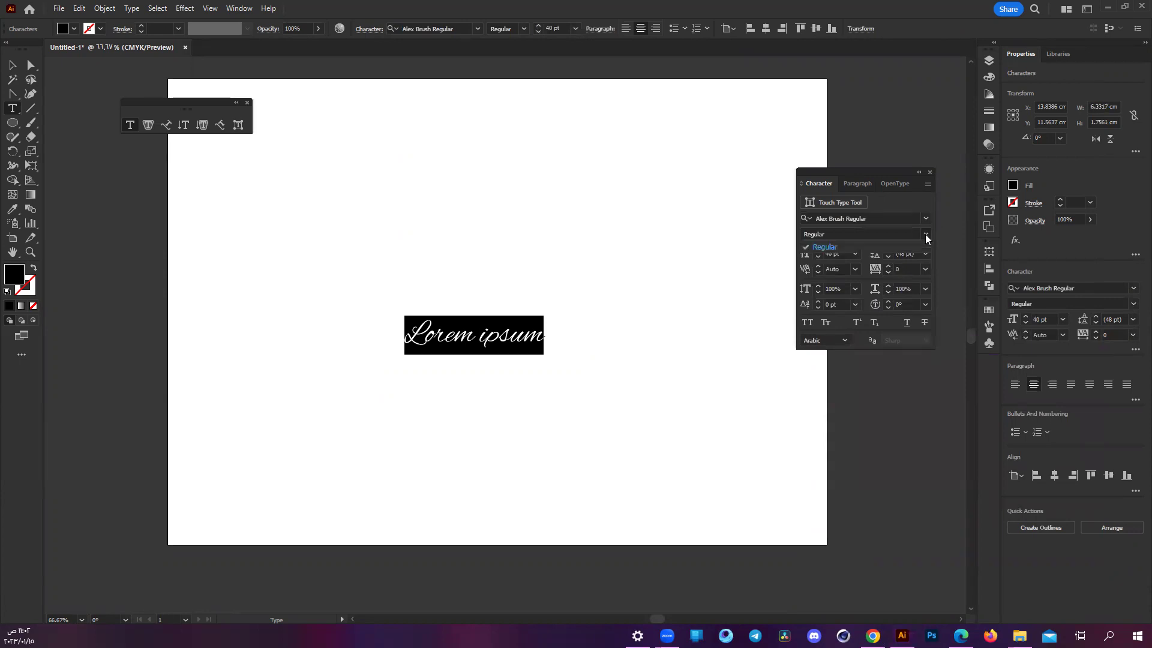
{"action": "left_click", "coordinate": [840, 246]}
- Filter the font list to active Adobe Fonts only, keeping Alex Brush
{"action": "left_click", "coordinate": [927, 218]}
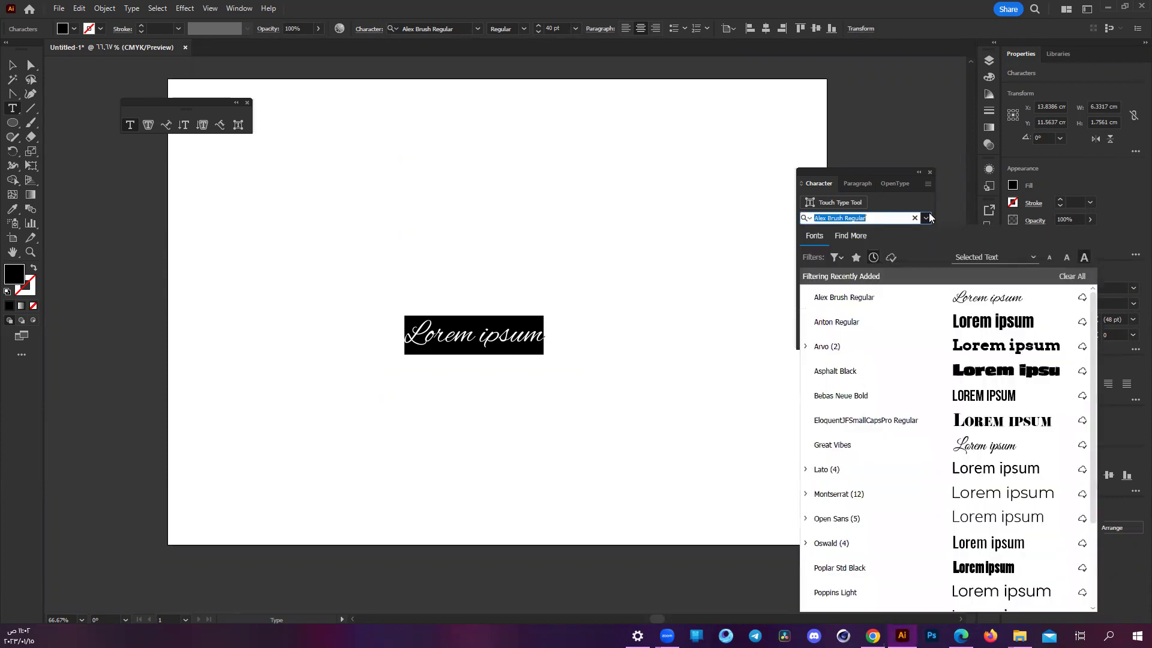
{"action": "left_click", "coordinate": [895, 258]}
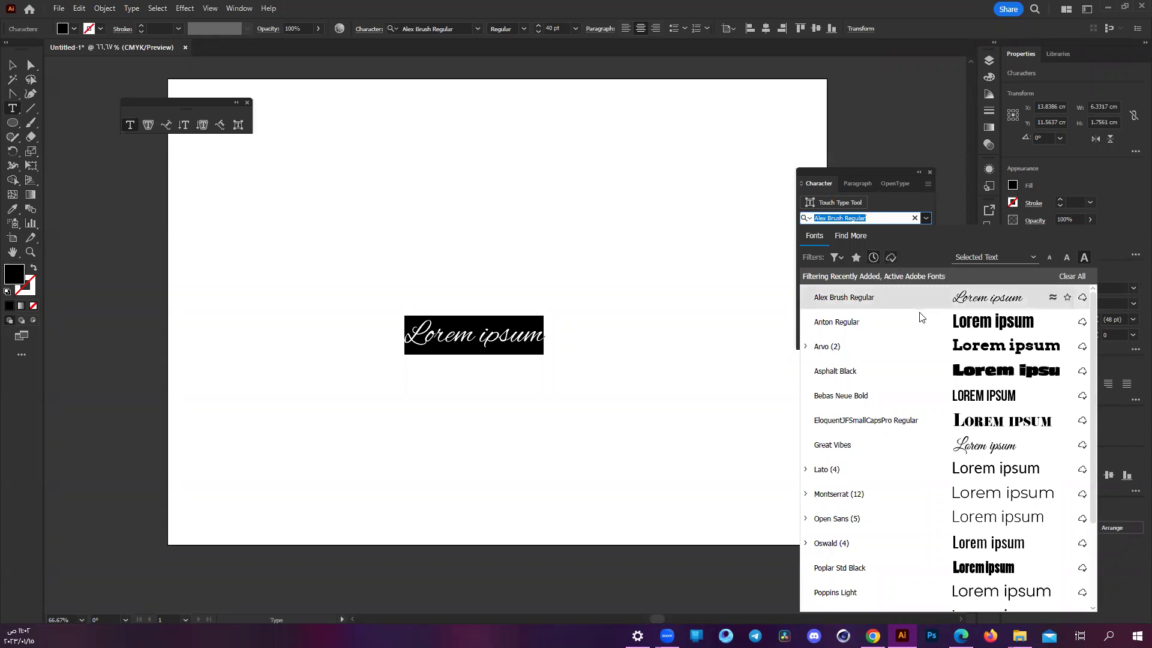
{"action": "left_click", "coordinate": [876, 256]}
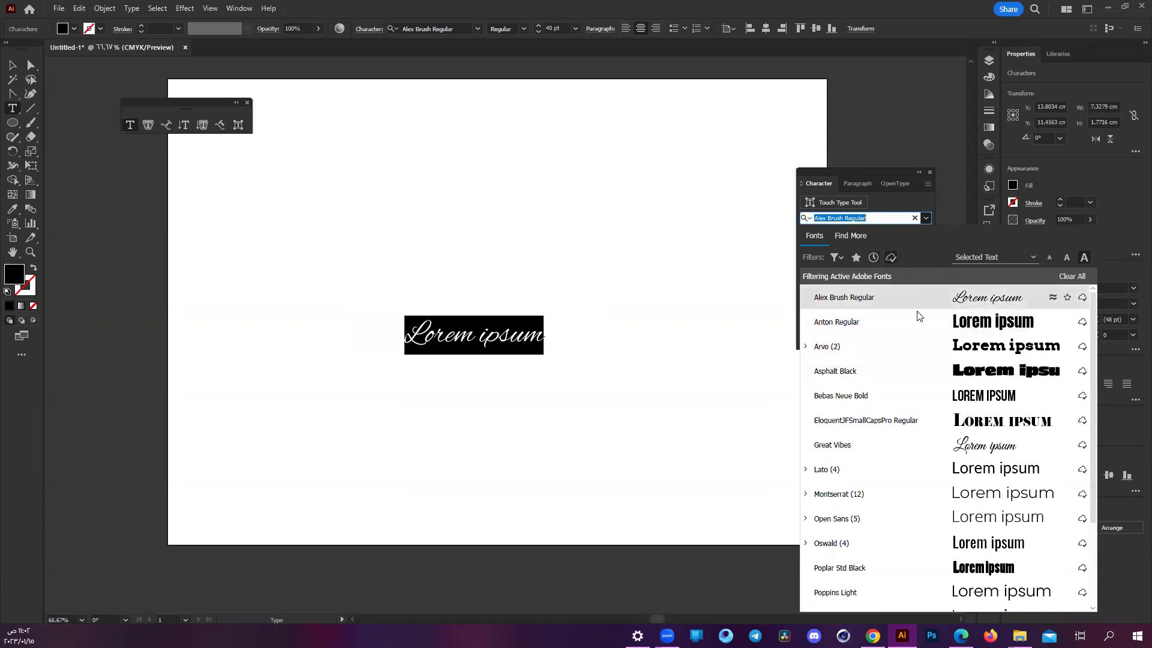
{"action": "scroll", "coordinate": [927, 348], "scroll_direction": "down", "scroll_amount": 3}
{"action": "scroll", "coordinate": [944, 411], "scroll_direction": "up", "scroll_amount": 2}
{"action": "scroll", "coordinate": [944, 411], "scroll_direction": "down", "scroll_amount": 2}
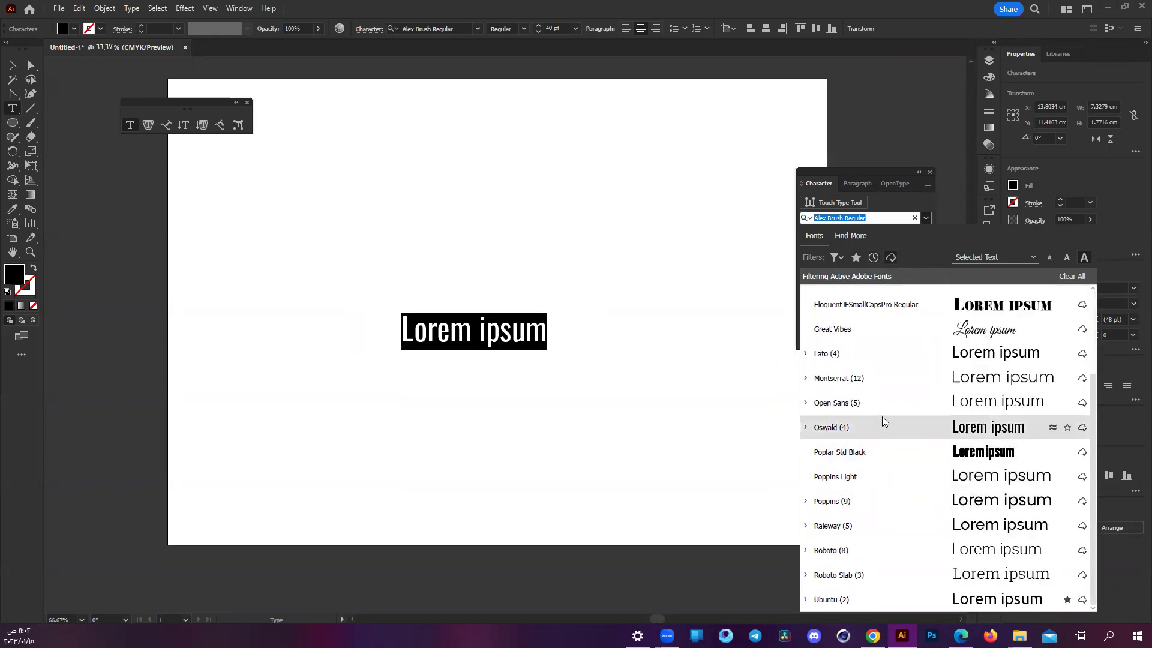
{"action": "scroll", "coordinate": [891, 398], "scroll_direction": "up", "scroll_amount": 2}
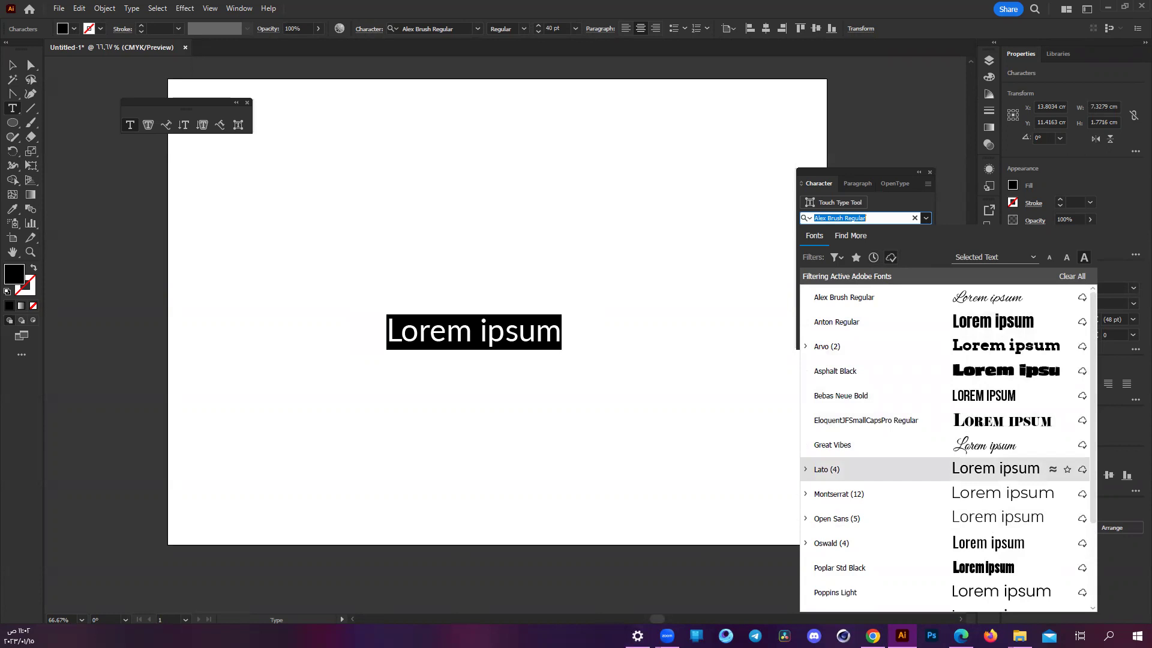
{"action": "key", "text": "Escape"}
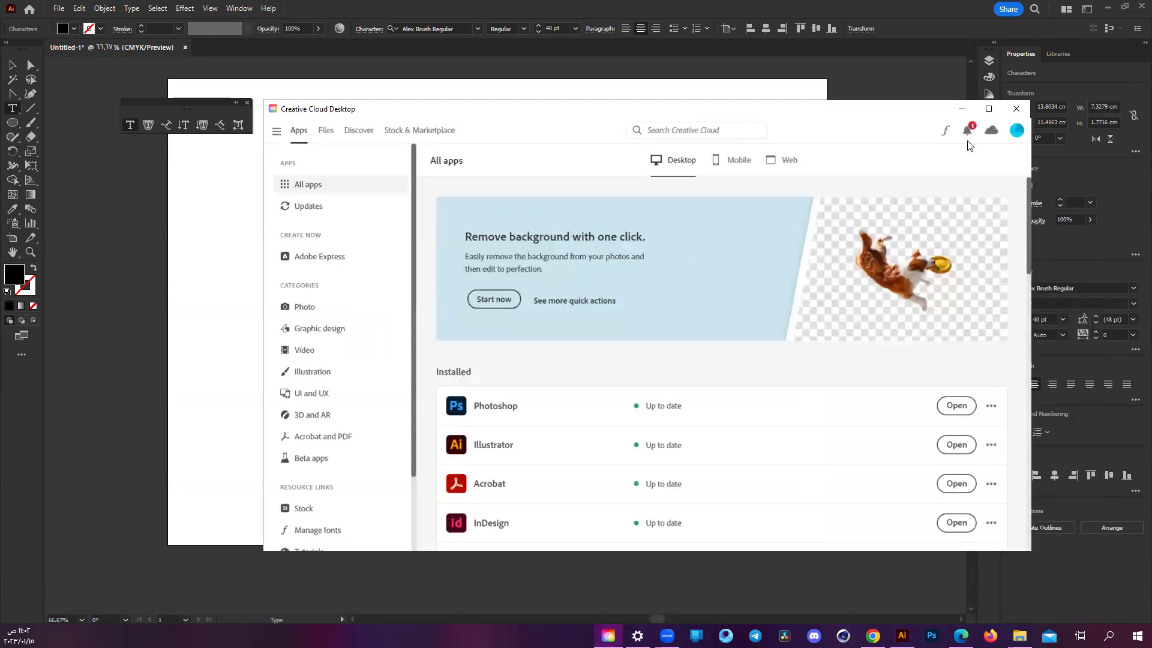
- Browse the active Adobe Fonts list, keeping Montserrat active after a cancelled deactivation
{"action": "left_click", "coordinate": [946, 131]}
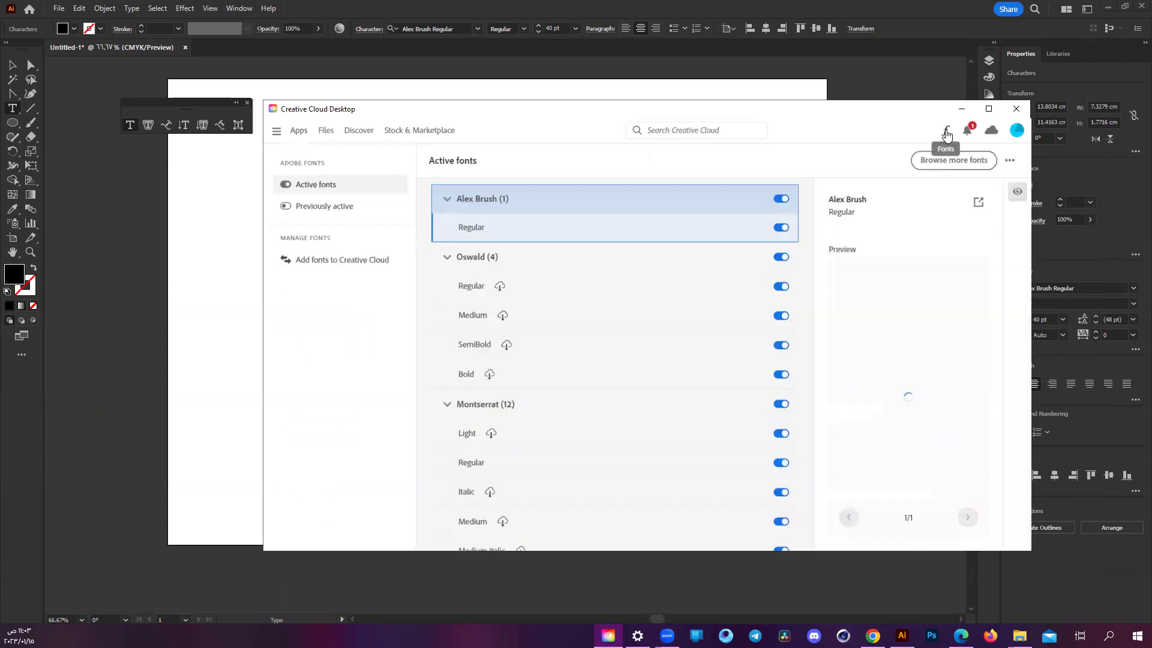
{"action": "scroll", "coordinate": [692, 264], "scroll_direction": "down", "scroll_amount": 3}
{"action": "scroll", "coordinate": [693, 264], "scroll_direction": "down", "scroll_amount": 5}
{"action": "scroll", "coordinate": [692, 264], "scroll_direction": "down", "scroll_amount": 5}
{"action": "scroll", "coordinate": [693, 264], "scroll_direction": "down", "scroll_amount": 5}
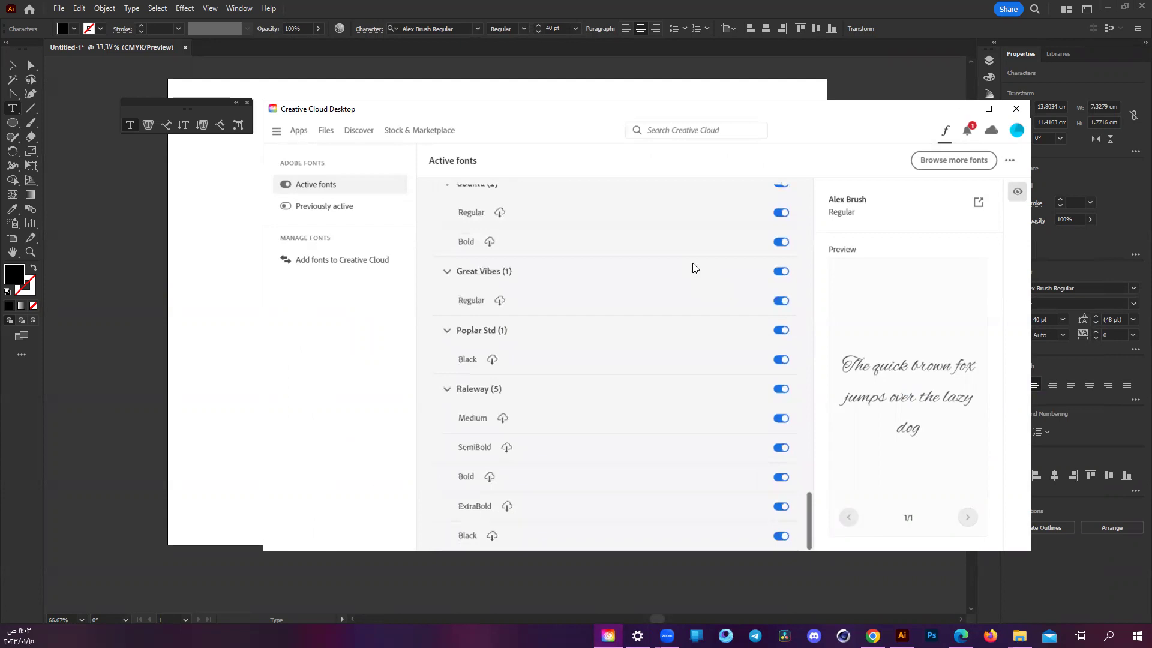
{"action": "scroll", "coordinate": [695, 267], "scroll_direction": "up", "scroll_amount": 5}
{"action": "scroll", "coordinate": [694, 267], "scroll_direction": "up", "scroll_amount": 3}
{"action": "scroll", "coordinate": [695, 267], "scroll_direction": "up", "scroll_amount": 4}
{"action": "scroll", "coordinate": [694, 267], "scroll_direction": "up", "scroll_amount": 5}
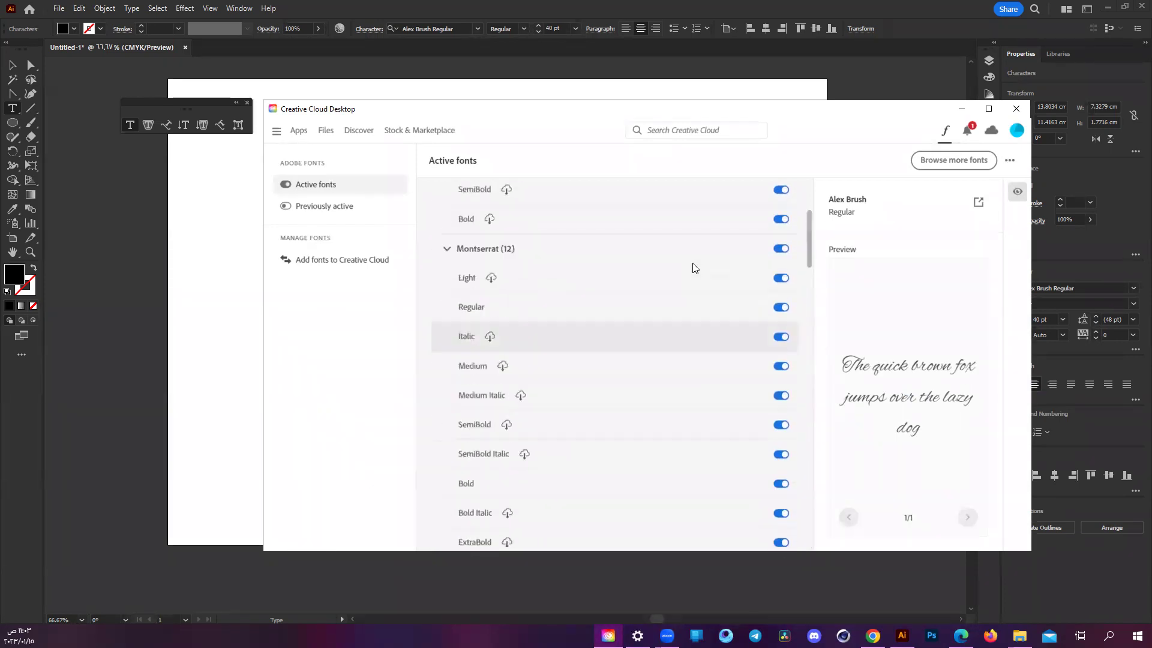
{"action": "scroll", "coordinate": [695, 267], "scroll_direction": "up", "scroll_amount": 3}
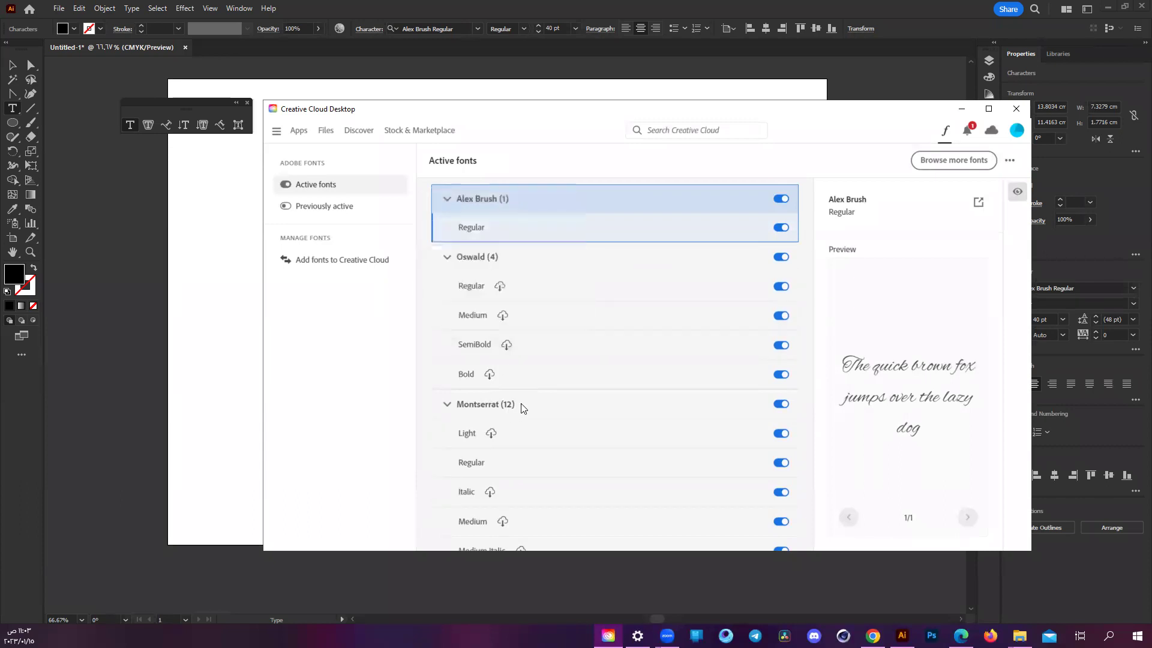
{"action": "scroll", "coordinate": [521, 408], "scroll_direction": "down", "scroll_amount": 4}
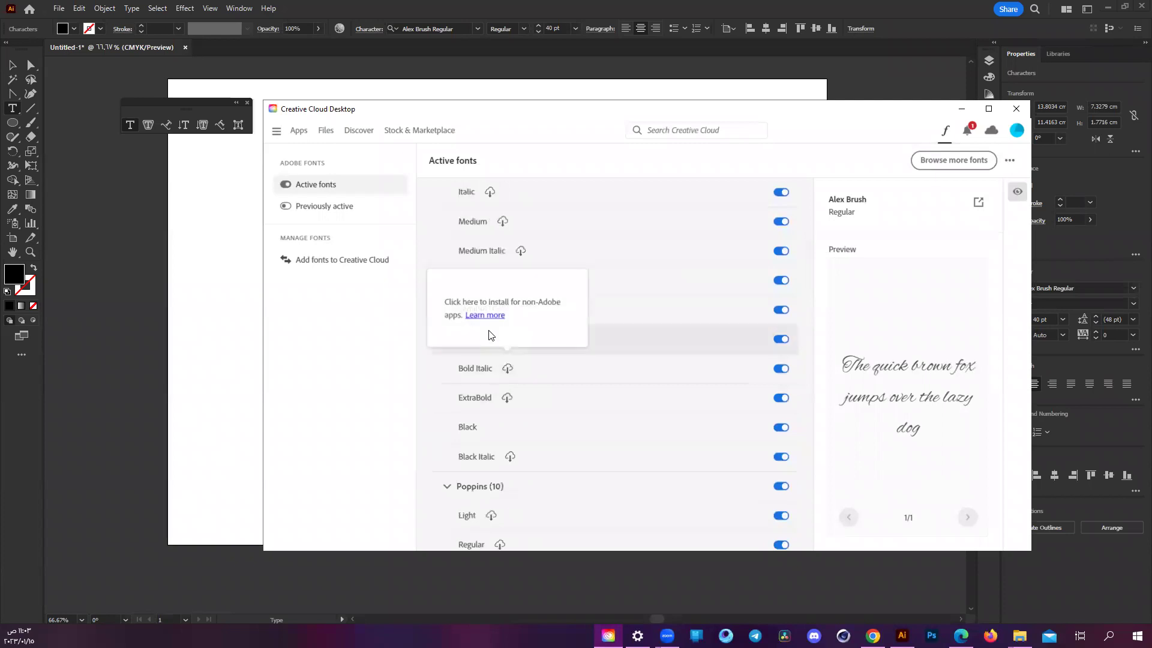
{"action": "scroll", "coordinate": [703, 326], "scroll_direction": "up", "scroll_amount": 1}
{"action": "scroll", "coordinate": [660, 324], "scroll_direction": "up", "scroll_amount": 3}
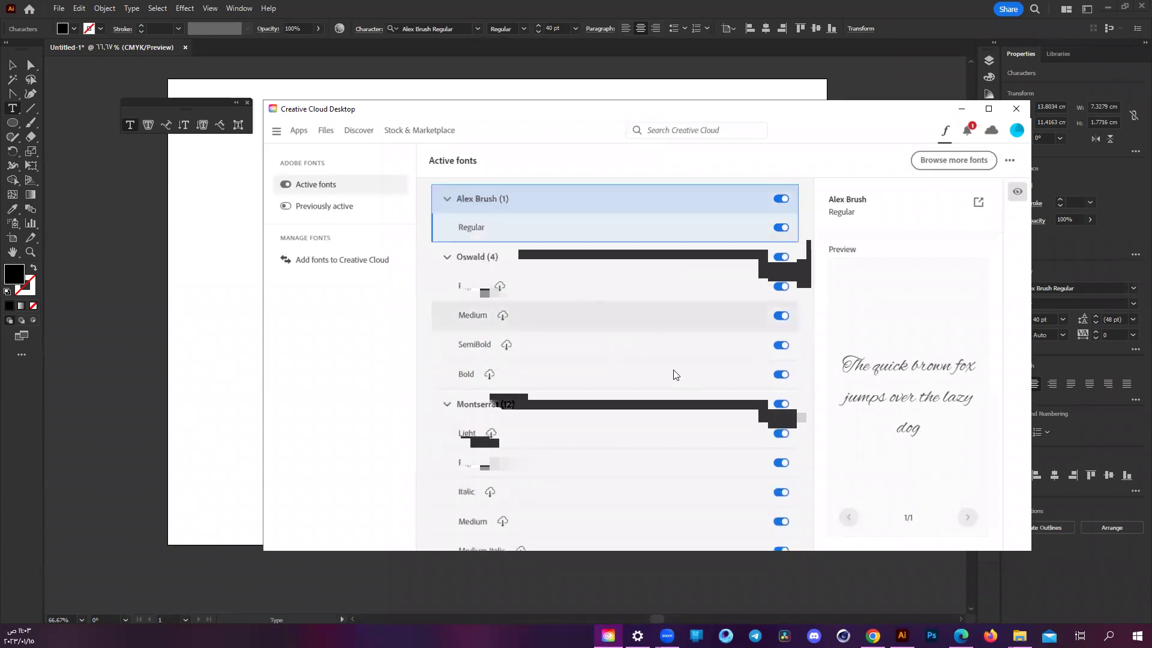
{"action": "scroll", "coordinate": [648, 330], "scroll_direction": "down", "scroll_amount": 3}
{"action": "scroll", "coordinate": [572, 334], "scroll_direction": "up", "scroll_amount": 4}
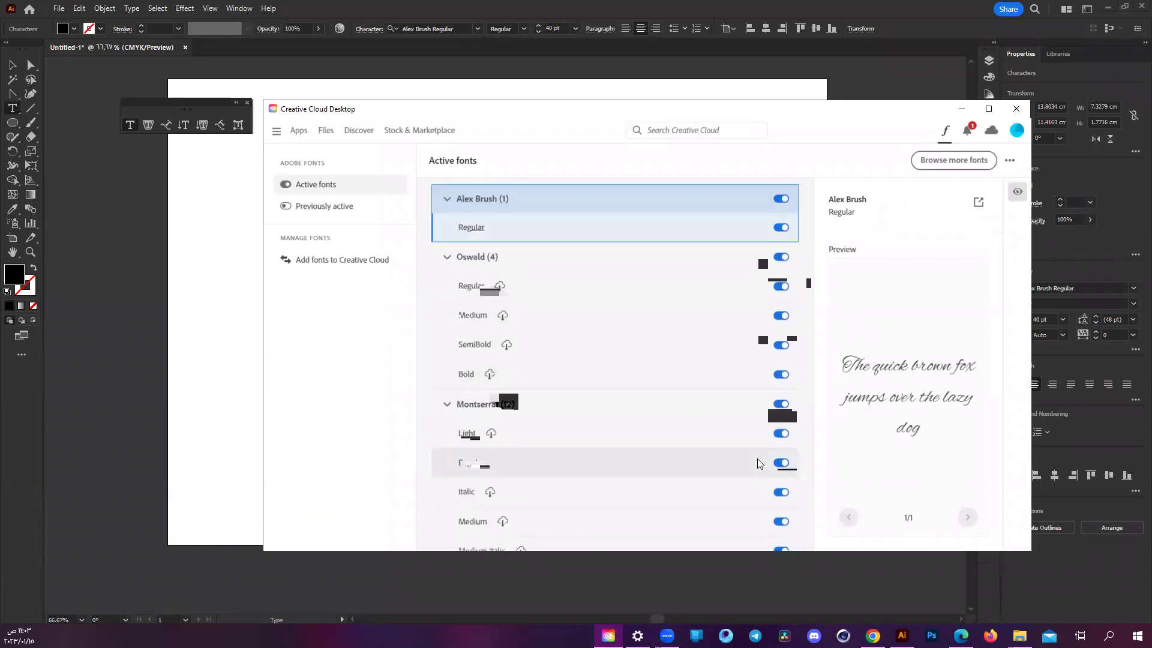
{"action": "left_click", "coordinate": [779, 407]}
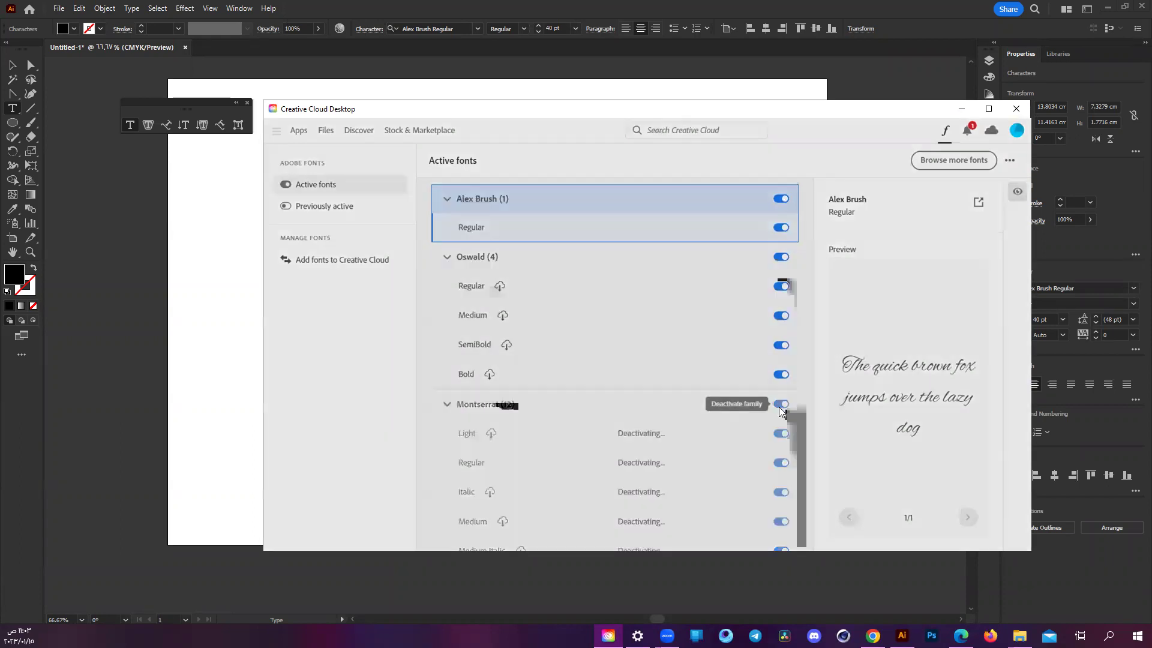
{"action": "left_click", "coordinate": [679, 384]}
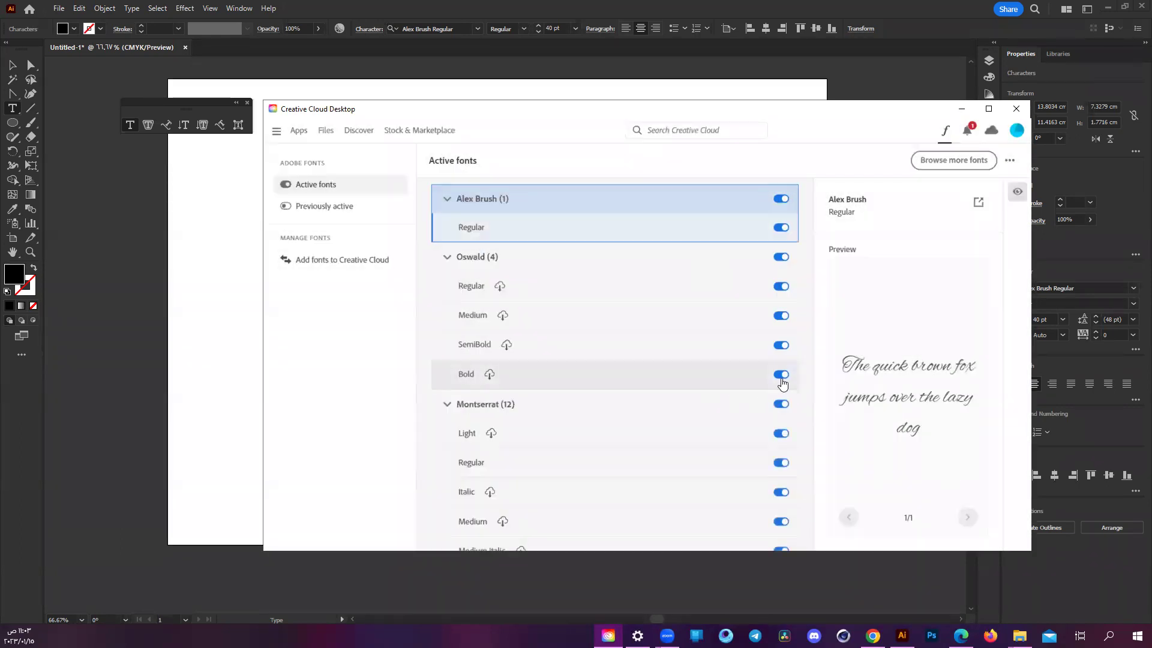
- Open the Adobe Fonts catalog via Browse more fonts and bring its browser window up
{"action": "scroll", "coordinate": [777, 387], "scroll_direction": "down", "scroll_amount": 10}
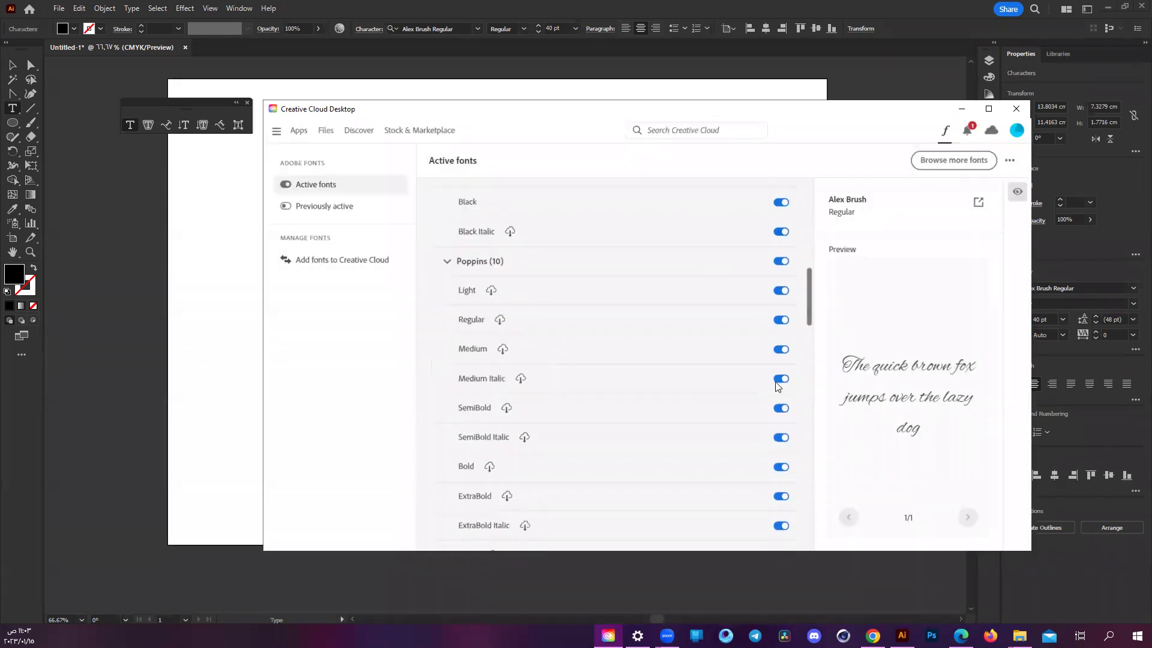
{"action": "scroll", "coordinate": [777, 360], "scroll_direction": "down", "scroll_amount": 5}
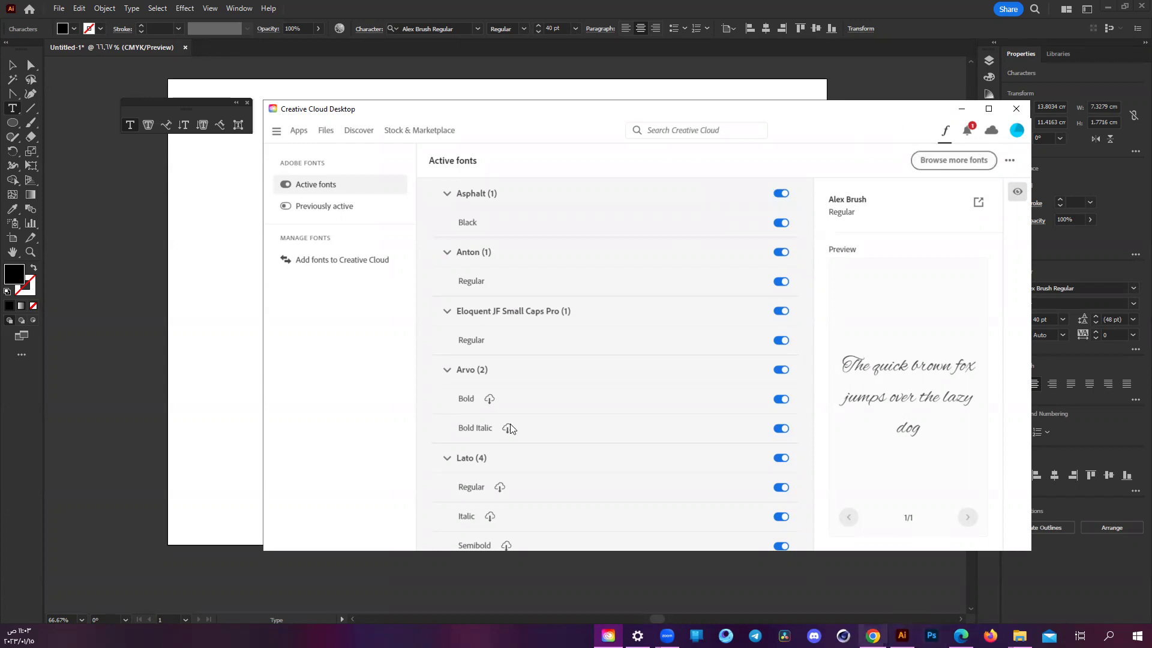
{"action": "left_click", "coordinate": [980, 172]}
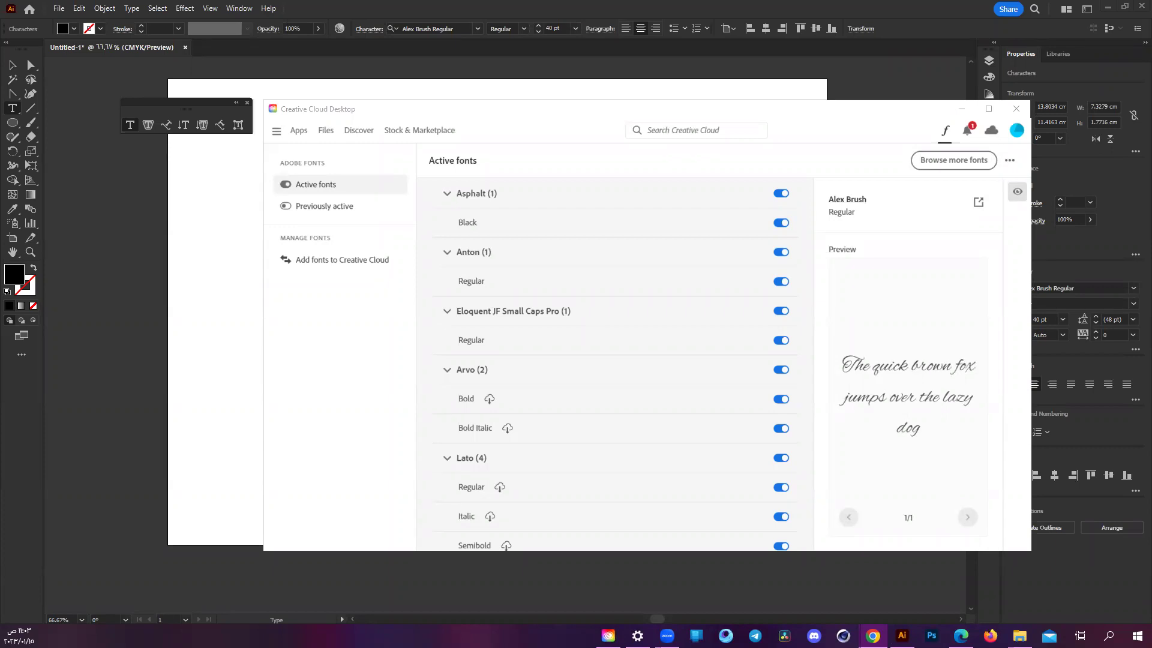
{"action": "left_click", "coordinate": [166, 94]}
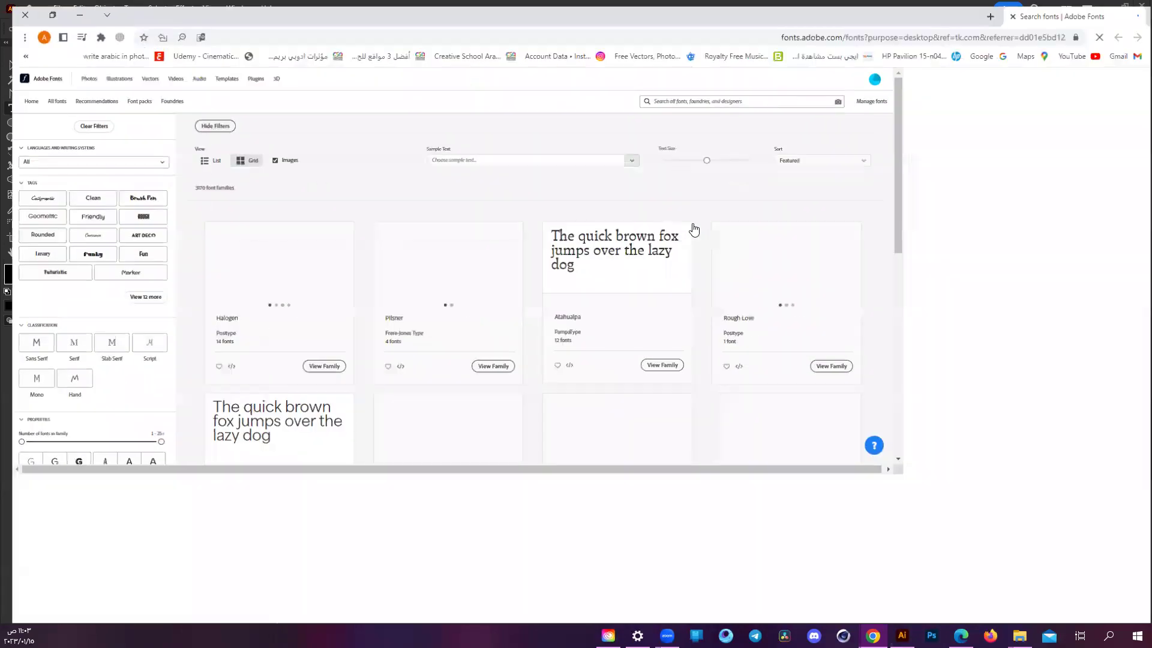
{"action": "scroll", "coordinate": [694, 229], "scroll_direction": "down", "scroll_amount": 10}
{"action": "scroll", "coordinate": [694, 230], "scroll_direction": "up", "scroll_amount": 10}
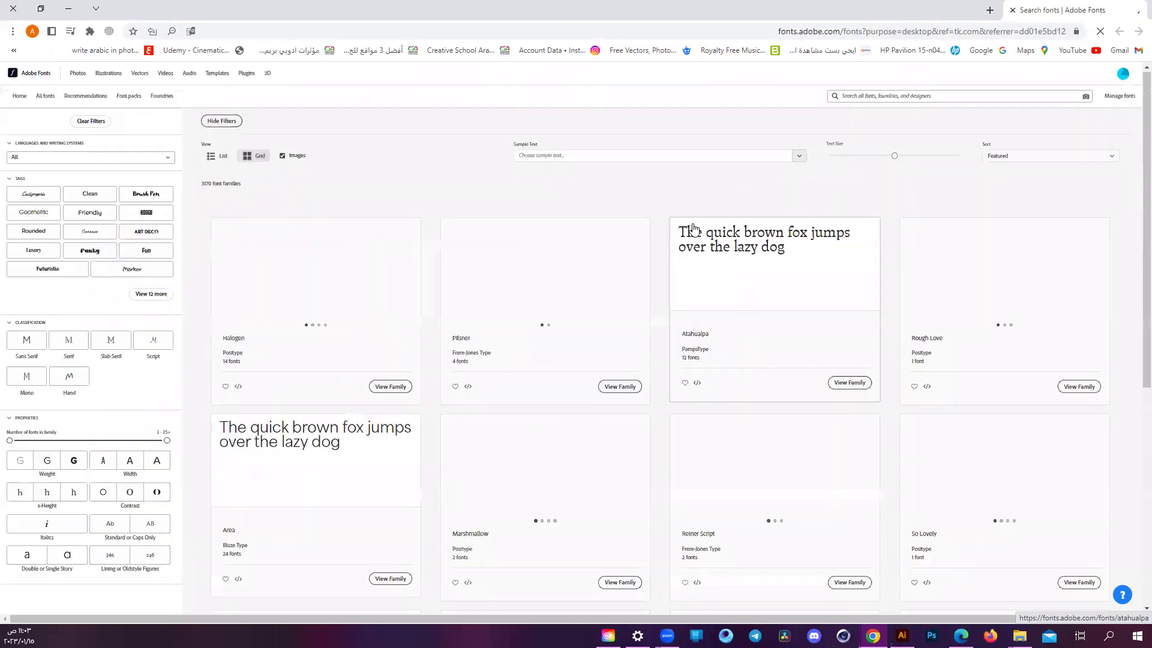
{"action": "scroll", "coordinate": [487, 273], "scroll_direction": "down", "scroll_amount": 2}
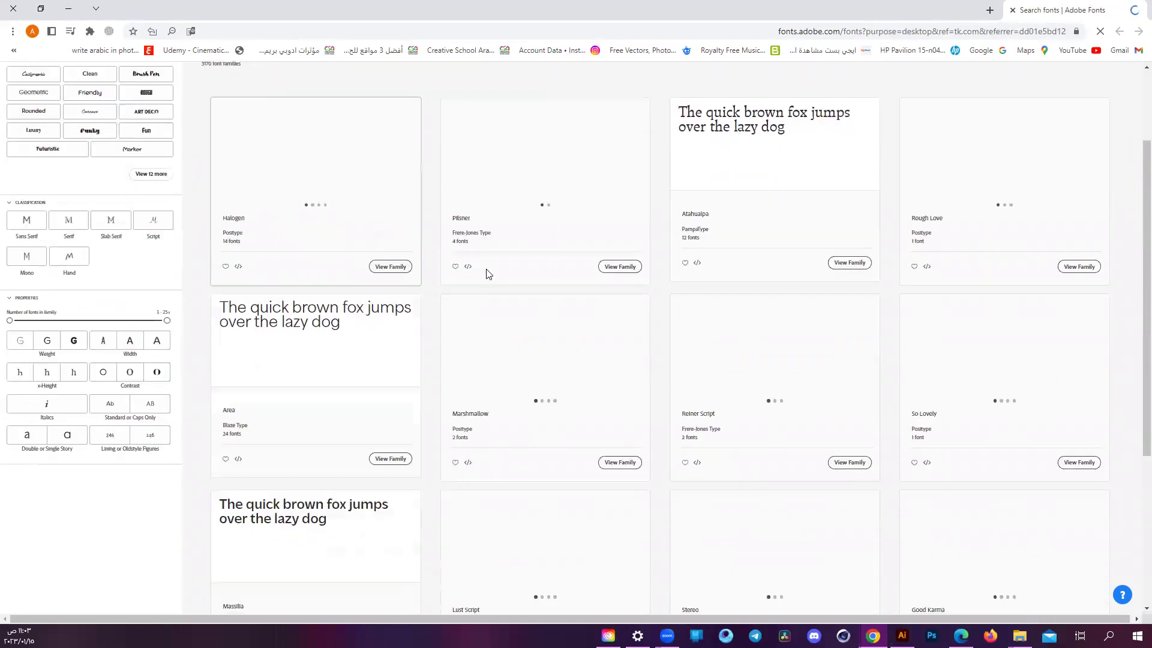
{"action": "scroll", "coordinate": [630, 304], "scroll_direction": "down", "scroll_amount": 10}
{"action": "scroll", "coordinate": [631, 305], "scroll_direction": "up", "scroll_amount": 12}
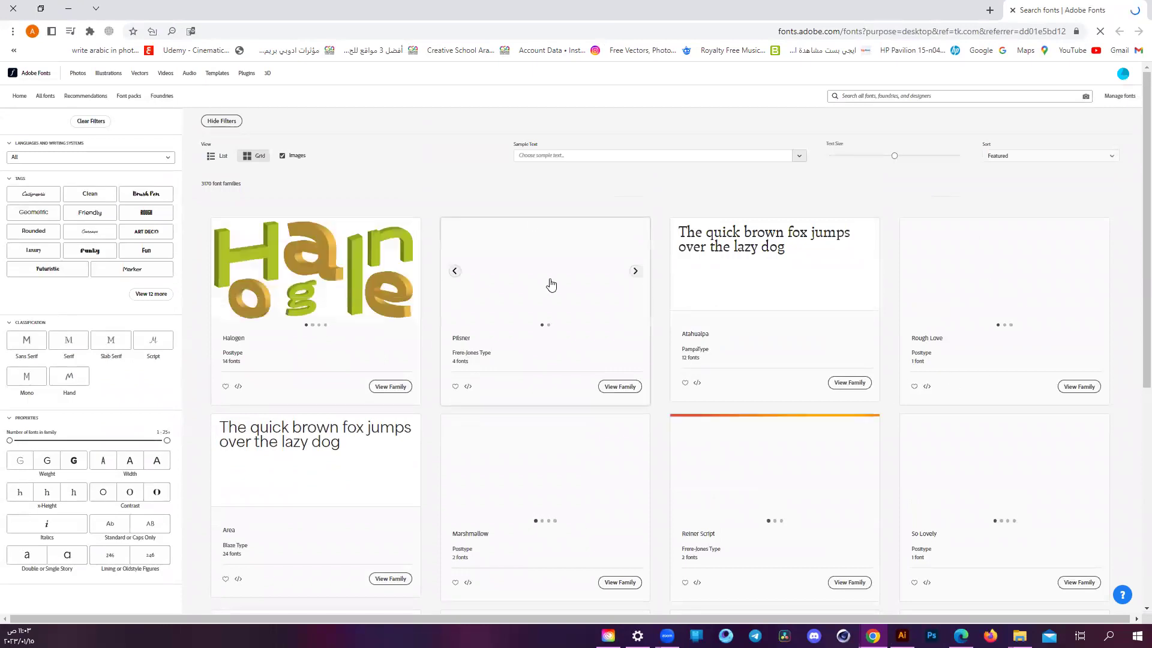
{"action": "scroll", "coordinate": [993, 279], "scroll_direction": "down", "scroll_amount": 2}
{"action": "scroll", "coordinate": [995, 281], "scroll_direction": "down", "scroll_amount": 4}
{"action": "scroll", "coordinate": [153, 324], "scroll_direction": "up", "scroll_amount": 2}
{"action": "scroll", "coordinate": [153, 324], "scroll_direction": "up", "scroll_amount": 4}
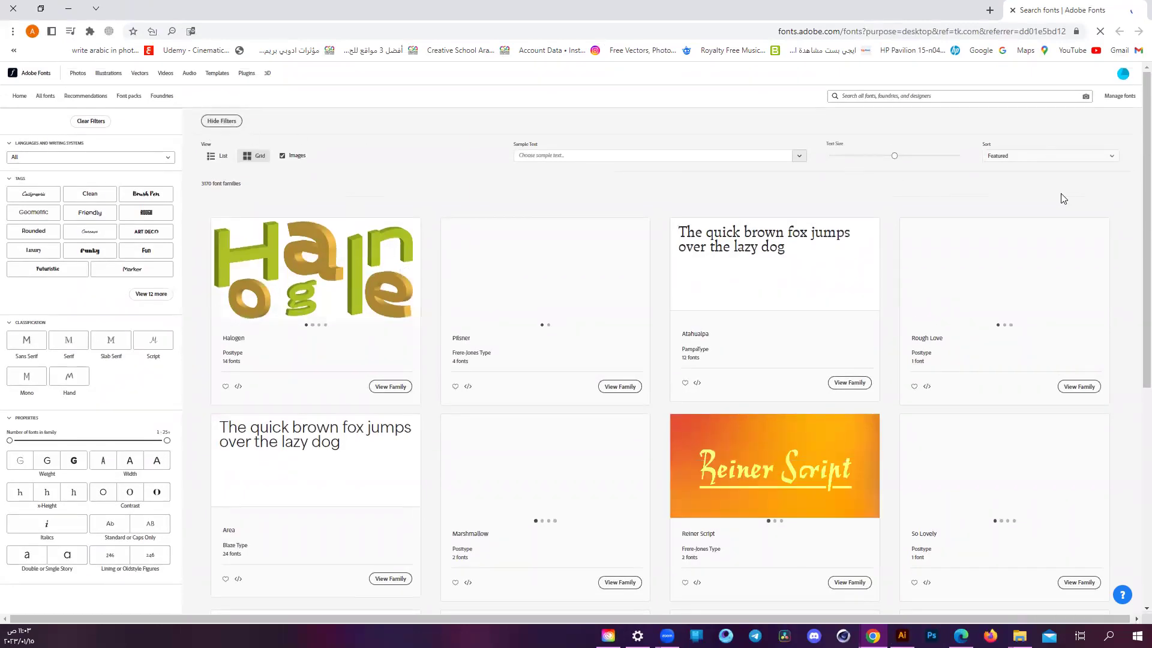
{"action": "scroll", "coordinate": [1056, 210], "scroll_direction": "down", "scroll_amount": 2}
{"action": "scroll", "coordinate": [810, 330], "scroll_direction": "up", "scroll_amount": 2}
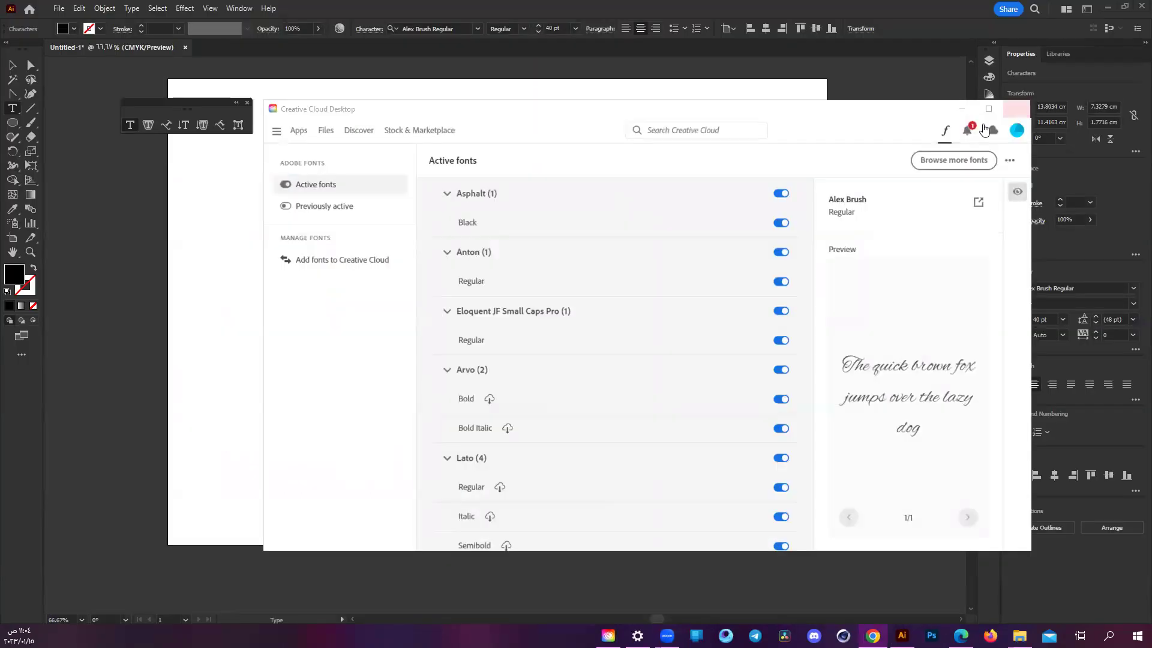
- Glance at the Creative Cloud notifications, then minimise Creative Cloud Desktop
{"action": "left_click", "coordinate": [967, 131]}
{"action": "left_click", "coordinate": [966, 132]}
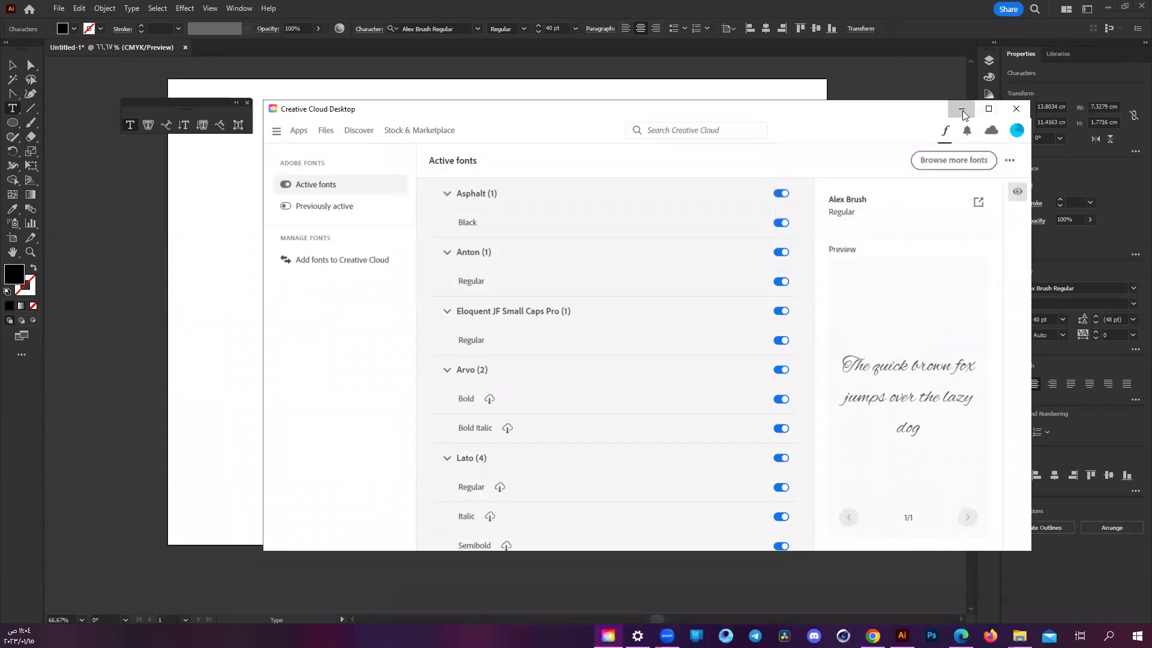
{"action": "left_click", "coordinate": [963, 111]}
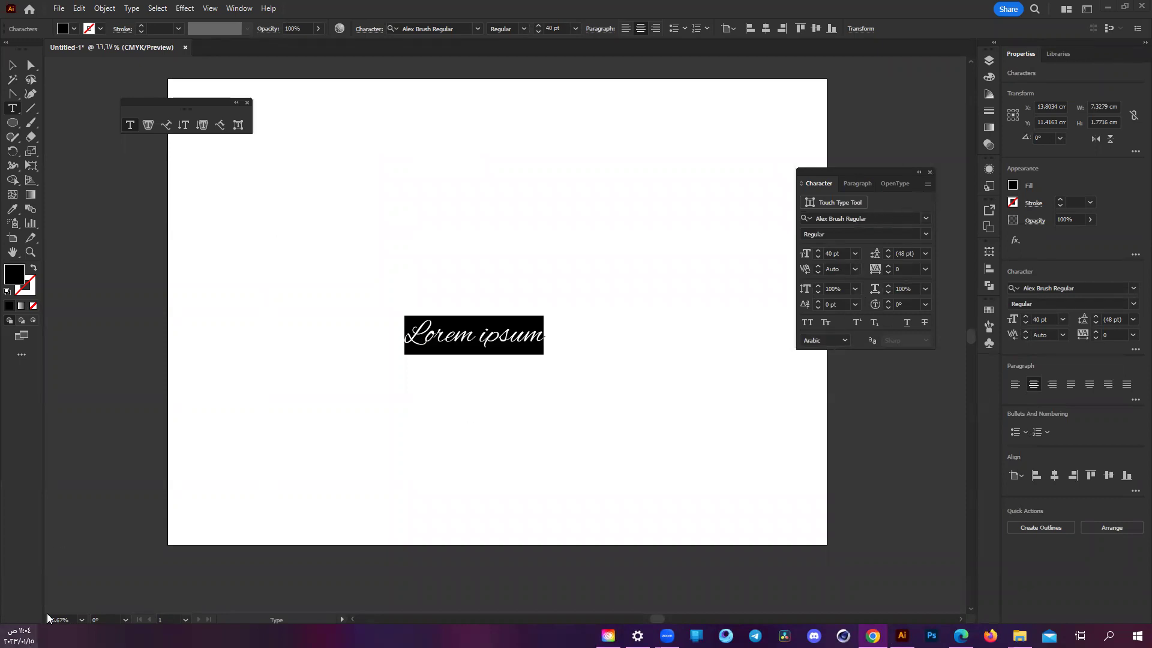
- Deselect the Alex Brush 'Lorem ipsum' text back in Illustrator
{"action": "key", "text": "ctrl+alt+shift+m"}
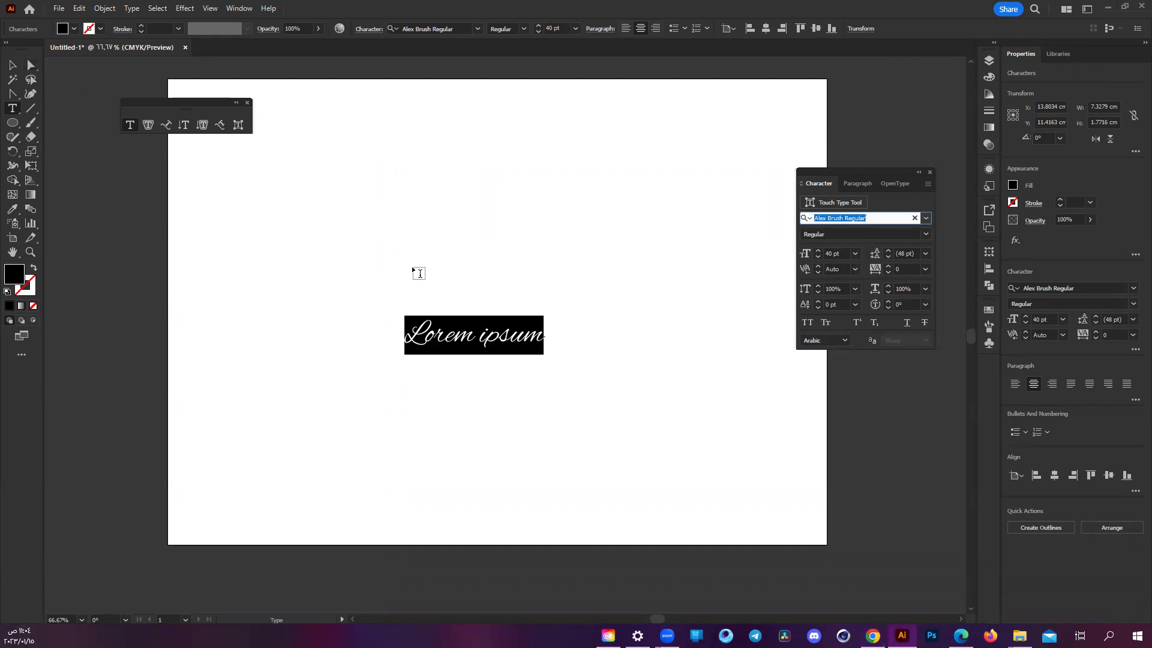
{"action": "key", "text": "Escape"}
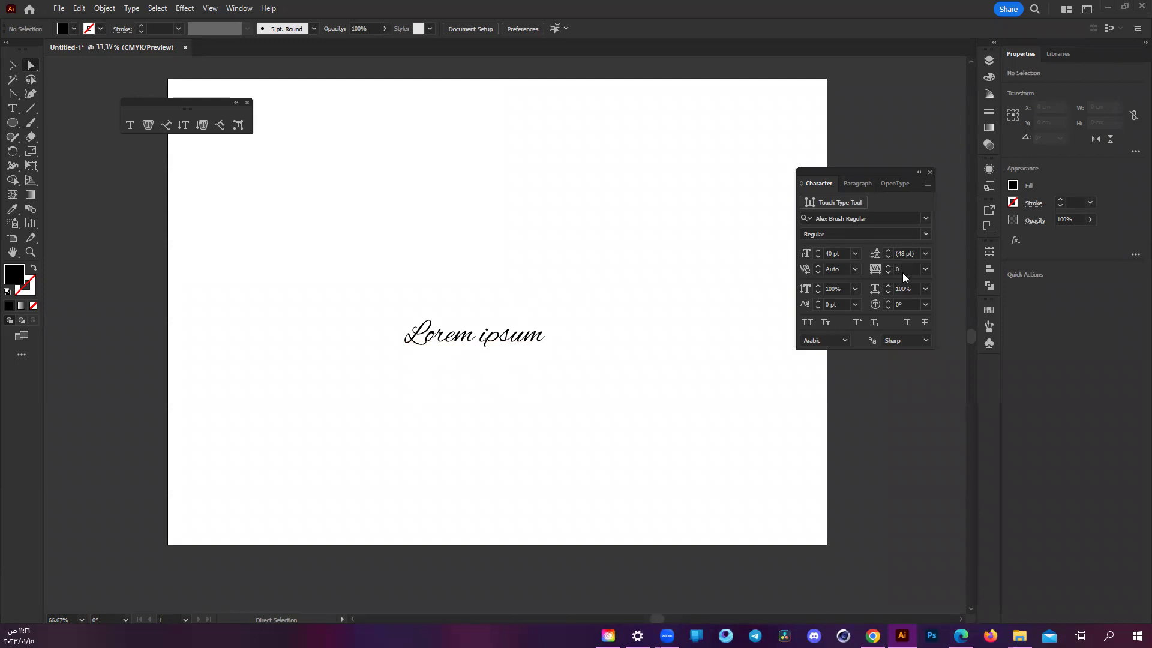
- Place new Lorem ipsum text in Anton Regular above the script line and drag a copy upward
{"action": "left_click", "coordinate": [438, 240]}
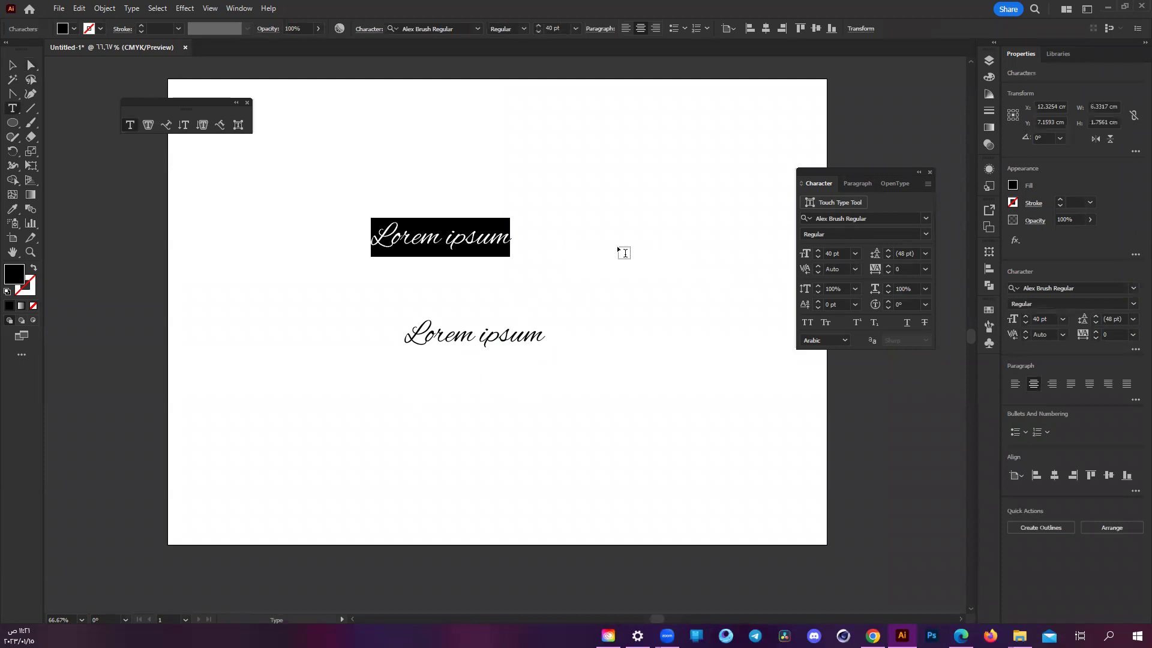
{"action": "left_click", "coordinate": [924, 218]}
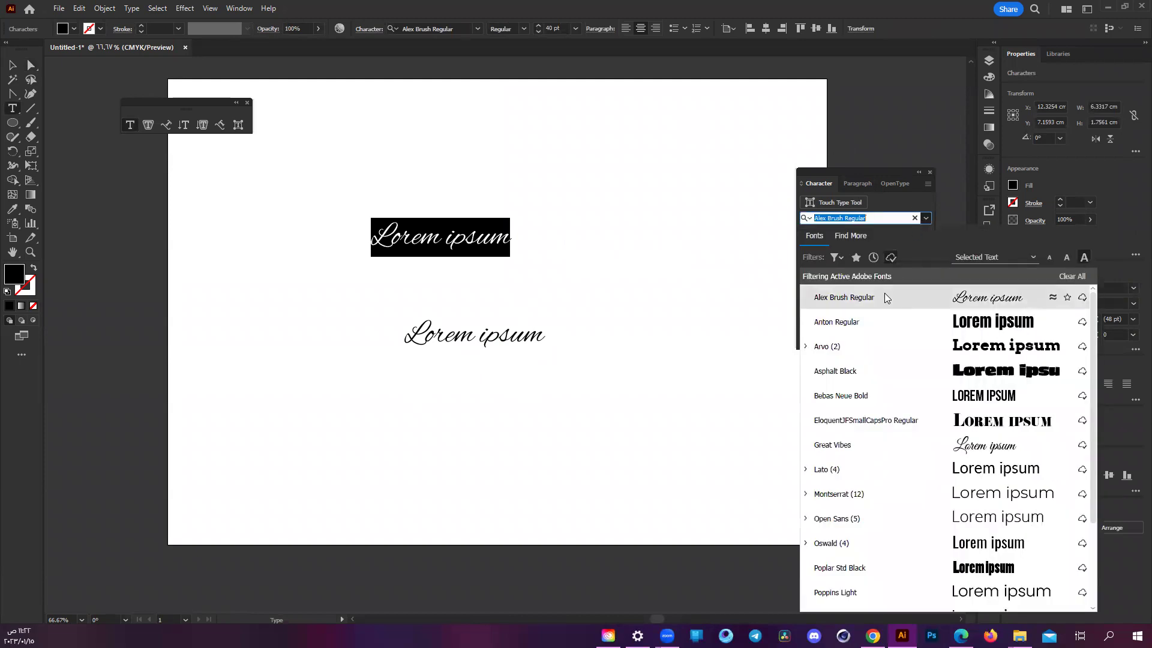
{"action": "left_click", "coordinate": [876, 318]}
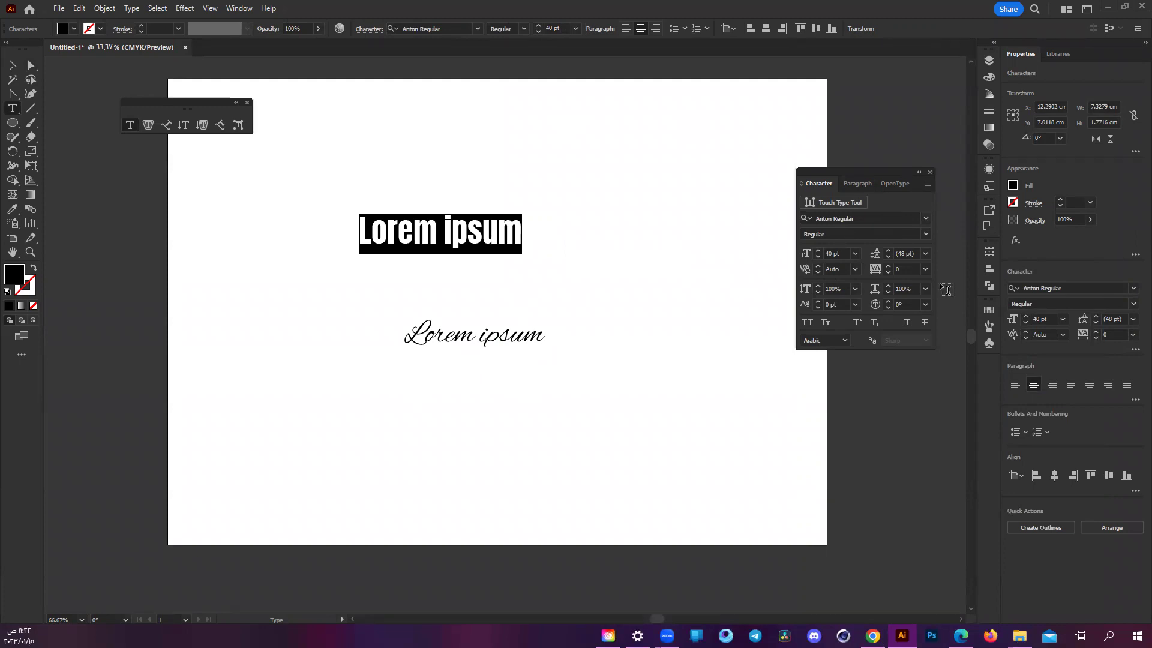
{"action": "left_click", "coordinate": [30, 65]}
{"action": "left_click_drag", "start_coordinate": [444, 240], "coordinate": [439, 195]}
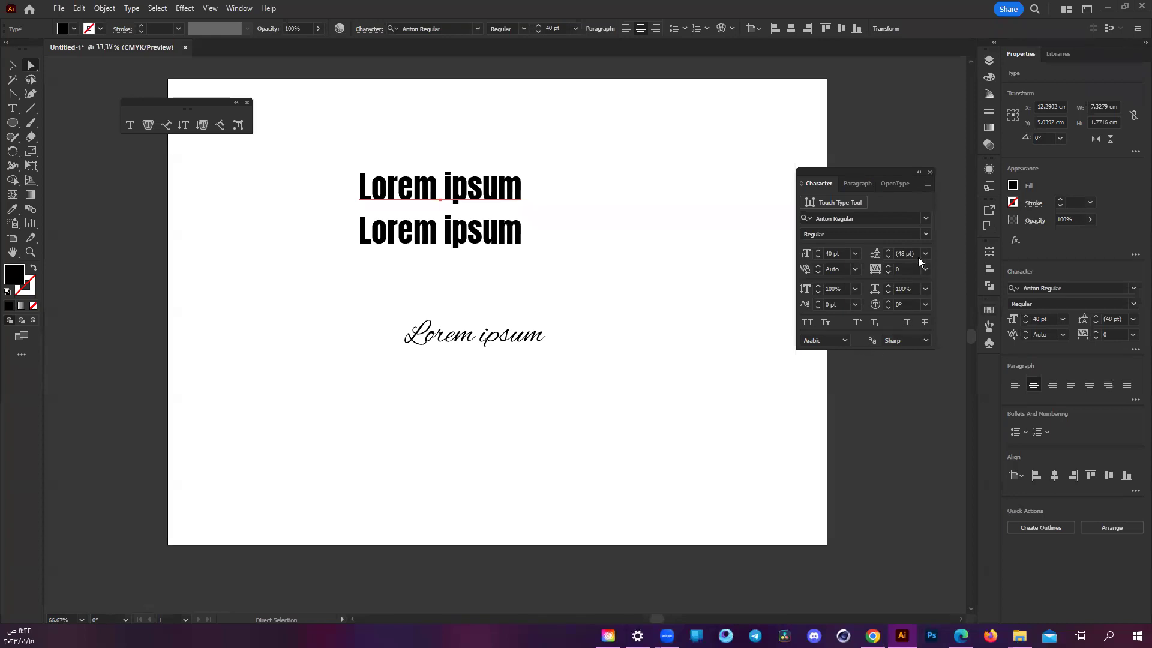
- Delete the upper duplicate Anton line and paste two more Lorem ipsum lines below the remaining one
{"action": "double_click", "coordinate": [507, 200]}
{"action": "key", "text": "Delete"}
{"action": "double_click", "coordinate": [498, 236]}
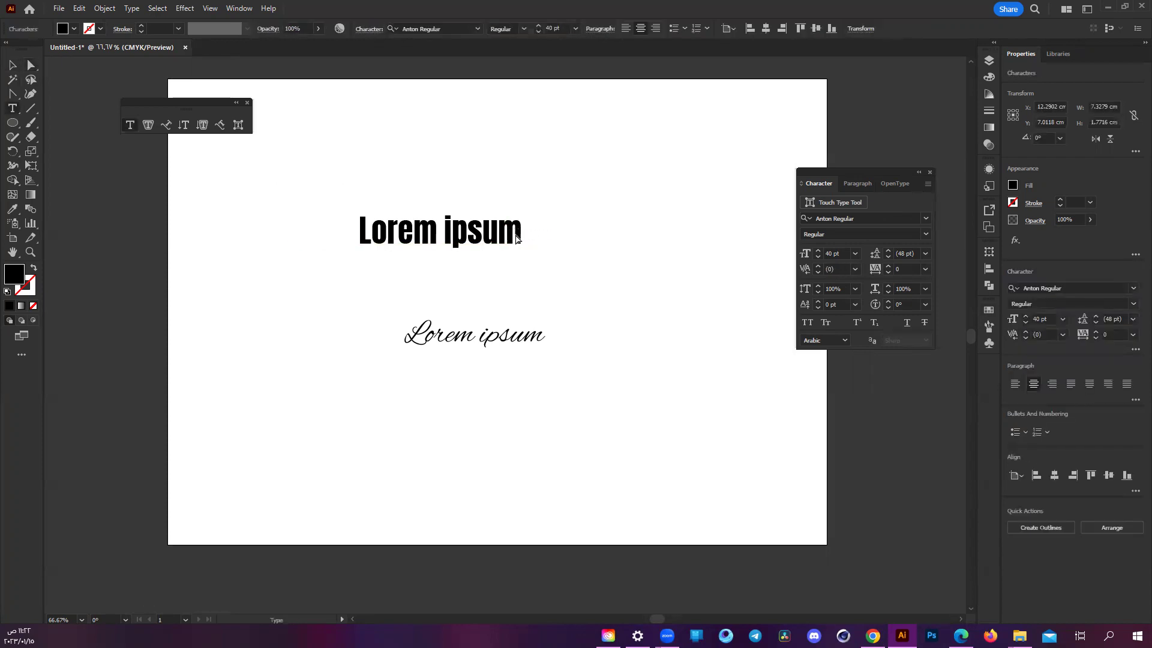
{"action": "key", "text": "ctrl+a"}
{"action": "key", "text": "ctrl+c"}
{"action": "left_click", "coordinate": [516, 233]}
{"action": "key", "text": "Return"}
{"action": "key", "text": "ctrl+v"}
{"action": "key", "text": "Return"}
{"action": "key", "text": "ctrl+v"}
{"action": "key", "text": "ctrl+a"}
- Adjust the leading of the three Lorem ipsum lines, widening then tightening it
{"action": "left_click", "coordinate": [889, 250]}
{"action": "left_click", "coordinate": [889, 250]}
{"action": "left_click", "coordinate": [890, 250]}
{"action": "left_click", "coordinate": [887, 256]}
{"action": "left_click", "coordinate": [887, 256]}
{"action": "left_click", "coordinate": [887, 255]}
{"action": "left_click", "coordinate": [887, 256]}
{"action": "left_click", "coordinate": [887, 255]}
{"action": "left_click", "coordinate": [887, 255]}
{"action": "left_click", "coordinate": [887, 256]}
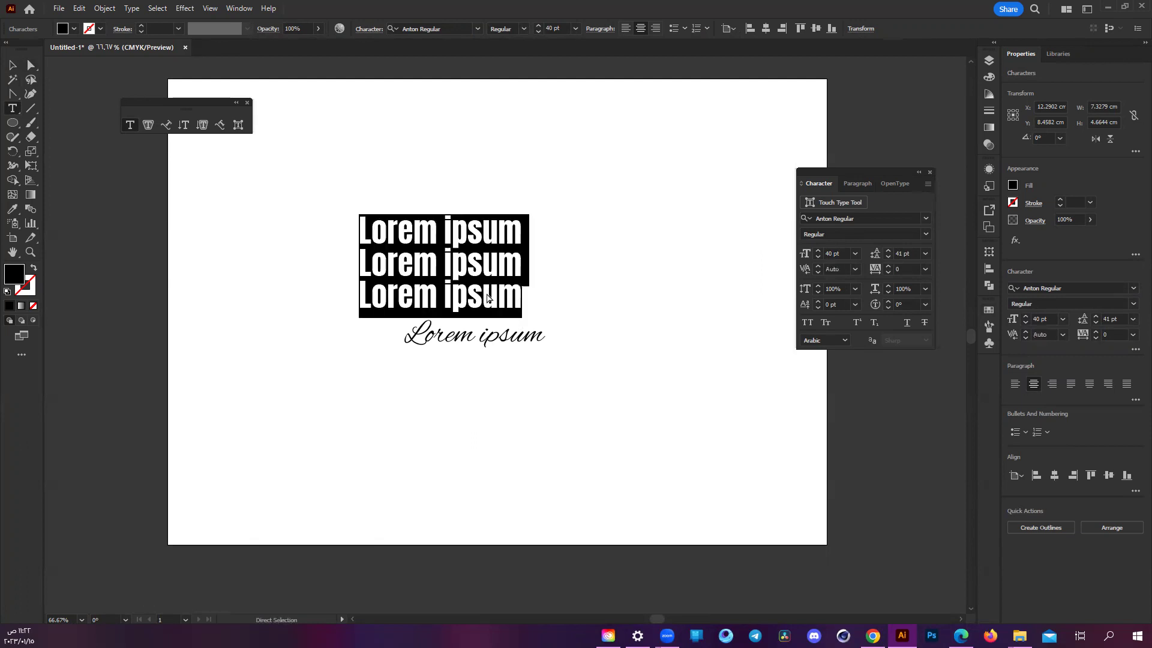
- Delete the three-line Anton Lorem ipsum text, leaving only the script line
{"action": "key", "text": "BackSpace"}
{"action": "key", "text": "ctrl+z"}
{"action": "key", "text": "ctrl+shift+z"}
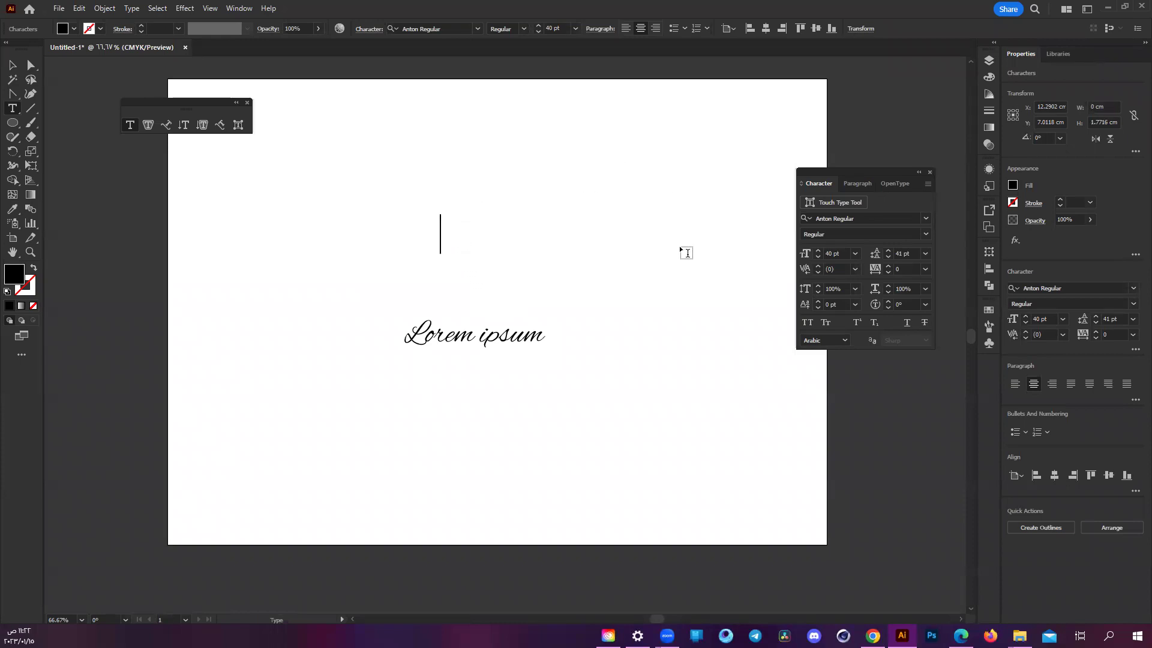
- Place a new Anton 'Lorem ipsum' line near the artboard top at 46 pt
{"action": "left_click", "coordinate": [30, 65]}
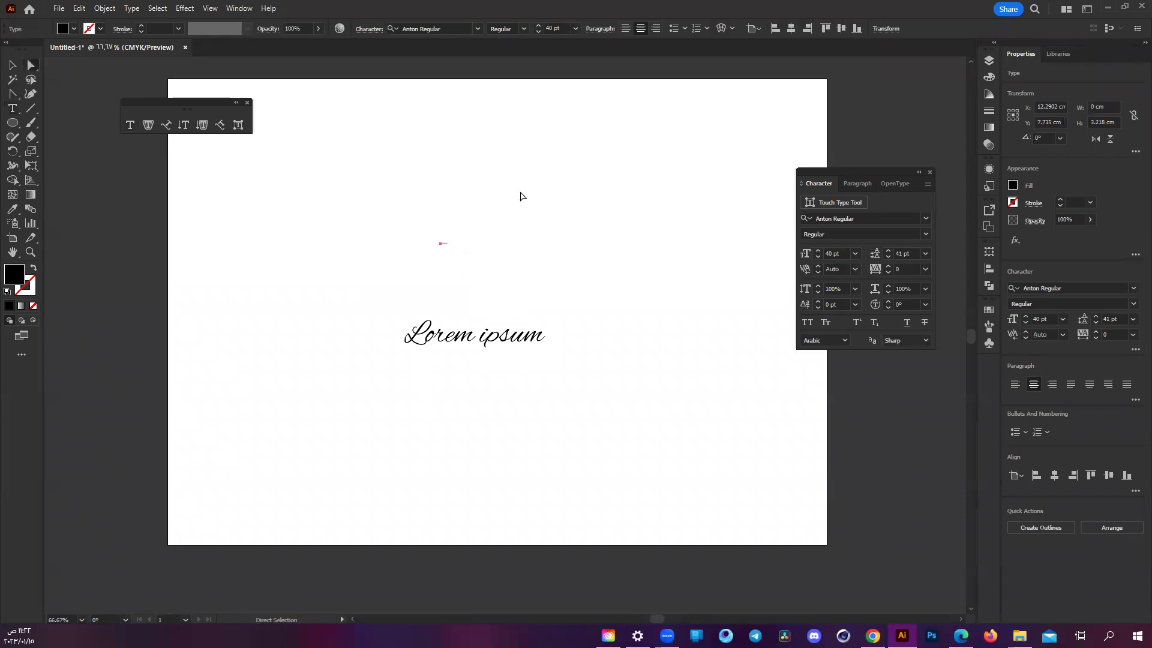
{"action": "key", "text": "t"}
{"action": "left_click", "coordinate": [513, 192]}
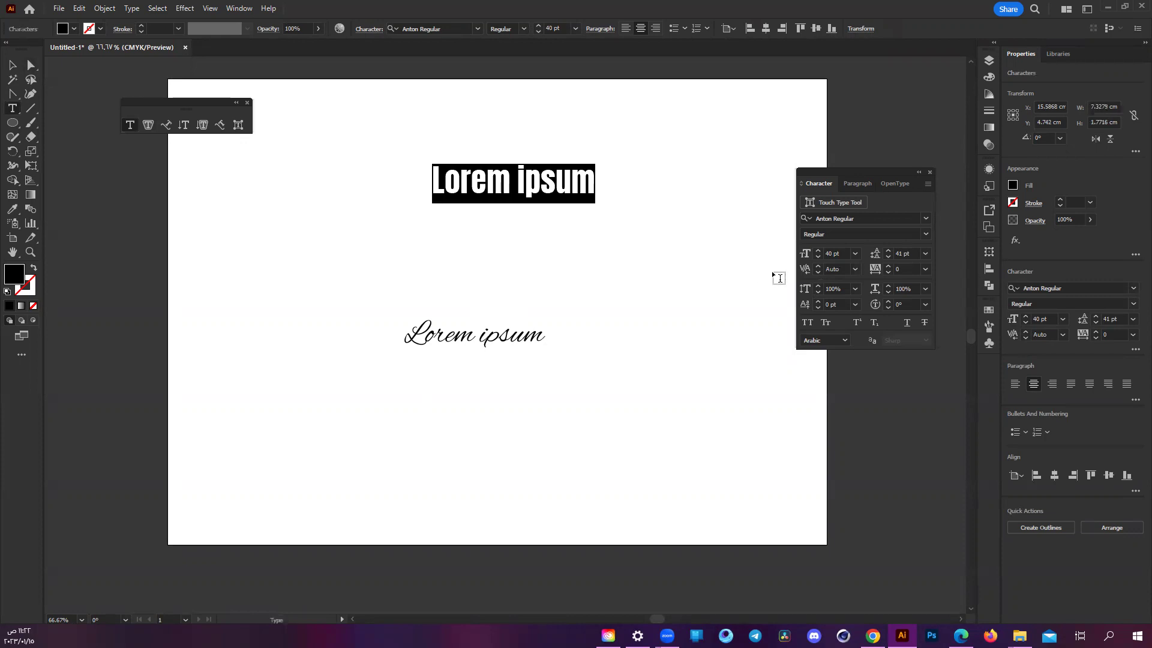
{"action": "left_click", "coordinate": [817, 250]}
{"action": "left_click", "coordinate": [817, 251]}
{"action": "left_click", "coordinate": [818, 257]}
{"action": "left_click", "coordinate": [818, 257]}
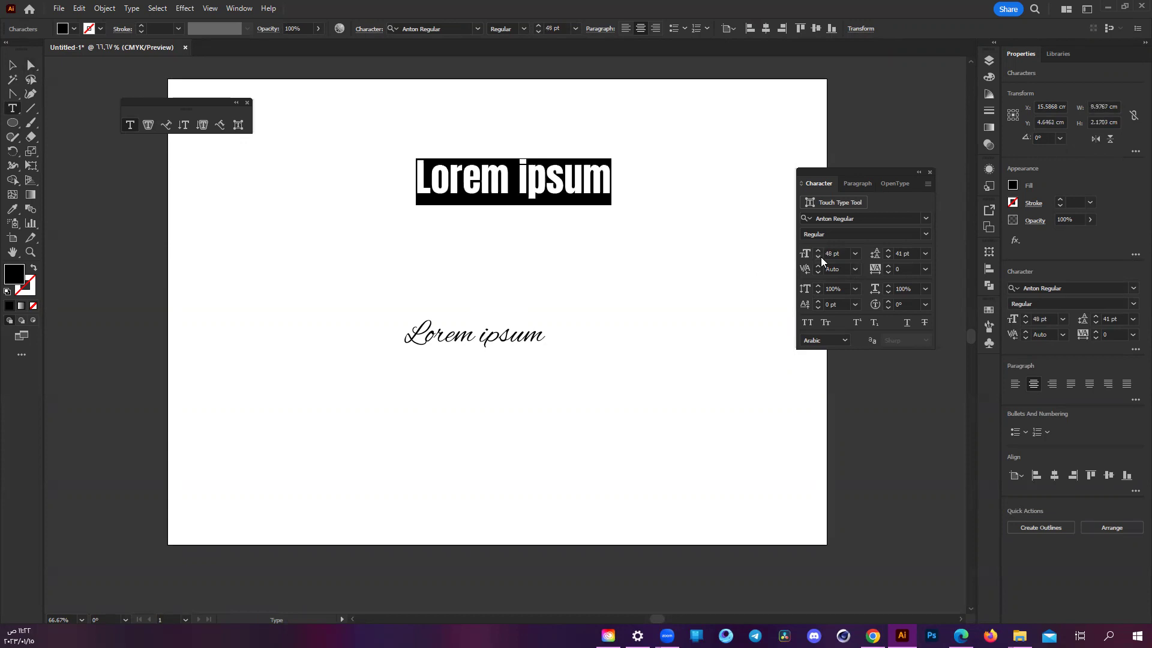
- Widen the heading's tracking to 22
{"action": "left_click", "coordinate": [886, 266]}
{"action": "left_click", "coordinate": [886, 265]}
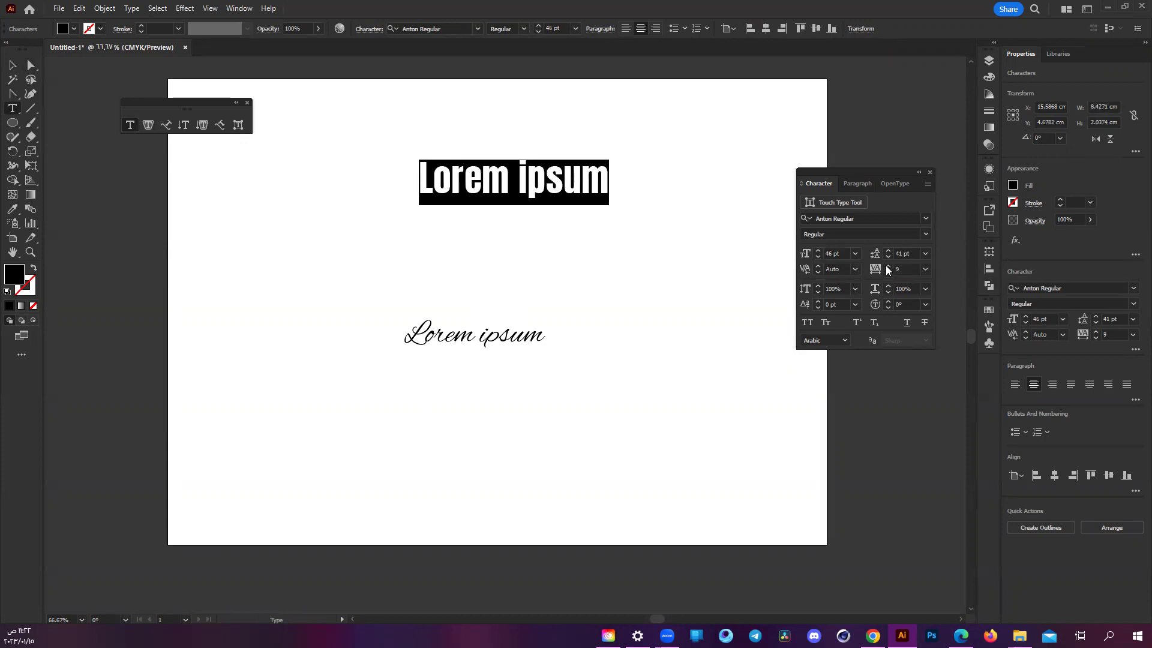
{"action": "left_click", "coordinate": [886, 265]}
{"action": "left_click", "coordinate": [887, 268]}
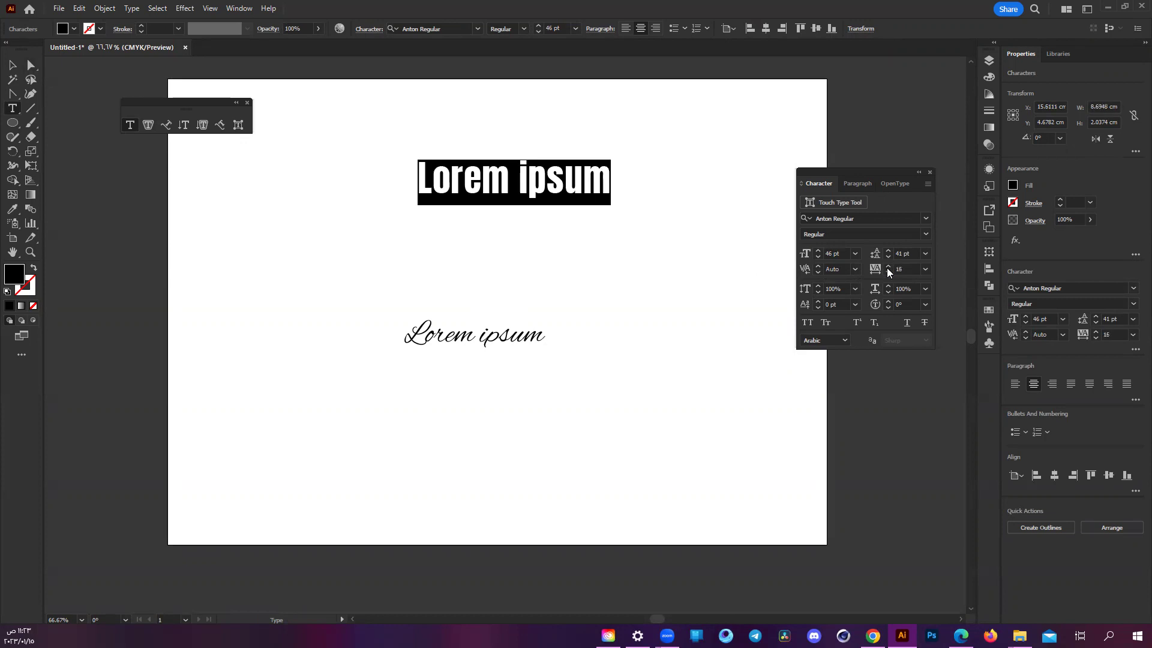
{"action": "left_click", "coordinate": [886, 267]}
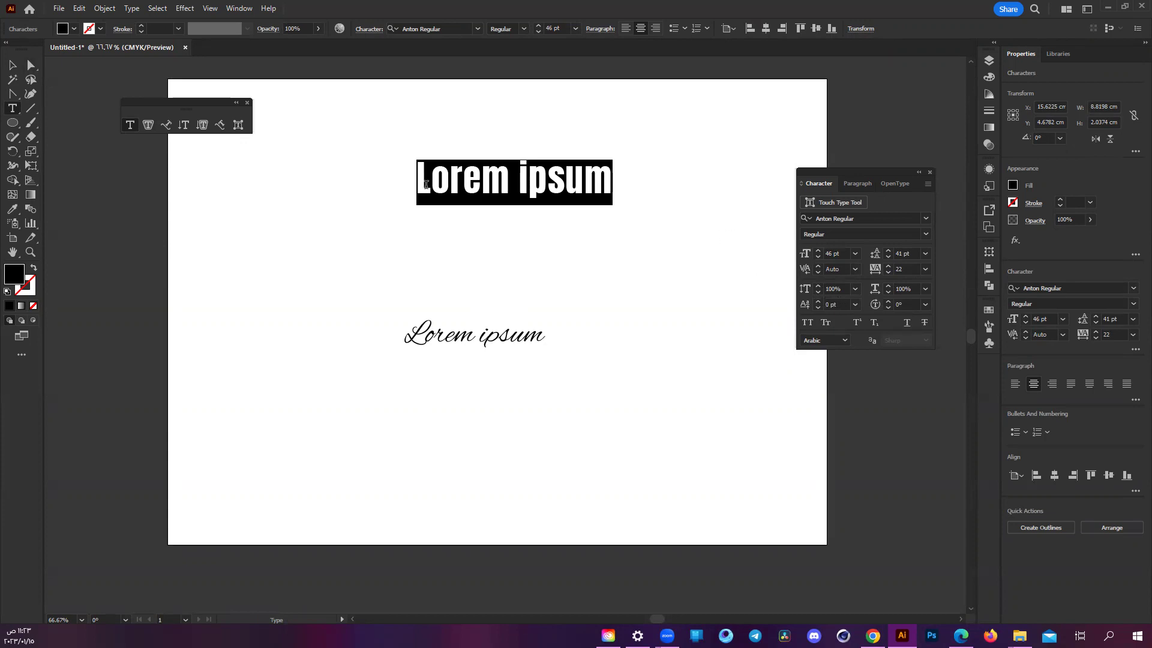
- Increase the vertical and horizontal scale of the heading's first letter L
{"action": "left_click_drag", "start_coordinate": [418, 180], "coordinate": [431, 181]}
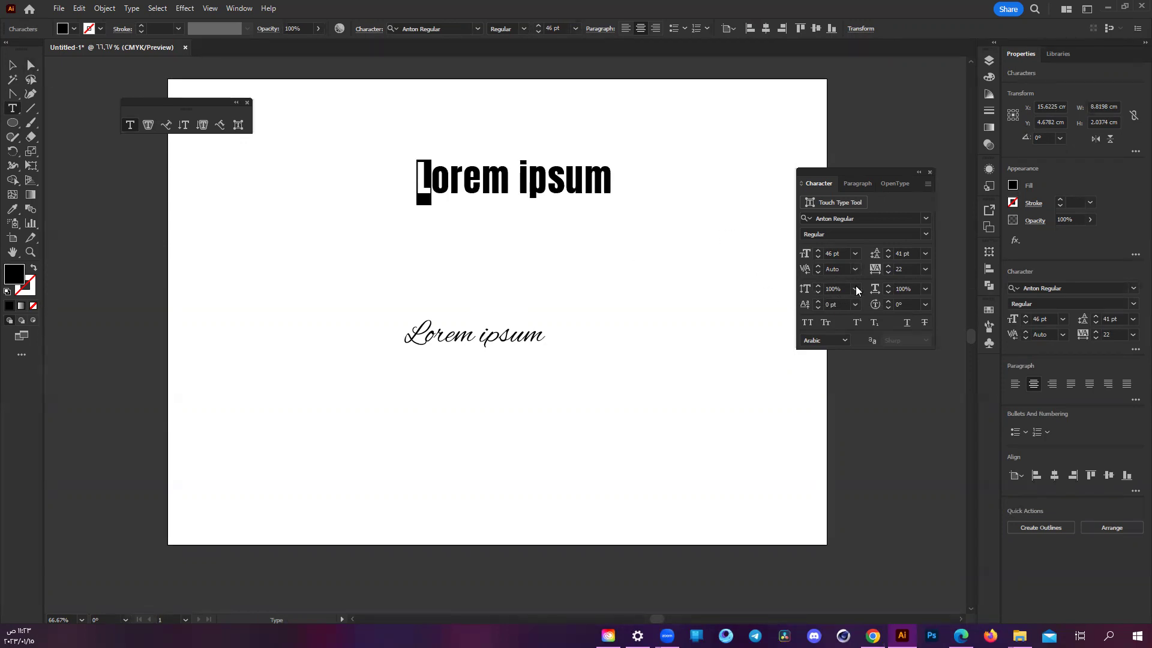
{"action": "left_click", "coordinate": [818, 286]}
{"action": "left_click", "coordinate": [818, 287]}
{"action": "left_click", "coordinate": [889, 286]}
{"action": "left_click", "coordinate": [887, 287]}
{"action": "left_click", "coordinate": [886, 286]}
{"action": "left_click", "coordinate": [888, 286]}
{"action": "left_click", "coordinate": [888, 286]}
- Preview scale presets for the whole heading without applying them, then try superscript
{"action": "left_click", "coordinate": [591, 183]}
{"action": "key", "text": "ctrl+a"}
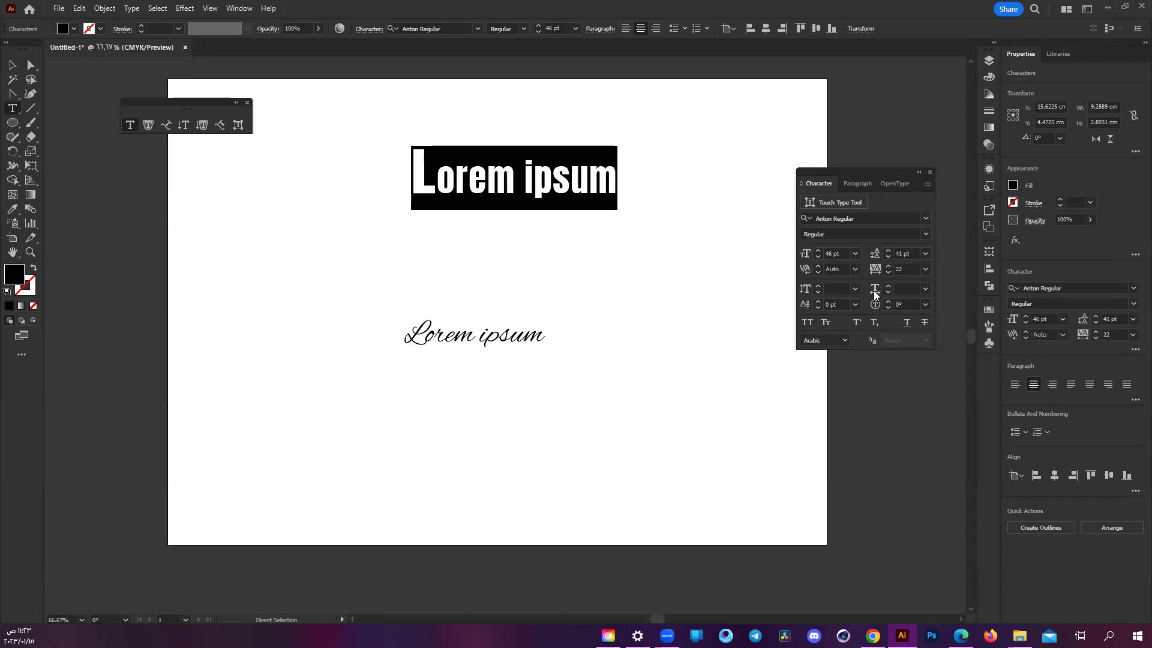
{"action": "left_click", "coordinate": [855, 289]}
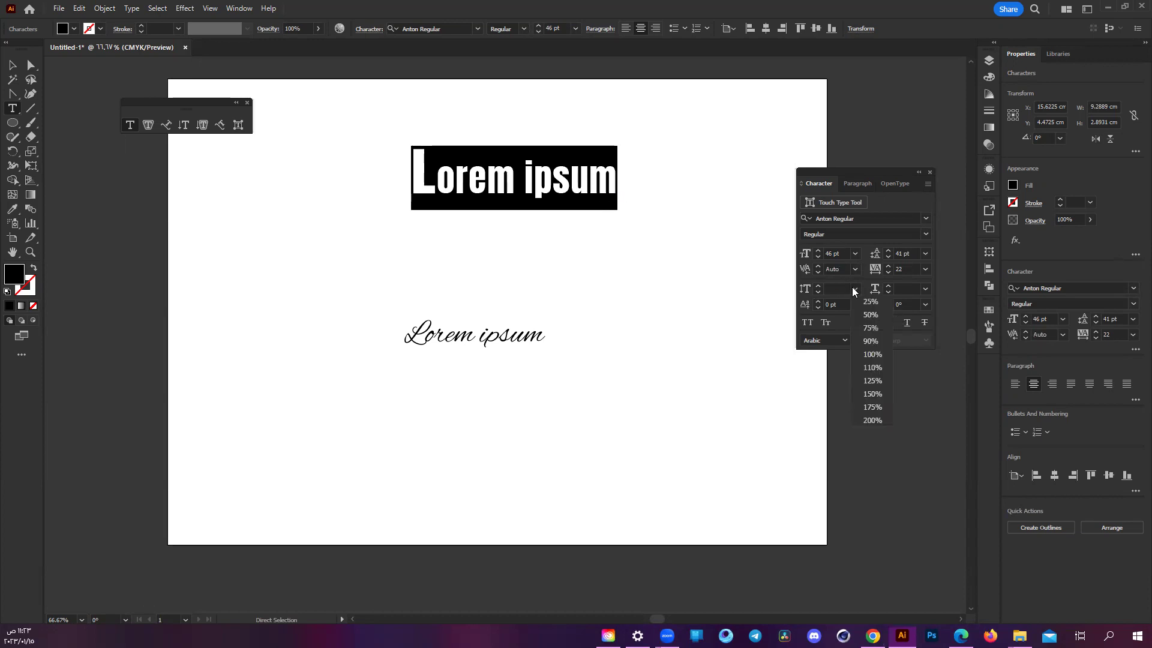
{"action": "left_click", "coordinate": [914, 278]}
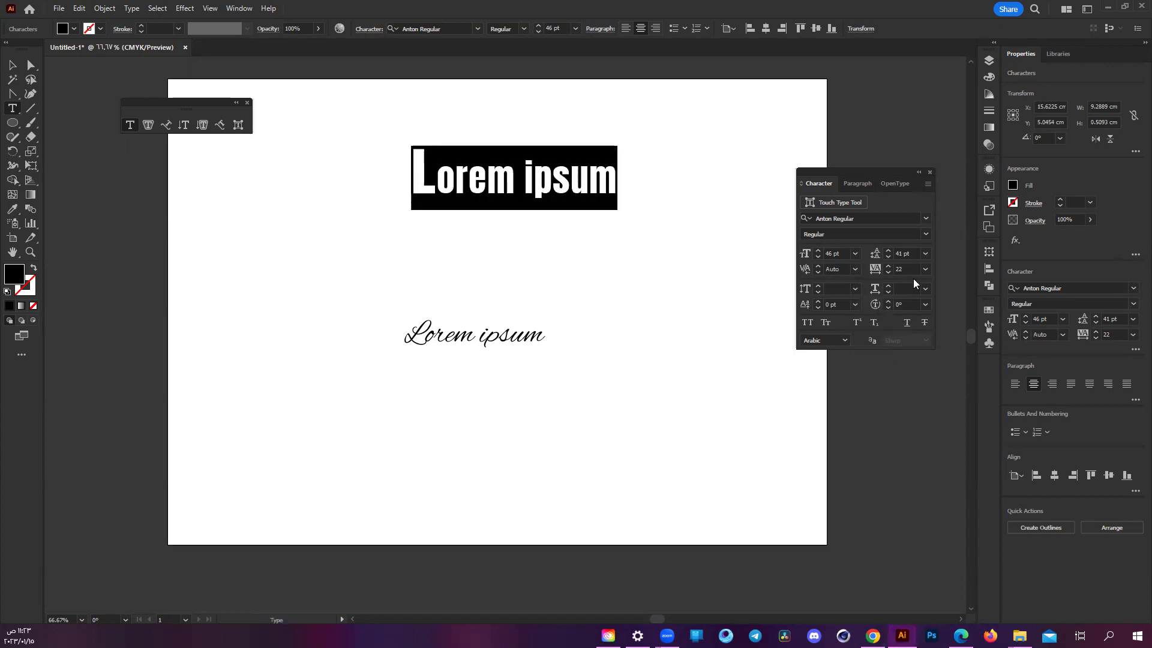
{"action": "left_click", "coordinate": [923, 290]}
{"action": "key", "text": "Escape"}
{"action": "left_click", "coordinate": [469, 180]}
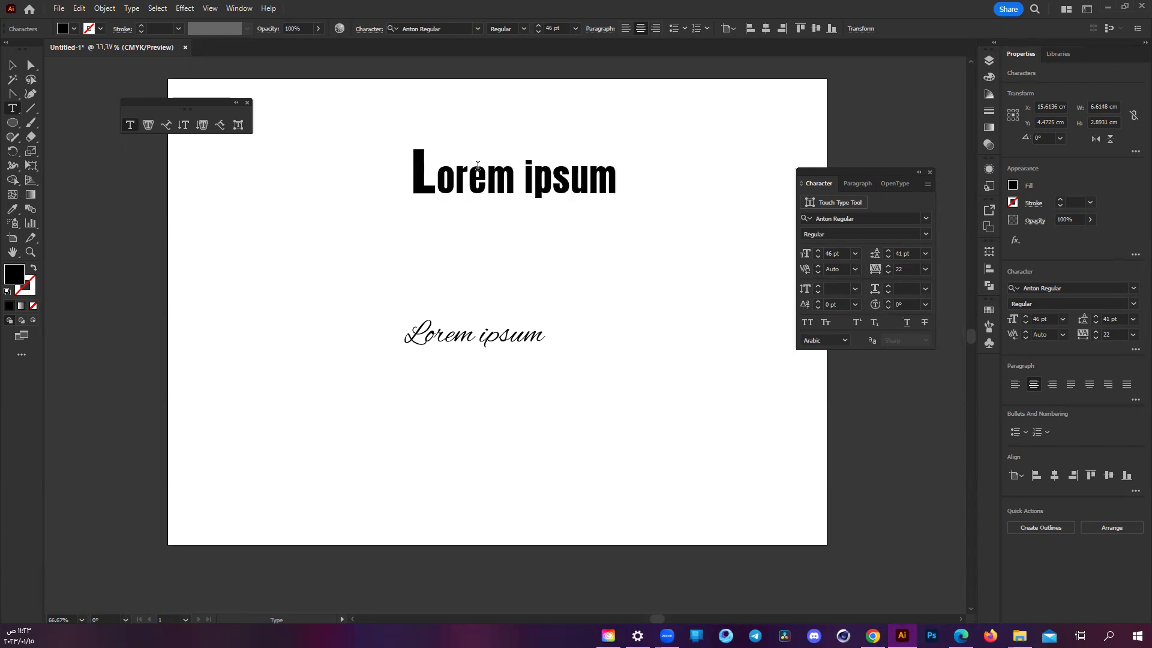
{"action": "left_click", "coordinate": [858, 324]}
- Make the heading's last letter 20 pt with a 26 pt baseline shift
{"action": "left_click_drag", "start_coordinate": [590, 180], "coordinate": [617, 180]}
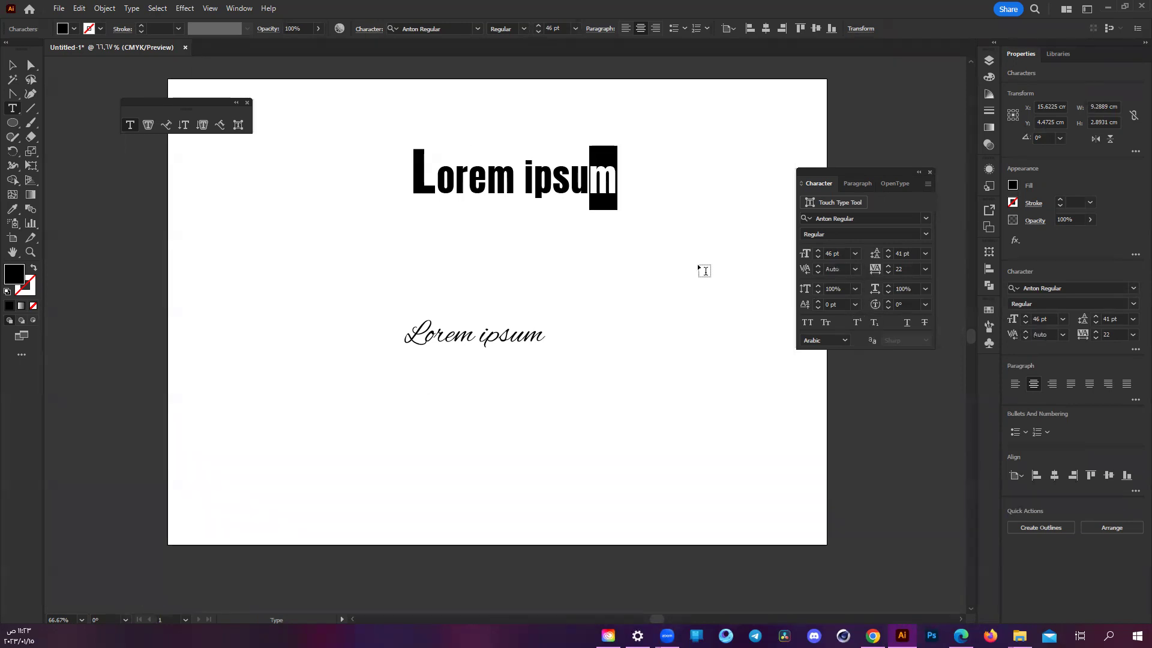
{"action": "left_click", "coordinate": [819, 303]}
{"action": "left_click", "coordinate": [819, 303]}
{"action": "left_click", "coordinate": [819, 303]}
{"action": "left_click", "coordinate": [832, 253]}
{"action": "type", "text": "20"}
{"action": "key", "text": "Return"}
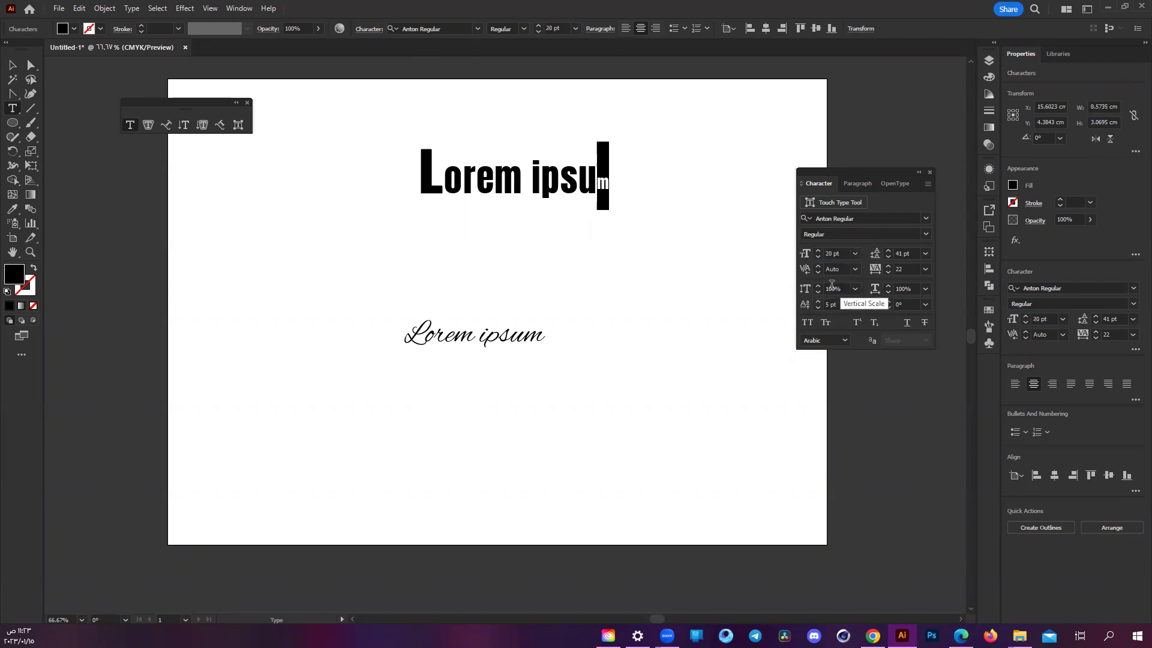
{"action": "left_click", "coordinate": [855, 304]}
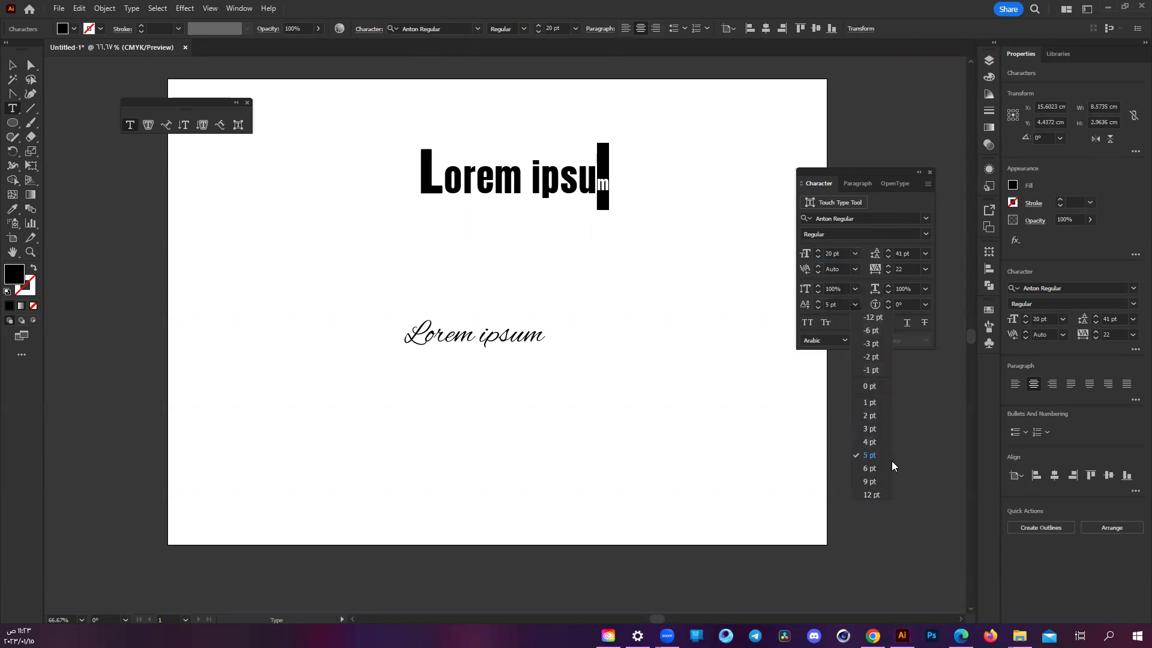
{"action": "left_click", "coordinate": [873, 495]}
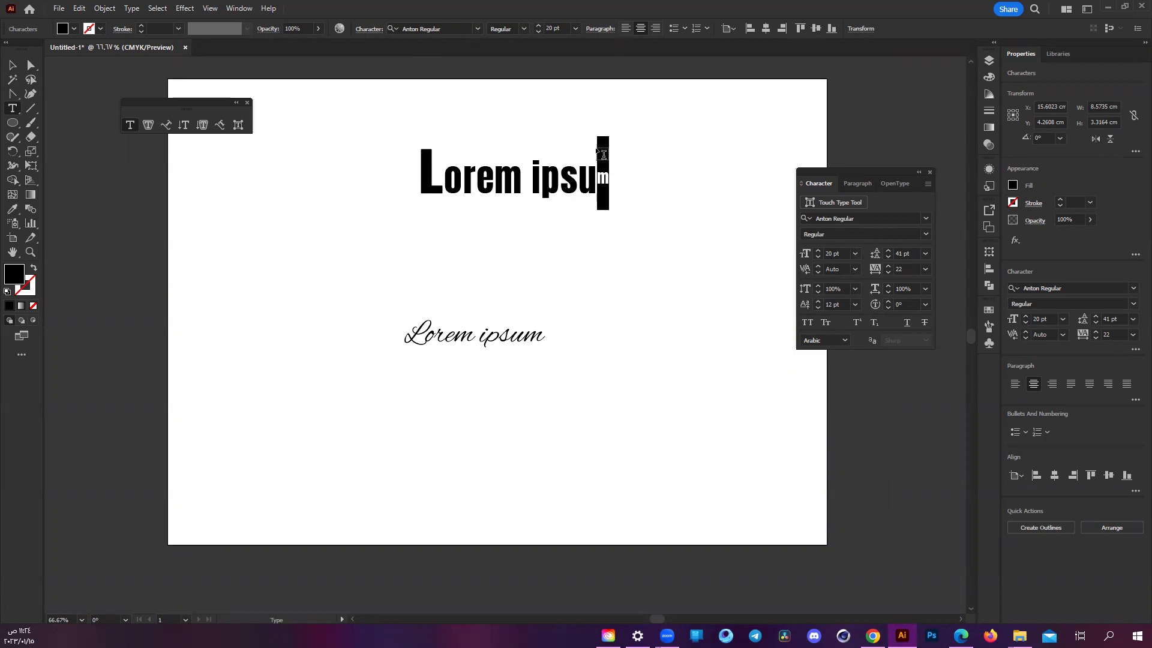
{"action": "left_click", "coordinate": [820, 301]}
- Type 2 as the raised character and replace the u with a full-size 2
{"action": "type", "text": "2"}
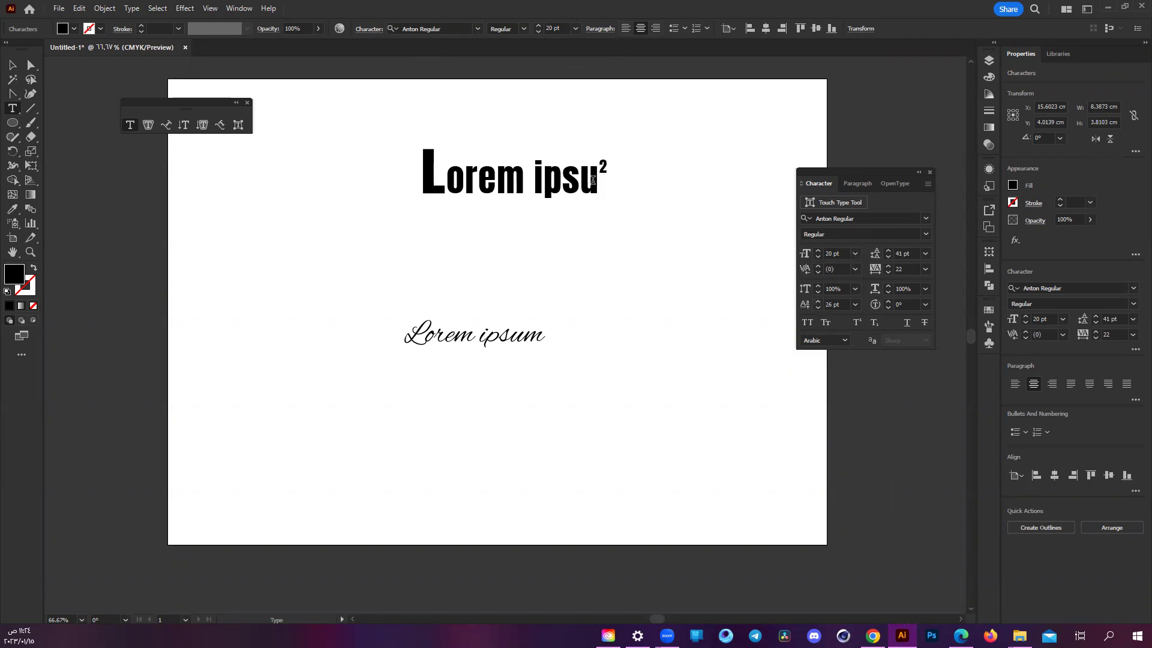
{"action": "left_click_drag", "start_coordinate": [598, 180], "coordinate": [588, 185]}
{"action": "type", "text": "2"}
{"action": "left_click", "coordinate": [31, 65]}
- Nudge the 'Lorem ips2²' heading into position on the artboard
{"action": "left_click", "coordinate": [382, 220]}
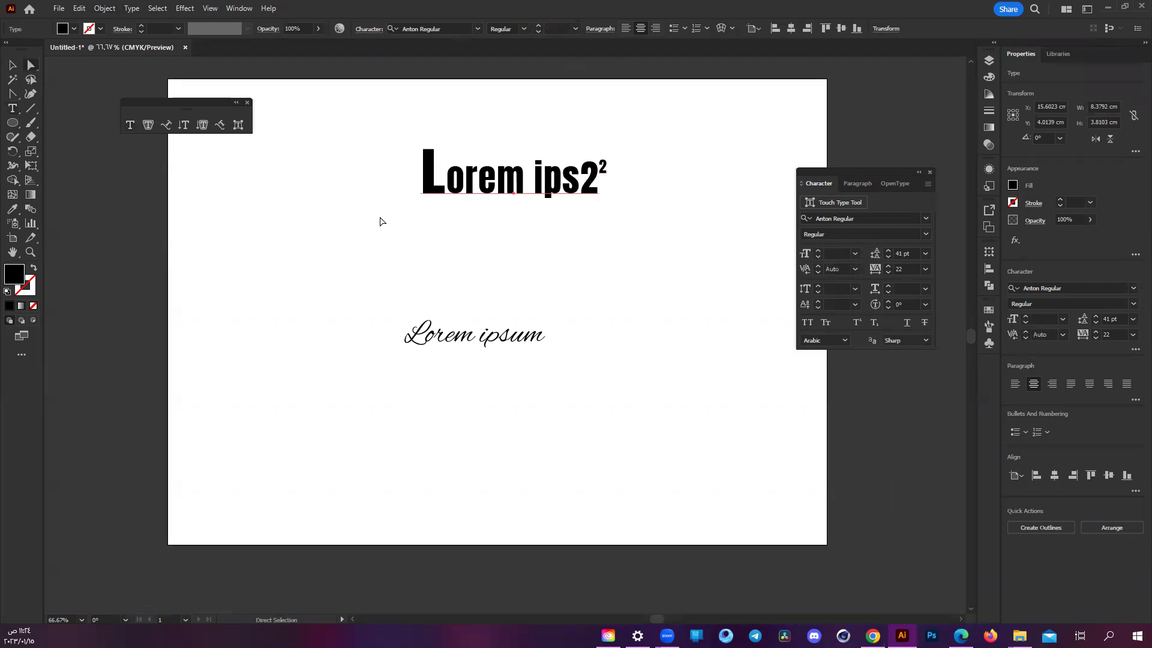
{"action": "mouse_move", "coordinate": [534, 203]}
{"action": "left_mouse_down"}
{"action": "mouse_move", "coordinate": [522, 234]}
{"action": "mouse_move", "coordinate": [575, 214]}
{"action": "left_mouse_up"}
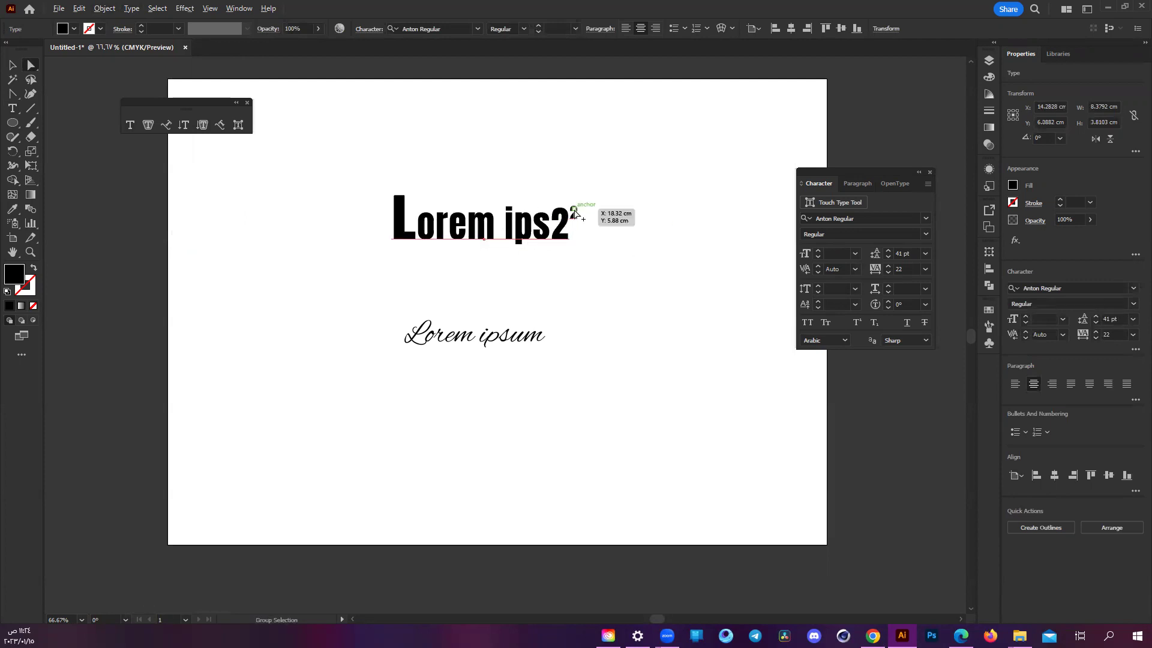
{"action": "scroll", "coordinate": [574, 214], "scroll_direction": "up", "scroll_amount": 2}
{"action": "scroll", "coordinate": [575, 214], "scroll_direction": "up", "scroll_amount": 2}
{"action": "scroll", "coordinate": [575, 214], "scroll_direction": "down", "scroll_amount": 4}
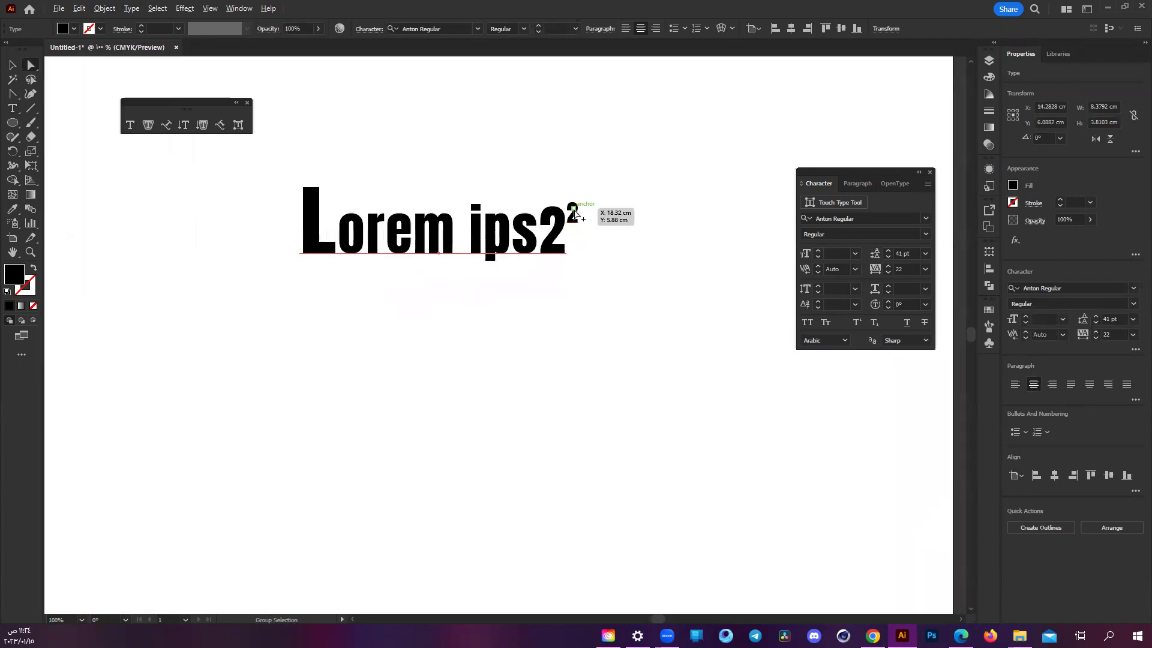
{"action": "scroll", "coordinate": [575, 214], "scroll_direction": "up", "scroll_amount": 2}
- Add a separate '2' text object and move it below the heading
{"action": "key", "text": "t"}
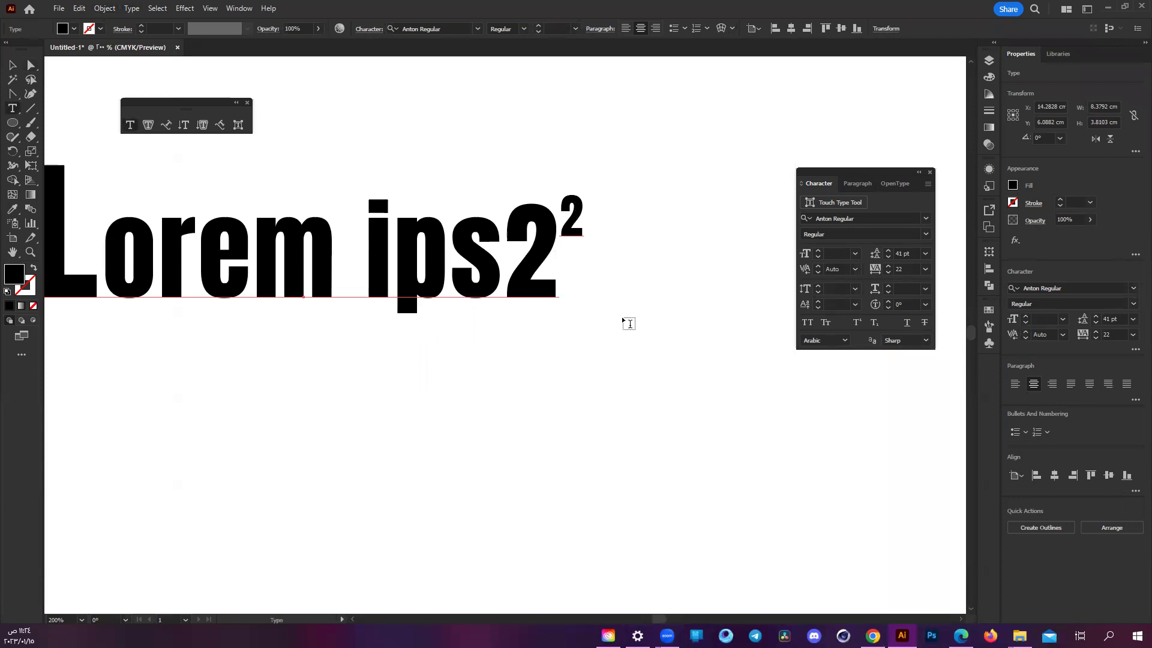
{"action": "left_click", "coordinate": [565, 377]}
{"action": "type", "text": "2"}
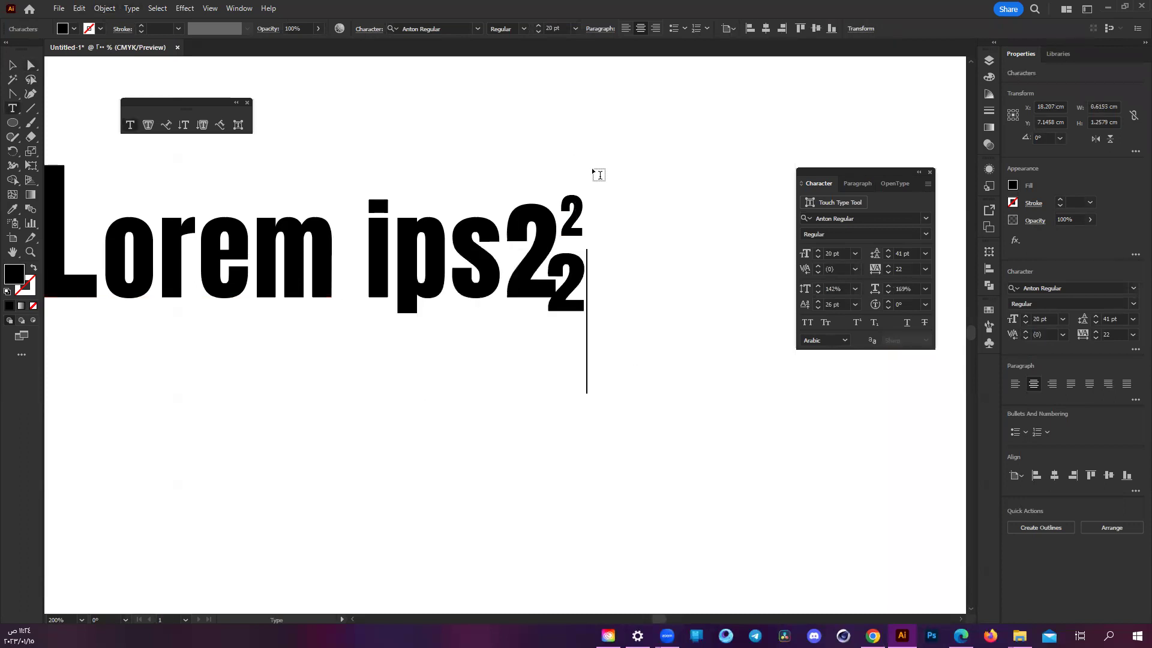
{"action": "left_click", "coordinate": [30, 64]}
{"action": "left_click_drag", "start_coordinate": [585, 288], "coordinate": [577, 405]}
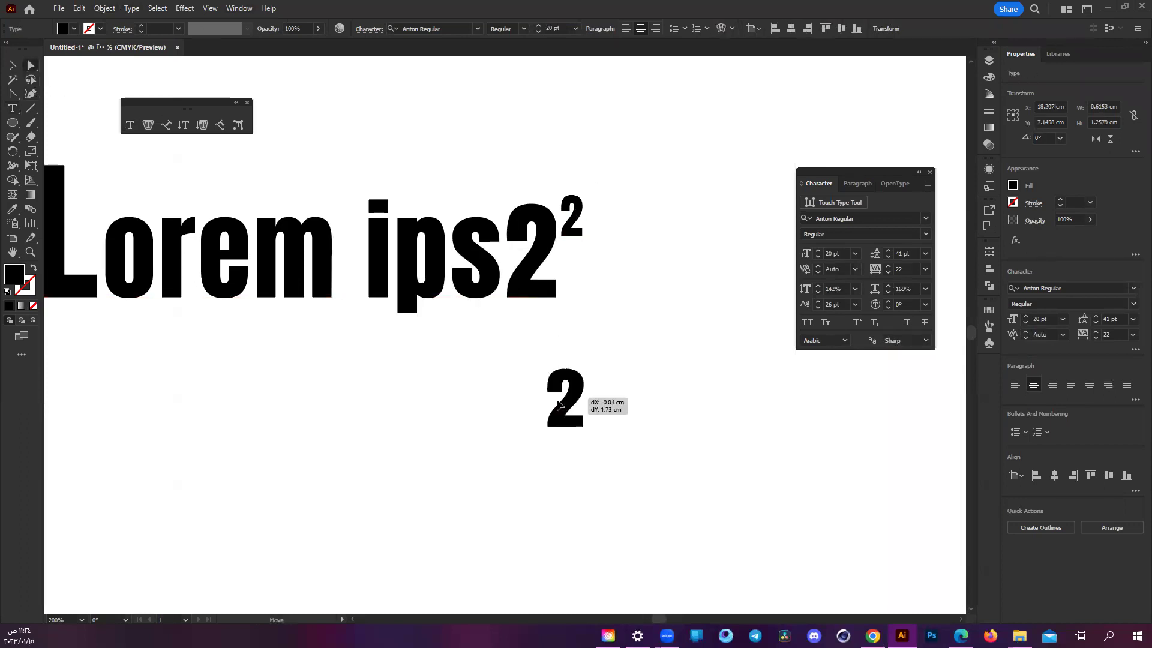
- Add a second '2' at 7 pt and place it beside the large 2
{"action": "key", "text": "t"}
{"action": "left_click", "coordinate": [662, 402]}
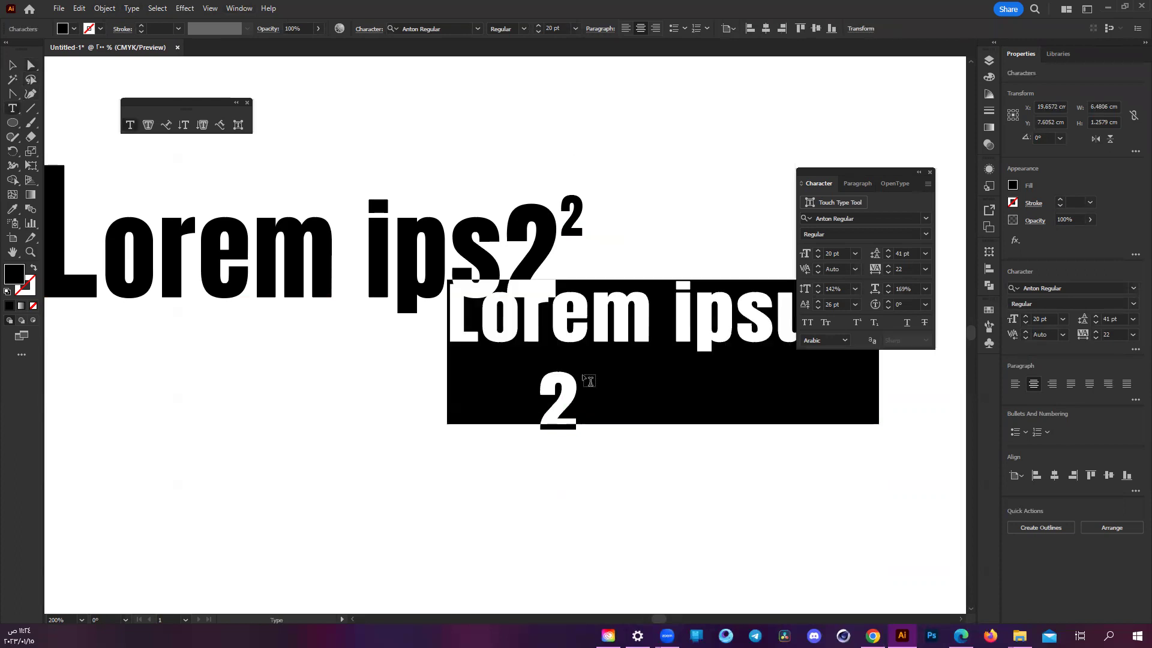
{"action": "type", "text": "2"}
{"action": "key", "text": "ctrl+a"}
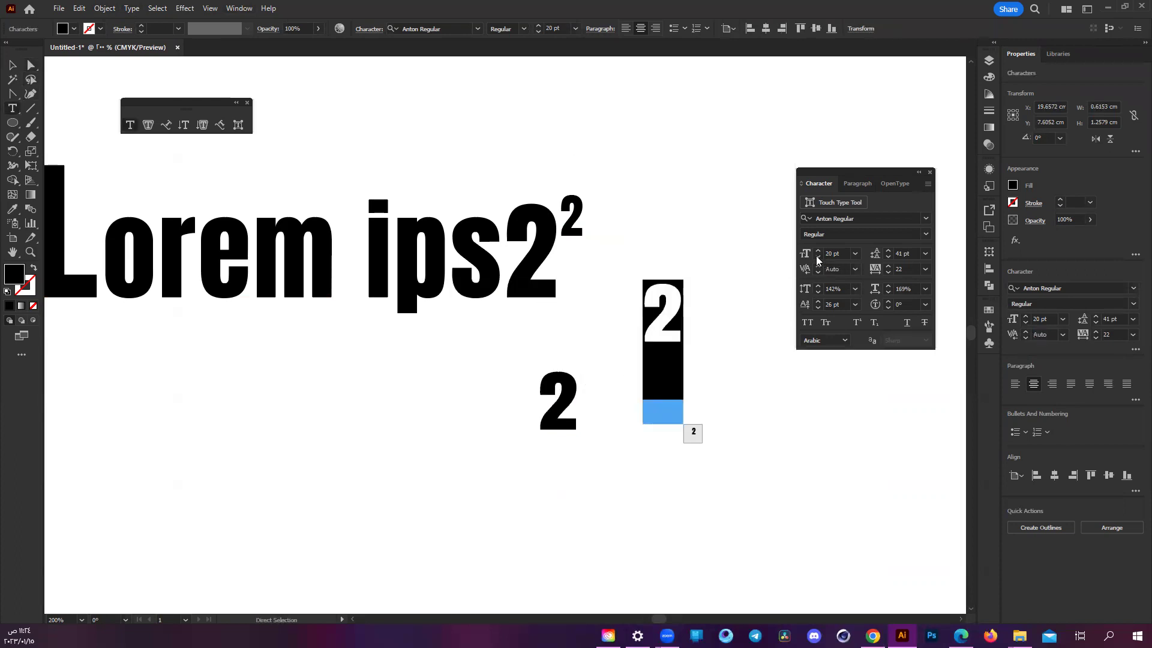
{"action": "left_click", "coordinate": [817, 257]}
{"action": "left_click", "coordinate": [31, 66]}
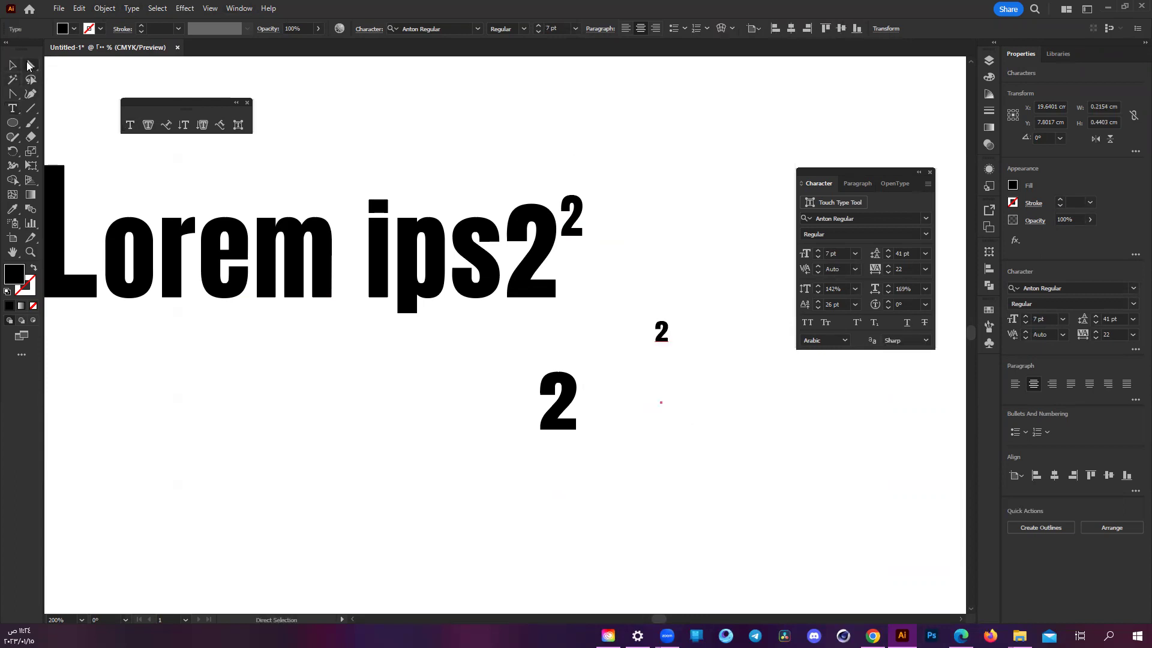
{"action": "left_click_drag", "start_coordinate": [666, 337], "coordinate": [593, 379]}
- Shrink the heading's raised 2 to 15 pt, raise it slightly, and select the separate 2²
{"action": "double_click", "coordinate": [572, 230]}
{"action": "double_click", "coordinate": [572, 230]}
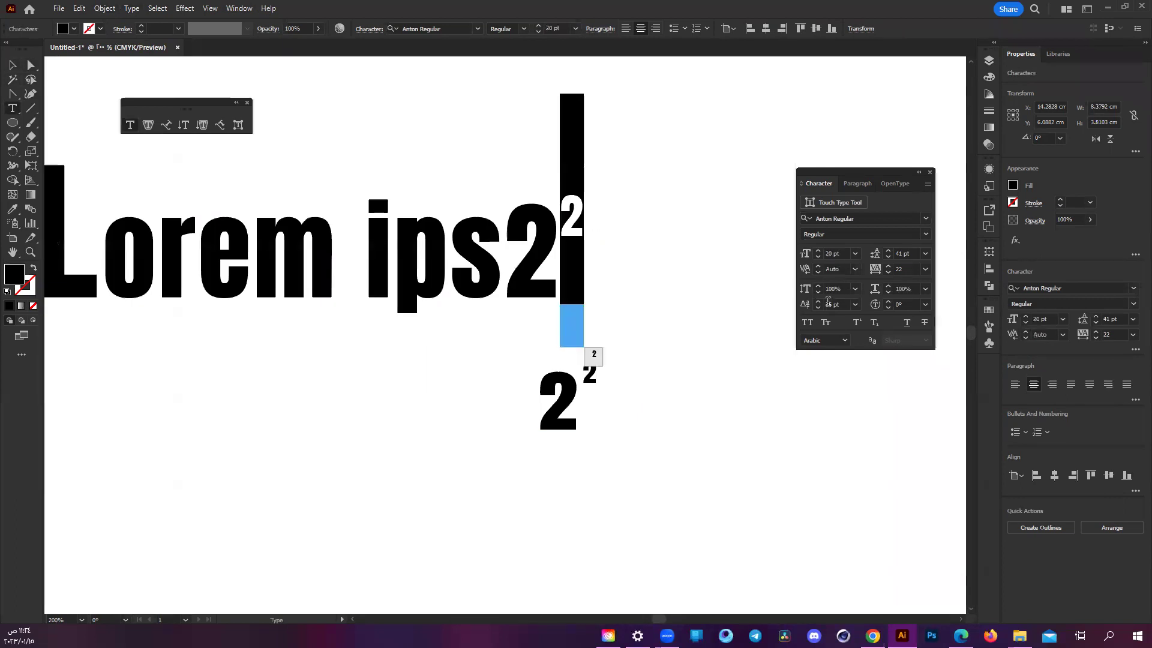
{"action": "left_click", "coordinate": [818, 256]}
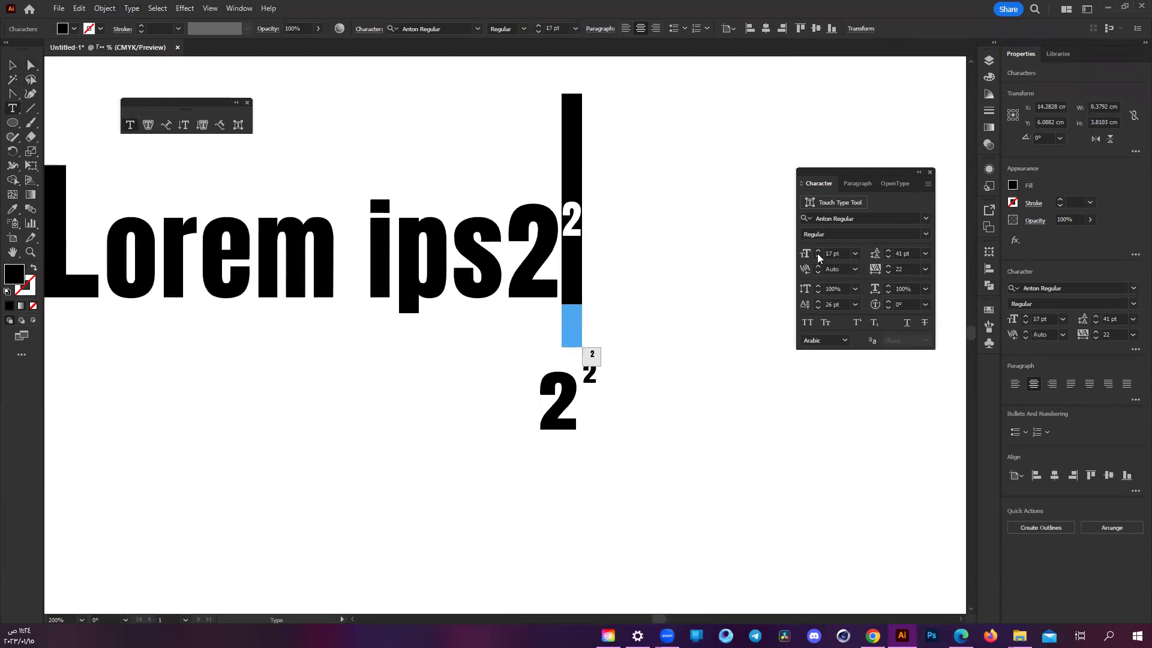
{"action": "left_click", "coordinate": [819, 302]}
{"action": "left_click", "coordinate": [819, 301]}
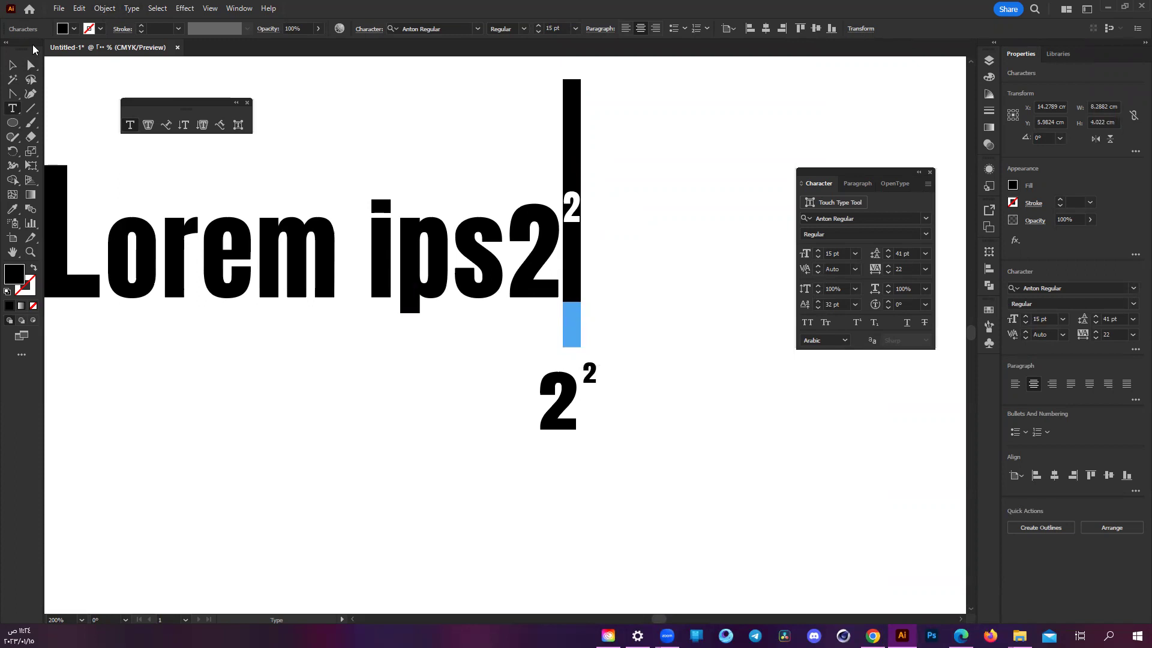
{"action": "key", "text": "Escape"}
{"action": "left_click", "coordinate": [656, 149]}
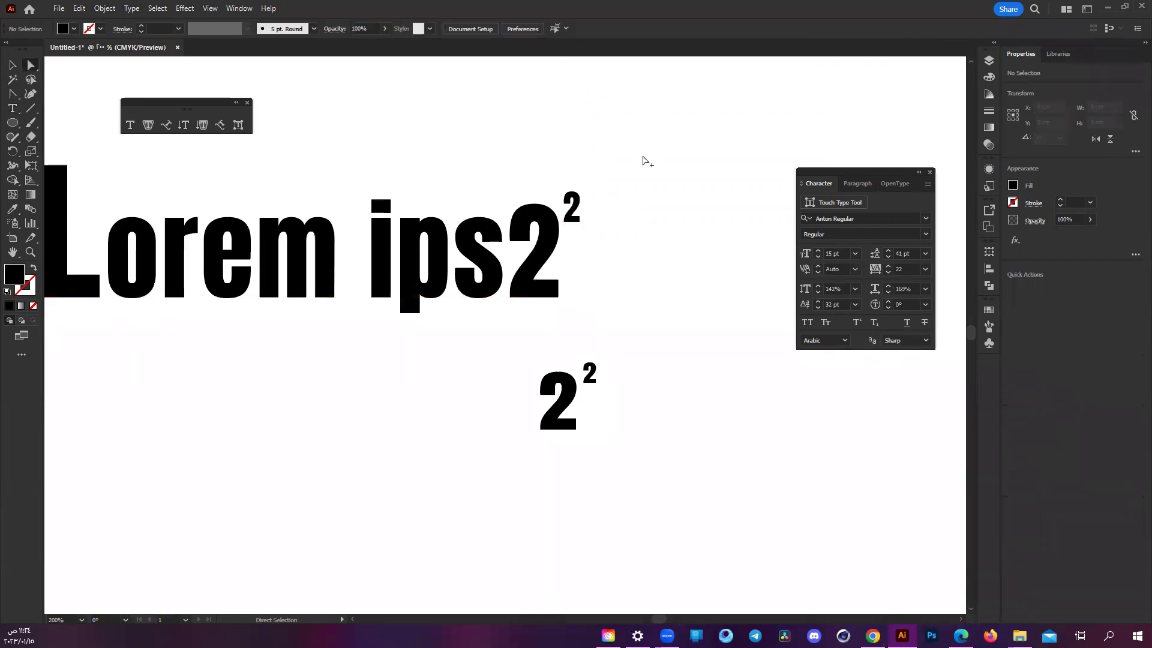
{"action": "scroll", "coordinate": [642, 162], "scroll_direction": "down", "scroll_amount": 1, "text": "alt"}
{"action": "left_click_drag", "start_coordinate": [670, 237], "coordinate": [528, 322]}
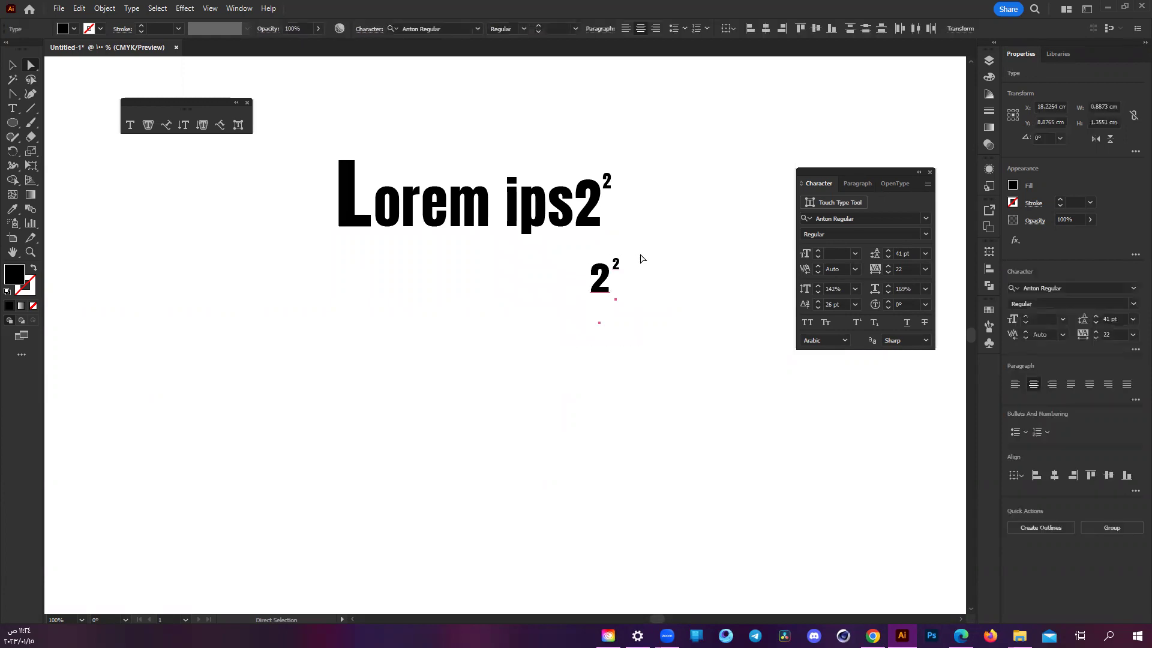
- Delete the separate 2² object below the heading
{"action": "key", "text": "Delete"}
{"action": "scroll", "coordinate": [626, 188], "scroll_direction": "down", "scroll_amount": 4, "text": "alt"}
{"action": "scroll", "coordinate": [626, 188], "scroll_direction": "up", "scroll_amount": 3, "text": "alt"}
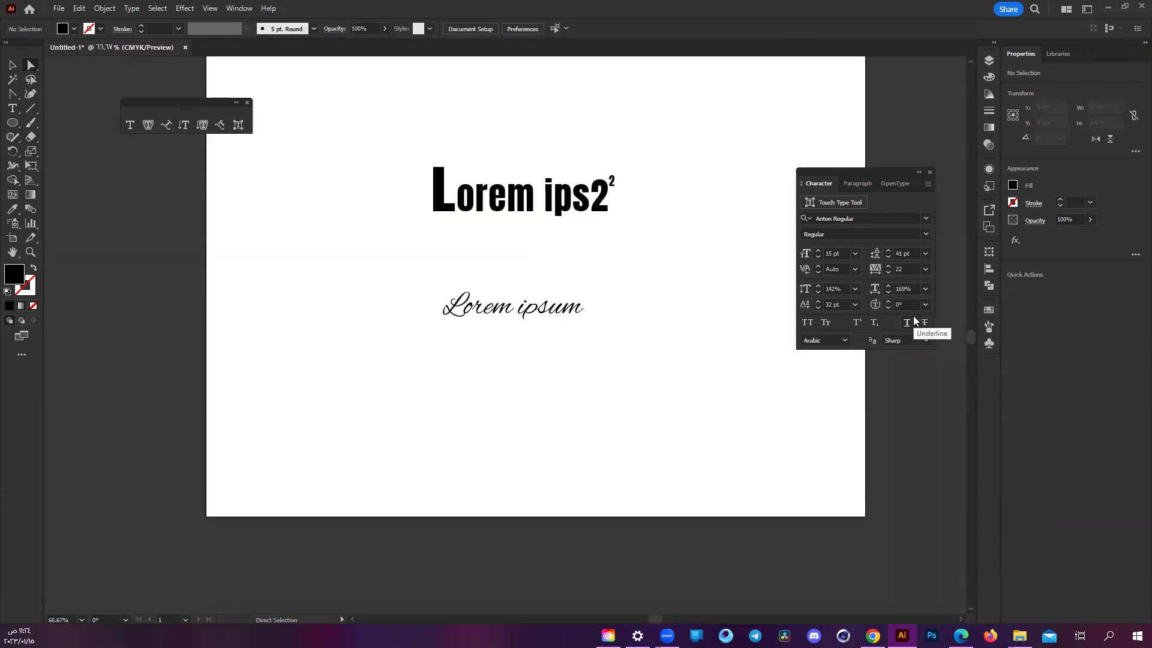
- Try Character Rotation on the whole heading, then bring it back near 0°
{"action": "double_click", "coordinate": [603, 204]}
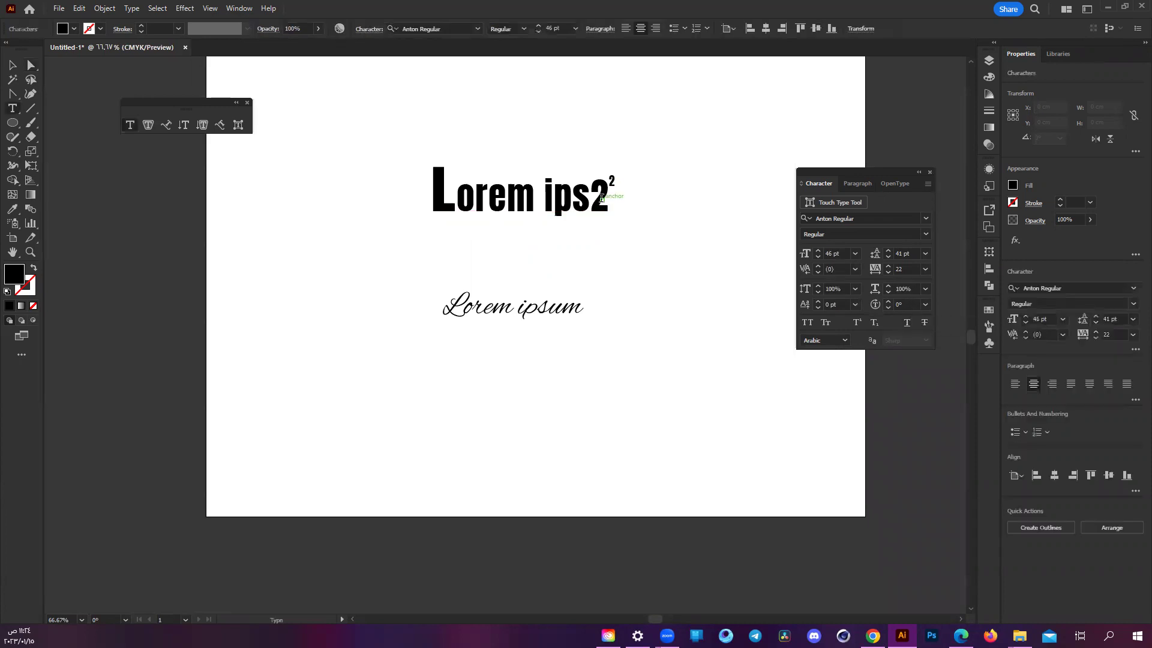
{"action": "key", "text": "ctrl+a"}
{"action": "left_click", "coordinate": [889, 302]}
{"action": "left_click", "coordinate": [887, 302]}
{"action": "left_click", "coordinate": [888, 301]}
{"action": "left_click", "coordinate": [888, 302]}
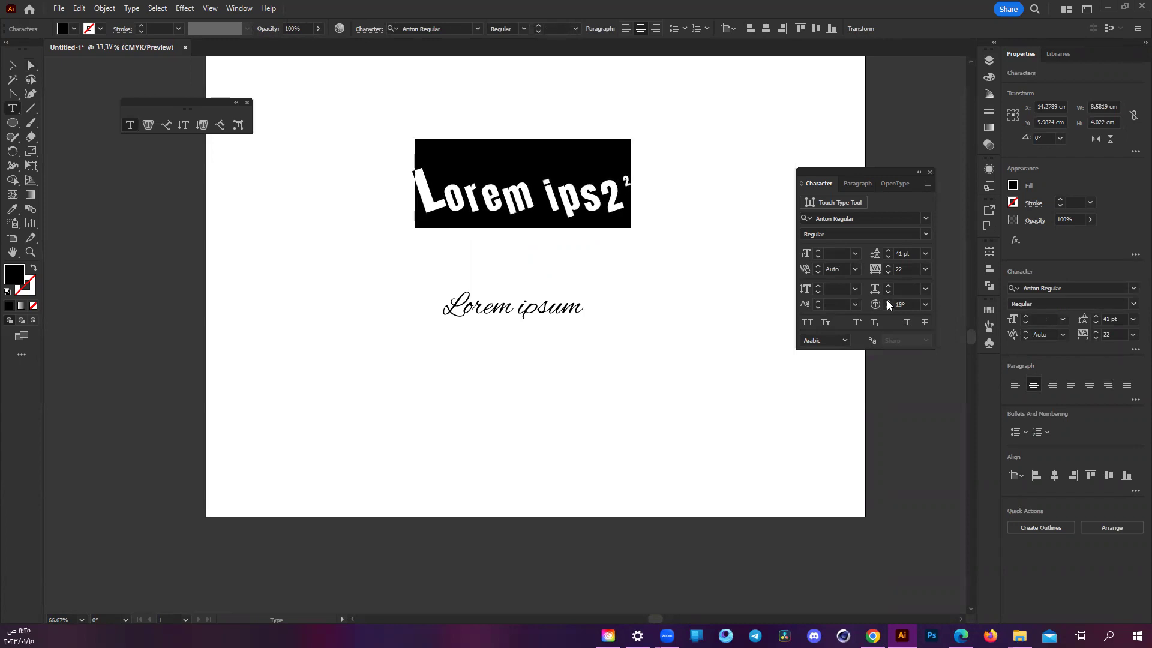
{"action": "left_click", "coordinate": [886, 307]}
{"action": "left_click", "coordinate": [885, 308]}
{"action": "left_click", "coordinate": [885, 307]}
{"action": "left_click", "coordinate": [885, 307]}
{"action": "left_click", "coordinate": [886, 307]}
{"action": "left_click", "coordinate": [885, 307]}
{"action": "left_click", "coordinate": [886, 308]}
{"action": "left_click", "coordinate": [885, 307]}
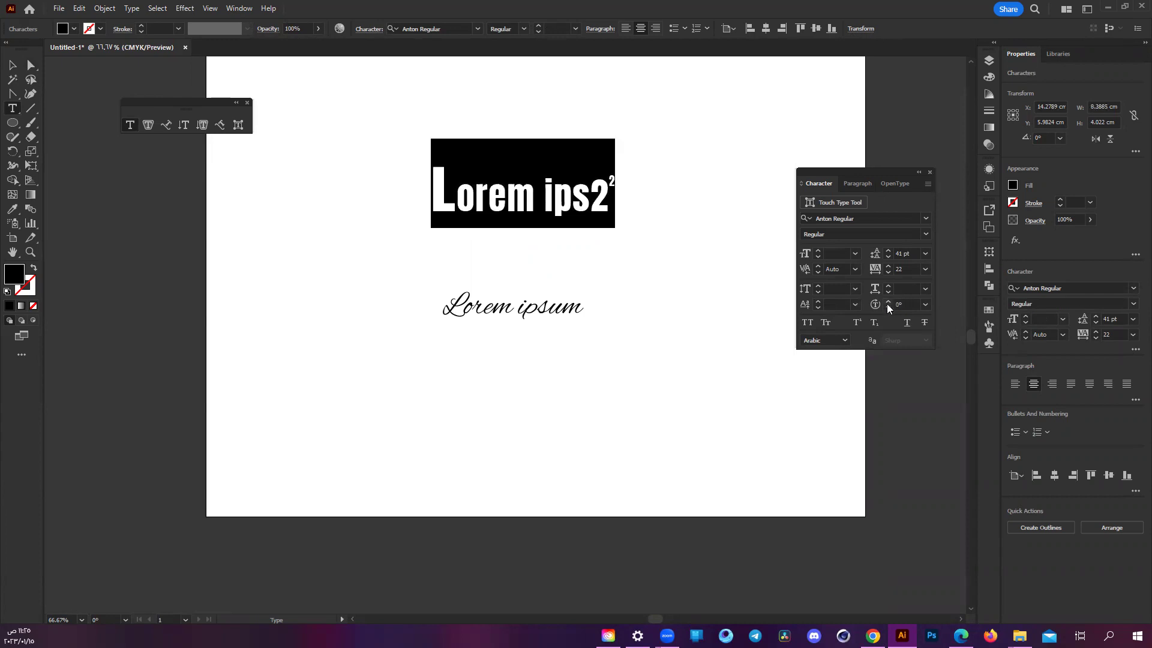
- Try All Caps and Small Caps on the heading, turn them off, and apply Superscript
{"action": "left_click", "coordinate": [808, 327]}
{"action": "left_click", "coordinate": [809, 327]}
{"action": "left_click", "coordinate": [808, 327]}
{"action": "left_click", "coordinate": [804, 323]}
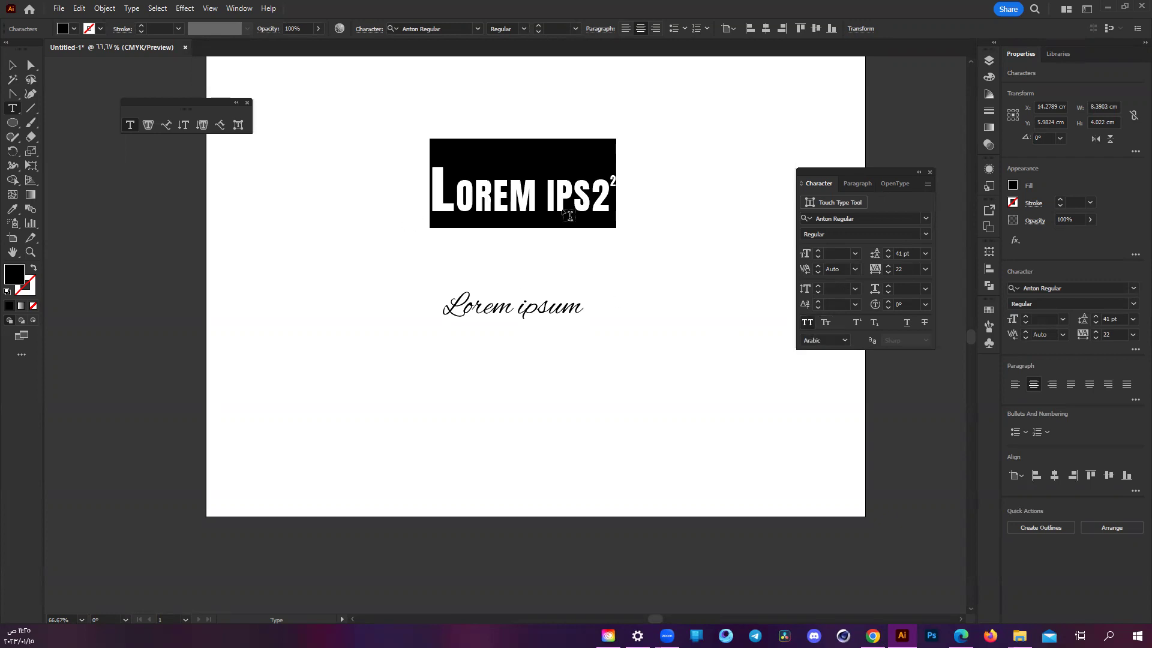
{"action": "left_click", "coordinate": [814, 323]}
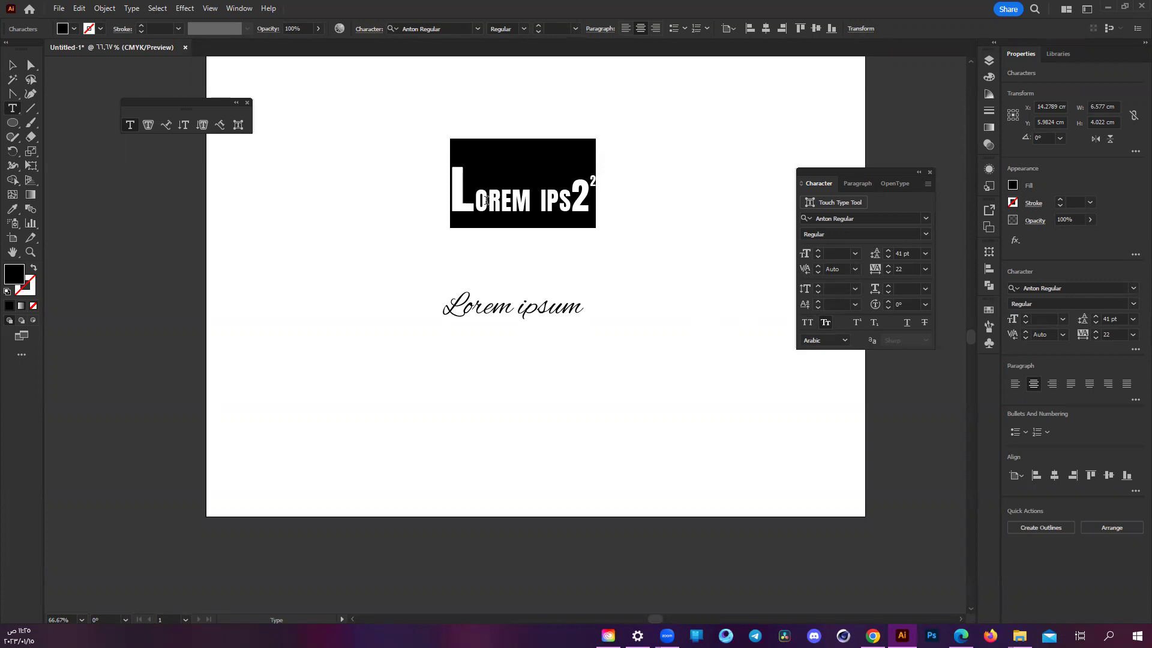
{"action": "left_click", "coordinate": [825, 324]}
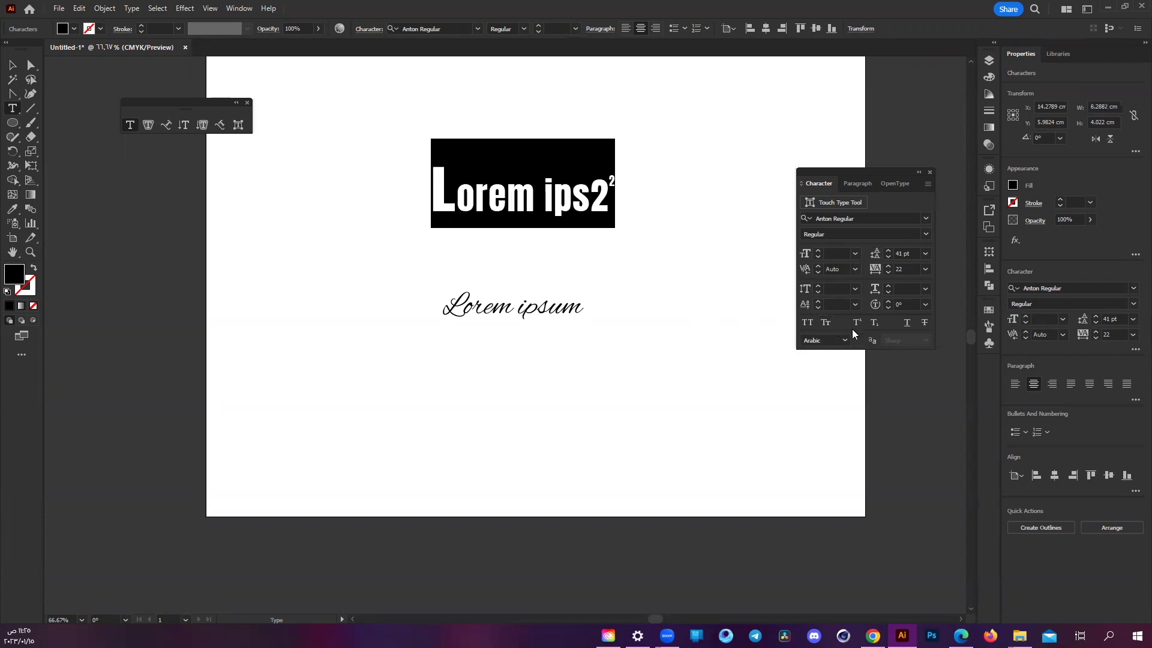
{"action": "left_click", "coordinate": [859, 322]}
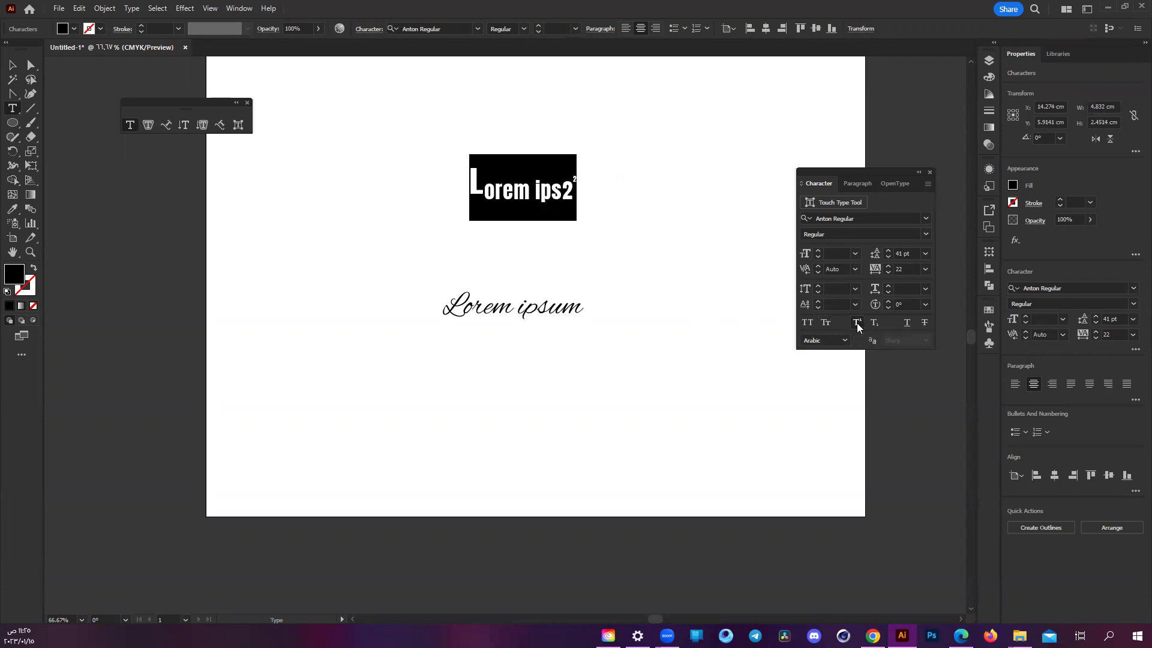
- Remove the superscript to restore the heading's size, and try underline and strikethrough
{"action": "key", "text": "ctrl+shift+period"}
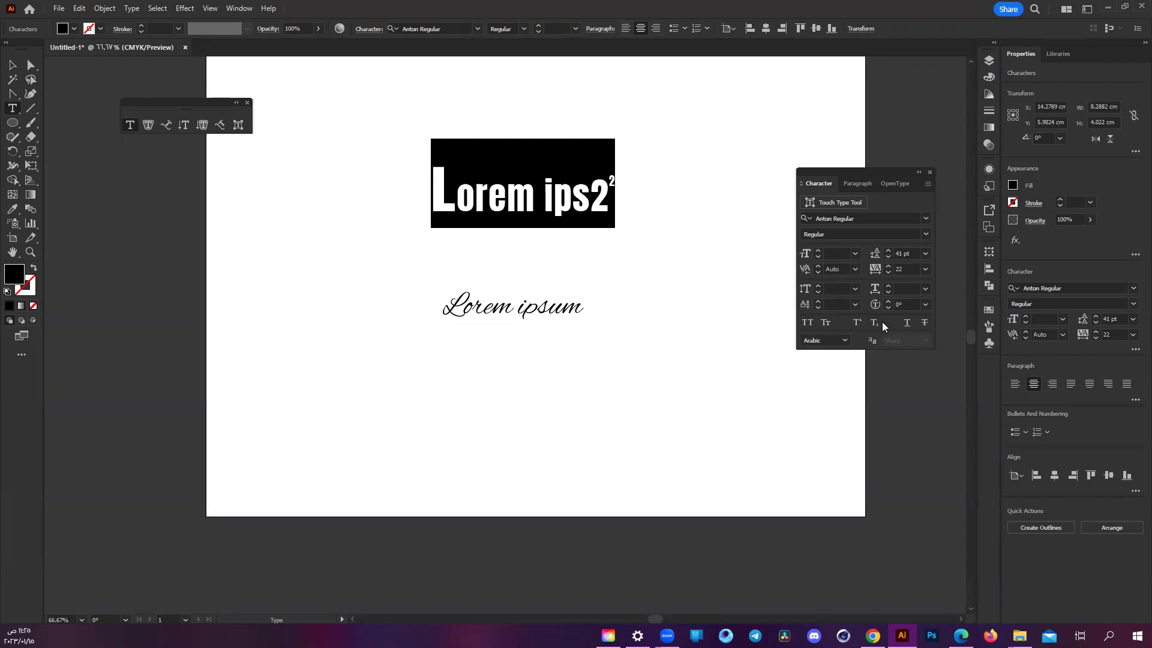
{"action": "key", "text": "ctrl+z"}
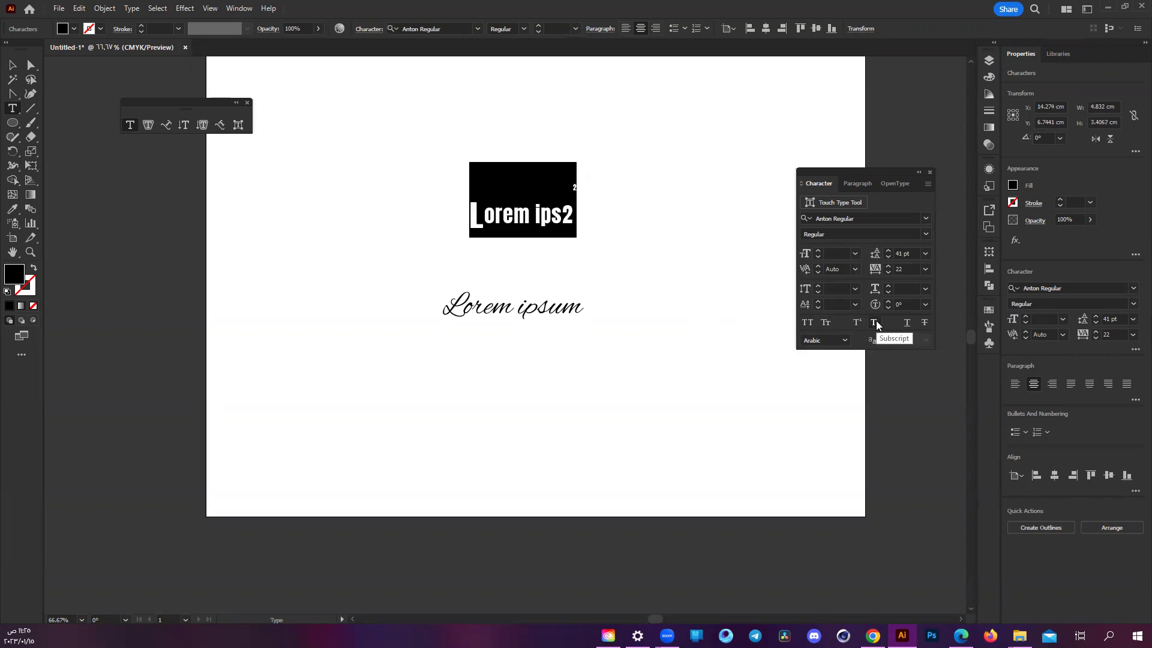
{"action": "key", "text": "ctrl+shift+z"}
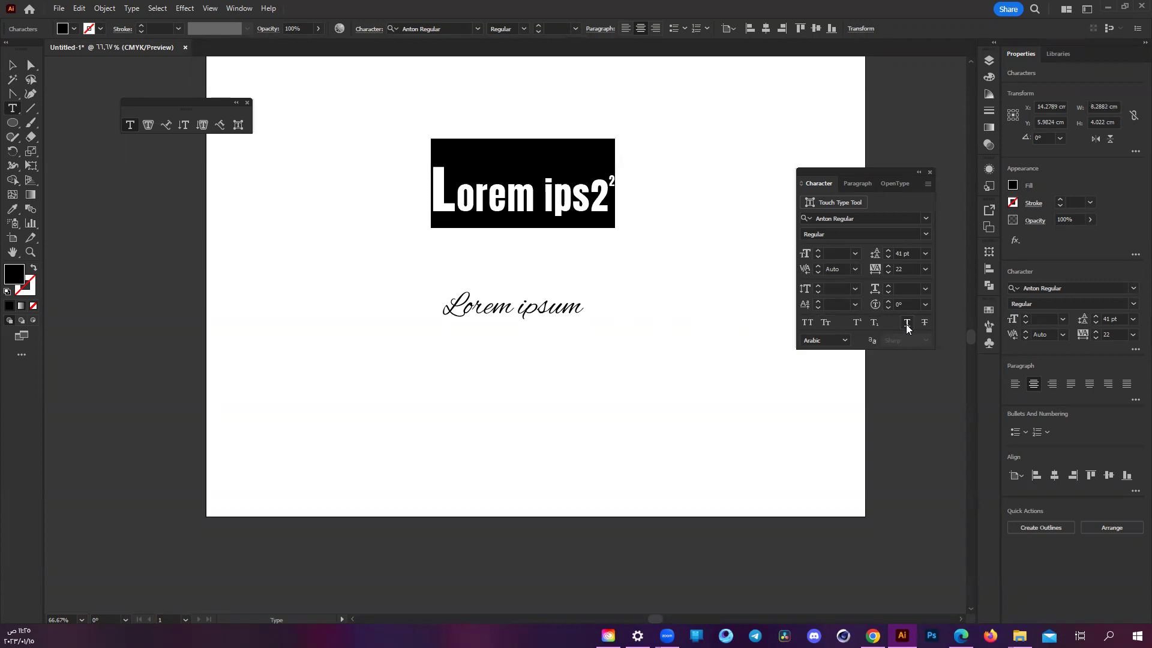
{"action": "left_click", "coordinate": [906, 324]}
{"action": "left_click", "coordinate": [906, 324]}
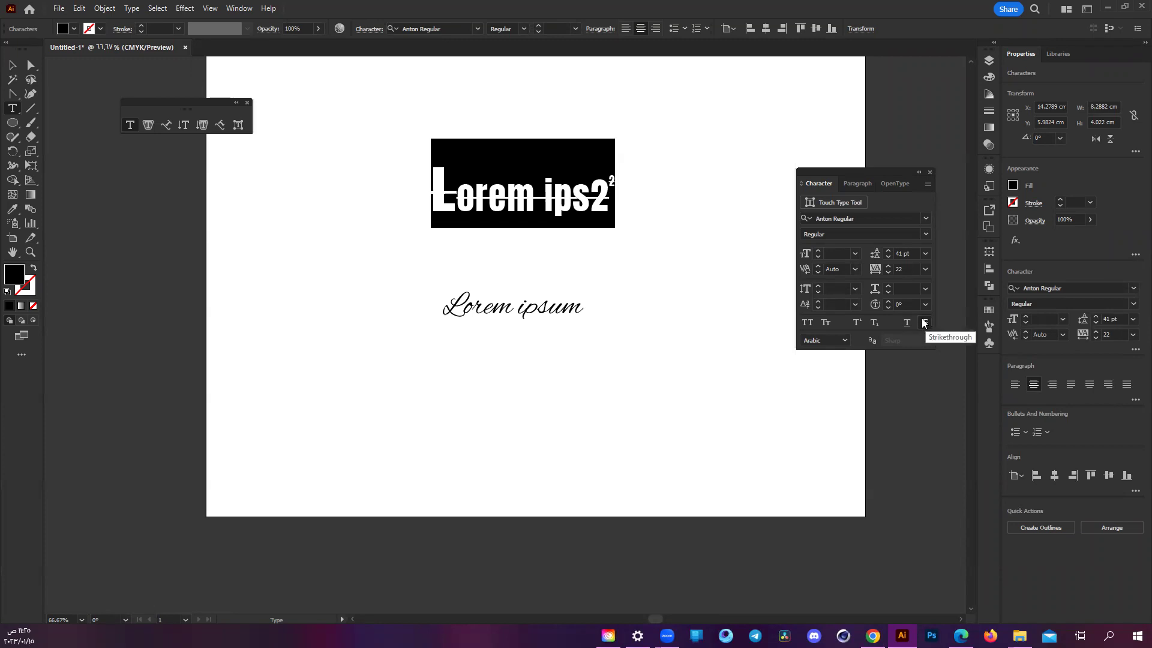
- Exit text editing, zoom out to 50% to view the whole artboard, and deselect
{"action": "scroll", "coordinate": [498, 168], "scroll_direction": "up", "scroll_amount": 4}
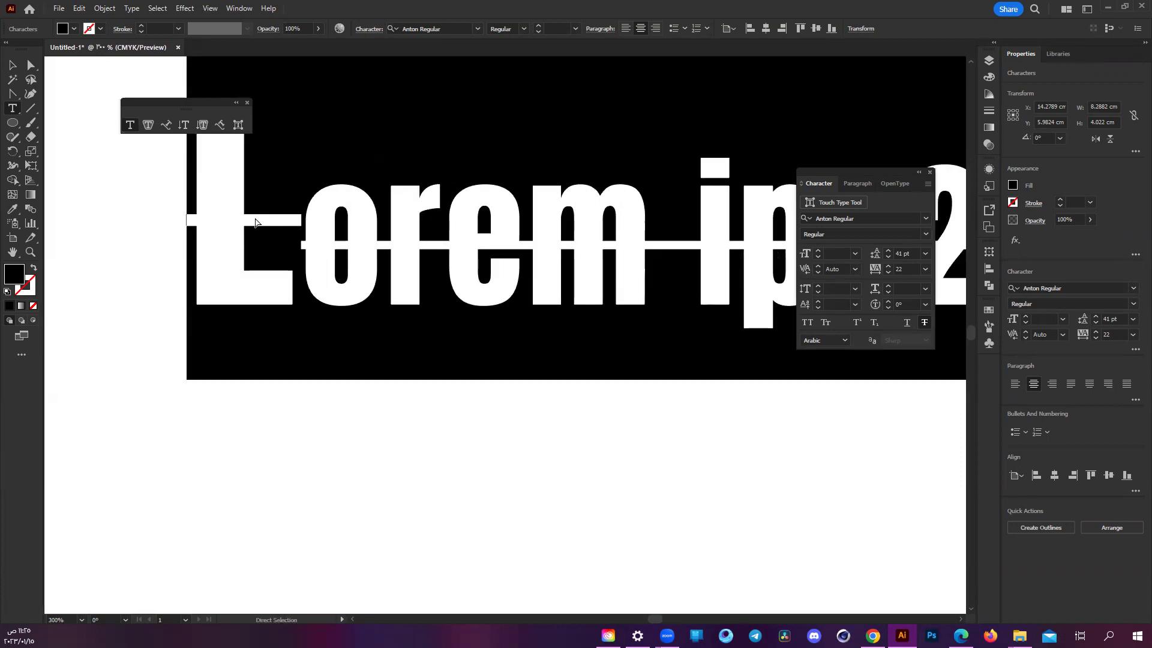
{"action": "scroll", "coordinate": [258, 220], "scroll_direction": "right", "scroll_amount": 2}
{"action": "scroll", "coordinate": [302, 247], "scroll_direction": "right", "scroll_amount": 1}
{"action": "scroll", "coordinate": [420, 240], "scroll_direction": "right", "scroll_amount": 2}
{"action": "scroll", "coordinate": [516, 228], "scroll_direction": "right", "scroll_amount": 1}
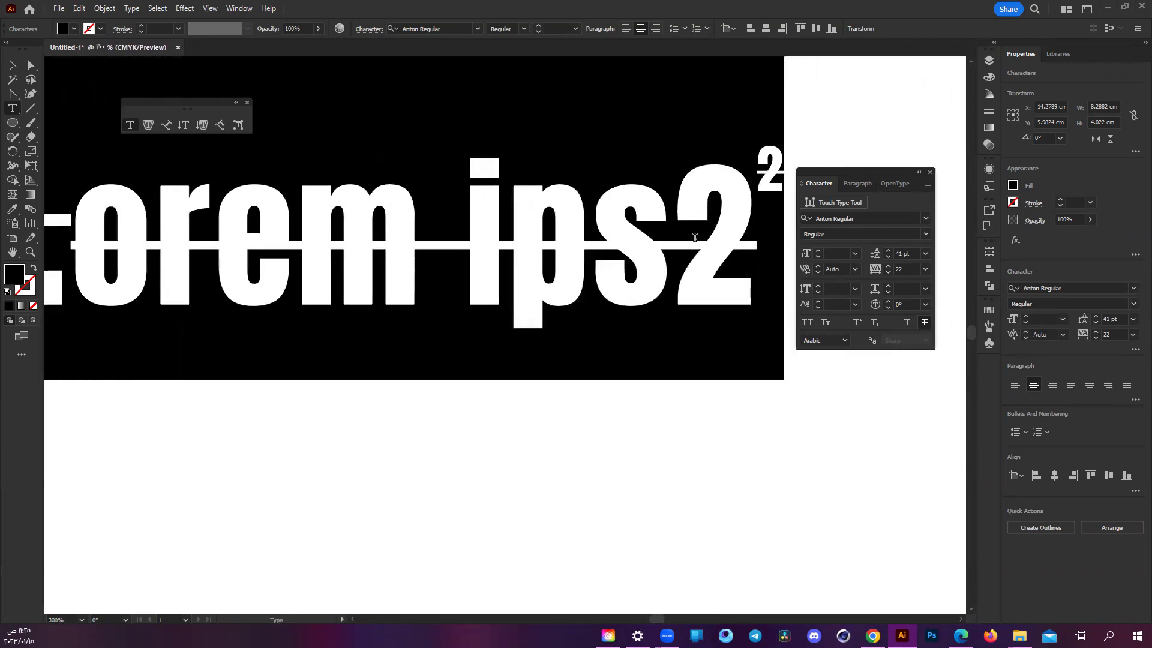
{"action": "scroll", "coordinate": [600, 198], "scroll_direction": "right", "scroll_amount": 1}
{"action": "scroll", "coordinate": [690, 174], "scroll_direction": "right", "scroll_amount": 1}
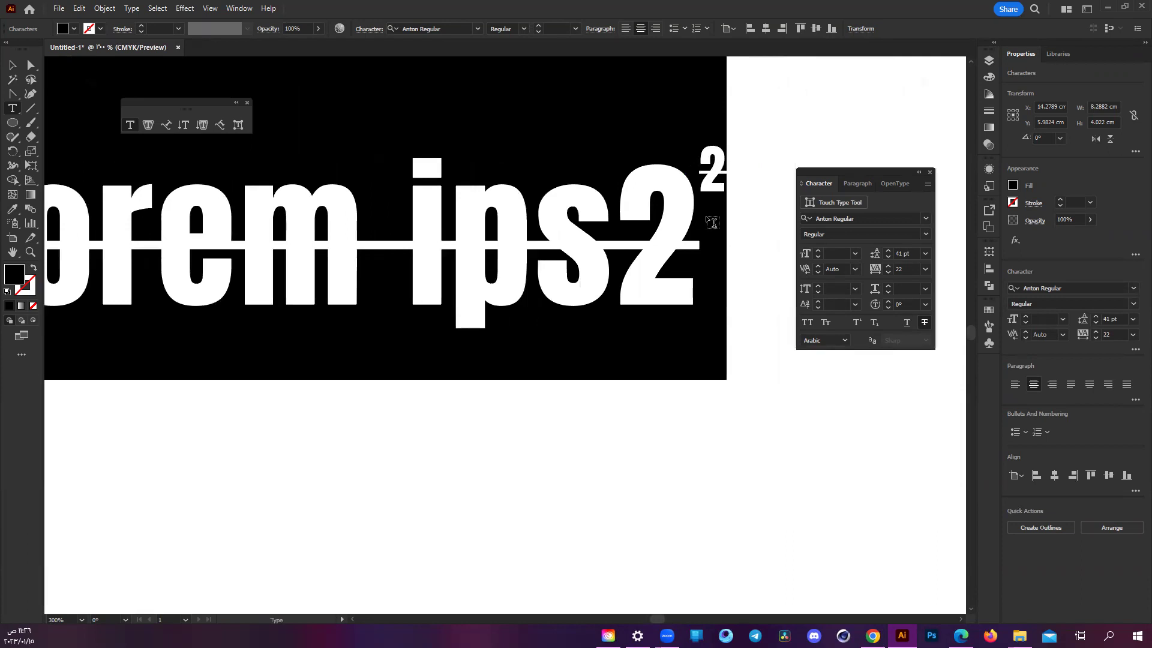
{"action": "key", "text": "ctrl+1"}
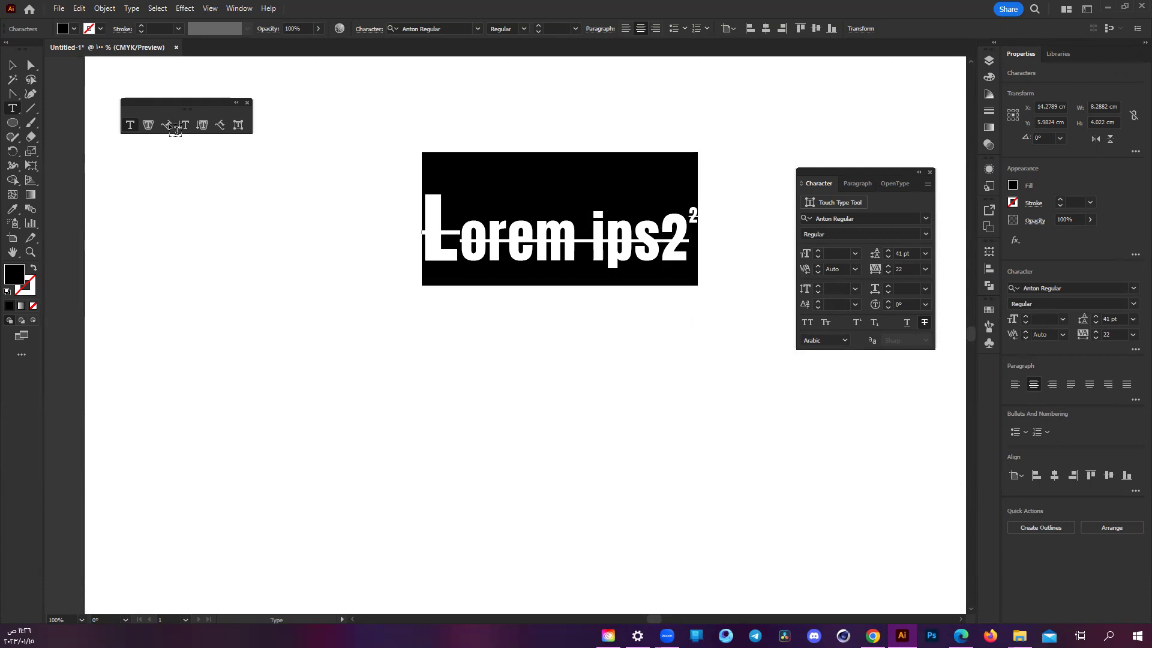
{"action": "key", "text": "Escape"}
{"action": "key", "text": "ctrl+shift+a"}
{"action": "key", "text": "ctrl+minus"}
{"action": "left_click", "coordinate": [564, 257]}
{"action": "left_click", "coordinate": [656, 283]}
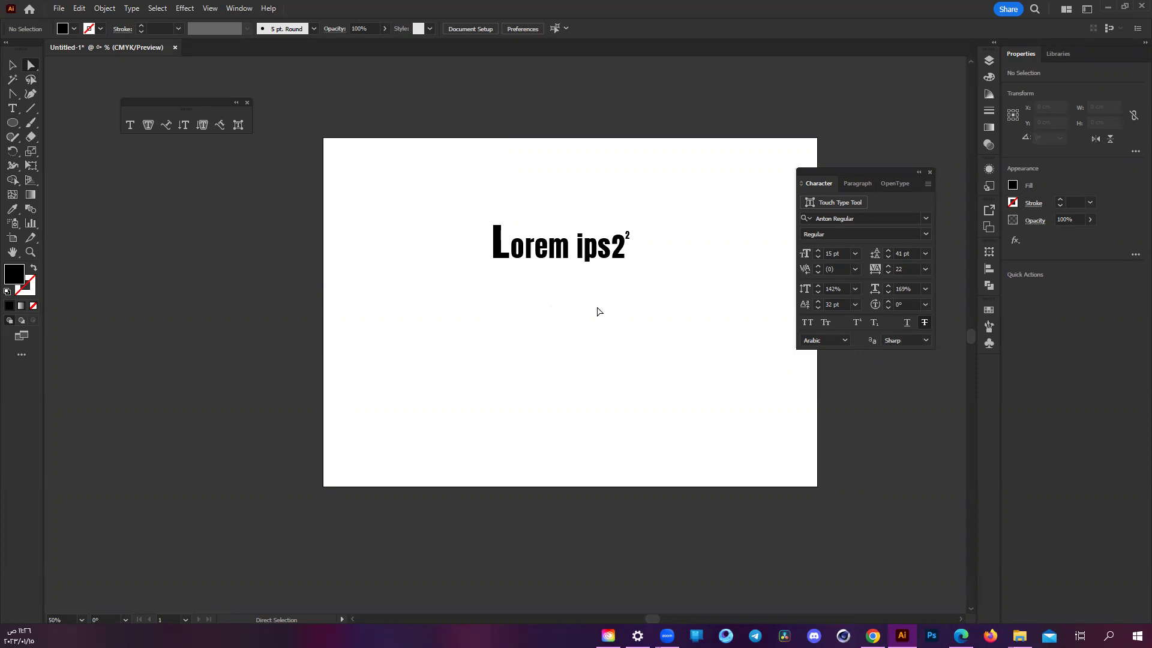
- Move the 'Lorem ips2' heading up-left and draw an area text box below it
{"action": "left_click", "coordinate": [852, 185]}
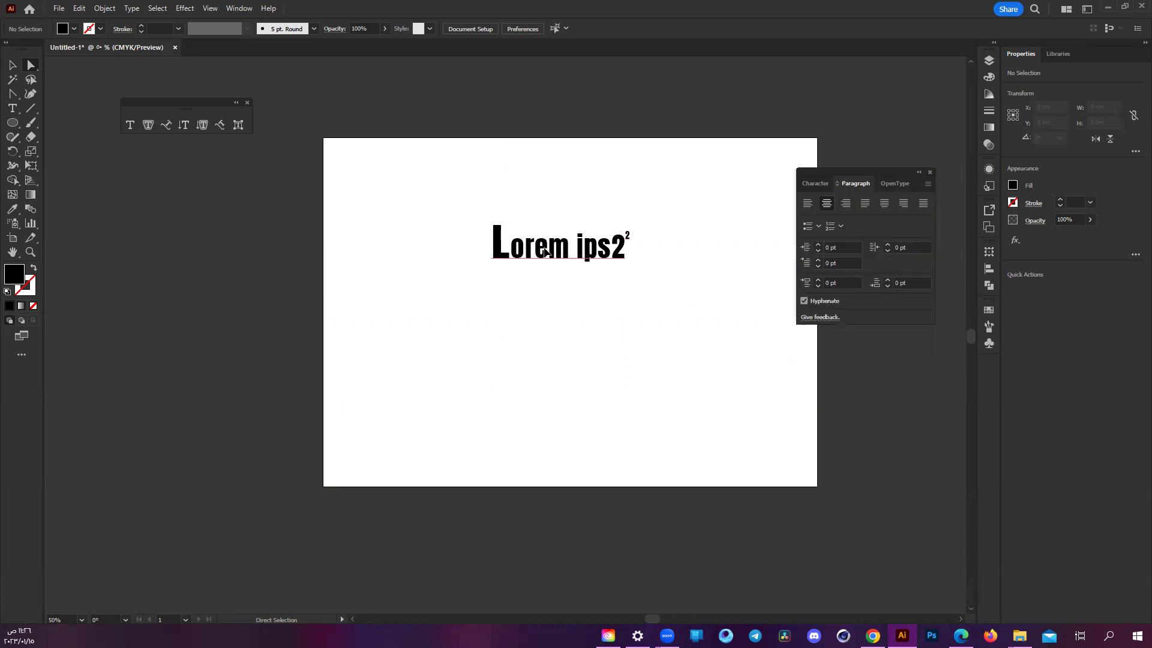
{"action": "left_click_drag", "start_coordinate": [573, 250], "coordinate": [450, 208]}
{"action": "left_click", "coordinate": [504, 304]}
{"action": "key", "text": "t"}
{"action": "mouse_move", "coordinate": [414, 299]}
{"action": "left_mouse_down"}
{"action": "mouse_move", "coordinate": [699, 455]}
{"action": "mouse_move", "coordinate": [733, 439]}
{"action": "left_mouse_up"}
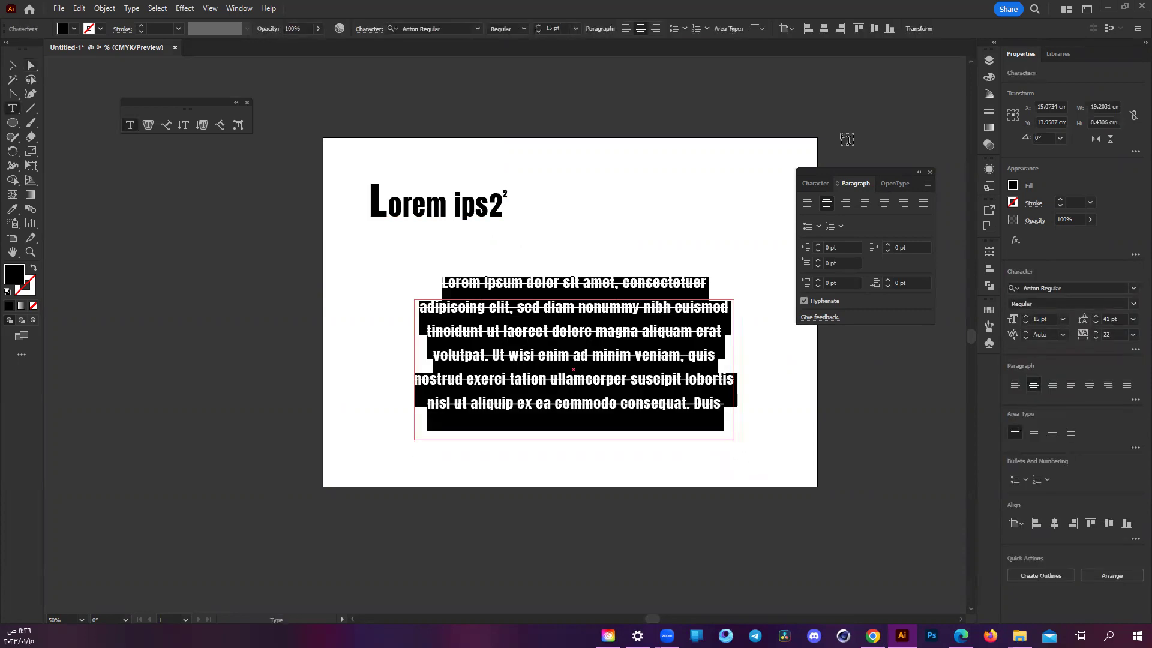
- Turn off strikethrough on the new paragraph and justify it with the last line left-aligned
{"action": "left_click", "coordinate": [808, 204]}
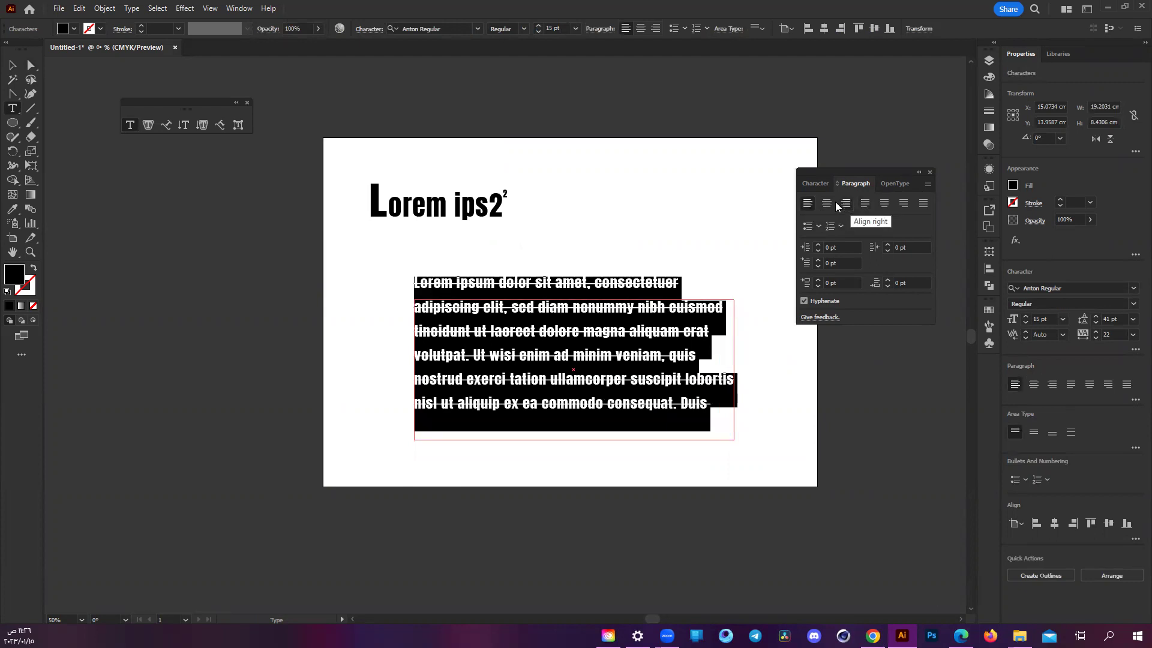
{"action": "left_click", "coordinate": [820, 183]}
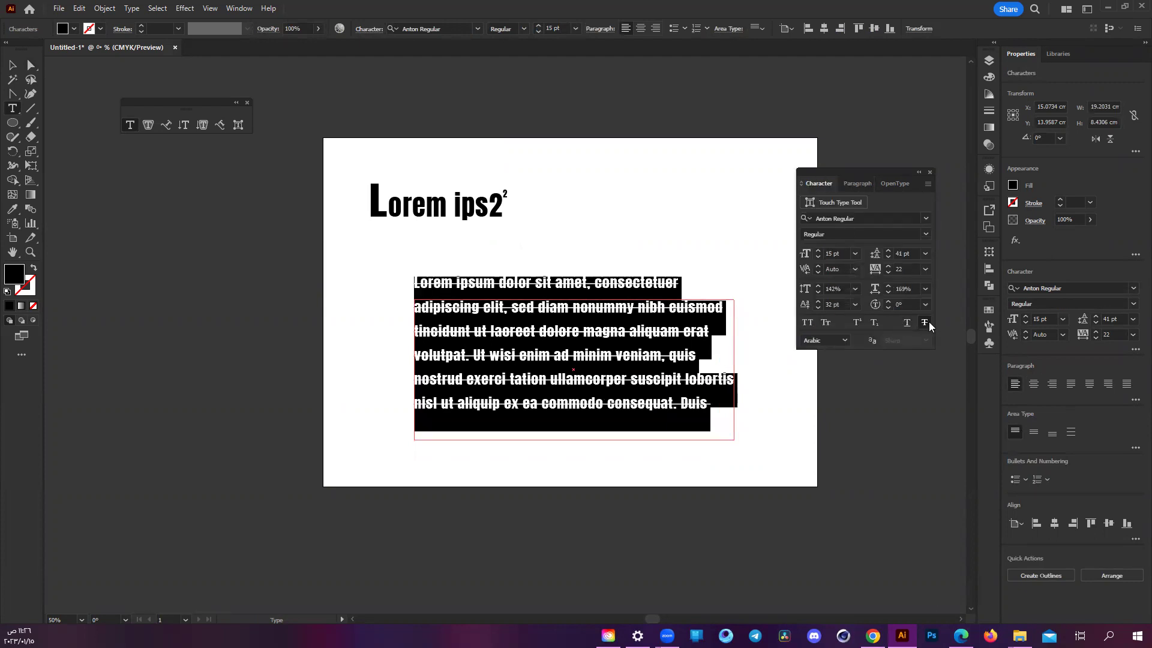
{"action": "left_click", "coordinate": [925, 324]}
{"action": "left_click", "coordinate": [853, 183]}
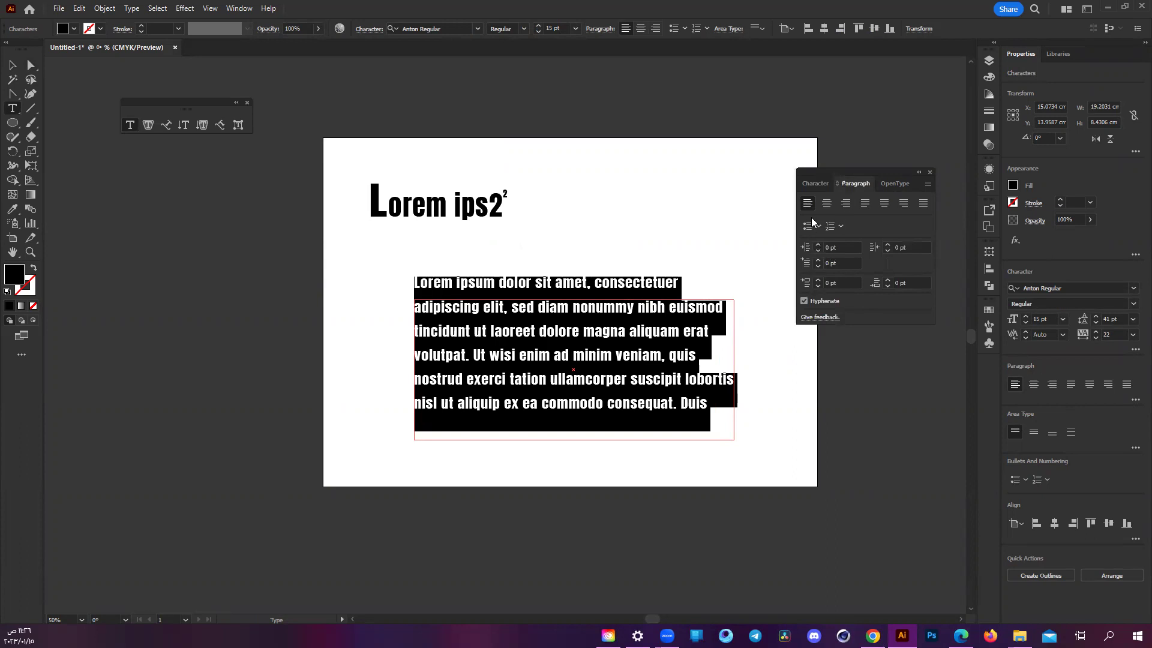
{"action": "left_click", "coordinate": [827, 203]}
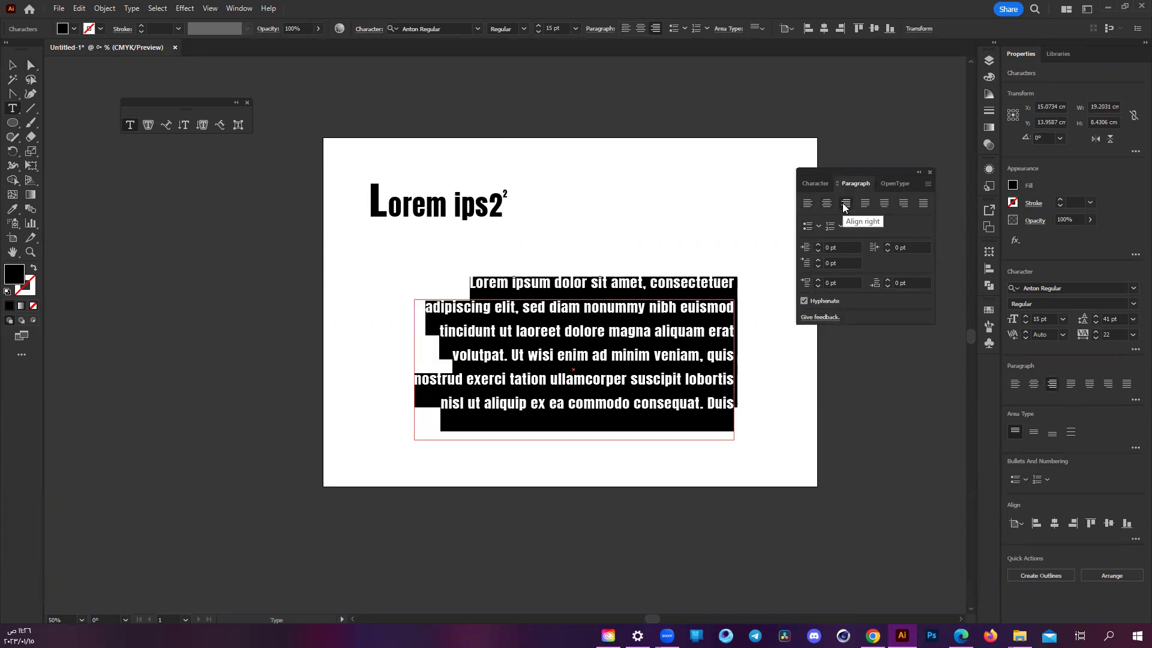
{"action": "left_click", "coordinate": [864, 204]}
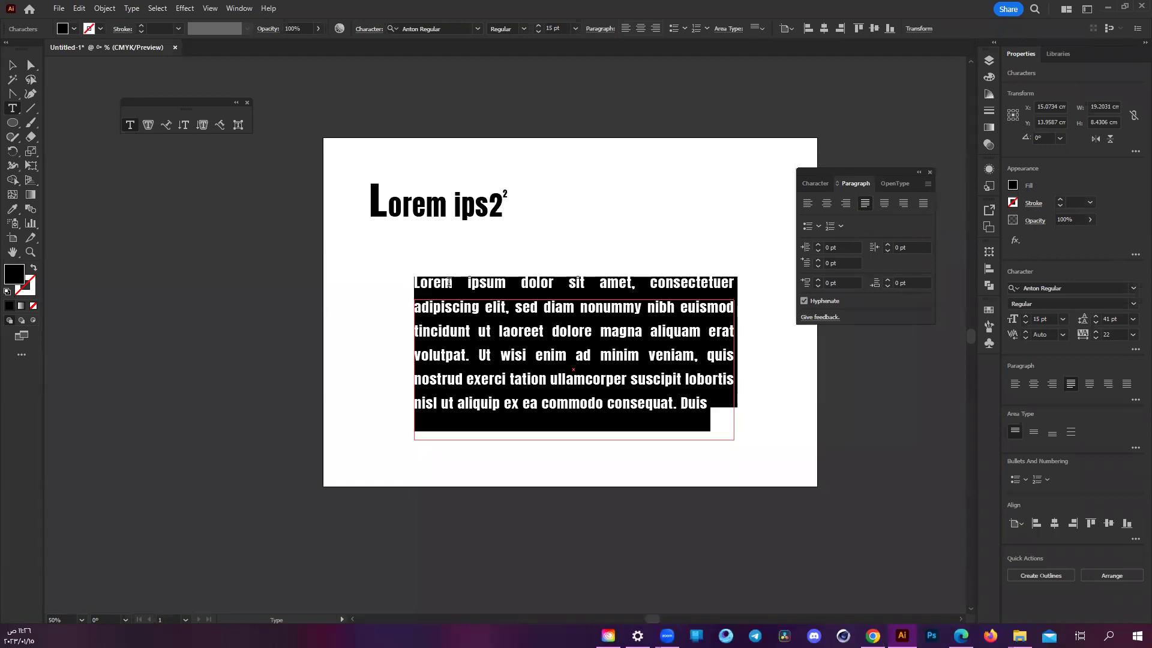
- Exit and re-enter the paragraph text, then select all of it
{"action": "left_click", "coordinate": [29, 68]}
{"action": "scroll", "coordinate": [612, 300], "scroll_direction": "up", "scroll_amount": 2}
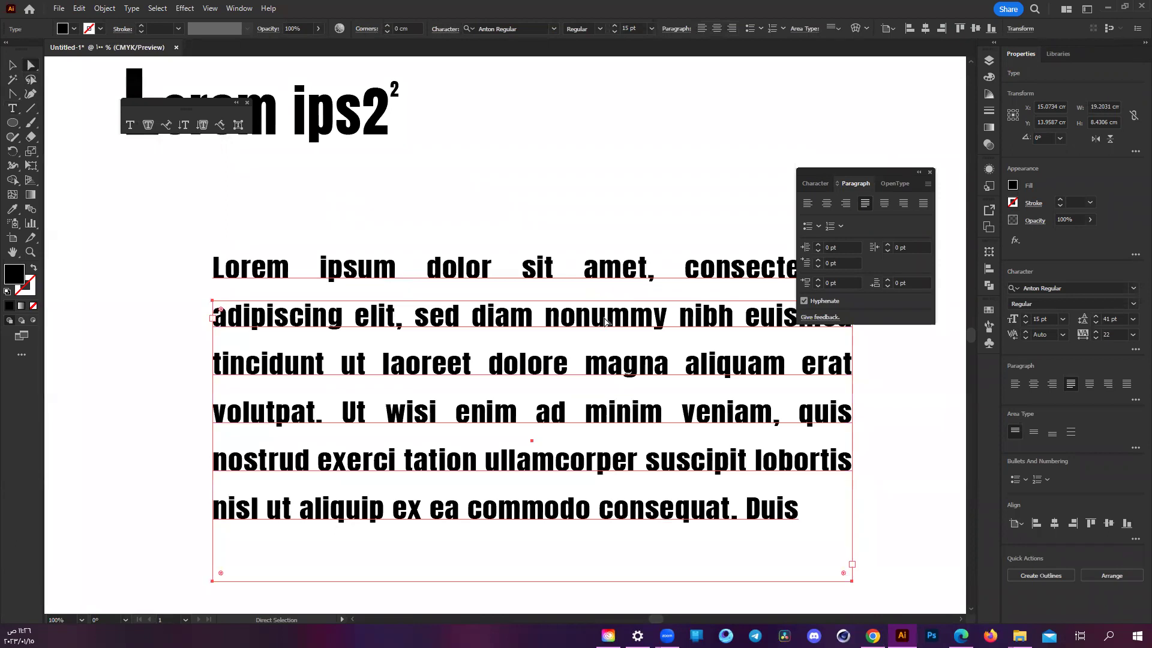
{"action": "double_click", "coordinate": [729, 299]}
{"action": "key", "text": "ctrl+a"}
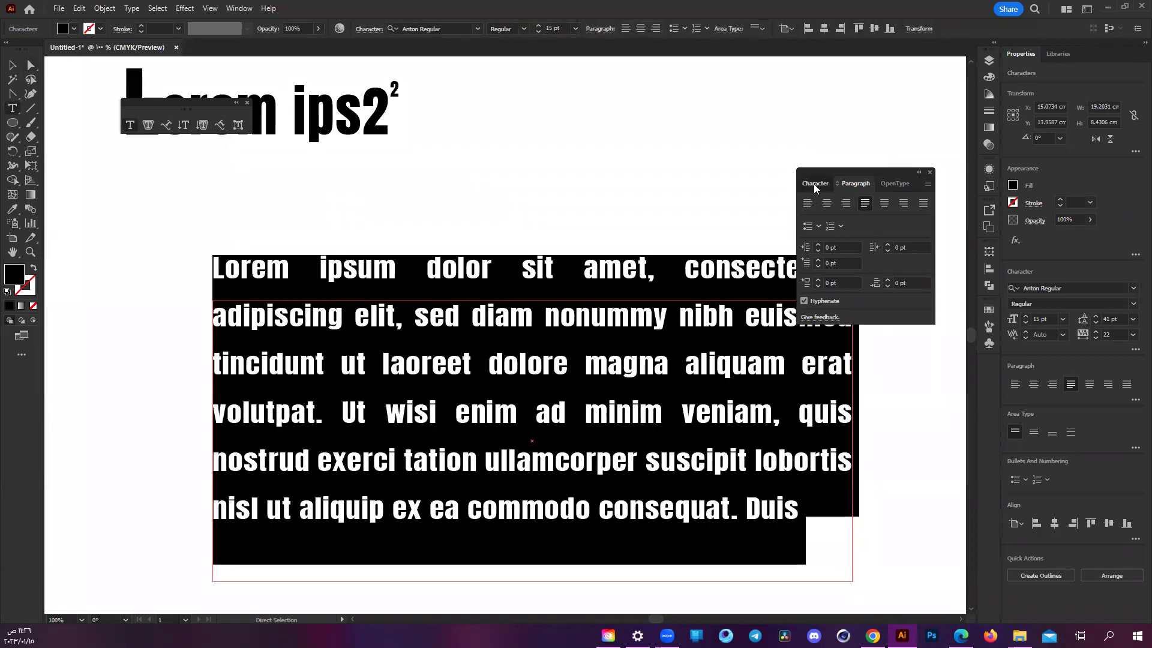
{"action": "left_click", "coordinate": [813, 183]}
- Reset the paragraph to 0 pt baseline shift, Auto leading, 0 tracking and 100% horizontal and vertical scale
{"action": "left_click", "coordinate": [854, 303]}
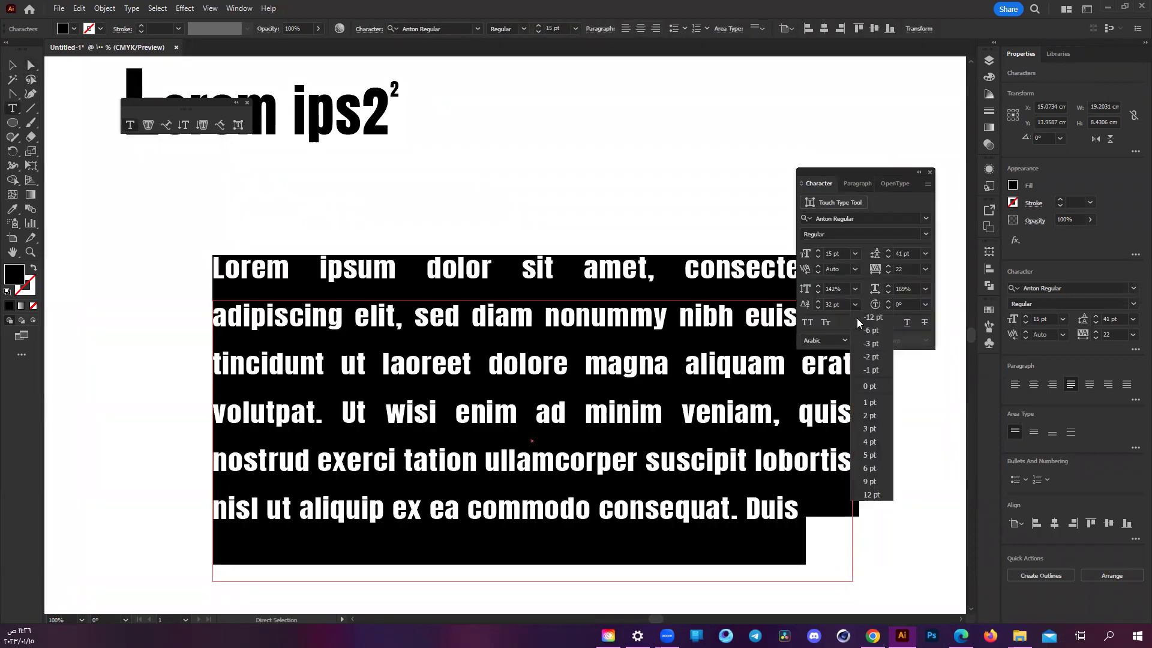
{"action": "left_click", "coordinate": [871, 385]}
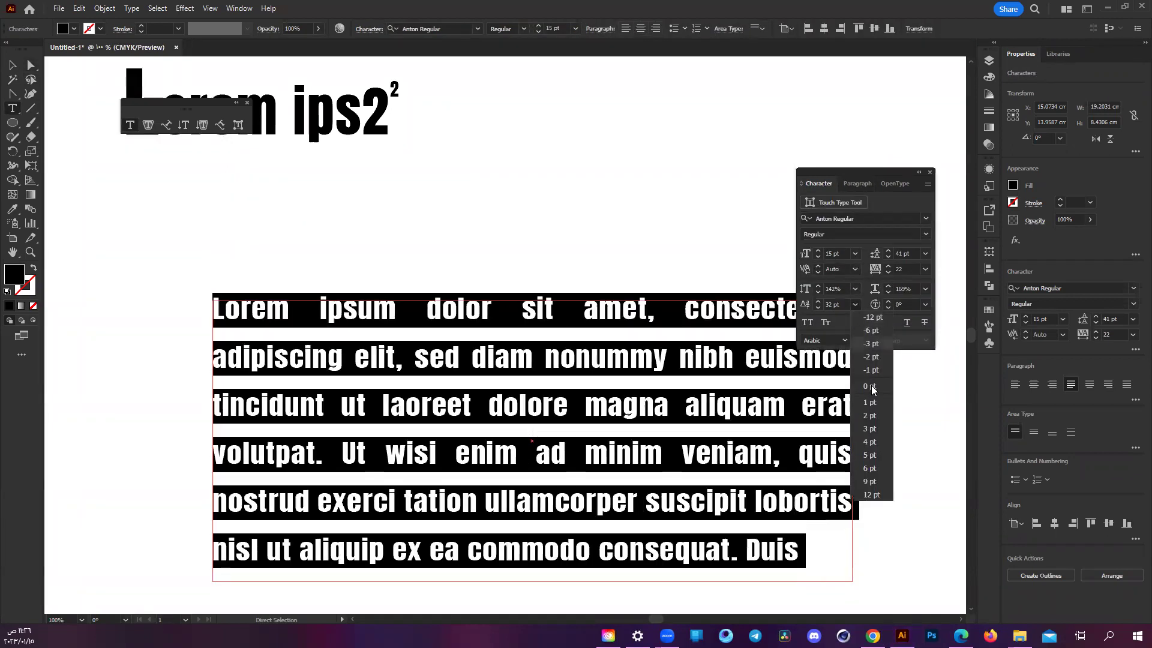
{"action": "left_click", "coordinate": [925, 254]}
{"action": "left_click", "coordinate": [933, 278]}
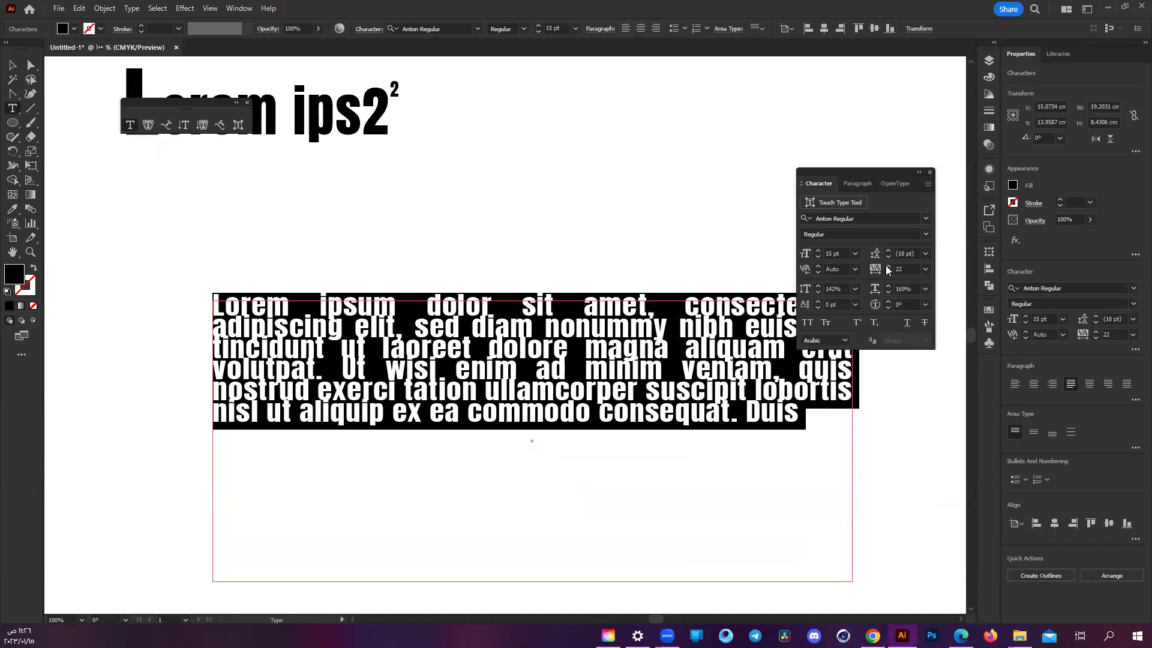
{"action": "left_click", "coordinate": [925, 268]}
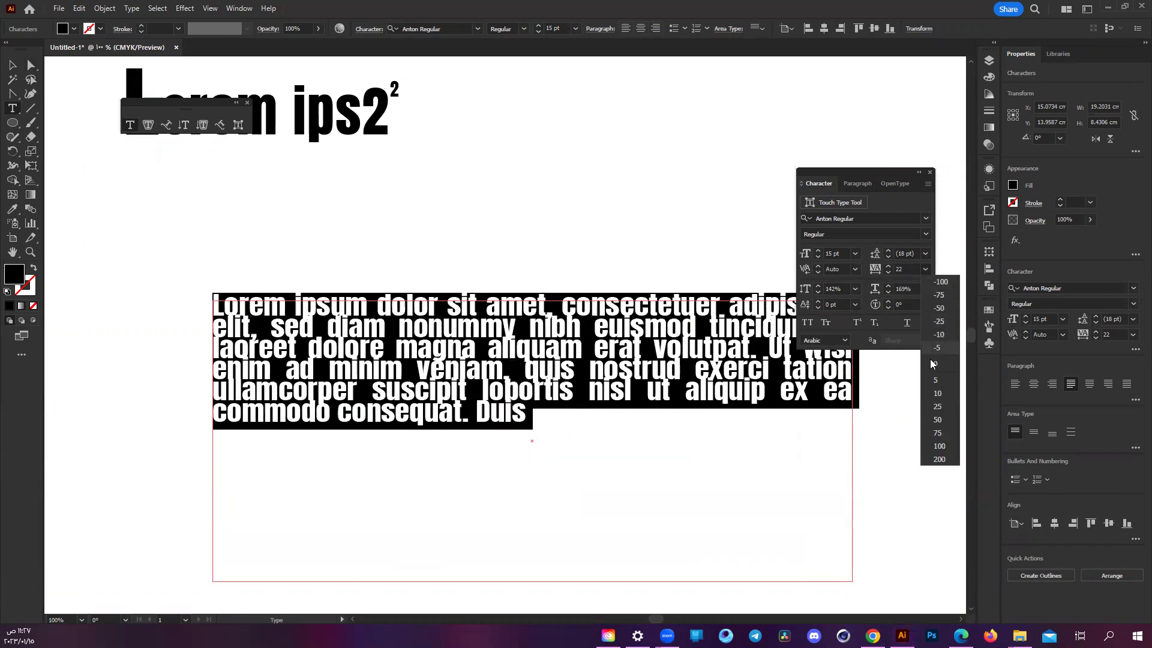
{"action": "left_click", "coordinate": [930, 360]}
{"action": "left_click", "coordinate": [925, 289]}
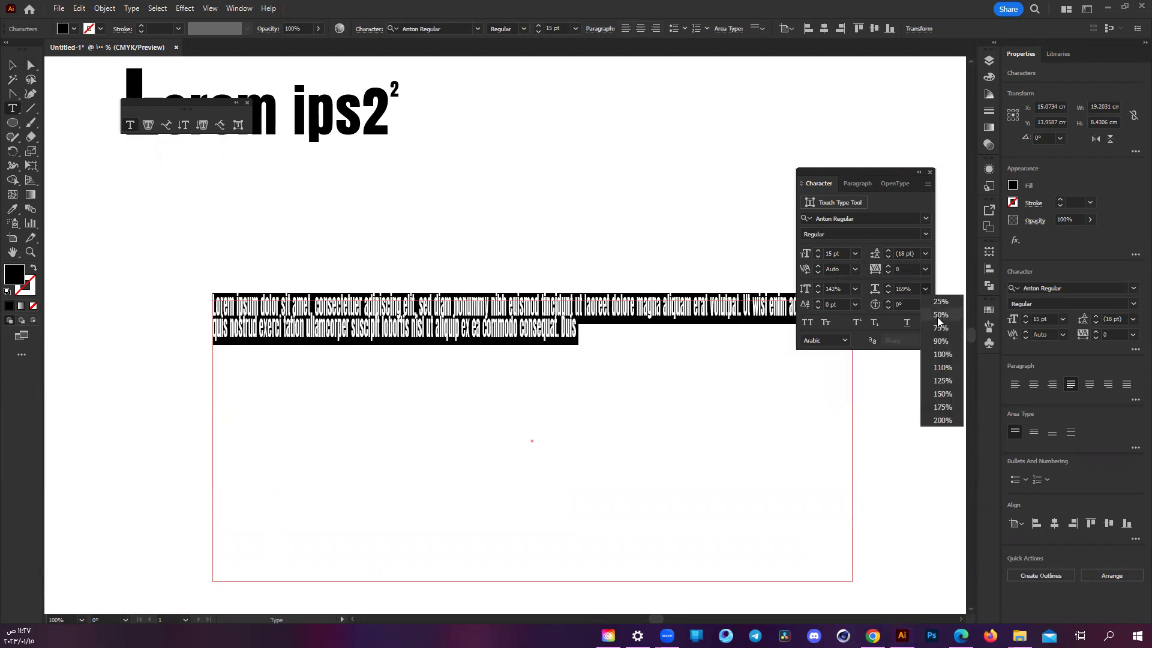
{"action": "left_click", "coordinate": [952, 356]}
{"action": "left_click", "coordinate": [855, 289]}
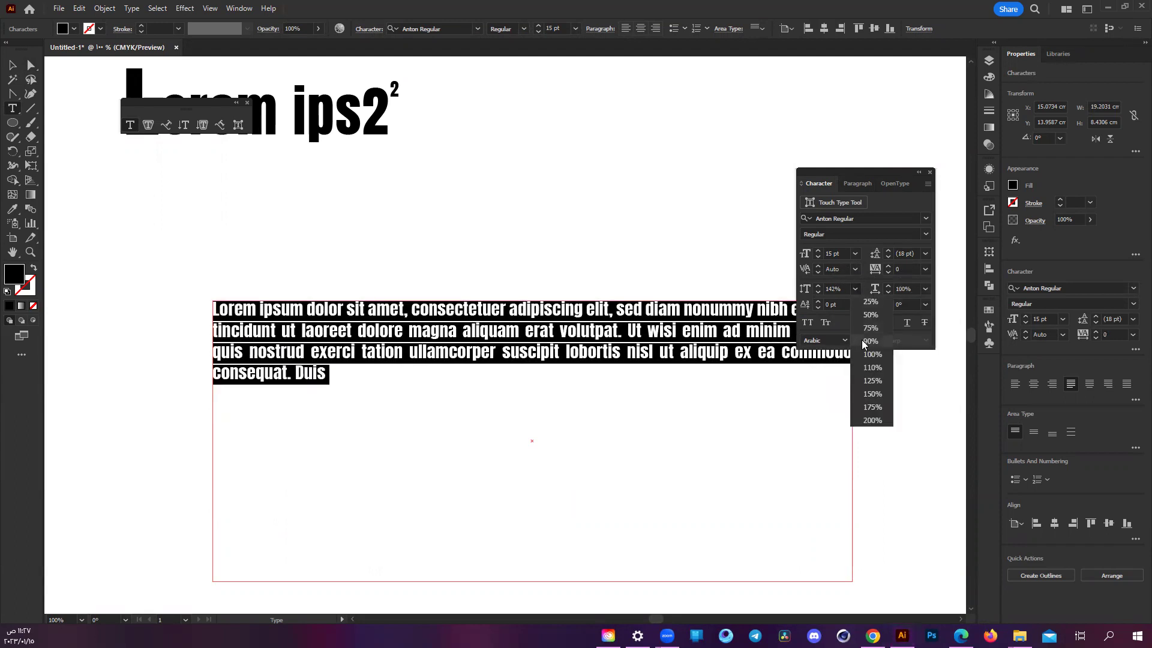
{"action": "left_click", "coordinate": [866, 354]}
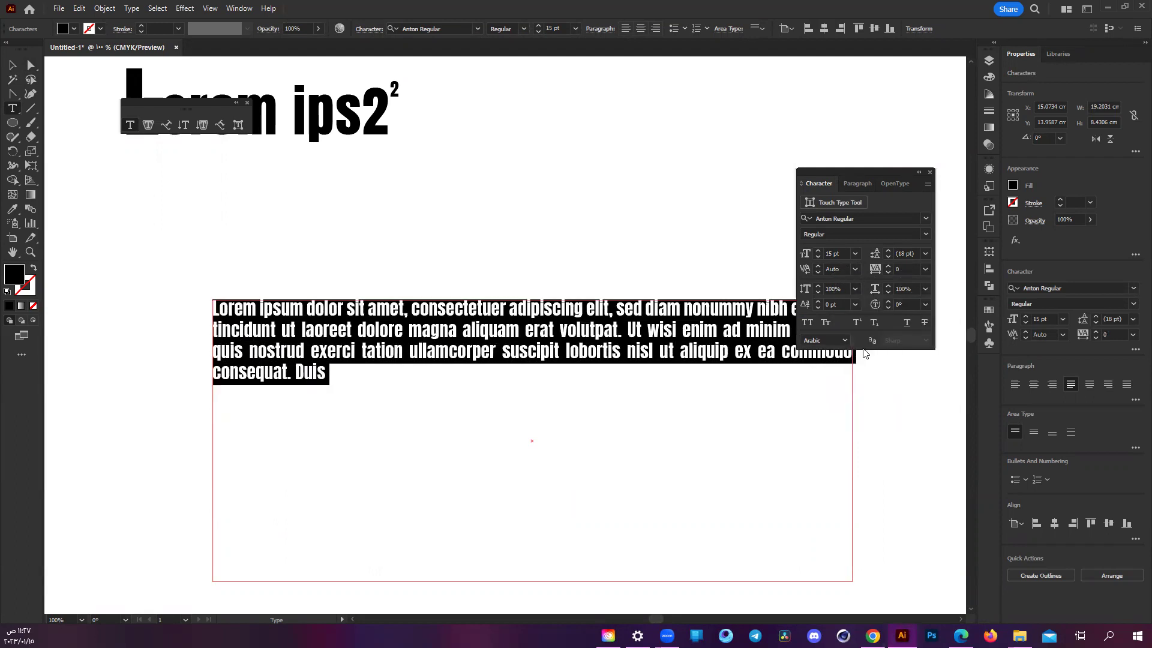
- Enlarge the paragraph font to 27 pt and move the block to the upper right
{"action": "left_click", "coordinate": [817, 251]}
{"action": "left_click", "coordinate": [818, 251]}
{"action": "left_click", "coordinate": [817, 251]}
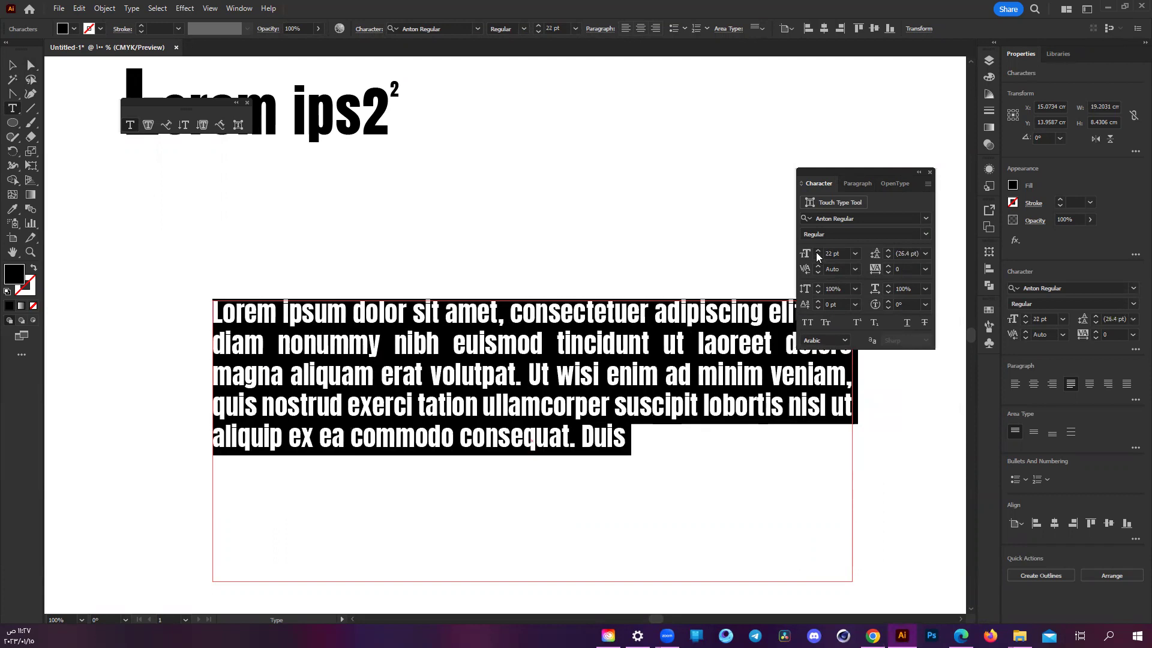
{"action": "left_click", "coordinate": [817, 251]}
{"action": "left_click", "coordinate": [817, 251]}
{"action": "scroll", "coordinate": [575, 408], "scroll_direction": "right", "scroll_amount": 1}
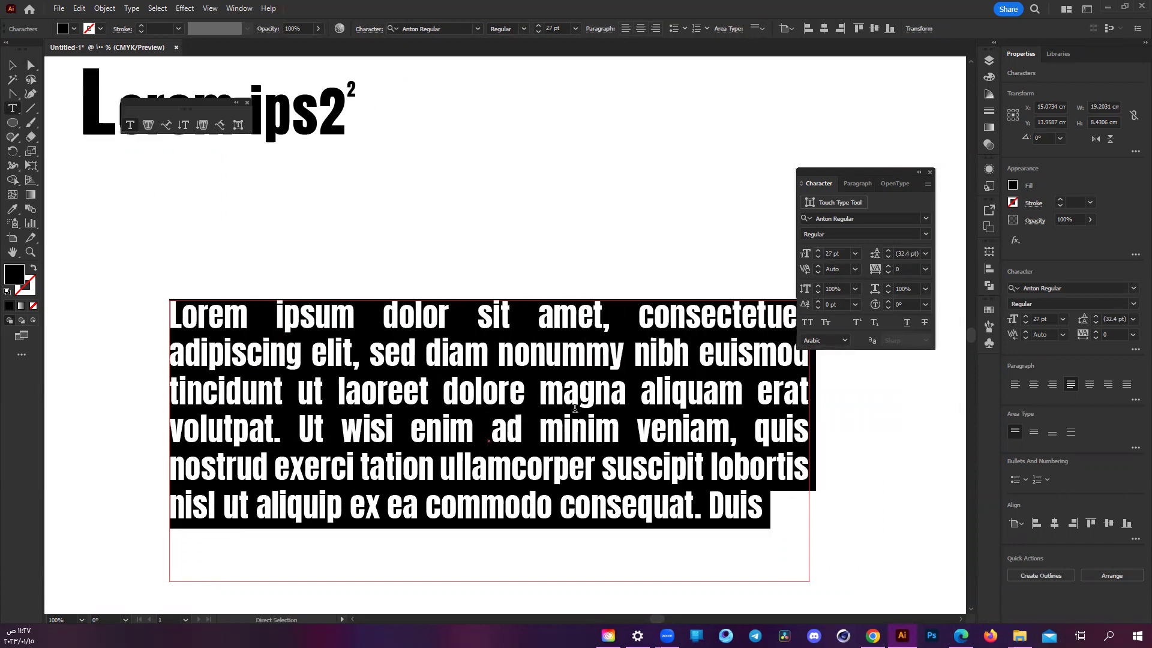
{"action": "scroll", "coordinate": [575, 408], "scroll_direction": "down", "scroll_amount": 1}
{"action": "scroll", "coordinate": [575, 408], "scroll_direction": "right", "scroll_amount": 1}
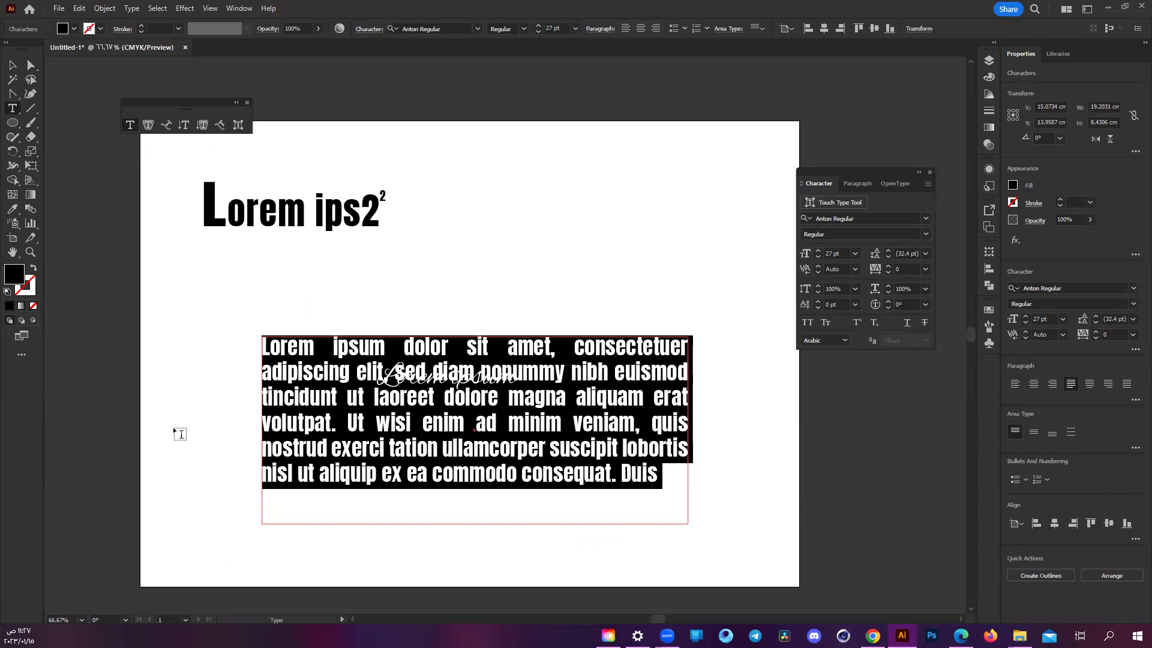
{"action": "left_click", "coordinate": [31, 65]}
{"action": "left_click_drag", "start_coordinate": [552, 484], "coordinate": [707, 324]}
- Delete the script Lorem ipsum text, recentre the paragraph and select all its text
{"action": "left_click", "coordinate": [375, 378]}
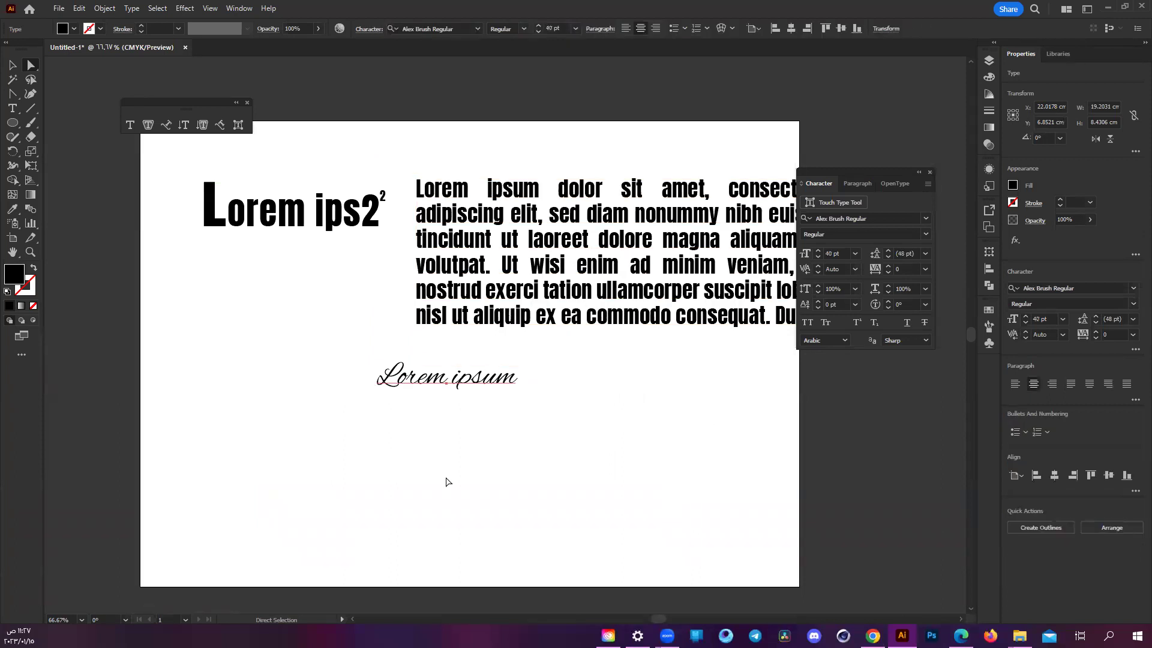
{"action": "key", "text": "Delete"}
{"action": "left_click_drag", "start_coordinate": [698, 258], "coordinate": [538, 420]}
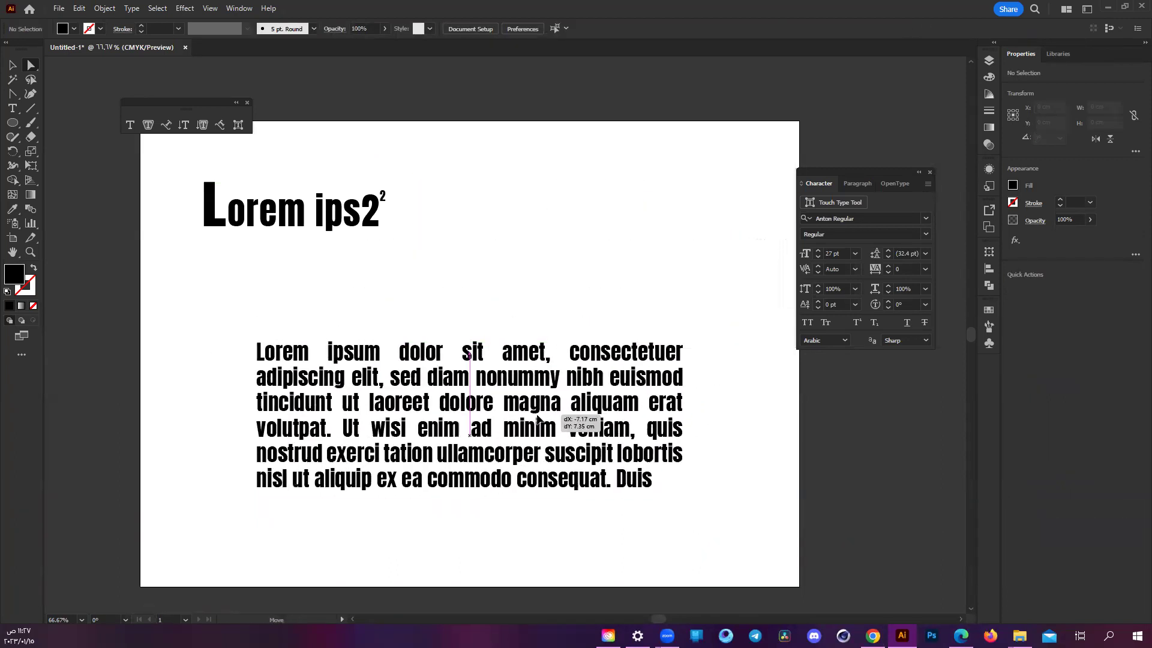
{"action": "double_click", "coordinate": [538, 420]}
{"action": "key", "text": "ctrl+a"}
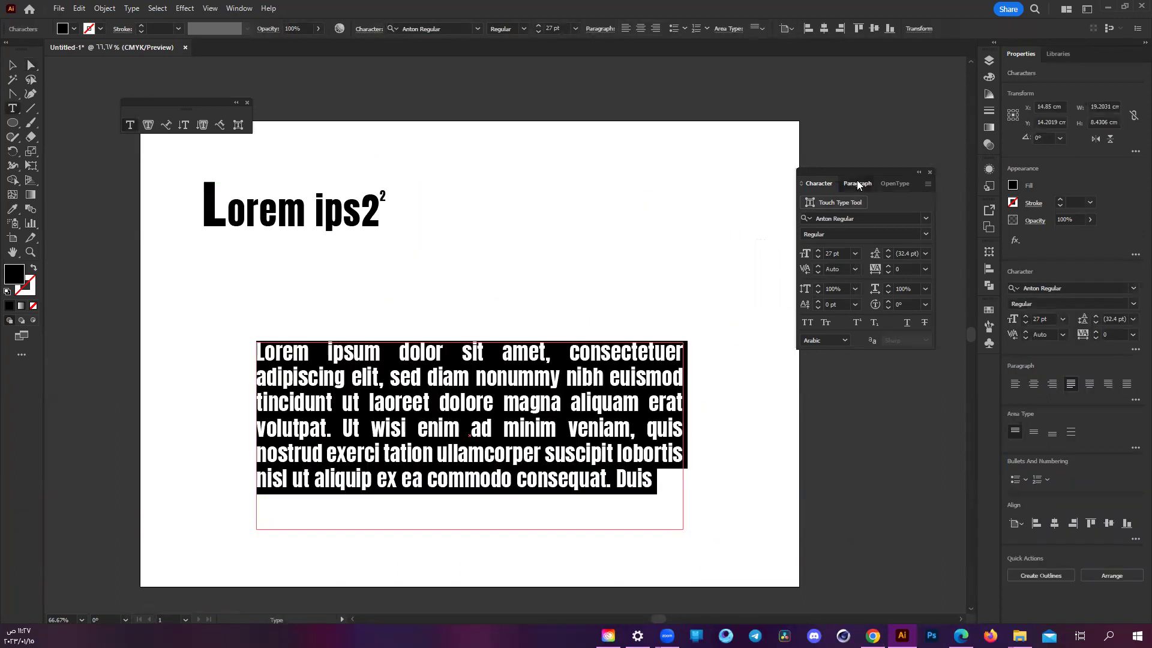
- Try the Paragraph panel's justify variants, ending with justify and the last line aligned left
{"action": "left_click", "coordinate": [856, 183]}
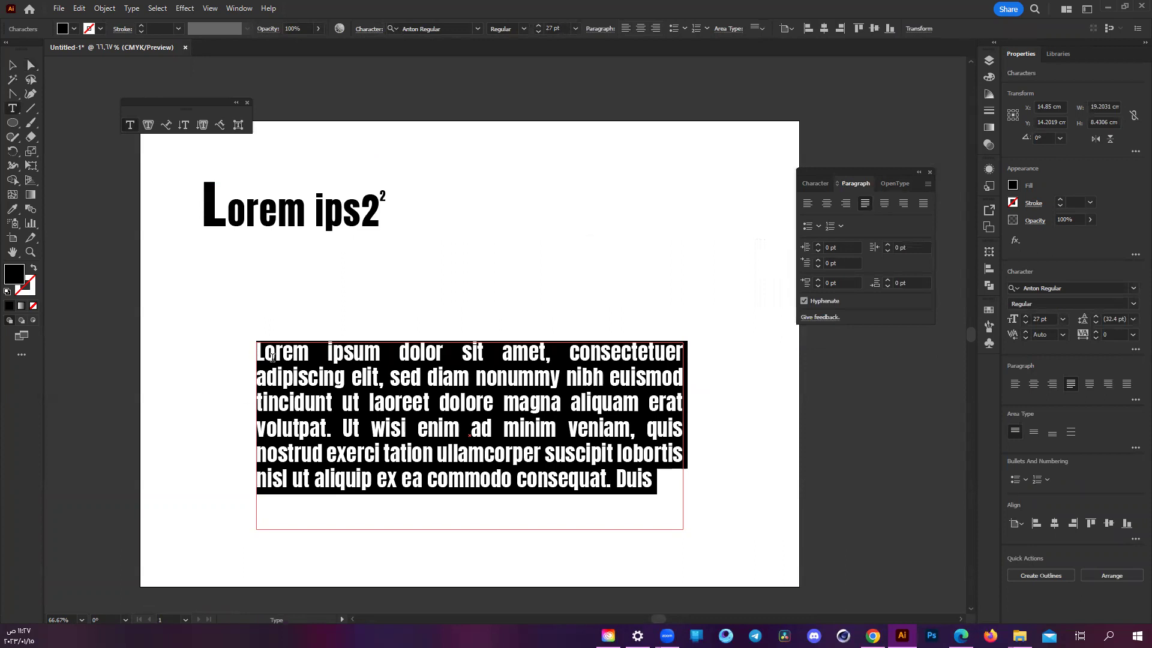
{"action": "left_click", "coordinate": [808, 204]}
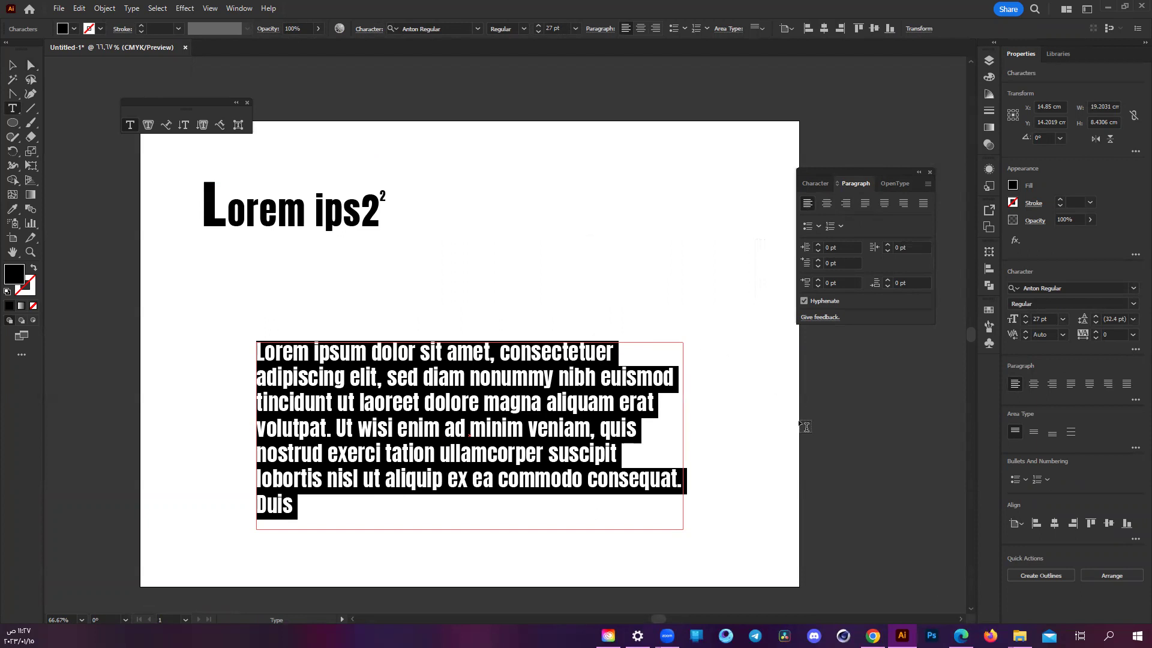
{"action": "left_click", "coordinate": [864, 203]}
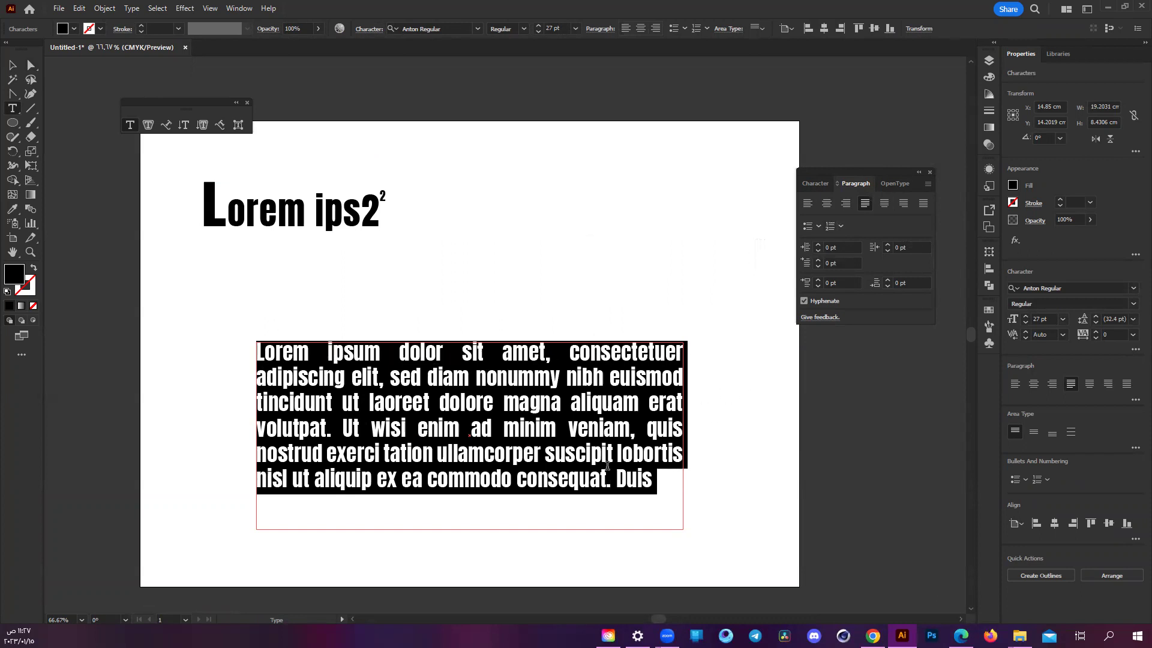
{"action": "left_click", "coordinate": [884, 203]}
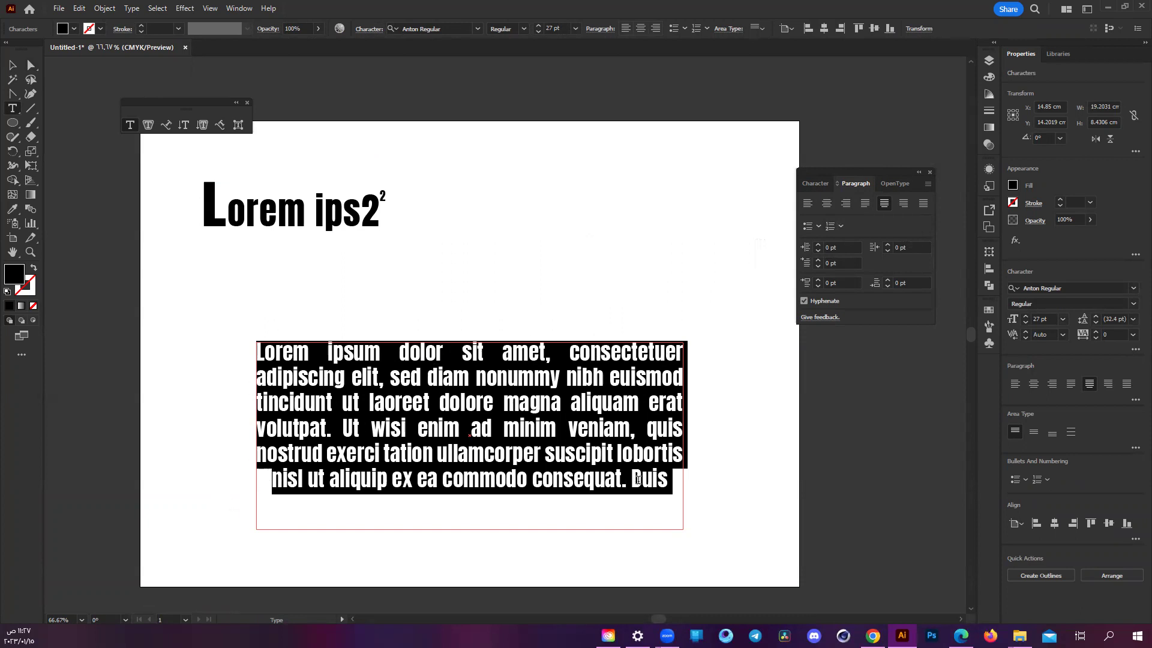
{"action": "left_click", "coordinate": [904, 204]}
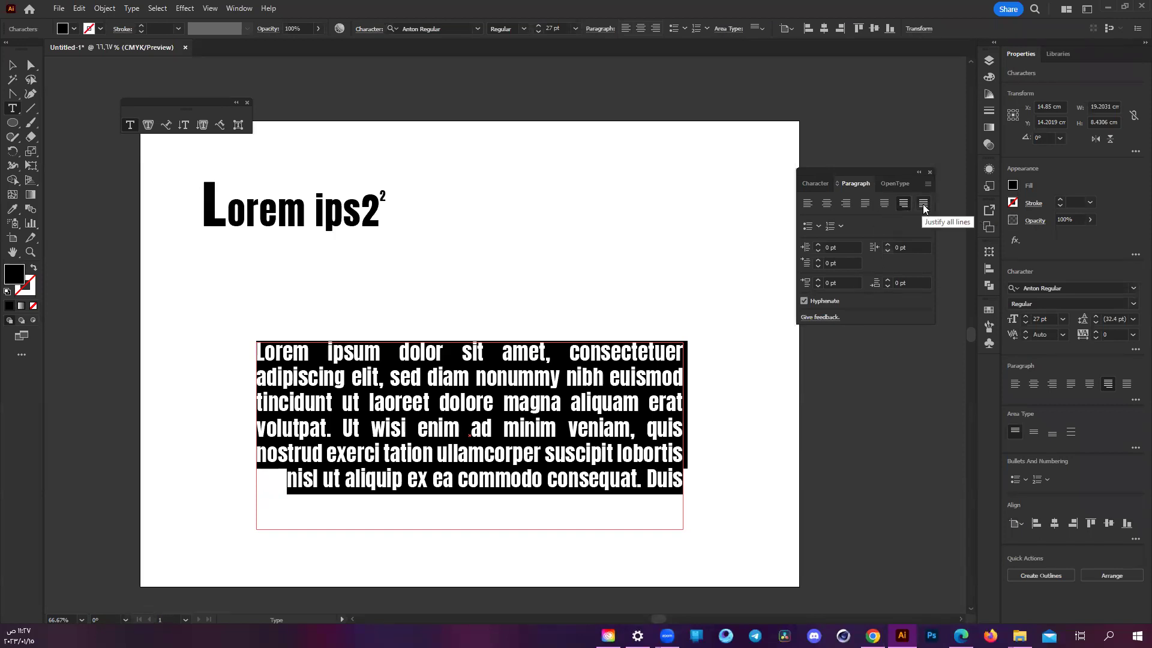
{"action": "left_click", "coordinate": [923, 203]}
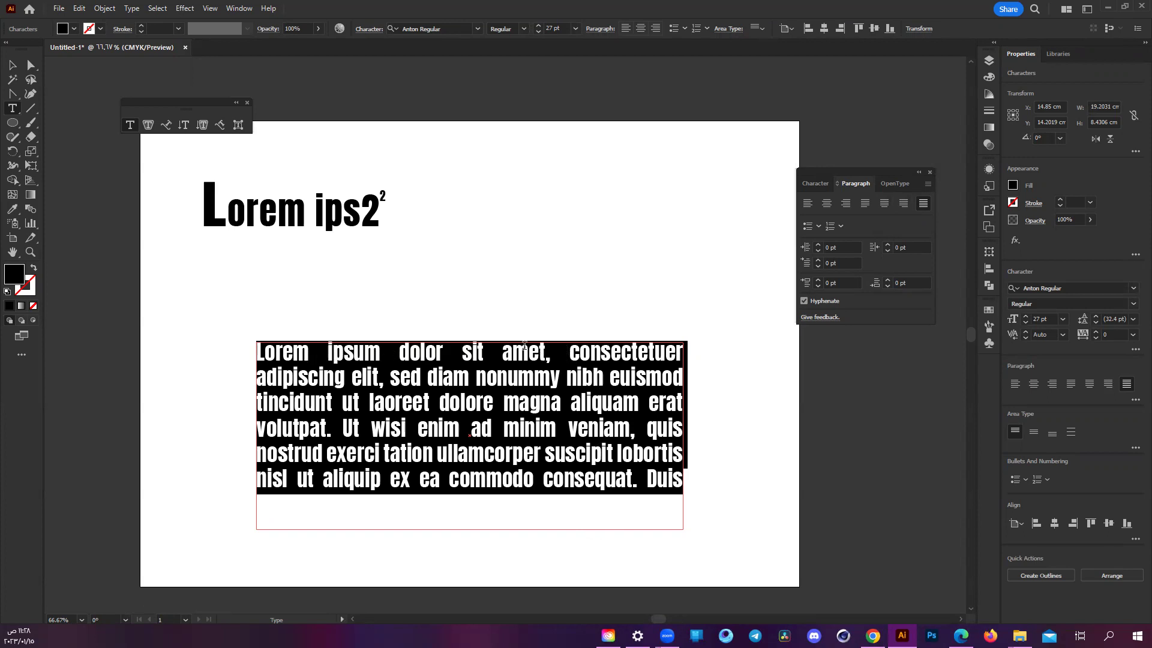
{"action": "left_click", "coordinate": [884, 204]}
{"action": "key", "text": "ctrl+shift+j"}
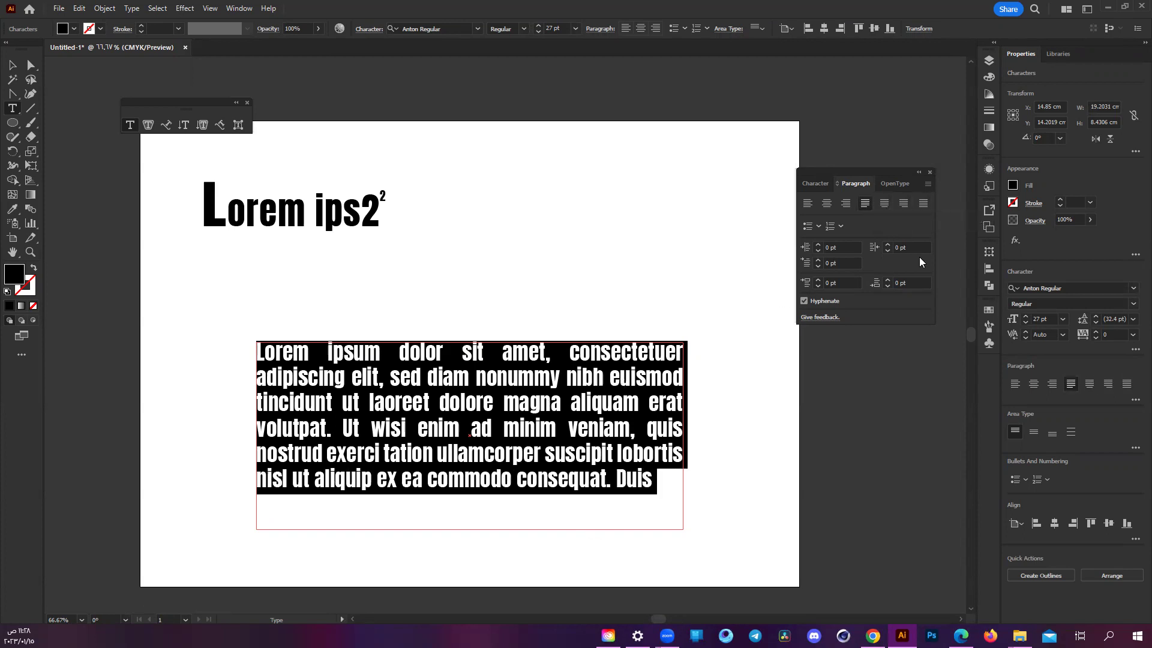
{"action": "left_click", "coordinate": [818, 227]}
{"action": "left_click", "coordinate": [758, 247]}
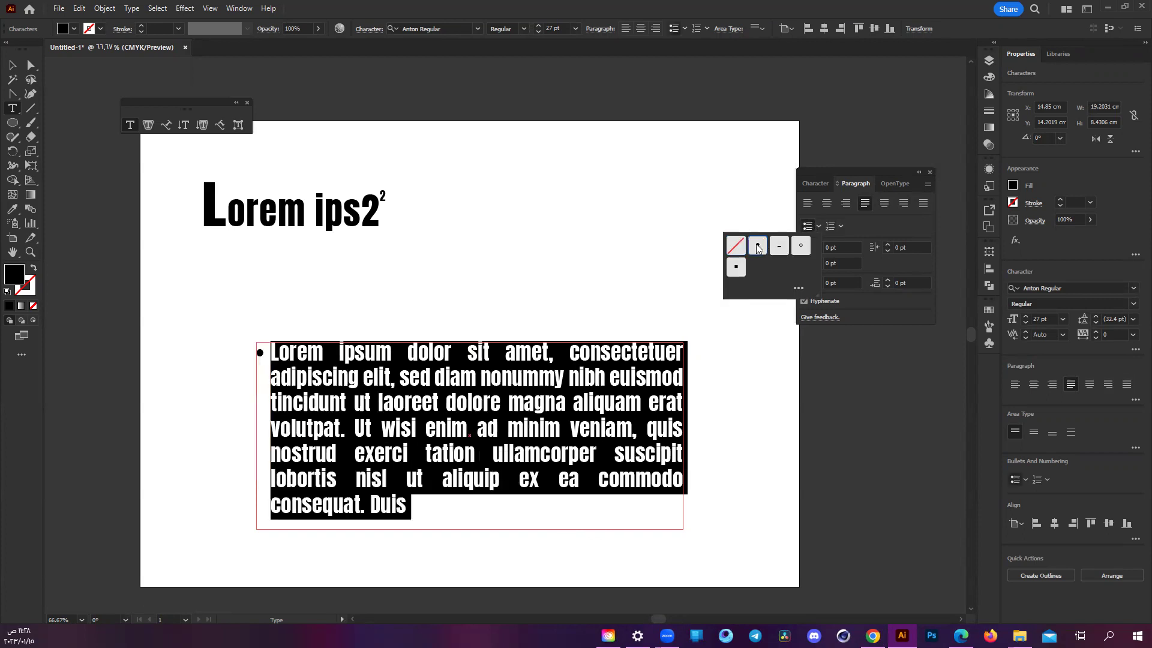
{"action": "left_click", "coordinate": [780, 247]}
{"action": "left_click", "coordinate": [737, 246]}
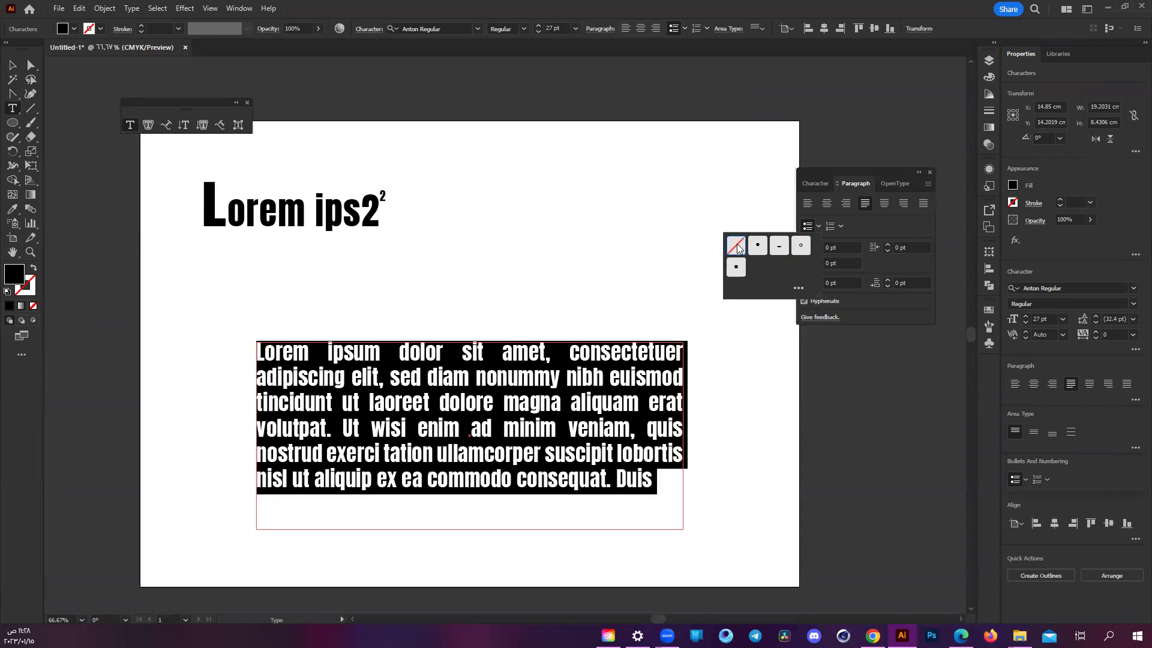
{"action": "left_click", "coordinate": [831, 226]}
{"action": "left_click", "coordinate": [831, 226]}
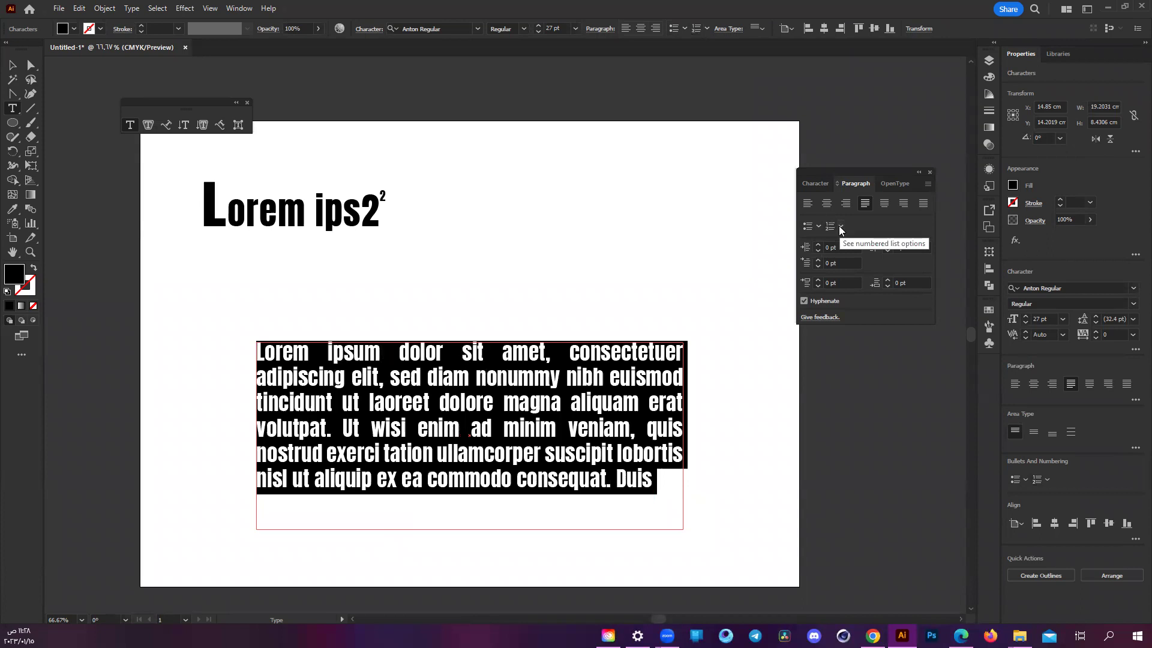
{"action": "left_click", "coordinate": [781, 250]}
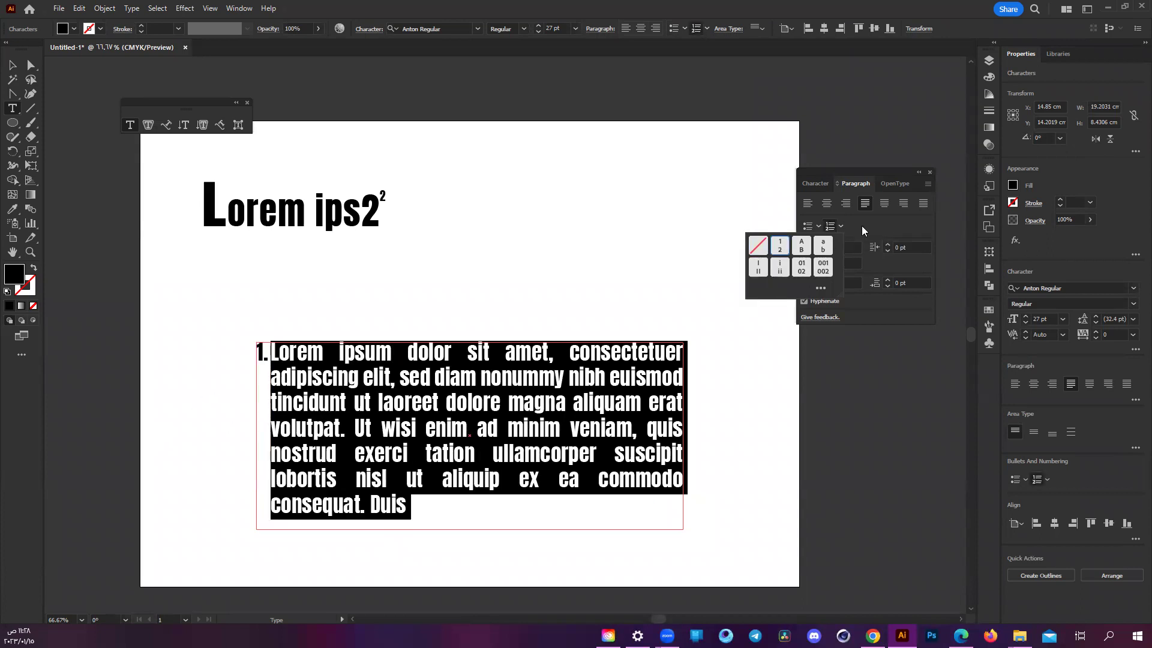
{"action": "left_click", "coordinate": [803, 247]}
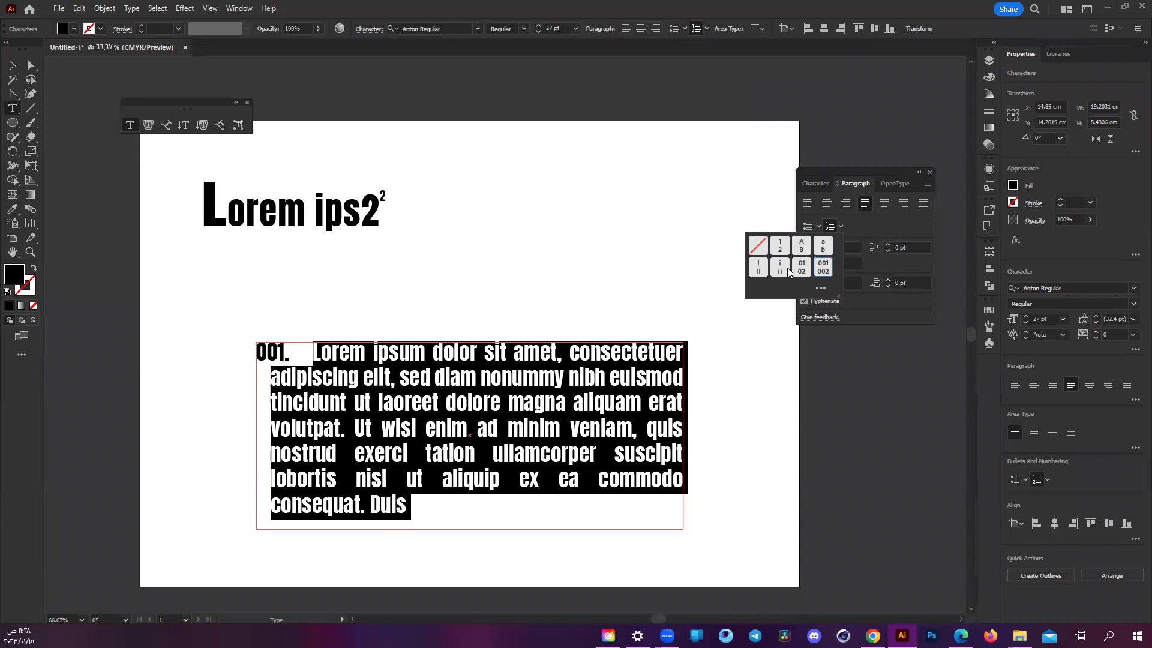
{"action": "left_click", "coordinate": [822, 268]}
{"action": "left_click", "coordinate": [753, 273]}
{"action": "left_click", "coordinate": [758, 246]}
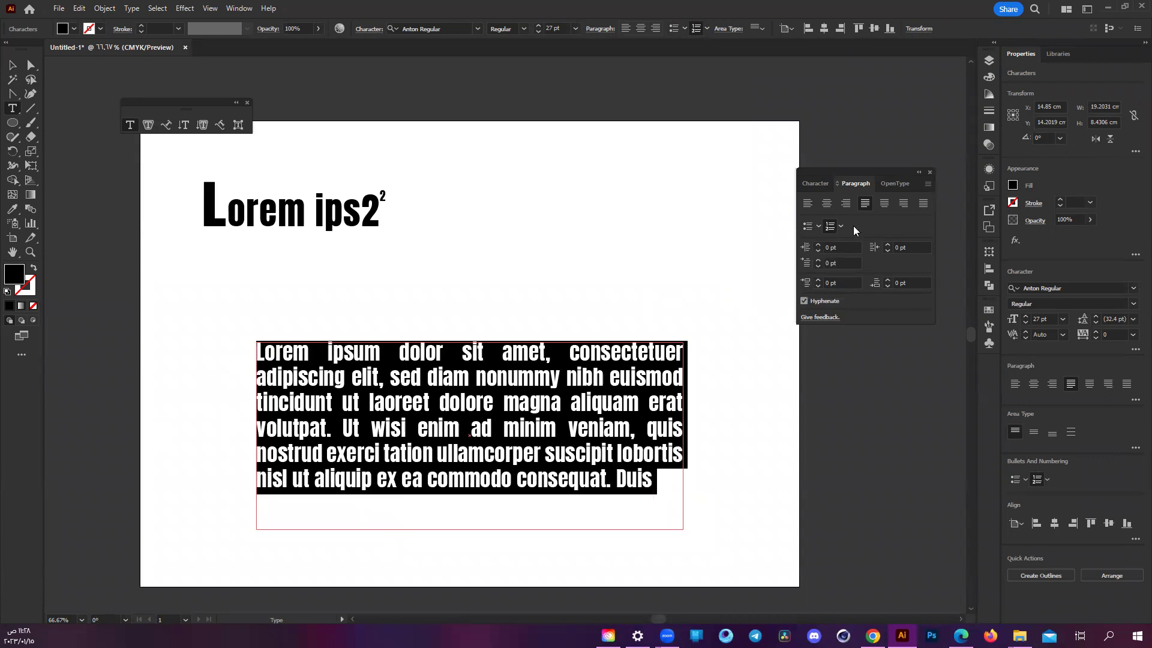
{"action": "left_click", "coordinate": [820, 248]}
{"action": "left_click", "coordinate": [820, 247]}
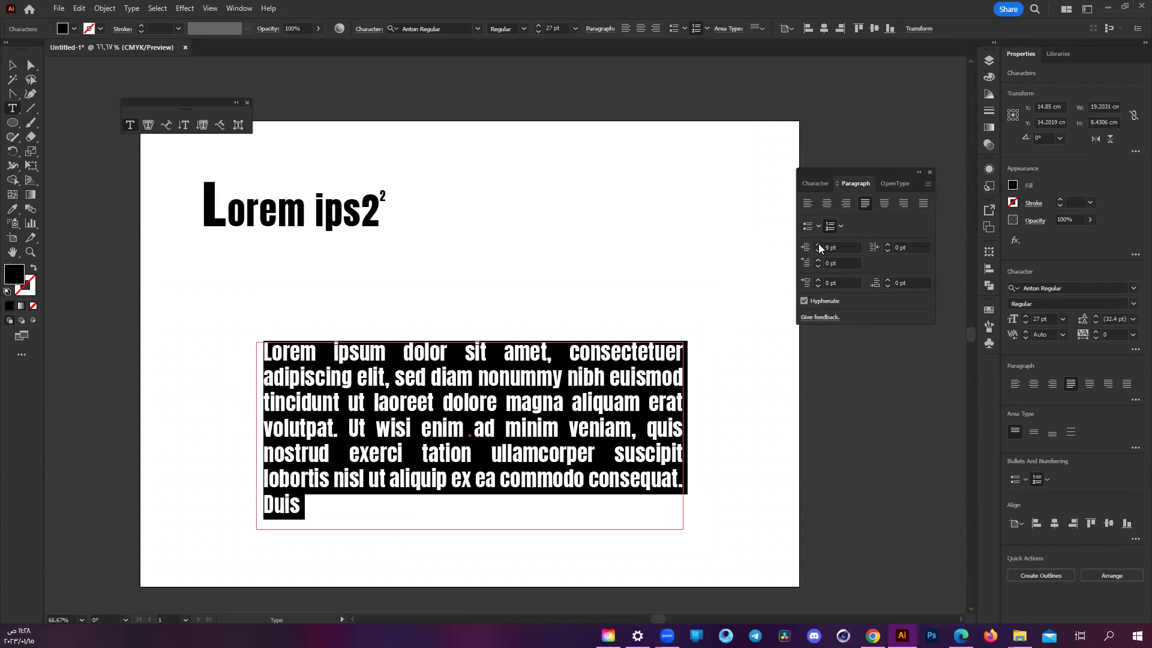
{"action": "left_click", "coordinate": [820, 248]}
{"action": "left_click", "coordinate": [819, 247]}
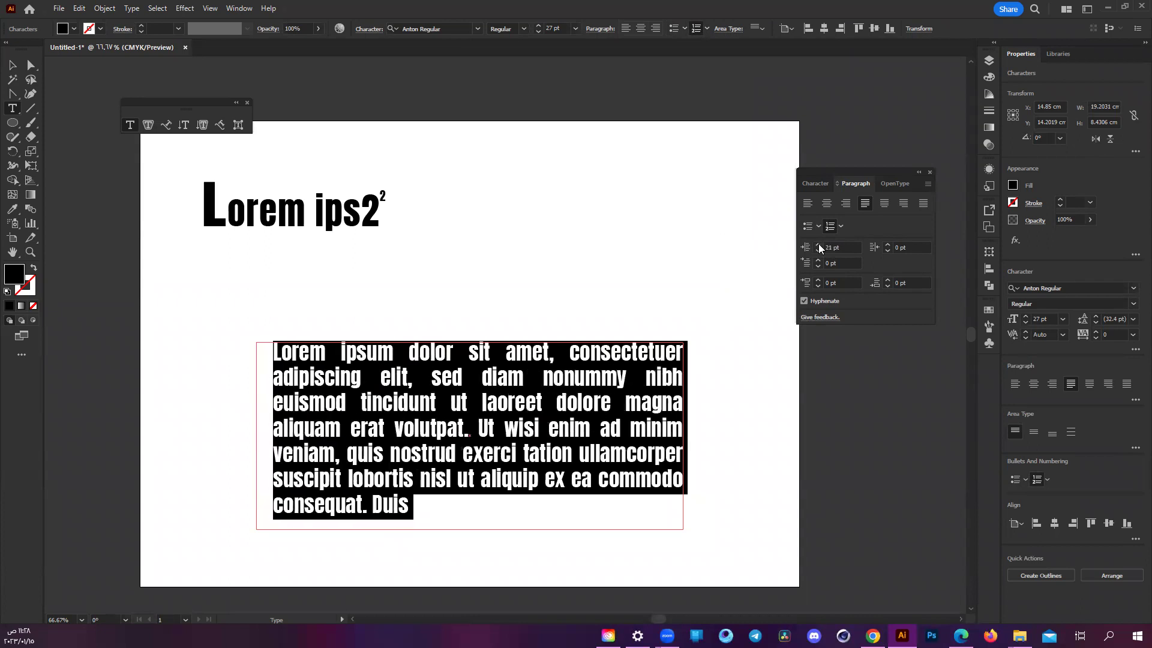
{"action": "double_click", "coordinate": [836, 246]}
{"action": "type", "text": "0"}
{"action": "key", "text": "Return"}
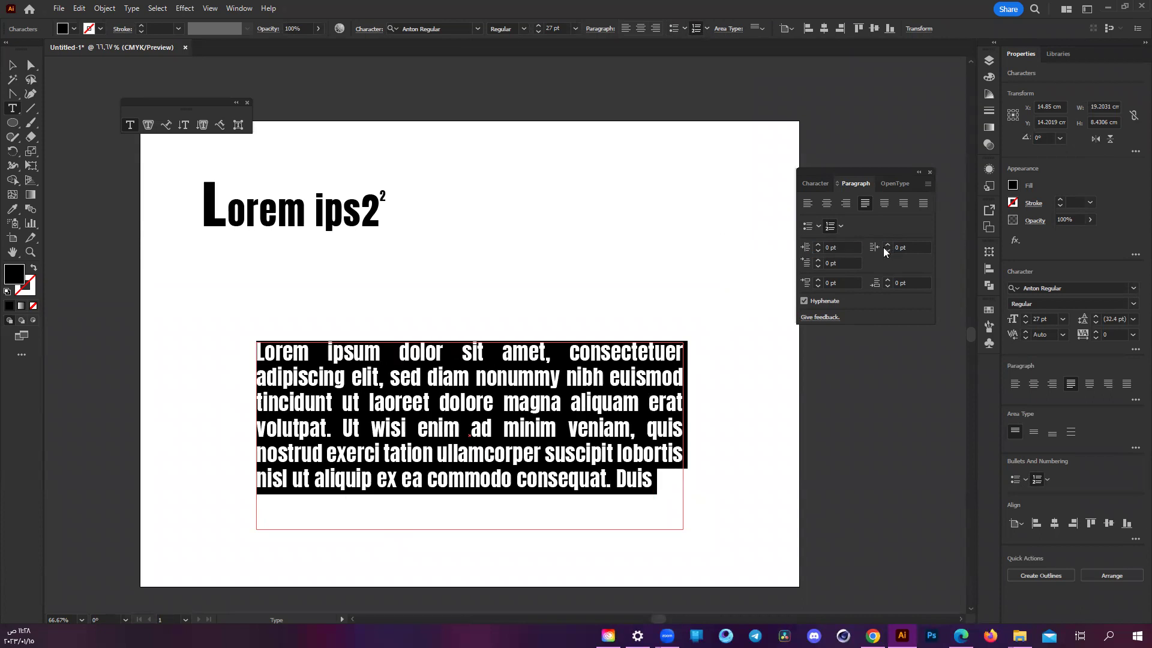
{"action": "left_click", "coordinate": [888, 245]}
{"action": "left_click", "coordinate": [887, 246]}
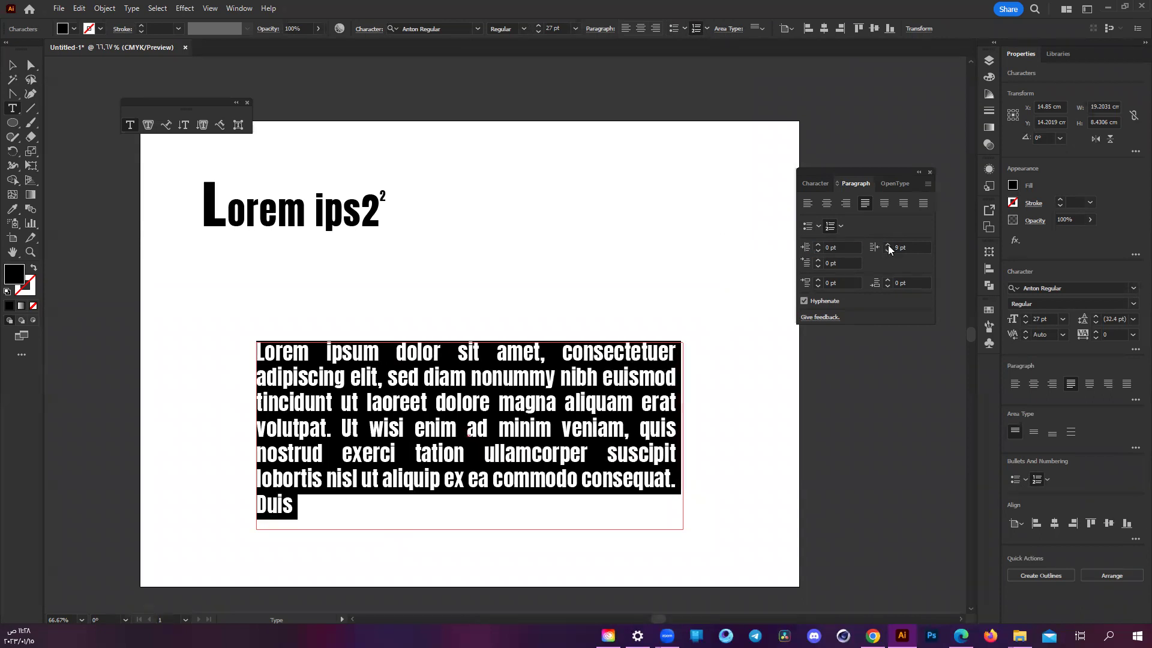
{"action": "left_click", "coordinate": [888, 246]}
{"action": "left_click", "coordinate": [888, 245]}
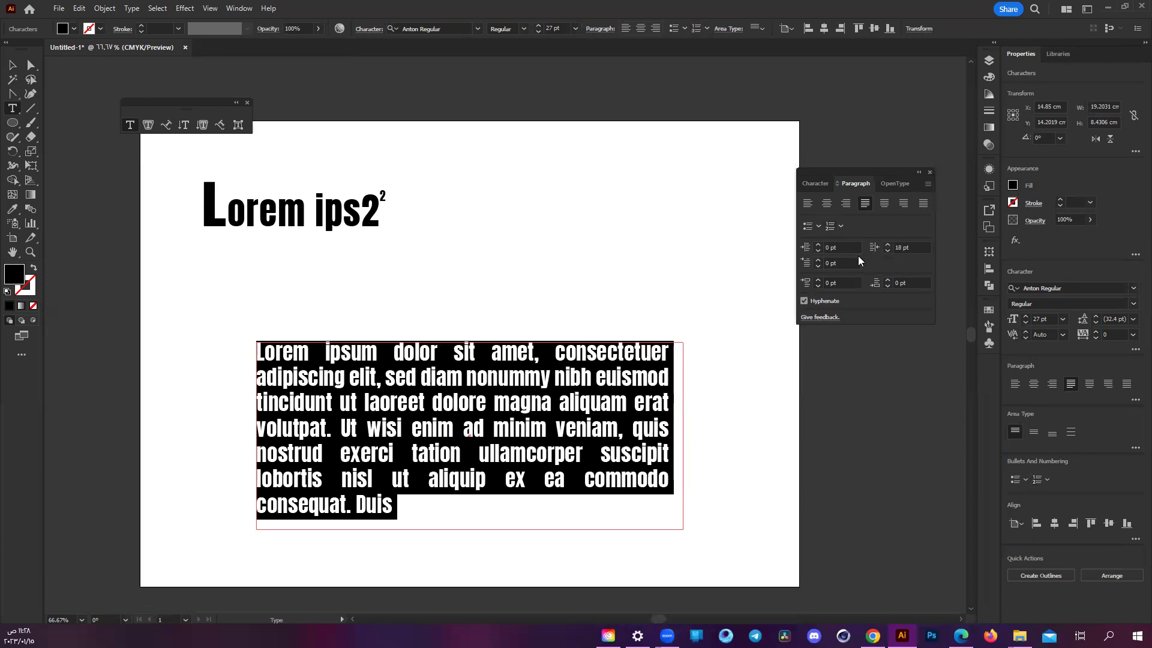
{"action": "double_click", "coordinate": [899, 248]}
{"action": "type", "text": "0"}
{"action": "key", "text": "Return"}
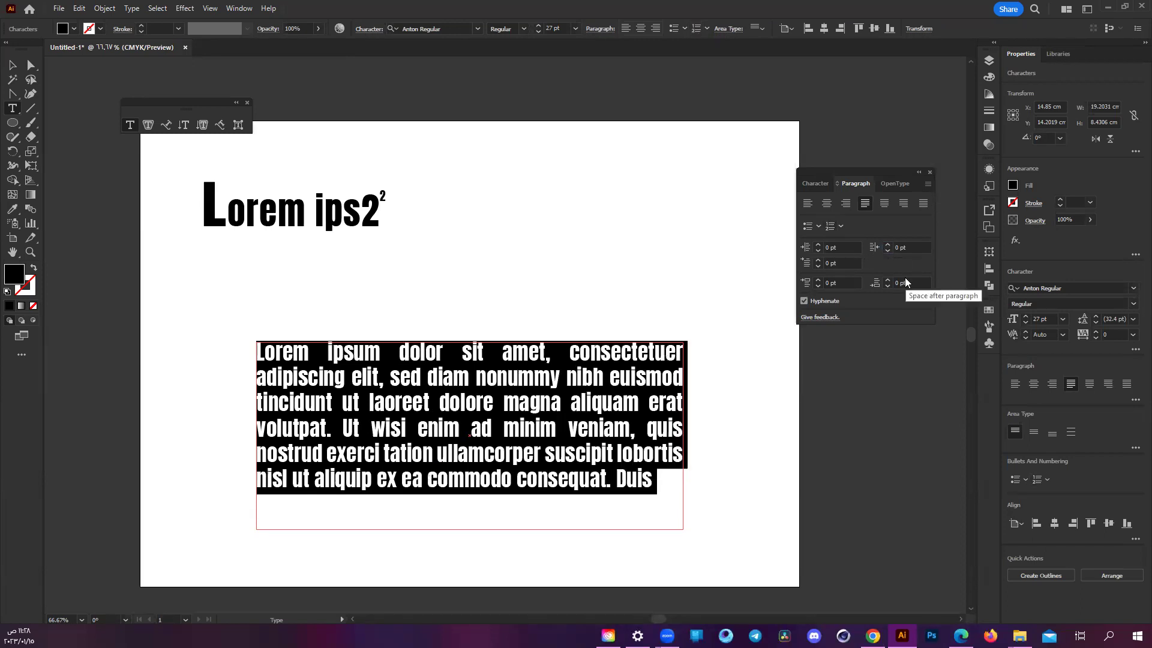
{"action": "left_click", "coordinate": [825, 263]}
{"action": "left_click", "coordinate": [818, 261]}
{"action": "left_click", "coordinate": [817, 261]}
{"action": "left_click", "coordinate": [818, 260]}
{"action": "left_click", "coordinate": [817, 261]}
{"action": "left_click", "coordinate": [817, 261]}
{"action": "left_click", "coordinate": [817, 260]}
{"action": "left_click", "coordinate": [818, 260]}
{"action": "left_click", "coordinate": [818, 260]}
{"action": "double_click", "coordinate": [831, 263]}
{"action": "type", "text": "0"}
{"action": "key", "text": "Return"}
{"action": "left_click", "coordinate": [817, 279]}
{"action": "left_click", "coordinate": [817, 280]}
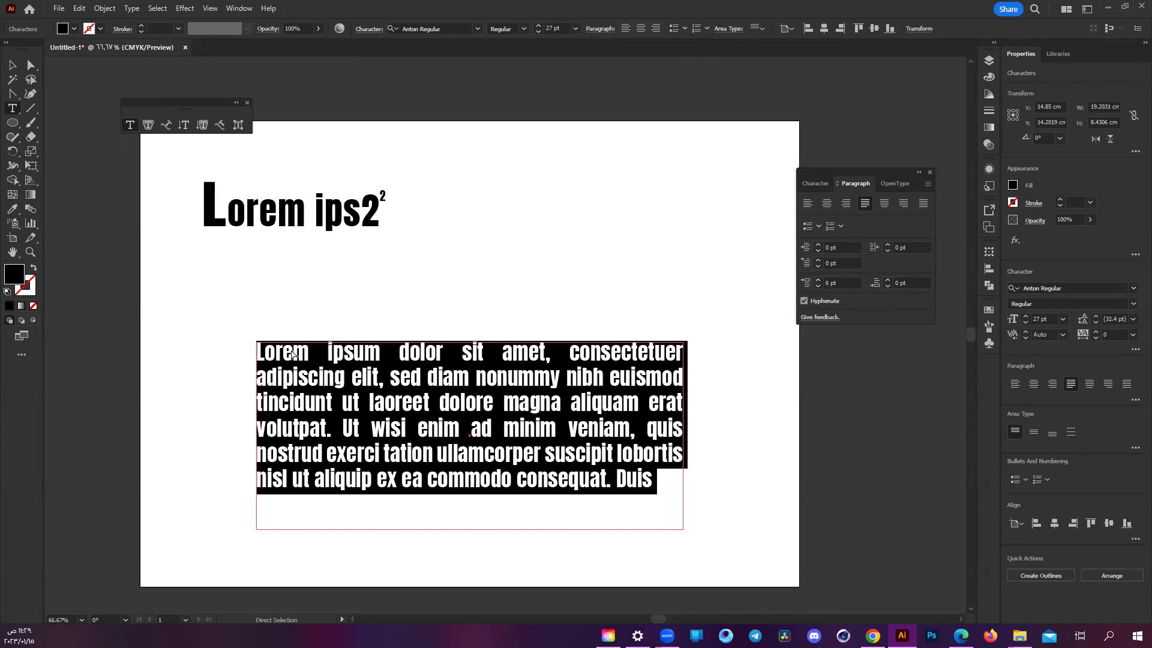
{"action": "left_click", "coordinate": [483, 354]}
{"action": "key", "text": "ctrl+z"}
{"action": "left_click_drag", "start_coordinate": [258, 352], "coordinate": [687, 354]}
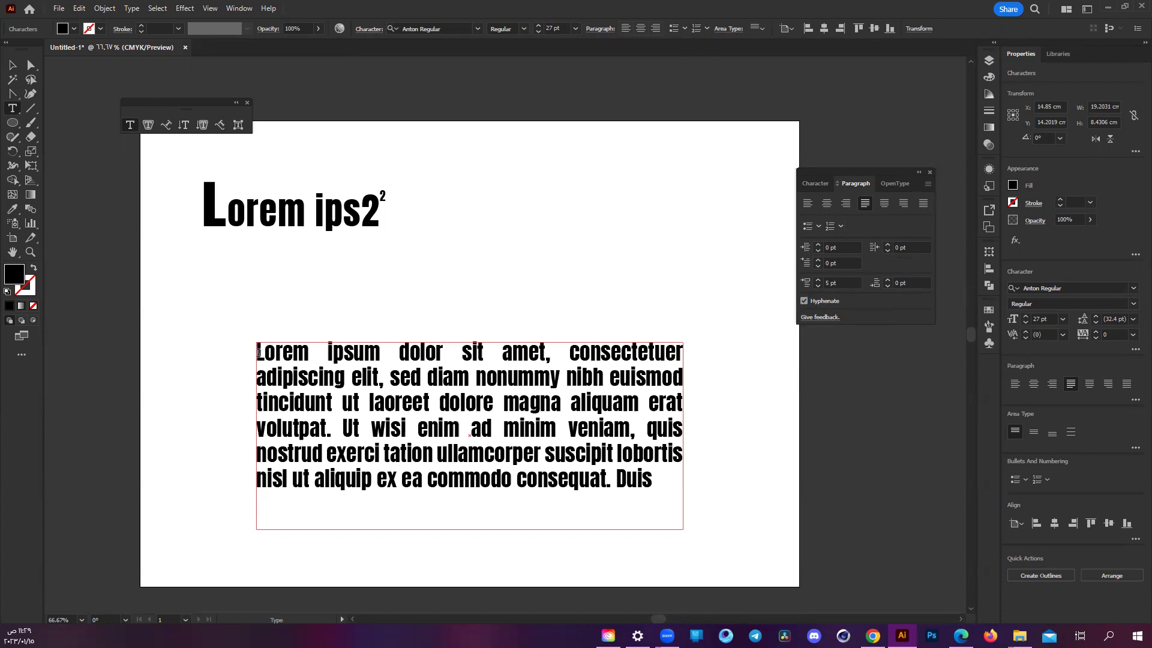
{"action": "left_click", "coordinate": [818, 280]}
{"action": "left_click", "coordinate": [818, 280]}
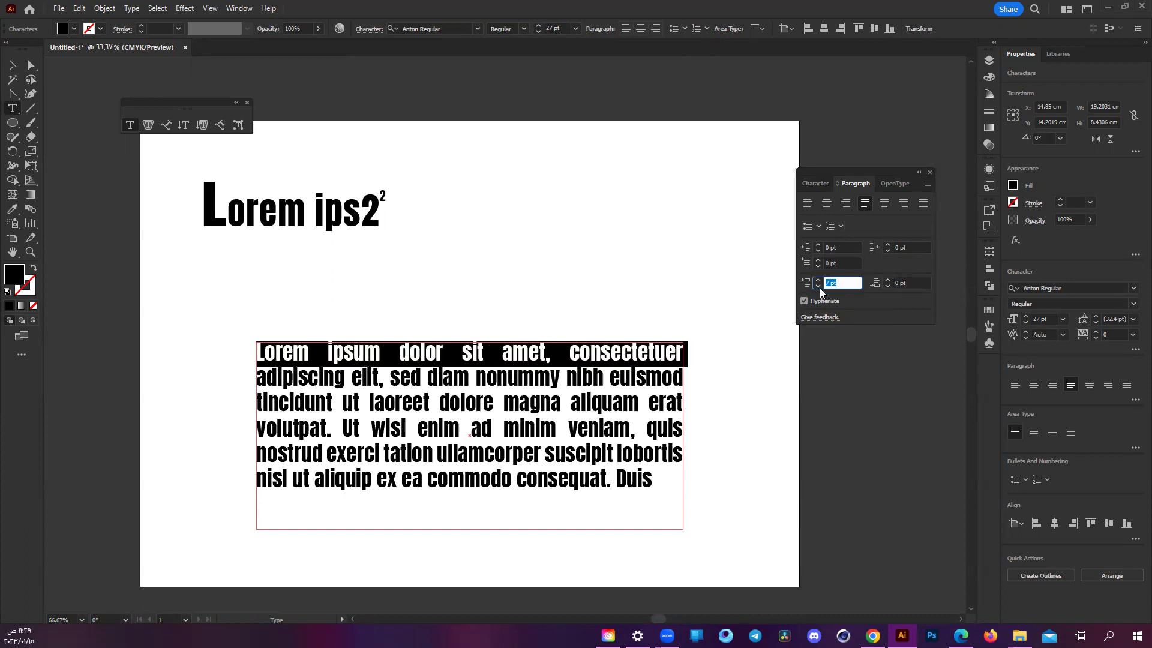
{"action": "type", "text": "0"}
{"action": "key", "text": "Return"}
- Exit text editing, deselect the text frame and scroll around the artboard
{"action": "left_click", "coordinate": [31, 65]}
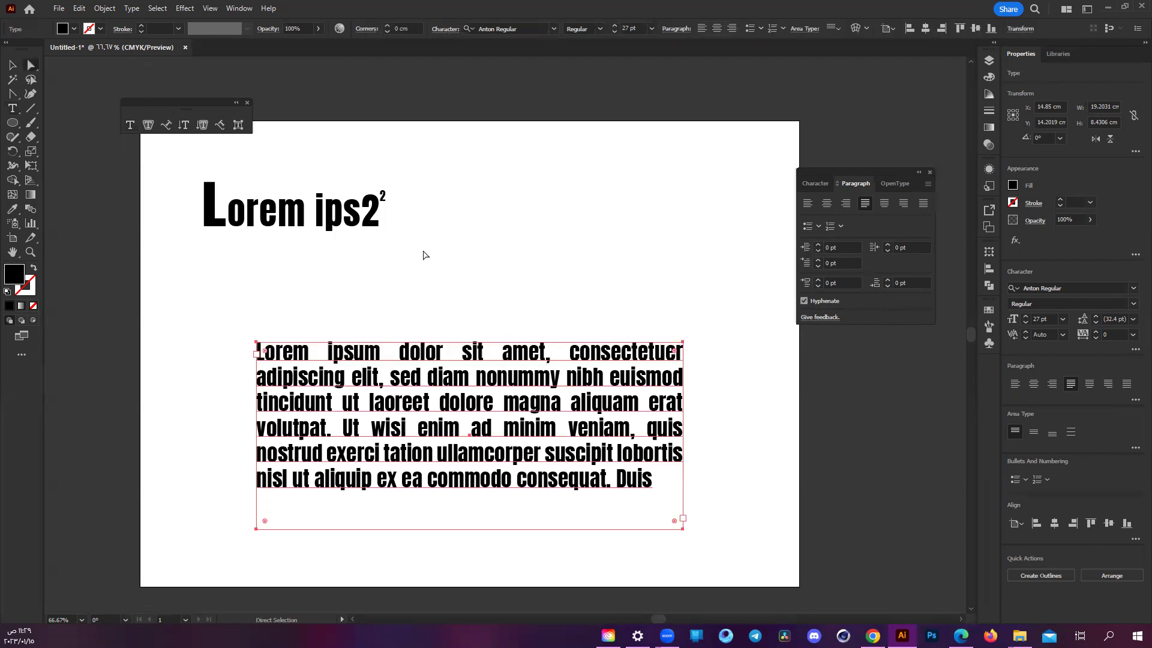
{"action": "scroll", "coordinate": [423, 255], "scroll_direction": "down", "scroll_amount": 2}
{"action": "scroll", "coordinate": [414, 276], "scroll_direction": "up", "scroll_amount": 1}
{"action": "left_click", "coordinate": [506, 247]}
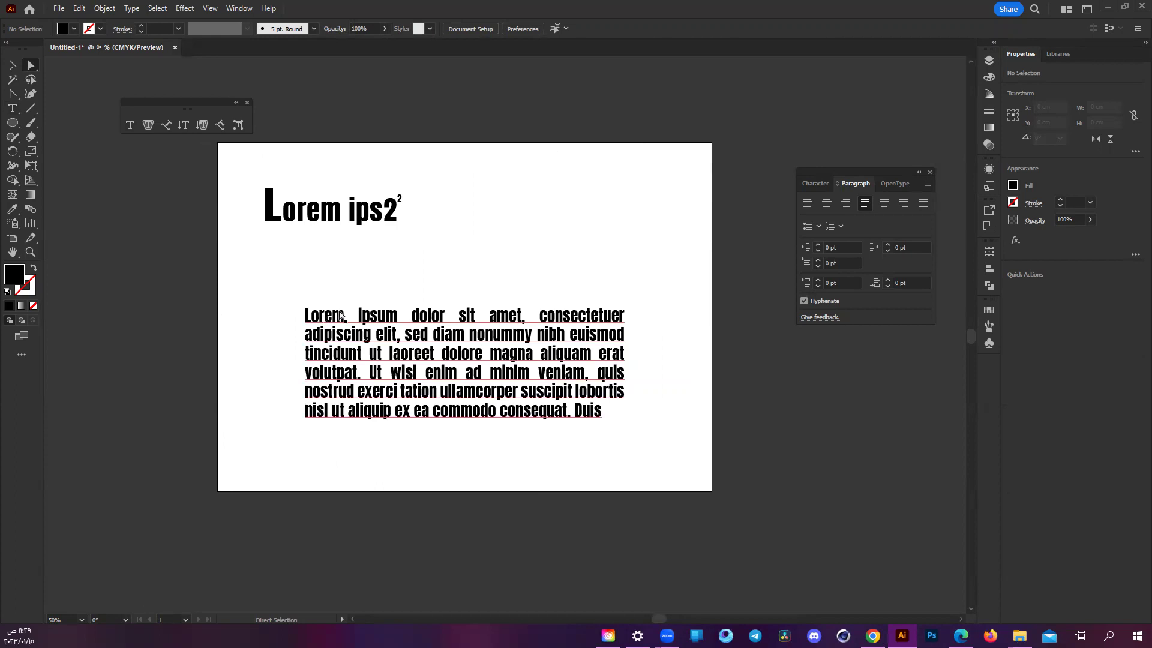
{"action": "scroll", "coordinate": [413, 374], "scroll_direction": "up", "scroll_amount": 3}
{"action": "scroll", "coordinate": [413, 374], "scroll_direction": "down", "scroll_amount": 3}
{"action": "scroll", "coordinate": [413, 374], "scroll_direction": "down", "scroll_amount": 1}
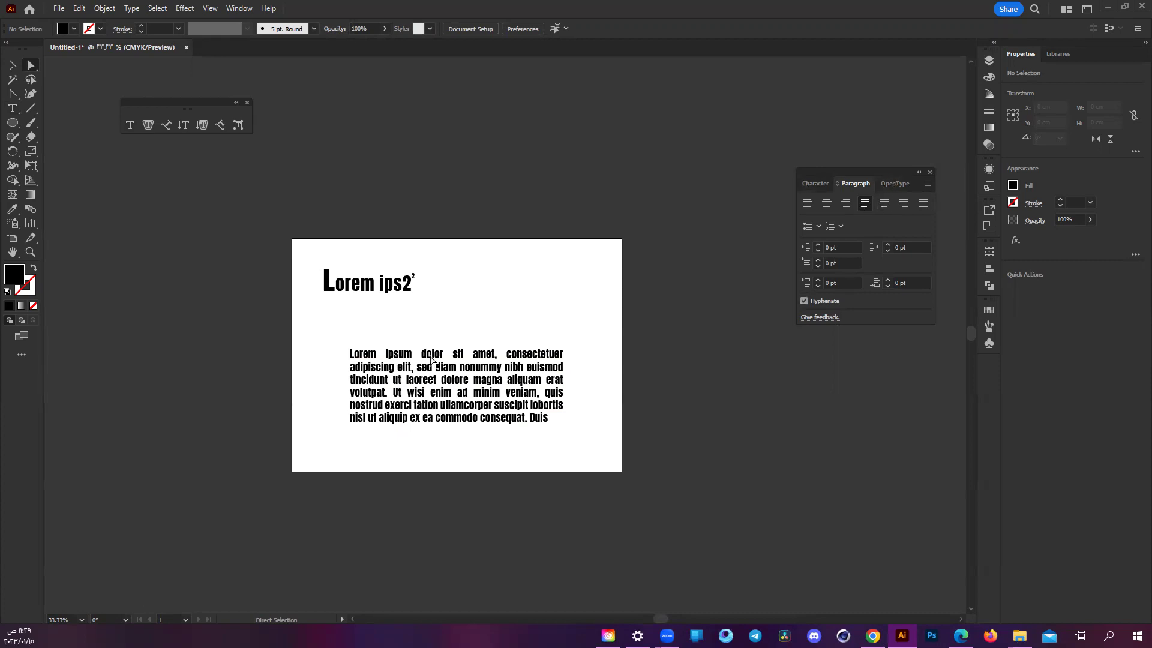
{"action": "scroll", "coordinate": [417, 376], "scroll_direction": "up", "scroll_amount": 2}
{"action": "scroll", "coordinate": [524, 378], "scroll_direction": "right", "scroll_amount": 1}
{"action": "scroll", "coordinate": [503, 382], "scroll_direction": "down", "scroll_amount": 1}
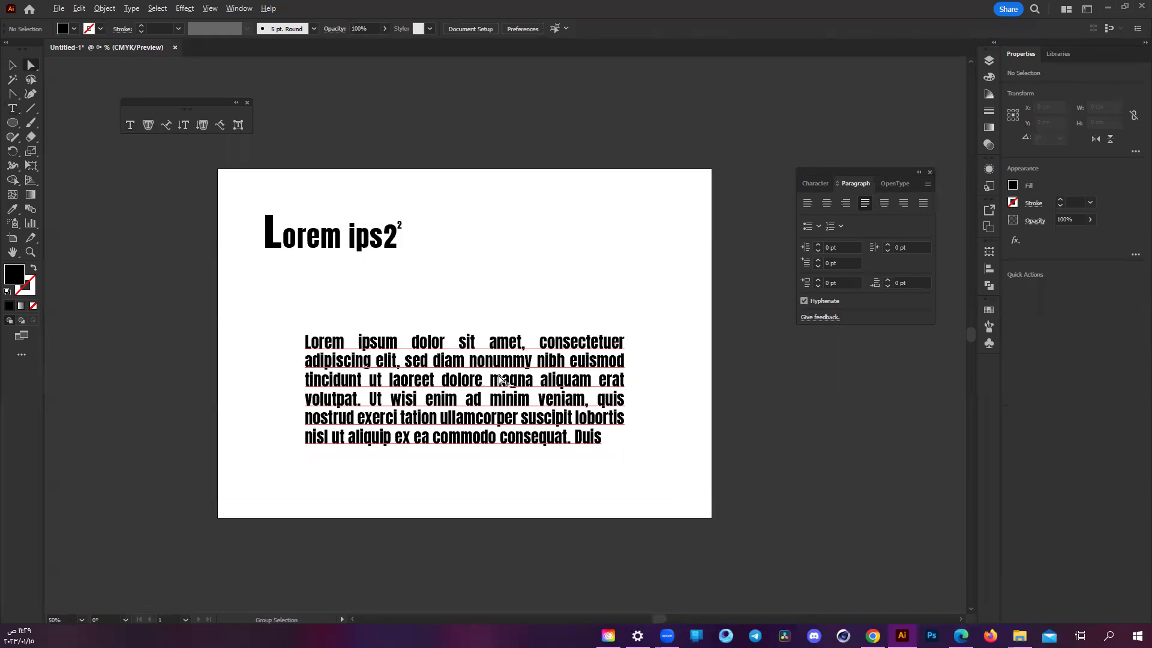
- Delete the Anton paragraph and the 'Lorem ips2²' heading, leaving the artboard blank
{"action": "left_click", "coordinate": [455, 356]}
{"action": "key", "text": "Delete"}
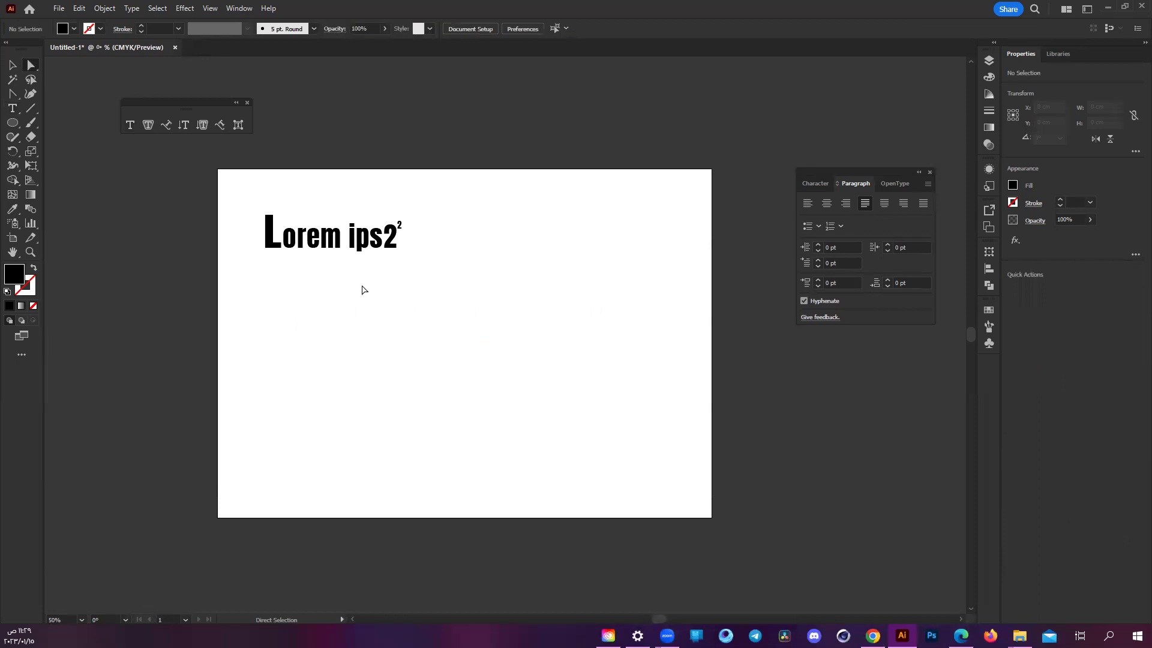
{"action": "key", "text": "Delete"}
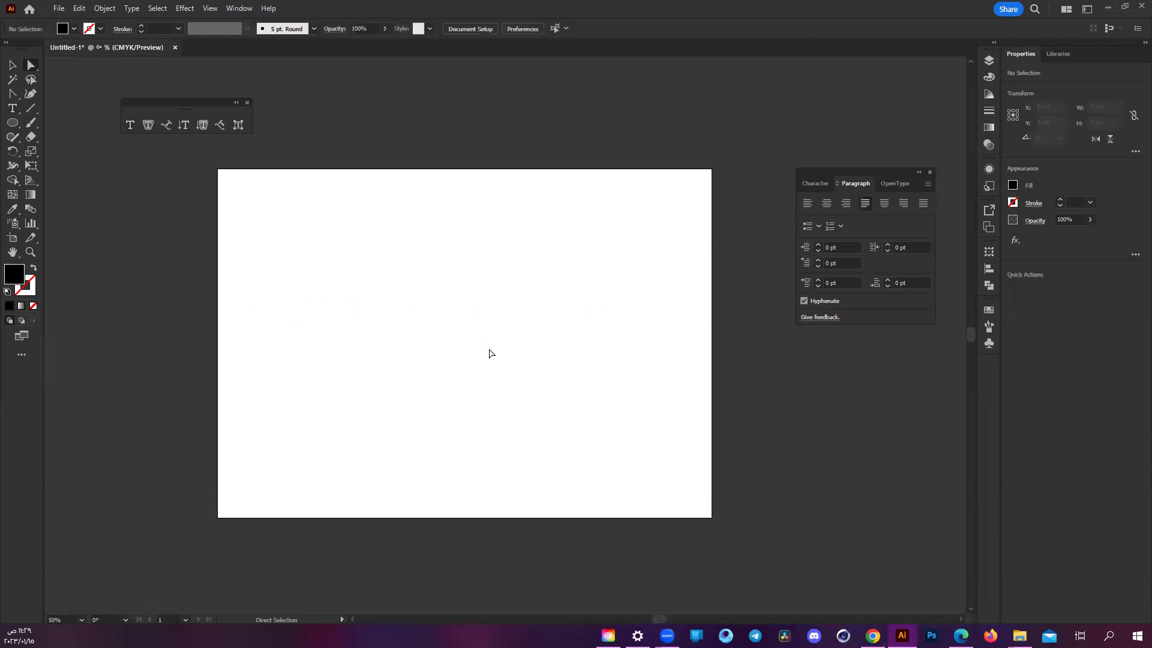
{"action": "left_click", "coordinate": [817, 184]}
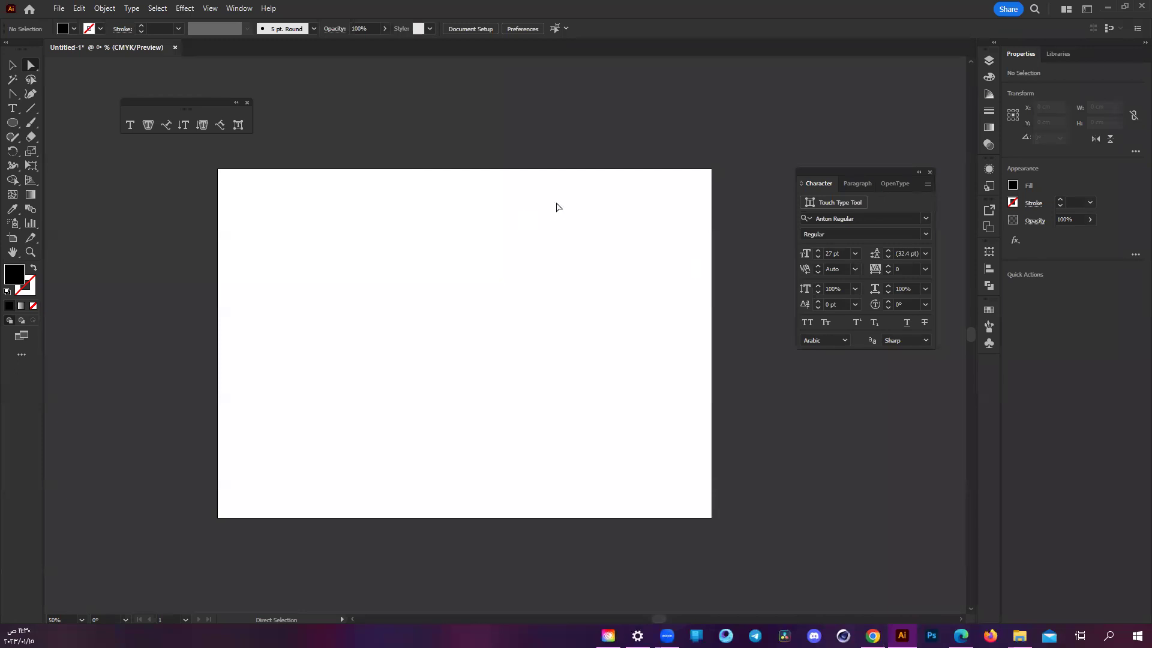
- Open More from Adobe Fonts in the Type menu and browse more fonts online
{"action": "left_click", "coordinate": [132, 9]}
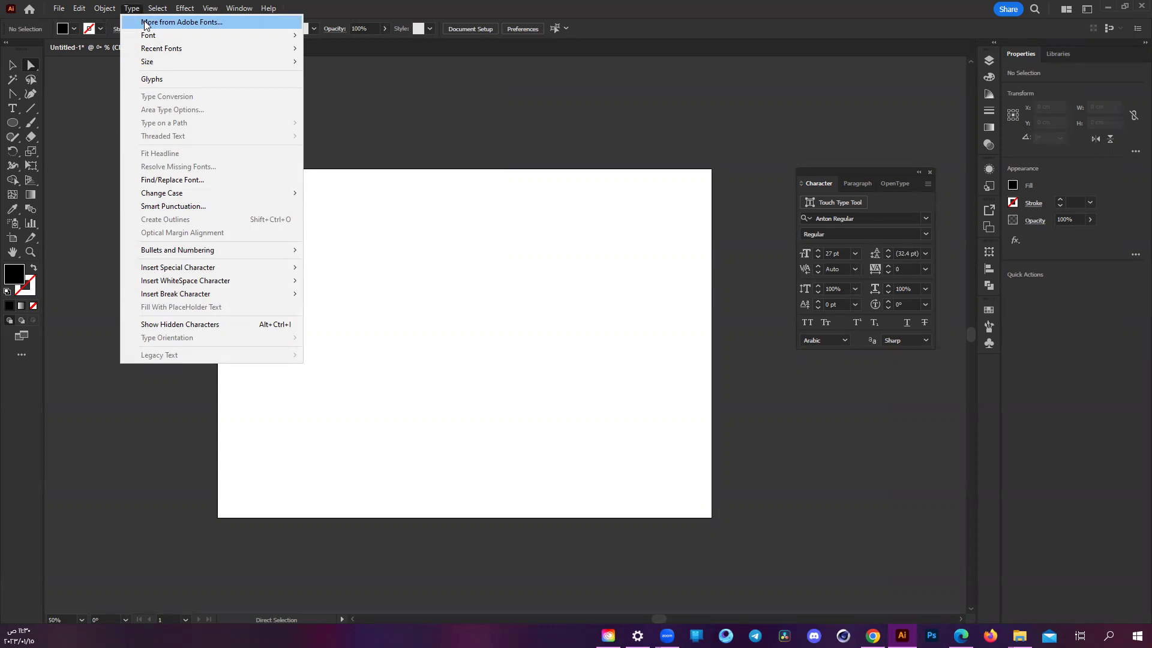
{"action": "left_click", "coordinate": [144, 22]}
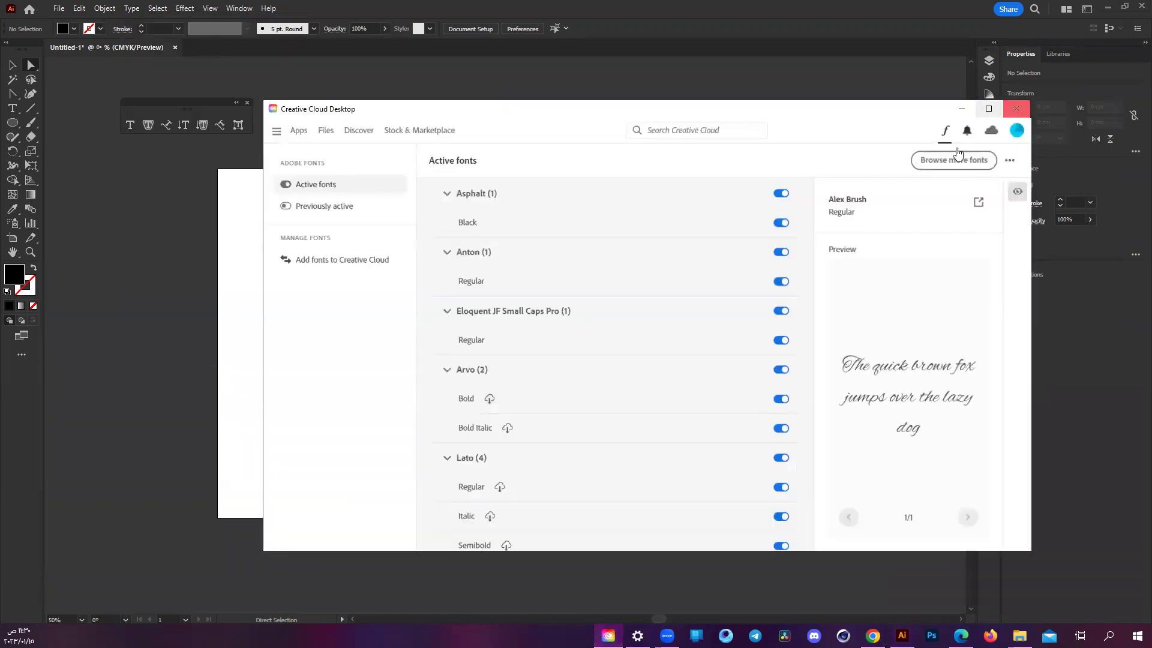
{"action": "left_click", "coordinate": [1016, 109]}
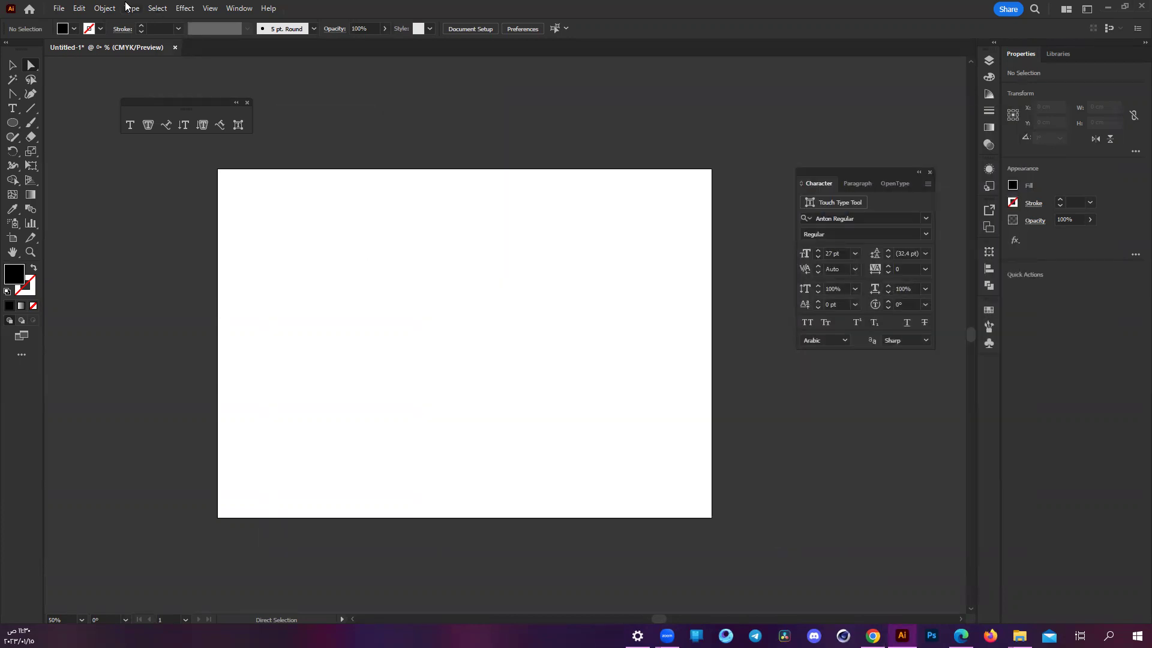
{"action": "left_click", "coordinate": [131, 8]}
- Scroll the Adobe Fonts search page, then return to Illustrator's Recent Fonts list
{"action": "left_click", "coordinate": [146, 27]}
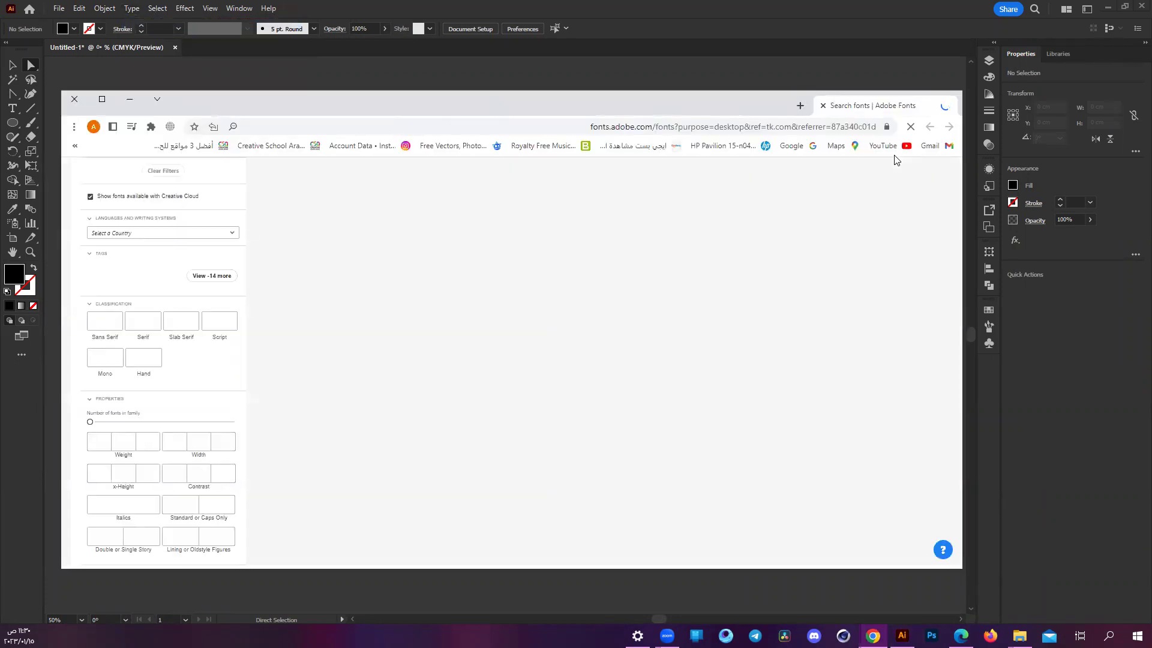
{"action": "scroll", "coordinate": [400, 328], "scroll_direction": "down", "scroll_amount": 3}
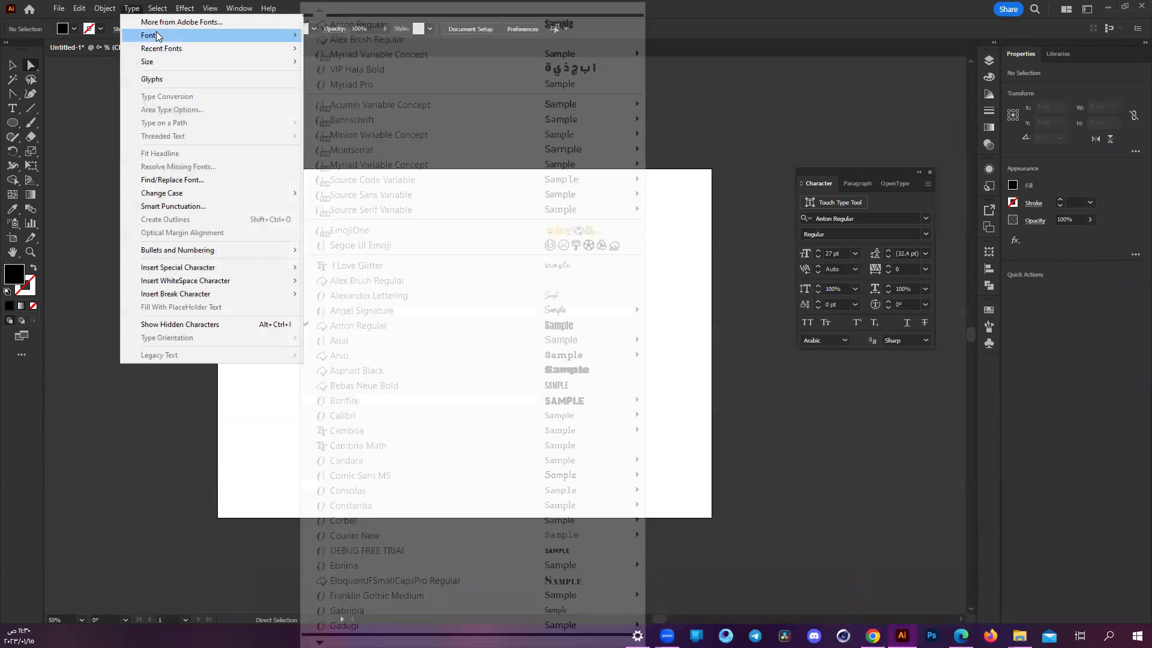
{"action": "mouse_move", "coordinate": [160, 48]}
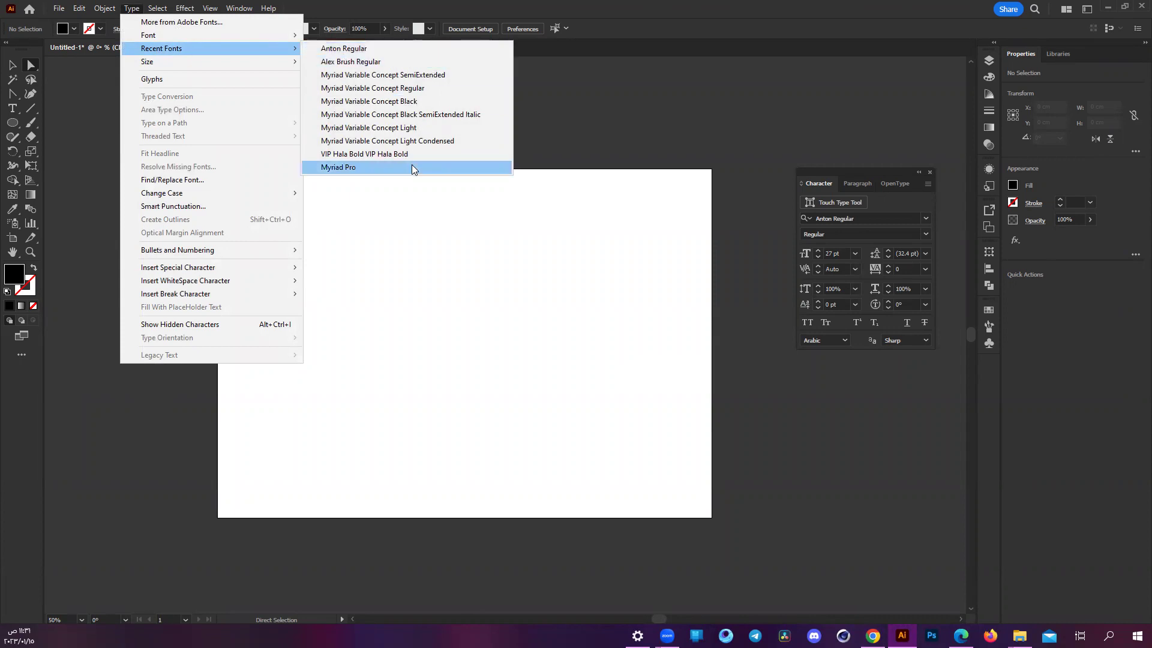
- Set Number of Recent Fonts to 15 in Type preferences and check the longer list
{"action": "left_click", "coordinate": [384, 49]}
{"action": "left_click", "coordinate": [80, 9]}
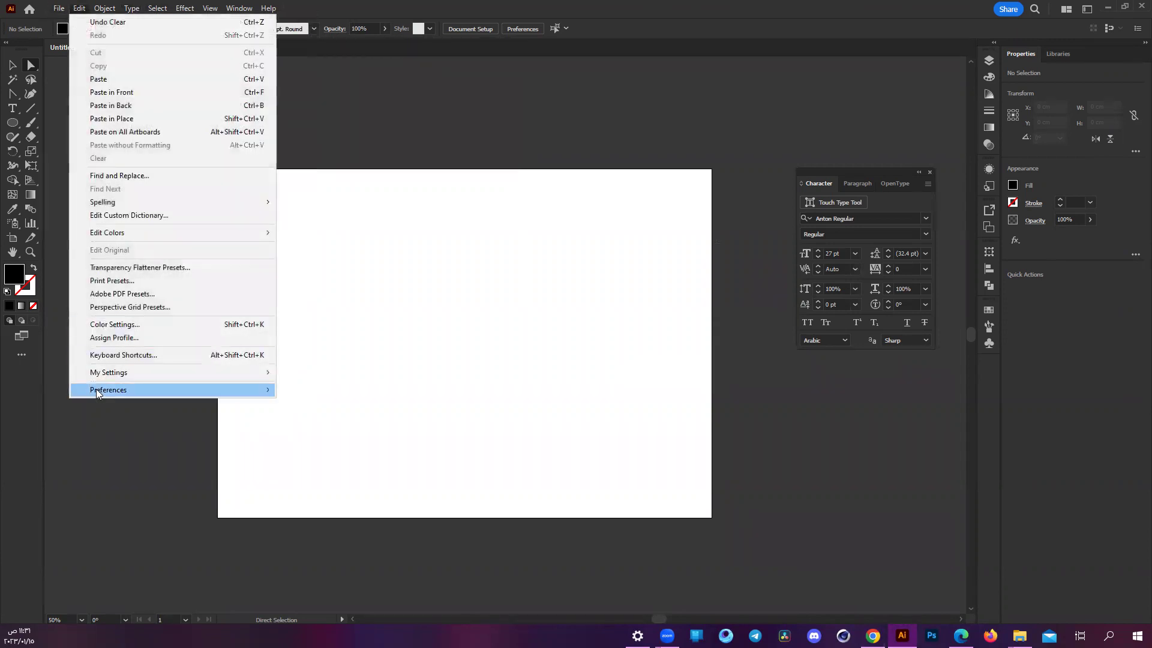
{"action": "mouse_move", "coordinate": [108, 390]}
{"action": "left_click", "coordinate": [339, 415]}
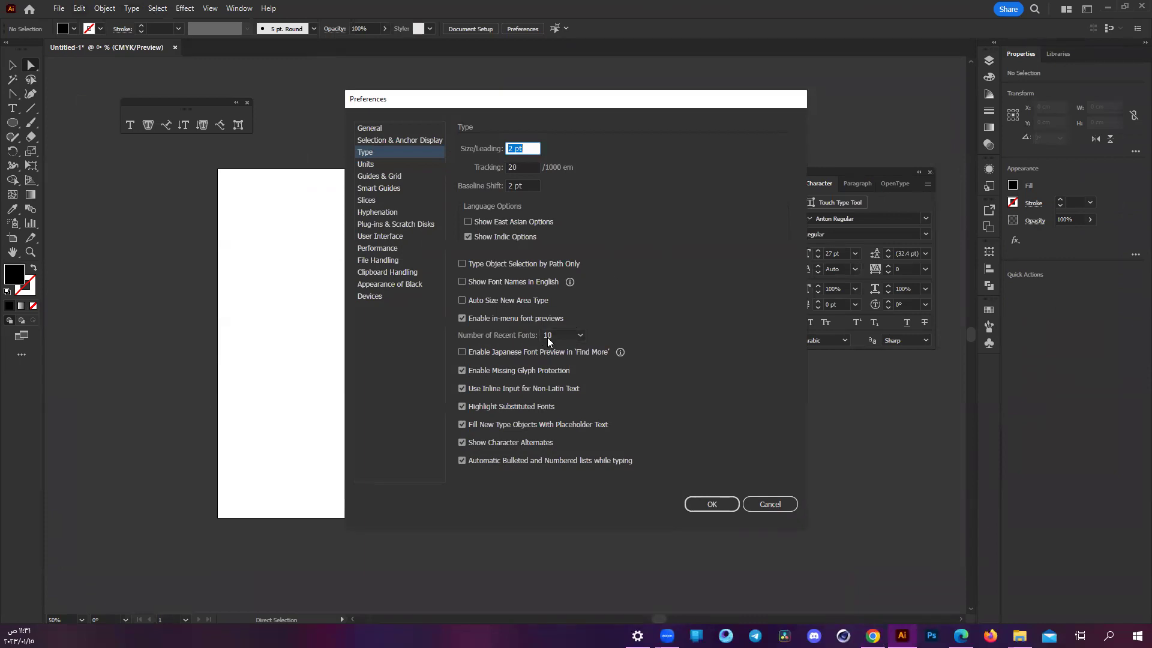
{"action": "left_click", "coordinate": [549, 336]}
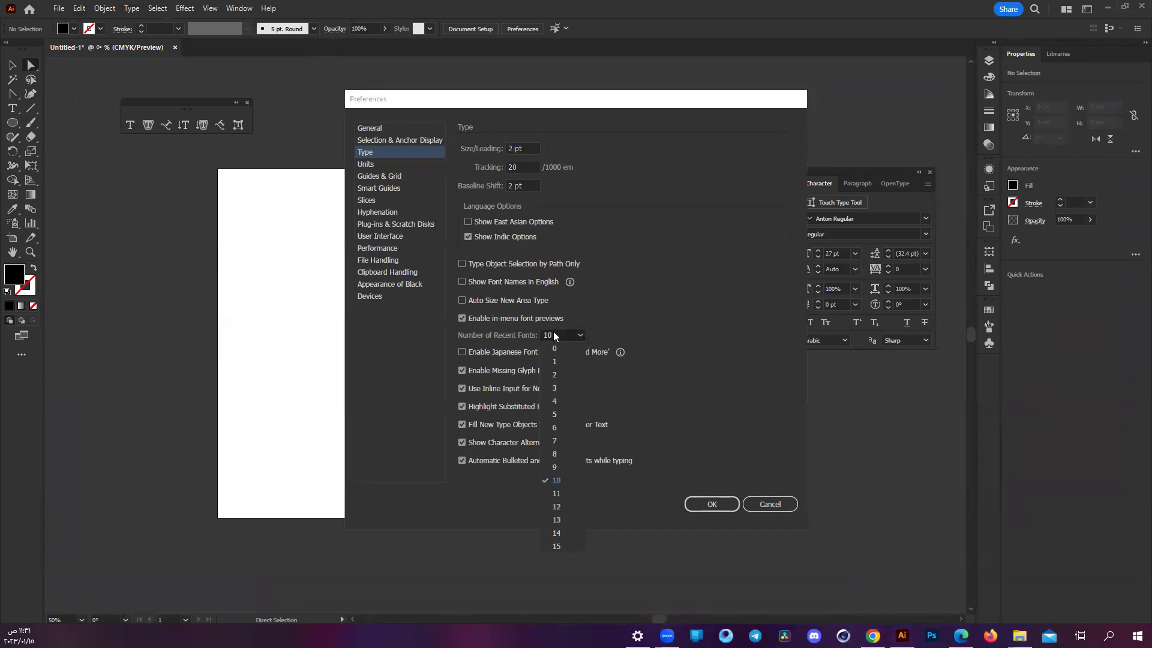
{"action": "left_click", "coordinate": [575, 546]}
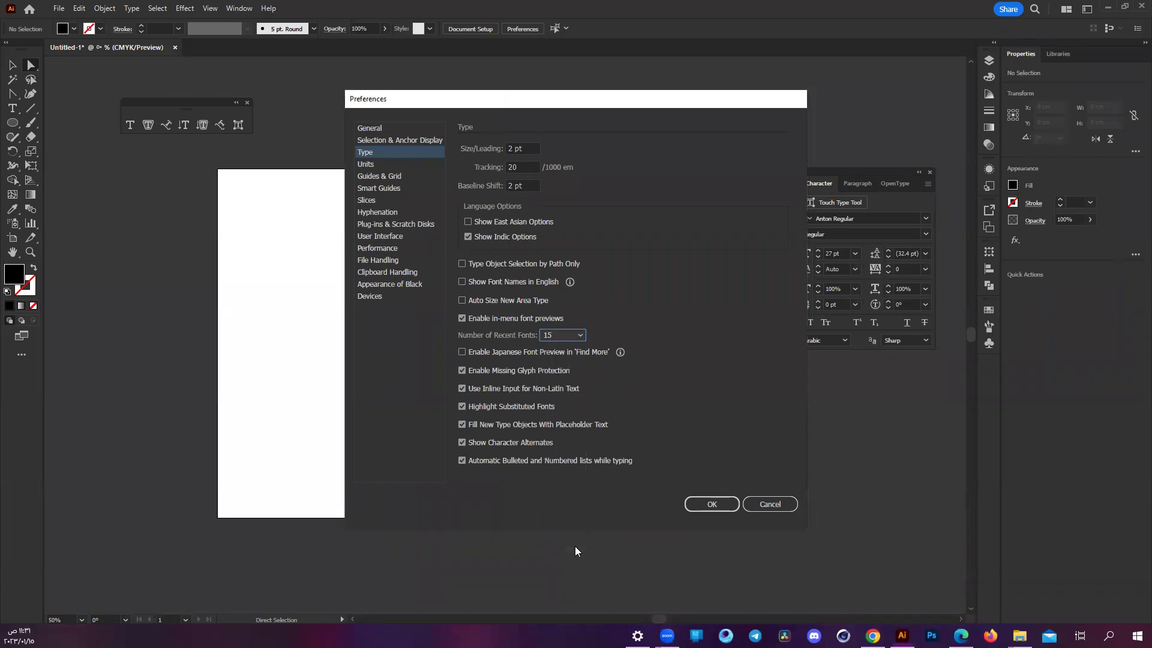
{"action": "left_click", "coordinate": [724, 507]}
{"action": "left_click", "coordinate": [134, 7]}
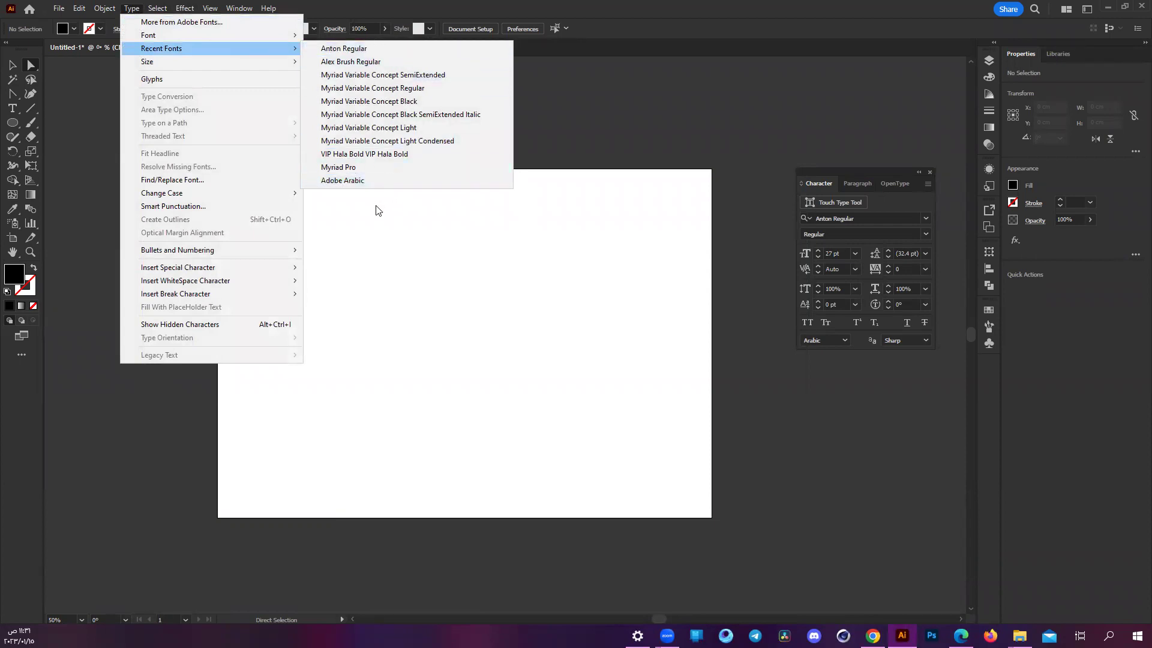
- Show the Glyphs panel, resize it and dock it on the left side
{"action": "left_click", "coordinate": [239, 79]}
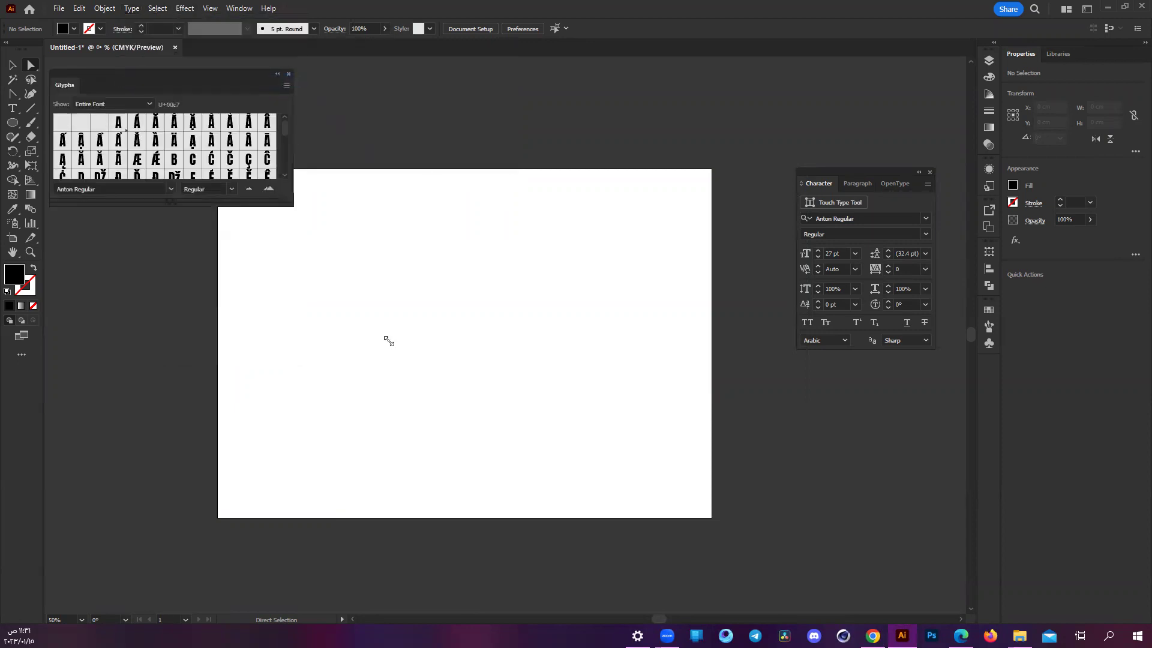
{"action": "left_click_drag", "start_coordinate": [289, 203], "coordinate": [426, 399]}
{"action": "scroll", "coordinate": [267, 224], "scroll_direction": "down", "scroll_amount": 5}
{"action": "scroll", "coordinate": [267, 223], "scroll_direction": "down", "scroll_amount": 3}
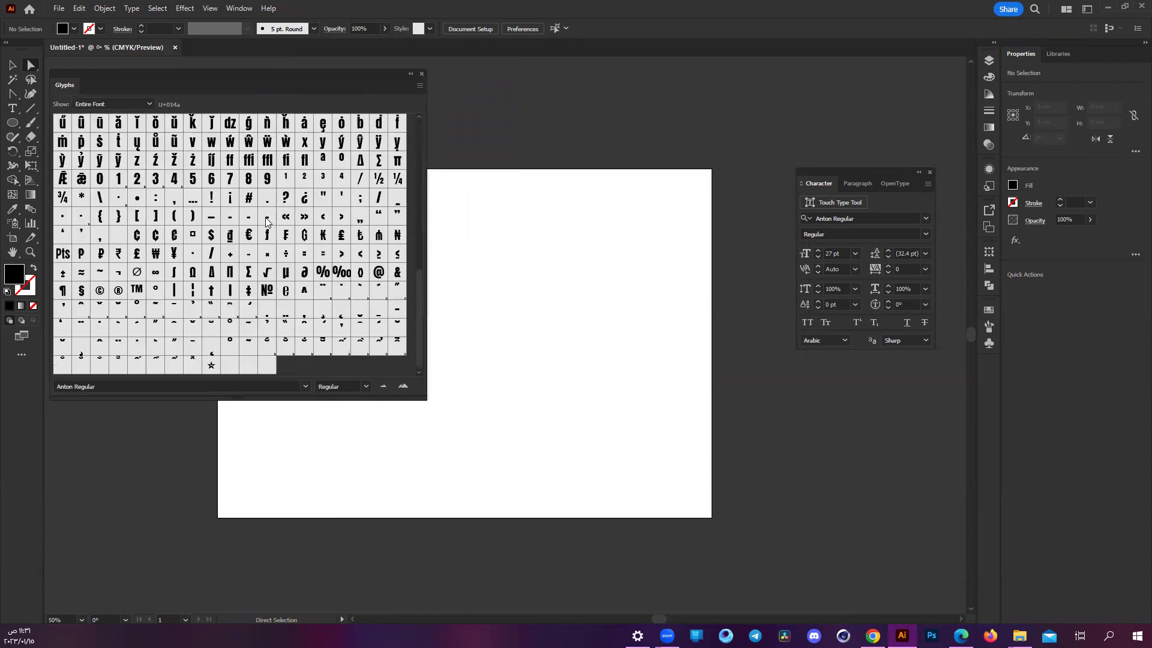
{"action": "left_click_drag", "start_coordinate": [247, 75], "coordinate": [524, 318]}
{"action": "left_click_drag", "start_coordinate": [390, 322], "coordinate": [137, 162]}
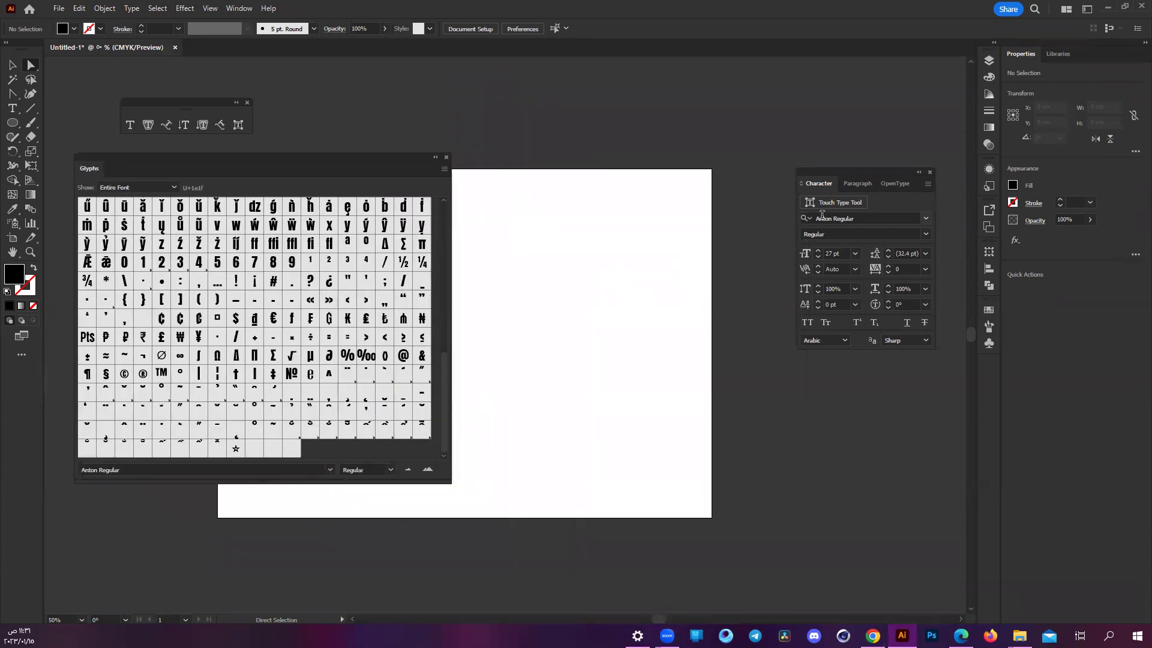
- Place Lorem ipsum placeholder text and try Alex Brush Regular, then Oswald
{"action": "key", "text": "t"}
{"action": "left_click", "coordinate": [566, 286]}
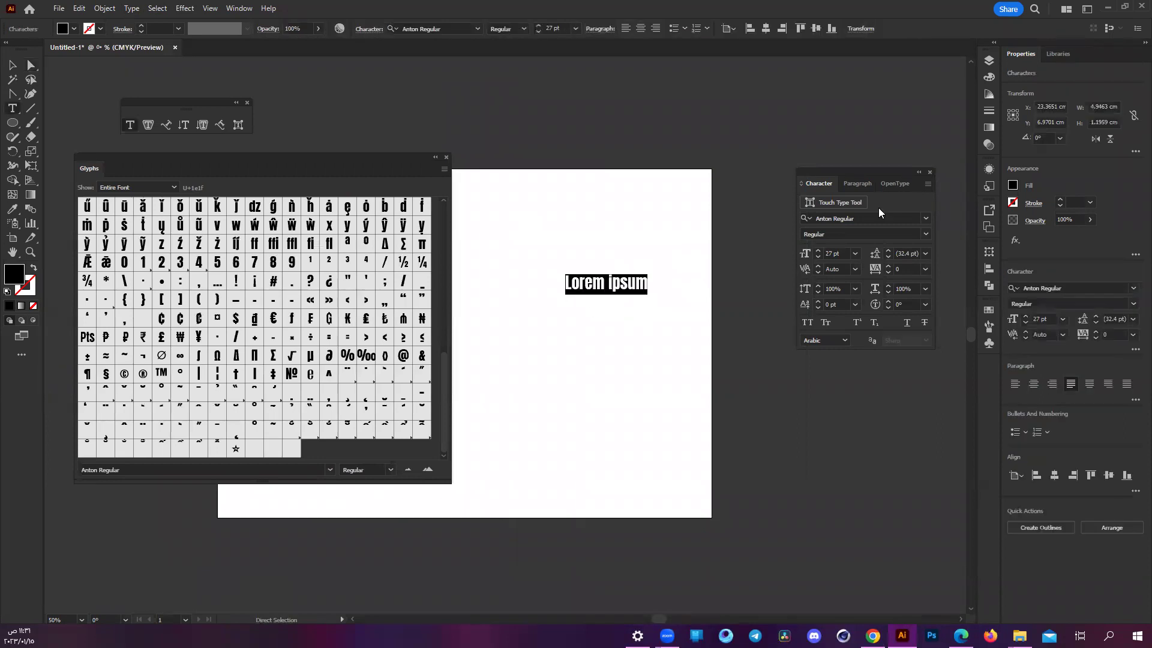
{"action": "left_click", "coordinate": [924, 217]}
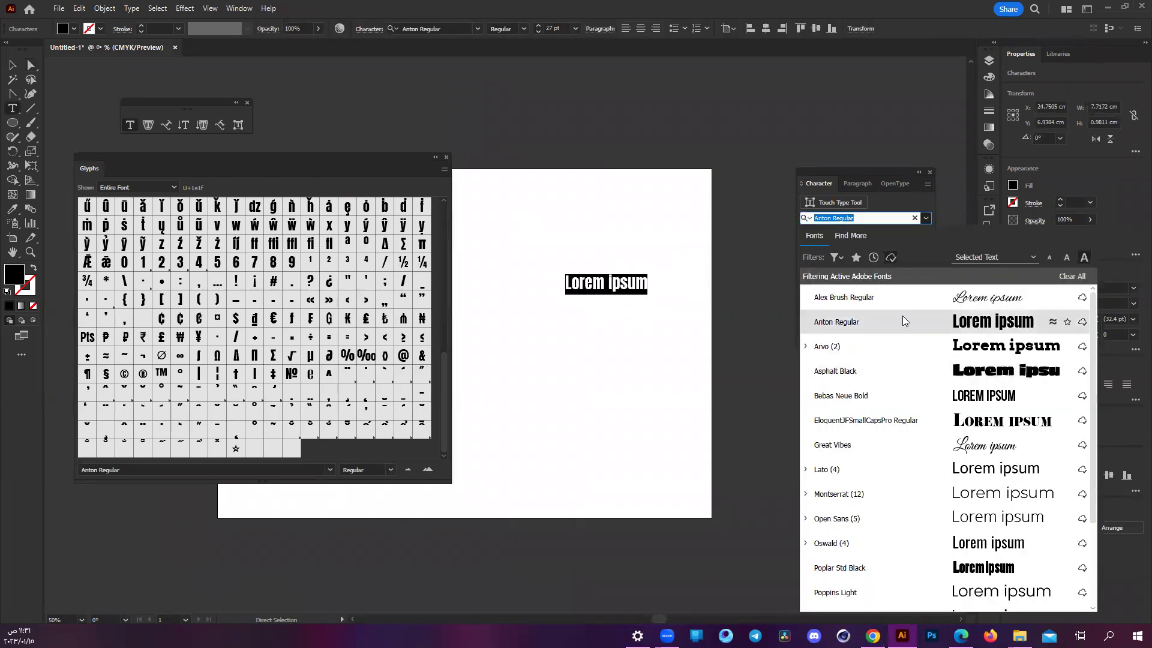
{"action": "left_click", "coordinate": [901, 297]}
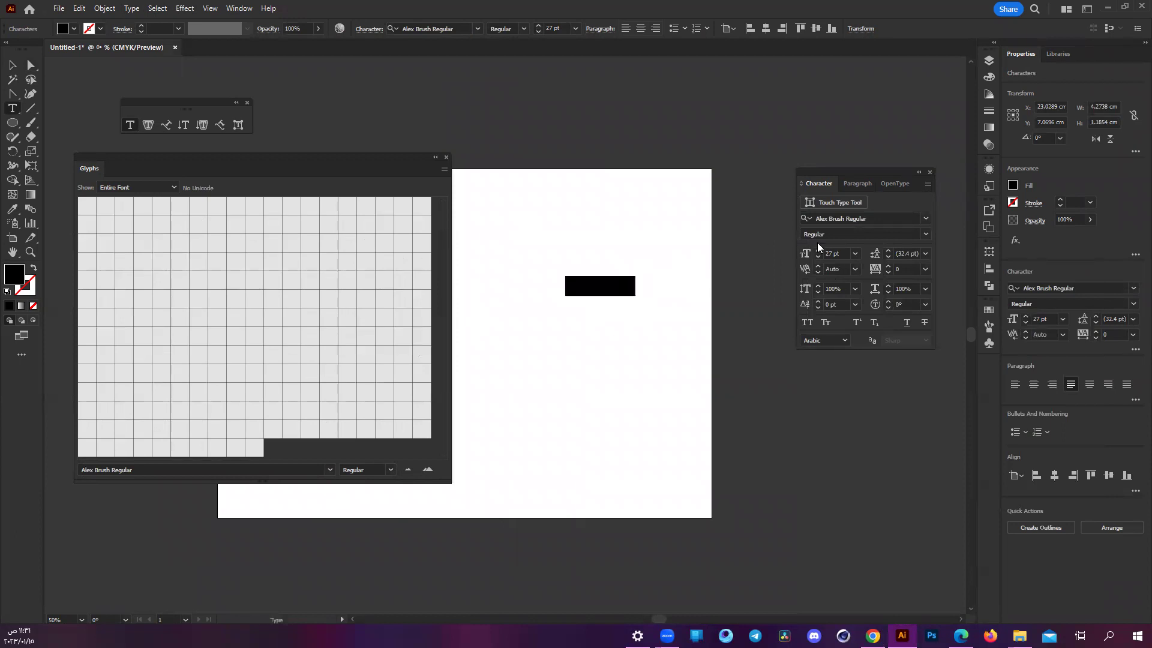
{"action": "left_click", "coordinate": [926, 217]}
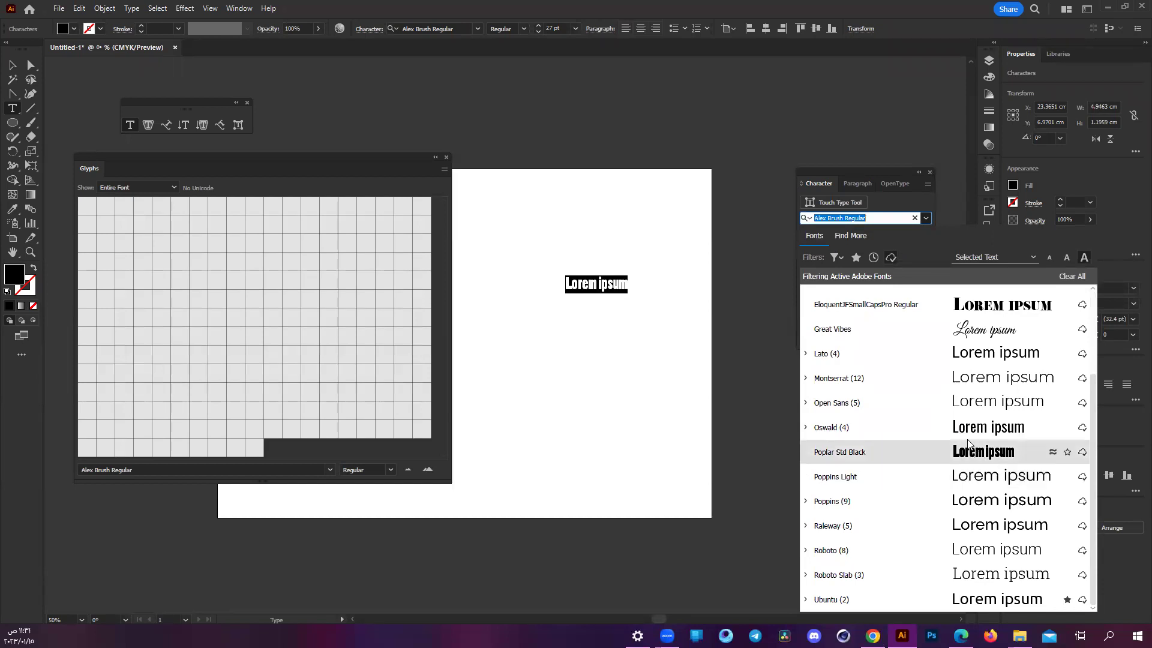
{"action": "left_click", "coordinate": [967, 435]}
{"action": "scroll", "coordinate": [238, 309], "scroll_direction": "down", "scroll_amount": 3}
{"action": "scroll", "coordinate": [238, 309], "scroll_direction": "down", "scroll_amount": 5}
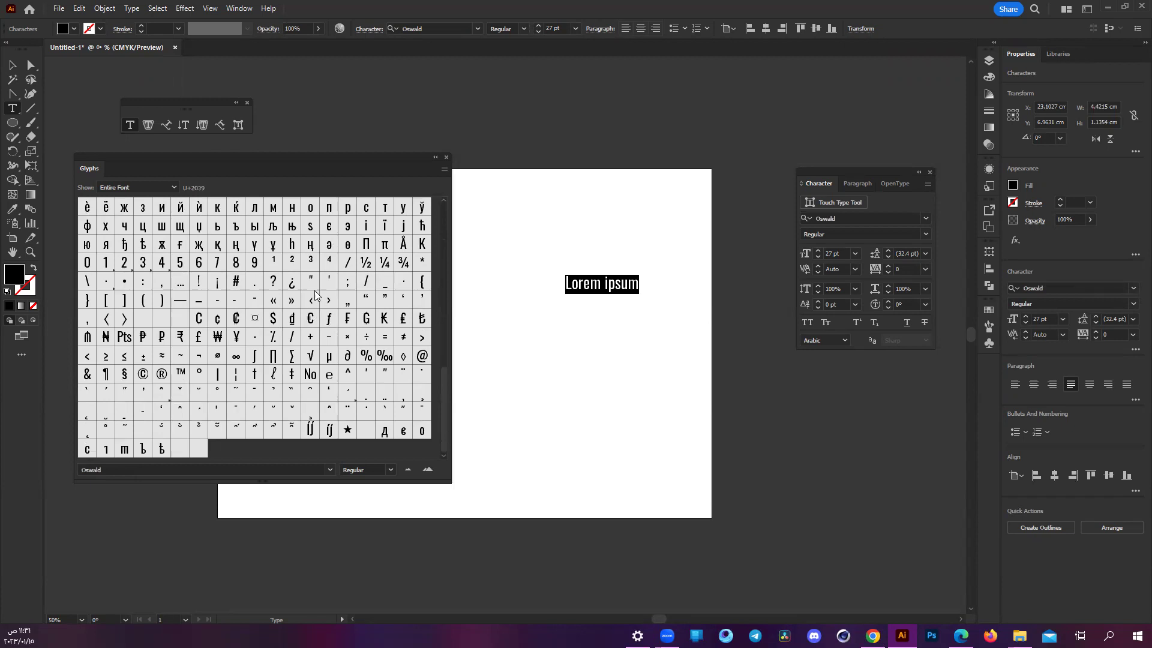
- Toggle the favourites and Adobe Fonts filters, then apply Bahnschrift to the text
{"action": "left_click", "coordinate": [925, 218]}
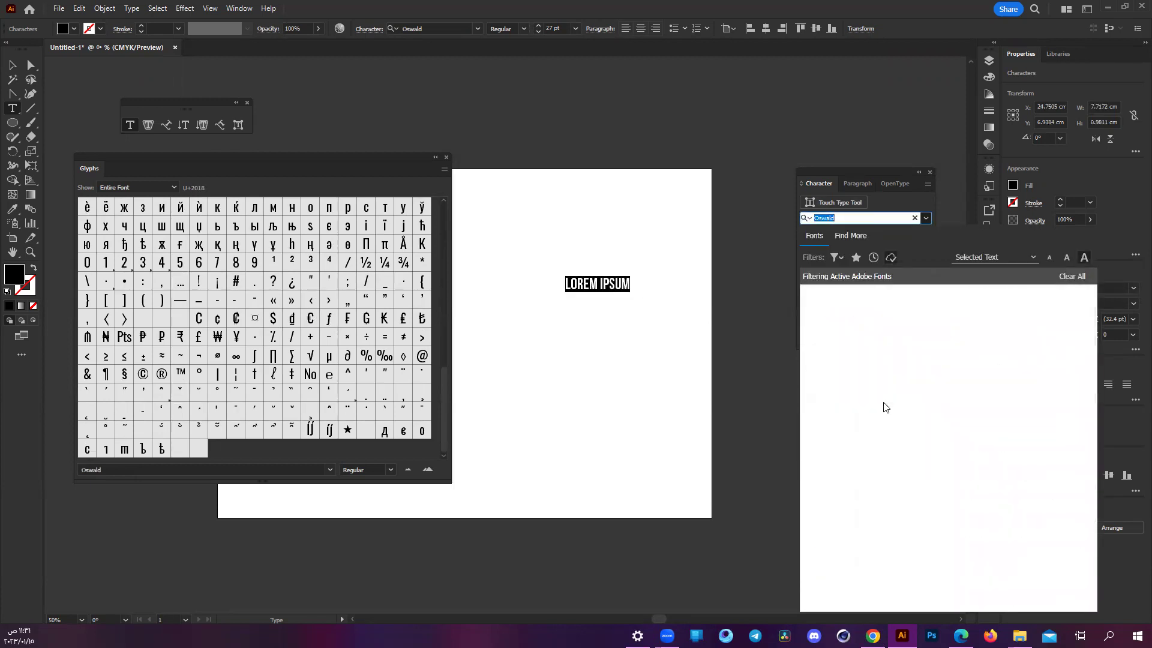
{"action": "scroll", "coordinate": [910, 365], "scroll_direction": "down", "scroll_amount": 3}
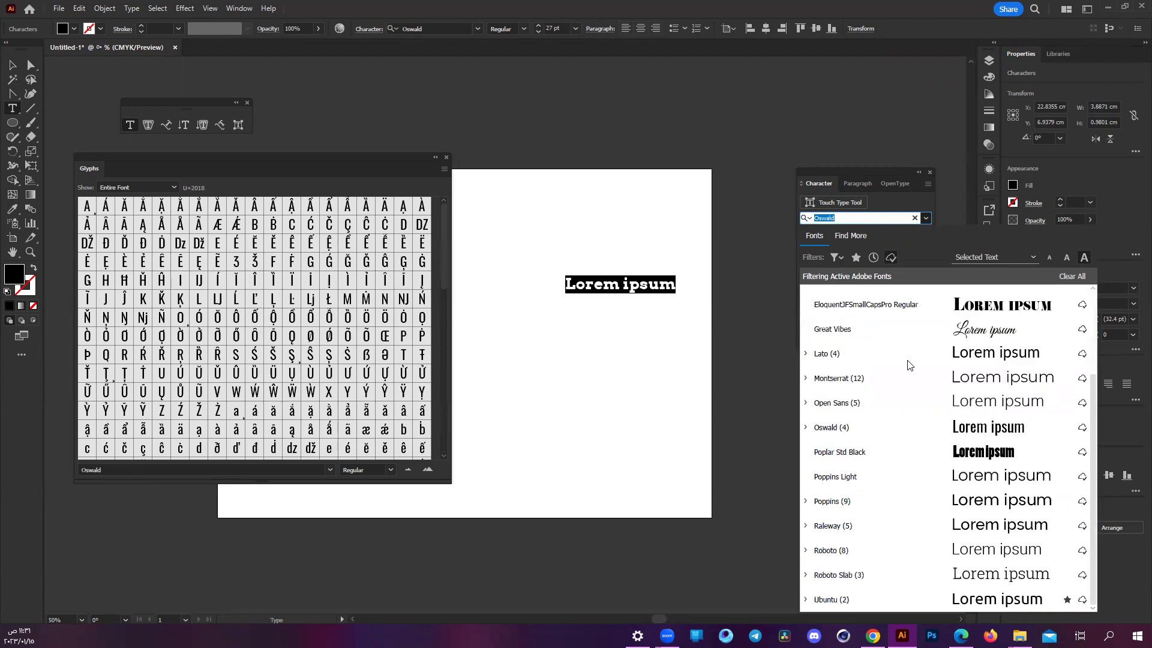
{"action": "scroll", "coordinate": [900, 348], "scroll_direction": "up", "scroll_amount": 3}
{"action": "left_click", "coordinate": [857, 259]}
{"action": "left_click", "coordinate": [846, 257]}
{"action": "left_click", "coordinate": [891, 258]}
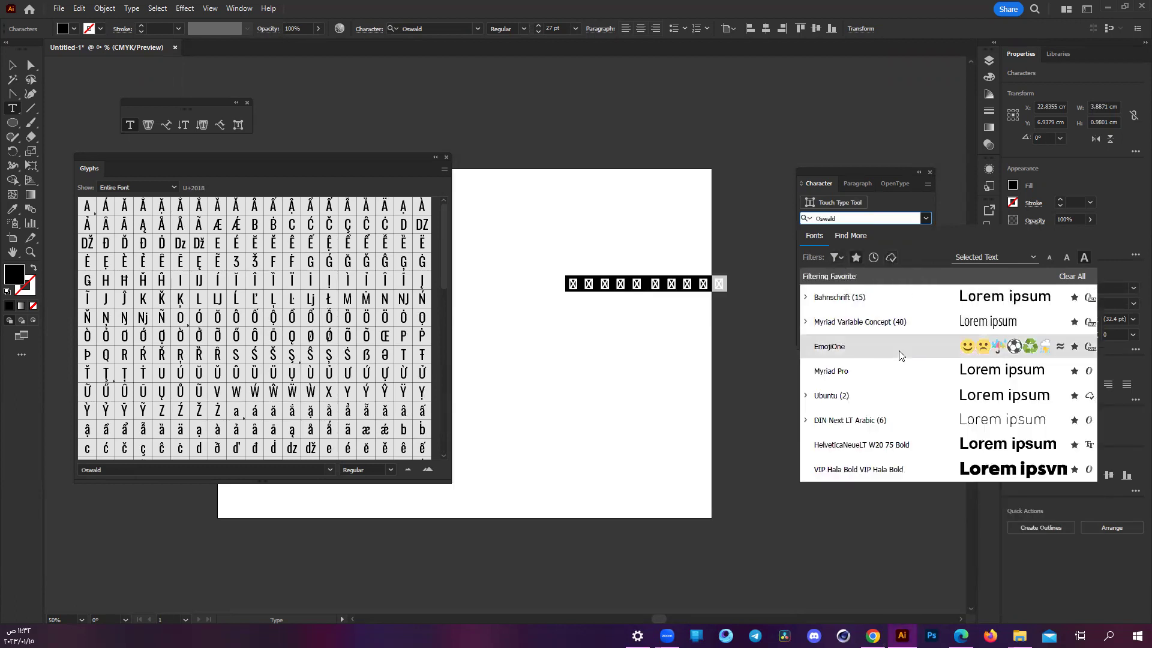
{"action": "left_click", "coordinate": [303, 352]}
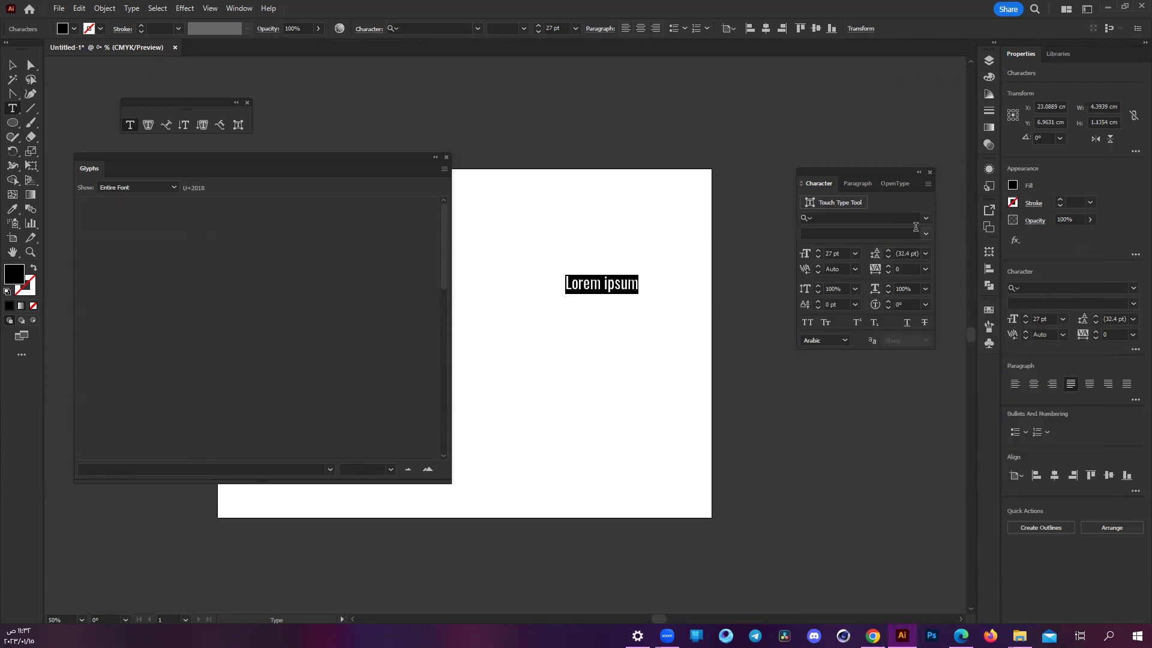
{"action": "left_click", "coordinate": [922, 219]}
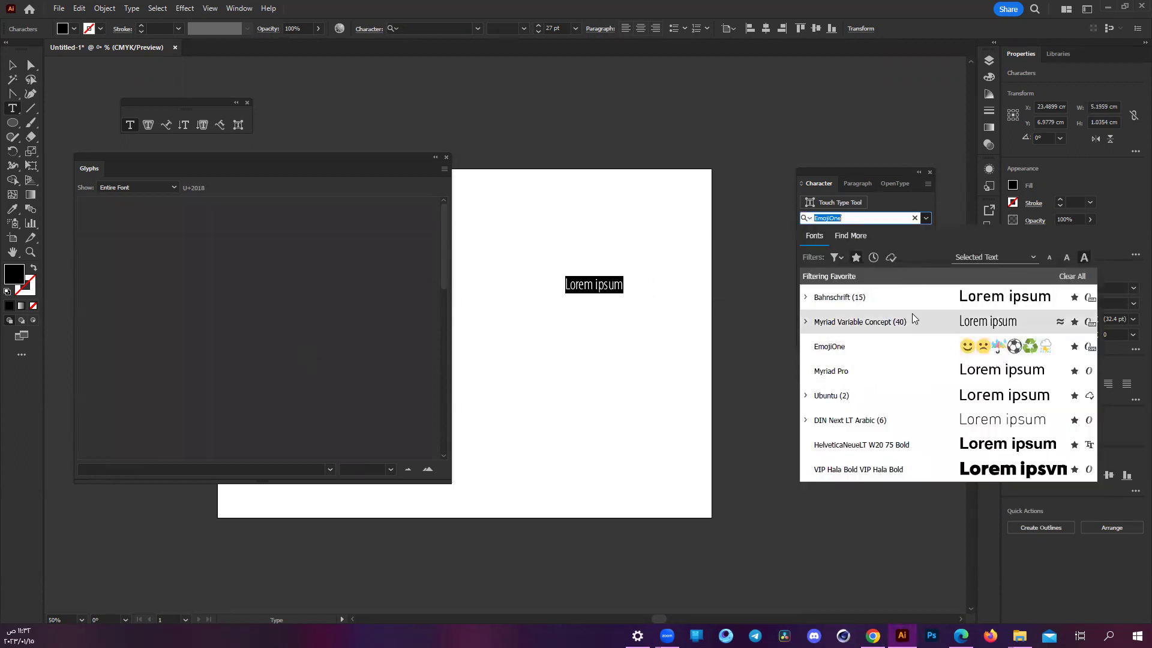
{"action": "left_click", "coordinate": [900, 299]}
{"action": "scroll", "coordinate": [267, 367], "scroll_direction": "down", "scroll_amount": 3}
{"action": "scroll", "coordinate": [267, 368], "scroll_direction": "down", "scroll_amount": 3}
{"action": "scroll", "coordinate": [266, 367], "scroll_direction": "down", "scroll_amount": 3}
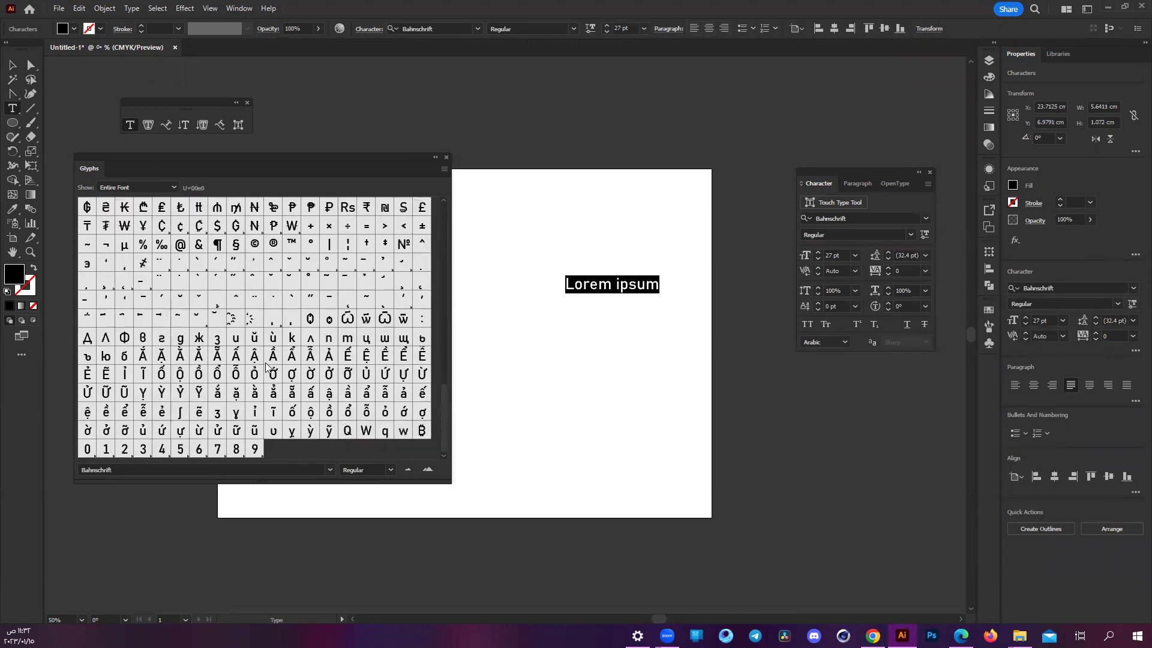
{"action": "scroll", "coordinate": [302, 345], "scroll_direction": "up", "scroll_amount": 3}
{"action": "scroll", "coordinate": [303, 345], "scroll_direction": "up", "scroll_amount": 5}
{"action": "scroll", "coordinate": [302, 345], "scroll_direction": "up", "scroll_amount": 3}
- Show all active fonts again and settle on Anton Regular after trying Alex Brush
{"action": "left_click", "coordinate": [925, 218]}
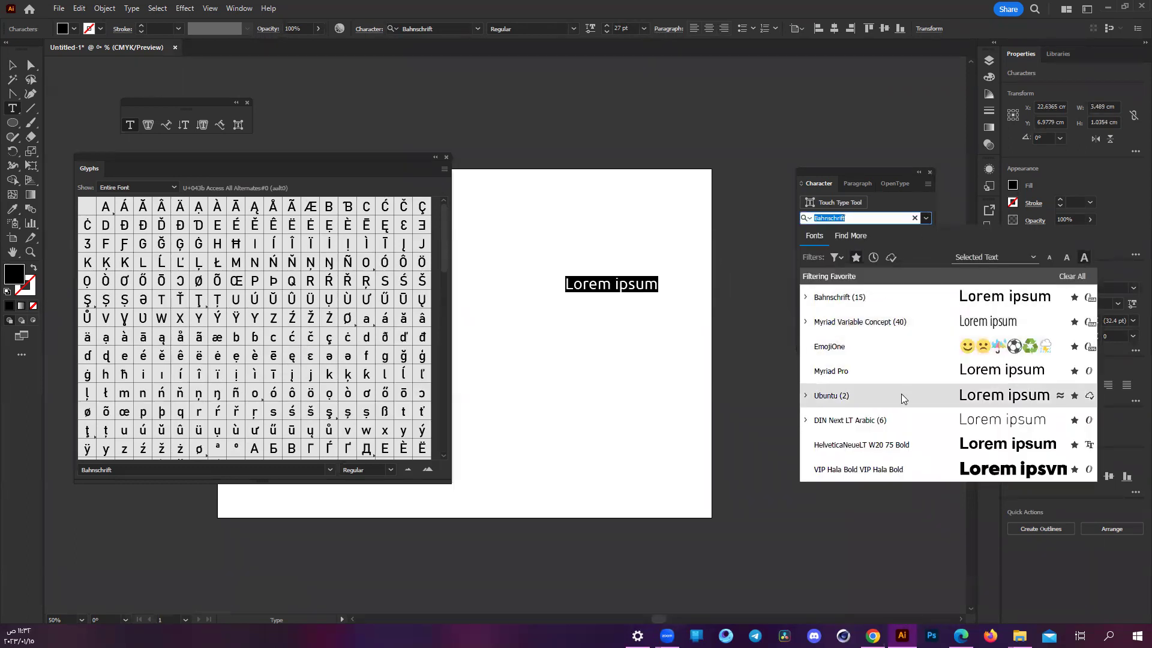
{"action": "left_click", "coordinate": [859, 257]}
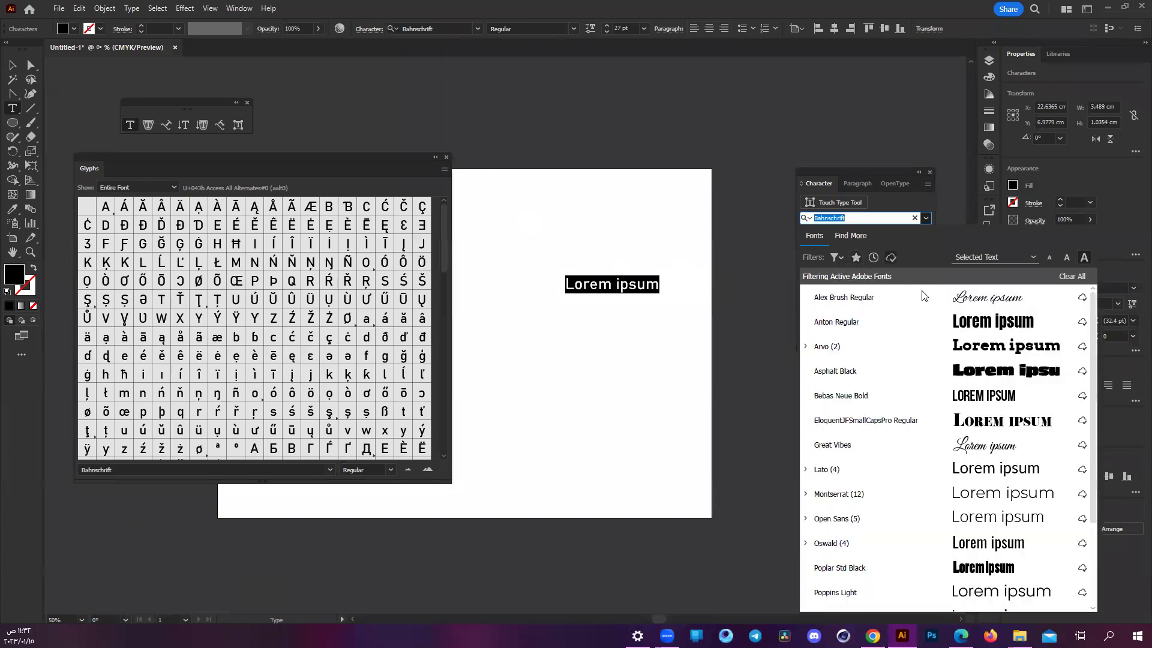
{"action": "left_click", "coordinate": [894, 297]}
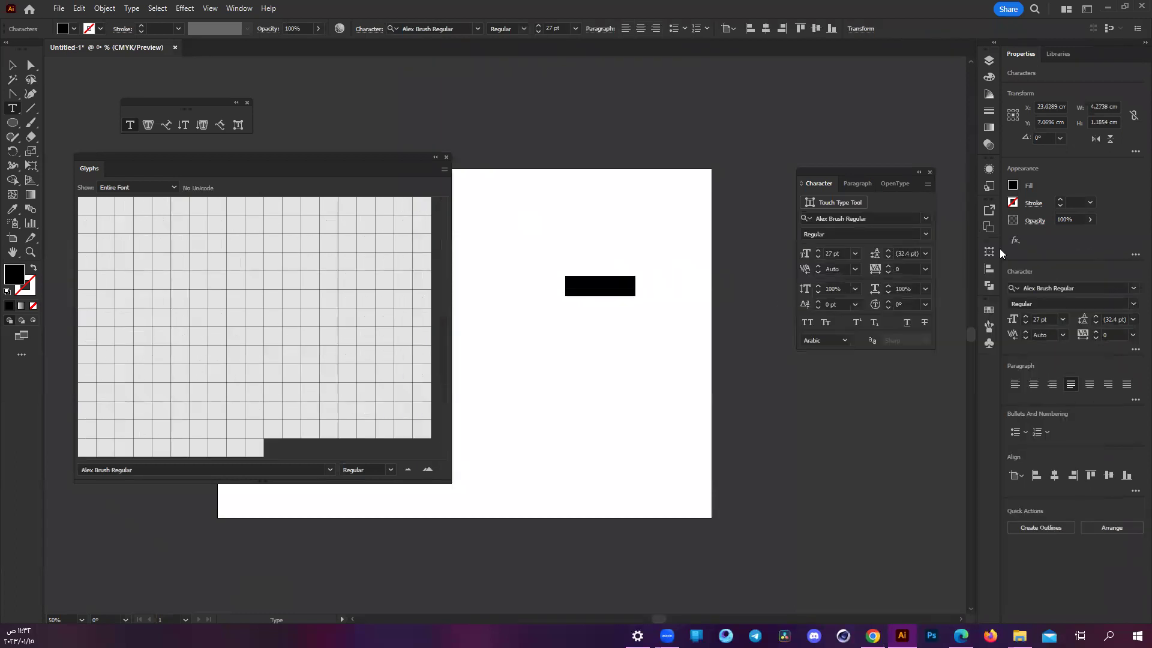
{"action": "left_click", "coordinate": [913, 217]}
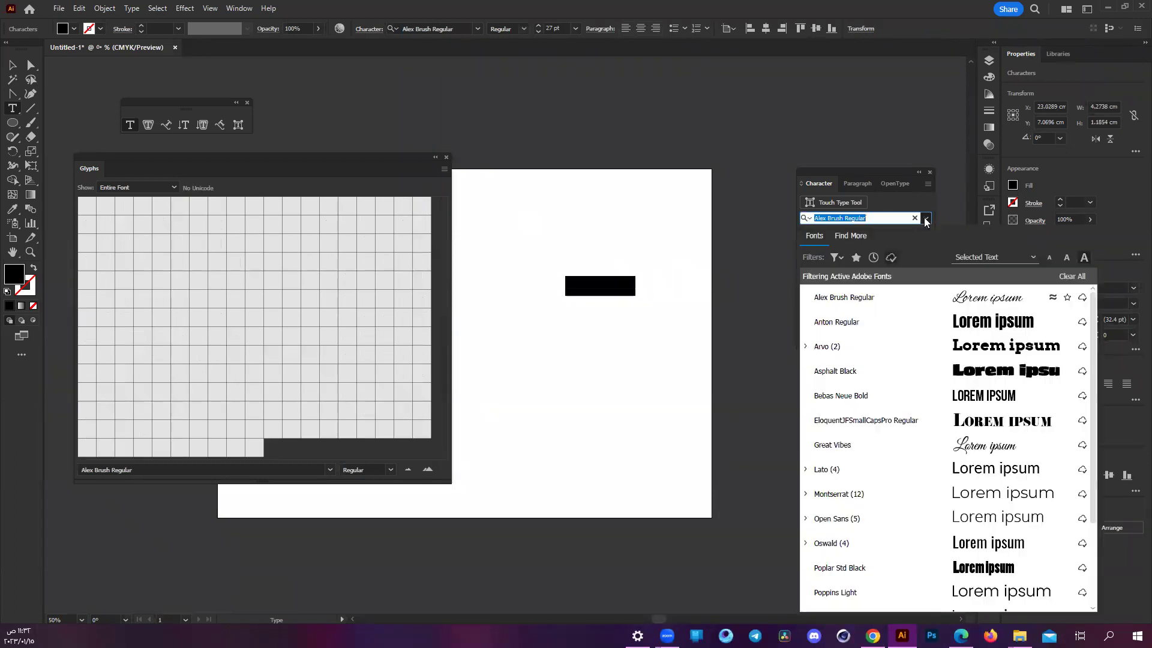
{"action": "left_click", "coordinate": [927, 322]}
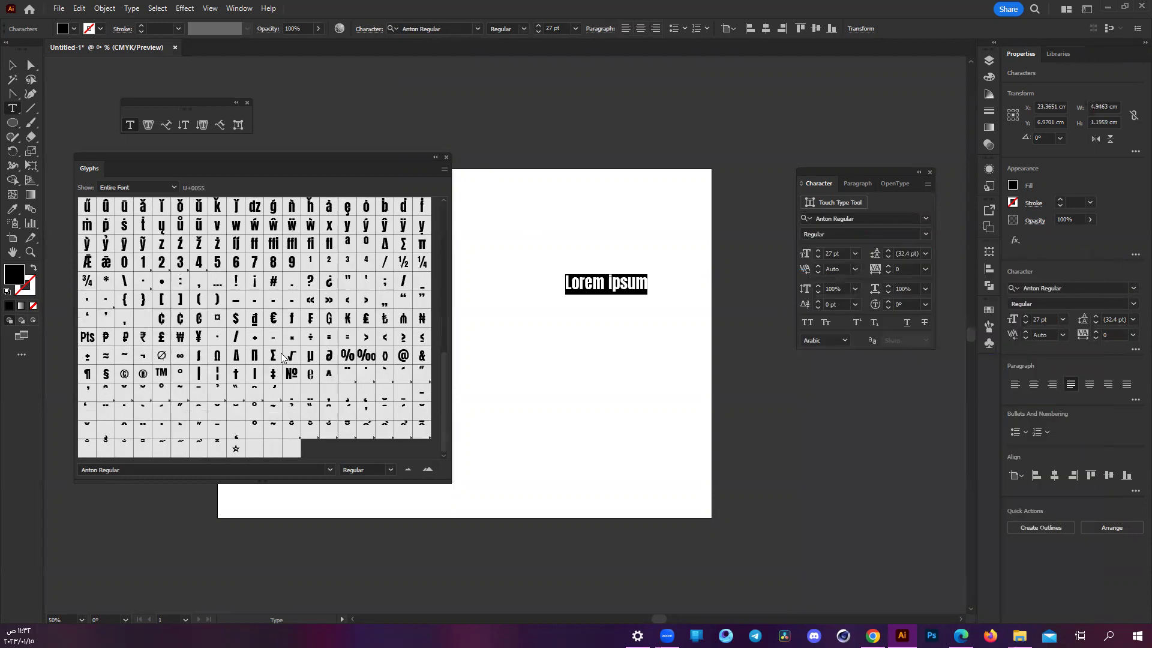
{"action": "scroll", "coordinate": [284, 368], "scroll_direction": "up", "scroll_amount": 2}
{"action": "scroll", "coordinate": [284, 367], "scroll_direction": "up", "scroll_amount": 2}
{"action": "scroll", "coordinate": [285, 367], "scroll_direction": "down", "scroll_amount": 3}
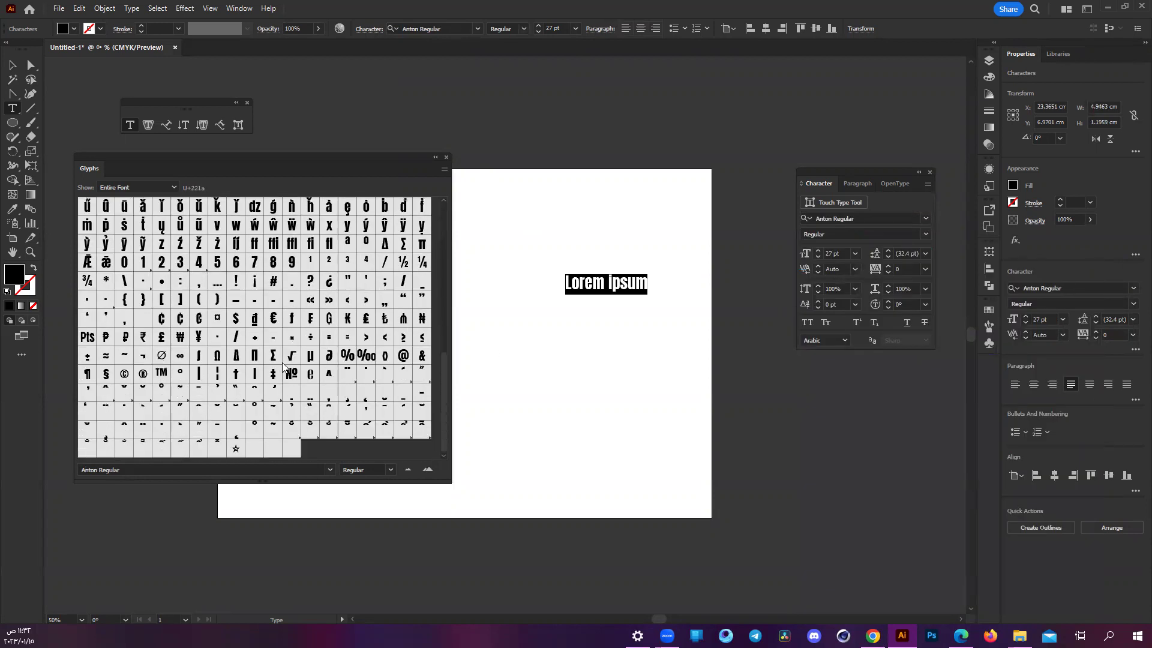
- Try inserting the ½ and ¼ fraction glyphs after Lorem ipsum, undoing both
{"action": "double_click", "coordinate": [404, 262]}
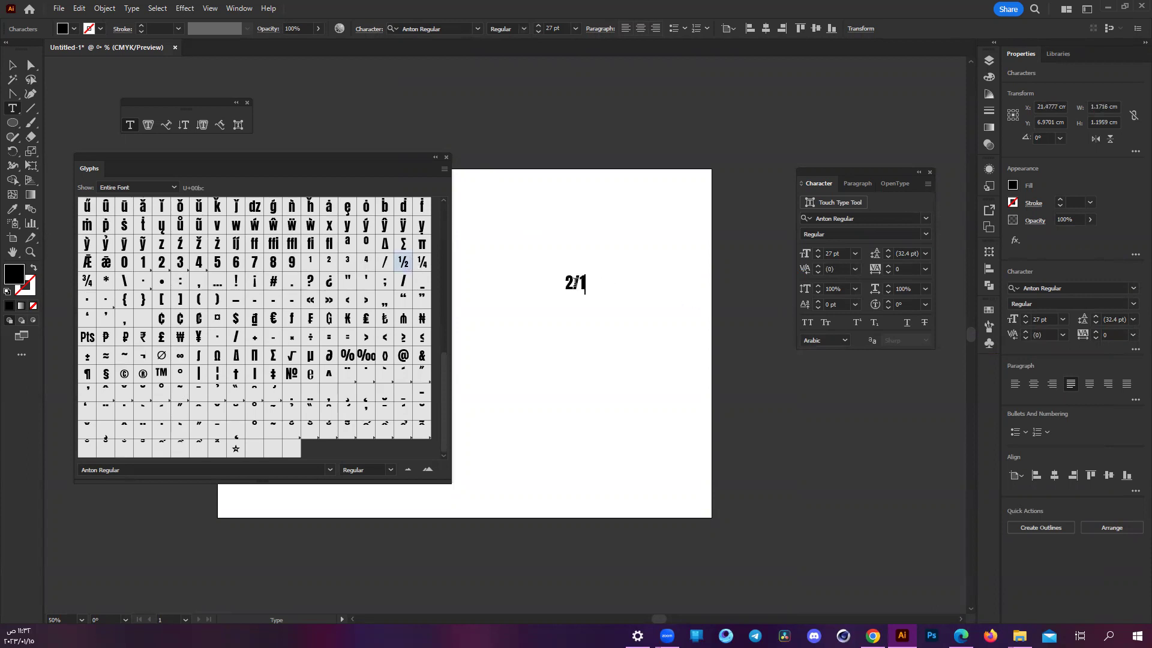
{"action": "key", "text": "ctrl+z"}
{"action": "key", "text": "Escape"}
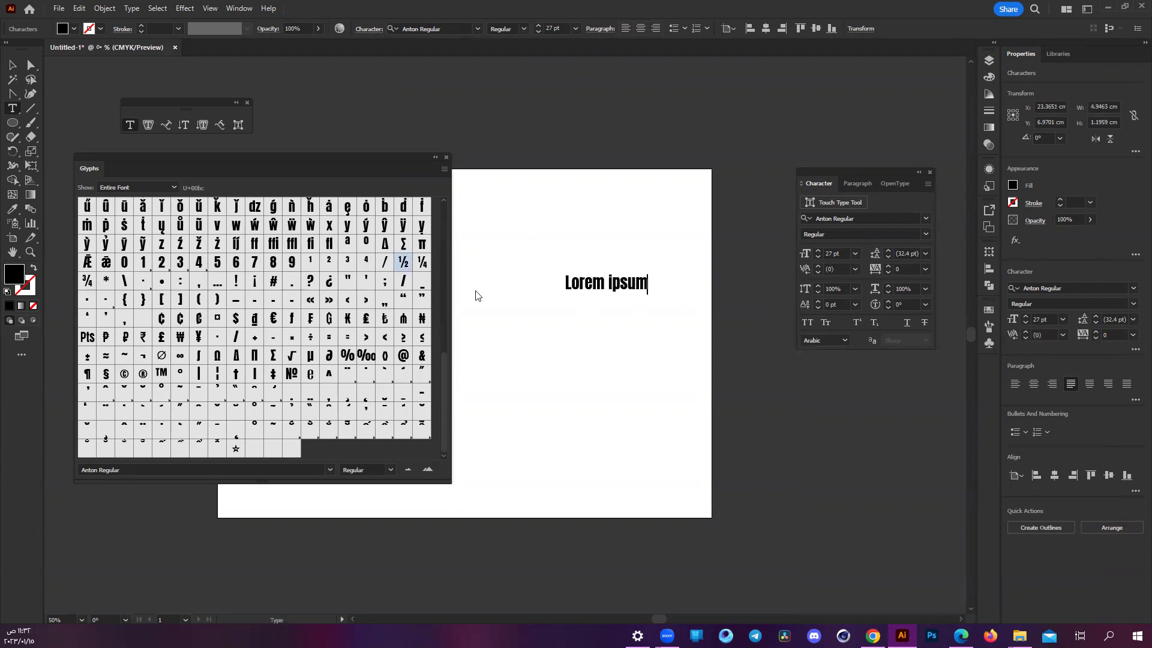
{"action": "double_click", "coordinate": [422, 264]}
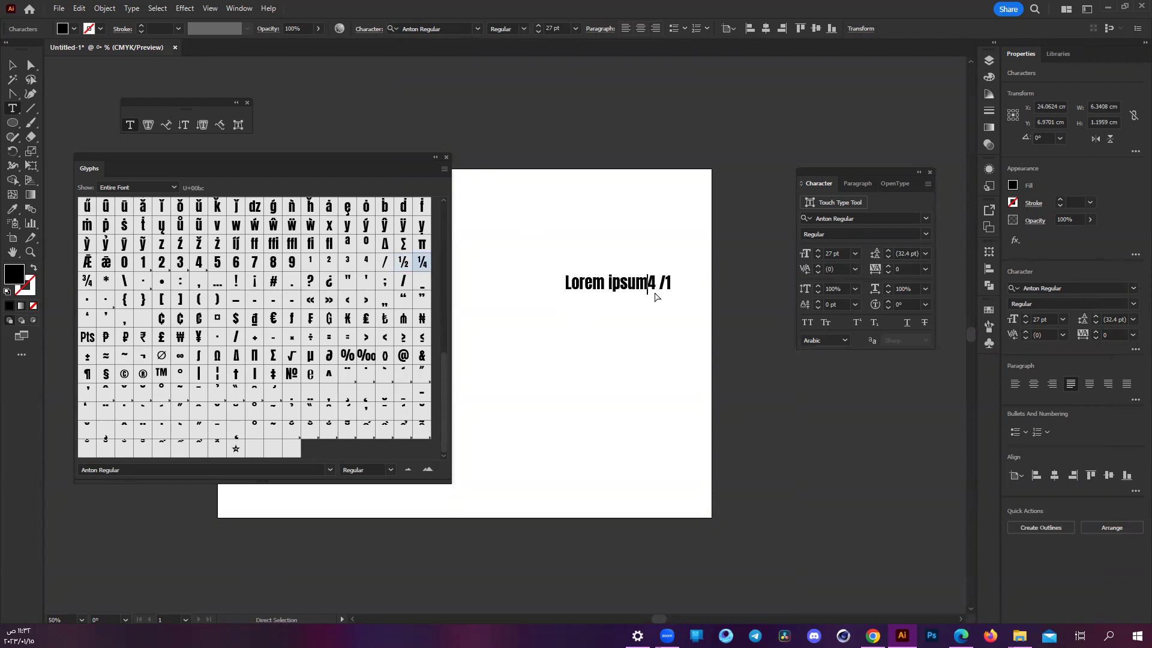
{"action": "key", "text": "ctrl+shift+a"}
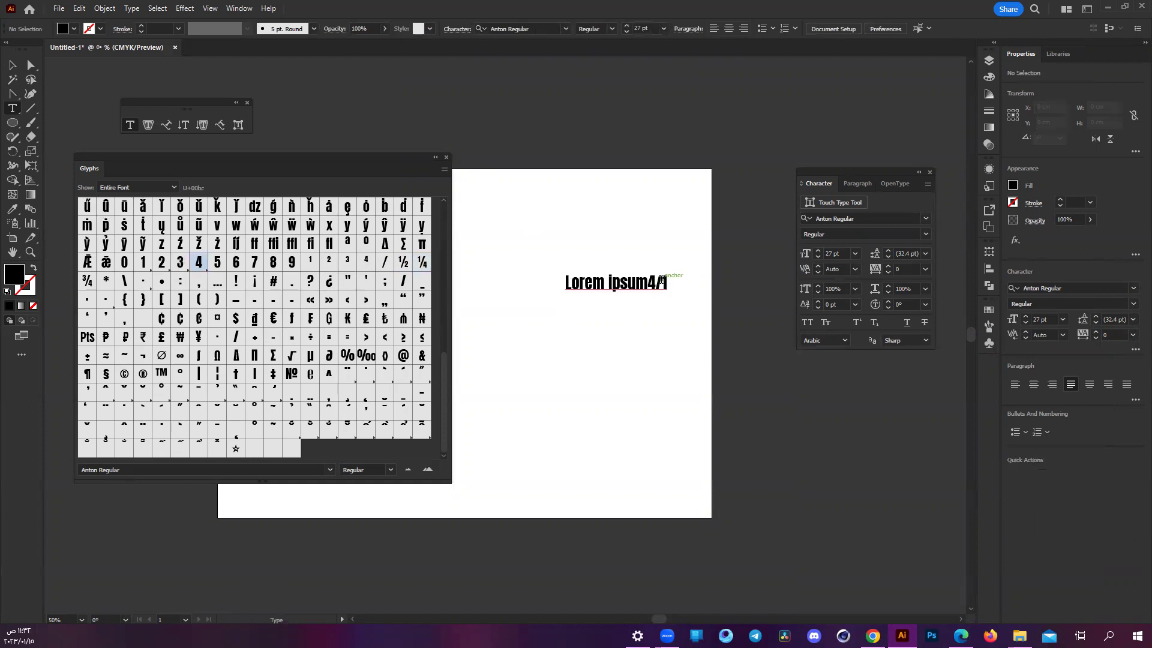
{"action": "key", "text": "ctrl+z"}
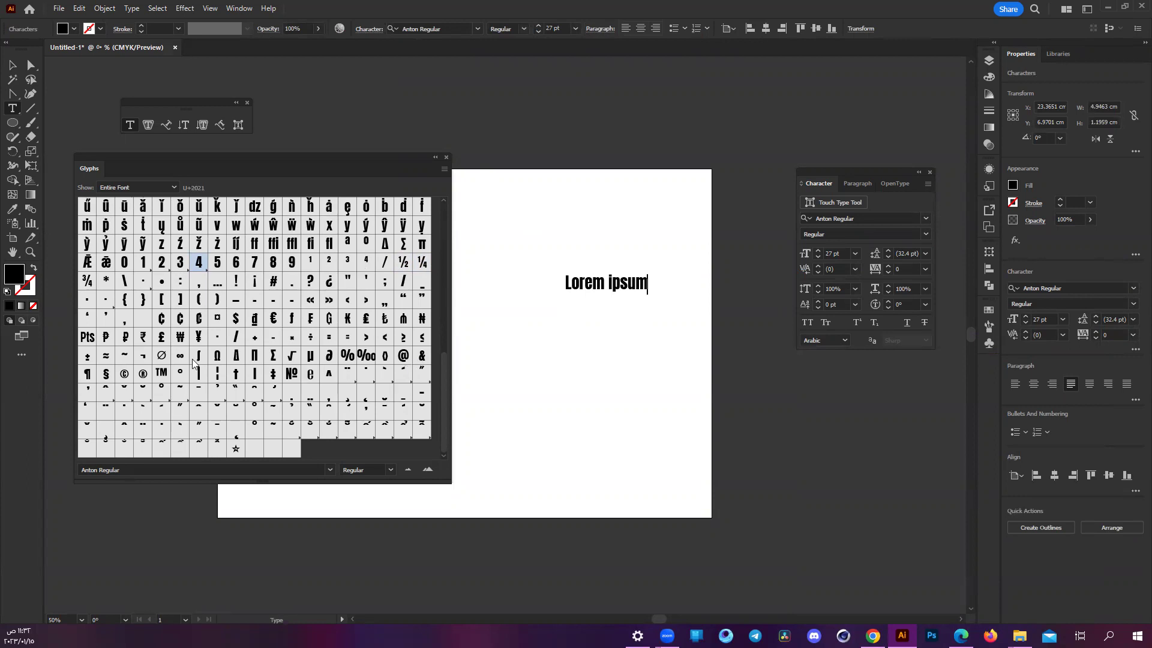
- Insert ® after Lorem ipsum and set it to 17 pt with 10 pt baseline shift
{"action": "double_click", "coordinate": [143, 374]}
{"action": "left_click_drag", "start_coordinate": [652, 284], "coordinate": [664, 303]}
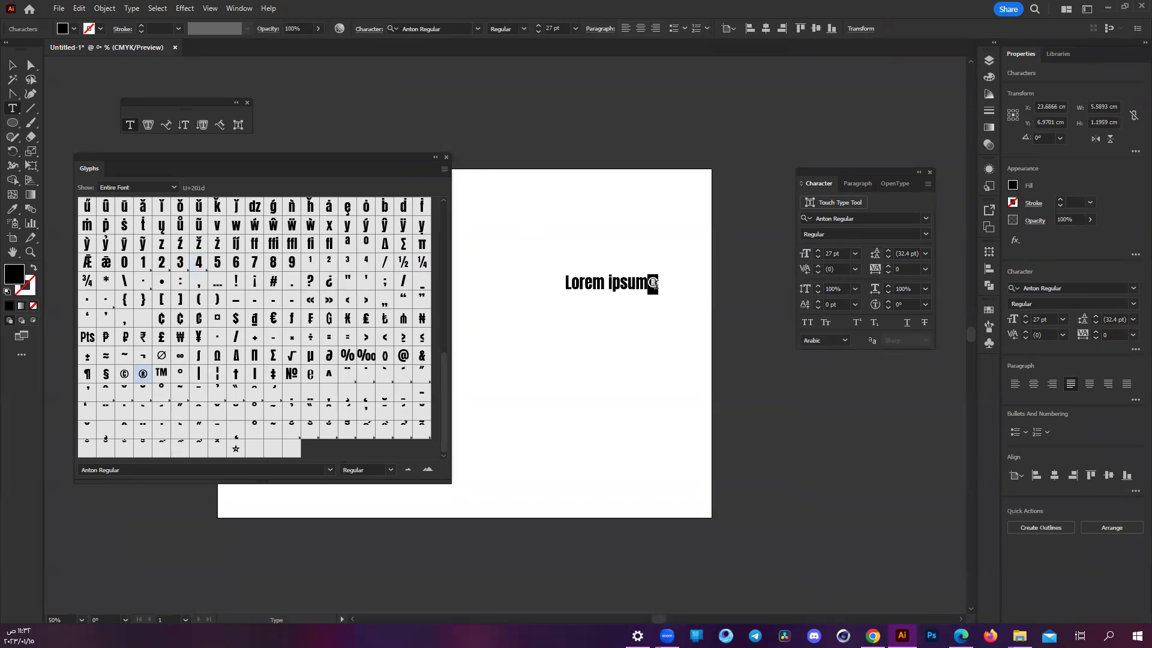
{"action": "scroll", "coordinate": [664, 303], "scroll_direction": "up", "scroll_amount": 1, "text": "alt"}
{"action": "scroll", "coordinate": [664, 303], "scroll_direction": "up", "scroll_amount": 2, "text": "alt"}
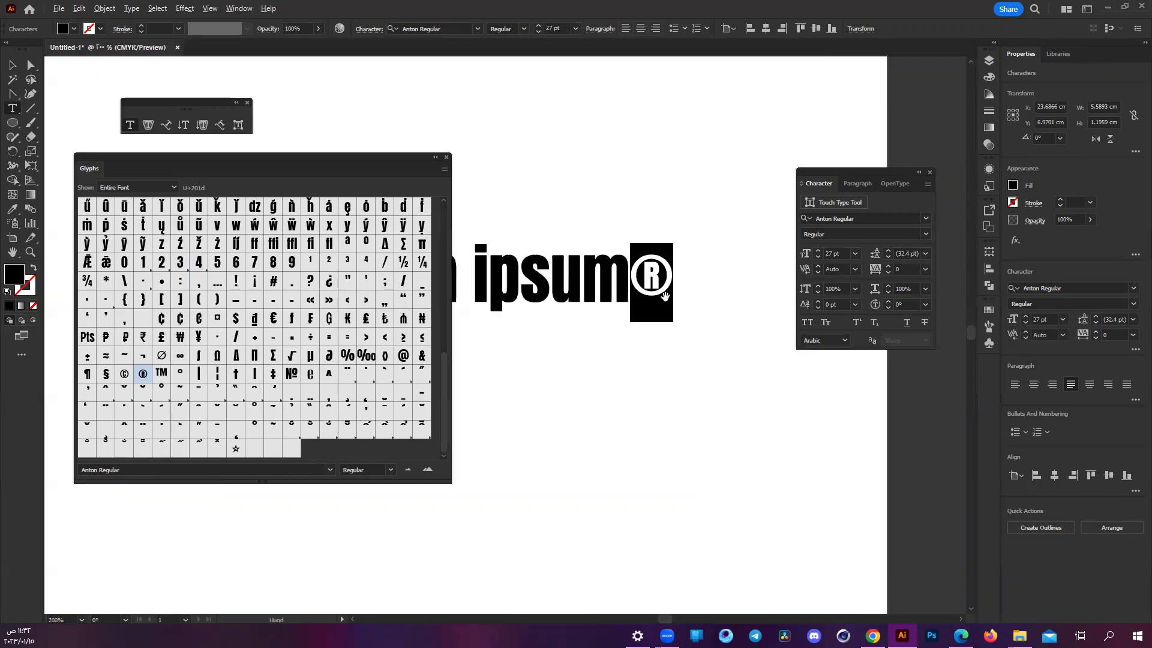
{"action": "scroll", "coordinate": [665, 297], "scroll_direction": "down", "scroll_amount": 1, "text": "alt"}
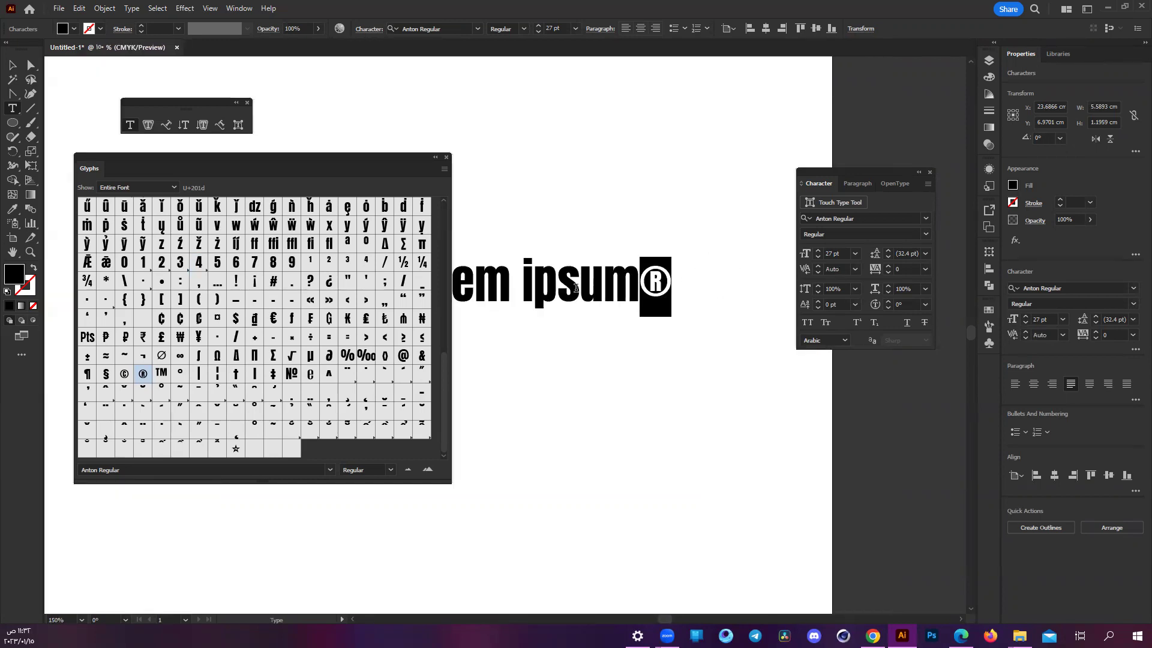
{"action": "scroll", "coordinate": [653, 272], "scroll_direction": "left", "scroll_amount": 2}
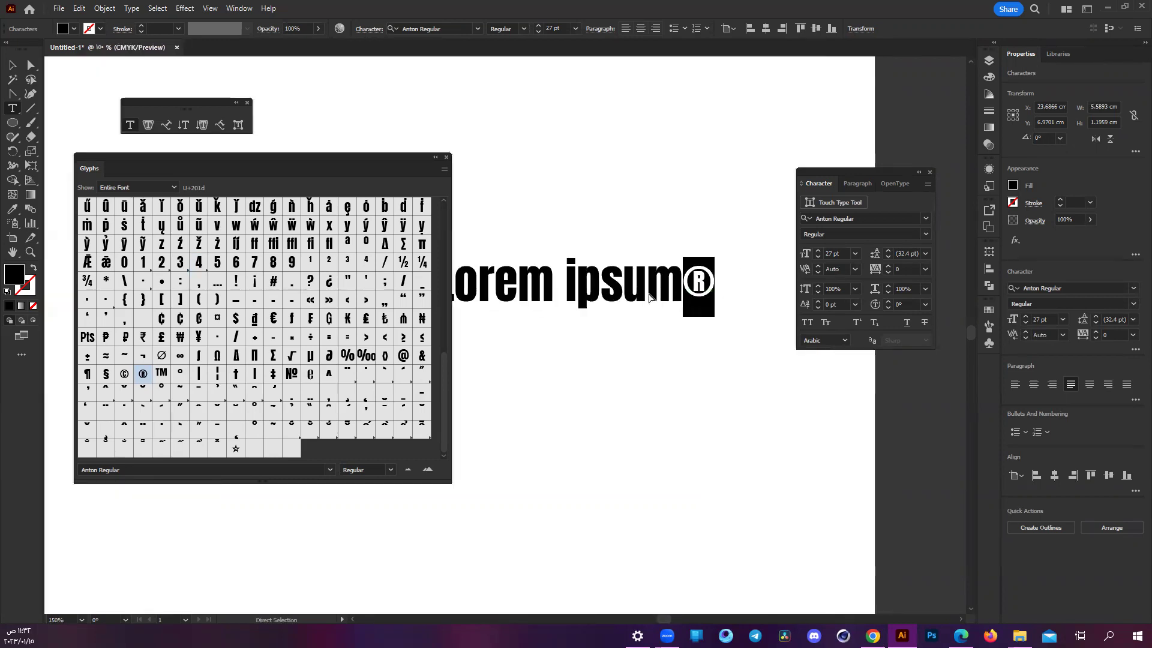
{"action": "left_click", "coordinate": [820, 258]}
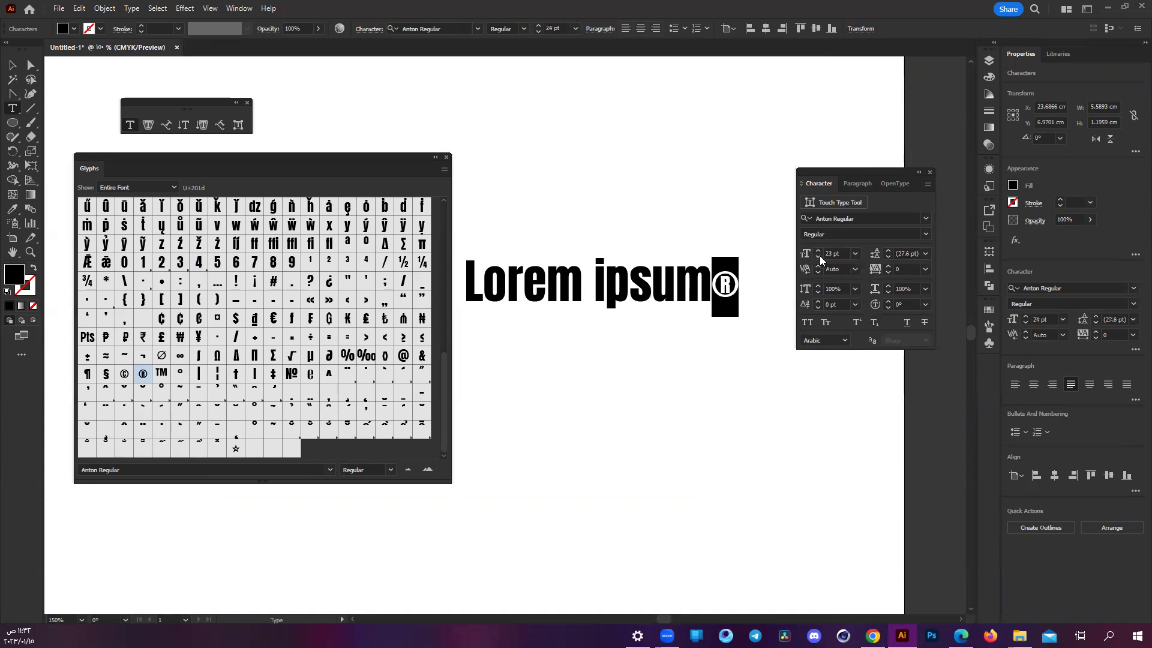
{"action": "left_click", "coordinate": [819, 302]}
{"action": "left_click", "coordinate": [818, 304]}
{"action": "left_click", "coordinate": [818, 304]}
- Exit text editing, deselect, then reselect the ® symbol
{"action": "left_click", "coordinate": [31, 65]}
{"action": "left_click", "coordinate": [759, 175]}
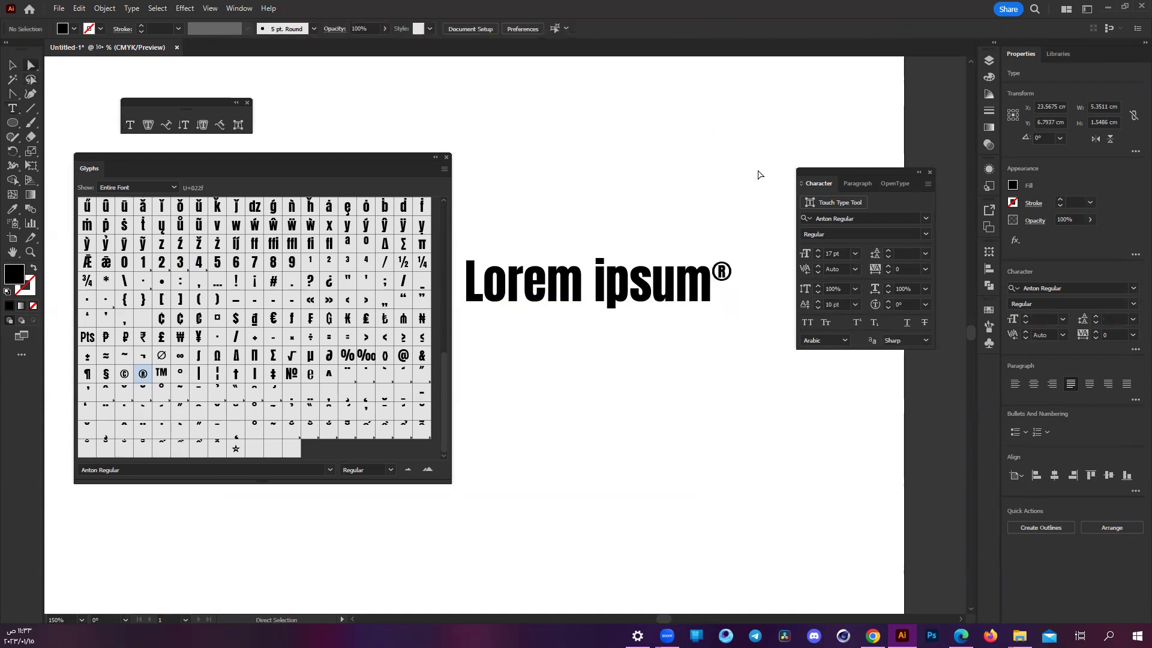
{"action": "scroll", "coordinate": [723, 343], "scroll_direction": "left", "scroll_amount": 1}
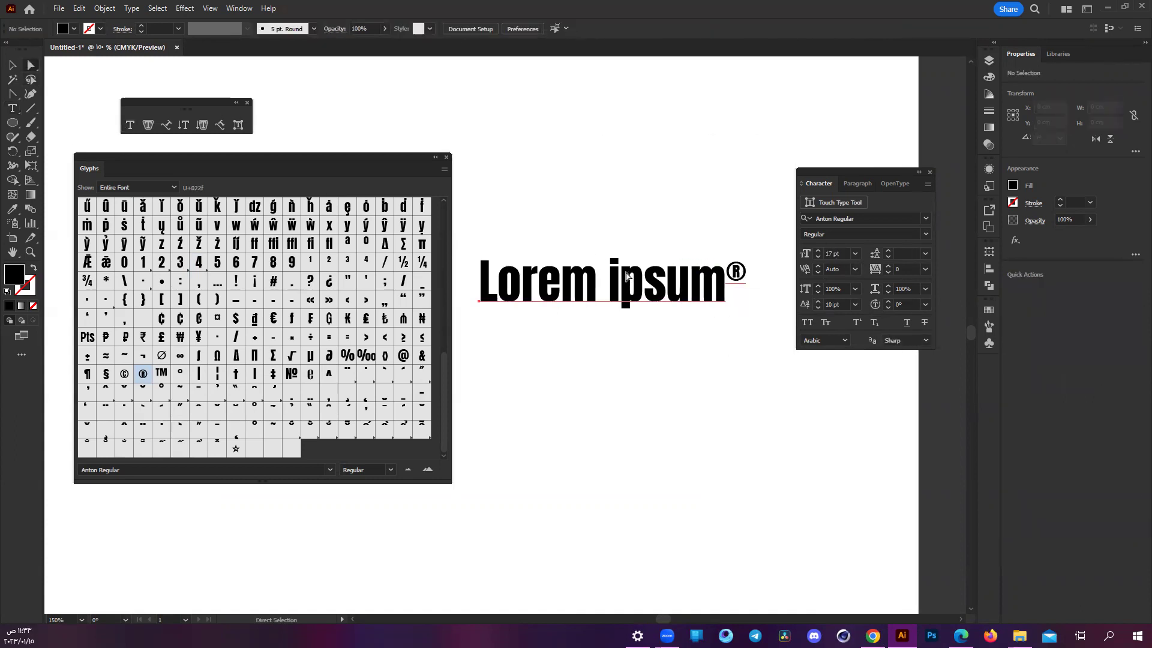
{"action": "double_click", "coordinate": [626, 276]}
- Clear the Adobe Fonts filter and set the ® symbol in Kawaguchi Demo Italic
{"action": "left_click_drag", "start_coordinate": [747, 282], "coordinate": [726, 282]}
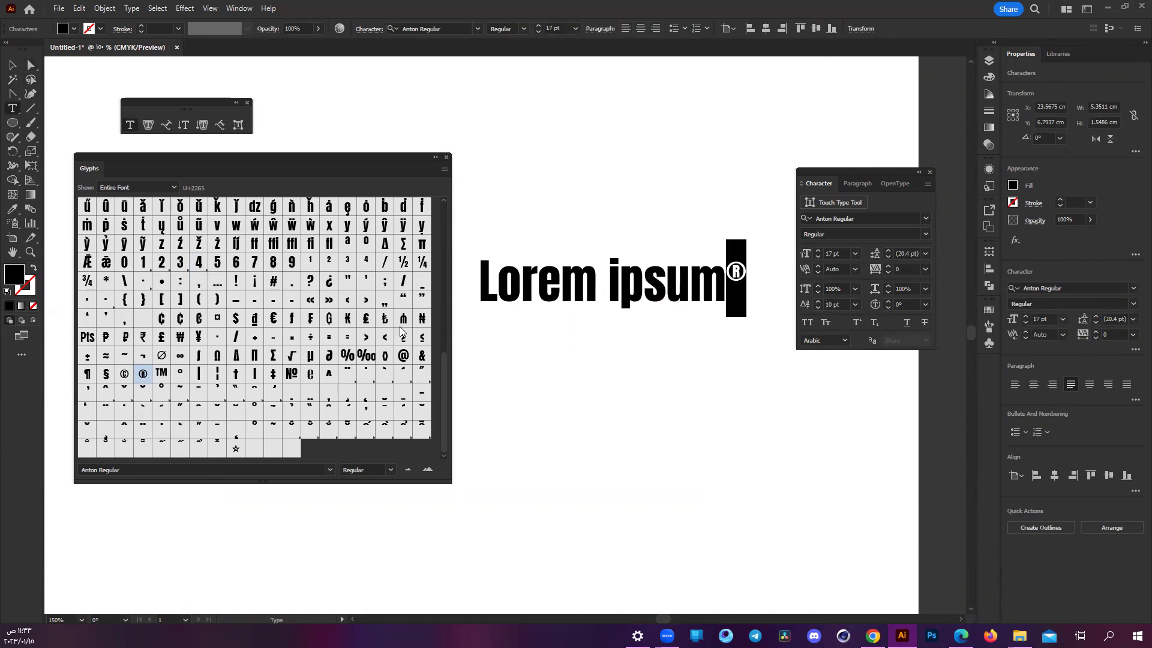
{"action": "left_click", "coordinate": [918, 217]}
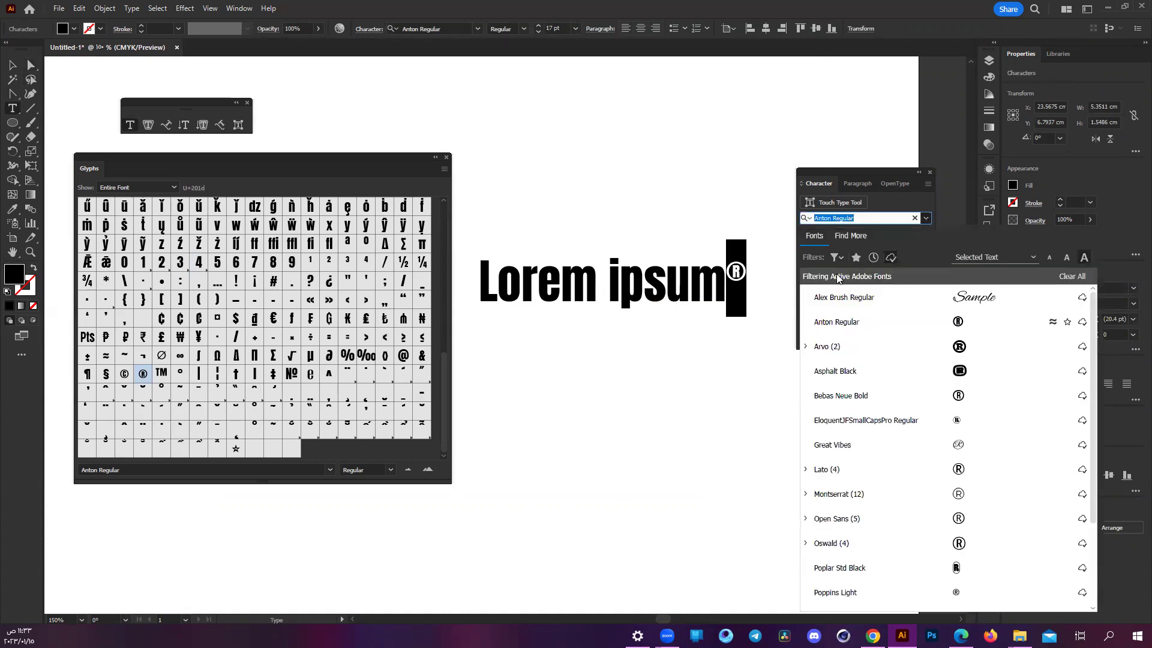
{"action": "left_click", "coordinate": [891, 258]}
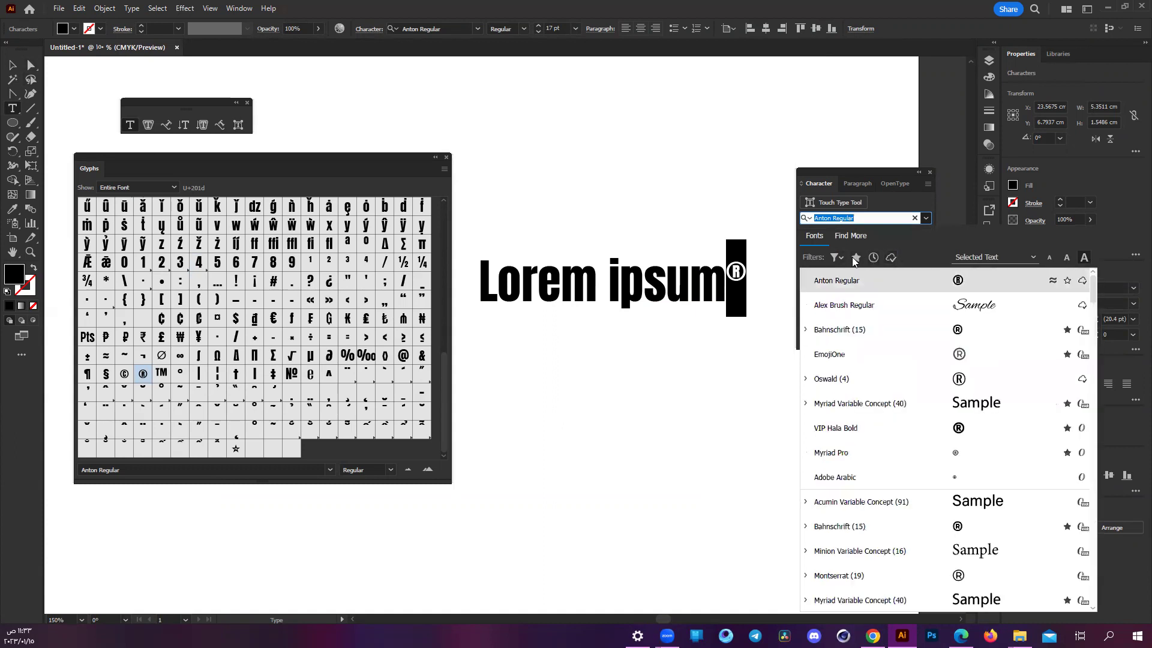
{"action": "scroll", "coordinate": [917, 370], "scroll_direction": "down", "scroll_amount": 5}
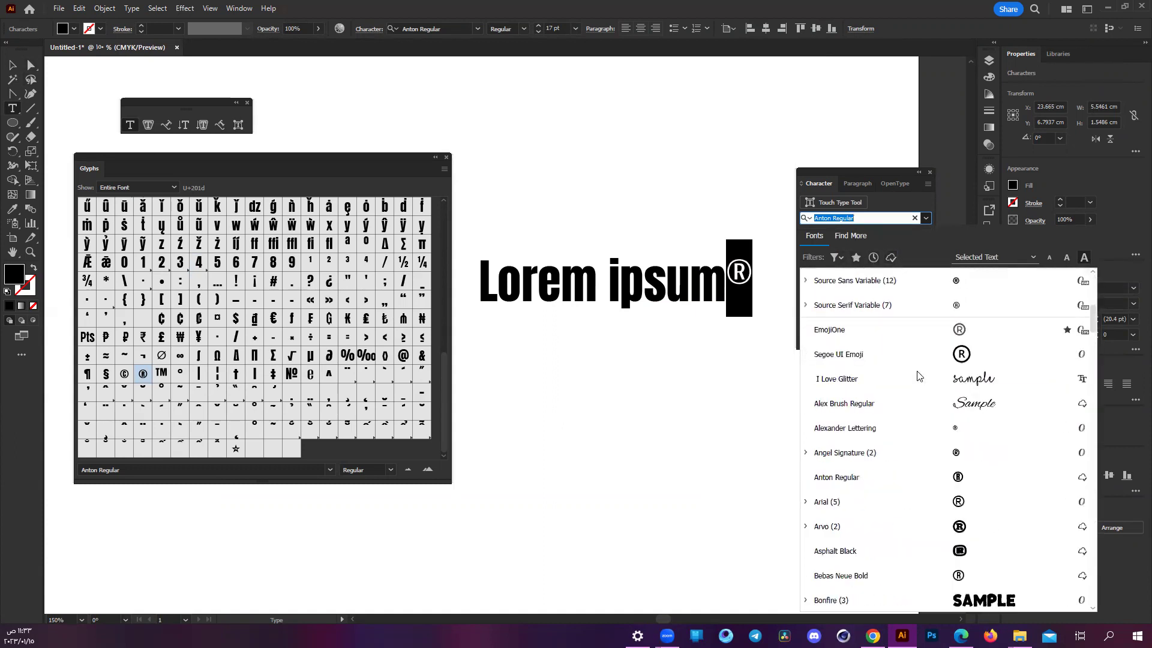
{"action": "scroll", "coordinate": [918, 378], "scroll_direction": "down", "scroll_amount": 5}
{"action": "scroll", "coordinate": [918, 384], "scroll_direction": "up", "scroll_amount": 3}
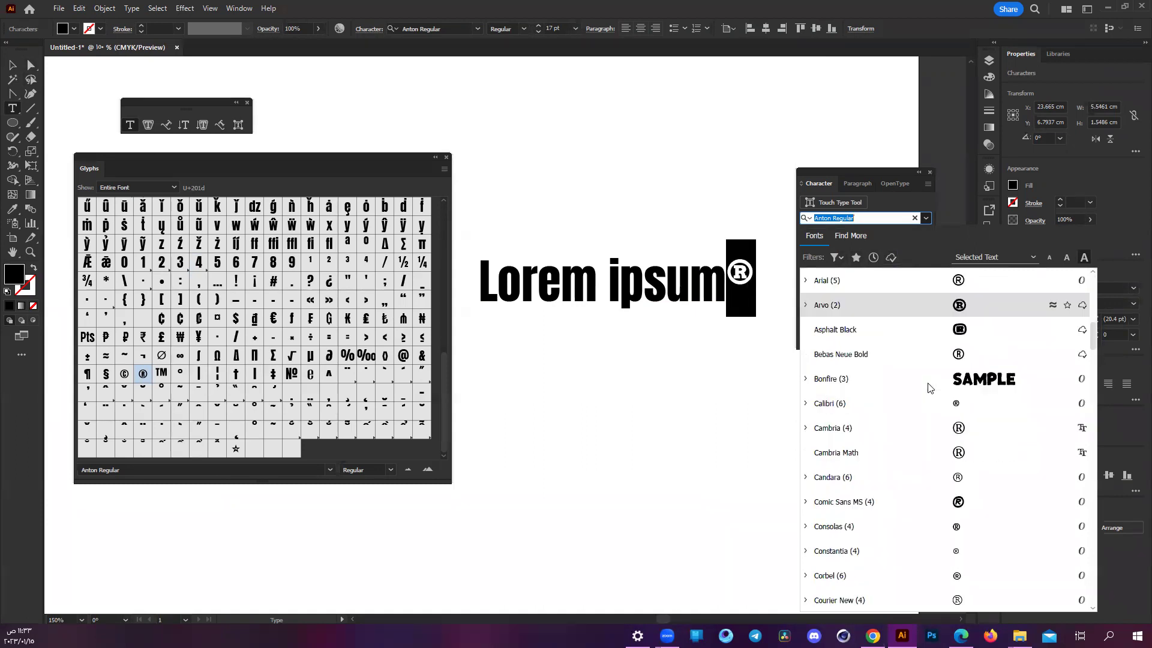
{"action": "scroll", "coordinate": [927, 383], "scroll_direction": "down", "scroll_amount": 6}
{"action": "scroll", "coordinate": [928, 382], "scroll_direction": "down", "scroll_amount": 2}
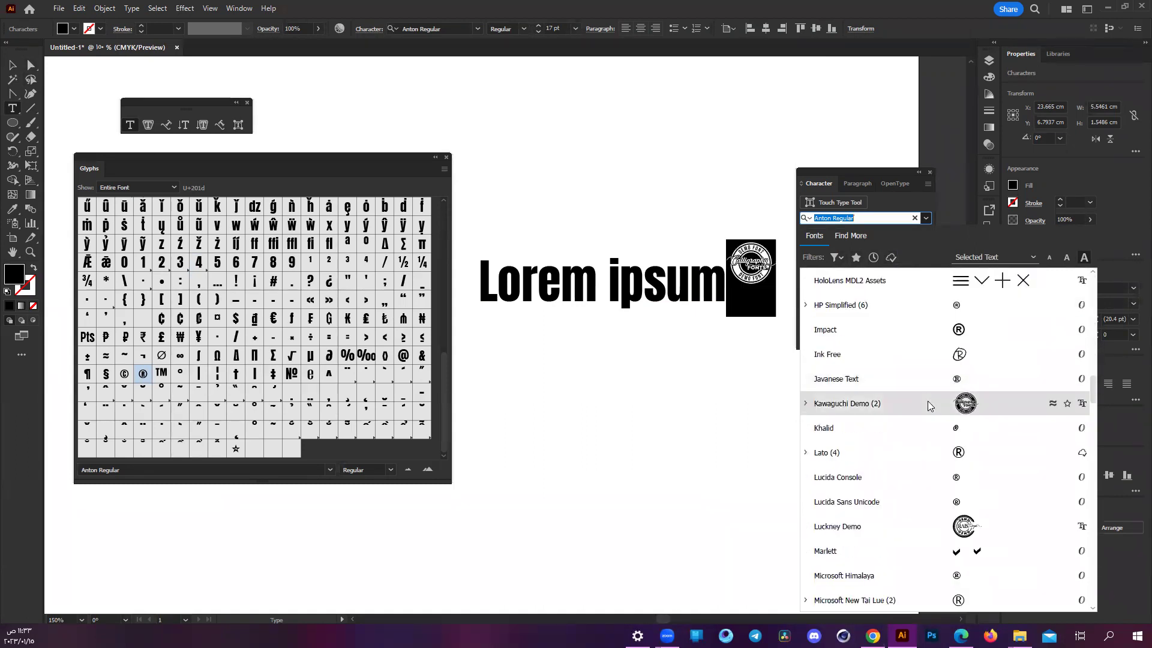
{"action": "left_click", "coordinate": [926, 405]}
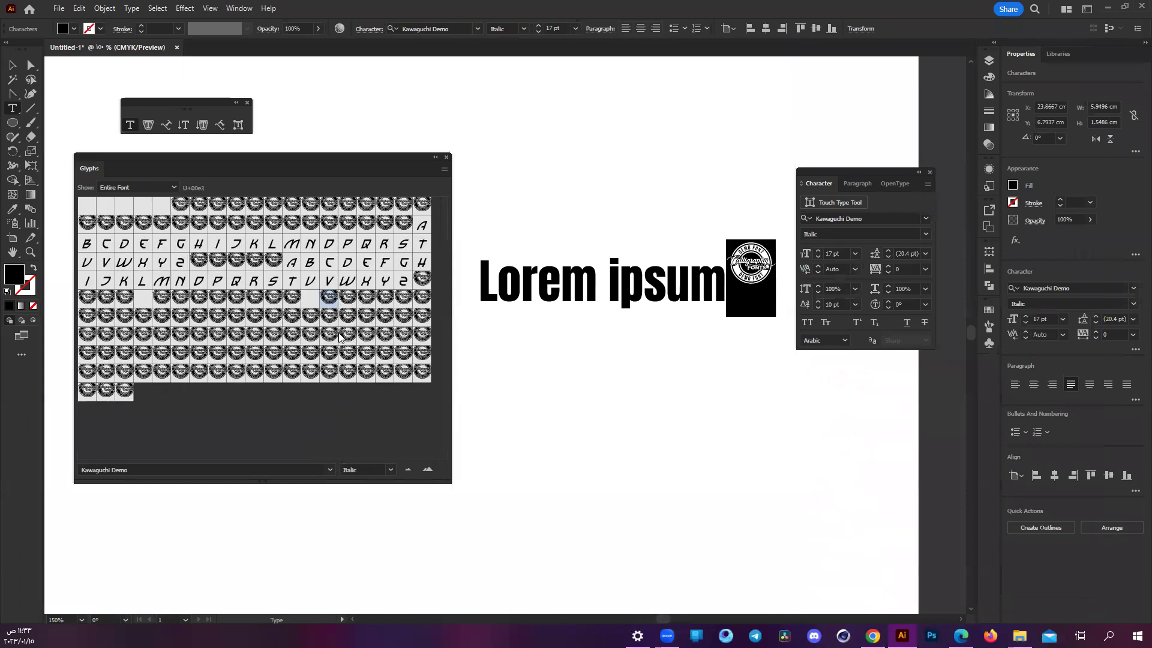
- Insert a Kawaguchi stamp glyph, then browse the font list without changing the font
{"action": "double_click", "coordinate": [333, 320]}
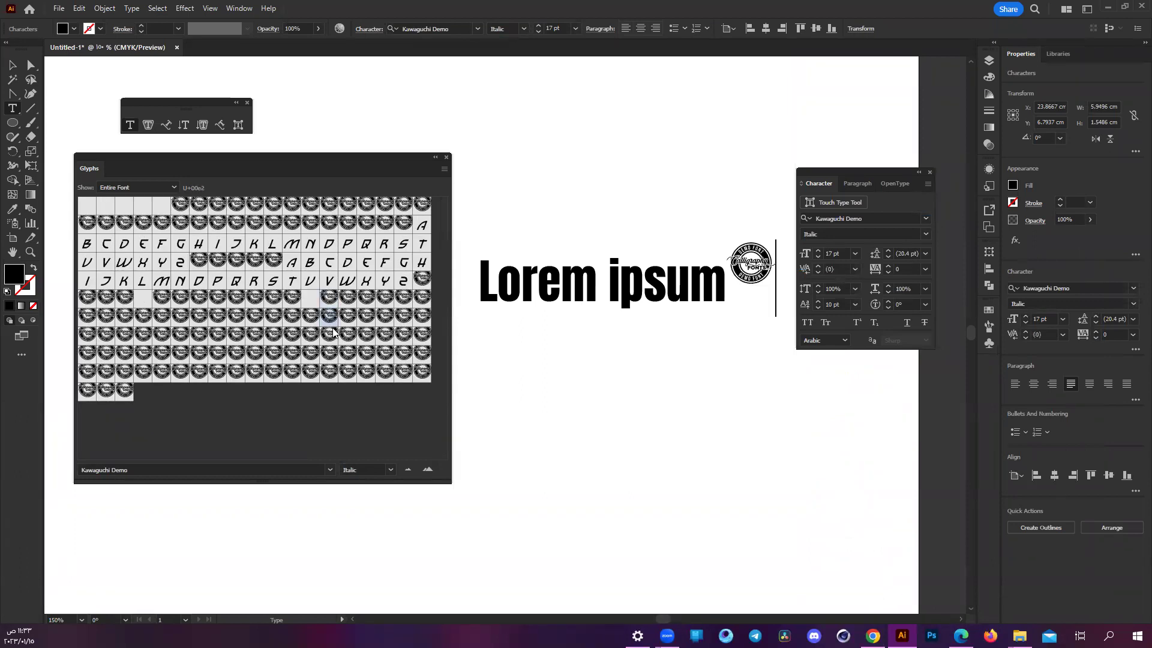
{"action": "key", "text": "shift+Left"}
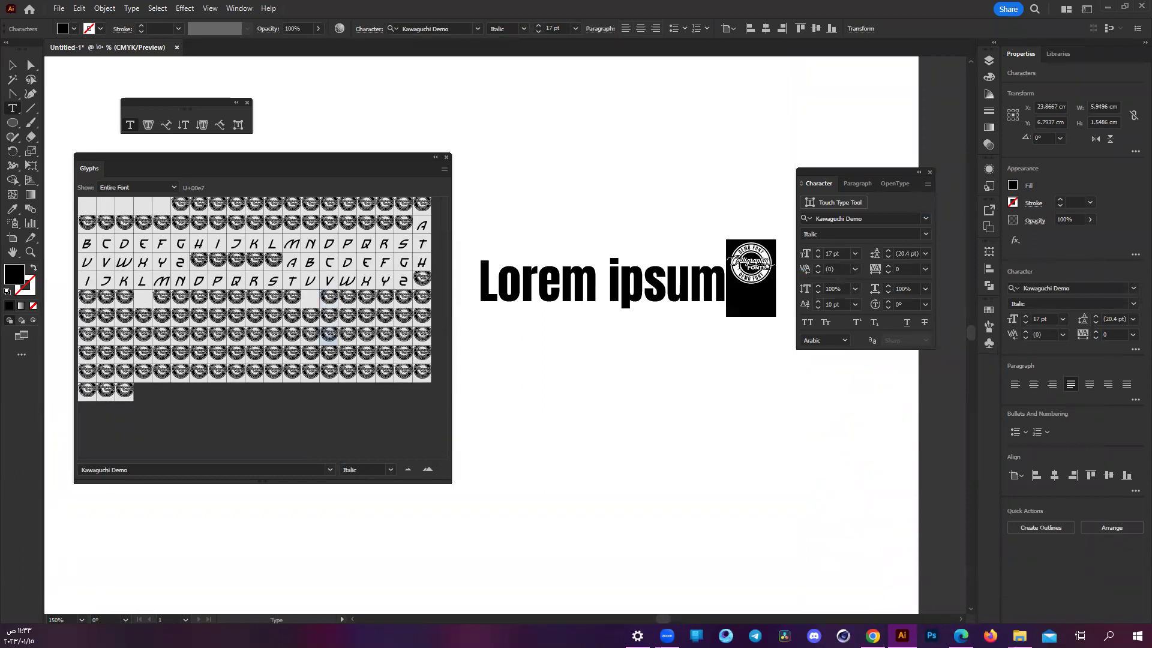
{"action": "left_click", "coordinate": [925, 219]}
{"action": "scroll", "coordinate": [887, 408], "scroll_direction": "down", "scroll_amount": 5}
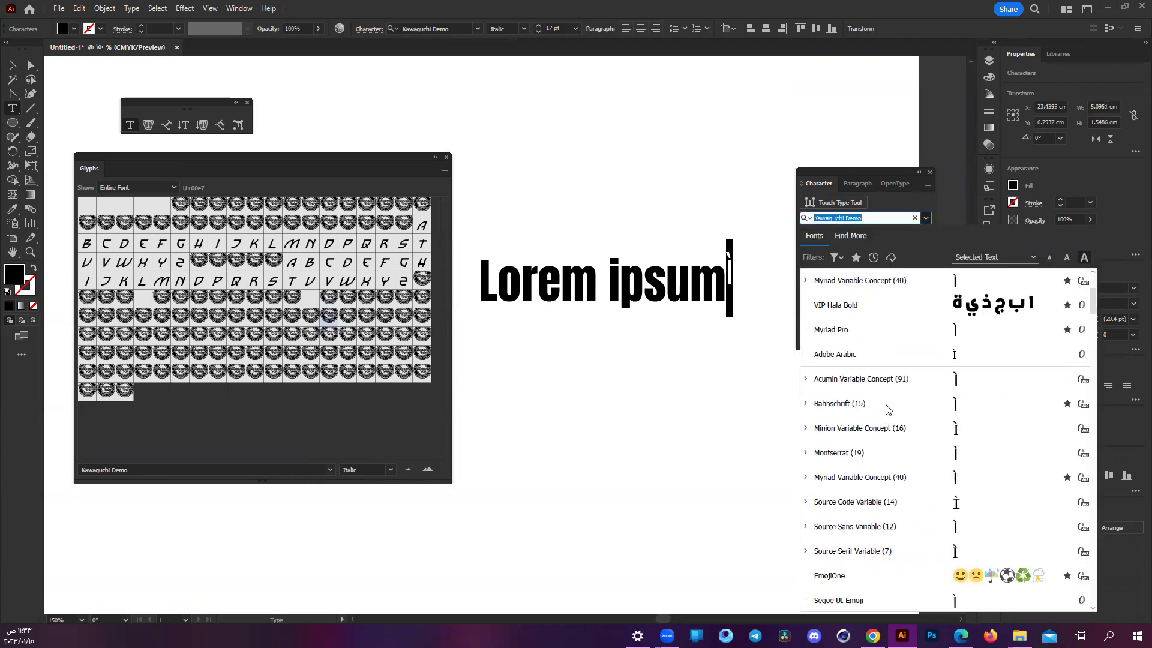
{"action": "scroll", "coordinate": [887, 408], "scroll_direction": "up", "scroll_amount": 5}
{"action": "scroll", "coordinate": [886, 408], "scroll_direction": "down", "scroll_amount": 5}
{"action": "scroll", "coordinate": [887, 409], "scroll_direction": "down", "scroll_amount": 5}
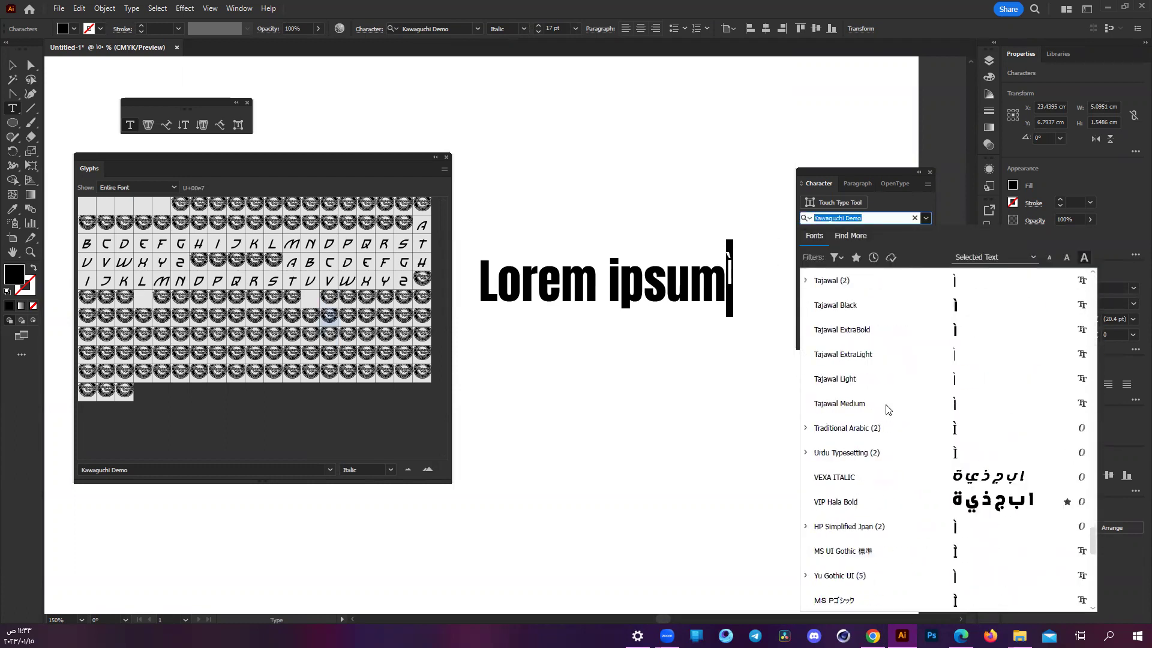
{"action": "scroll", "coordinate": [887, 408], "scroll_direction": "down", "scroll_amount": 5}
{"action": "scroll", "coordinate": [887, 408], "scroll_direction": "down", "scroll_amount": 3}
{"action": "scroll", "coordinate": [887, 406], "scroll_direction": "up", "scroll_amount": 10}
{"action": "scroll", "coordinate": [887, 406], "scroll_direction": "up", "scroll_amount": 10}
{"action": "scroll", "coordinate": [887, 406], "scroll_direction": "up", "scroll_amount": 5}
{"action": "left_click", "coordinate": [276, 339]}
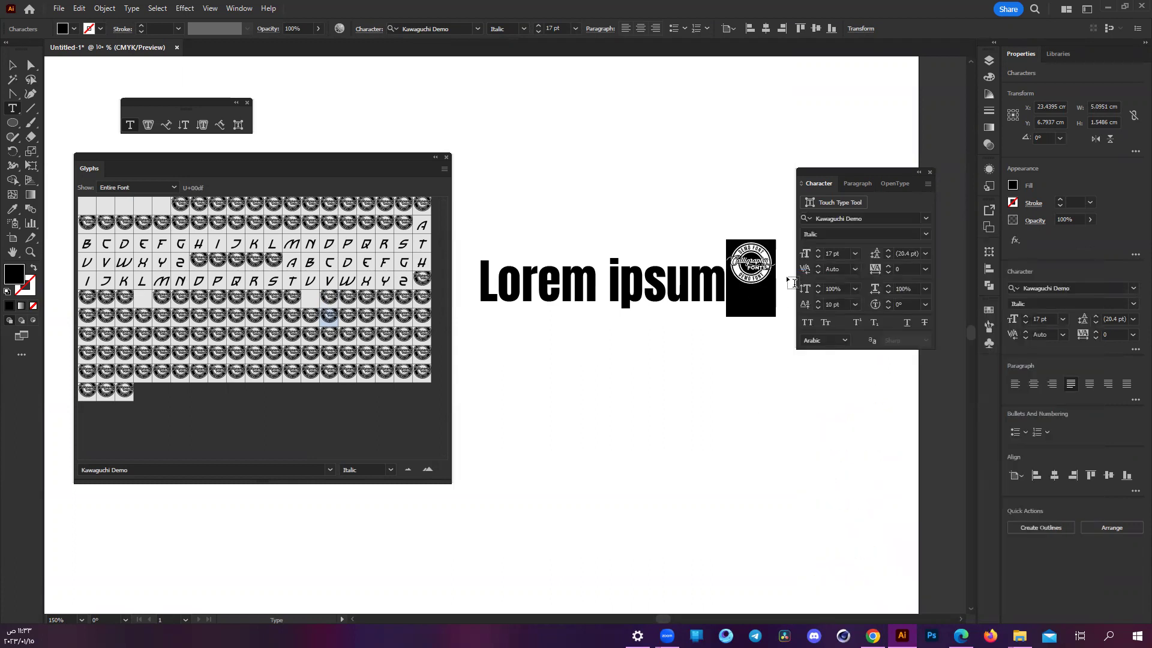
- Delete the stamp glyph and switch the font to Bahnschrift Regular, trying Alex Brush first
{"action": "key", "text": "BackSpace"}
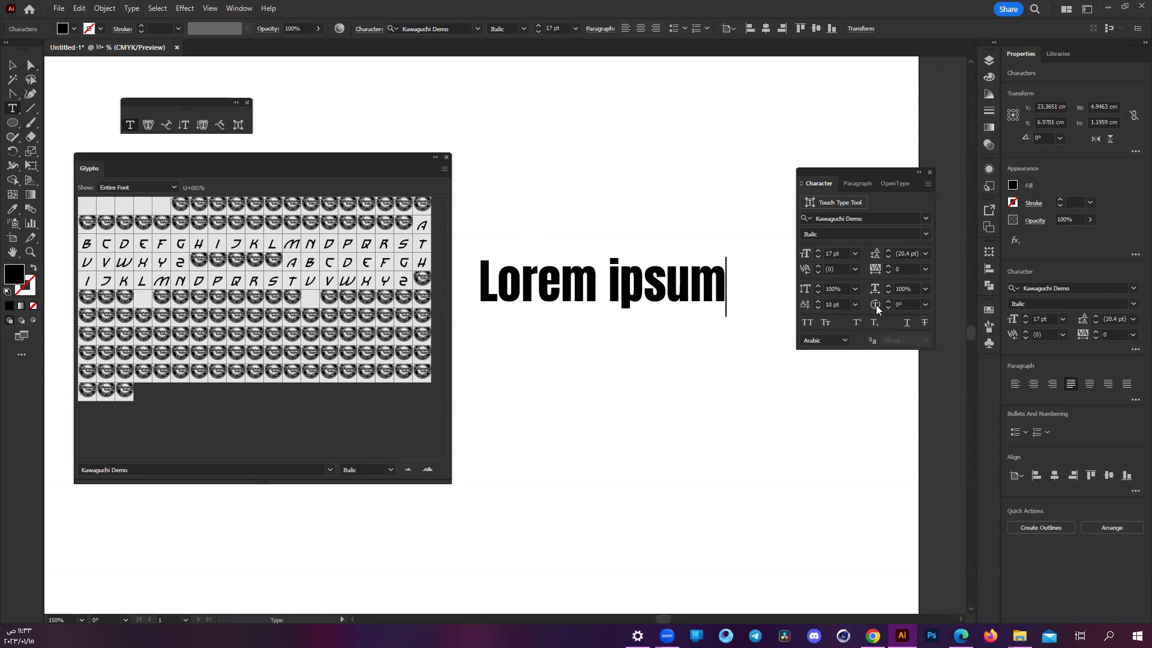
{"action": "left_click", "coordinate": [917, 220]}
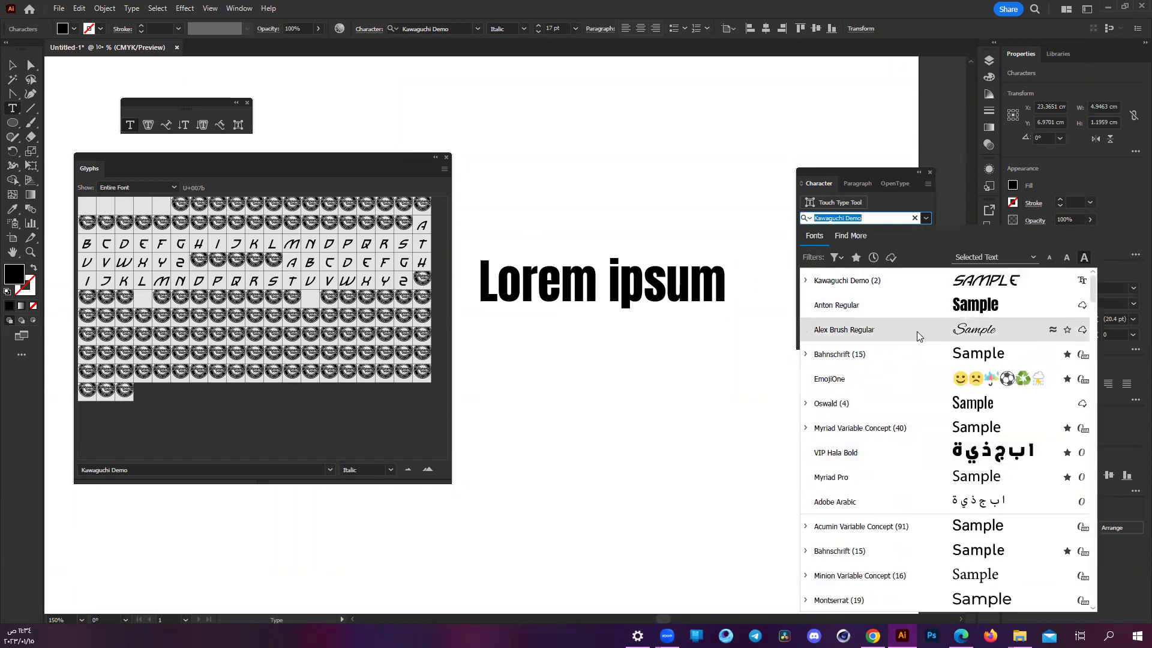
{"action": "left_click", "coordinate": [918, 330]}
{"action": "left_click", "coordinate": [917, 217]}
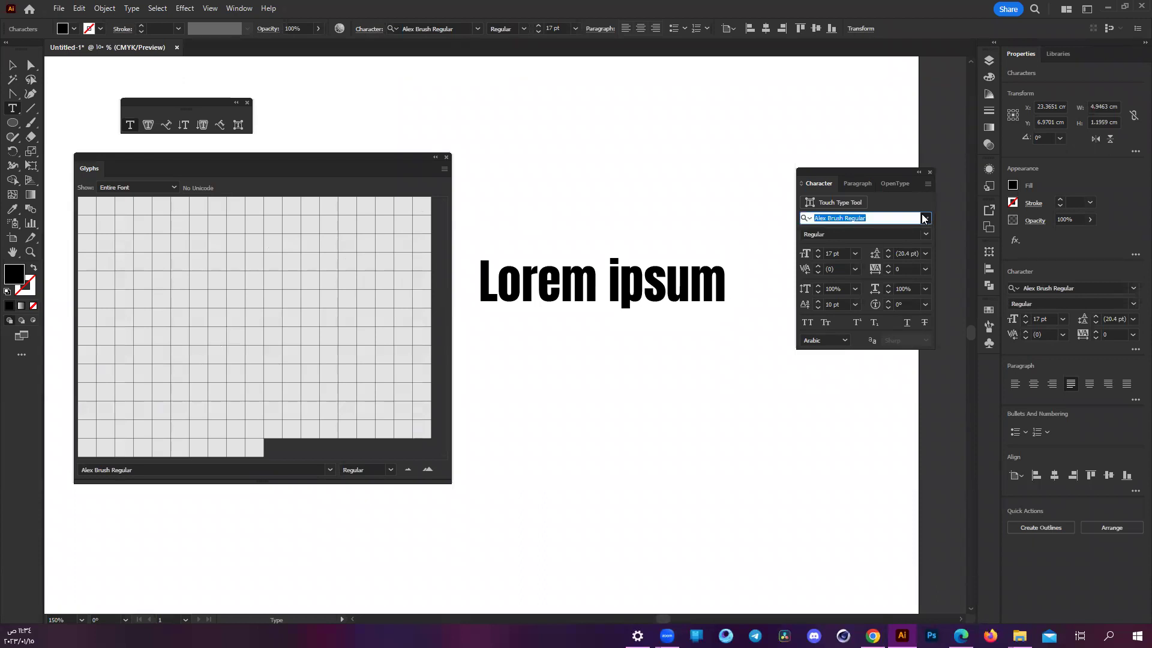
{"action": "left_click", "coordinate": [894, 346]}
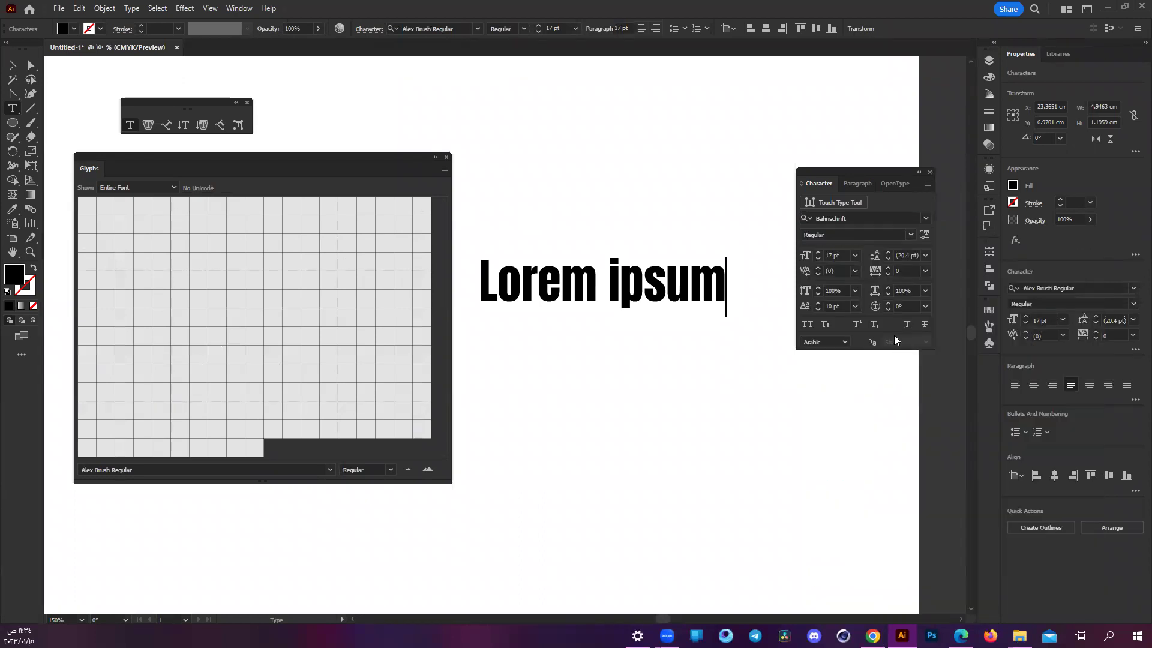
{"action": "scroll", "coordinate": [375, 323], "scroll_direction": "down", "scroll_amount": 5}
{"action": "scroll", "coordinate": [376, 323], "scroll_direction": "down", "scroll_amount": 10}
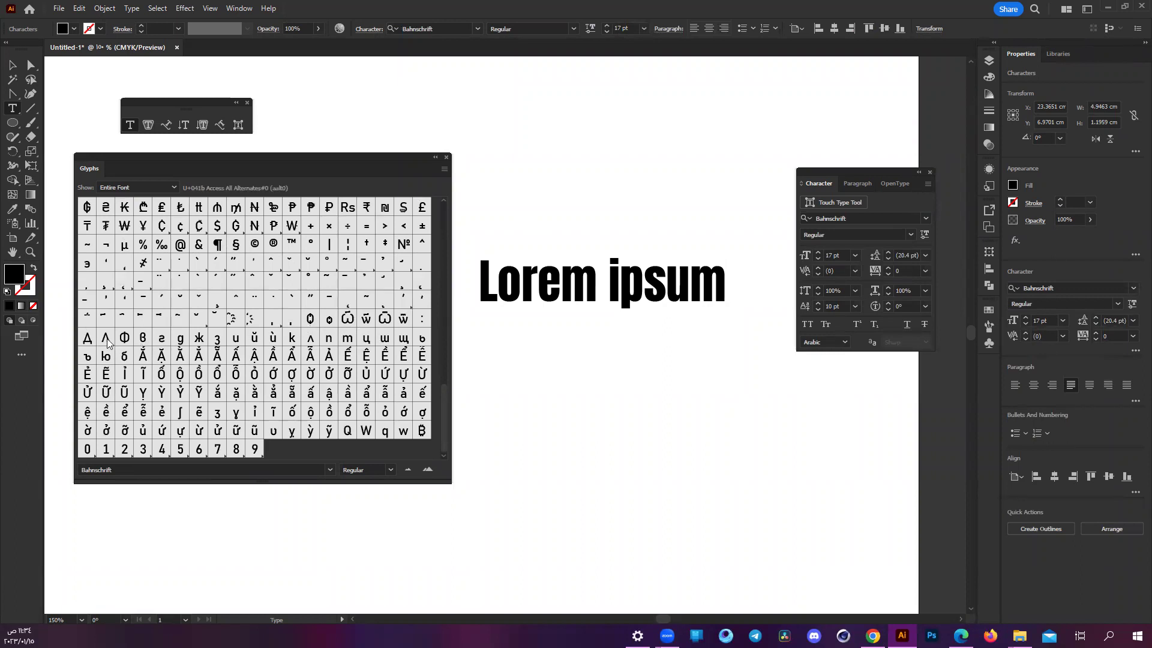
{"action": "scroll", "coordinate": [220, 393], "scroll_direction": "up", "scroll_amount": 2}
{"action": "scroll", "coordinate": [220, 393], "scroll_direction": "up", "scroll_amount": 3}
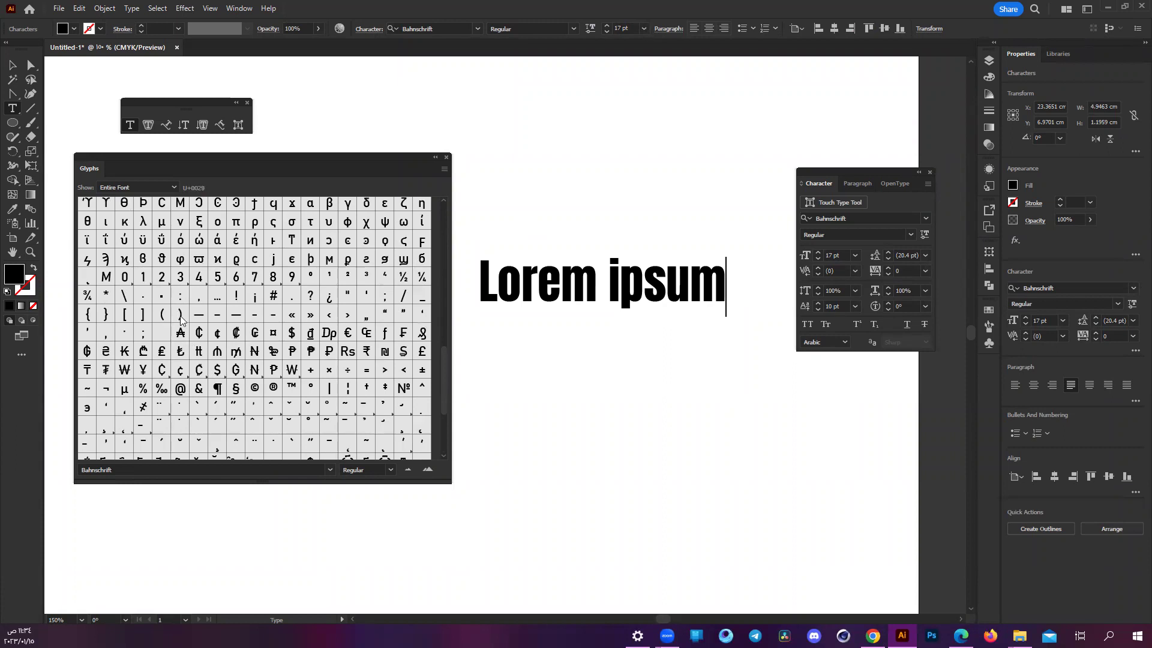
- Insert an asterisk after ipsum from the Glyphs panel and scroll through the Bahnschrift glyphs
{"action": "double_click", "coordinate": [107, 296]}
{"action": "scroll", "coordinate": [348, 304], "scroll_direction": "up", "scroll_amount": 1}
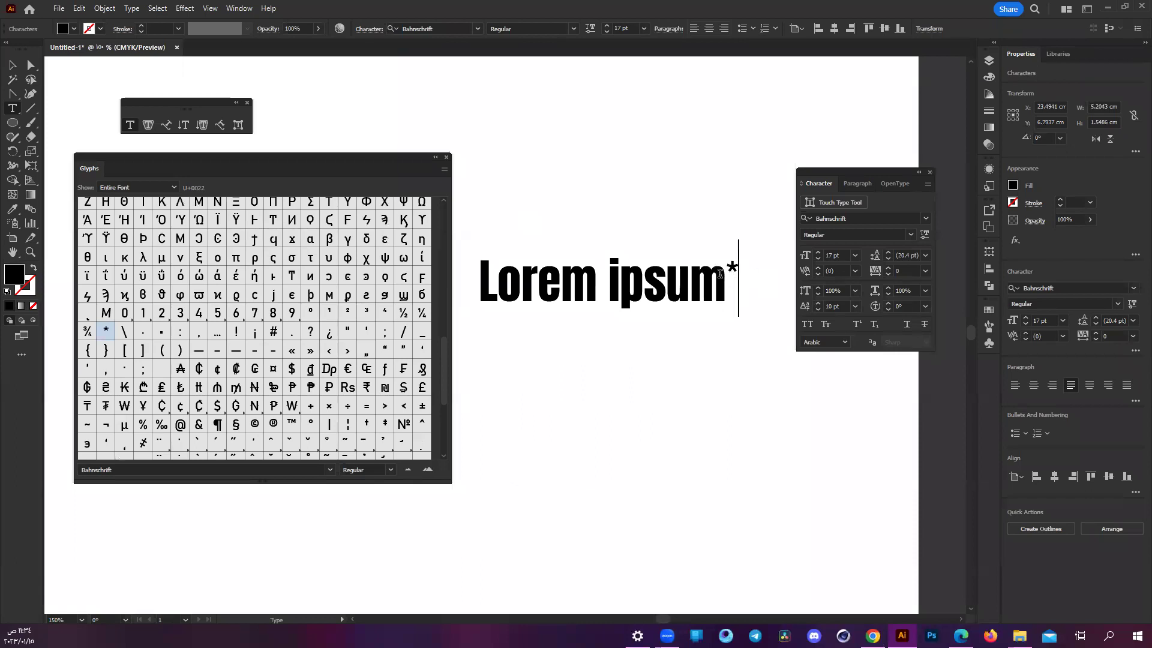
{"action": "scroll", "coordinate": [658, 520], "scroll_direction": "down", "scroll_amount": 2}
{"action": "scroll", "coordinate": [654, 513], "scroll_direction": "down", "scroll_amount": 3}
{"action": "scroll", "coordinate": [654, 513], "scroll_direction": "down", "scroll_amount": 3}
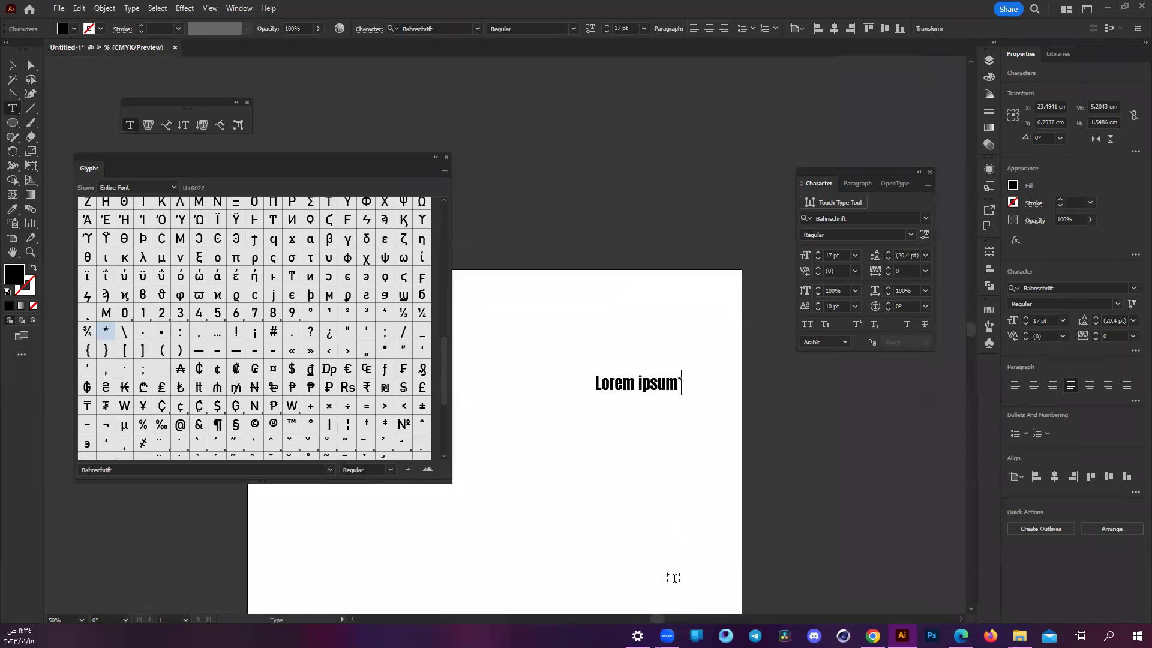
{"action": "scroll", "coordinate": [666, 570], "scroll_direction": "down", "scroll_amount": 2}
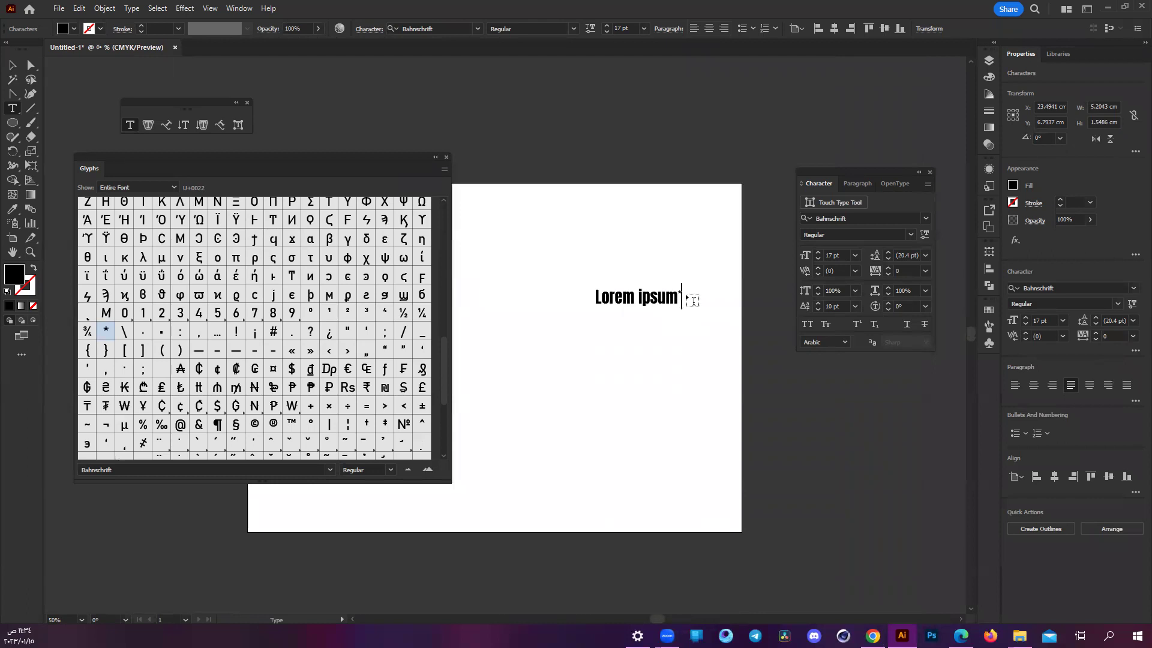
{"action": "scroll", "coordinate": [389, 323], "scroll_direction": "up", "scroll_amount": 2}
{"action": "scroll", "coordinate": [390, 324], "scroll_direction": "up", "scroll_amount": 2}
{"action": "scroll", "coordinate": [396, 327], "scroll_direction": "up", "scroll_amount": 3}
{"action": "scroll", "coordinate": [396, 327], "scroll_direction": "up", "scroll_amount": 2}
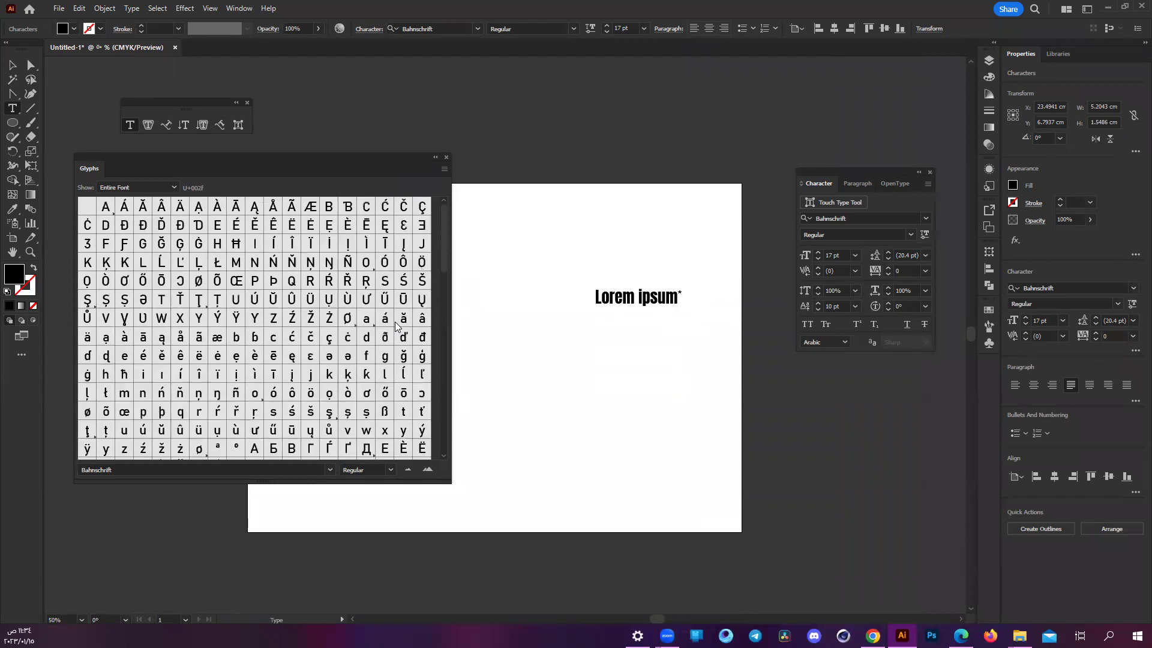
{"action": "scroll", "coordinate": [360, 303], "scroll_direction": "down", "scroll_amount": 3}
{"action": "scroll", "coordinate": [365, 307], "scroll_direction": "down", "scroll_amount": 3}
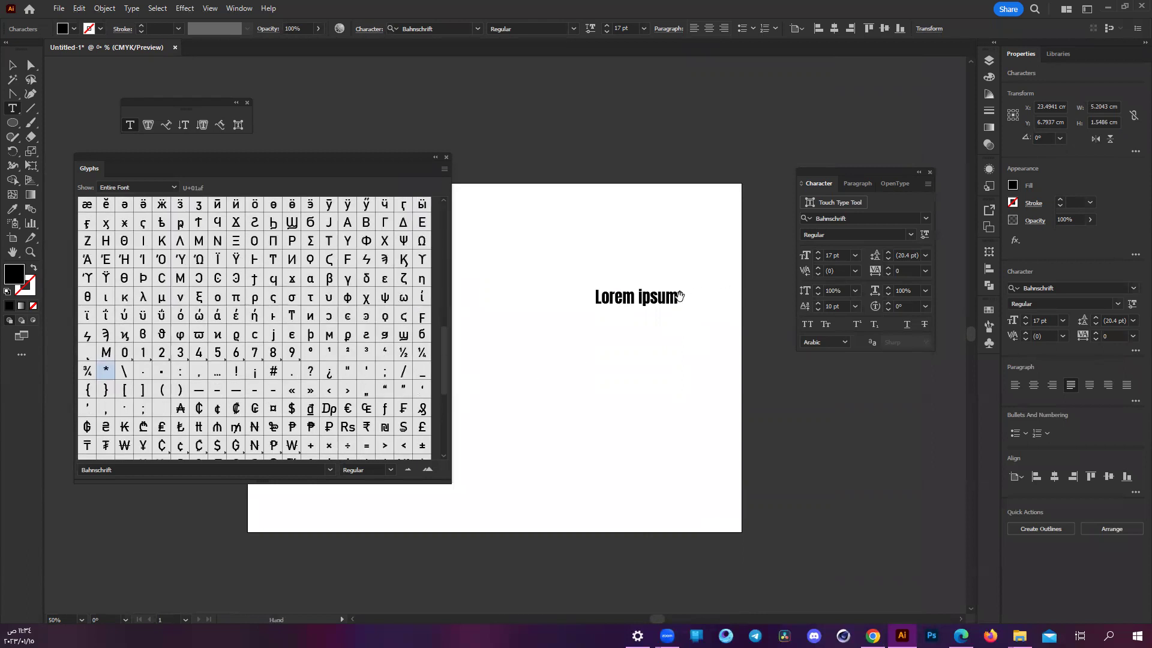
{"action": "scroll", "coordinate": [679, 296], "scroll_direction": "up", "scroll_amount": 3}
- Select the stray asterisk after ipsum and delete it
{"action": "double_click", "coordinate": [682, 280]}
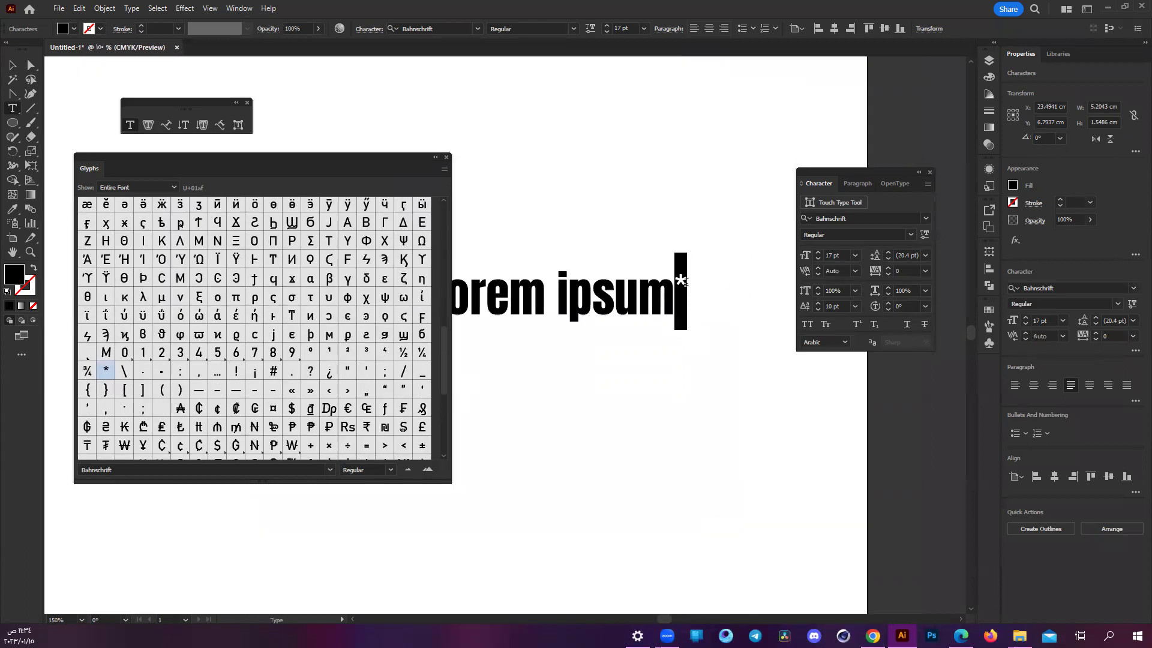
{"action": "key", "text": "BackSpace"}
{"action": "scroll", "coordinate": [684, 282], "scroll_direction": "down", "scroll_amount": 2}
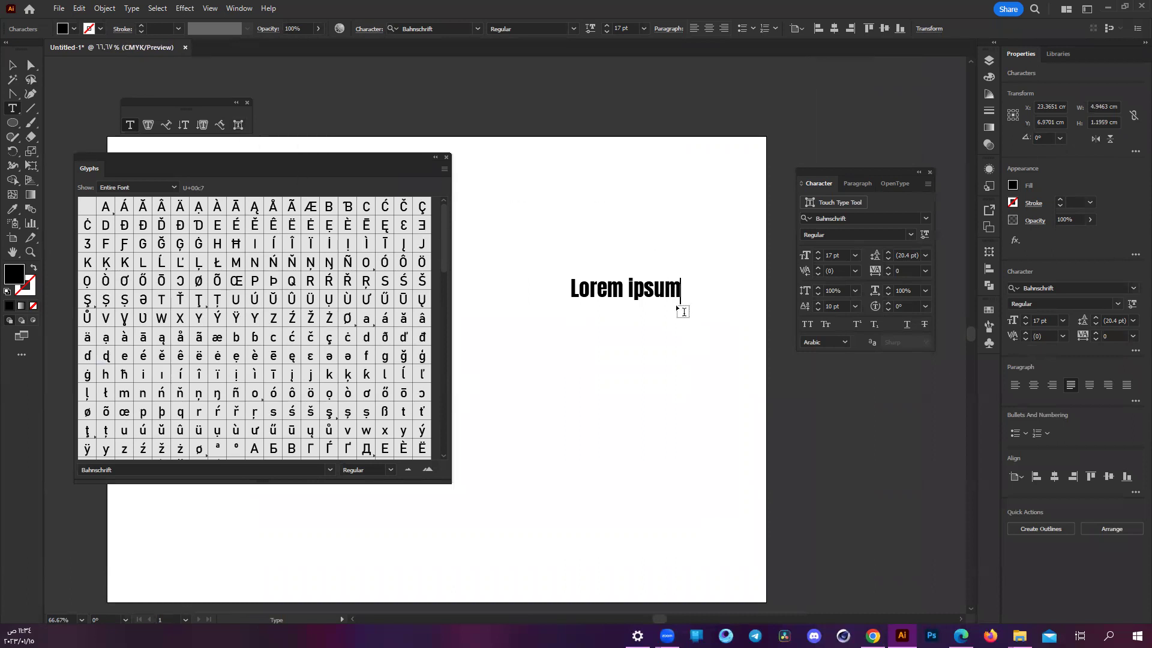
- Enlarge Lorem ipsum to 74 pt, close the Glyphs panel, and move the text near the artboard centre
{"action": "key", "text": "ctrl+a"}
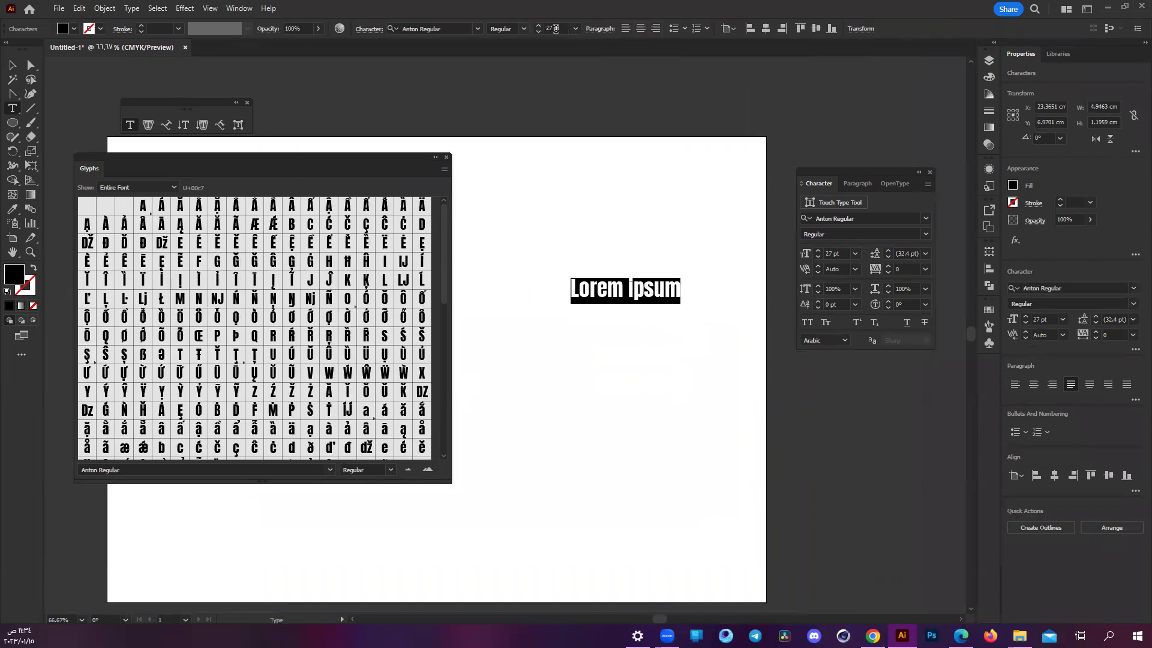
{"action": "left_click", "coordinate": [540, 27]}
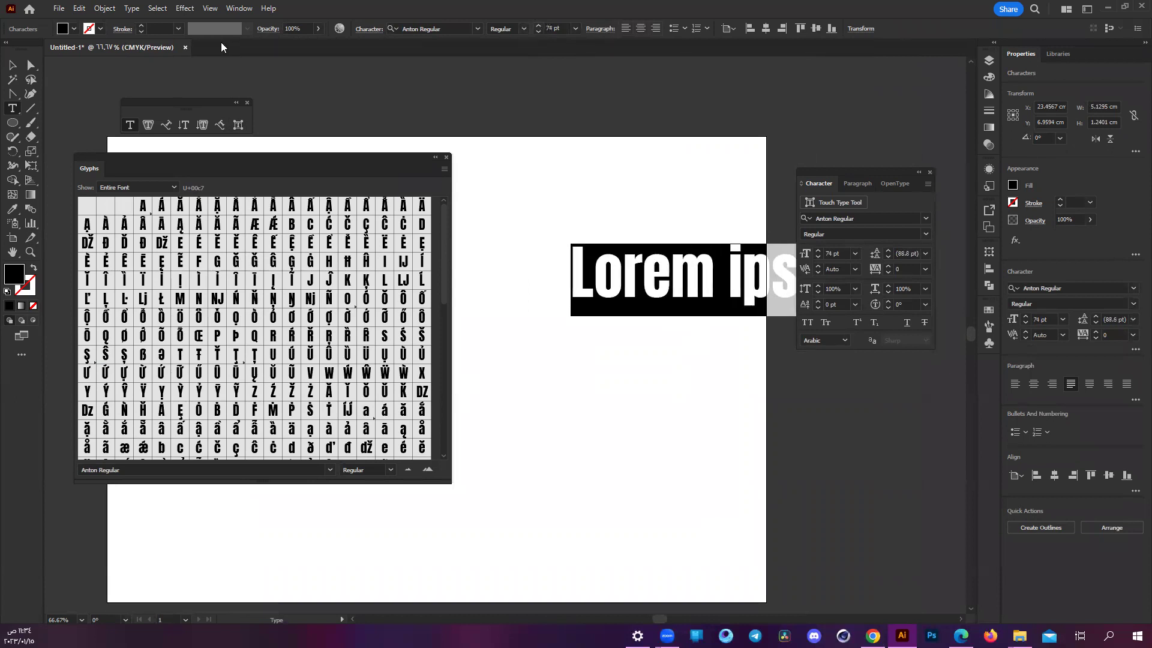
{"action": "left_click", "coordinate": [31, 65]}
{"action": "left_click_drag", "start_coordinate": [641, 270], "coordinate": [519, 283]}
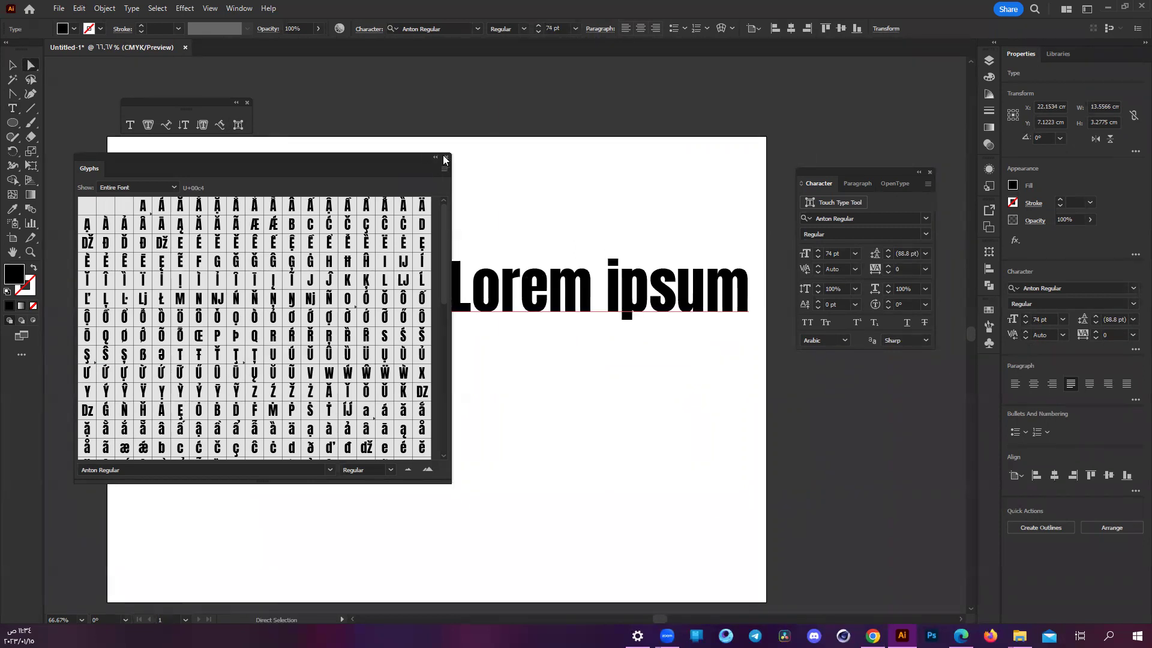
{"action": "left_click", "coordinate": [446, 159]}
{"action": "mouse_move", "coordinate": [735, 284]}
{"action": "left_mouse_down"}
{"action": "mouse_move", "coordinate": [437, 328]}
{"action": "mouse_move", "coordinate": [383, 322]}
{"action": "left_mouse_up"}
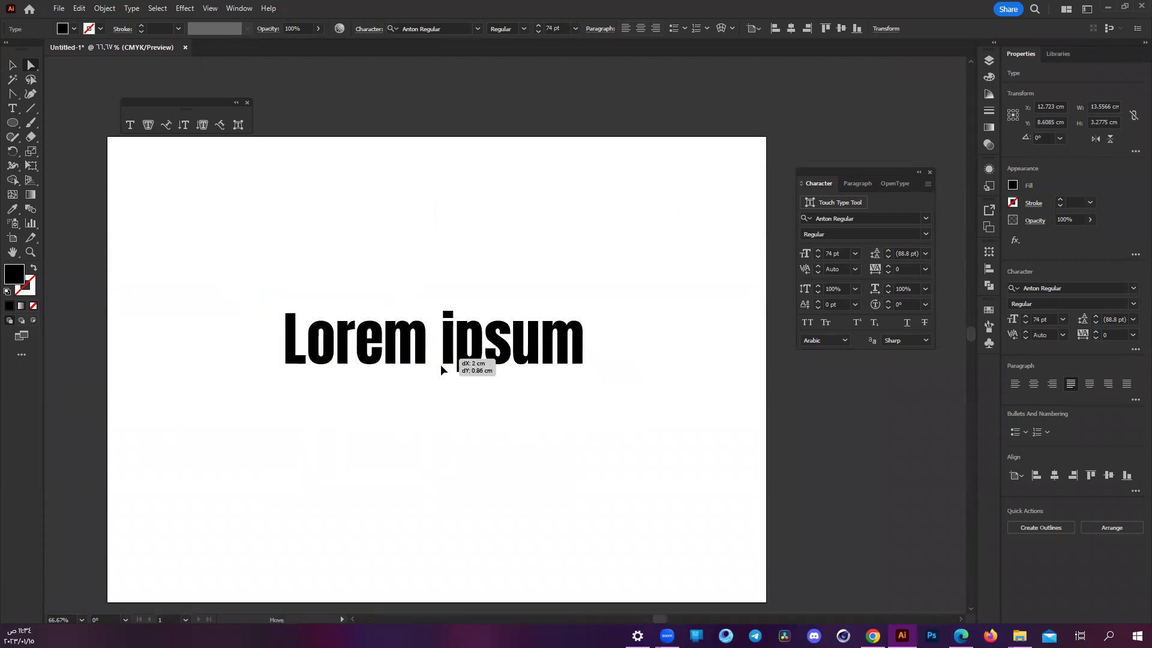
{"action": "left_click_drag", "start_coordinate": [413, 356], "coordinate": [453, 381]}
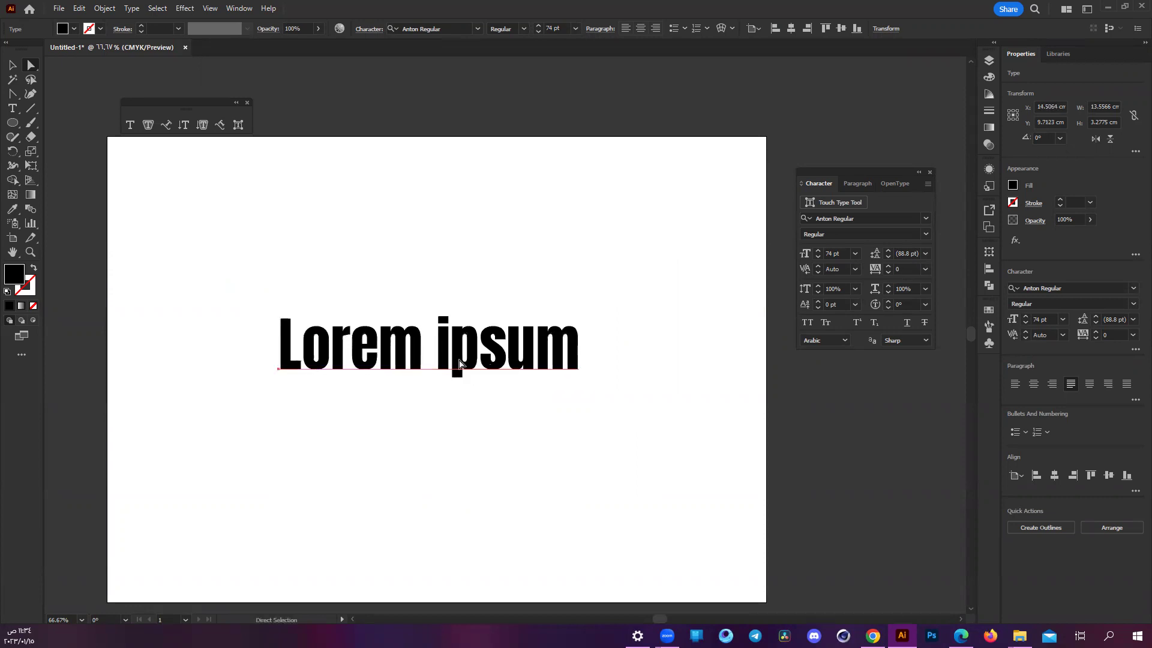
{"action": "scroll", "coordinate": [461, 383], "scroll_direction": "down", "scroll_amount": 1, "text": "alt"}
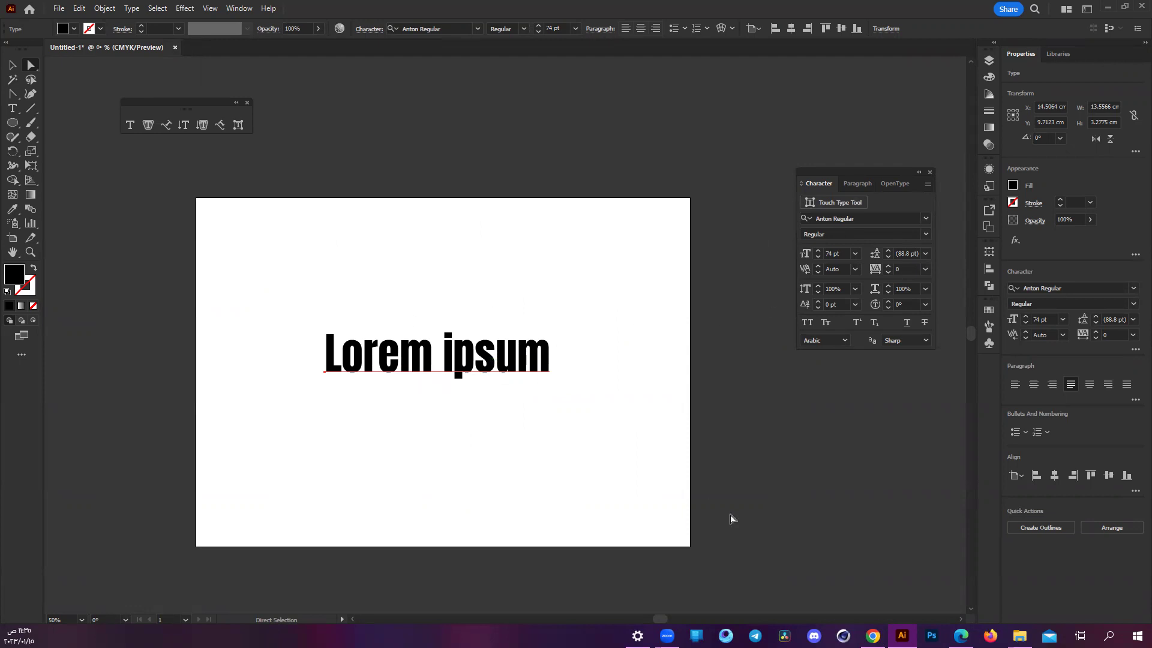
{"action": "scroll", "coordinate": [415, 403], "scroll_direction": "up", "scroll_amount": 1, "text": "alt"}
- Duplicate the Lorem ipsum line directly below the original
{"action": "key", "text": "t"}
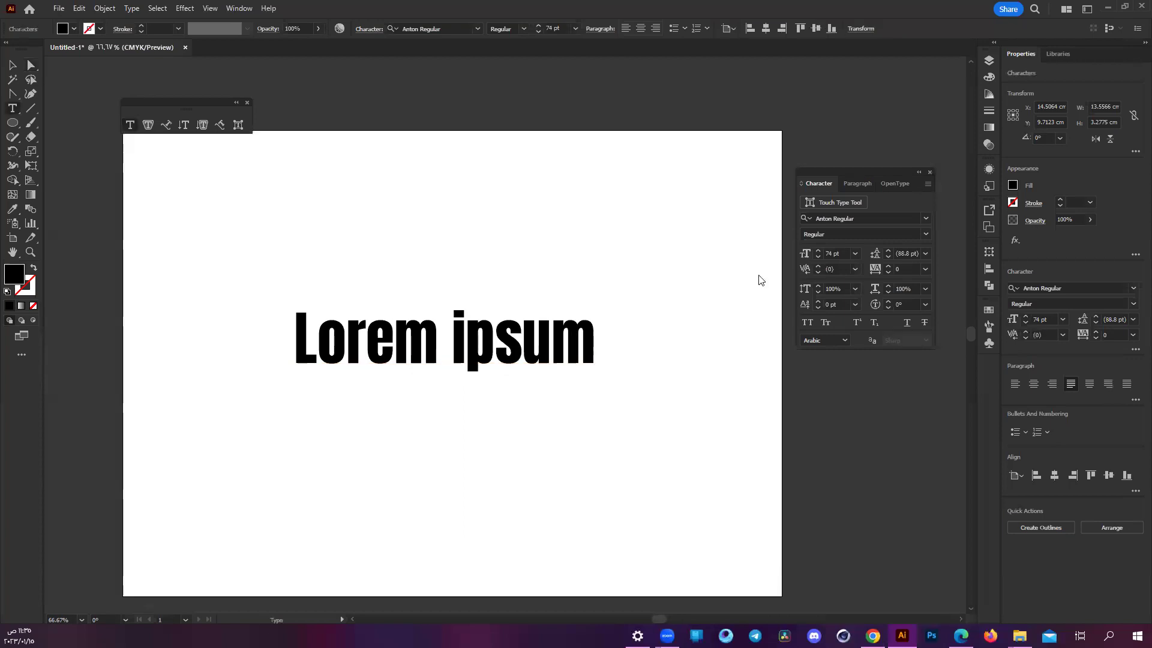
{"action": "left_click", "coordinate": [495, 339]}
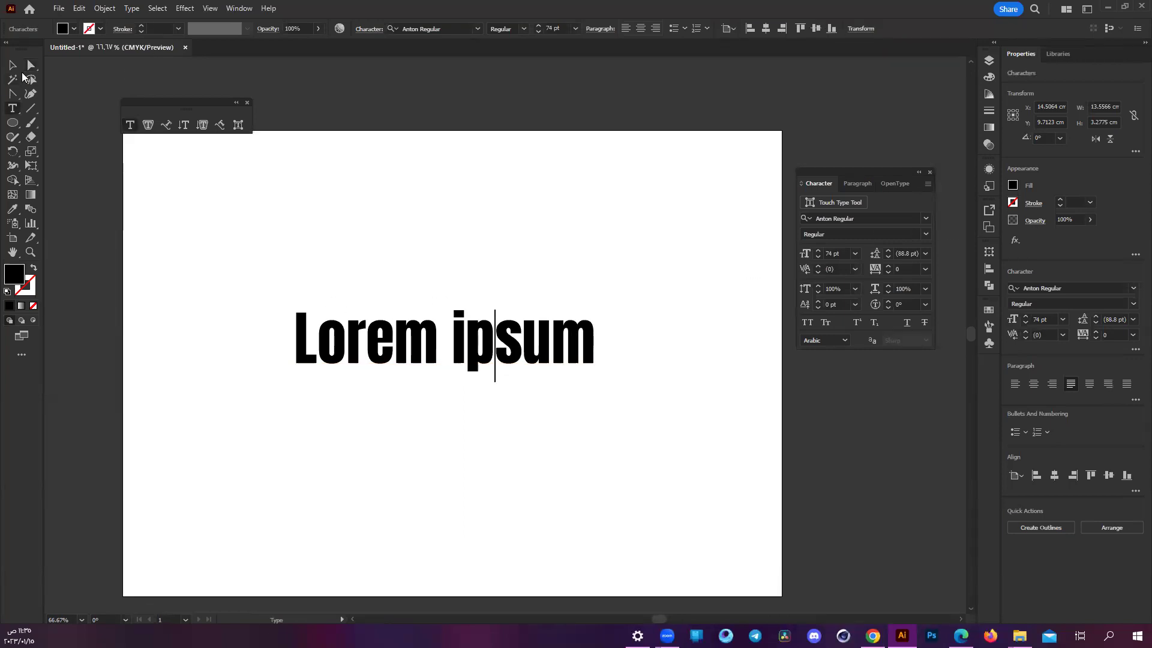
{"action": "key", "text": "Escape"}
{"action": "mouse_move", "coordinate": [488, 338]}
{"action": "left_mouse_down"}
{"action": "mouse_move", "coordinate": [489, 382]}
{"action": "mouse_move", "coordinate": [488, 303]}
{"action": "mouse_move", "coordinate": [492, 358]}
{"action": "mouse_move", "coordinate": [480, 352]}
{"action": "left_mouse_up"}
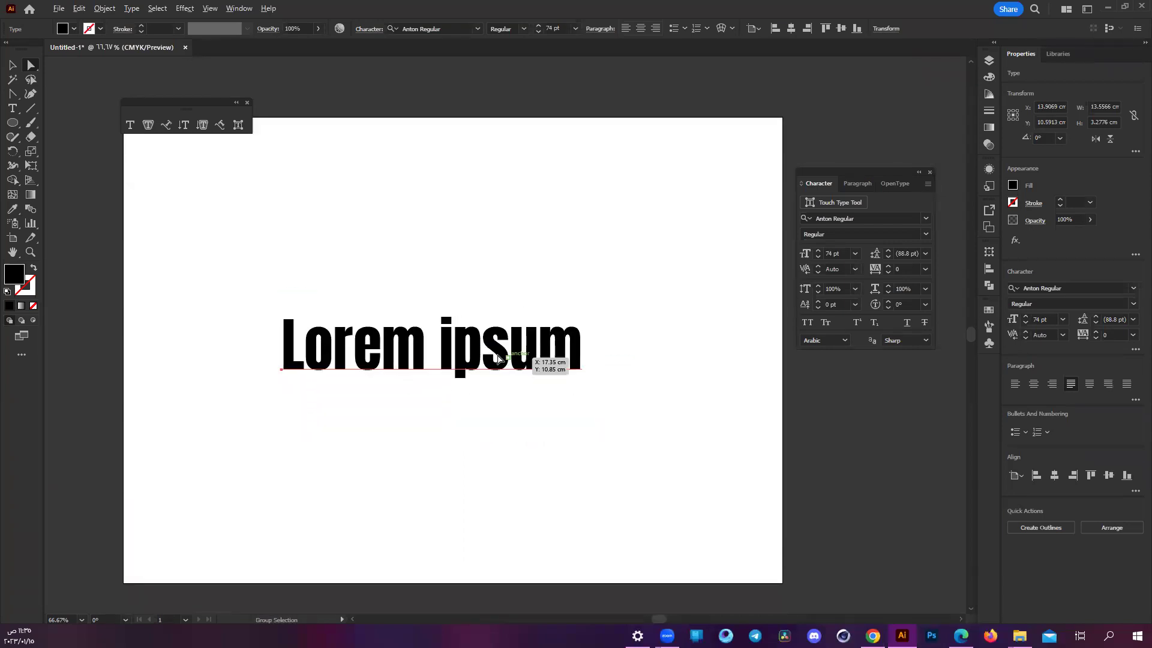
{"action": "left_click_drag", "start_coordinate": [478, 351], "coordinate": [463, 449]}
- Set the copied line entirely in Myriad Pro Regular
{"action": "double_click", "coordinate": [463, 450]}
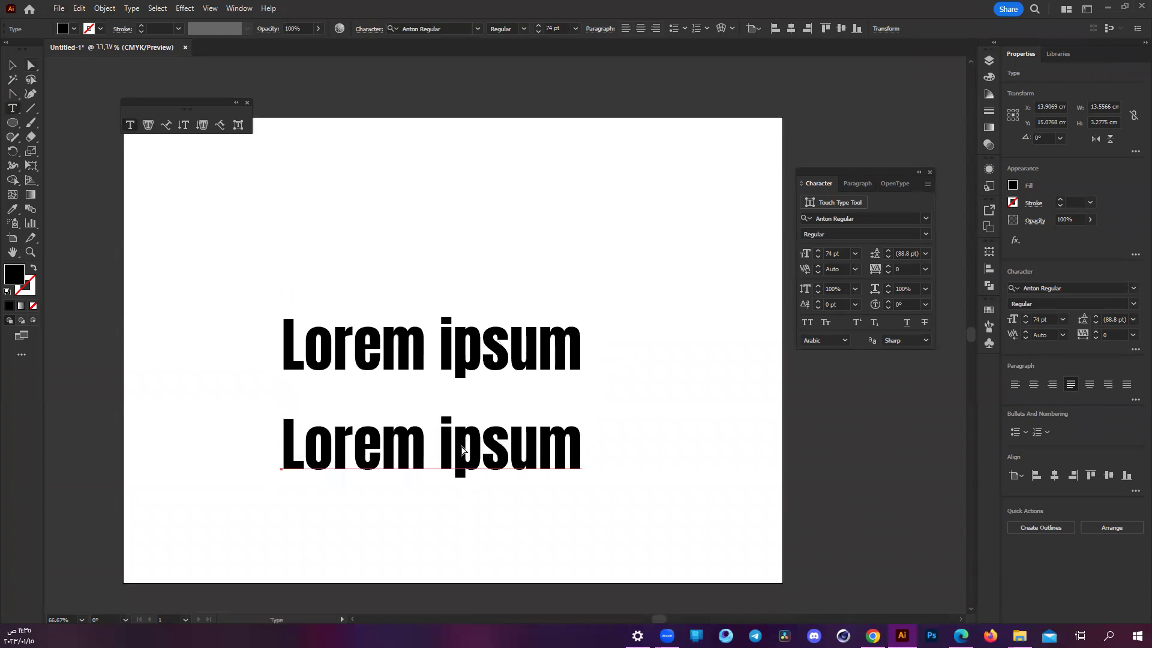
{"action": "key", "text": "ctrl+a"}
{"action": "left_click", "coordinate": [925, 219]}
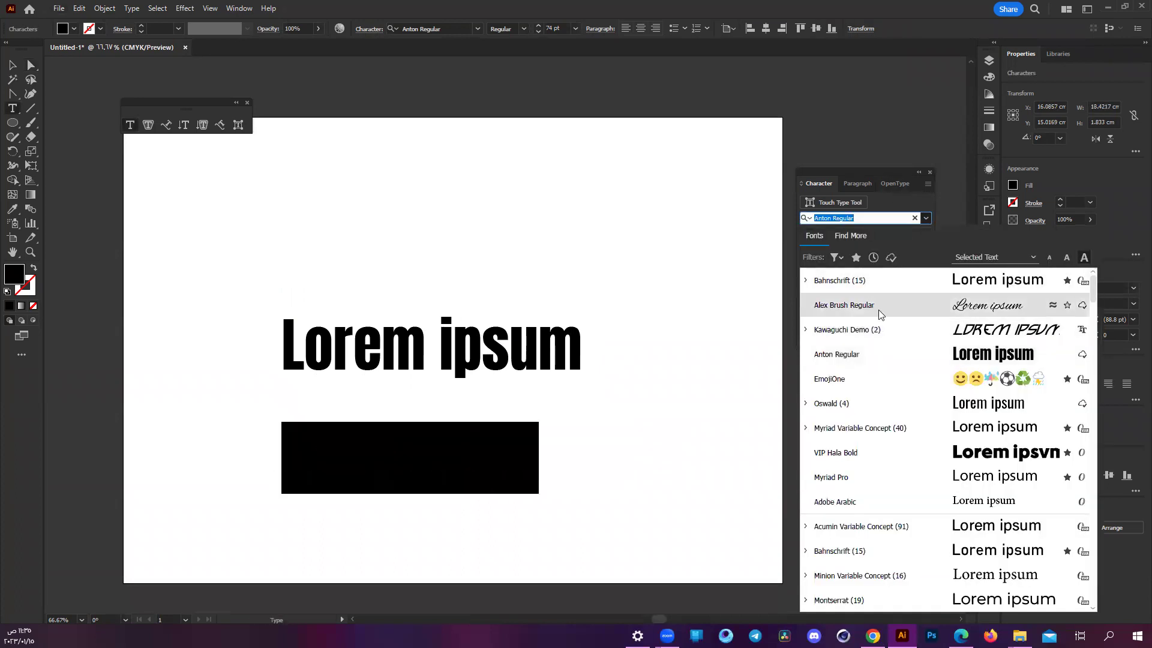
{"action": "left_click", "coordinate": [879, 479]}
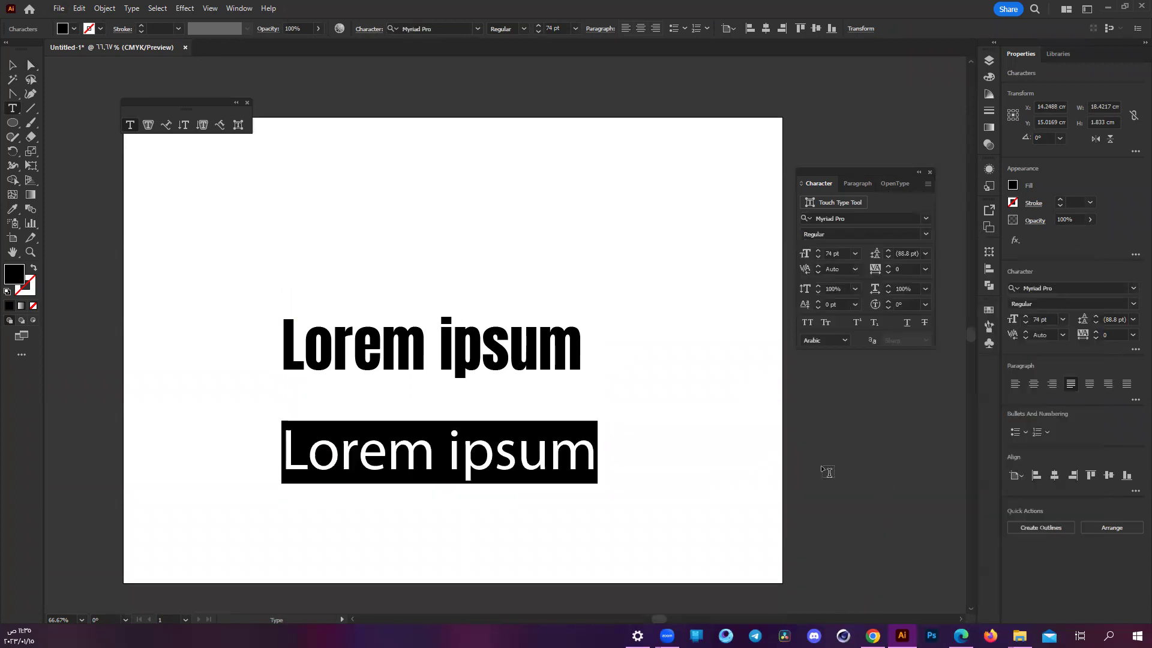
{"action": "left_click", "coordinate": [31, 64]}
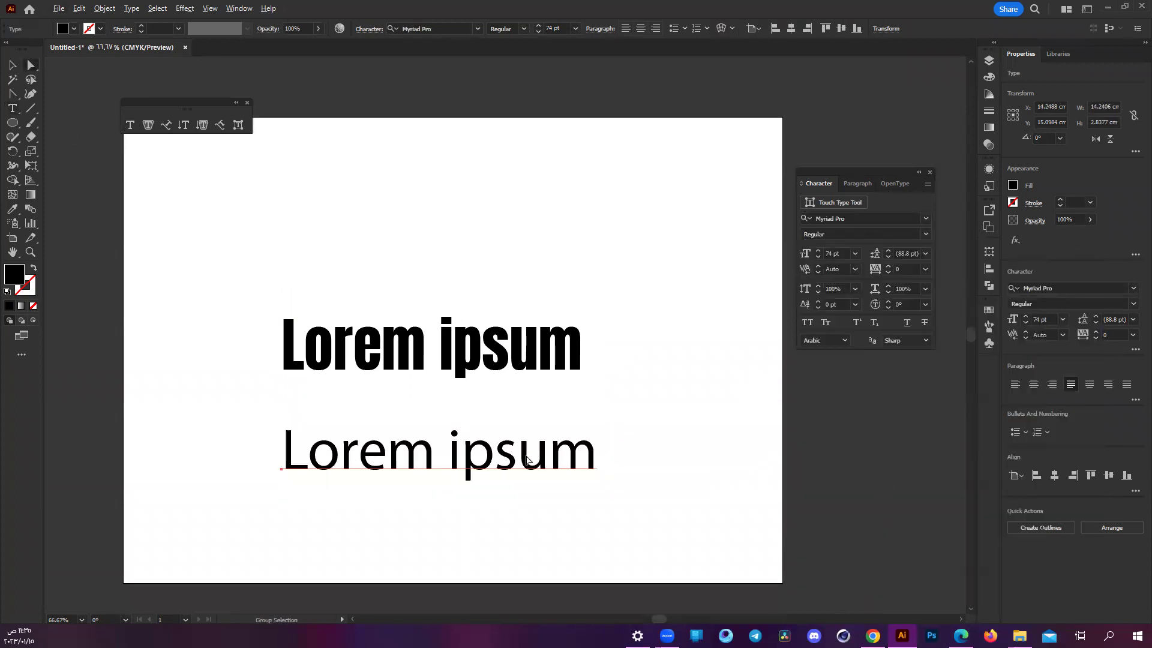
{"action": "left_click", "coordinate": [528, 460]}
- Align the lower Myriad Pro copy to the original line, then delete it
{"action": "mouse_move", "coordinate": [526, 456]}
{"action": "left_mouse_down"}
{"action": "mouse_move", "coordinate": [539, 458]}
{"action": "mouse_move", "coordinate": [523, 458]}
{"action": "mouse_move", "coordinate": [522, 415]}
{"action": "left_mouse_up"}
{"action": "scroll", "coordinate": [523, 458], "scroll_direction": "up", "scroll_amount": 1}
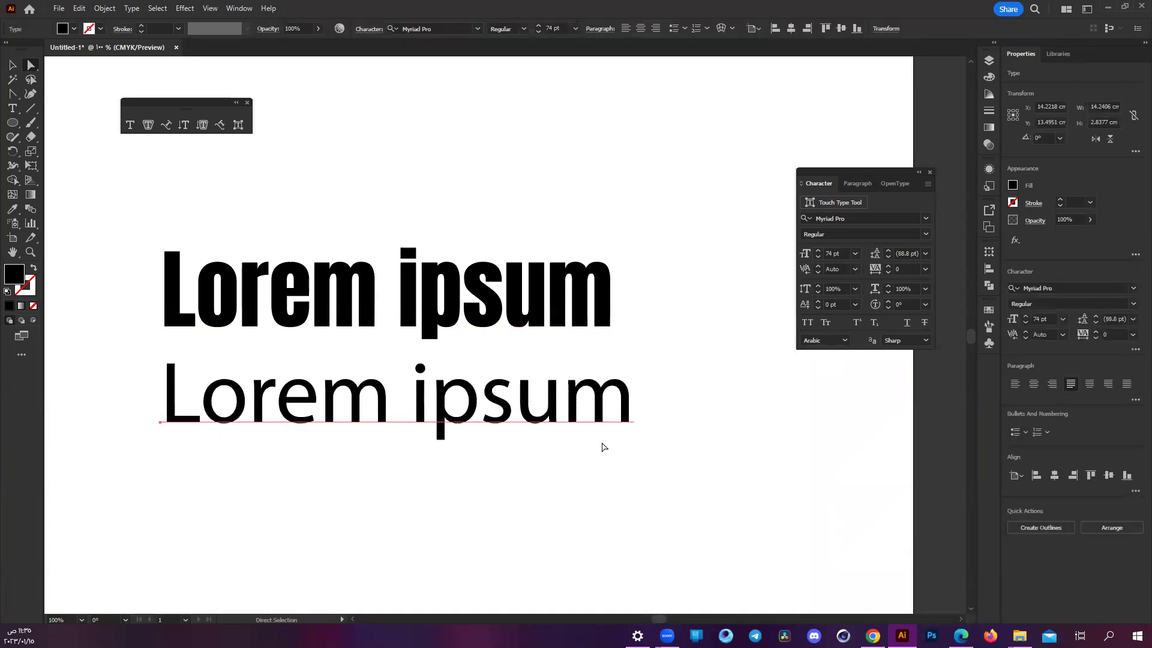
{"action": "scroll", "coordinate": [489, 425], "scroll_direction": "down", "scroll_amount": 3, "text": "alt"}
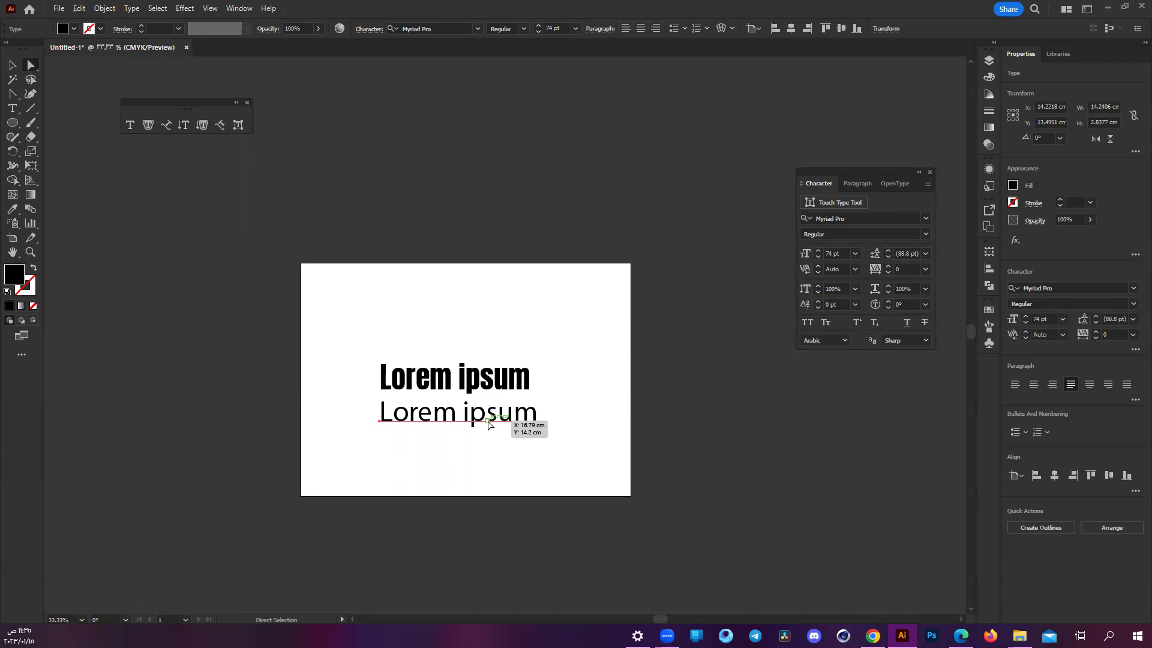
{"action": "scroll", "coordinate": [465, 444], "scroll_direction": "up", "scroll_amount": 1}
{"action": "scroll", "coordinate": [464, 432], "scroll_direction": "up", "scroll_amount": 1}
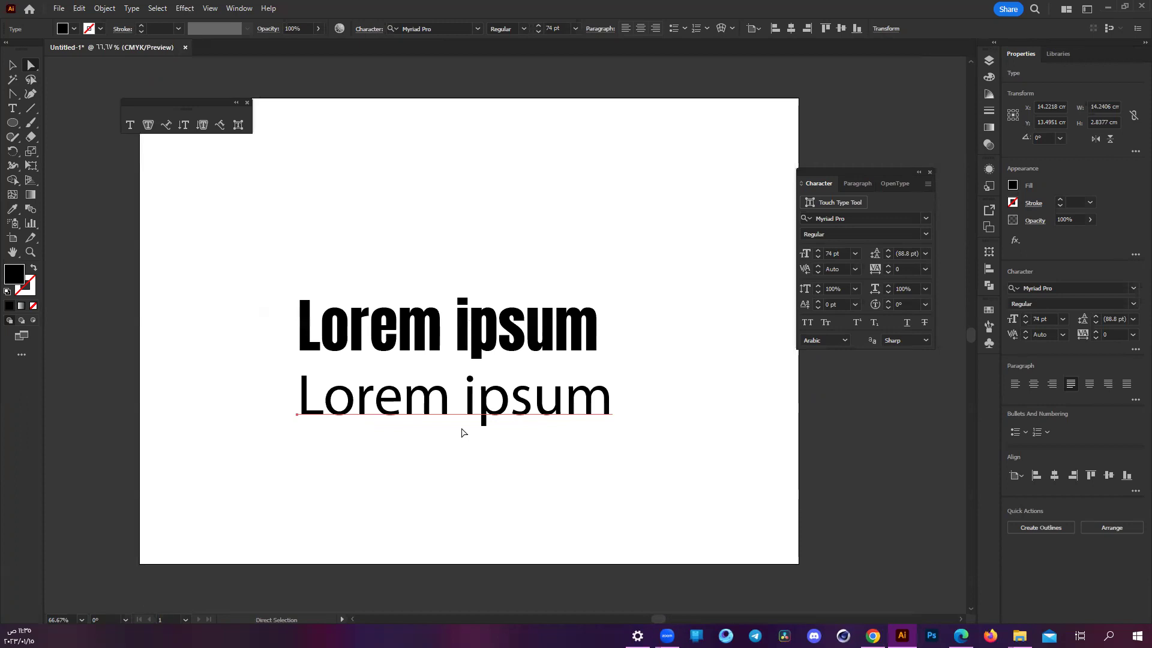
{"action": "key", "text": "Delete"}
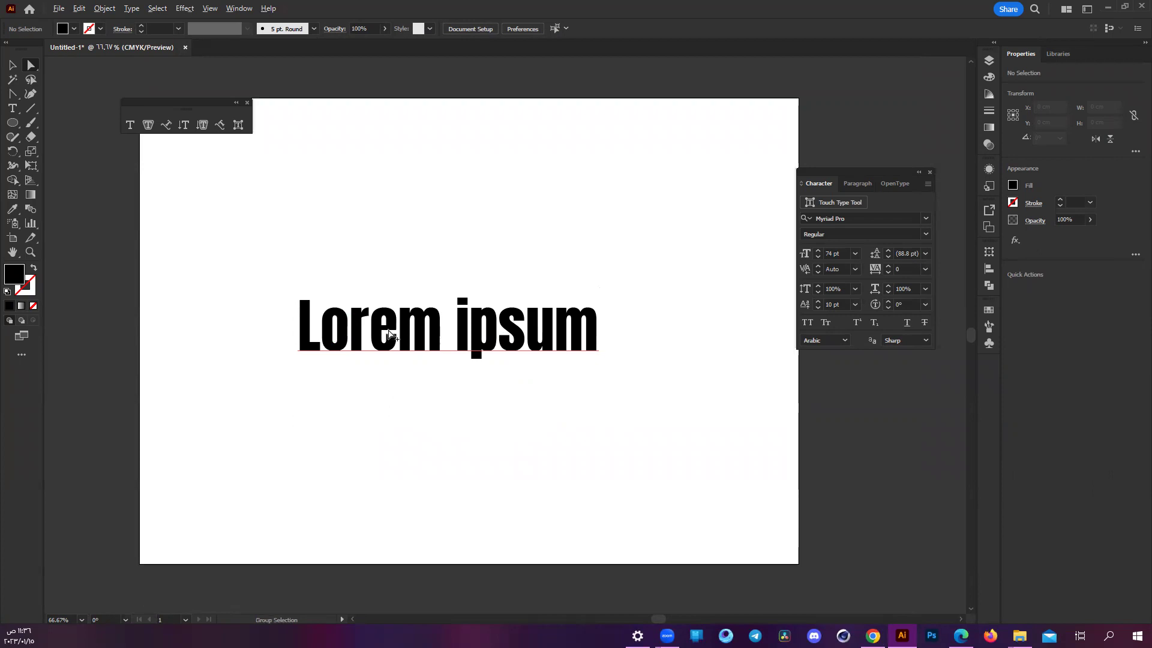
- Select the remaining bold Lorem ipsum text object and open the Type menu
{"action": "scroll", "coordinate": [388, 333], "scroll_direction": "down", "scroll_amount": 1}
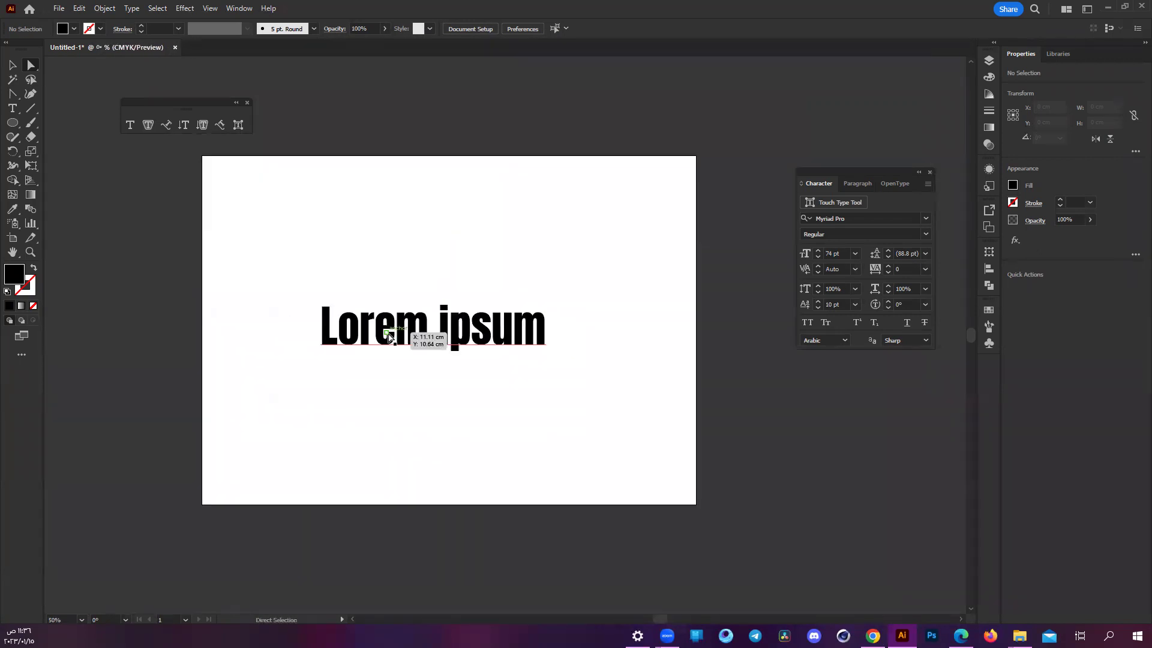
{"action": "double_click", "coordinate": [394, 336]}
{"action": "left_click", "coordinate": [30, 64]}
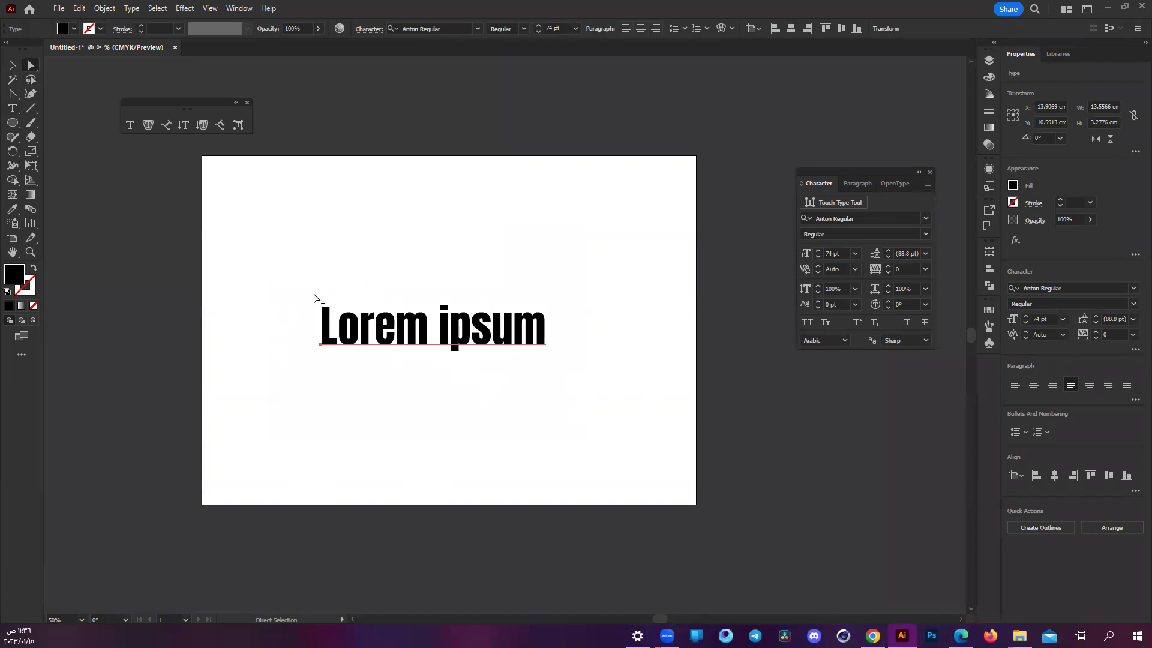
{"action": "scroll", "coordinate": [386, 301], "scroll_direction": "up", "scroll_amount": 1}
{"action": "scroll", "coordinate": [391, 300], "scroll_direction": "up", "scroll_amount": 1}
{"action": "scroll", "coordinate": [391, 299], "scroll_direction": "down", "scroll_amount": 2}
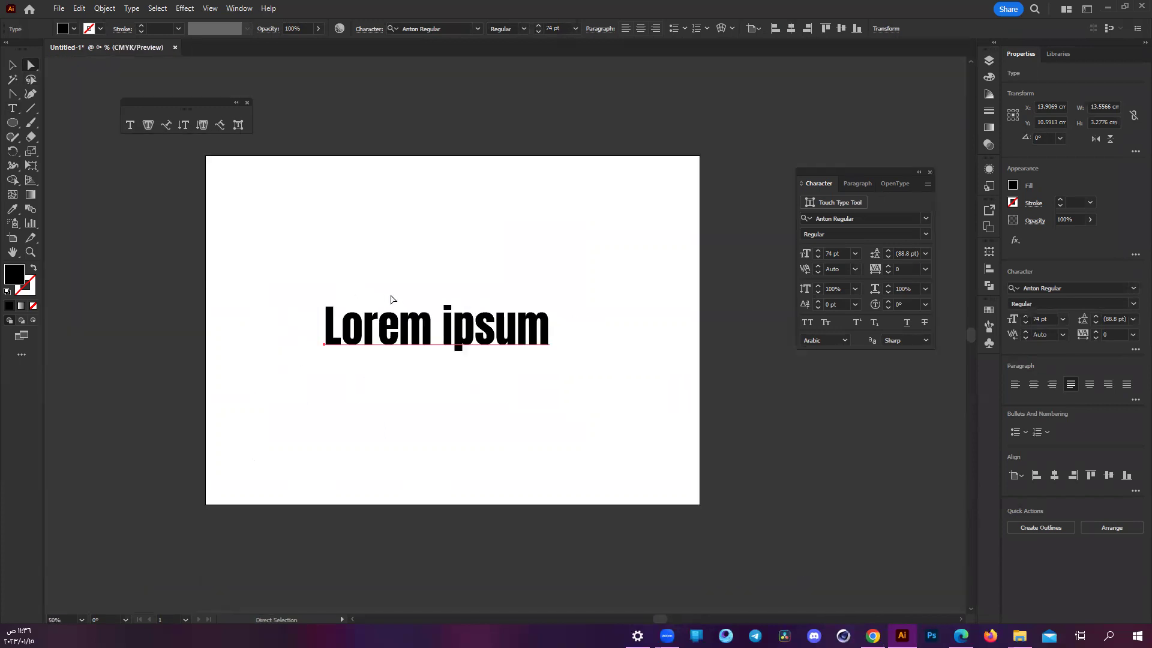
{"action": "left_click", "coordinate": [132, 11]}
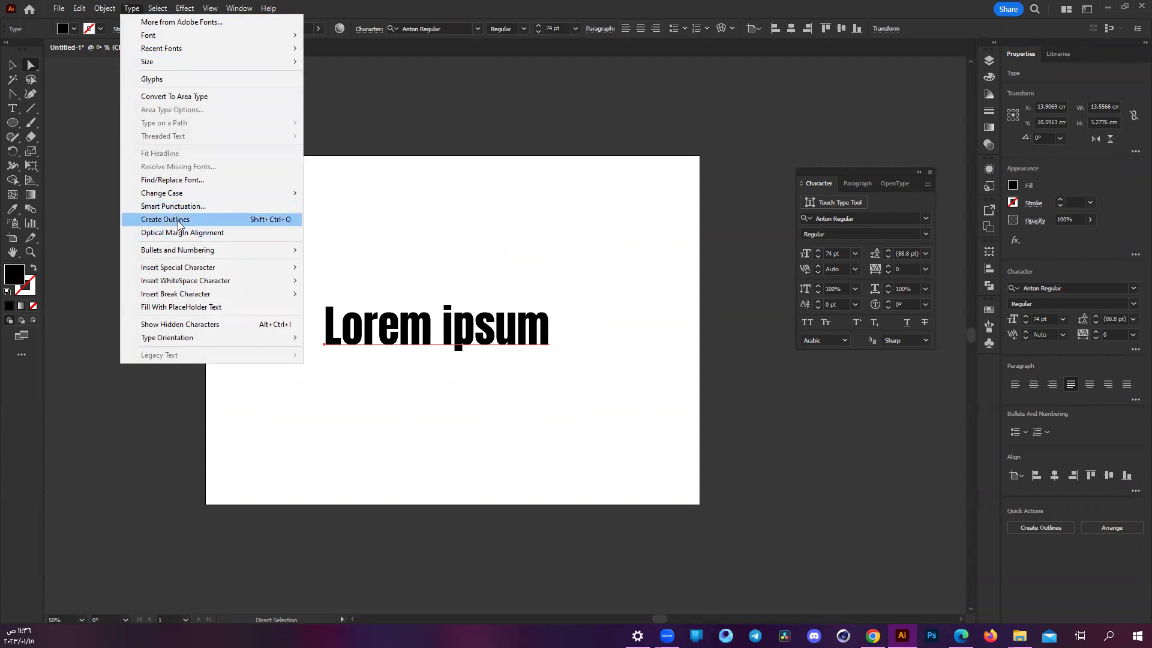
- Convert the Lorem ipsum text to outlines with Create Outlines from the context menu
{"action": "key", "text": "Escape"}
{"action": "right_click", "coordinate": [450, 325]}
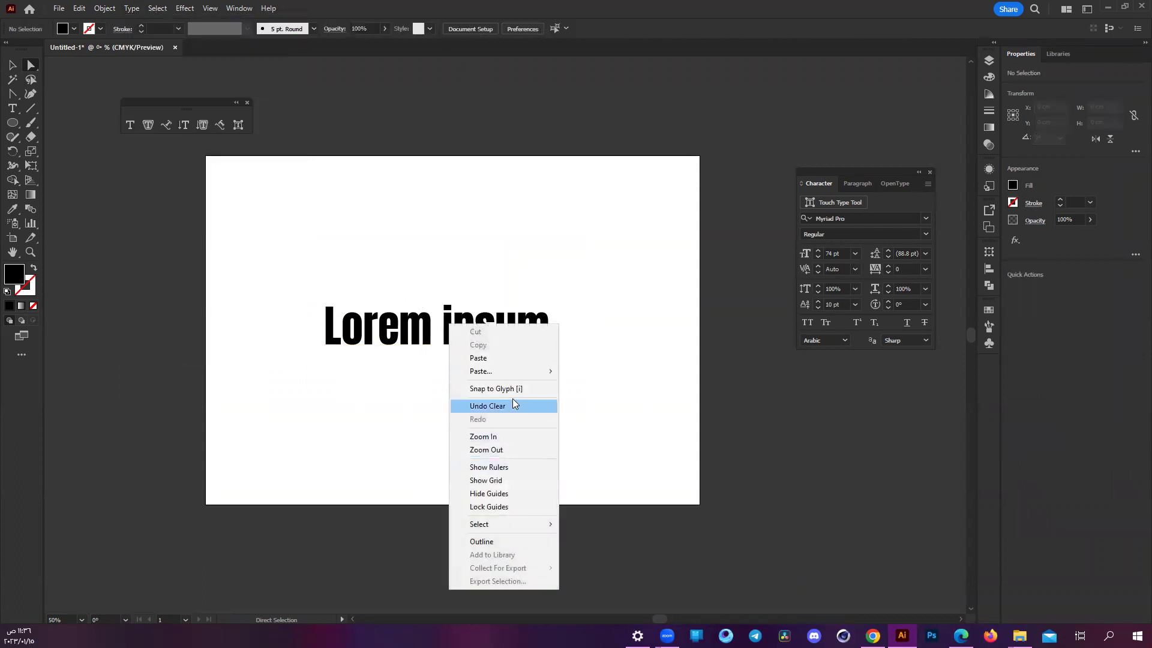
{"action": "left_click", "coordinate": [431, 334]}
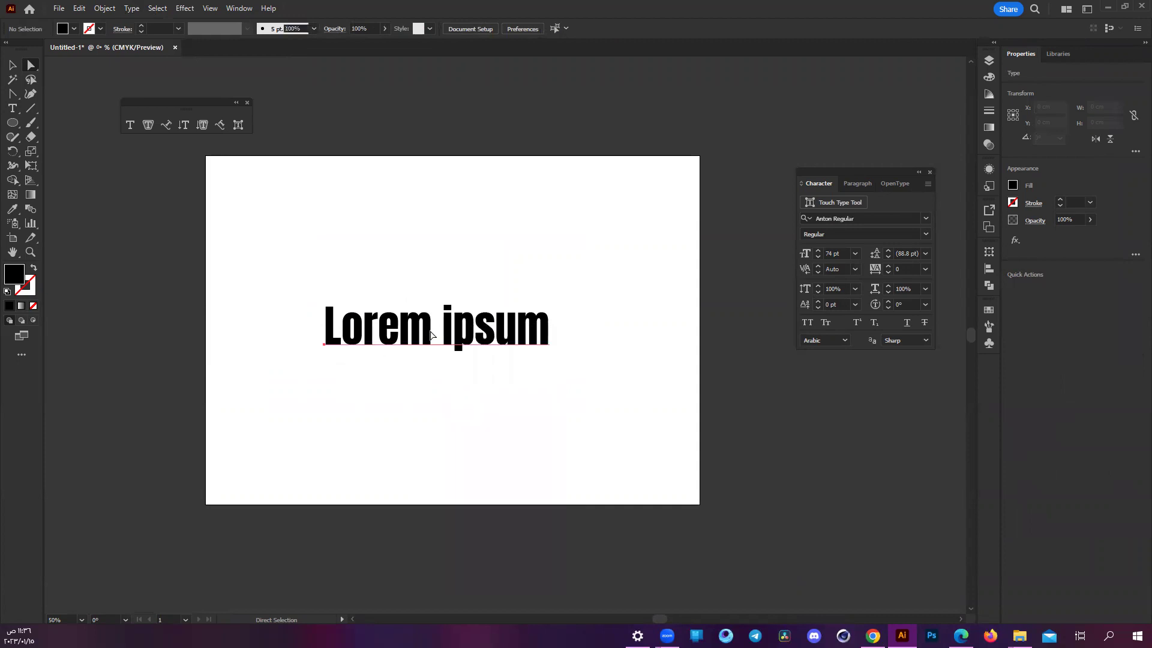
{"action": "right_click", "coordinate": [431, 335]}
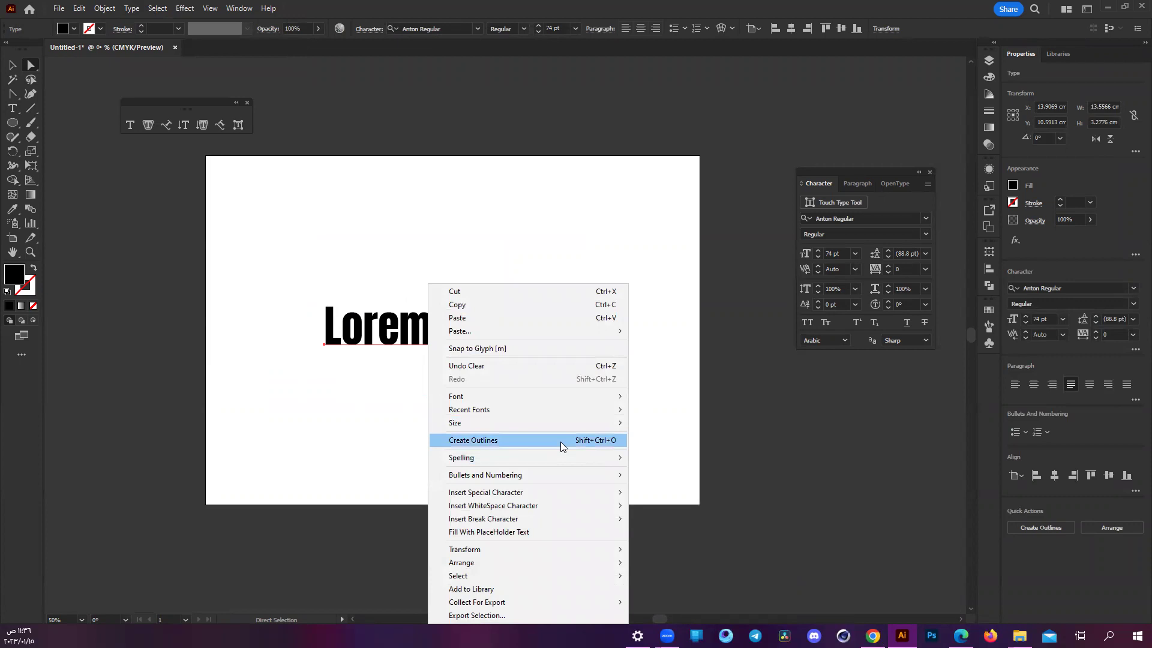
{"action": "left_click", "coordinate": [561, 442]}
{"action": "left_click", "coordinate": [411, 399]}
- Marquee-select the whole outlined Lorem ipsum letter group
{"action": "scroll", "coordinate": [412, 330], "scroll_direction": "up", "scroll_amount": 3}
{"action": "scroll", "coordinate": [405, 334], "scroll_direction": "up", "scroll_amount": 2}
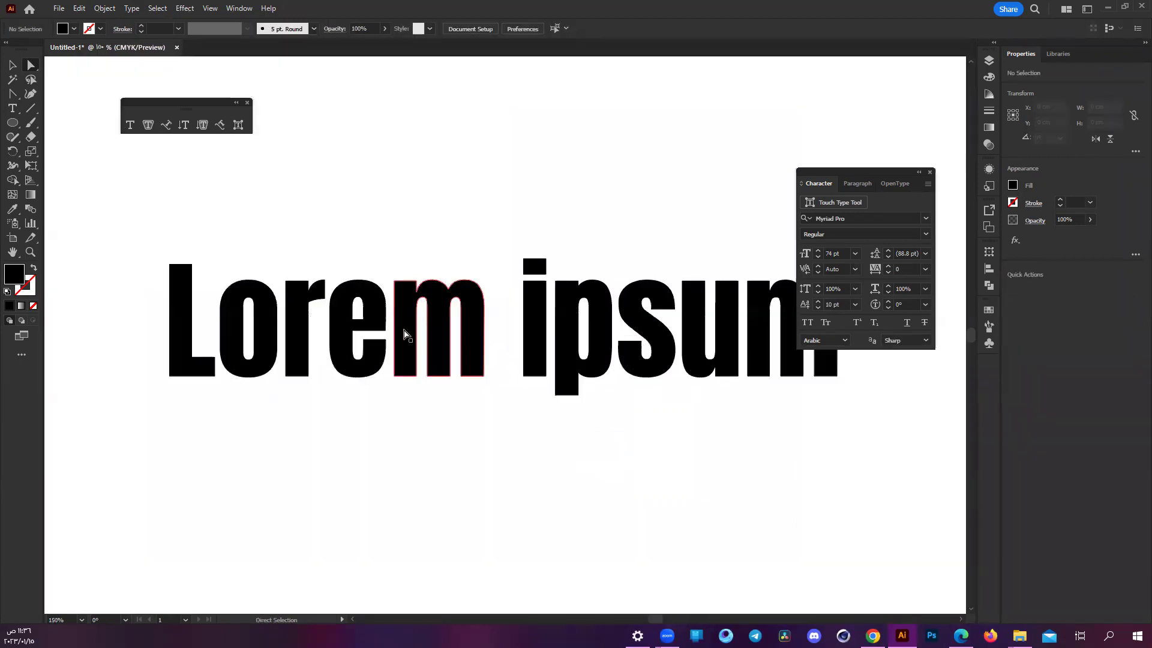
{"action": "scroll", "coordinate": [404, 330], "scroll_direction": "down", "scroll_amount": 3}
{"action": "left_click_drag", "start_coordinate": [213, 250], "coordinate": [615, 441]}
{"action": "scroll", "coordinate": [528, 339], "scroll_direction": "up", "scroll_amount": 1}
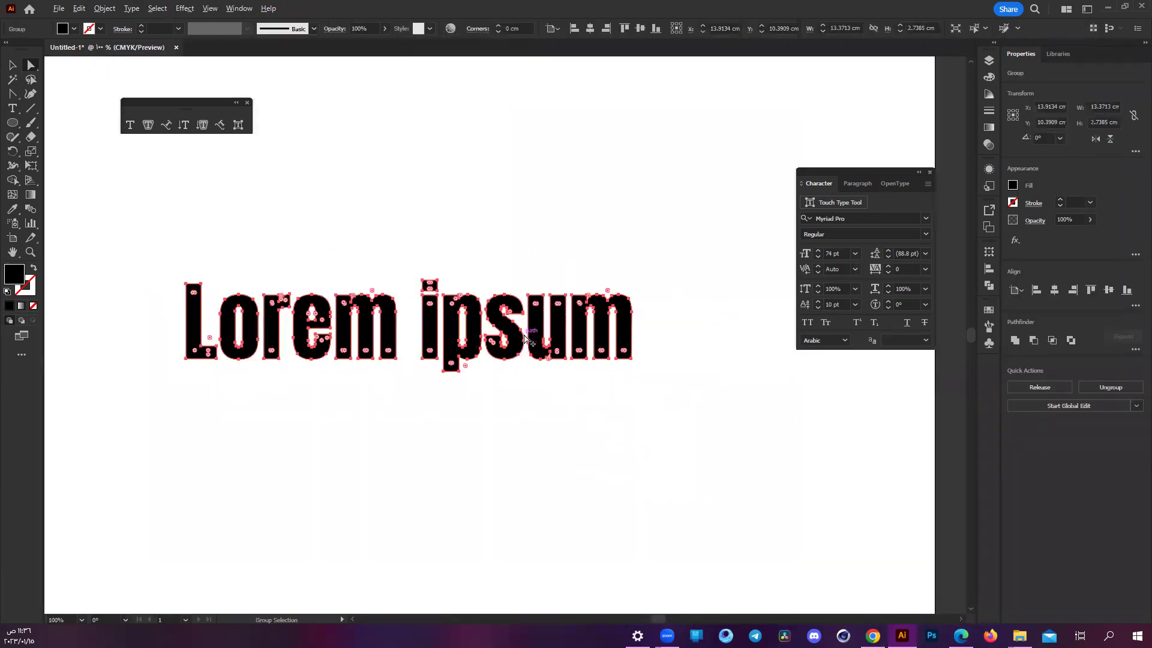
{"action": "scroll", "coordinate": [531, 324], "scroll_direction": "up", "scroll_amount": 1}
{"action": "scroll", "coordinate": [520, 238], "scroll_direction": "down", "scroll_amount": 1}
{"action": "scroll", "coordinate": [521, 238], "scroll_direction": "down", "scroll_amount": 2}
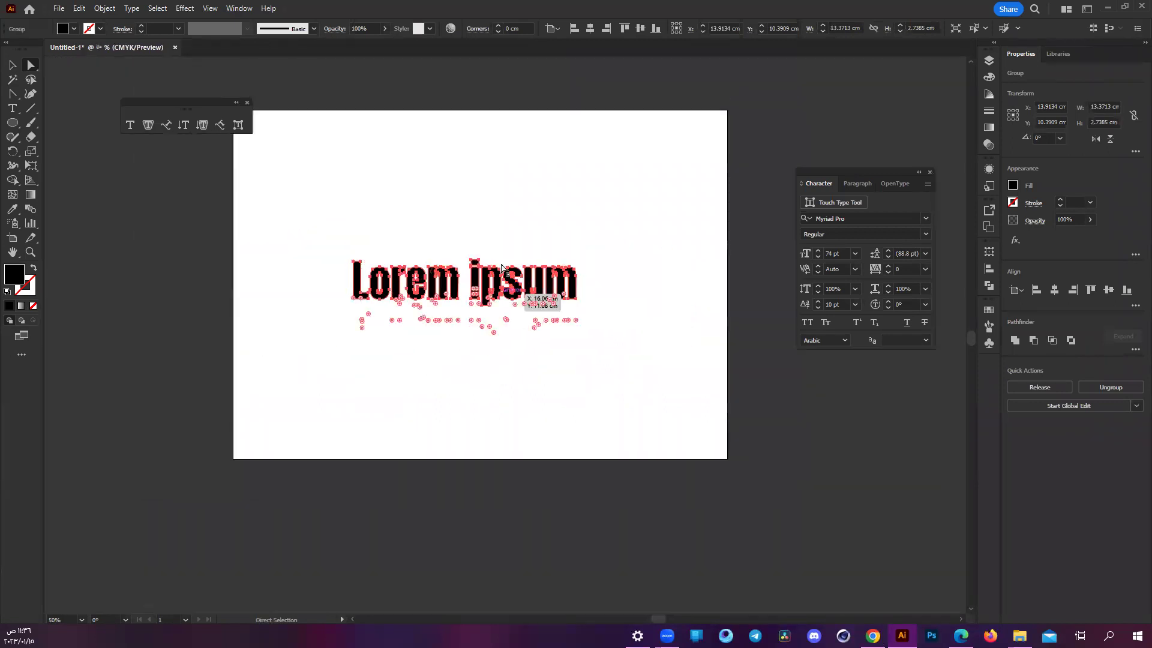
{"action": "left_click", "coordinate": [450, 202]}
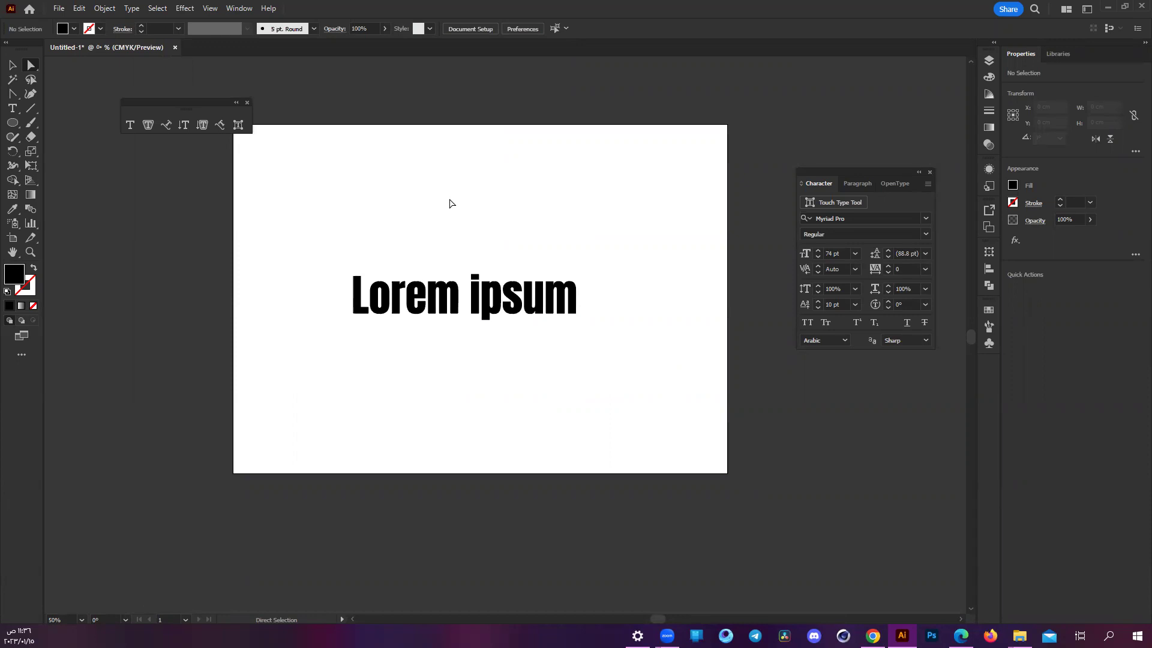
{"action": "left_click_drag", "start_coordinate": [318, 234], "coordinate": [623, 365]}
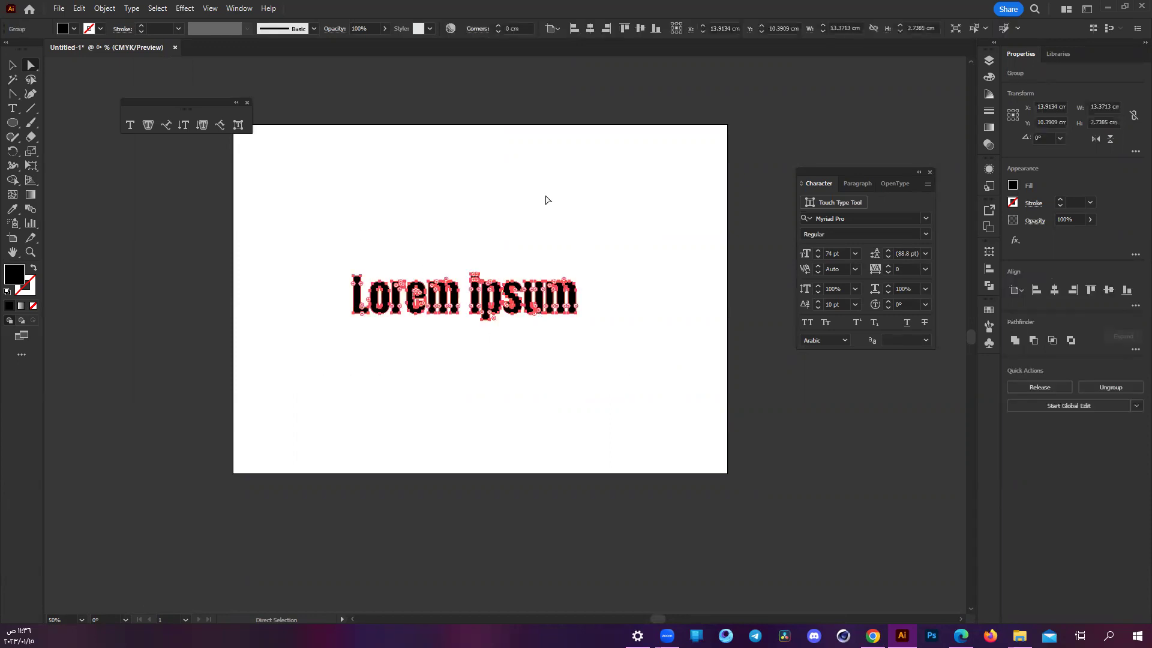
{"action": "left_click", "coordinate": [546, 199]}
{"action": "left_click_drag", "start_coordinate": [301, 236], "coordinate": [622, 383]}
{"action": "left_click_drag", "start_coordinate": [309, 213], "coordinate": [627, 386]}
{"action": "left_click", "coordinate": [579, 368]}
{"action": "scroll", "coordinate": [486, 261], "scroll_direction": "up", "scroll_amount": 1}
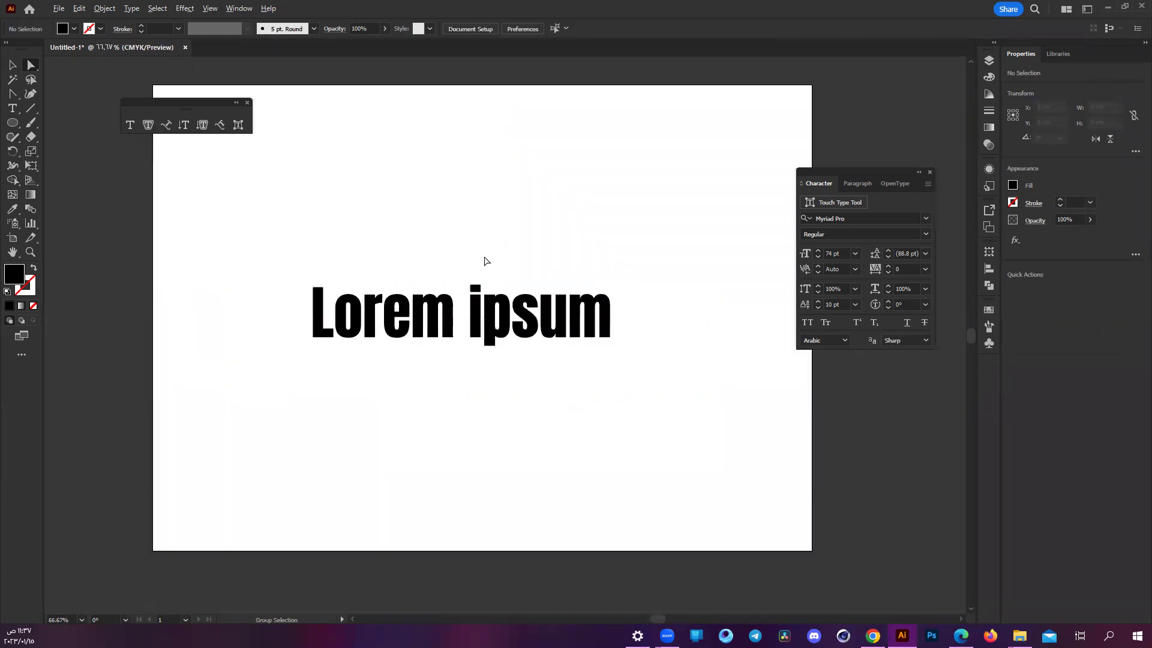
{"action": "scroll", "coordinate": [486, 261], "scroll_direction": "up", "scroll_amount": 1}
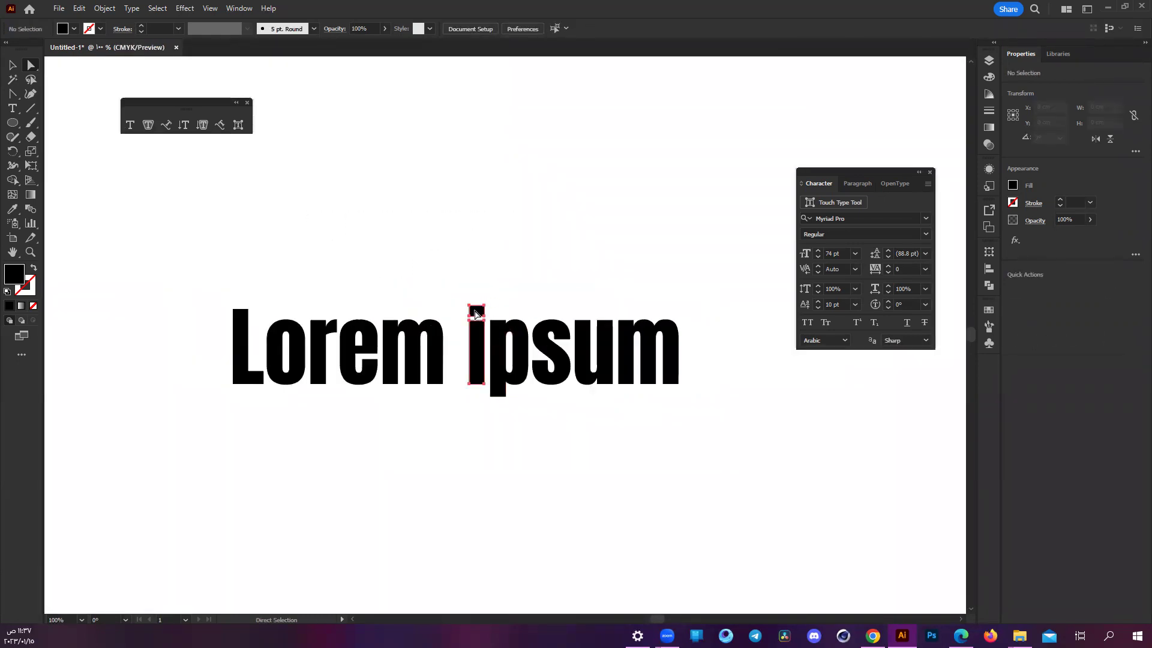
{"action": "left_click_drag", "start_coordinate": [162, 275], "coordinate": [681, 460]}
{"action": "left_click", "coordinate": [682, 460]}
{"action": "scroll", "coordinate": [673, 448], "scroll_direction": "down", "scroll_amount": 2, "text": "alt"}
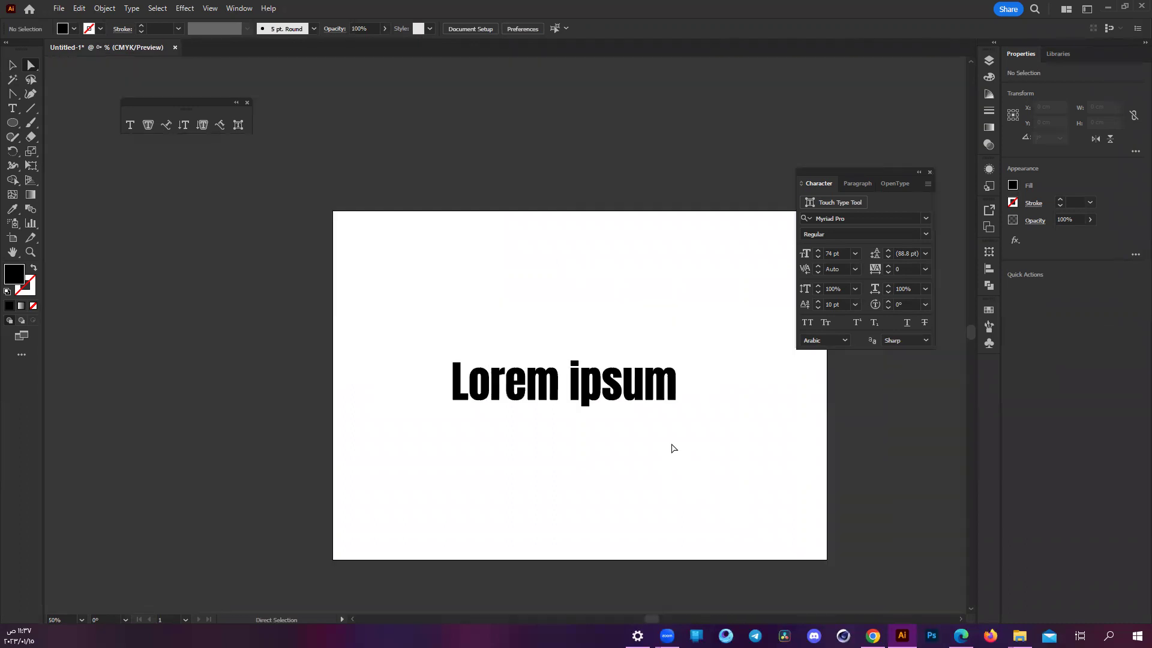
{"action": "scroll", "coordinate": [672, 447], "scroll_direction": "down", "scroll_amount": 2}
{"action": "scroll", "coordinate": [672, 447], "scroll_direction": "right", "scroll_amount": 3}
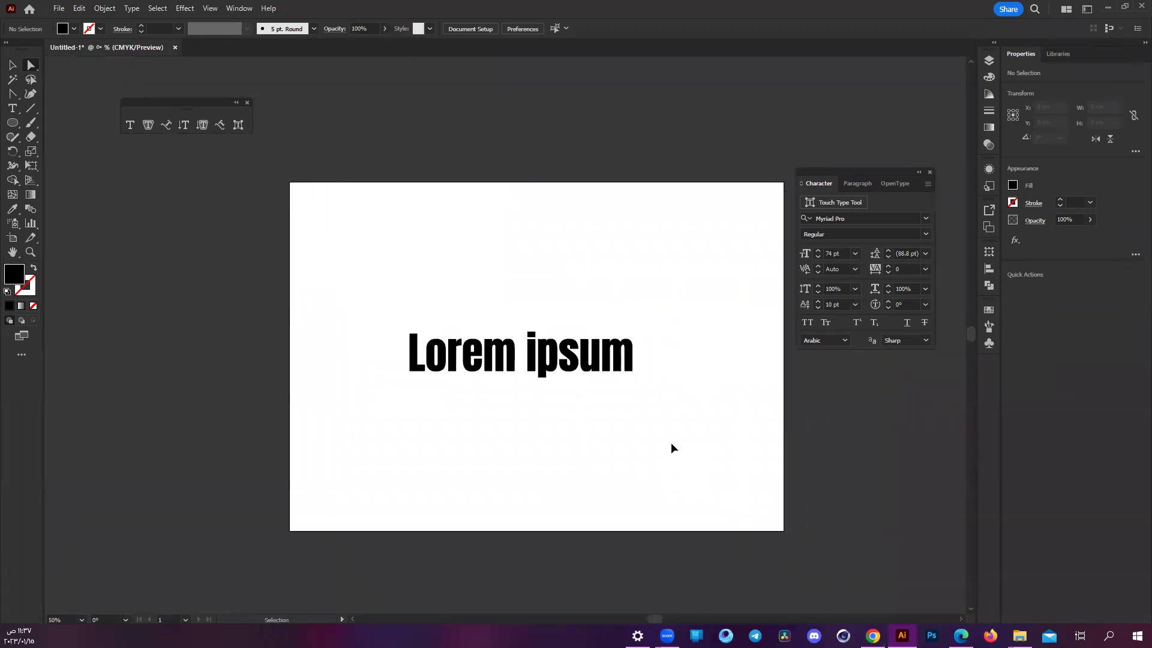
{"action": "scroll", "coordinate": [672, 447], "scroll_direction": "right", "scroll_amount": 1}
{"action": "left_click_drag", "start_coordinate": [670, 429], "coordinate": [267, 255]}
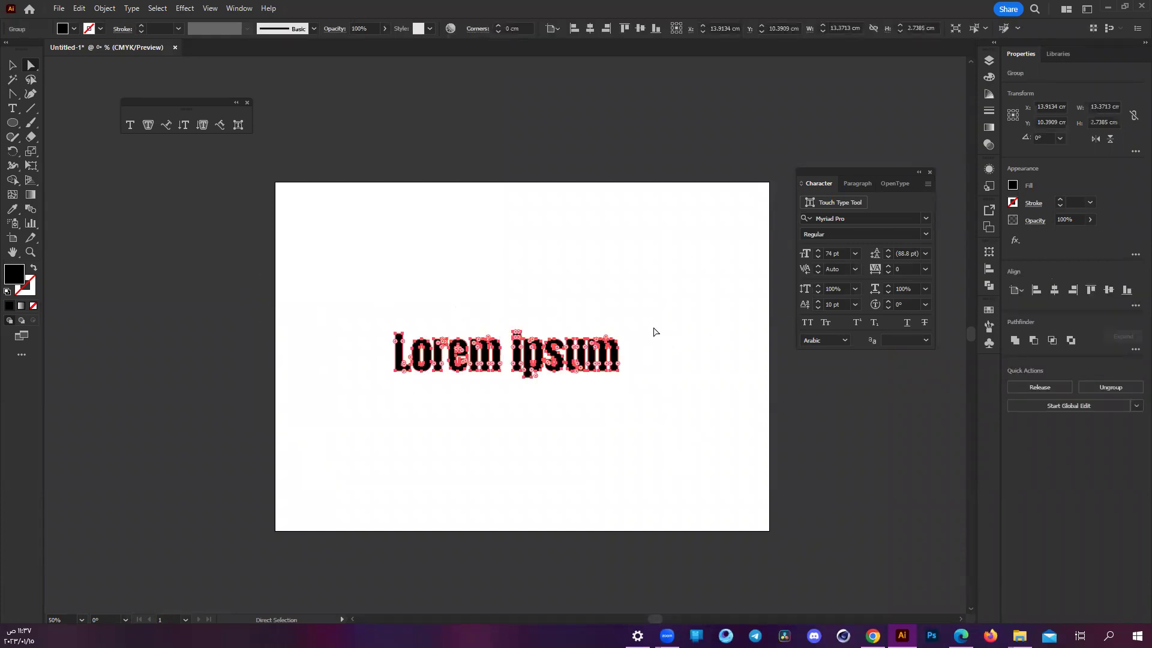
{"action": "left_click", "coordinate": [588, 399]}
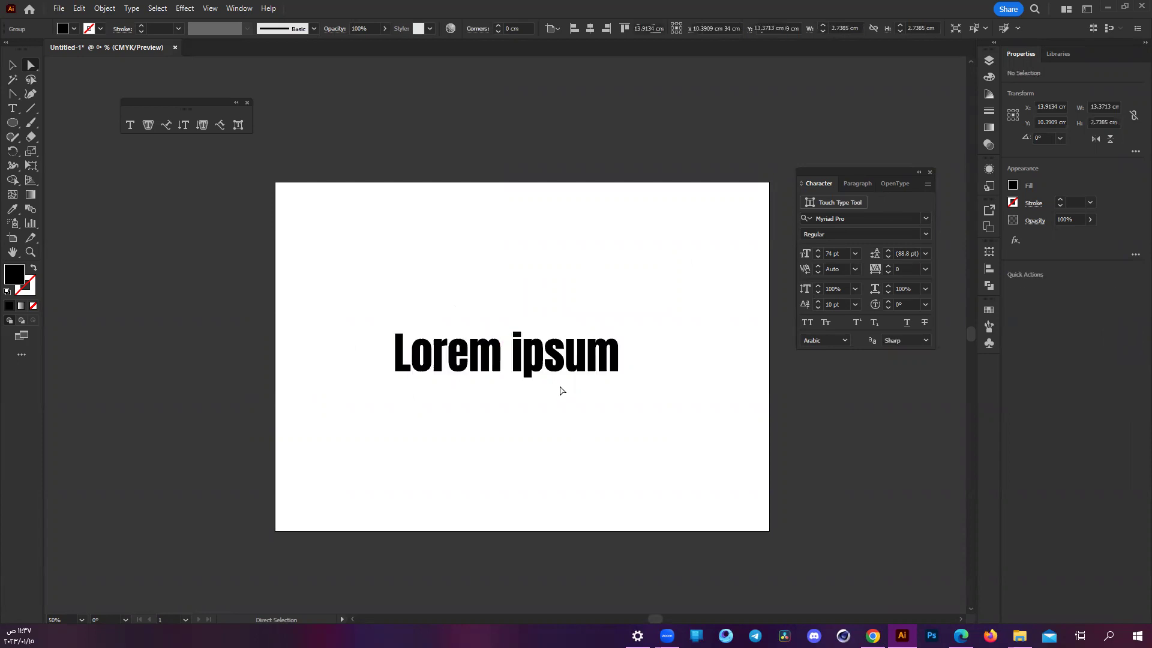
{"action": "scroll", "coordinate": [583, 388], "scroll_direction": "up", "scroll_amount": 2, "text": "alt"}
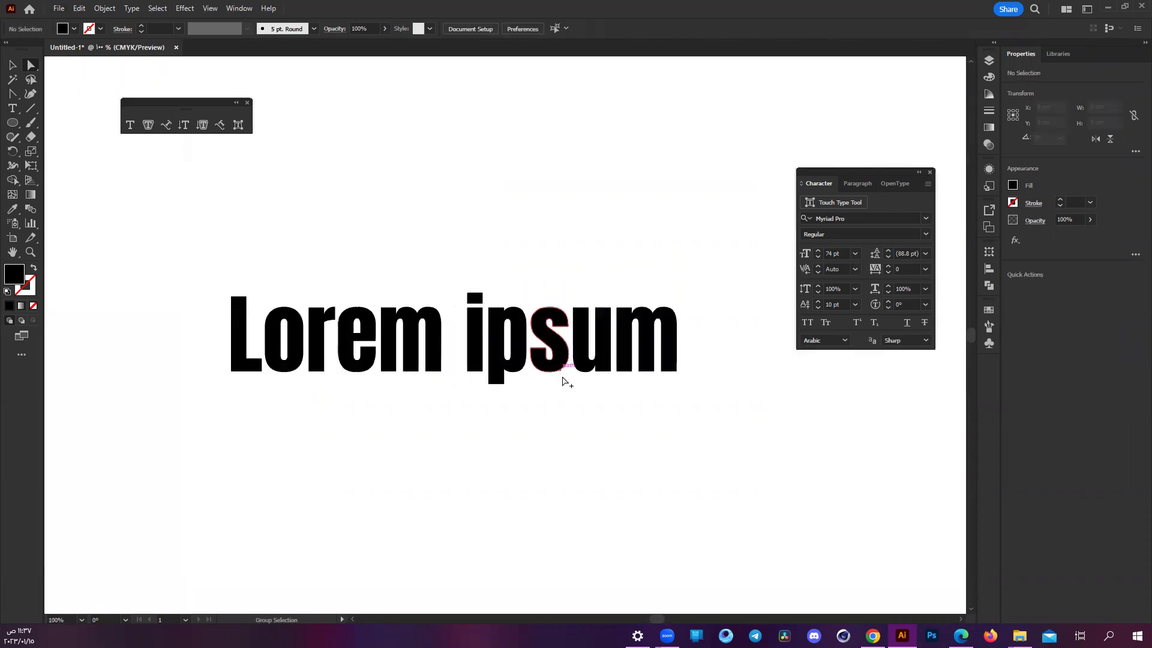
{"action": "scroll", "coordinate": [588, 408], "scroll_direction": "down", "scroll_amount": 1, "text": "alt"}
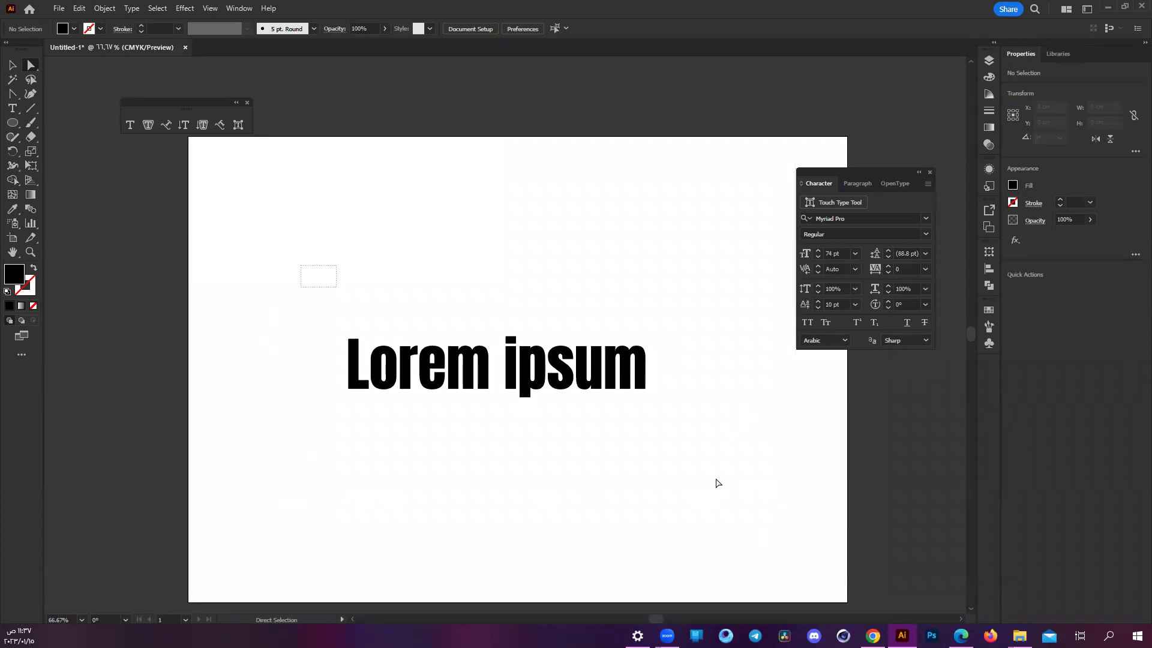
{"action": "left_click_drag", "start_coordinate": [301, 265], "coordinate": [718, 483]}
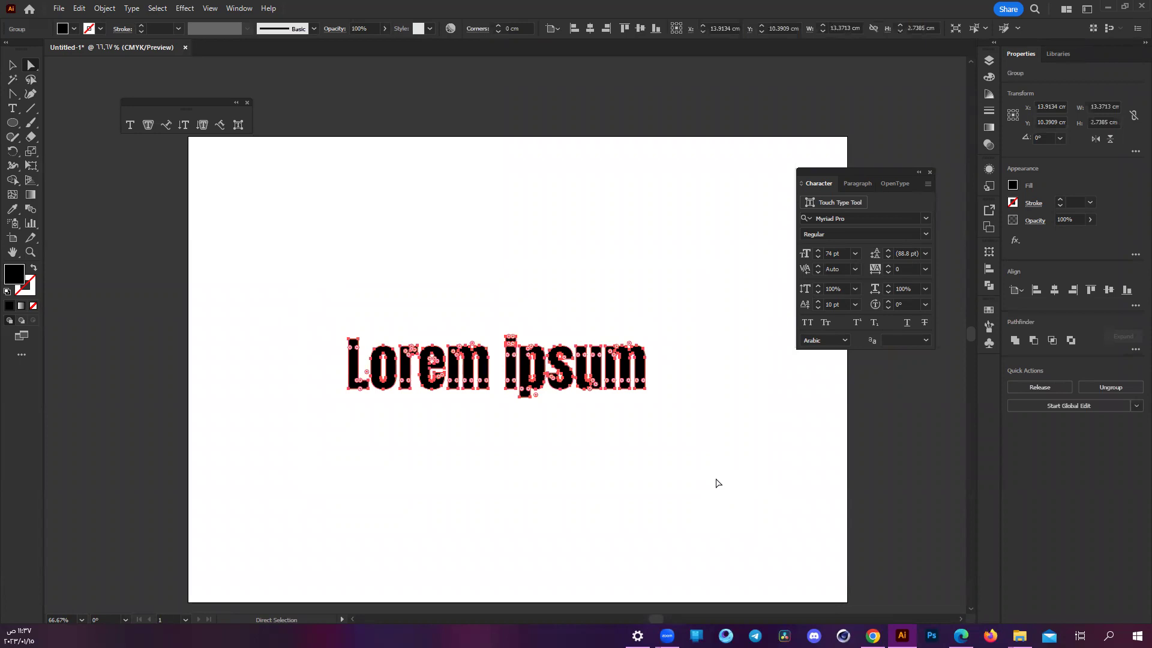
{"action": "left_click", "coordinate": [716, 483]}
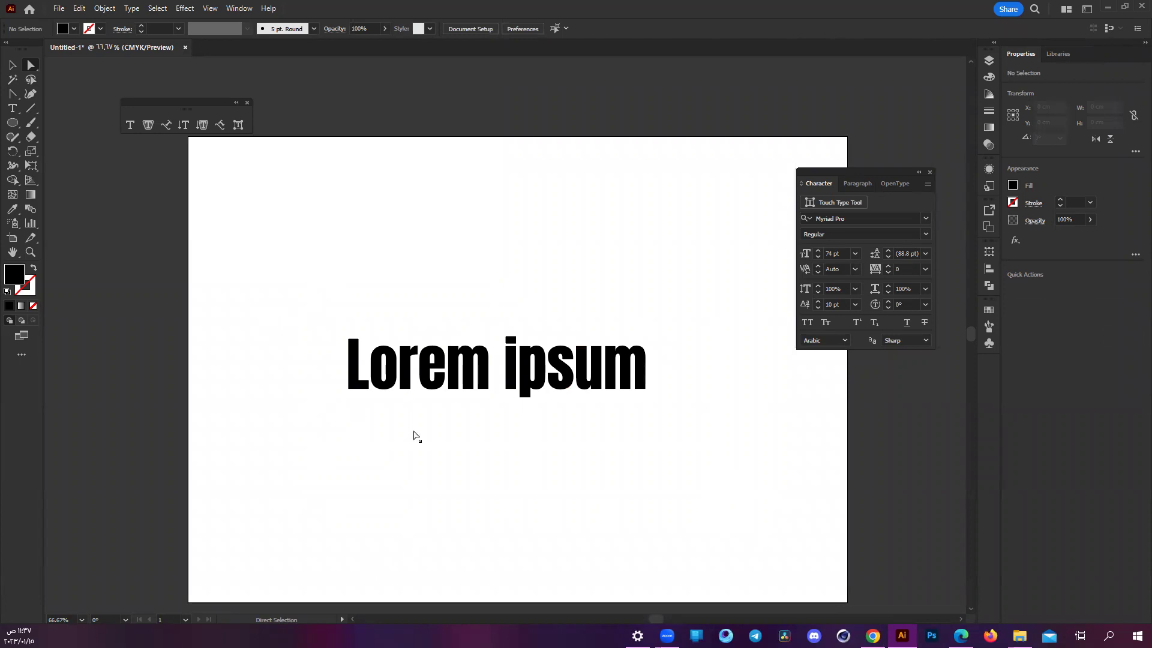
{"action": "key", "text": "ctrl+minus"}
{"action": "left_click_drag", "start_coordinate": [325, 303], "coordinate": [621, 408]}
{"action": "left_click", "coordinate": [257, 294]}
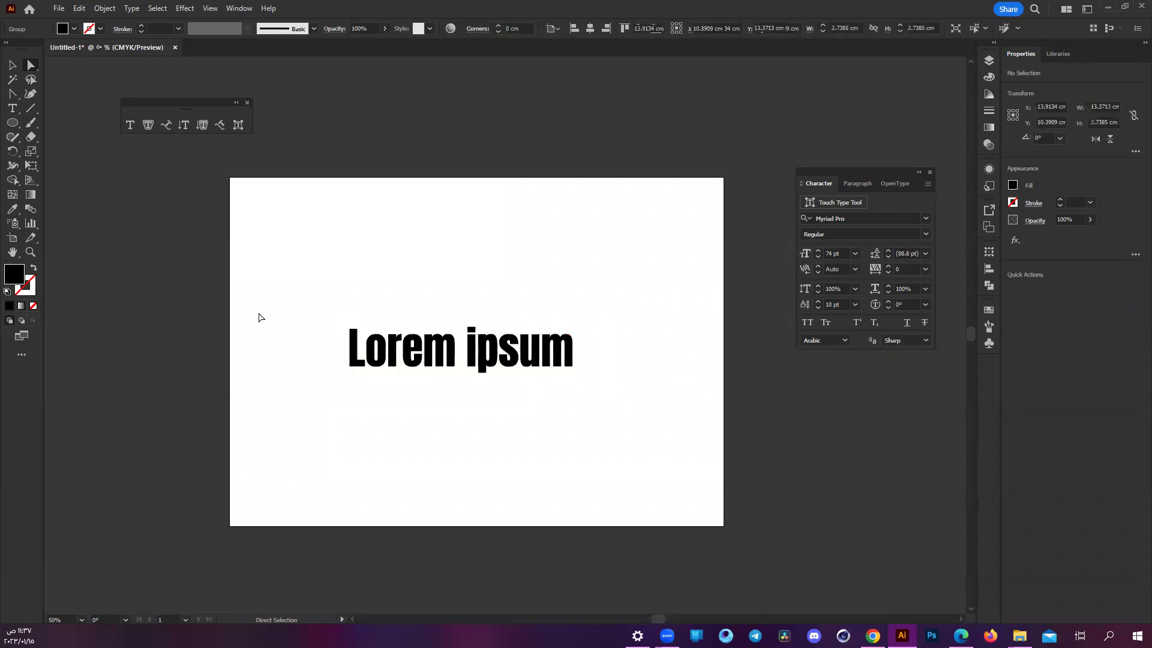
{"action": "left_click_drag", "start_coordinate": [258, 287], "coordinate": [641, 473]}
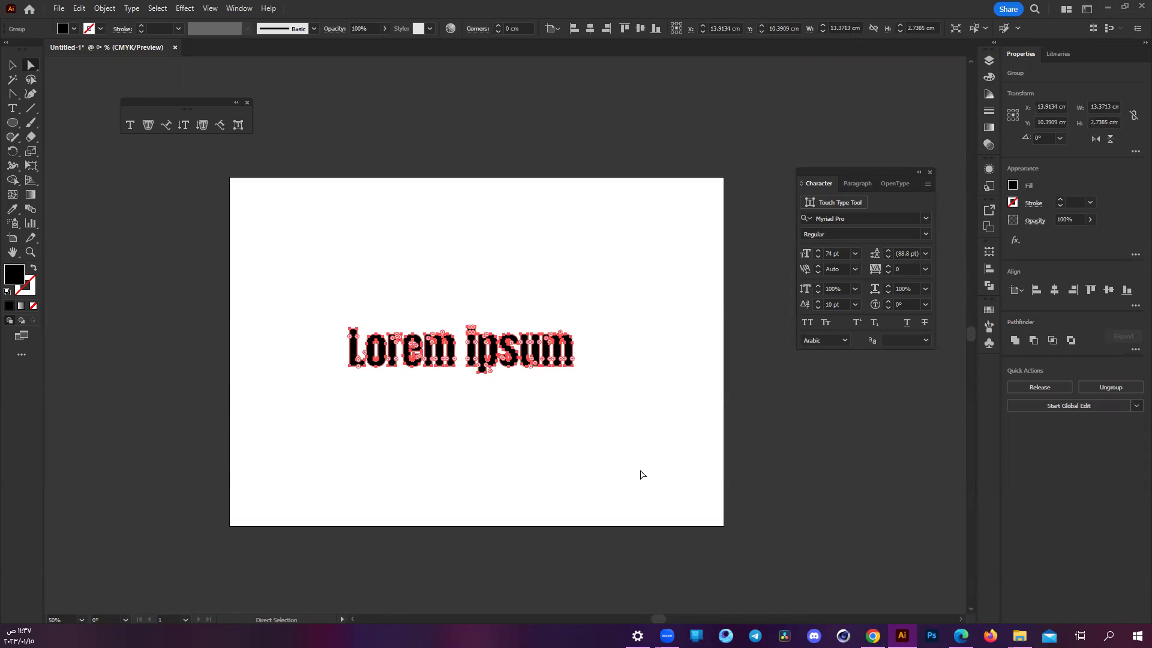
{"action": "key", "text": "ctrl+z"}
{"action": "left_click", "coordinate": [247, 252]}
{"action": "left_click_drag", "start_coordinate": [247, 252], "coordinate": [662, 443]}
{"action": "key", "text": "ctrl+z"}
{"action": "key", "text": "ctrl+shift+z"}
{"action": "key", "text": "ctrl+z"}
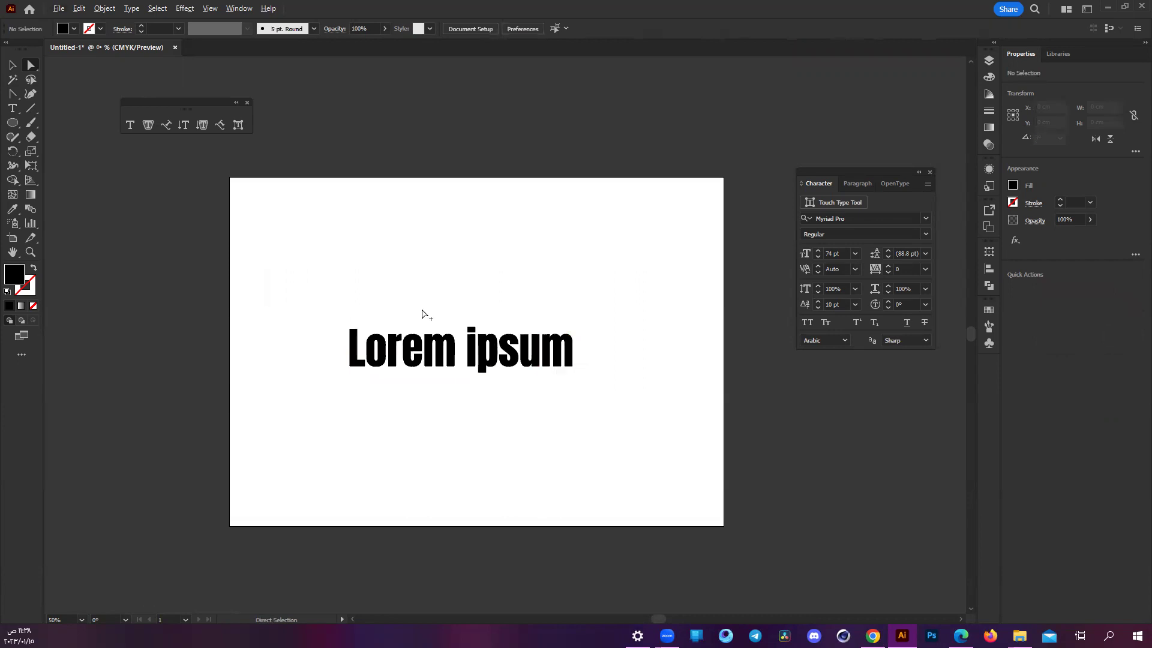
{"action": "scroll", "coordinate": [421, 309], "scroll_direction": "up", "scroll_amount": 1}
{"action": "mouse_move", "coordinate": [635, 454]}
{"action": "left_mouse_down"}
{"action": "mouse_move", "coordinate": [674, 439]}
{"action": "mouse_move", "coordinate": [666, 431]}
{"action": "left_mouse_up"}
{"action": "left_click", "coordinate": [583, 403]}
{"action": "left_click_drag", "start_coordinate": [276, 313], "coordinate": [279, 299]}
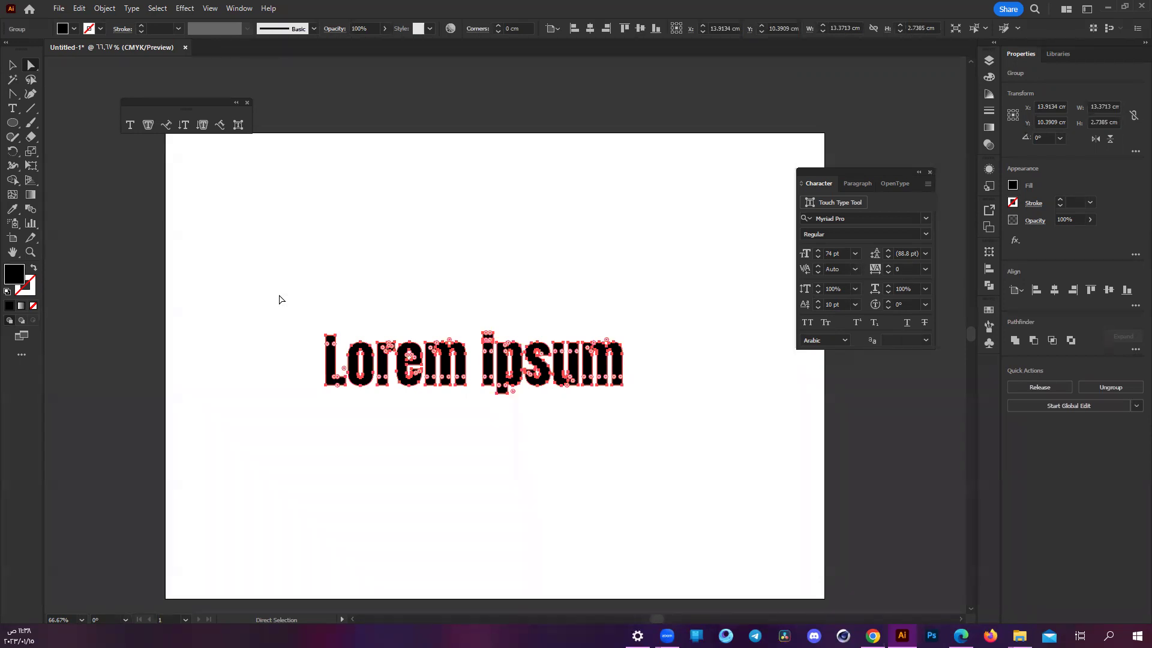
{"action": "left_click_drag", "start_coordinate": [288, 247], "coordinate": [660, 469]}
{"action": "left_click", "coordinate": [651, 460]}
{"action": "left_click_drag", "start_coordinate": [656, 459], "coordinate": [278, 294]}
{"action": "left_click", "coordinate": [387, 354]}
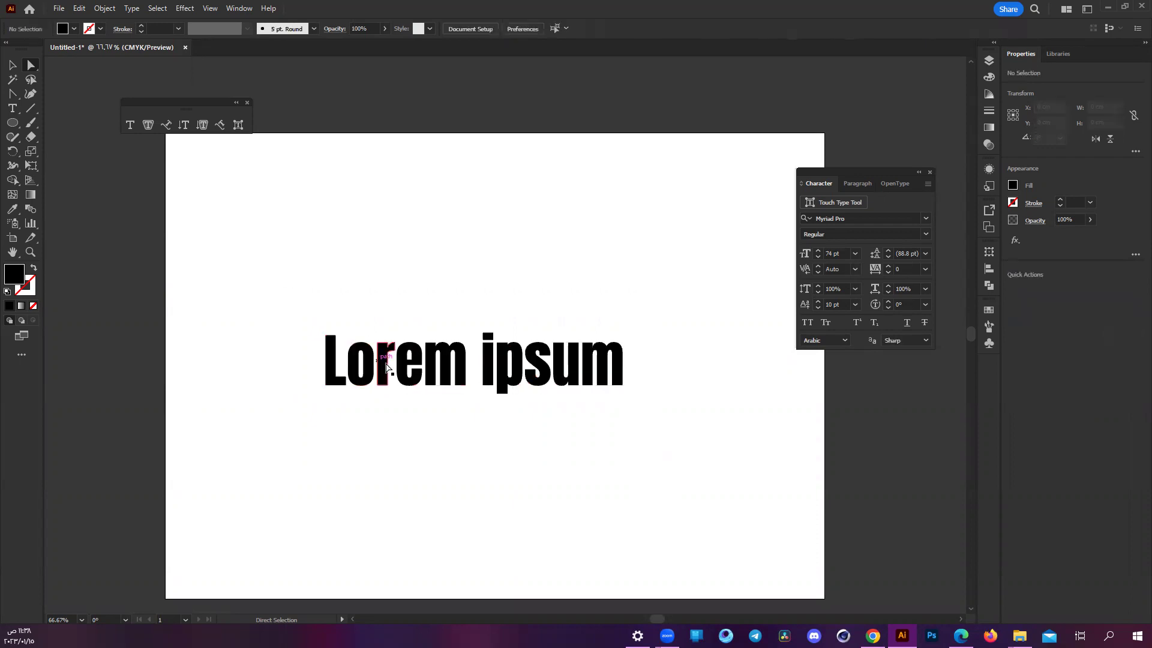
{"action": "left_click", "coordinate": [264, 333]}
{"action": "scroll", "coordinate": [390, 377], "scroll_direction": "up", "scroll_amount": 1}
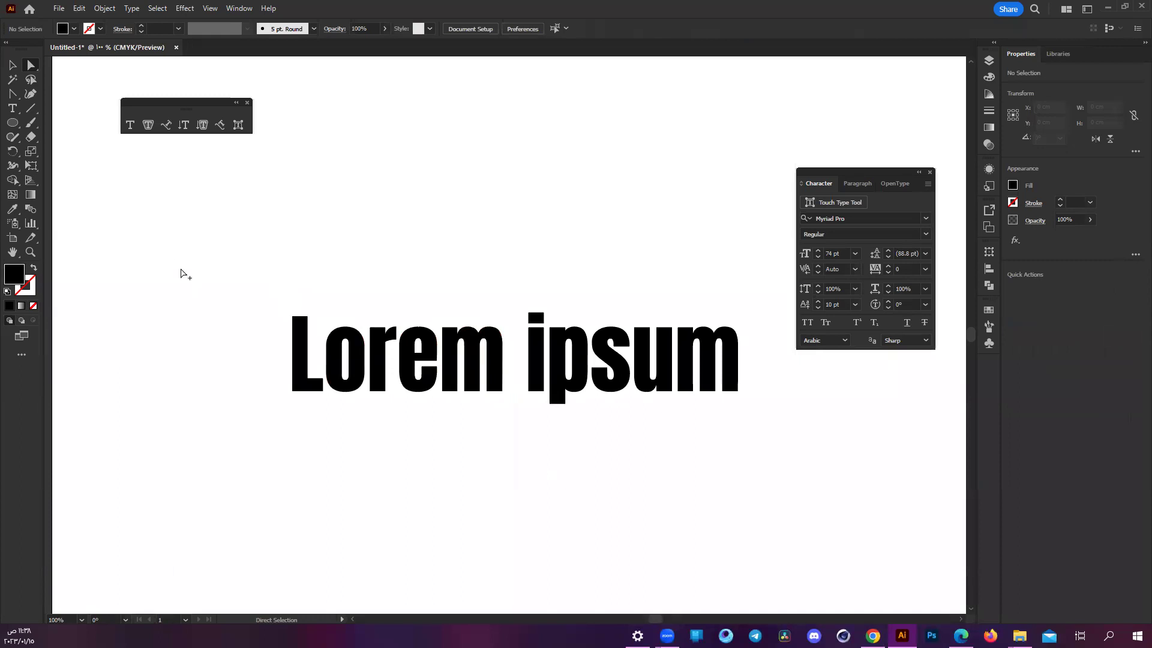
{"action": "scroll", "coordinate": [170, 260], "scroll_direction": "down", "scroll_amount": 1}
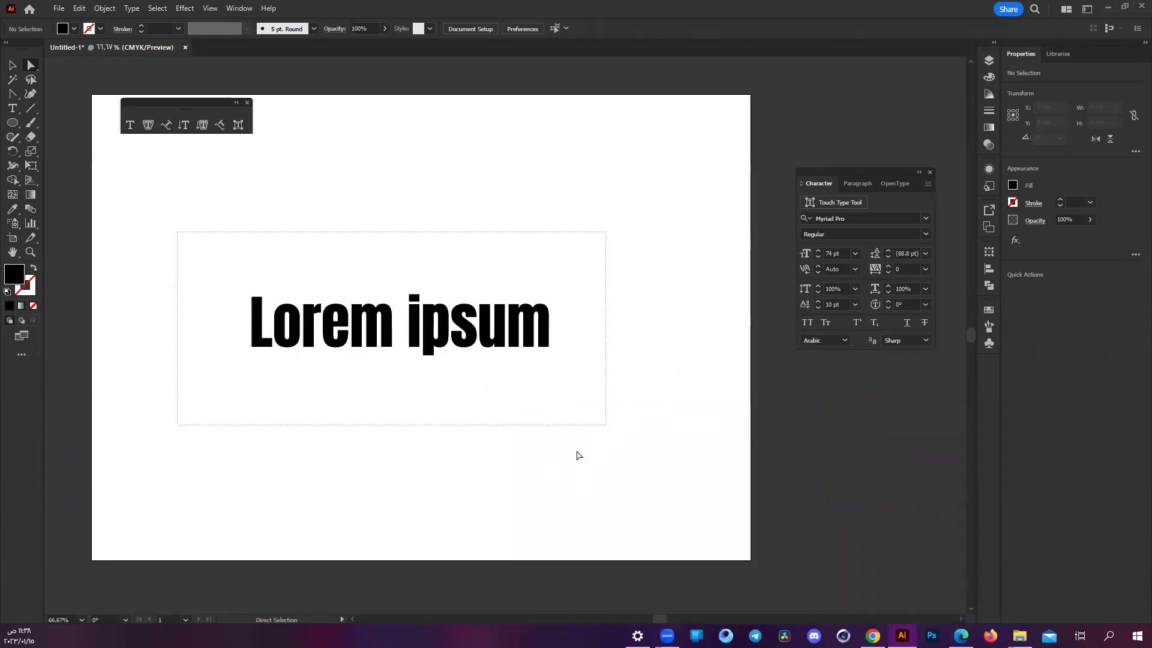
{"action": "left_click_drag", "start_coordinate": [176, 230], "coordinate": [579, 453]}
{"action": "scroll", "coordinate": [571, 448], "scroll_direction": "down", "scroll_amount": 1}
{"action": "scroll", "coordinate": [570, 447], "scroll_direction": "down", "scroll_amount": 1}
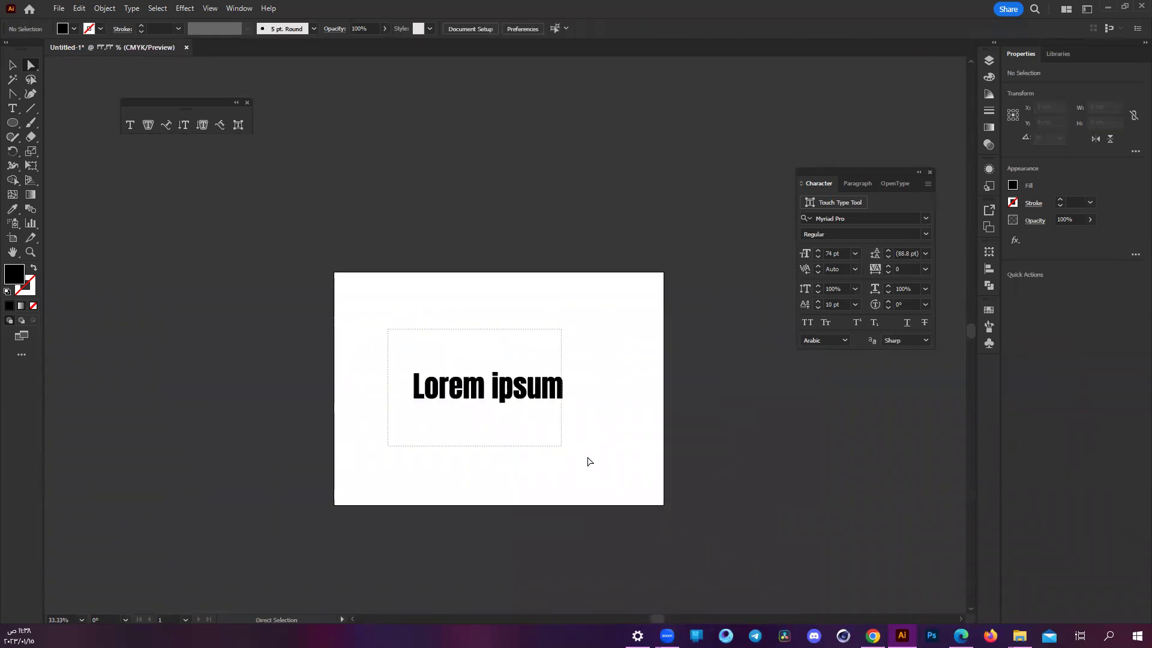
{"action": "left_click", "coordinate": [44, 141]}
{"action": "key", "text": "l"}
{"action": "left_click_drag", "start_coordinate": [424, 272], "coordinate": [484, 331]}
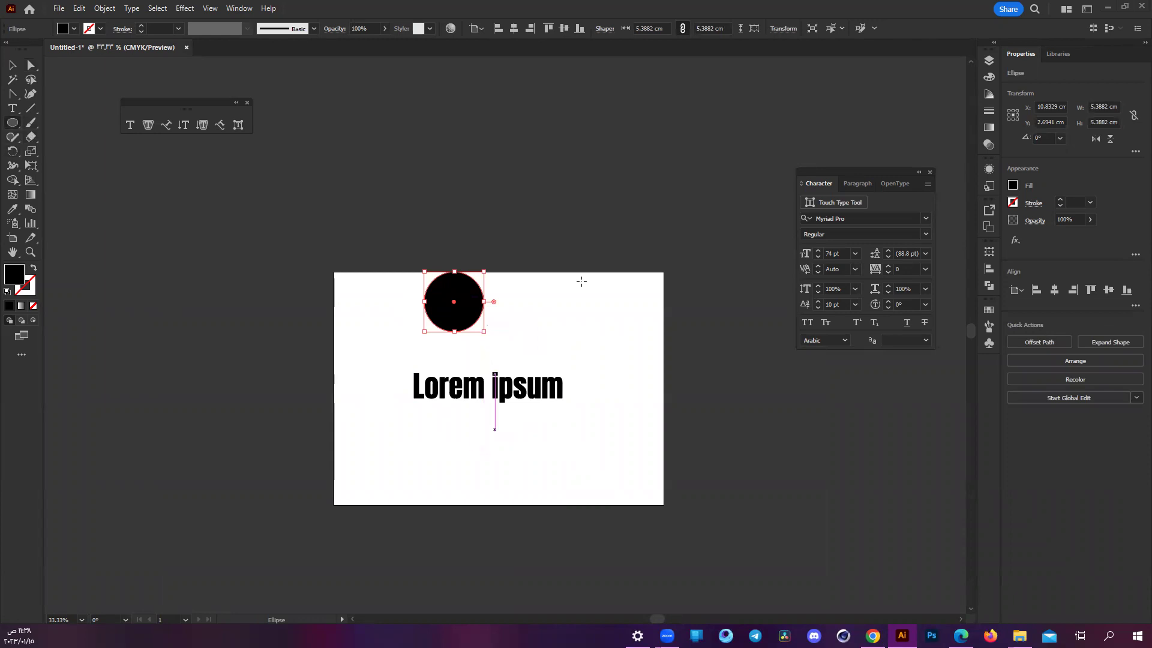
{"action": "scroll", "coordinate": [489, 390], "scroll_direction": "up", "scroll_amount": 2}
{"action": "left_click_drag", "start_coordinate": [580, 290], "coordinate": [590, 342]}
{"action": "left_click_drag", "start_coordinate": [656, 382], "coordinate": [766, 482]}
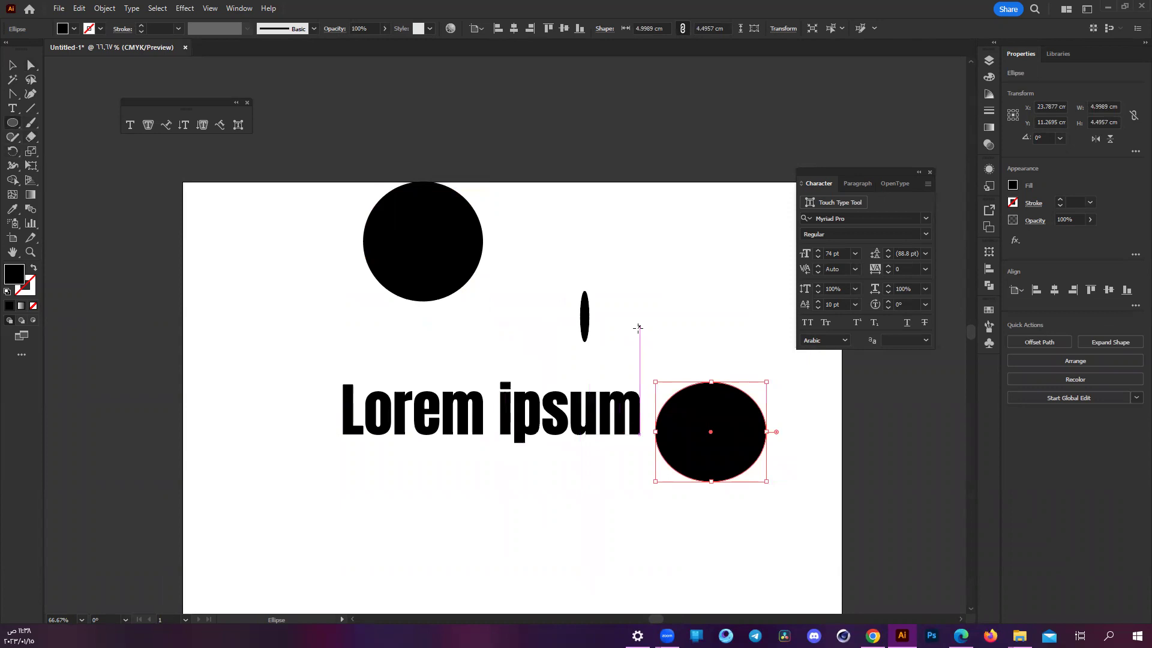
{"action": "key", "text": "ctrl+z"}
{"action": "key", "text": "ctrl+z"}
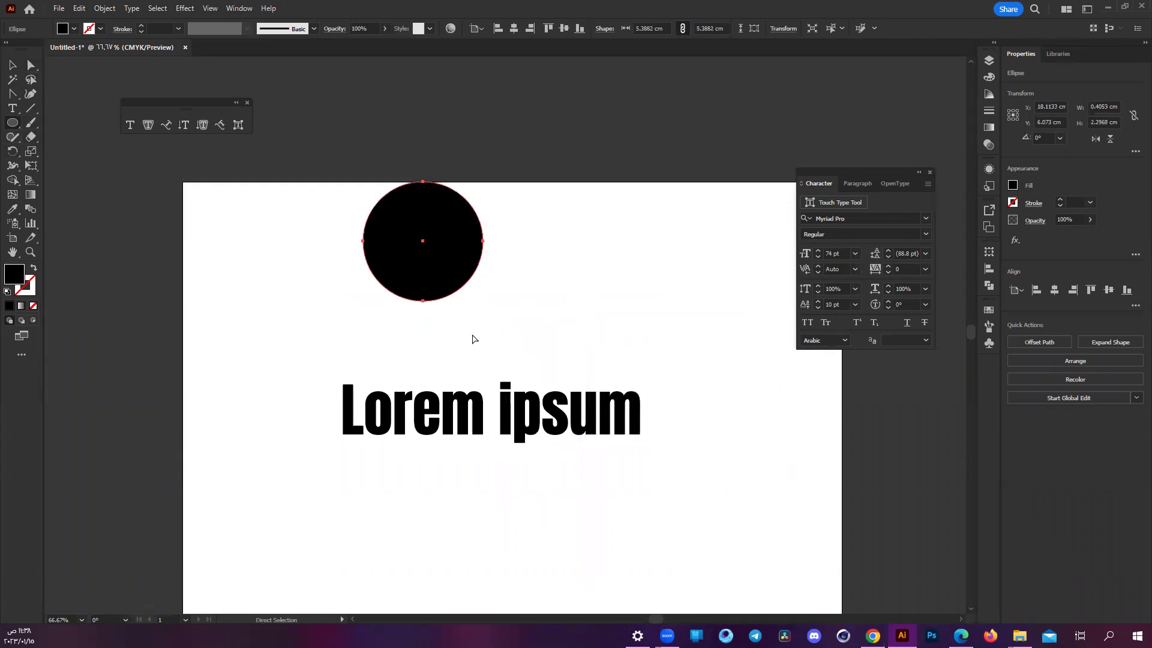
{"action": "key", "text": "ctrl+z"}
{"action": "left_click_drag", "start_coordinate": [311, 356], "coordinate": [673, 510]}
{"action": "key", "text": "ctrl+shift+o"}
{"action": "key", "text": "ctrl+minus"}
{"action": "scroll", "coordinate": [600, 503], "scroll_direction": "down", "scroll_amount": 1}
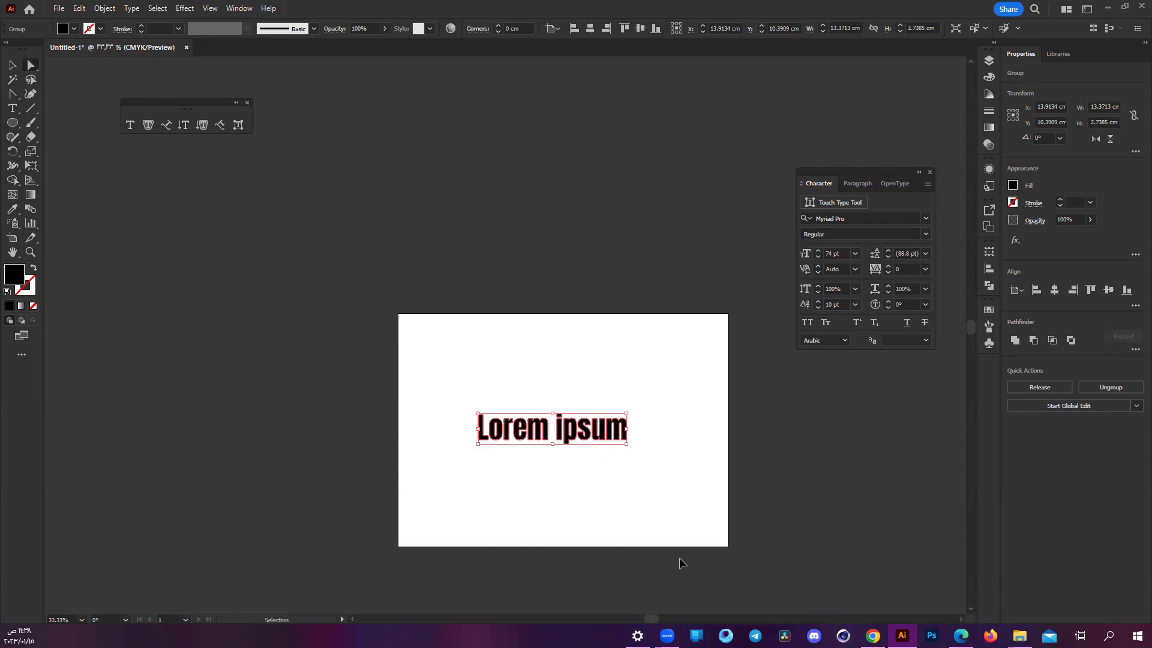
{"action": "scroll", "coordinate": [679, 556], "scroll_direction": "right", "scroll_amount": 4}
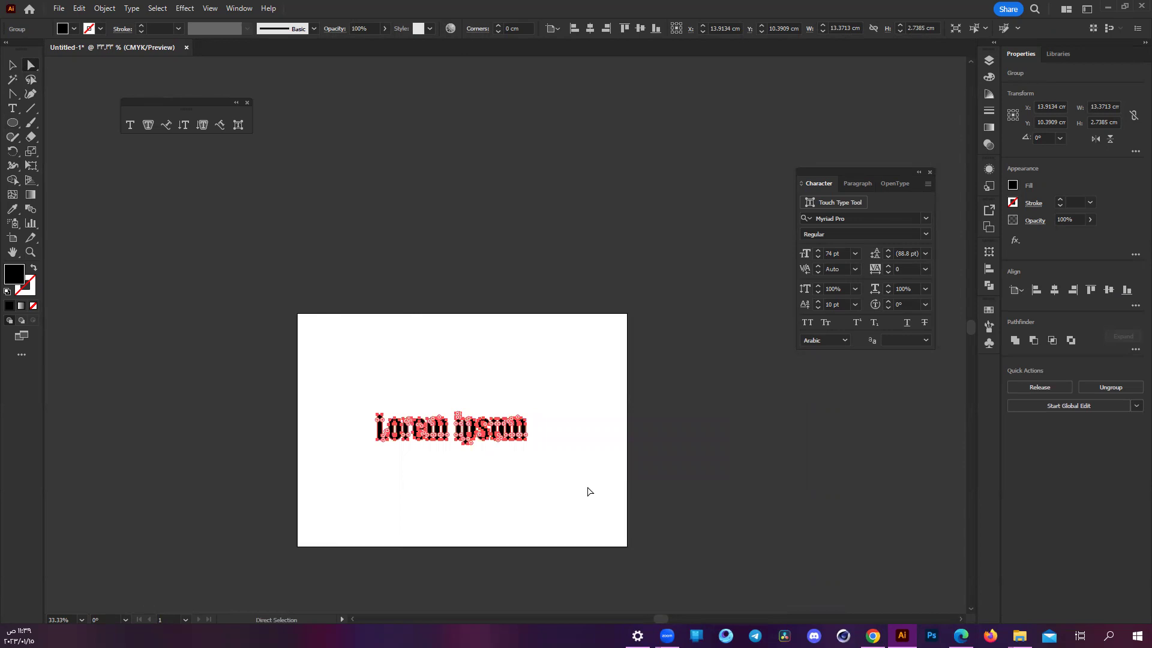
{"action": "scroll", "coordinate": [496, 424], "scroll_direction": "down", "scroll_amount": 1}
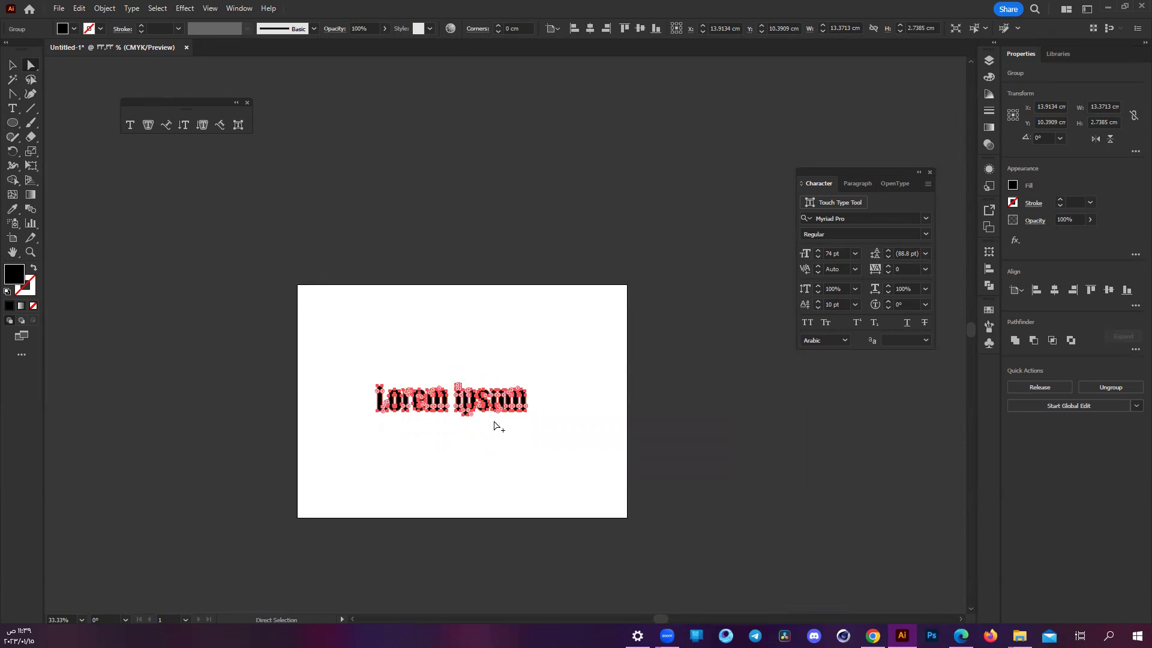
{"action": "scroll", "coordinate": [498, 429], "scroll_direction": "up", "scroll_amount": 1}
{"action": "left_click", "coordinate": [180, 329]}
{"action": "key", "text": "ctrl+a"}
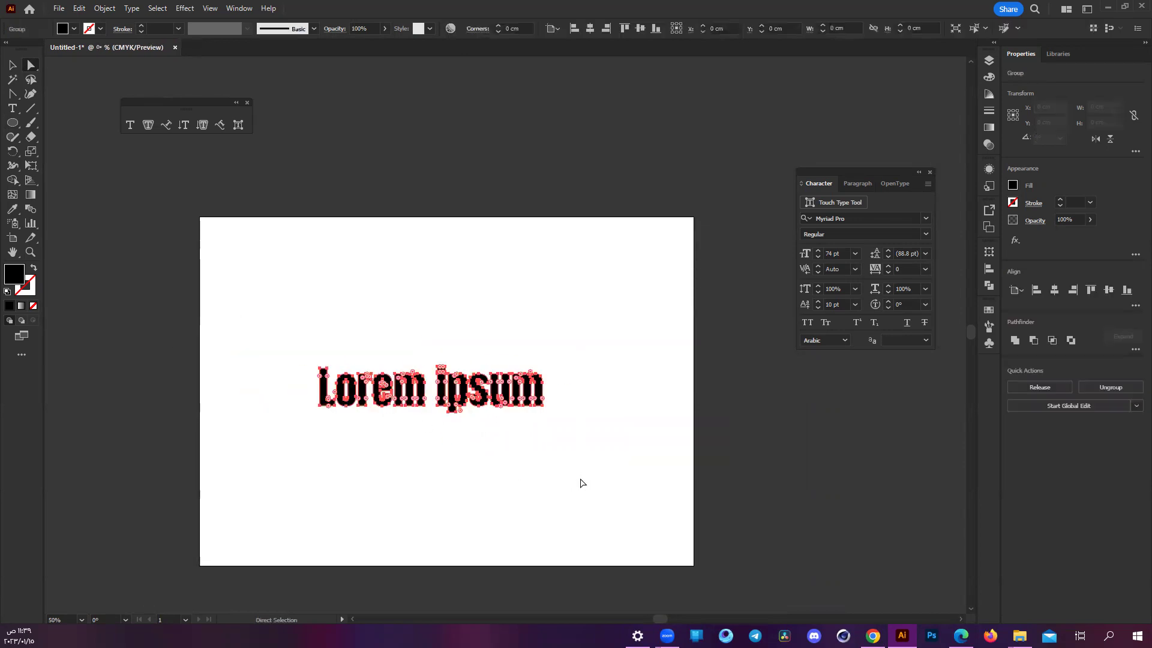
{"action": "scroll", "coordinate": [360, 434], "scroll_direction": "up", "scroll_amount": 1}
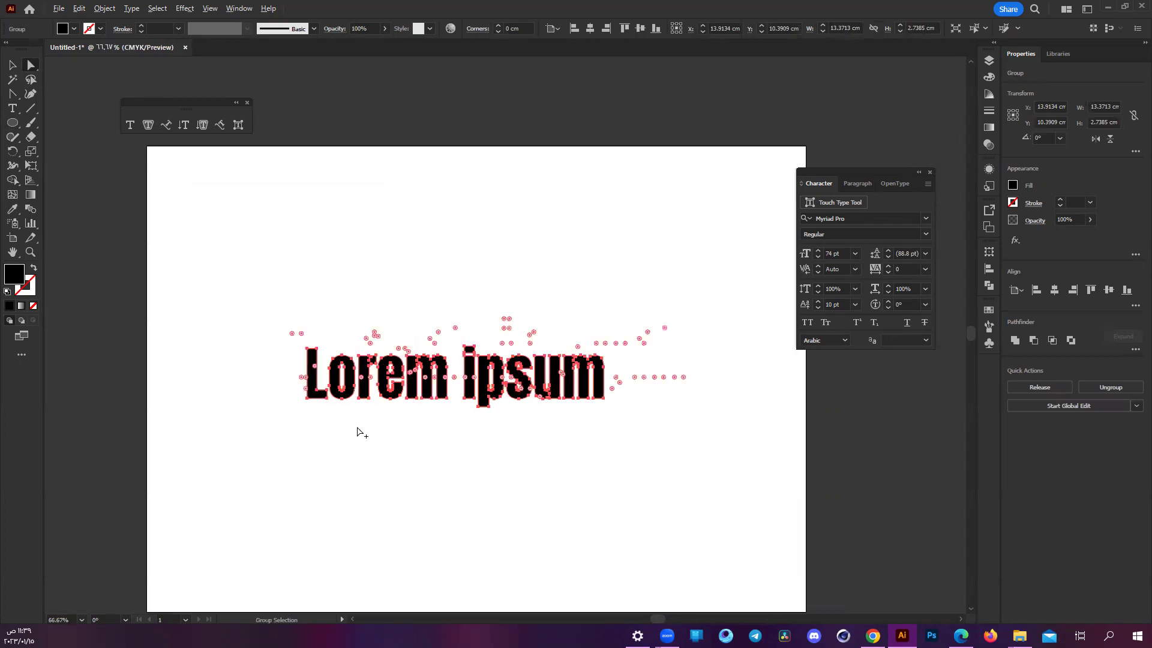
{"action": "left_click", "coordinate": [548, 432]}
{"action": "mouse_move", "coordinate": [260, 295]}
{"action": "left_mouse_down"}
{"action": "mouse_move", "coordinate": [647, 419]}
{"action": "mouse_move", "coordinate": [643, 429]}
{"action": "left_mouse_up"}
{"action": "left_click", "coordinate": [538, 440]}
{"action": "scroll", "coordinate": [588, 379], "scroll_direction": "up", "scroll_amount": 1}
{"action": "mouse_move", "coordinate": [588, 380]}
{"action": "left_mouse_down"}
{"action": "mouse_move", "coordinate": [567, 376]}
{"action": "mouse_move", "coordinate": [588, 380]}
{"action": "left_mouse_up"}
{"action": "left_click", "coordinate": [584, 459]}
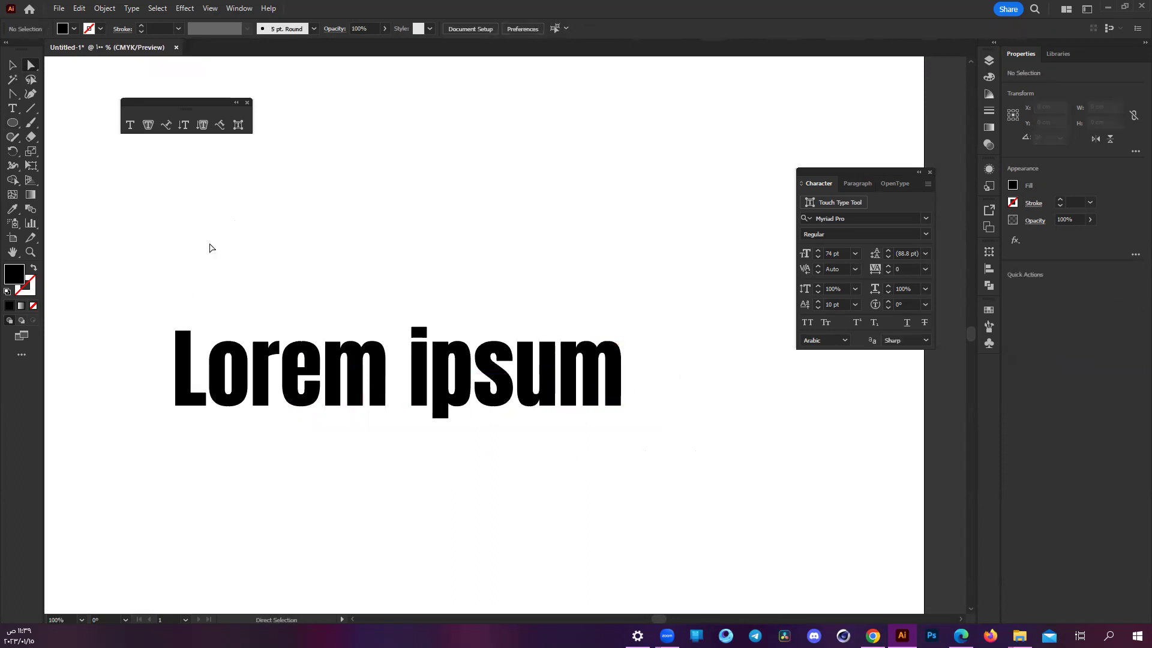
{"action": "left_click_drag", "start_coordinate": [130, 255], "coordinate": [660, 493]}
{"action": "left_click", "coordinate": [660, 493]}
{"action": "scroll", "coordinate": [660, 493], "scroll_direction": "down", "scroll_amount": 2}
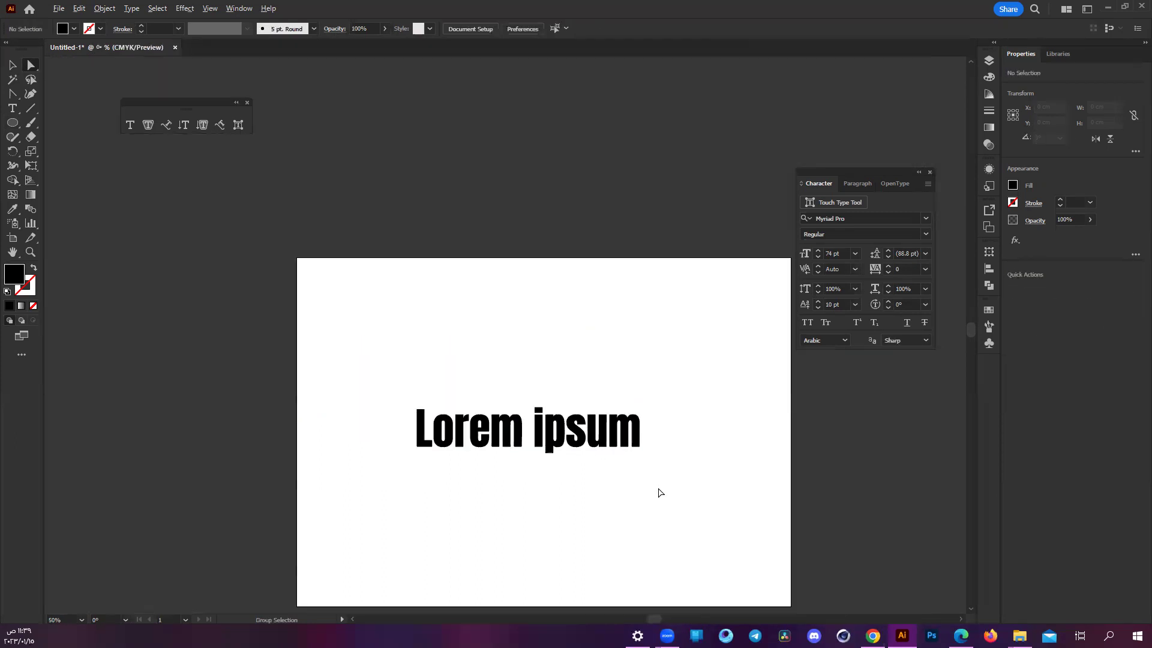
{"action": "scroll", "coordinate": [660, 493], "scroll_direction": "right", "scroll_amount": 1}
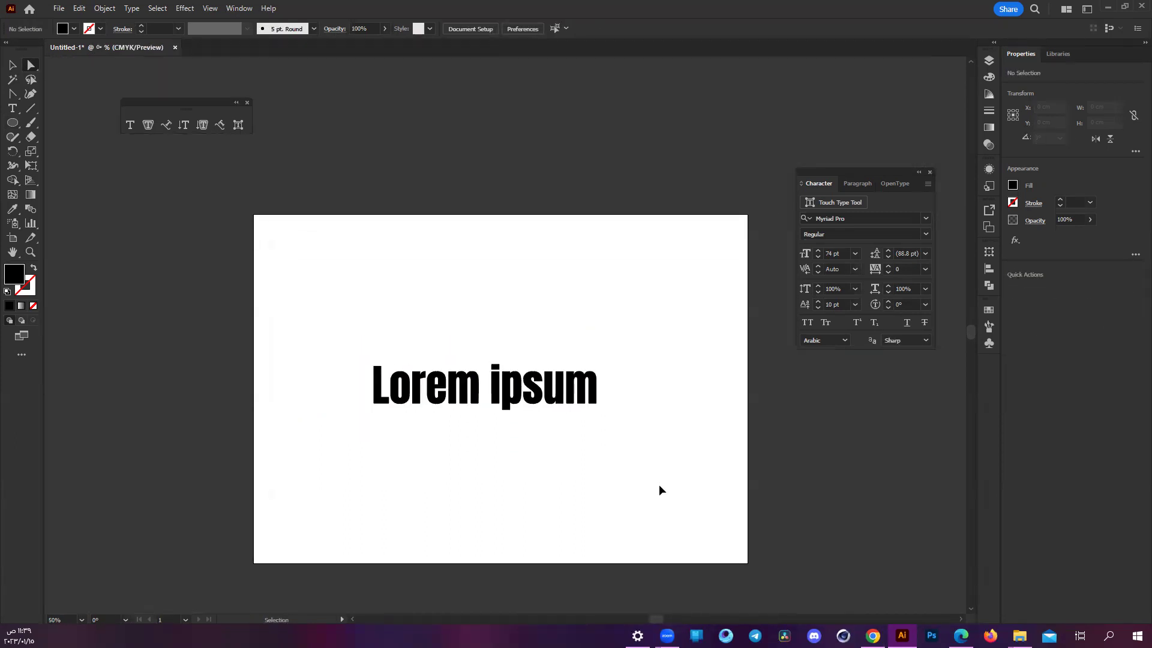
{"action": "scroll", "coordinate": [660, 490], "scroll_direction": "right", "scroll_amount": 1}
{"action": "scroll", "coordinate": [660, 490], "scroll_direction": "down", "scroll_amount": 1}
{"action": "mouse_move", "coordinate": [643, 469]}
{"action": "left_mouse_down"}
{"action": "mouse_move", "coordinate": [355, 265]}
{"action": "mouse_move", "coordinate": [319, 263]}
{"action": "mouse_move", "coordinate": [609, 461]}
{"action": "mouse_move", "coordinate": [612, 447]}
{"action": "left_mouse_up"}
{"action": "left_click", "coordinate": [612, 447]}
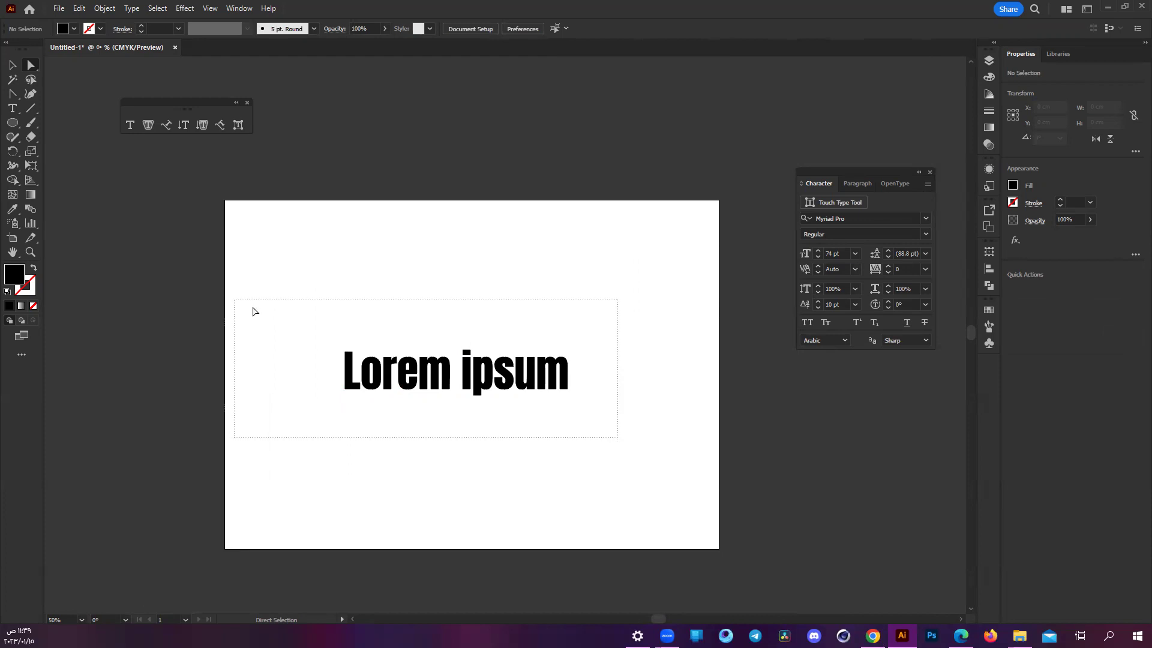
{"action": "left_click_drag", "start_coordinate": [619, 439], "coordinate": [322, 333]}
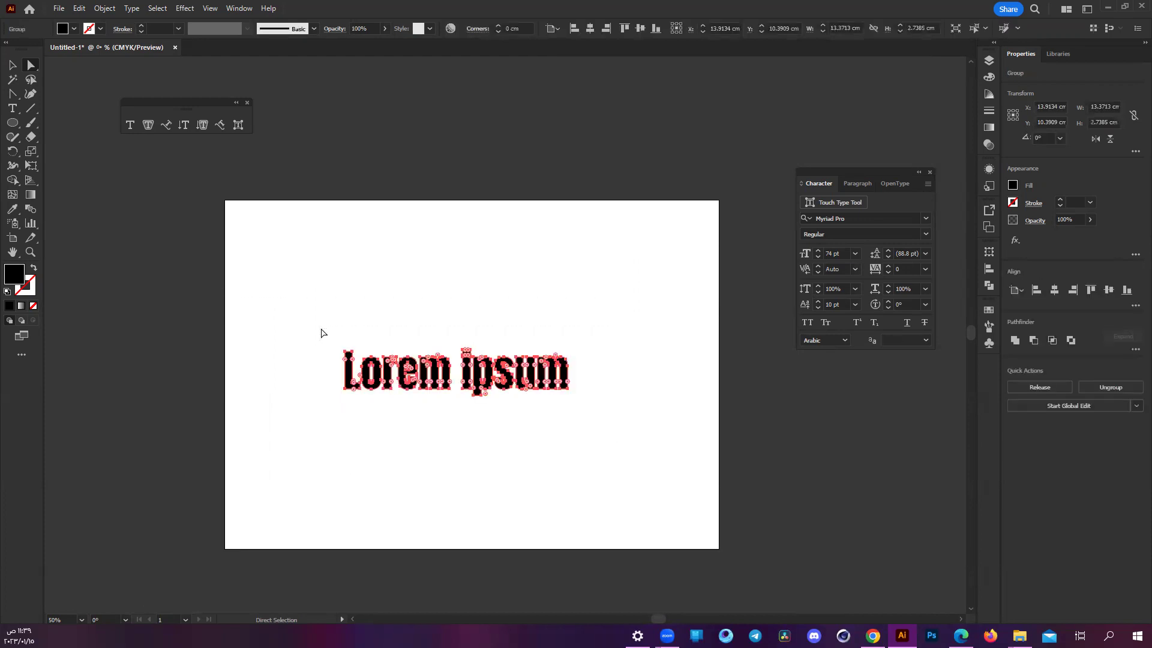
{"action": "left_click", "coordinate": [342, 310]}
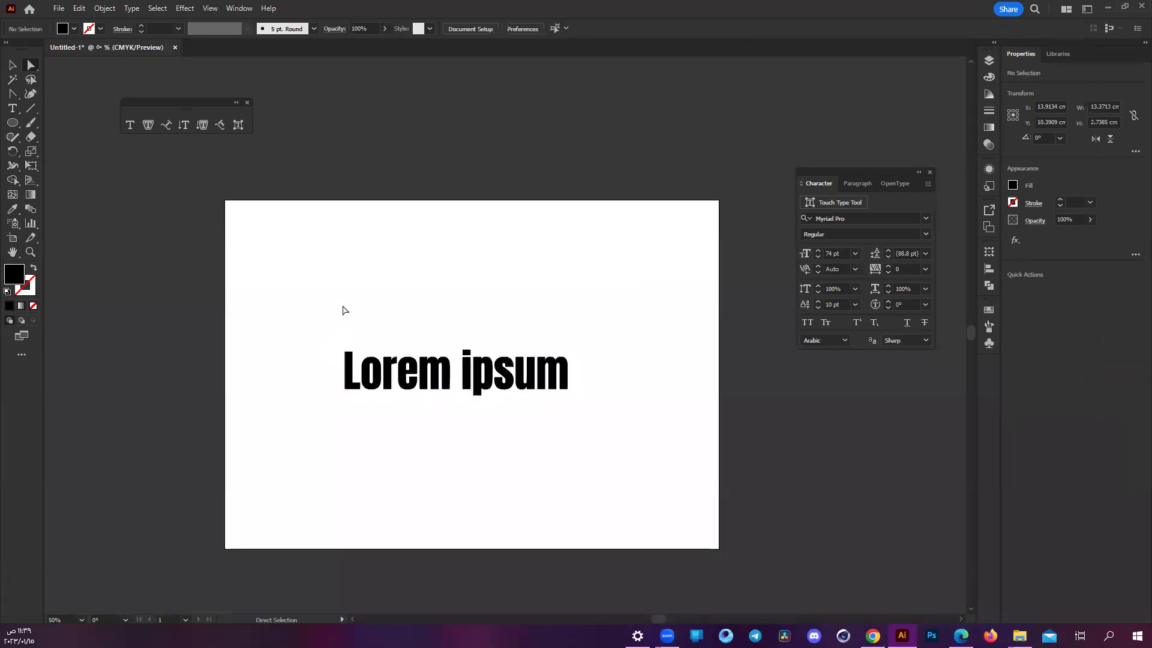
{"action": "scroll", "coordinate": [465, 338], "scroll_direction": "up", "scroll_amount": 1}
{"action": "scroll", "coordinate": [453, 365], "scroll_direction": "up", "scroll_amount": 1}
{"action": "scroll", "coordinate": [480, 351], "scroll_direction": "down", "scroll_amount": 1}
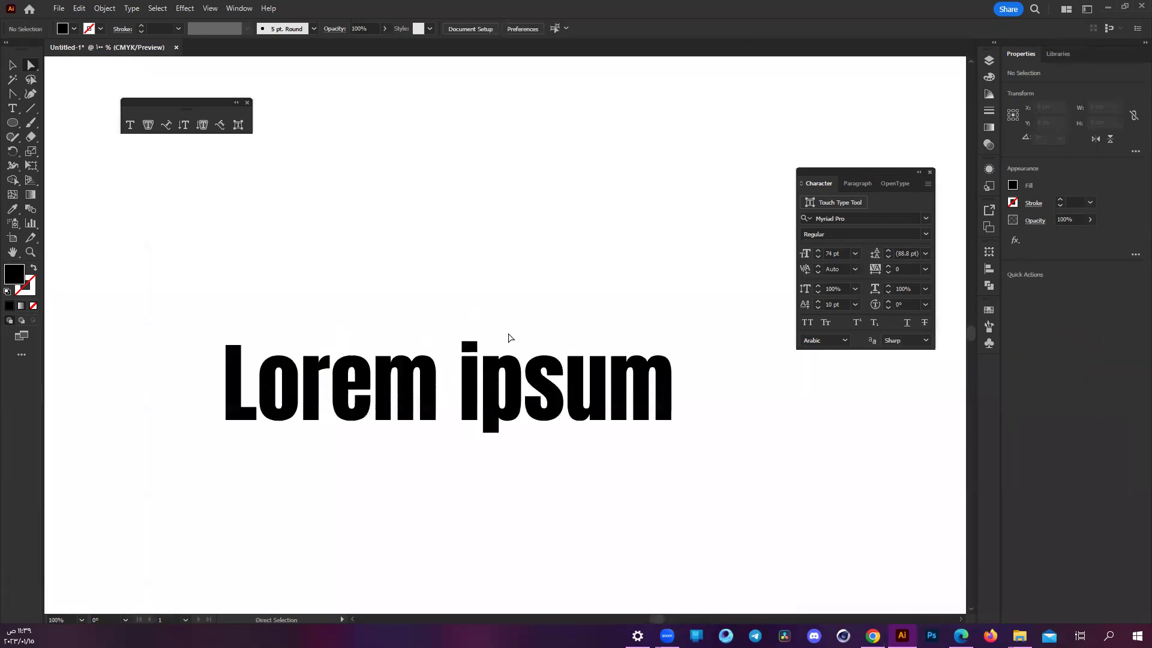
{"action": "scroll", "coordinate": [507, 335], "scroll_direction": "down", "scroll_amount": 1}
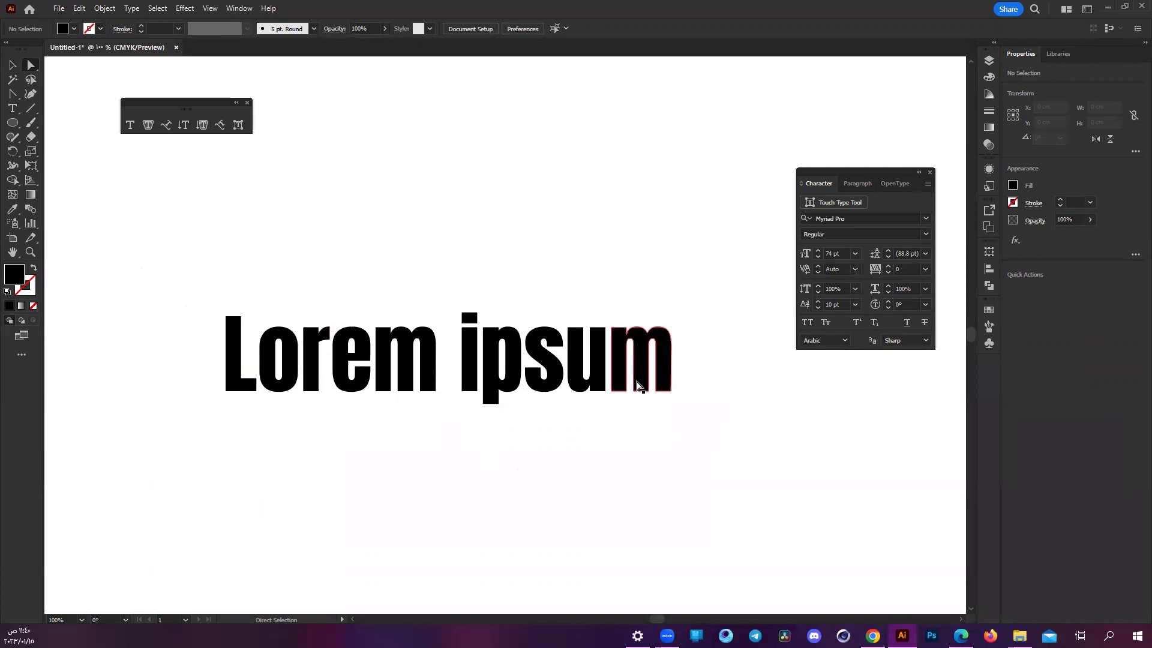
{"action": "scroll", "coordinate": [458, 478], "scroll_direction": "down", "scroll_amount": 1}
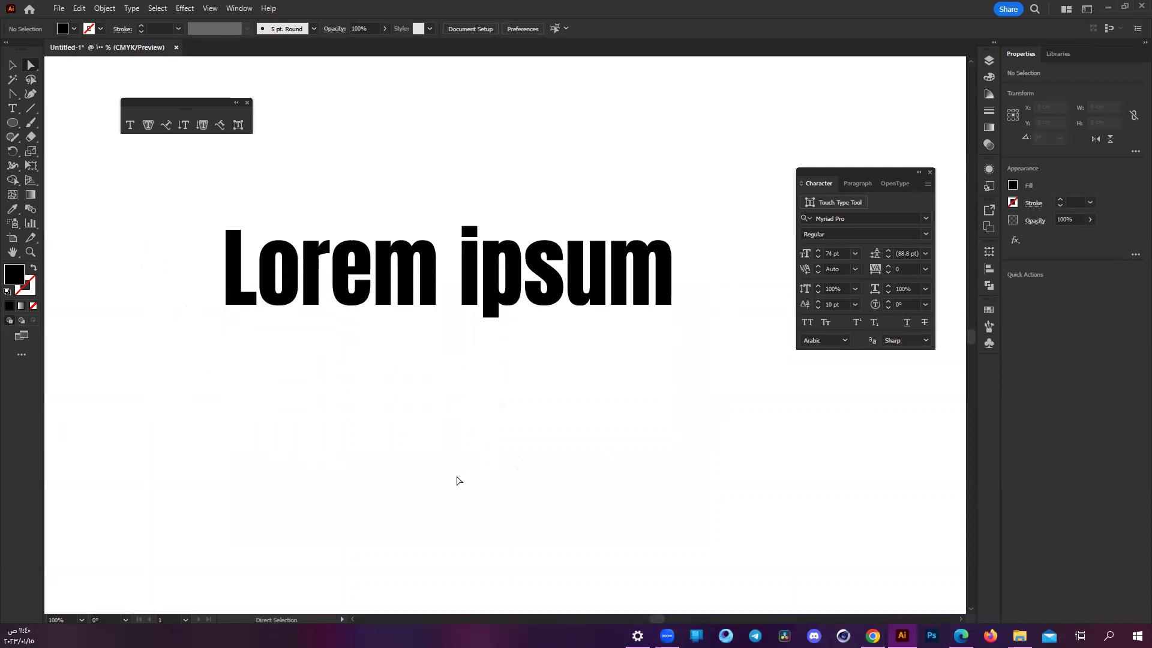
{"action": "scroll", "coordinate": [458, 480], "scroll_direction": "down", "scroll_amount": 2, "text": "alt"}
{"action": "scroll", "coordinate": [458, 481], "scroll_direction": "down", "scroll_amount": 1}
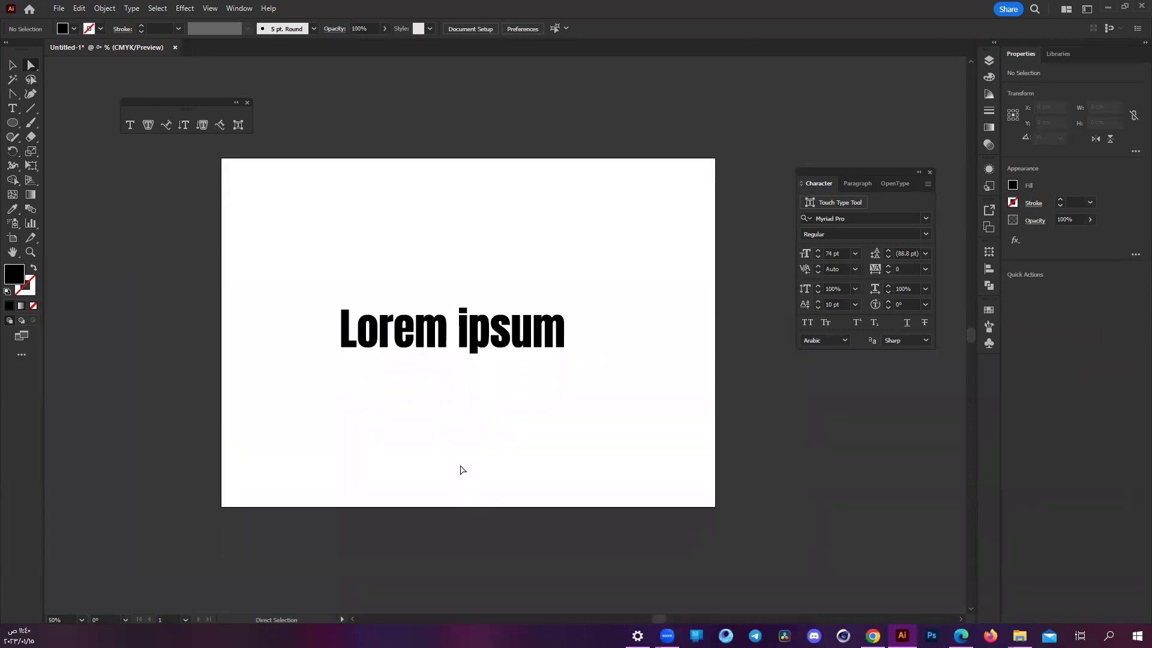
{"action": "scroll", "coordinate": [449, 399], "scroll_direction": "up", "scroll_amount": 2, "text": "alt"}
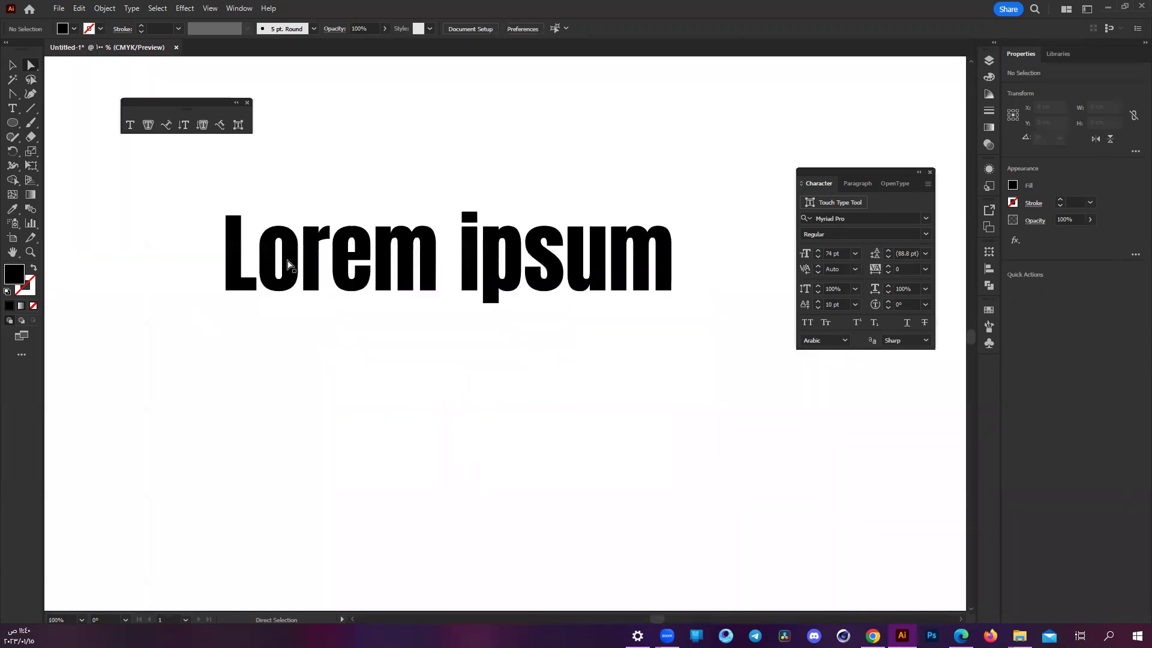
{"action": "left_click", "coordinate": [227, 248]}
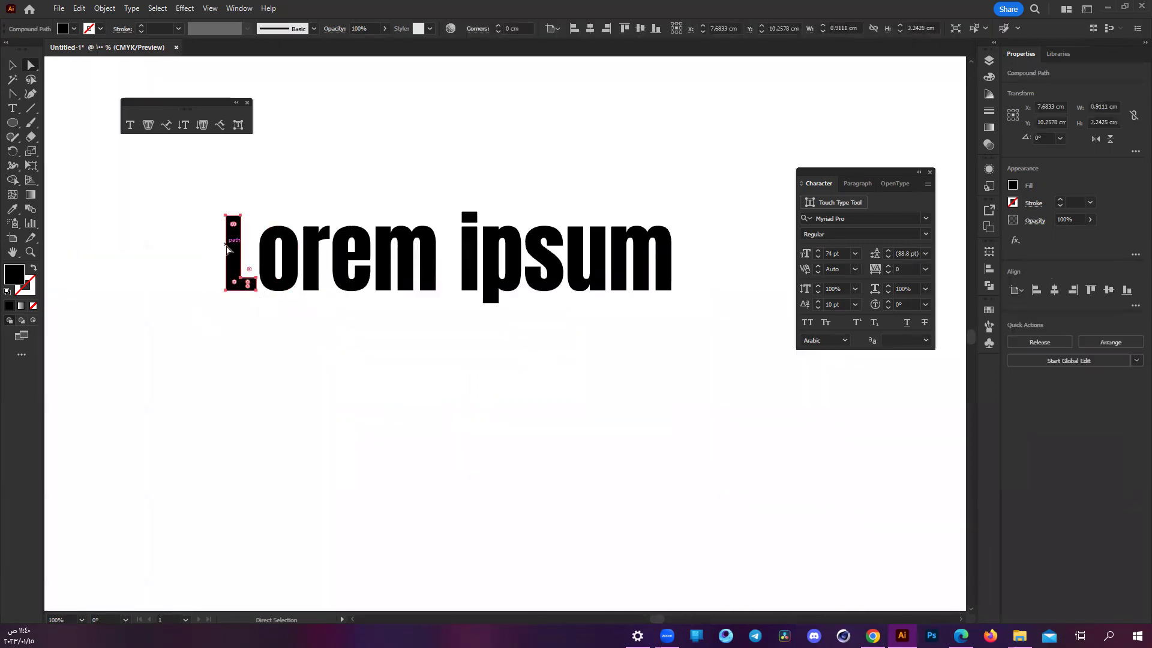
{"action": "left_click", "coordinate": [467, 404]}
{"action": "scroll", "coordinate": [468, 404], "scroll_direction": "down", "scroll_amount": 2, "text": "alt"}
{"action": "key", "text": "t"}
- Add a new text line reading MM below the Lorem ipsum text
{"action": "left_click", "coordinate": [389, 413]}
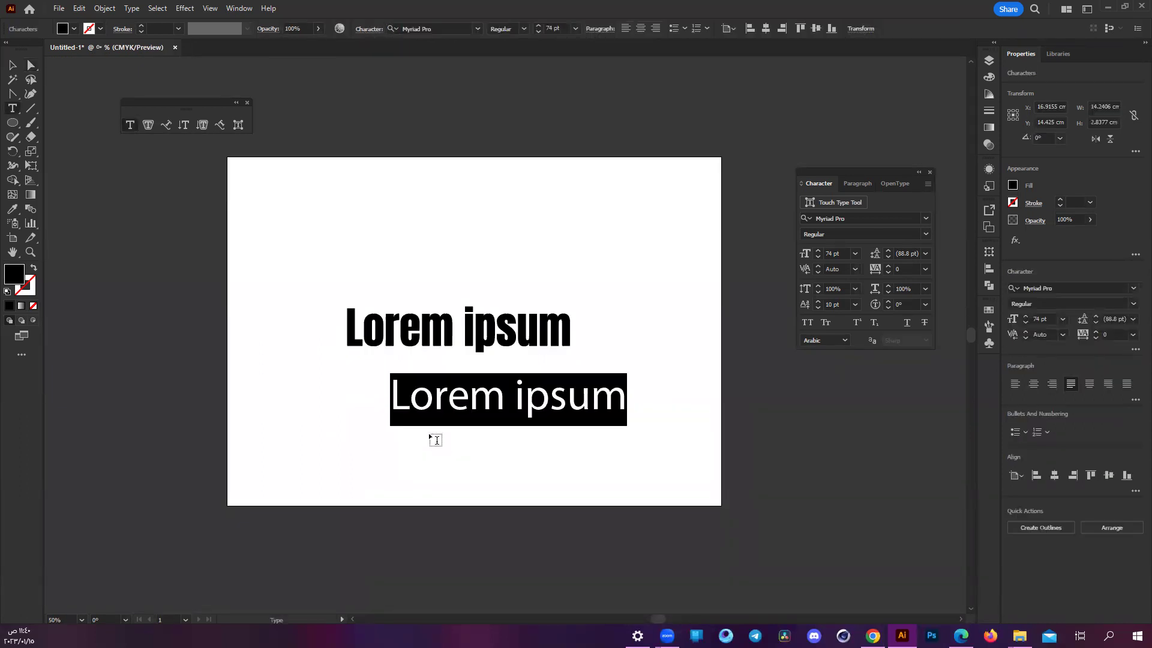
{"action": "type", "text": "mm"}
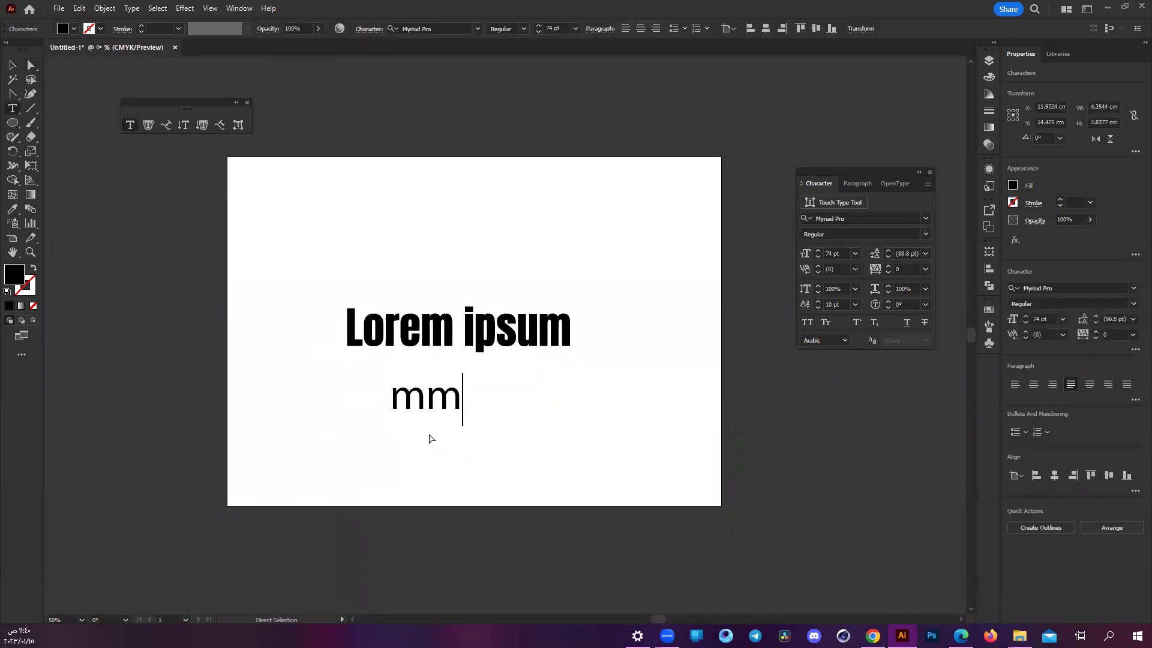
{"action": "key", "text": "ctrl+a"}
{"action": "type", "text": "MM"}
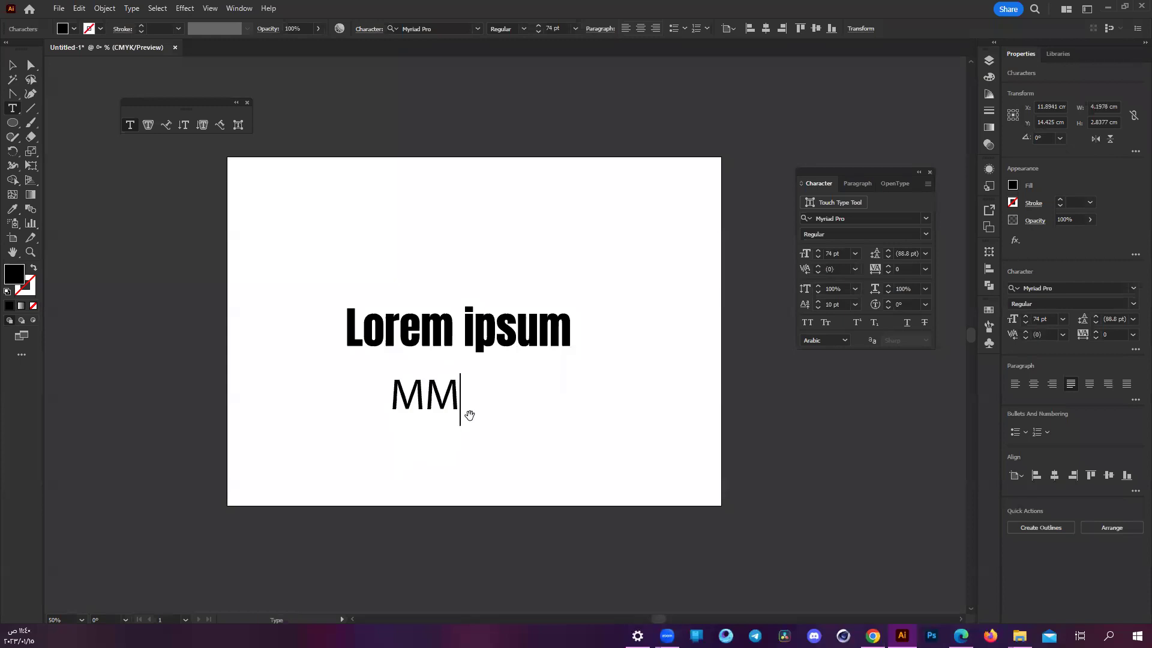
{"action": "left_click", "coordinate": [382, 425], "text": "ctrl"}
- Set the MM line's font to Kawaguchi Demo and select its second M
{"action": "key", "text": "Escape"}
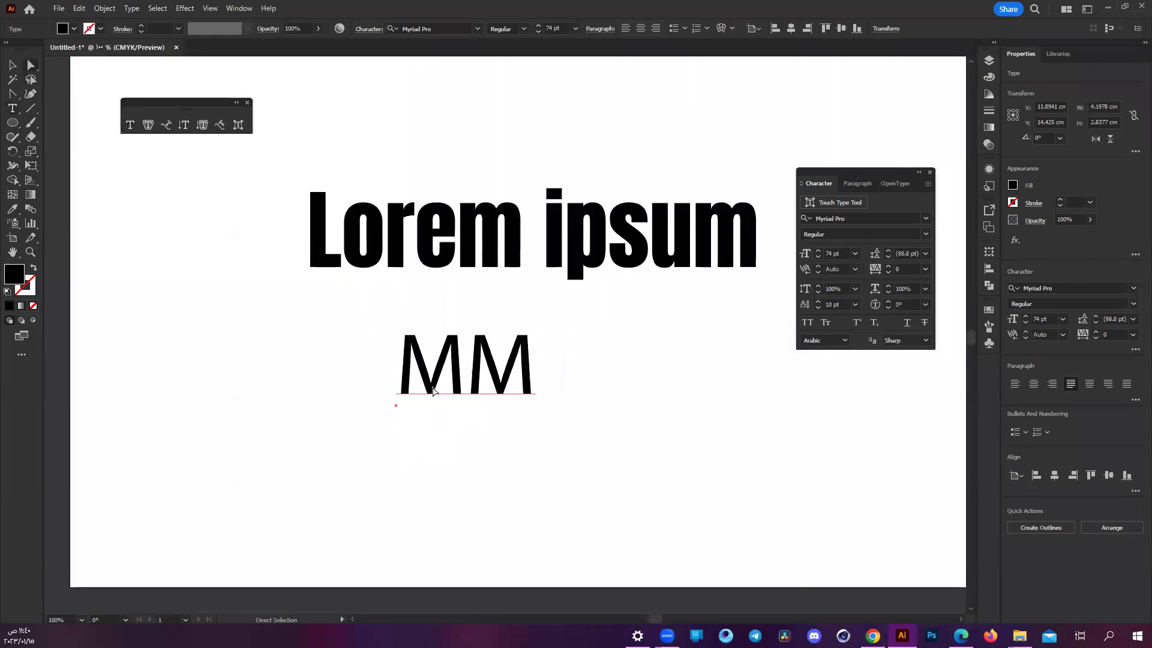
{"action": "right_click", "coordinate": [478, 359]}
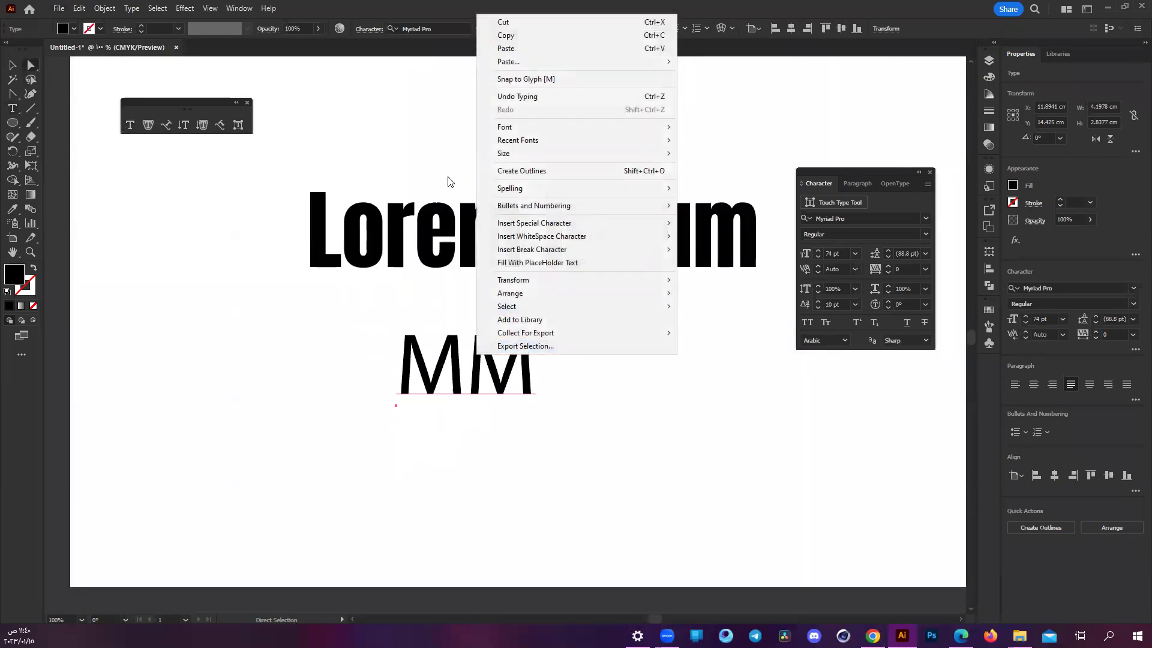
{"action": "left_click", "coordinate": [923, 218]}
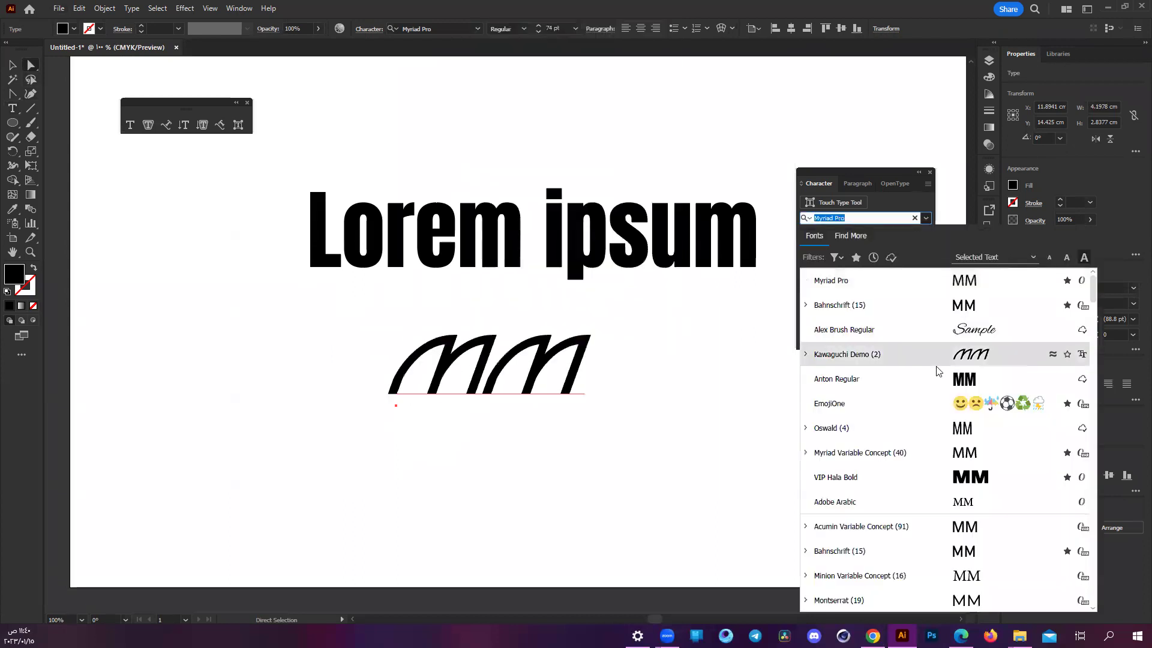
{"action": "left_click", "coordinate": [932, 364]}
{"action": "scroll", "coordinate": [536, 348], "scroll_direction": "up", "scroll_amount": 2, "text": "alt"}
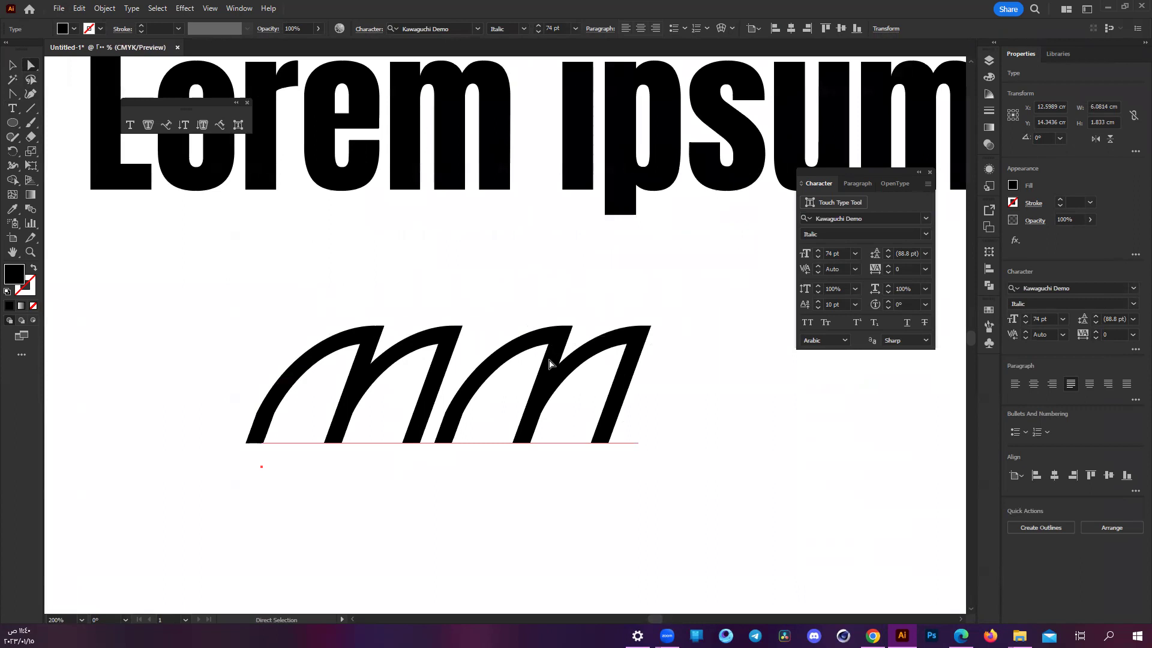
{"action": "key", "text": "t"}
{"action": "left_click", "coordinate": [578, 387]}
{"action": "key", "text": "shift+Left"}
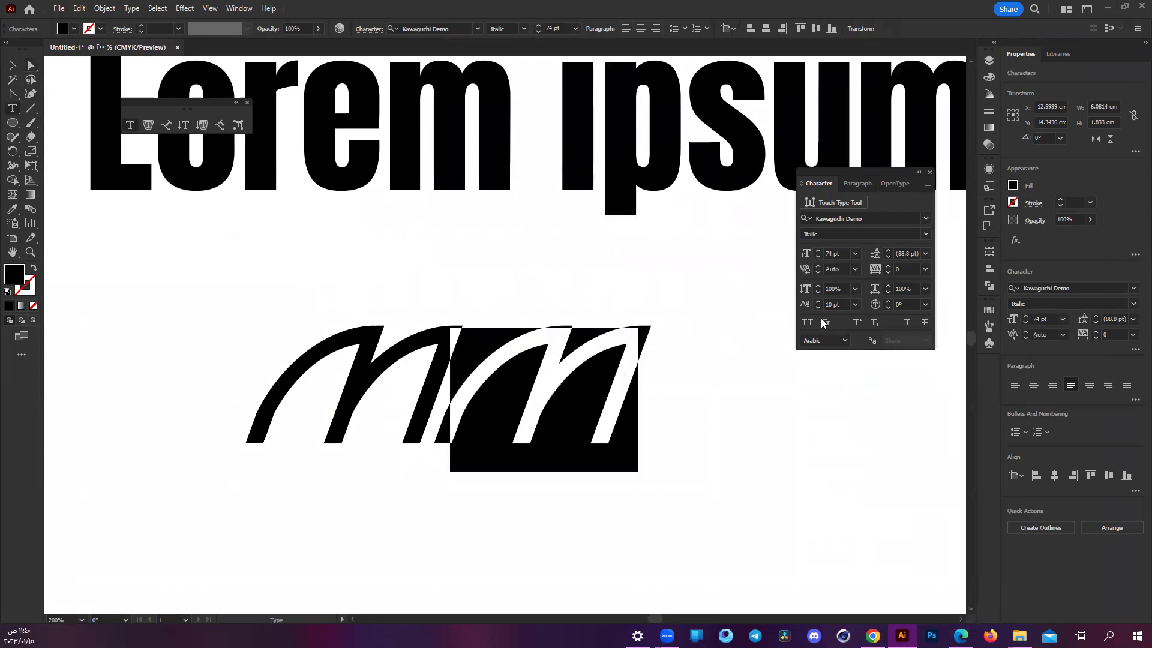
- Rotate the second Kawaguchi M about 180° with Touch Type so it reads as a w
{"action": "left_click", "coordinate": [238, 125]}
{"action": "left_click", "coordinate": [635, 387]}
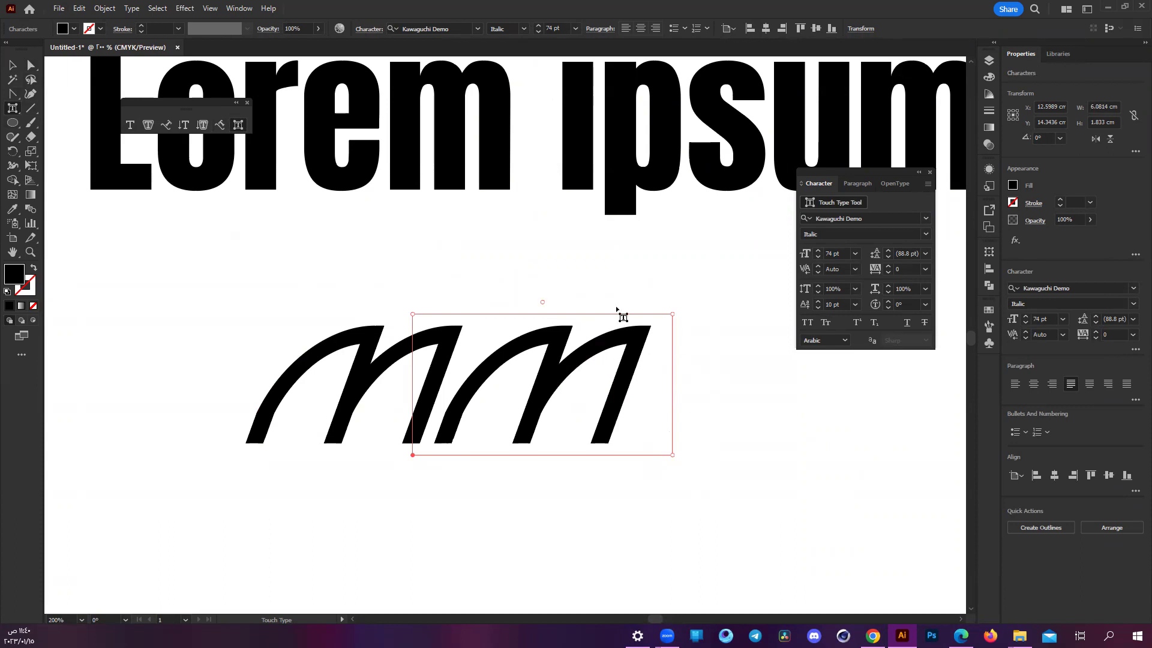
{"action": "mouse_move", "coordinate": [543, 300]}
{"action": "left_mouse_down"}
{"action": "mouse_move", "coordinate": [463, 585]}
{"action": "mouse_move", "coordinate": [541, 550]}
{"action": "left_mouse_up"}
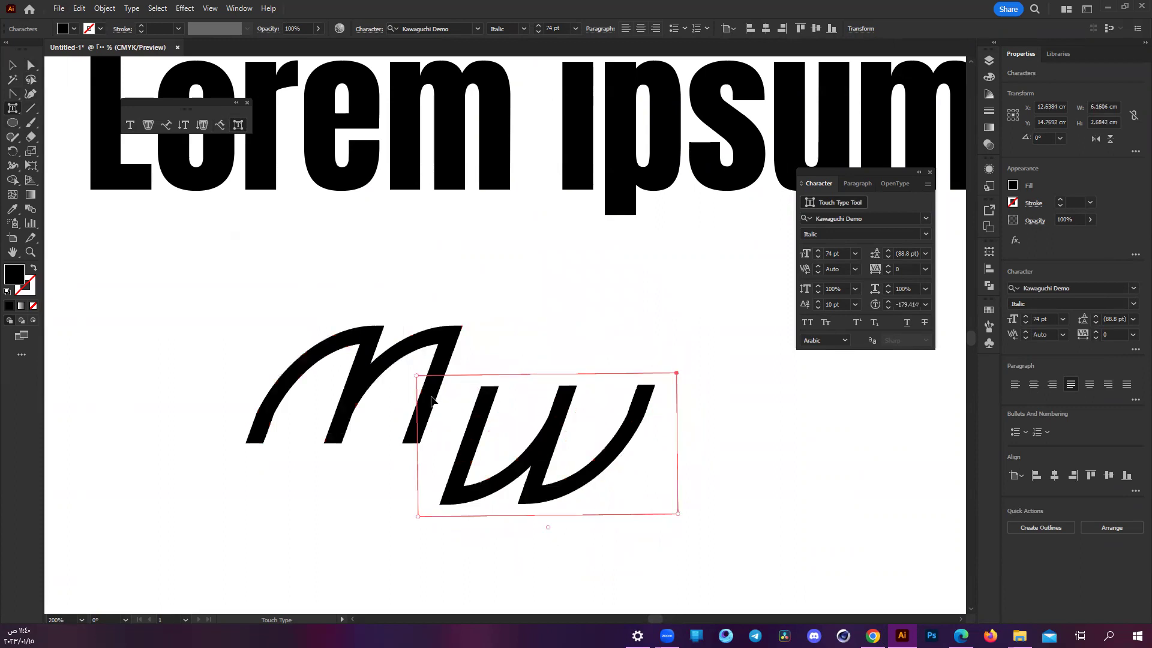
{"action": "left_click", "coordinate": [31, 64]}
{"action": "scroll", "coordinate": [561, 334], "scroll_direction": "down", "scroll_amount": 1}
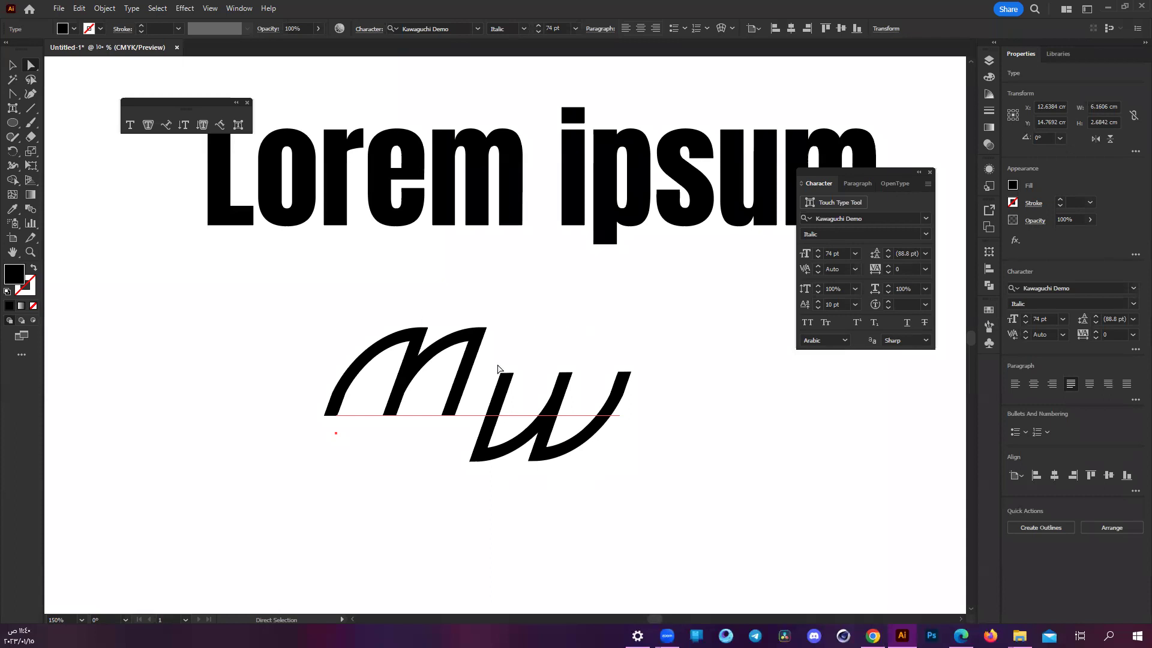
- Open and dismiss the canvas context menu on the mw text, switching to the Selection tool
{"action": "right_click", "coordinate": [501, 396]}
{"action": "left_click", "coordinate": [511, 483]}
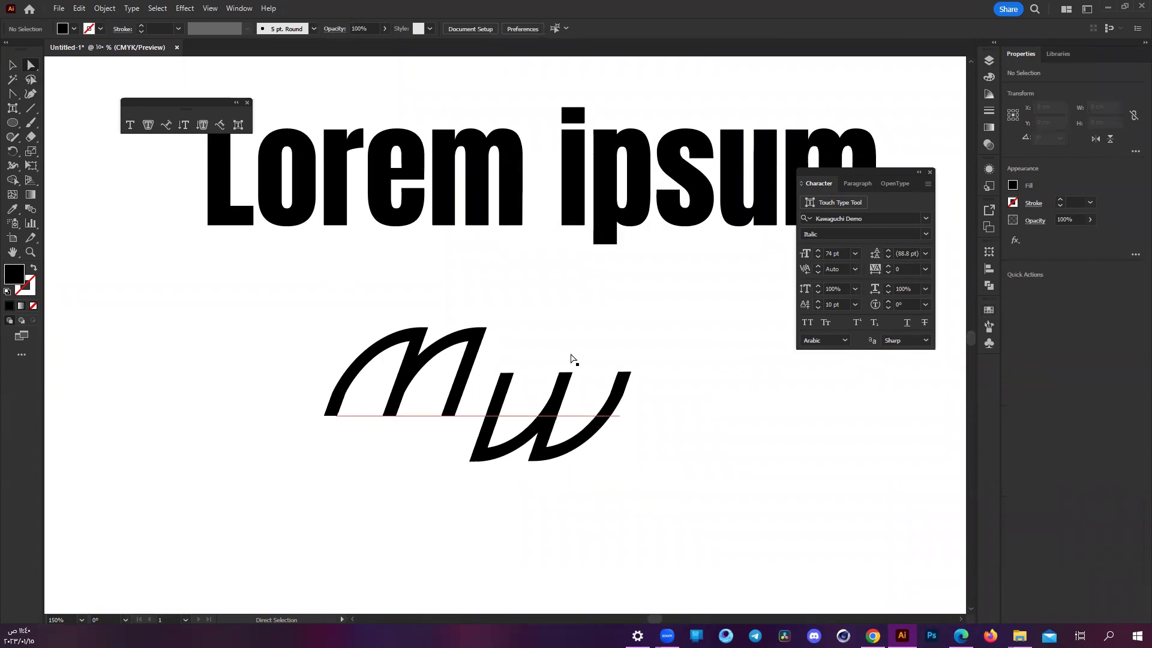
{"action": "right_click", "coordinate": [499, 390]}
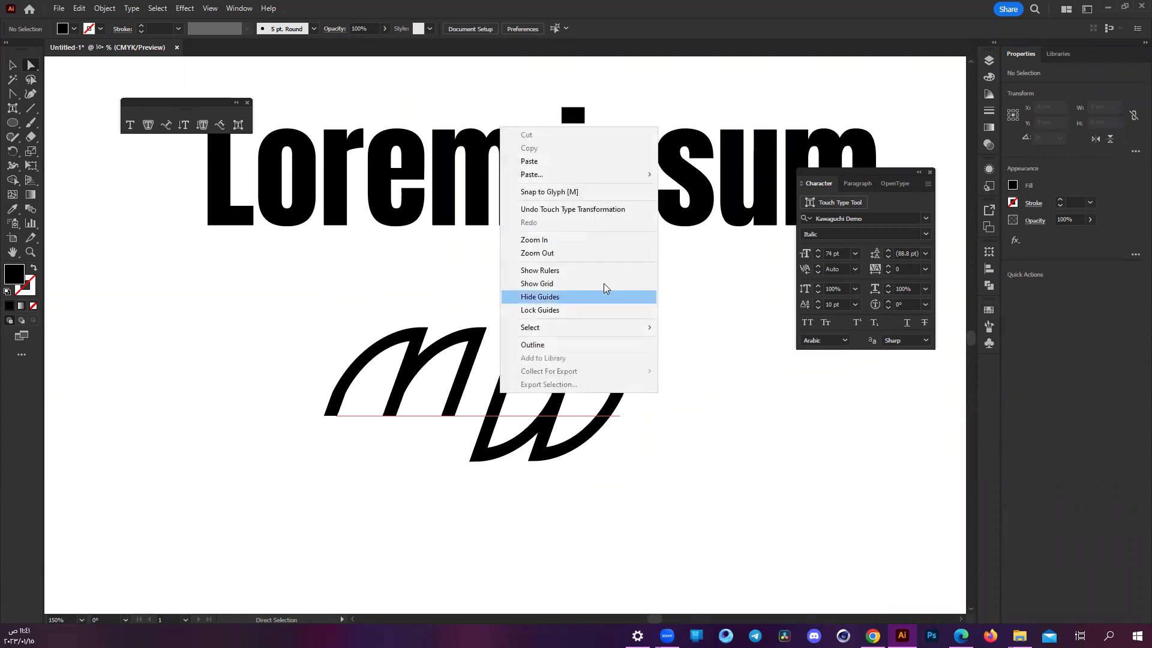
{"action": "left_click", "coordinate": [738, 376]}
{"action": "right_click", "coordinate": [501, 398]}
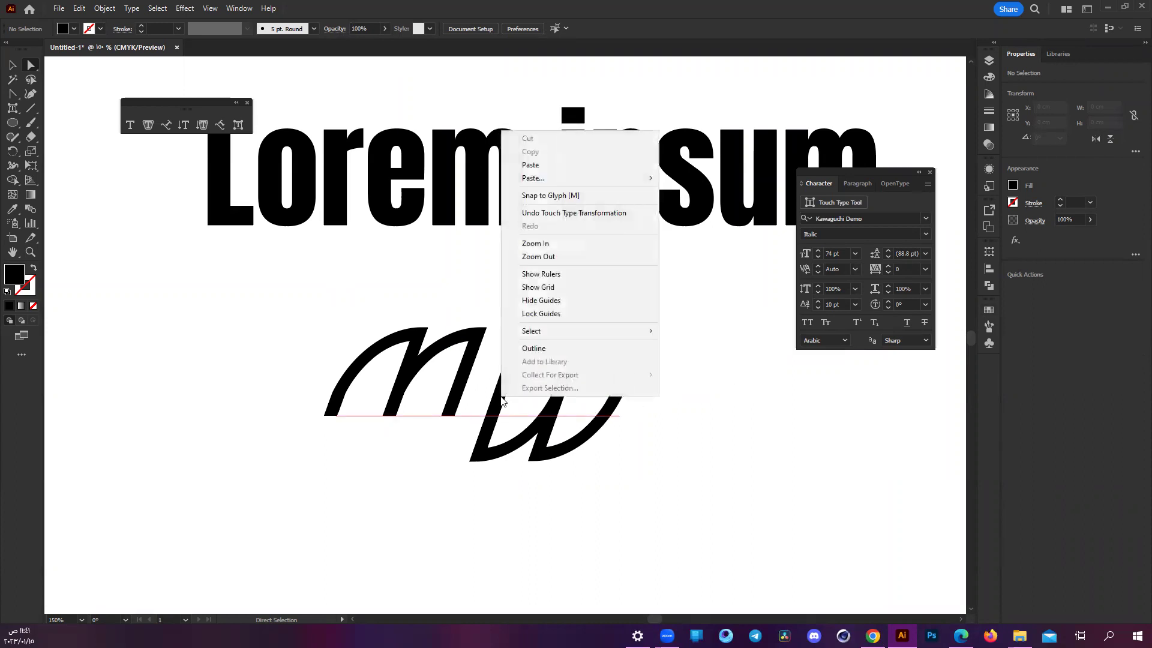
{"action": "left_click", "coordinate": [672, 437]}
{"action": "key", "text": "v"}
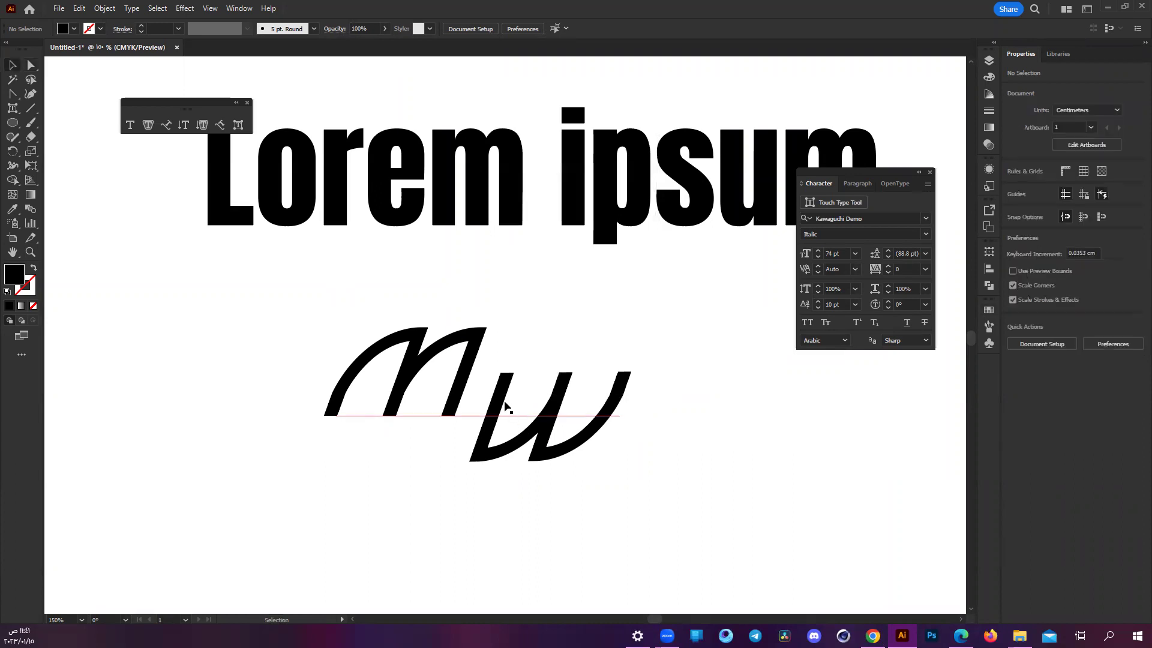
{"action": "right_click", "coordinate": [501, 401]}
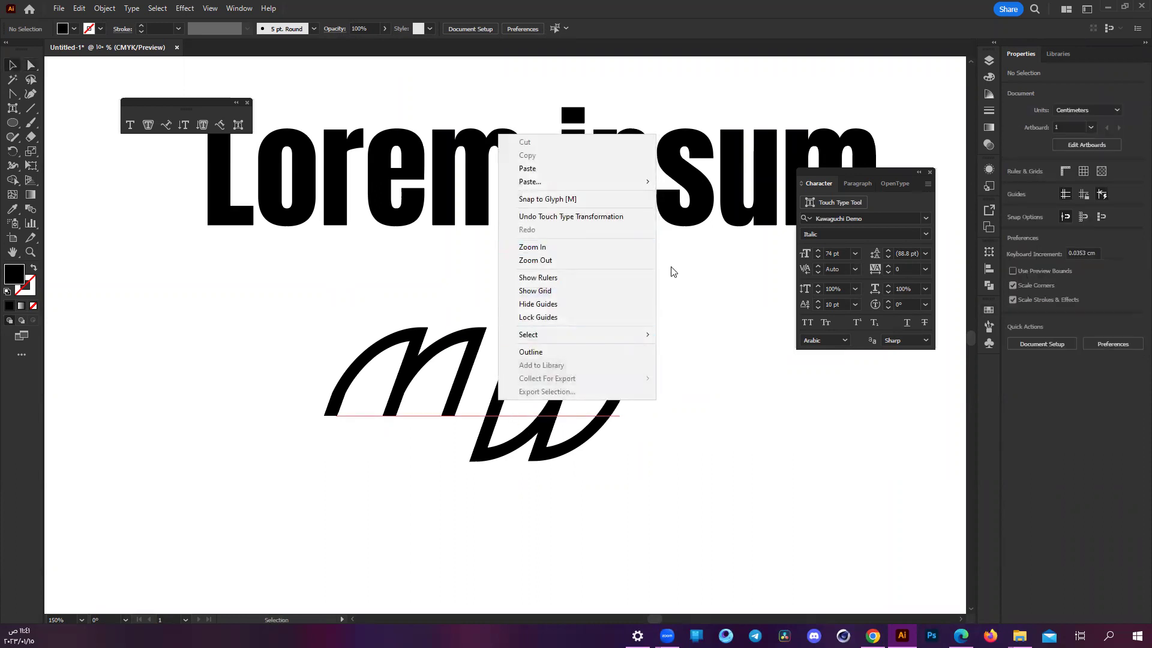
{"action": "left_click", "coordinate": [665, 458]}
- Select the mw text and apply Create Outlines from its context menu
{"action": "scroll", "coordinate": [665, 459], "scroll_direction": "down", "scroll_amount": 5}
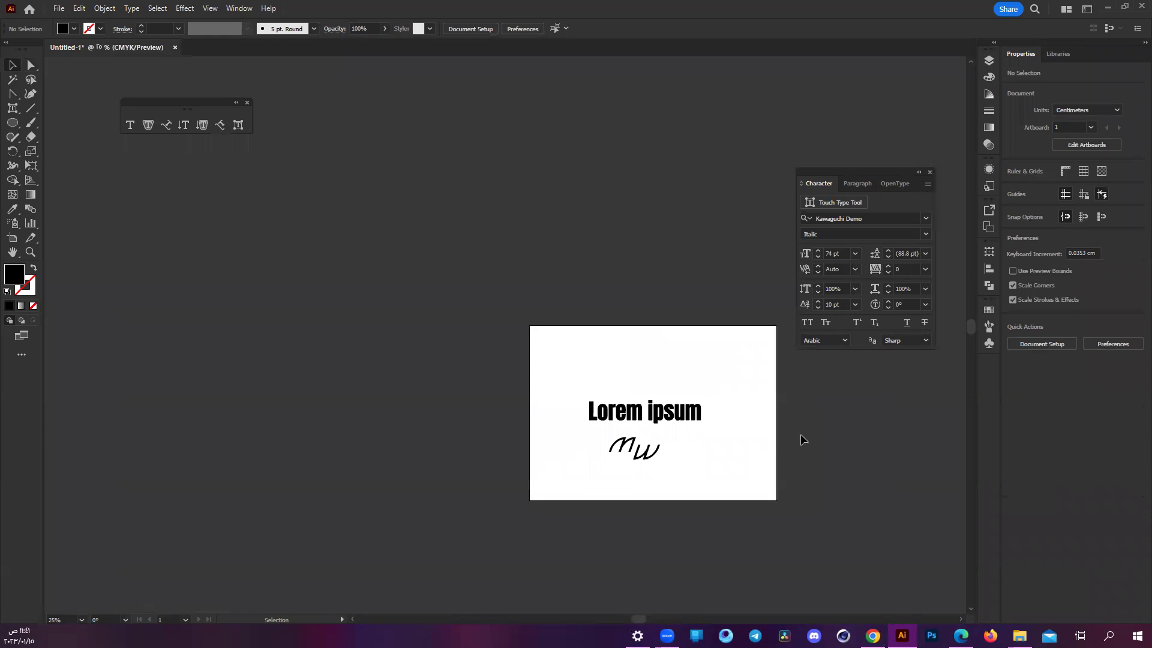
{"action": "scroll", "coordinate": [707, 462], "scroll_direction": "up", "scroll_amount": 2}
{"action": "right_click", "coordinate": [568, 433]}
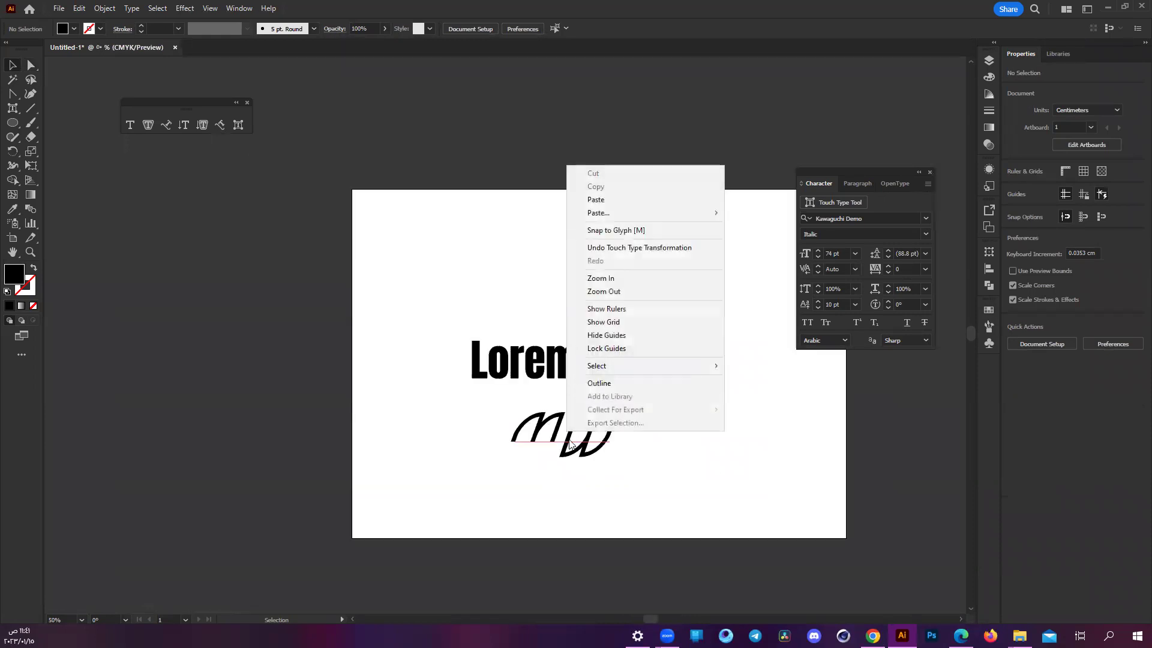
{"action": "left_click", "coordinate": [569, 444]}
{"action": "right_click", "coordinate": [571, 444]}
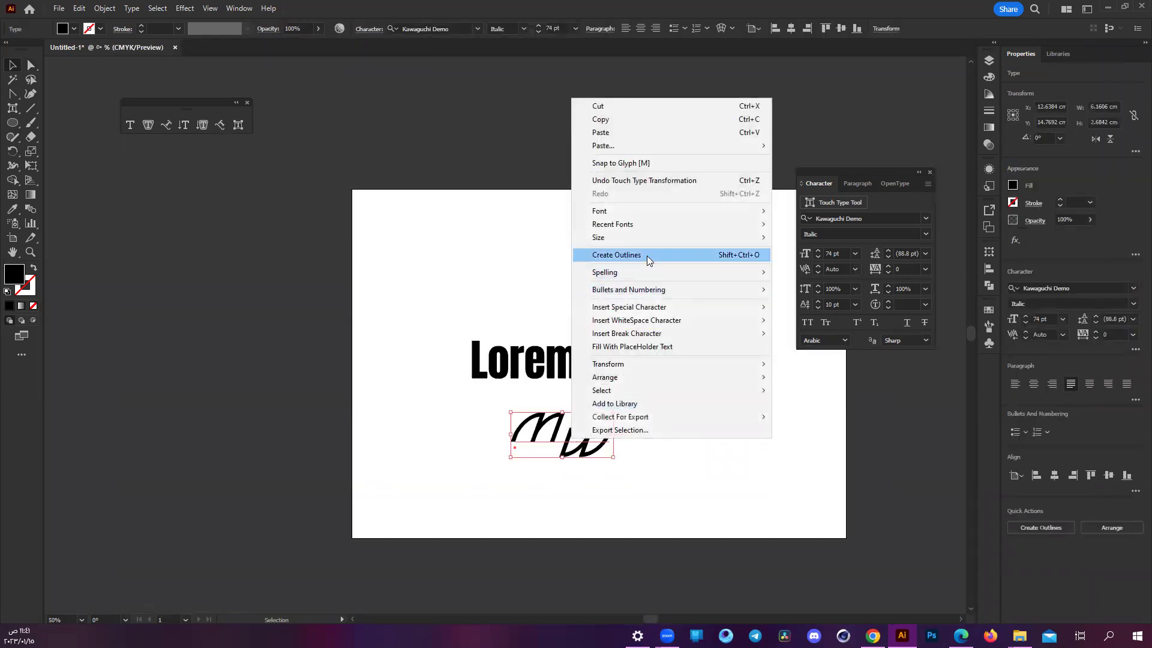
{"action": "left_click", "coordinate": [646, 256]}
{"action": "scroll", "coordinate": [577, 466], "scroll_direction": "up", "scroll_amount": 2}
{"action": "left_click", "coordinate": [651, 506]}
- Move the outlined w up and left toward the n with the Direct Selection tool
{"action": "scroll", "coordinate": [534, 444], "scroll_direction": "up", "scroll_amount": 2}
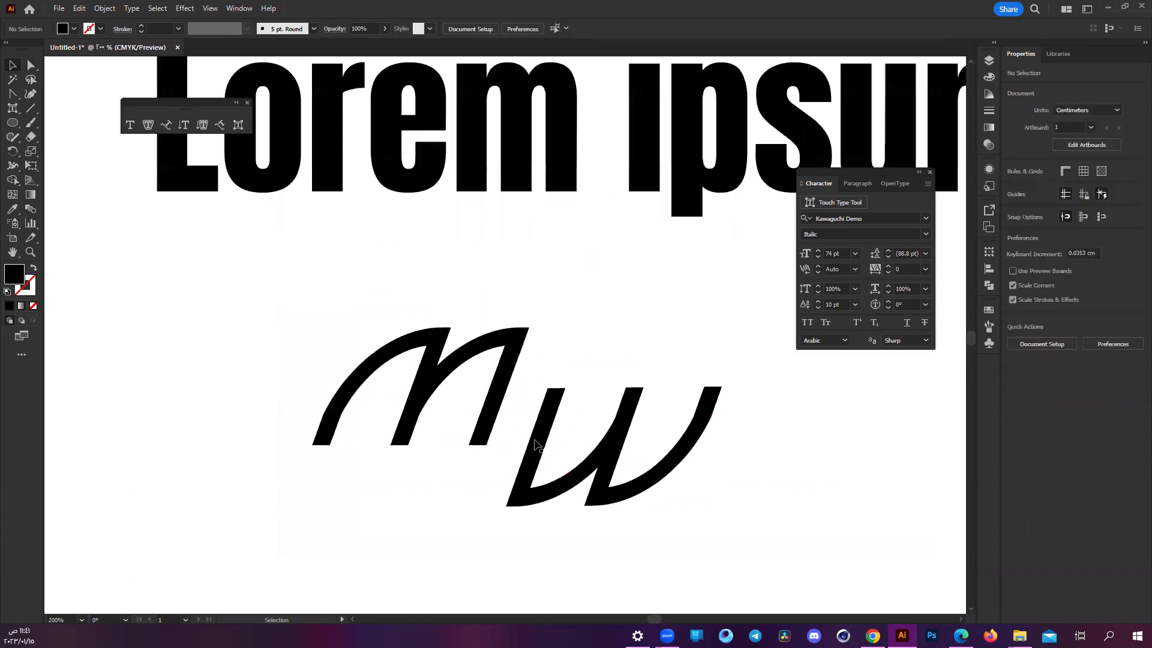
{"action": "left_click", "coordinate": [536, 446]}
{"action": "left_click", "coordinate": [750, 442]}
{"action": "key", "text": "a"}
{"action": "left_click_drag", "start_coordinate": [611, 447], "coordinate": [576, 396]}
{"action": "scroll", "coordinate": [484, 388], "scroll_direction": "up", "scroll_amount": 5}
{"action": "left_click_drag", "start_coordinate": [484, 388], "coordinate": [502, 387]}
{"action": "scroll", "coordinate": [533, 406], "scroll_direction": "down", "scroll_amount": 4}
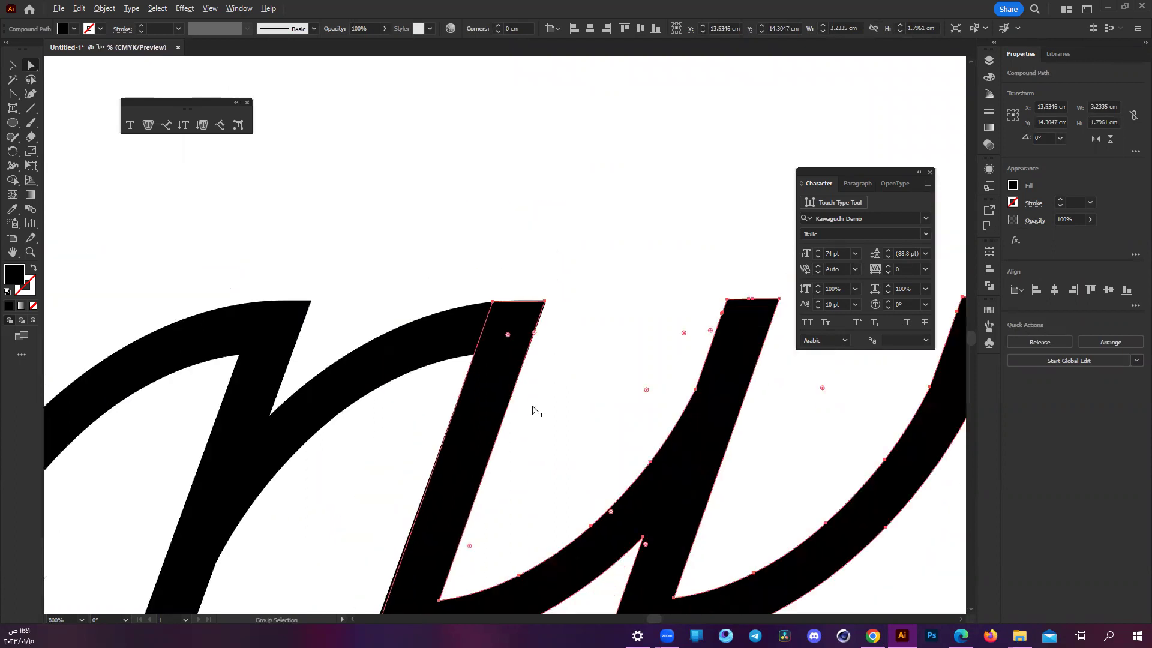
{"action": "left_click", "coordinate": [888, 516]}
{"action": "scroll", "coordinate": [589, 489], "scroll_direction": "down", "scroll_amount": 4}
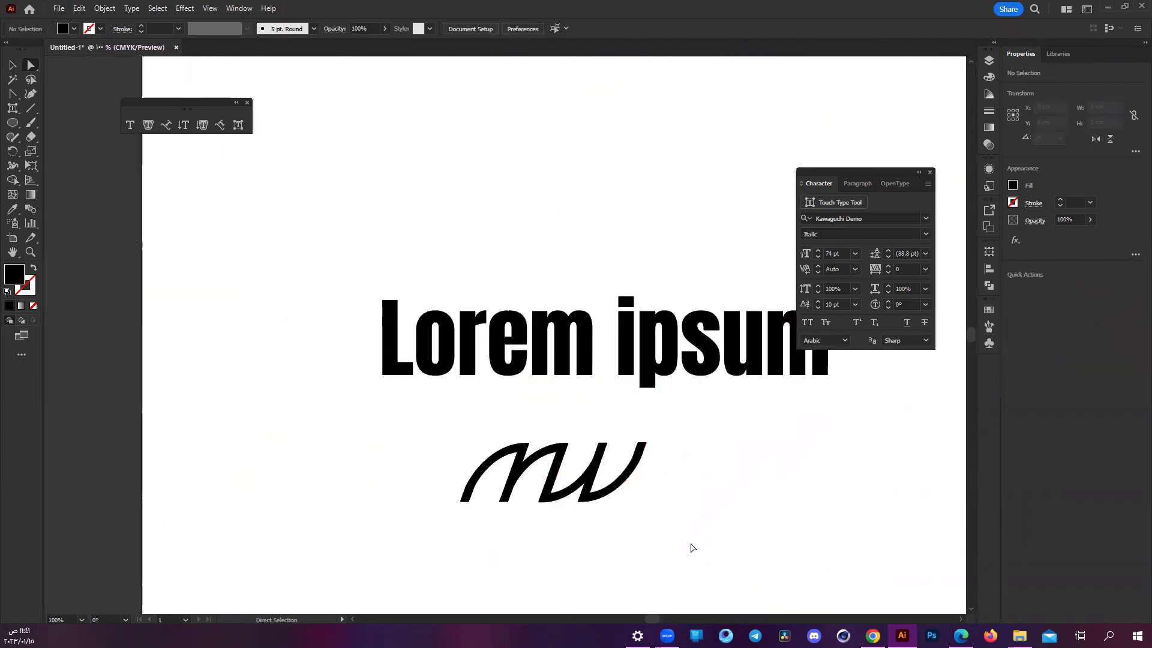
{"action": "scroll", "coordinate": [690, 549], "scroll_direction": "down", "scroll_amount": 2}
{"action": "scroll", "coordinate": [545, 478], "scroll_direction": "up", "scroll_amount": 3}
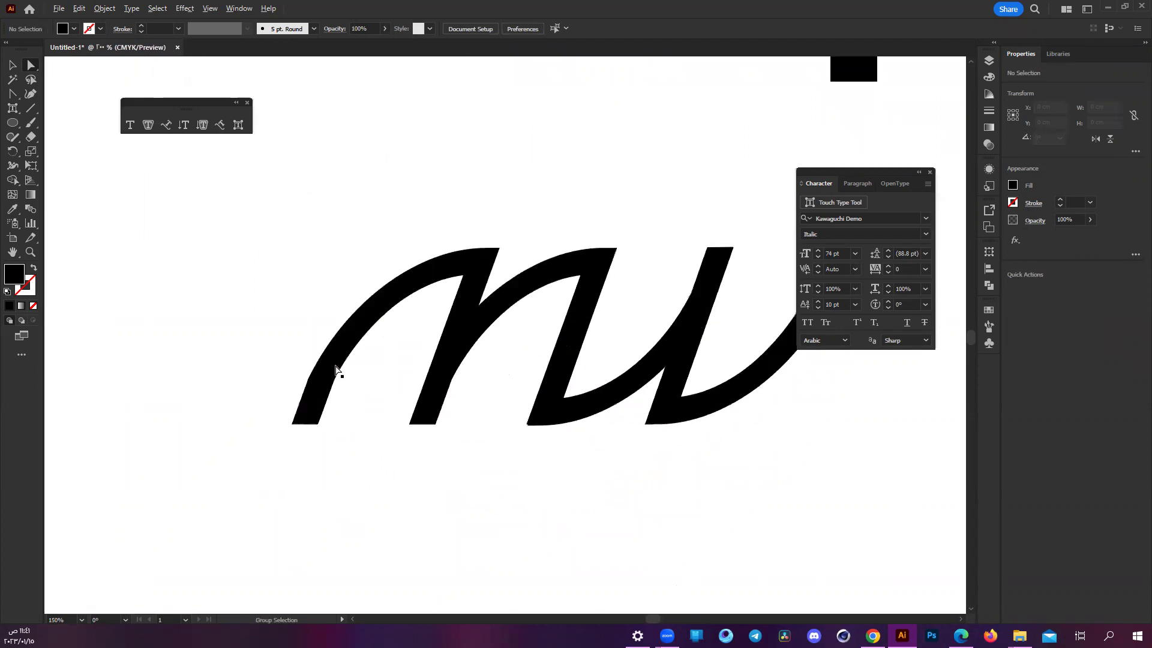
{"action": "scroll", "coordinate": [660, 414], "scroll_direction": "right", "scroll_amount": 2}
- In Outline view, align the n's right stem edge and snap the top-left anchor to its corner
{"action": "key", "text": "ctrl+y"}
{"action": "scroll", "coordinate": [538, 256], "scroll_direction": "up", "scroll_amount": 2}
{"action": "scroll", "coordinate": [560, 310], "scroll_direction": "up", "scroll_amount": 3}
{"action": "scroll", "coordinate": [522, 144], "scroll_direction": "up", "scroll_amount": 1}
{"action": "scroll", "coordinate": [528, 146], "scroll_direction": "up", "scroll_amount": 1}
{"action": "left_click", "coordinate": [687, 162]}
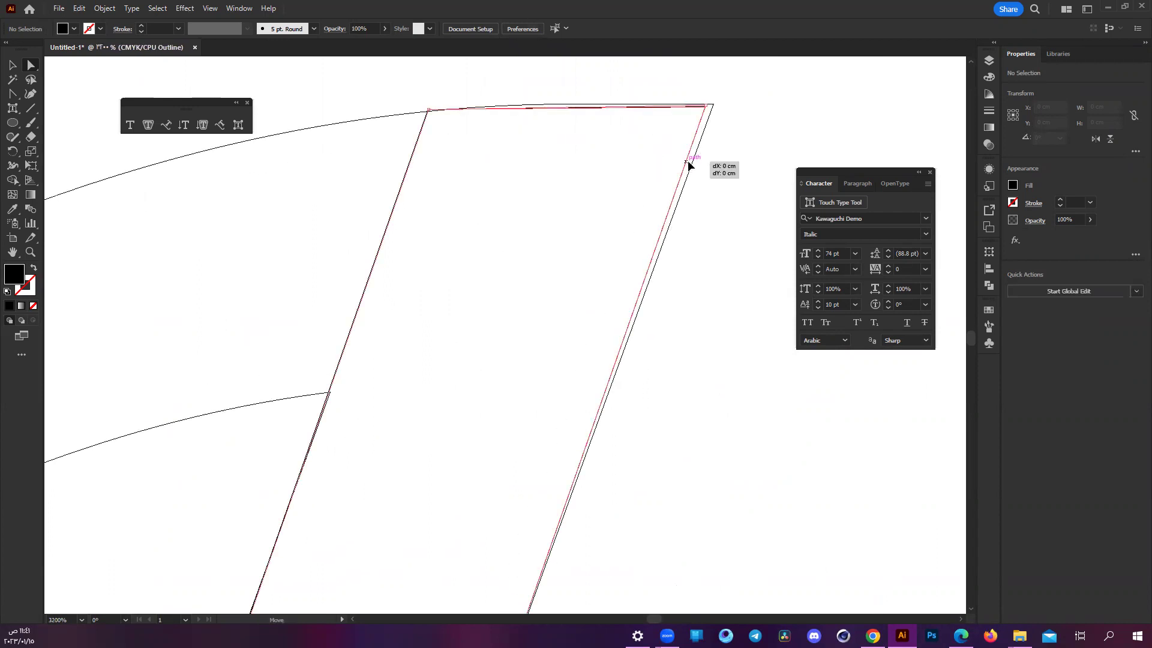
{"action": "left_click_drag", "start_coordinate": [688, 162], "coordinate": [693, 160]}
{"action": "left_click_drag", "start_coordinate": [428, 110], "coordinate": [436, 123]}
- Snap the bottom-left, bottom-middle and corner anchors onto the adjoining stem edges
{"action": "key", "text": "ctrl+minus"}
{"action": "key", "text": "ctrl+minus"}
{"action": "key", "text": "ctrl+minus"}
{"action": "scroll", "coordinate": [172, 536], "scroll_direction": "up", "scroll_amount": 2}
{"action": "scroll", "coordinate": [216, 535], "scroll_direction": "up", "scroll_amount": 2}
{"action": "scroll", "coordinate": [273, 523], "scroll_direction": "up", "scroll_amount": 1}
{"action": "left_click_drag", "start_coordinate": [253, 503], "coordinate": [230, 477]}
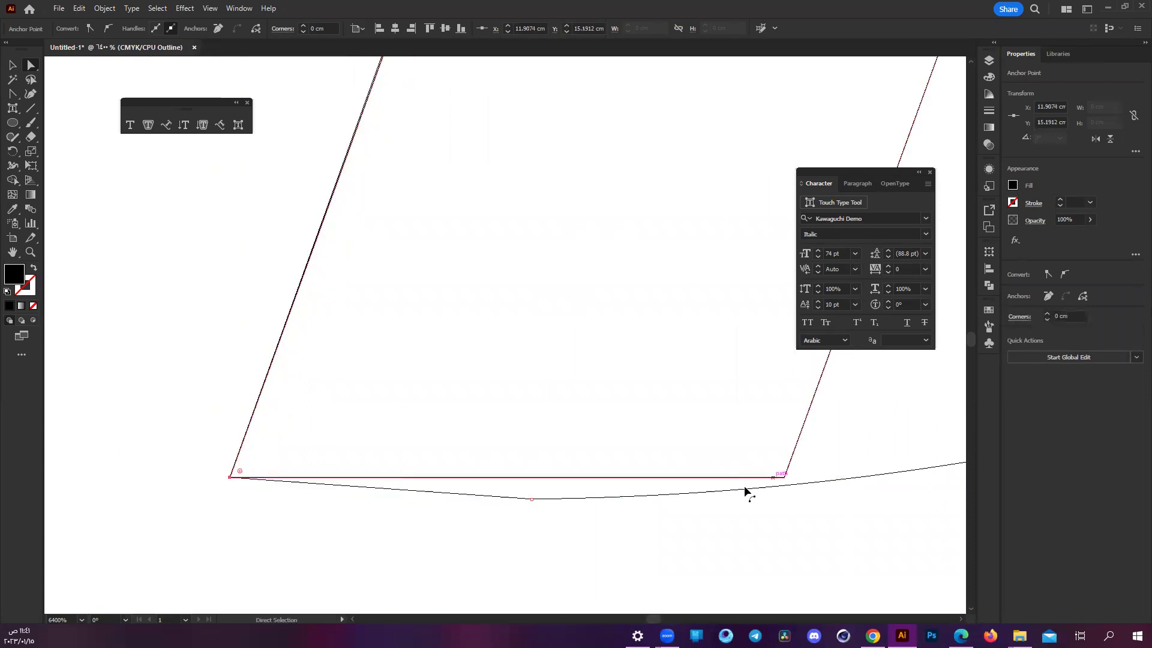
{"action": "left_click_drag", "start_coordinate": [532, 499], "coordinate": [532, 477]}
{"action": "scroll", "coordinate": [758, 463], "scroll_direction": "down", "scroll_amount": 2}
{"action": "scroll", "coordinate": [761, 466], "scroll_direction": "down", "scroll_amount": 2}
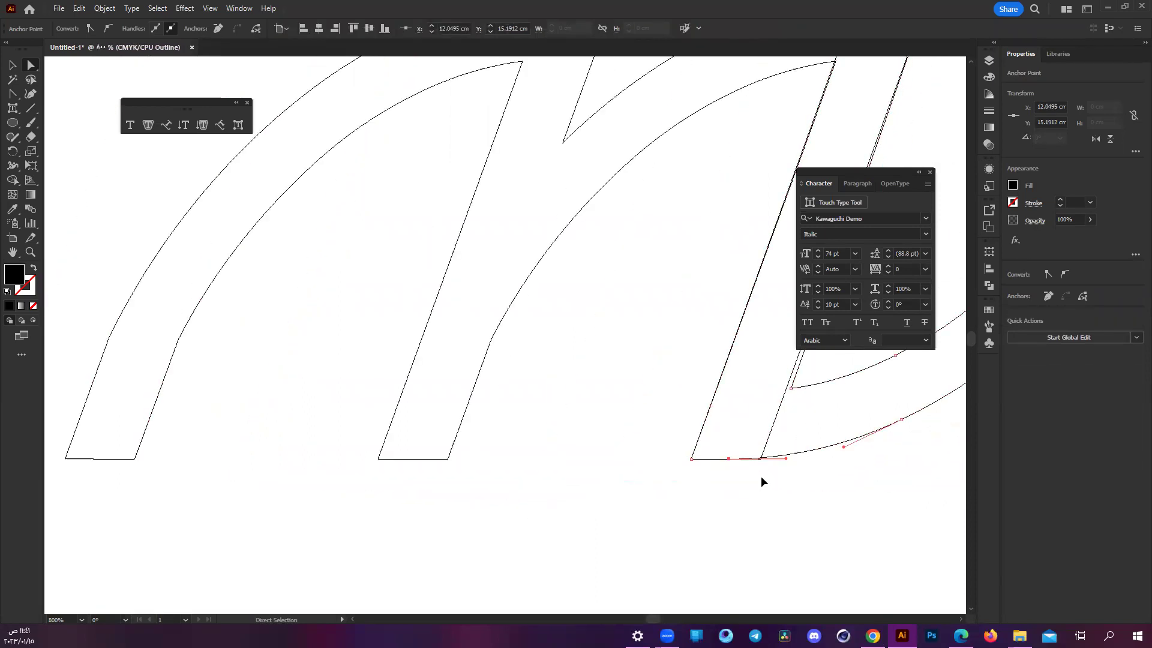
{"action": "scroll", "coordinate": [761, 476], "scroll_direction": "down", "scroll_amount": 2}
{"action": "scroll", "coordinate": [656, 385], "scroll_direction": "up", "scroll_amount": 1}
{"action": "left_click_drag", "start_coordinate": [624, 394], "coordinate": [623, 395]}
{"action": "scroll", "coordinate": [673, 468], "scroll_direction": "down", "scroll_amount": 2}
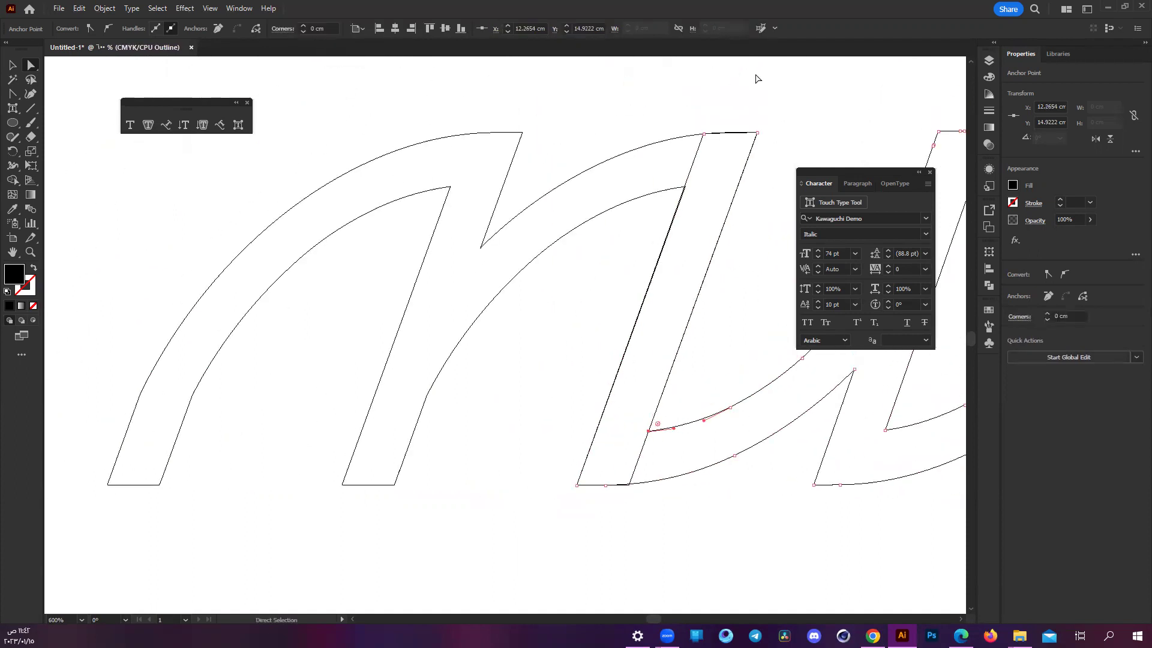
- Return to the filled preview and move the mw letter group lower
{"action": "key", "text": "ctrl+y"}
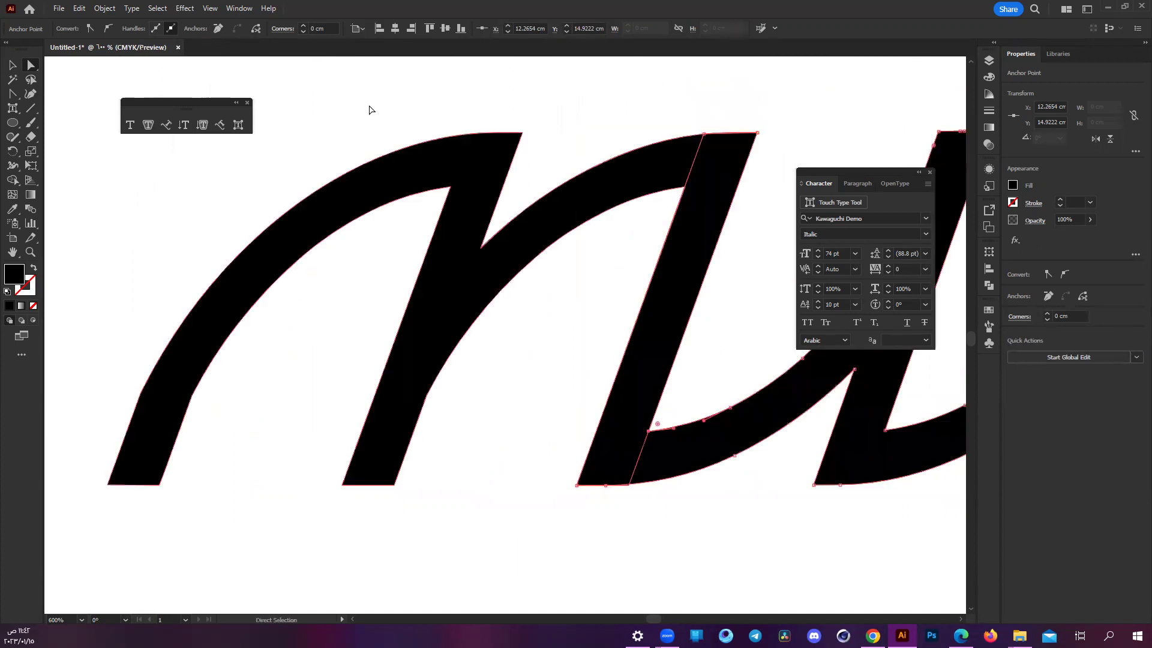
{"action": "left_click", "coordinate": [329, 126]}
{"action": "scroll", "coordinate": [369, 182], "scroll_direction": "down", "scroll_amount": 4}
{"action": "left_click_drag", "start_coordinate": [243, 204], "coordinate": [759, 387]}
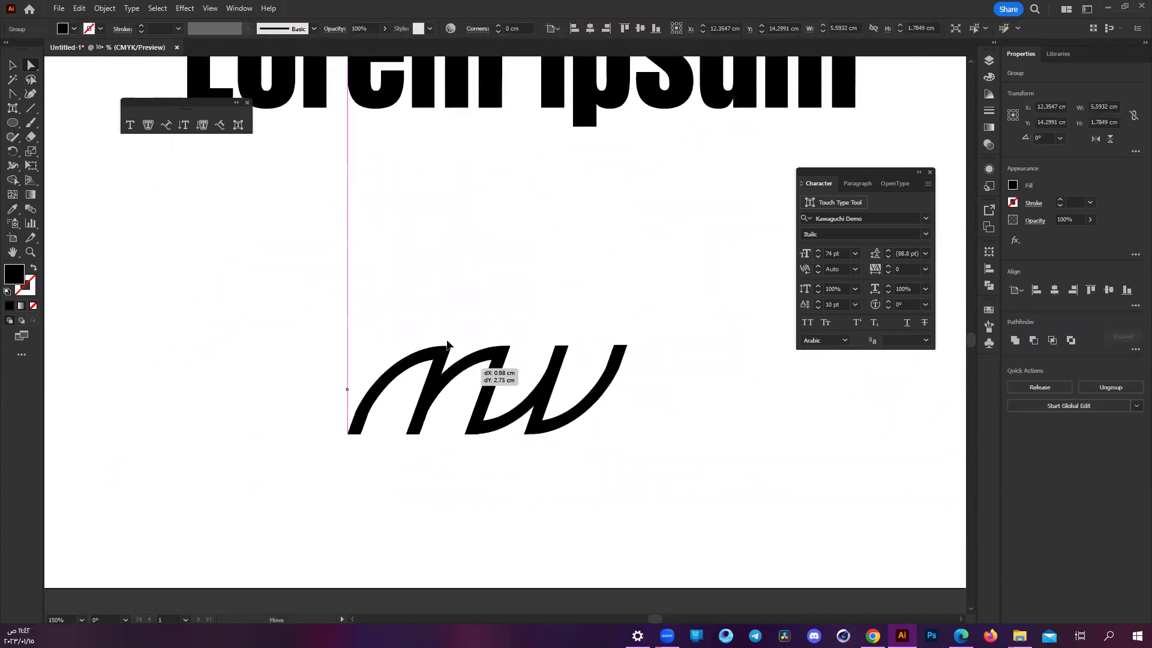
{"action": "left_click_drag", "start_coordinate": [414, 236], "coordinate": [445, 311]}
{"action": "left_click", "coordinate": [468, 432]}
{"action": "scroll", "coordinate": [453, 308], "scroll_direction": "up", "scroll_amount": 1}
- Move an anchor on the n to tidy its join with the w
{"action": "left_click", "coordinate": [453, 307]}
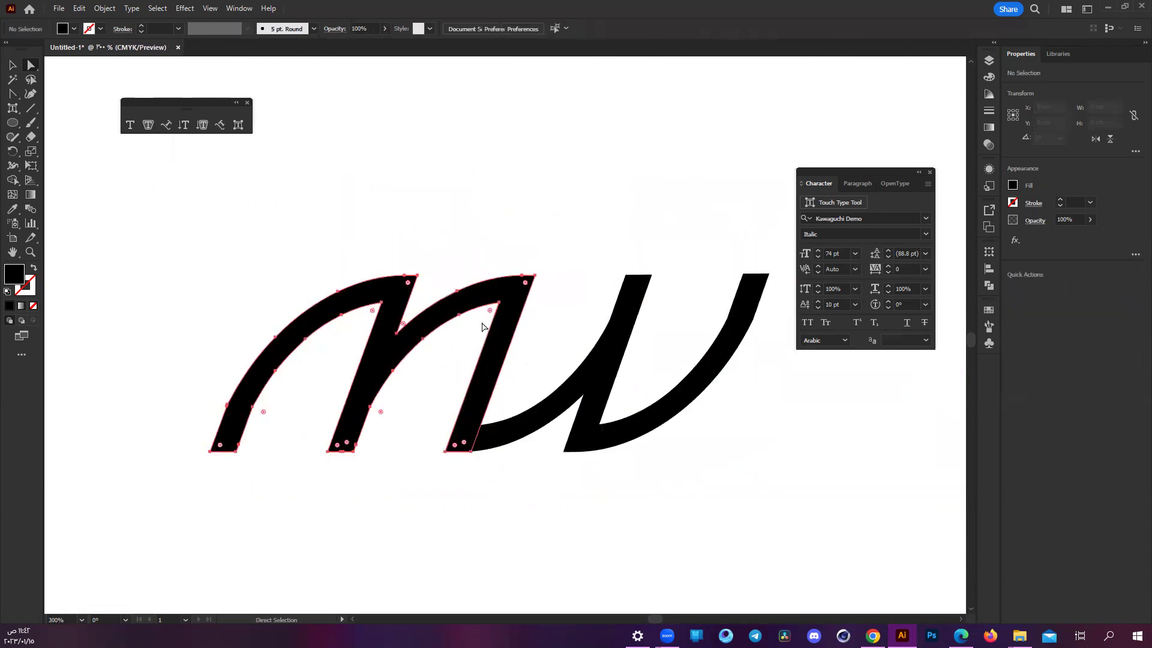
{"action": "scroll", "coordinate": [456, 307], "scroll_direction": "up", "scroll_amount": 2}
{"action": "left_click", "coordinate": [458, 354]}
{"action": "left_click", "coordinate": [501, 299]}
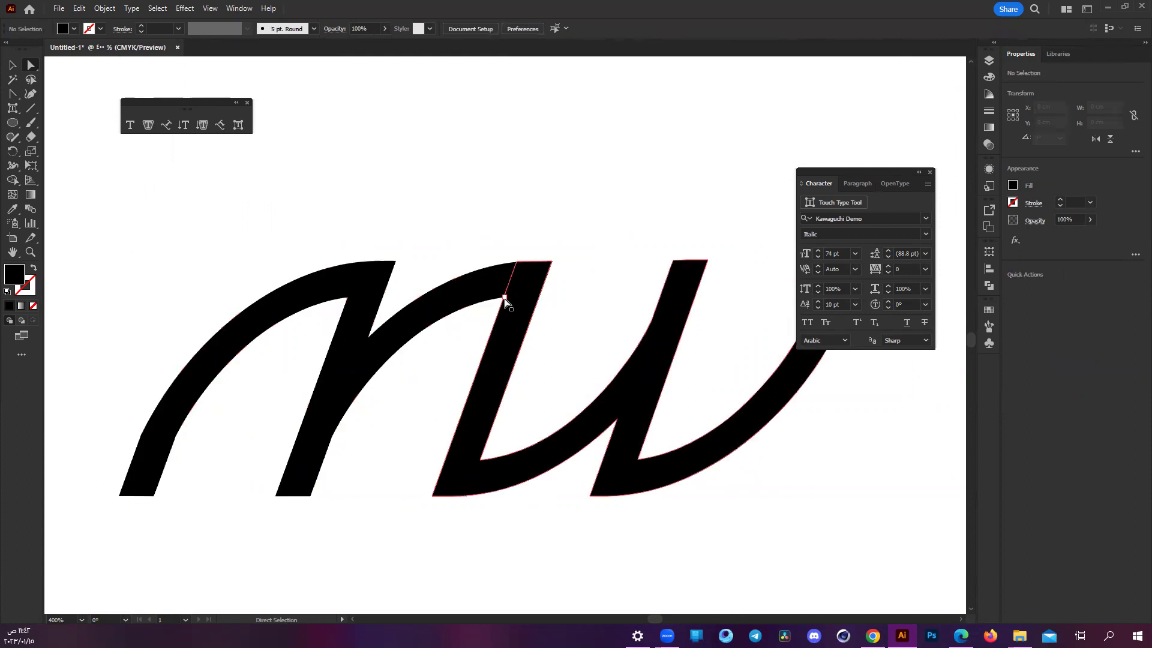
{"action": "scroll", "coordinate": [502, 298], "scroll_direction": "up", "scroll_amount": 4}
{"action": "mouse_move", "coordinate": [527, 303]}
{"action": "left_mouse_down"}
{"action": "mouse_move", "coordinate": [262, 458]}
{"action": "mouse_move", "coordinate": [467, 422]}
{"action": "left_mouse_up"}
{"action": "scroll", "coordinate": [622, 401], "scroll_direction": "down", "scroll_amount": 2}
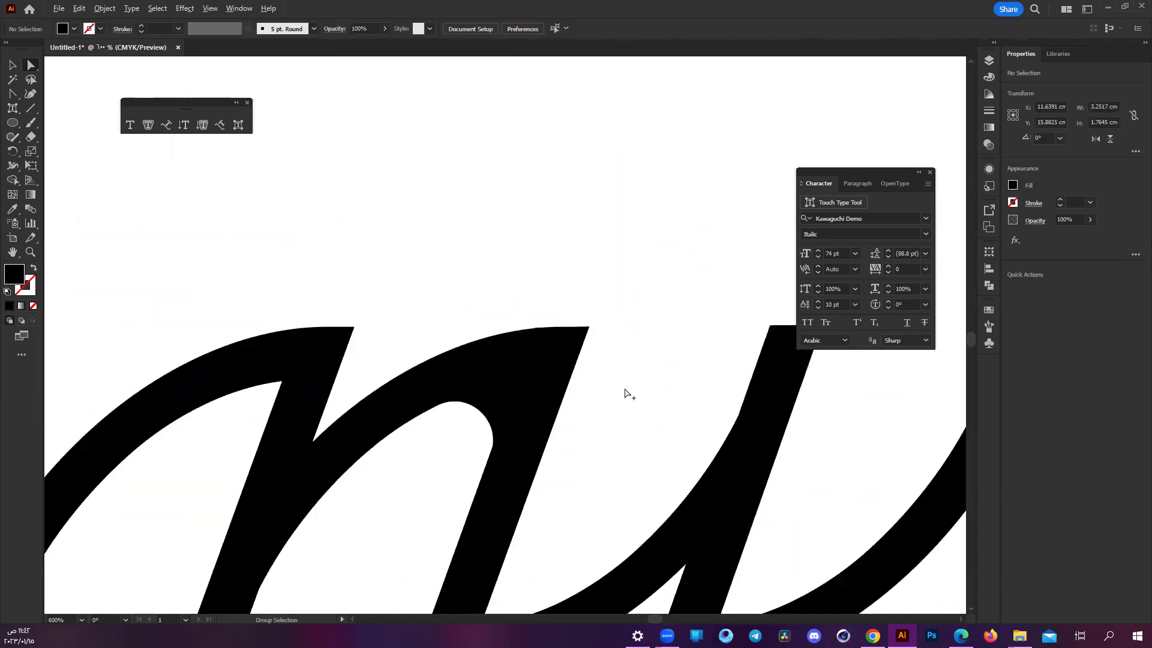
{"action": "scroll", "coordinate": [624, 390], "scroll_direction": "down", "scroll_amount": 1}
{"action": "scroll", "coordinate": [608, 389], "scroll_direction": "down", "scroll_amount": 3}
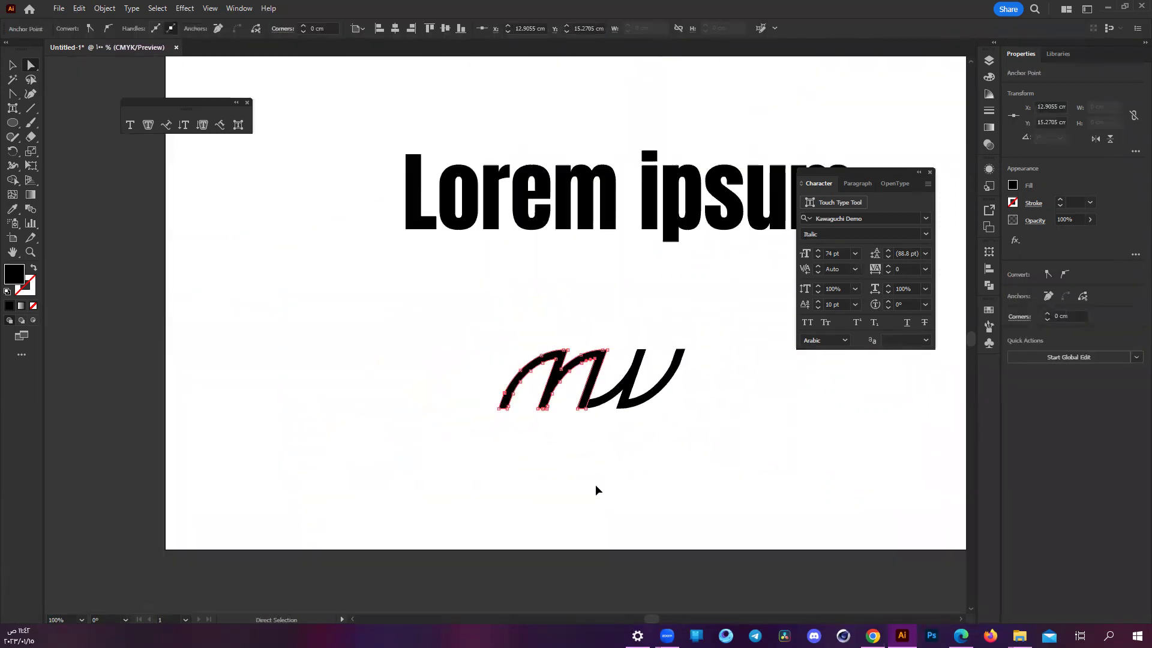
{"action": "left_click", "coordinate": [527, 451]}
- Merge the outlined n and w letters into a single shape
{"action": "scroll", "coordinate": [526, 451], "scroll_direction": "right", "scroll_amount": 2}
{"action": "left_click_drag", "start_coordinate": [730, 547], "coordinate": [223, 310]}
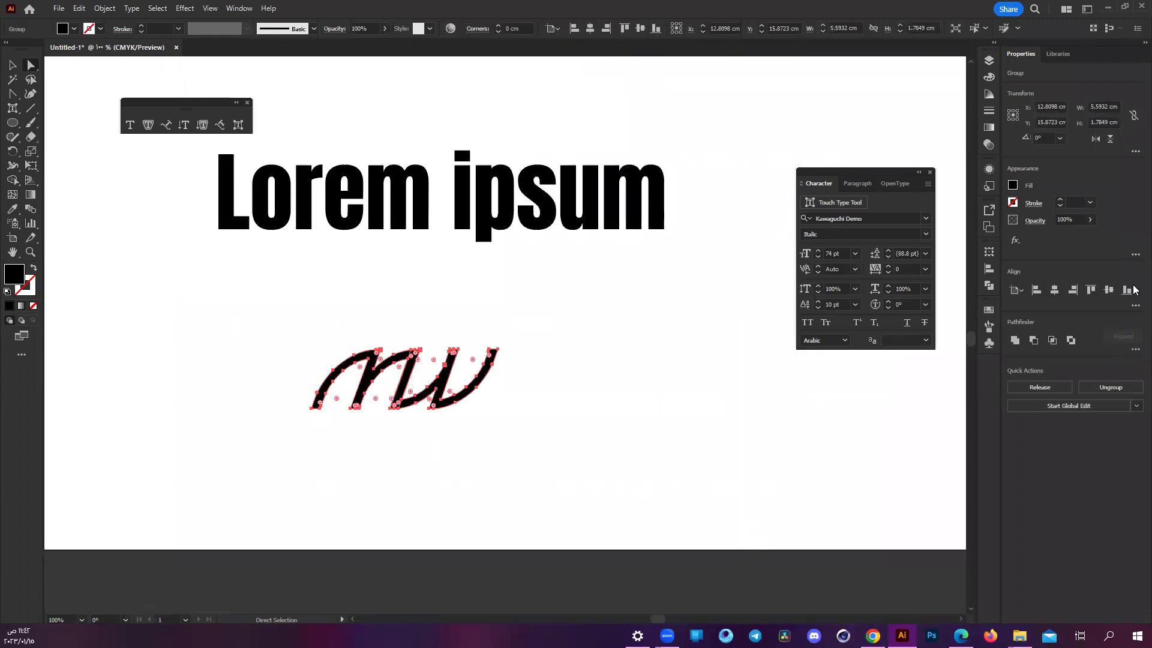
{"action": "left_click", "coordinate": [1014, 342]}
{"action": "left_click", "coordinate": [561, 426]}
{"action": "left_click", "coordinate": [474, 401]}
{"action": "scroll", "coordinate": [351, 379], "scroll_direction": "up", "scroll_amount": 3}
{"action": "scroll", "coordinate": [360, 378], "scroll_direction": "up", "scroll_amount": 1}
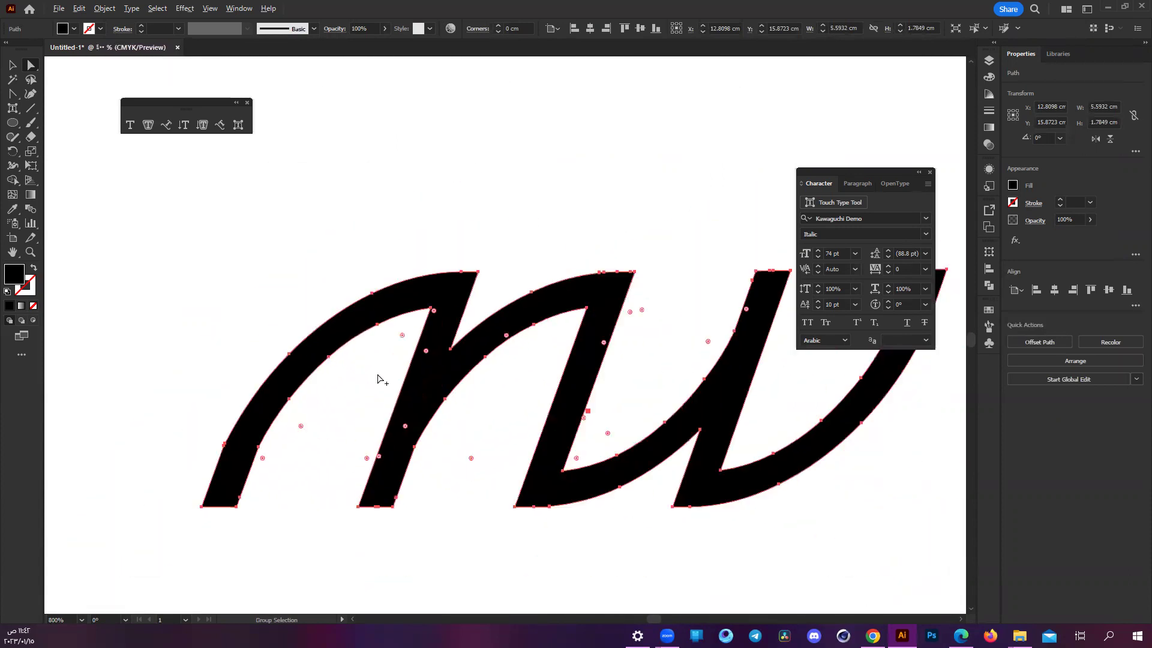
{"action": "scroll", "coordinate": [381, 378], "scroll_direction": "down", "scroll_amount": 1}
{"action": "scroll", "coordinate": [424, 342], "scroll_direction": "up", "scroll_amount": 1}
{"action": "left_click", "coordinate": [552, 348]}
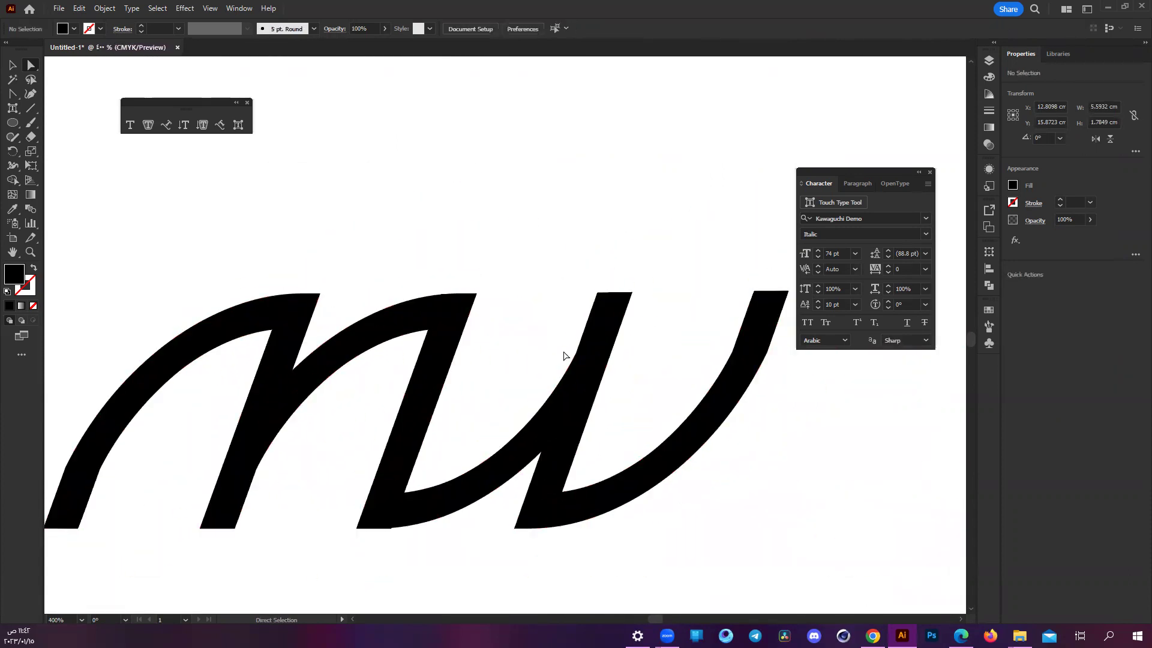
- Nudge an anchor on the glyph's top edge slightly down-right
{"action": "scroll", "coordinate": [431, 346], "scroll_direction": "up", "scroll_amount": 2}
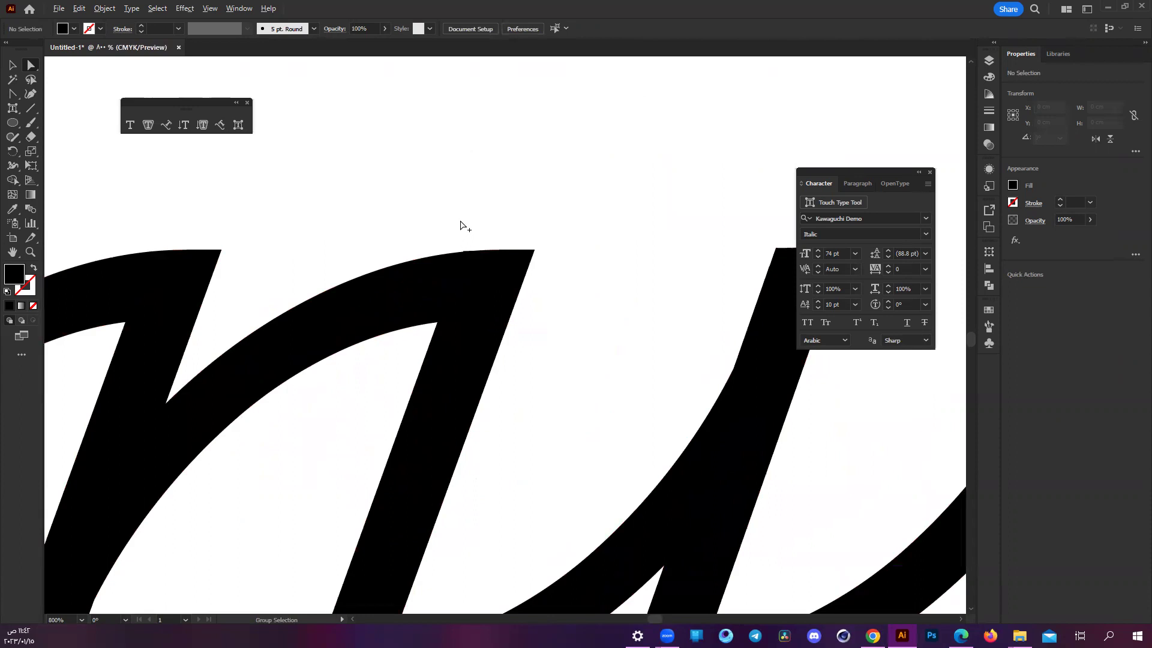
{"action": "scroll", "coordinate": [462, 226], "scroll_direction": "up", "scroll_amount": 3}
{"action": "scroll", "coordinate": [452, 259], "scroll_direction": "up", "scroll_amount": 3}
{"action": "left_click", "coordinate": [385, 428]}
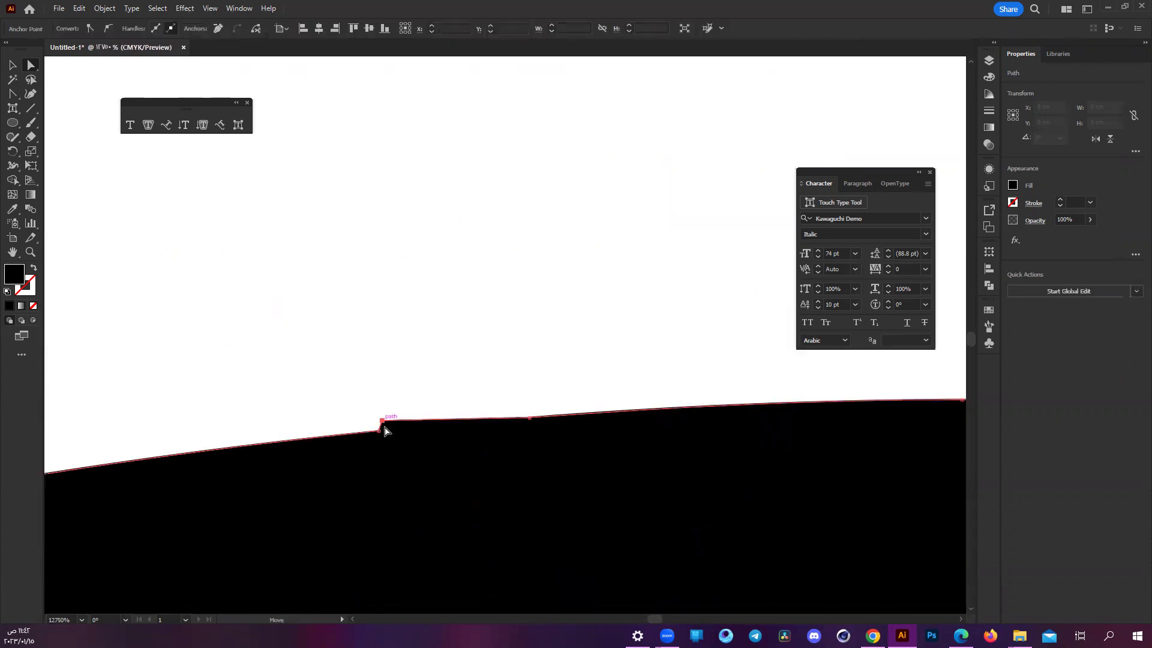
{"action": "left_click_drag", "start_coordinate": [385, 428], "coordinate": [387, 431]}
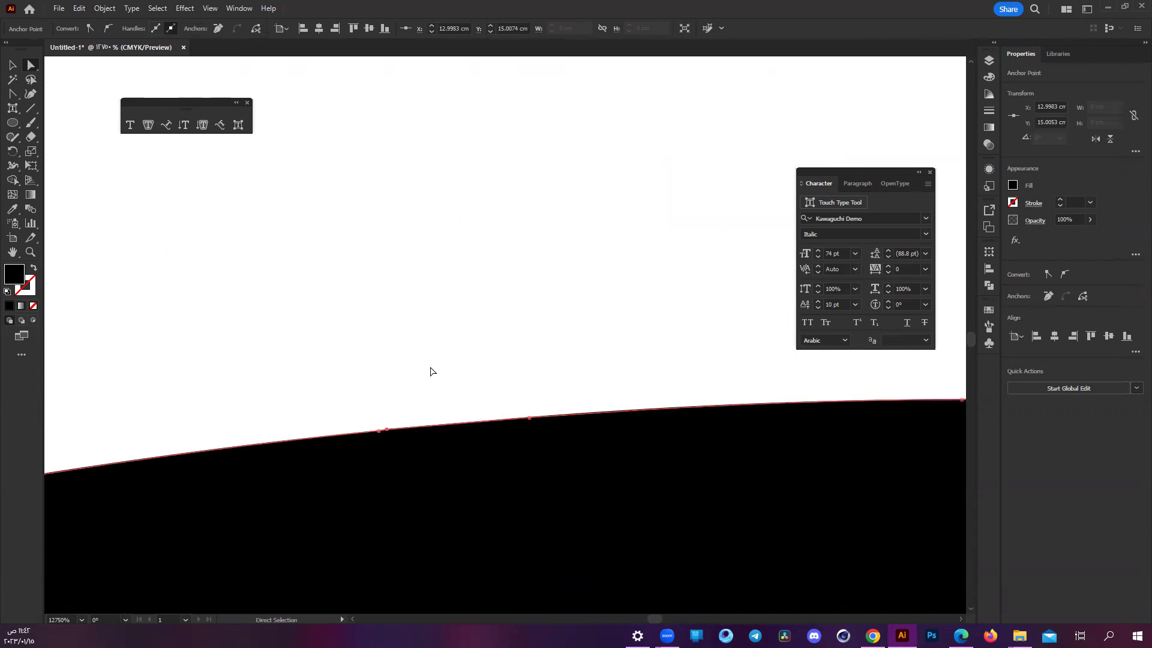
{"action": "left_click", "coordinate": [430, 370]}
- Move the corner anchor at the letter base up-left to slope the edge
{"action": "scroll", "coordinate": [432, 369], "scroll_direction": "down", "scroll_amount": 5}
{"action": "scroll", "coordinate": [432, 369], "scroll_direction": "down", "scroll_amount": 3}
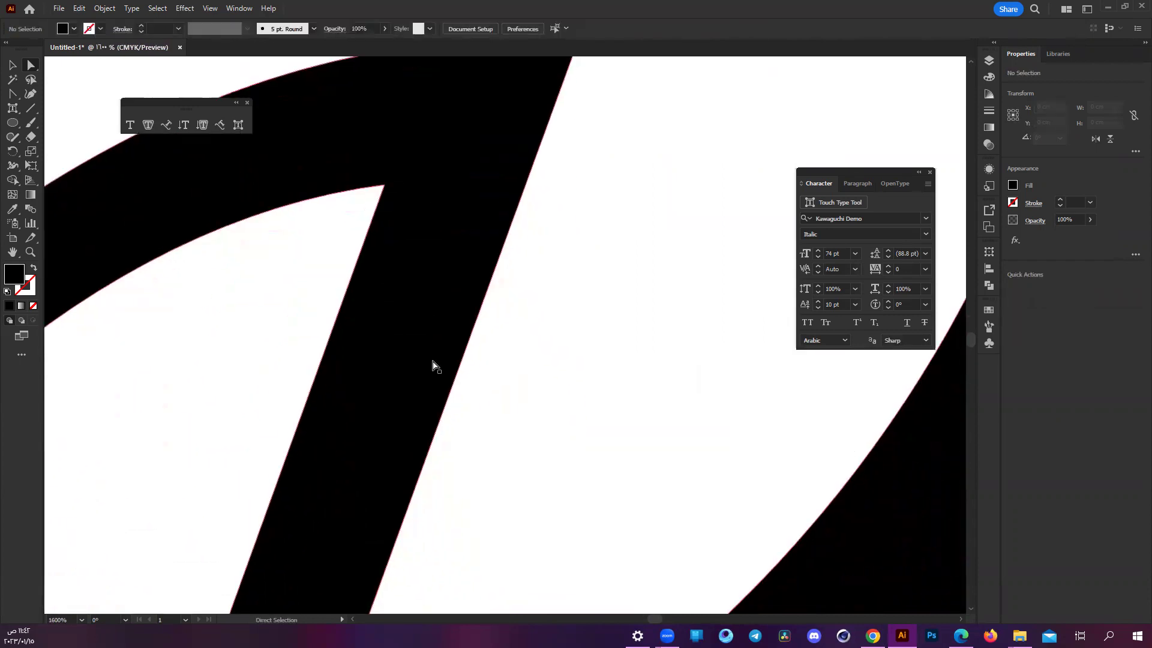
{"action": "scroll", "coordinate": [432, 369], "scroll_direction": "down", "scroll_amount": 3}
{"action": "scroll", "coordinate": [432, 369], "scroll_direction": "down", "scroll_amount": 3}
{"action": "scroll", "coordinate": [432, 369], "scroll_direction": "down", "scroll_amount": 2}
{"action": "scroll", "coordinate": [186, 432], "scroll_direction": "up", "scroll_amount": 3}
{"action": "left_click", "coordinate": [370, 477]}
{"action": "left_click_drag", "start_coordinate": [370, 477], "coordinate": [363, 468]}
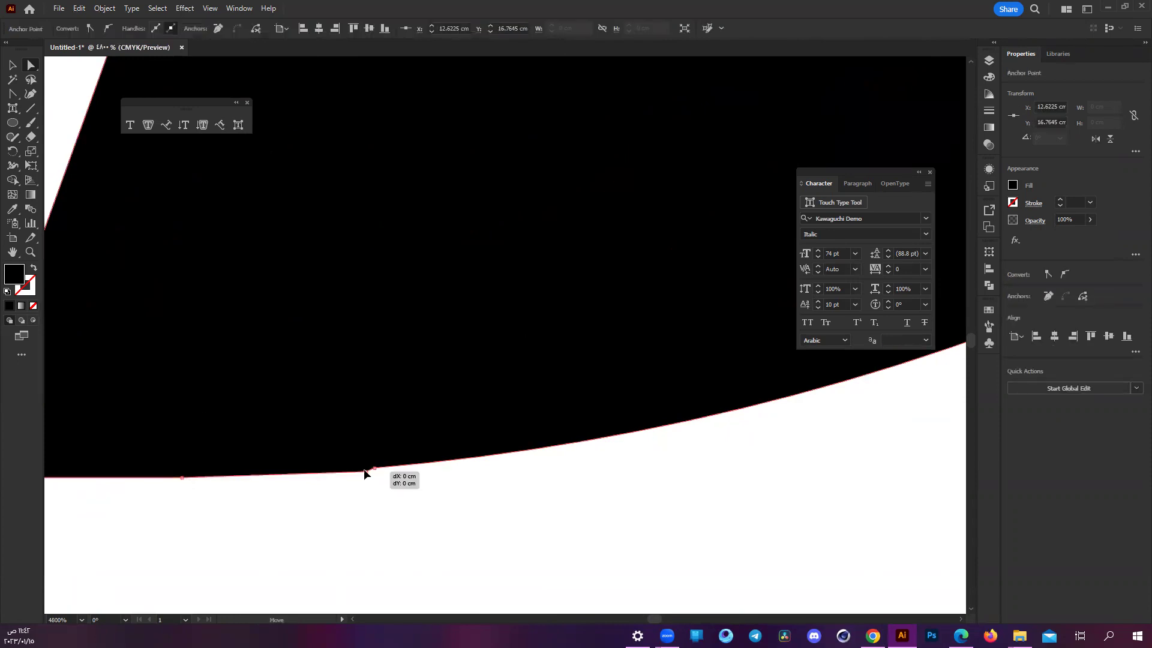
{"action": "scroll", "coordinate": [396, 495], "scroll_direction": "down", "scroll_amount": 5}
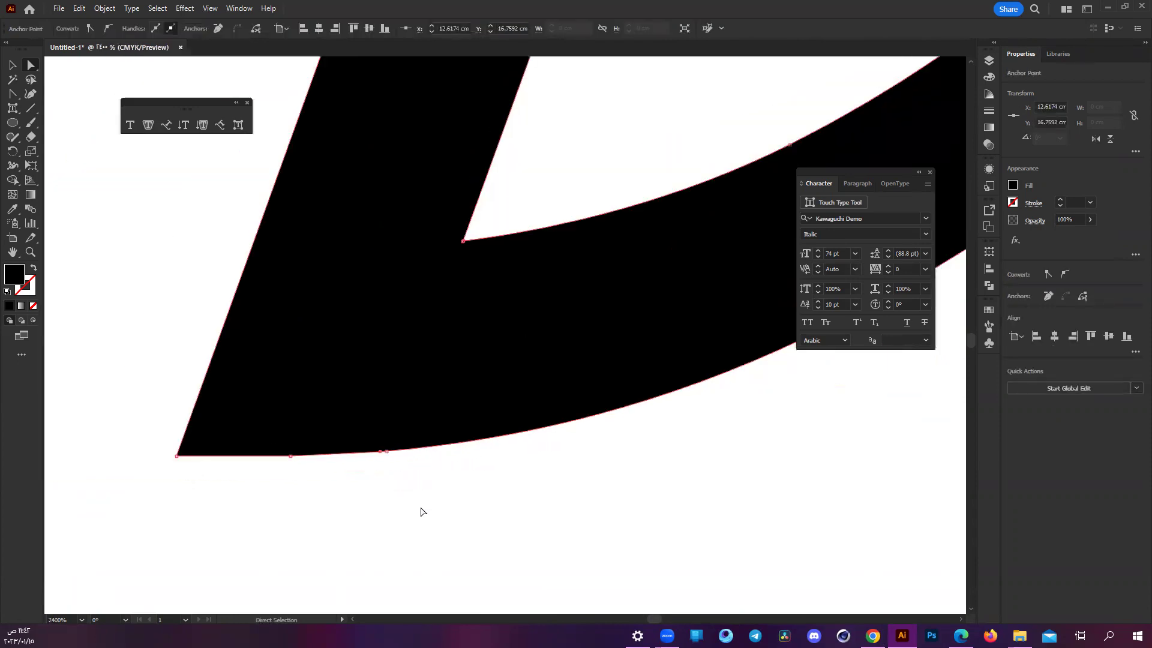
{"action": "left_click", "coordinate": [426, 510]}
- Drag the live corner widget on the merged lettering to round the sharp stroke junction
{"action": "scroll", "coordinate": [429, 509], "scroll_direction": "down", "scroll_amount": 3}
{"action": "scroll", "coordinate": [430, 509], "scroll_direction": "down", "scroll_amount": 2}
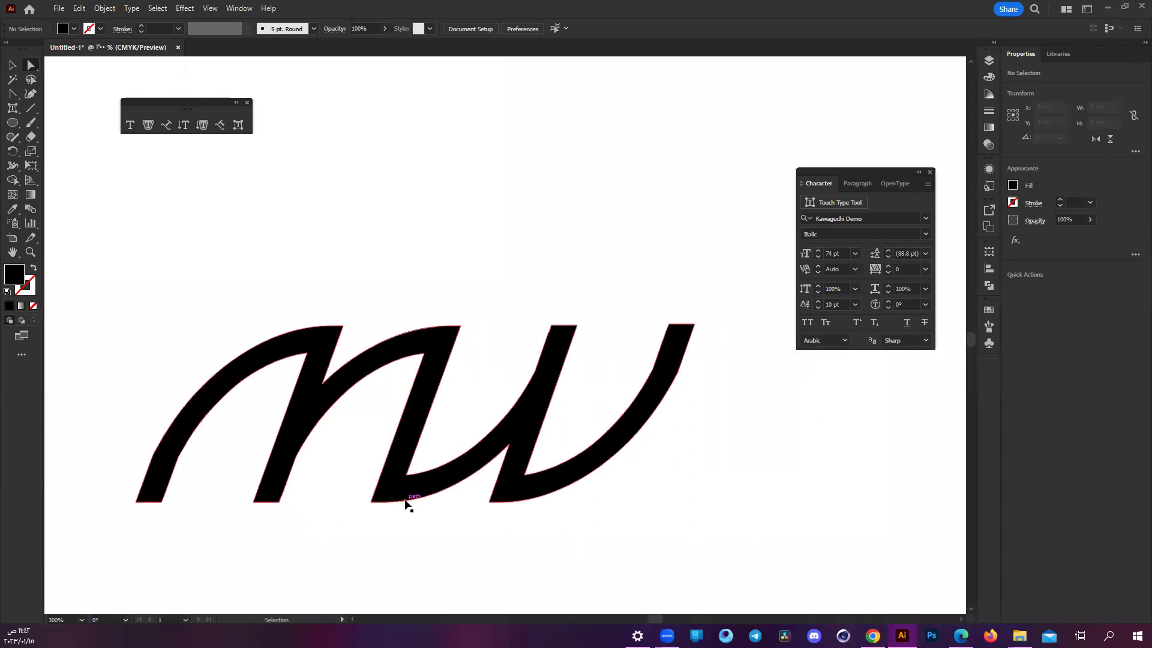
{"action": "scroll", "coordinate": [586, 329], "scroll_direction": "up", "scroll_amount": 3}
{"action": "scroll", "coordinate": [588, 327], "scroll_direction": "down", "scroll_amount": 3}
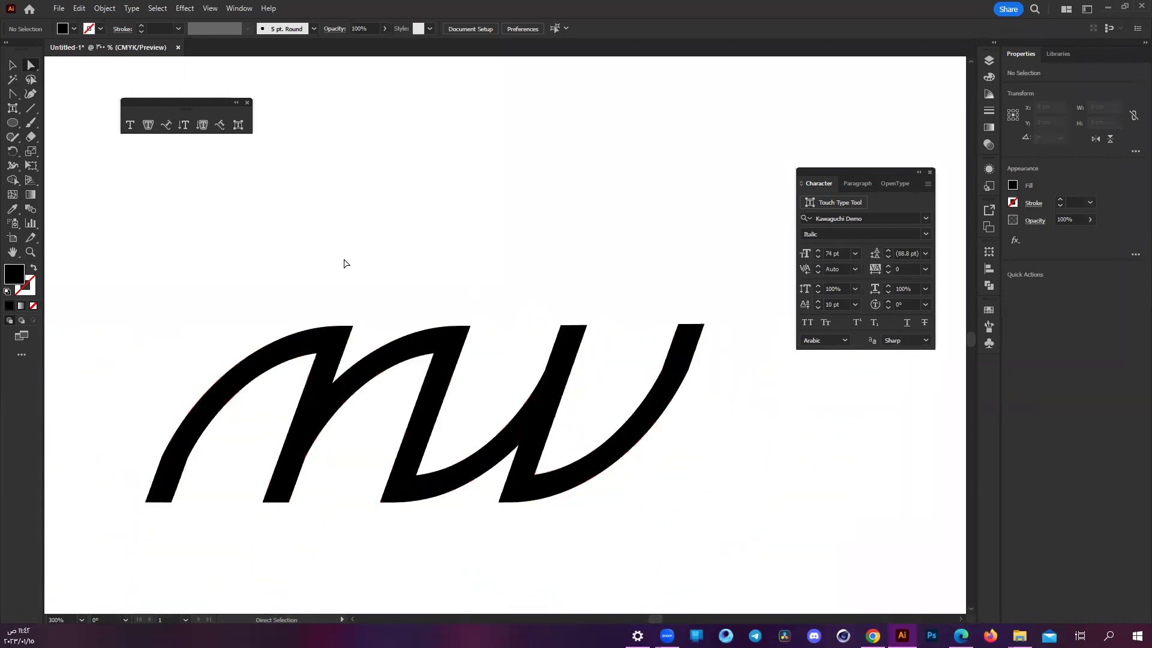
{"action": "scroll", "coordinate": [214, 296], "scroll_direction": "down", "scroll_amount": 2}
{"action": "scroll", "coordinate": [372, 296], "scroll_direction": "left", "scroll_amount": 1}
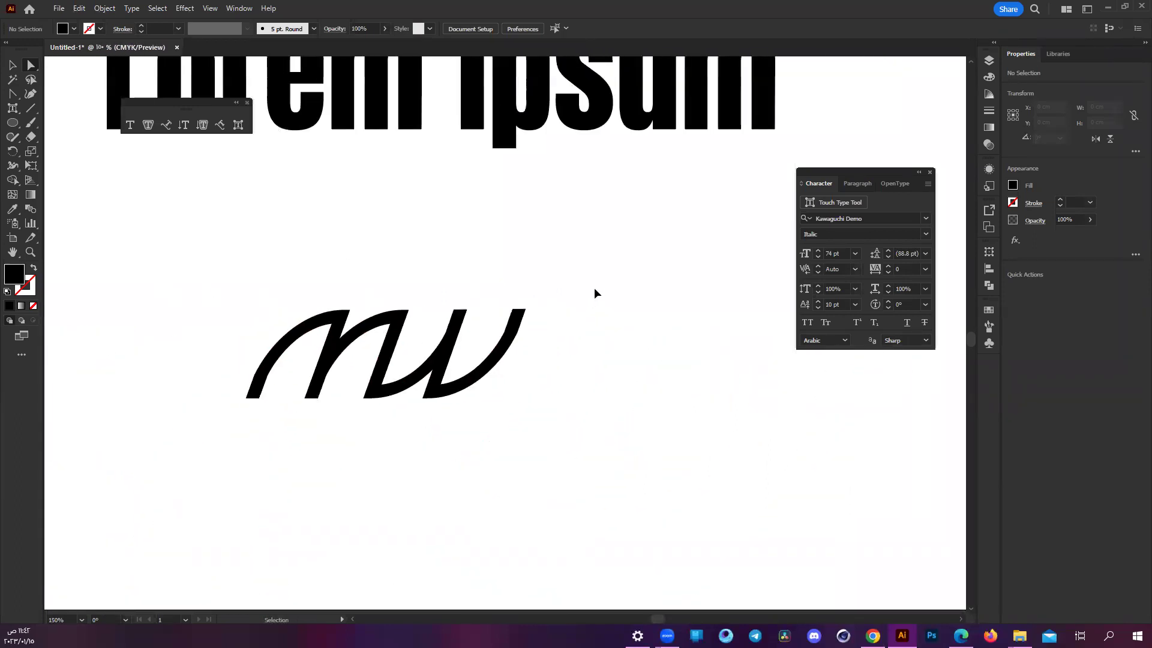
{"action": "scroll", "coordinate": [594, 287], "scroll_direction": "left", "scroll_amount": 2}
{"action": "scroll", "coordinate": [364, 341], "scroll_direction": "left", "scroll_amount": 1}
{"action": "left_click_drag", "start_coordinate": [337, 291], "coordinate": [653, 453]}
{"action": "scroll", "coordinate": [450, 336], "scroll_direction": "up", "scroll_amount": 2}
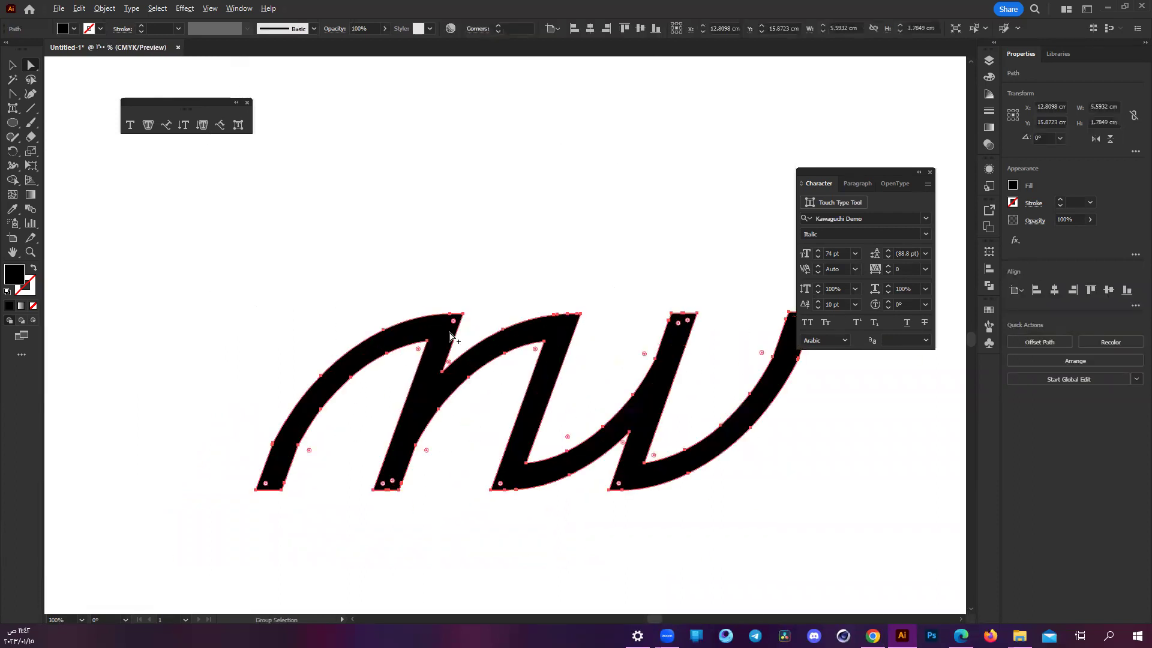
{"action": "scroll", "coordinate": [474, 378], "scroll_direction": "up", "scroll_amount": 3}
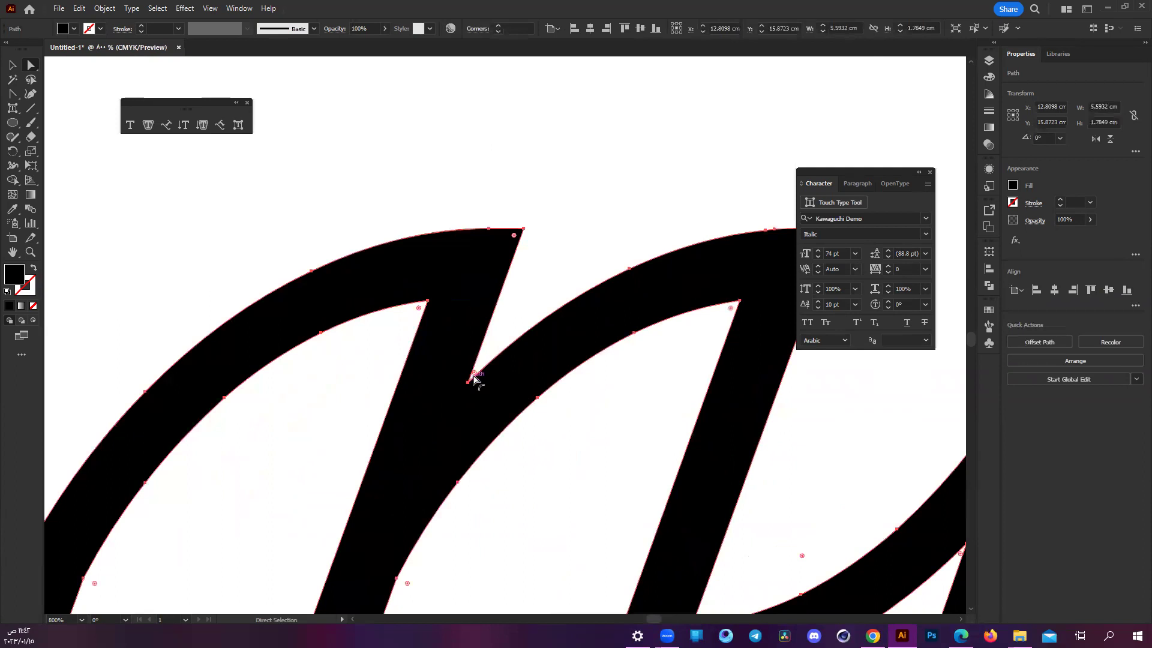
{"action": "left_click_drag", "start_coordinate": [474, 378], "coordinate": [492, 377]}
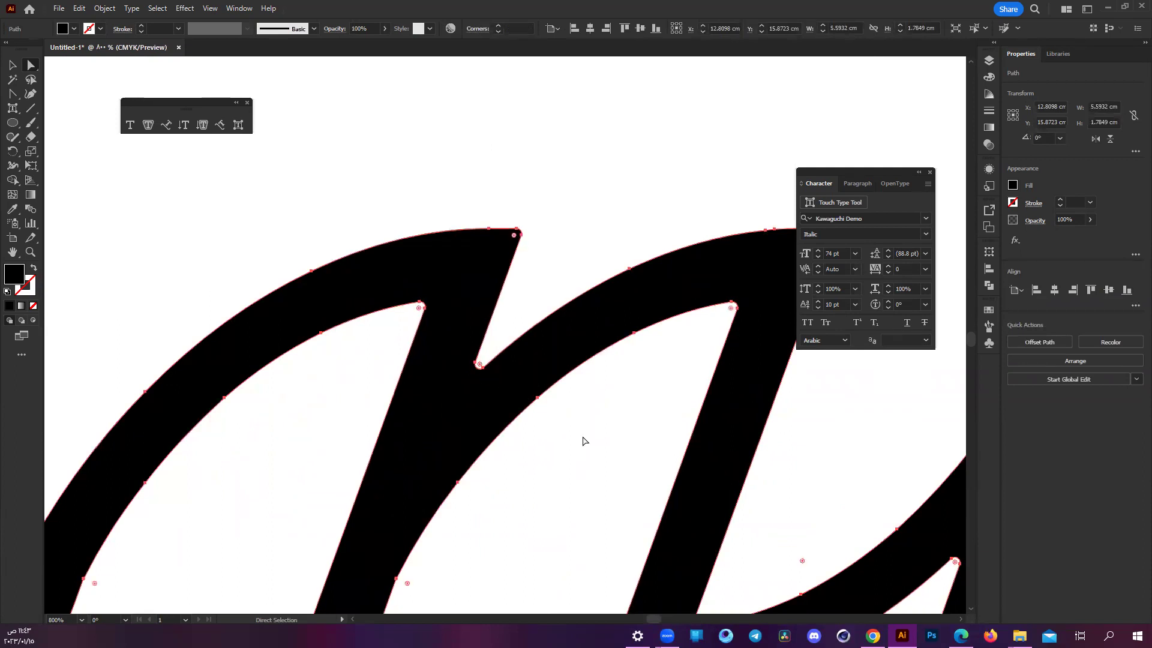
{"action": "key", "text": "ctrl+shift+a"}
{"action": "scroll", "coordinate": [534, 463], "scroll_direction": "down", "scroll_amount": 1}
{"action": "scroll", "coordinate": [576, 471], "scroll_direction": "down", "scroll_amount": 1}
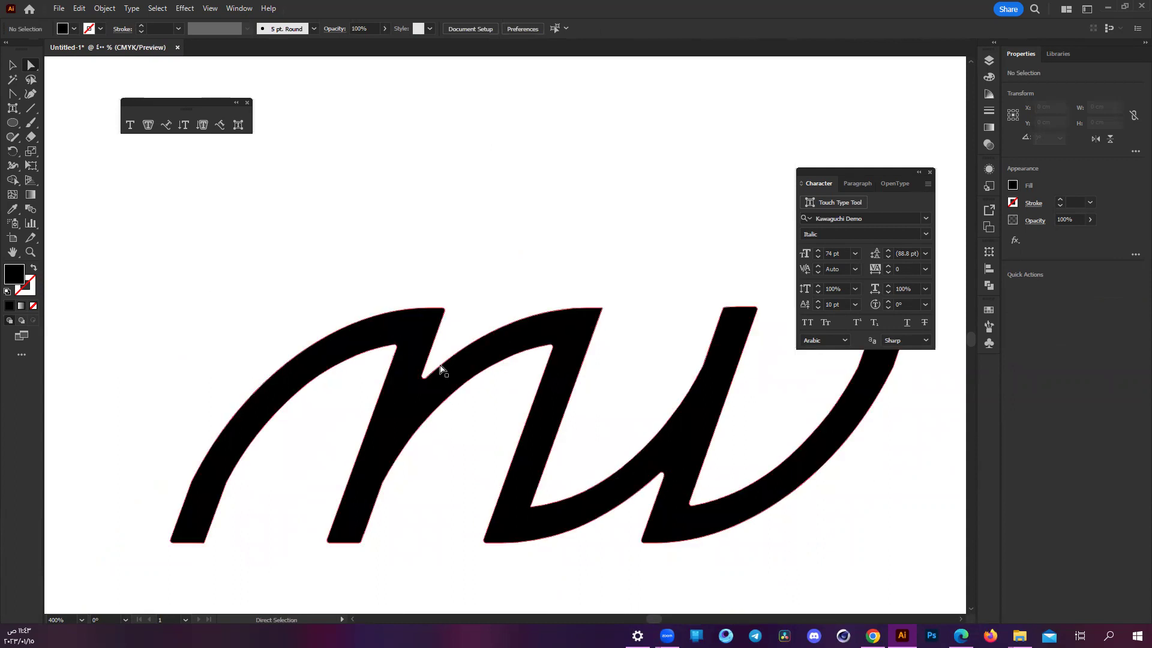
{"action": "scroll", "coordinate": [444, 471], "scroll_direction": "down", "scroll_amount": 3}
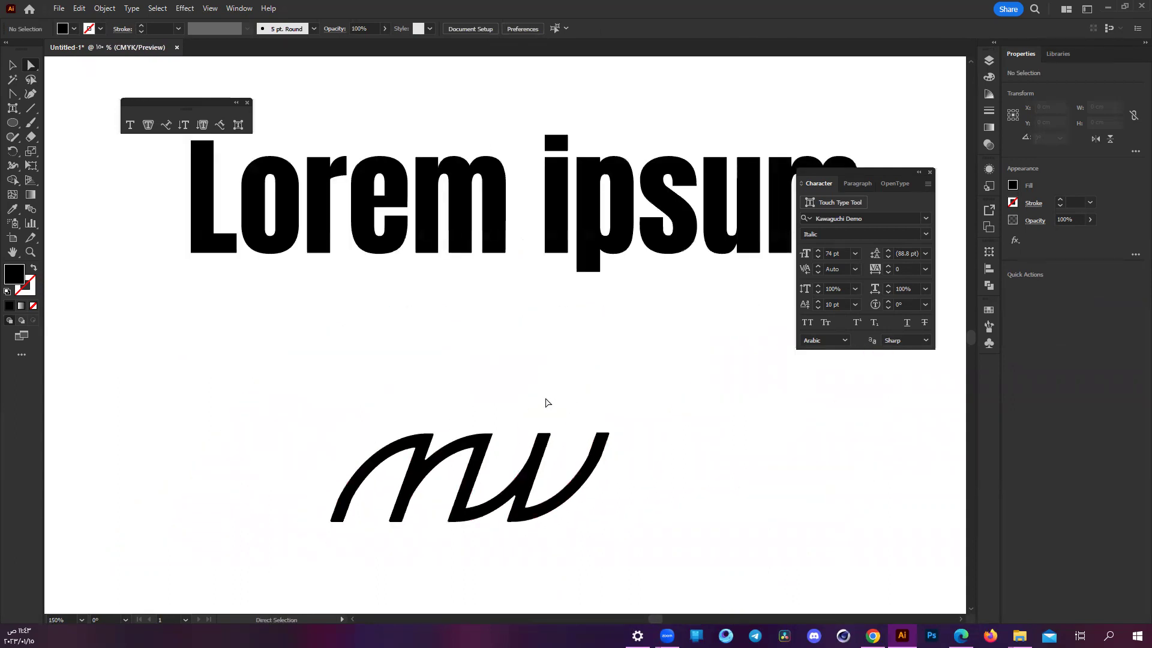
- Check the finished mw monogram path, then deselect it and zoom out
{"action": "left_click_drag", "start_coordinate": [310, 408], "coordinate": [673, 555]}
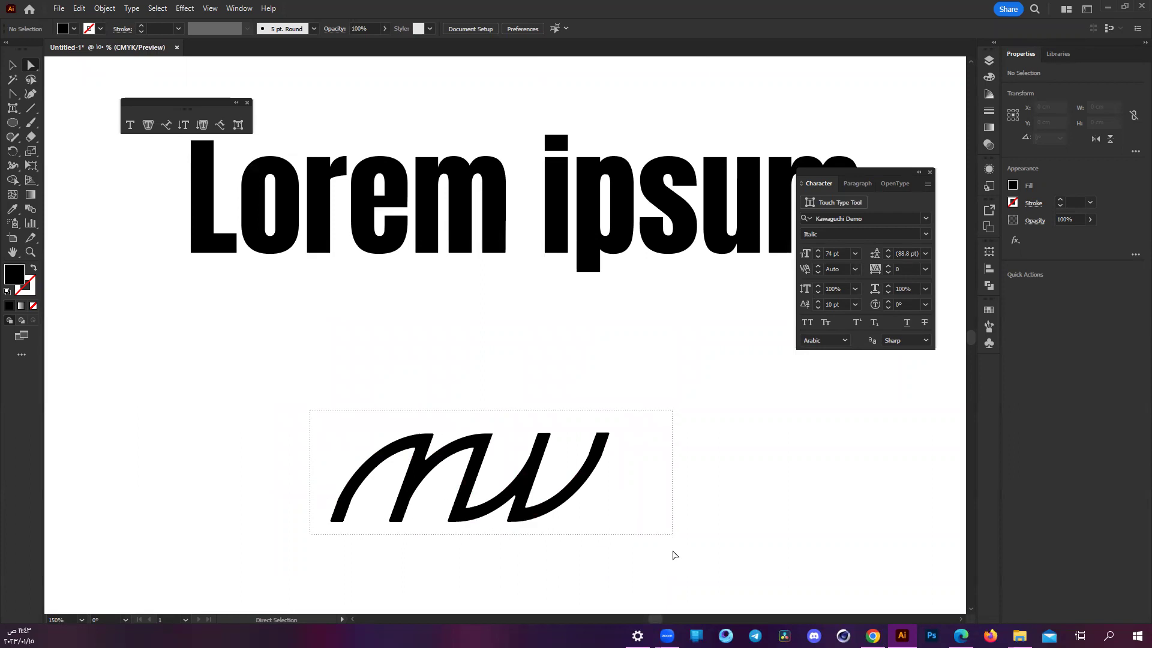
{"action": "left_click", "coordinate": [635, 492]}
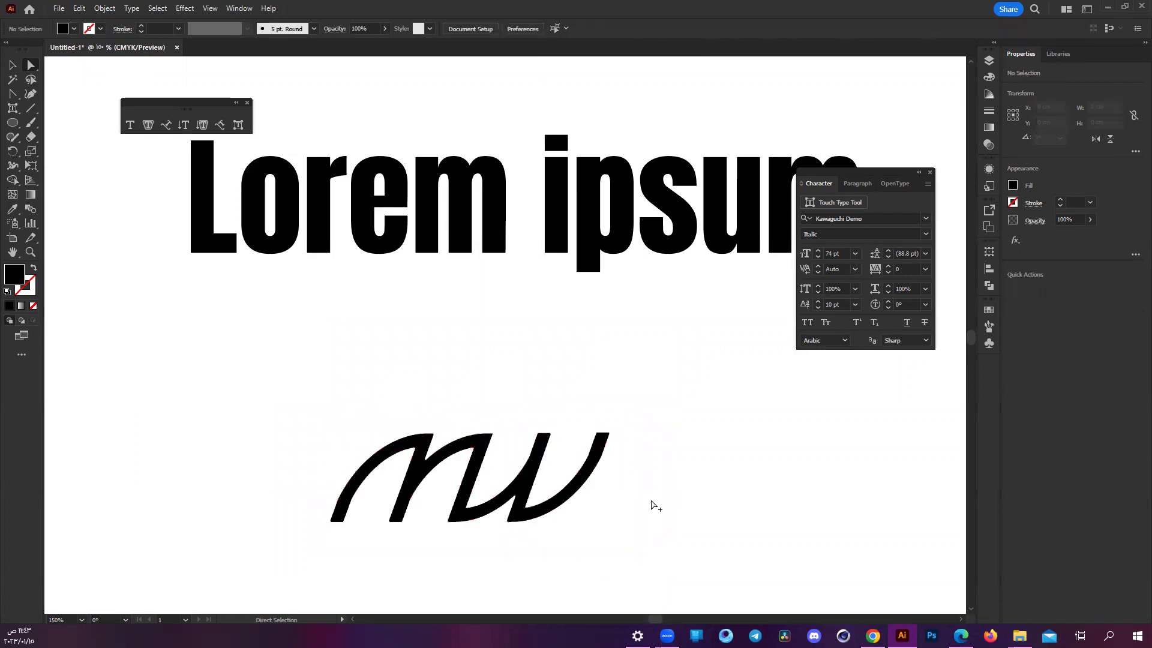
{"action": "scroll", "coordinate": [651, 504], "scroll_direction": "down", "scroll_amount": 2}
{"action": "scroll", "coordinate": [598, 542], "scroll_direction": "up", "scroll_amount": 2}
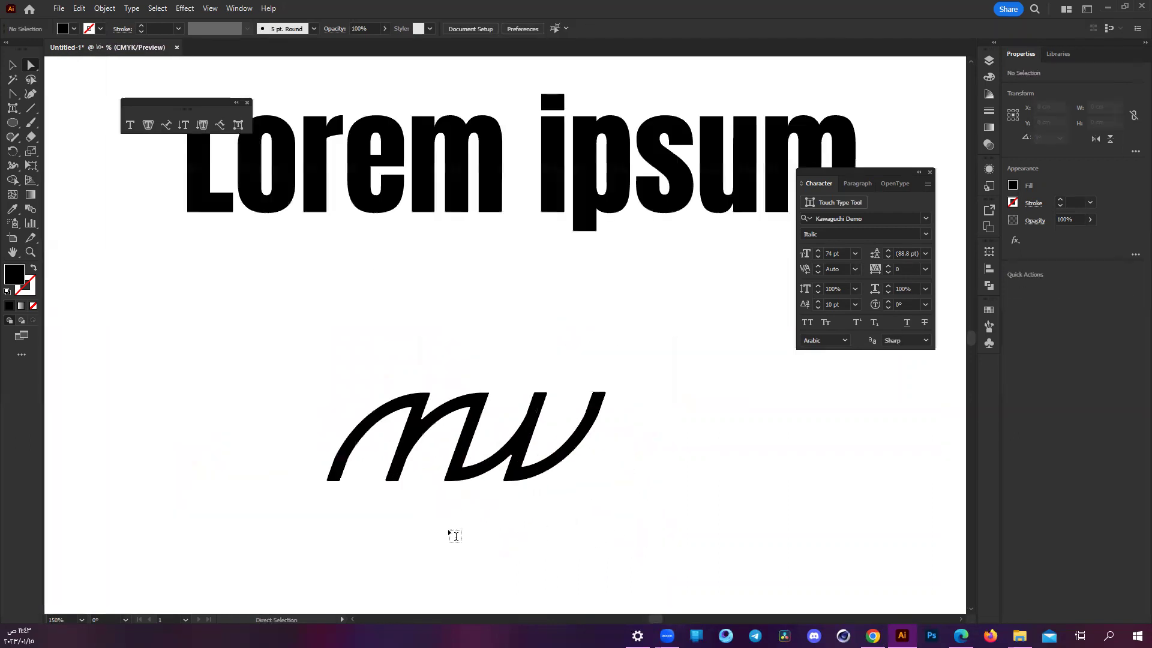
{"action": "scroll", "coordinate": [452, 534], "scroll_direction": "down", "scroll_amount": 1}
- Add a text object below the monogram in Bahnschrift Regular at 30 pt
{"action": "key", "text": "t"}
{"action": "left_click", "coordinate": [384, 492]}
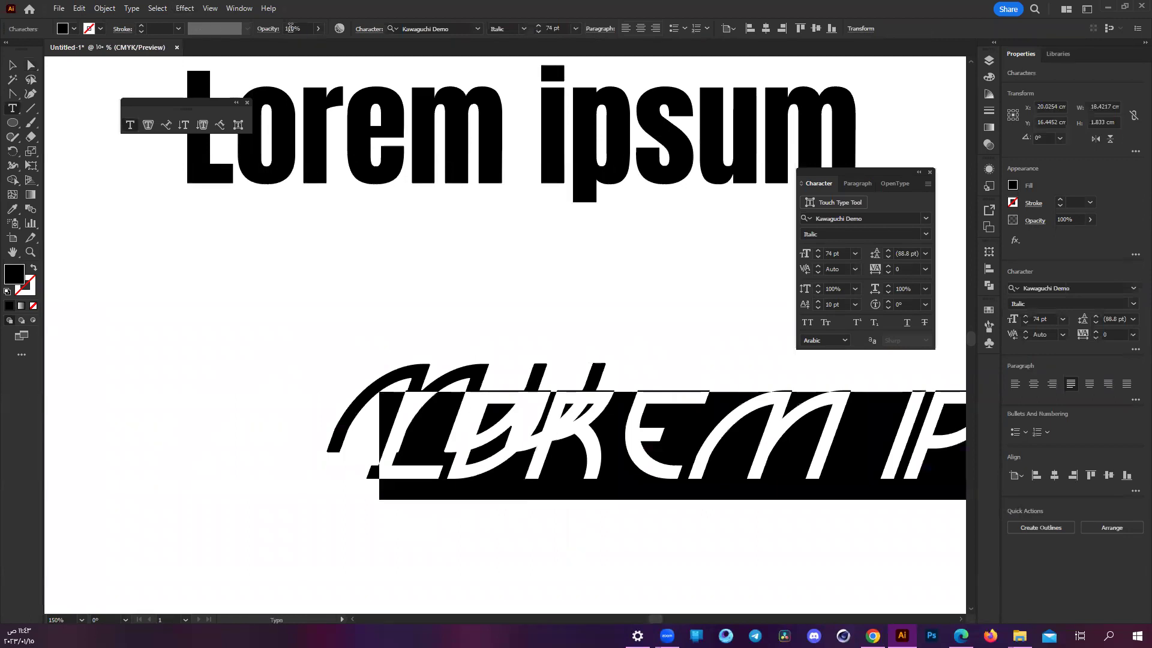
{"action": "left_click", "coordinate": [478, 29]}
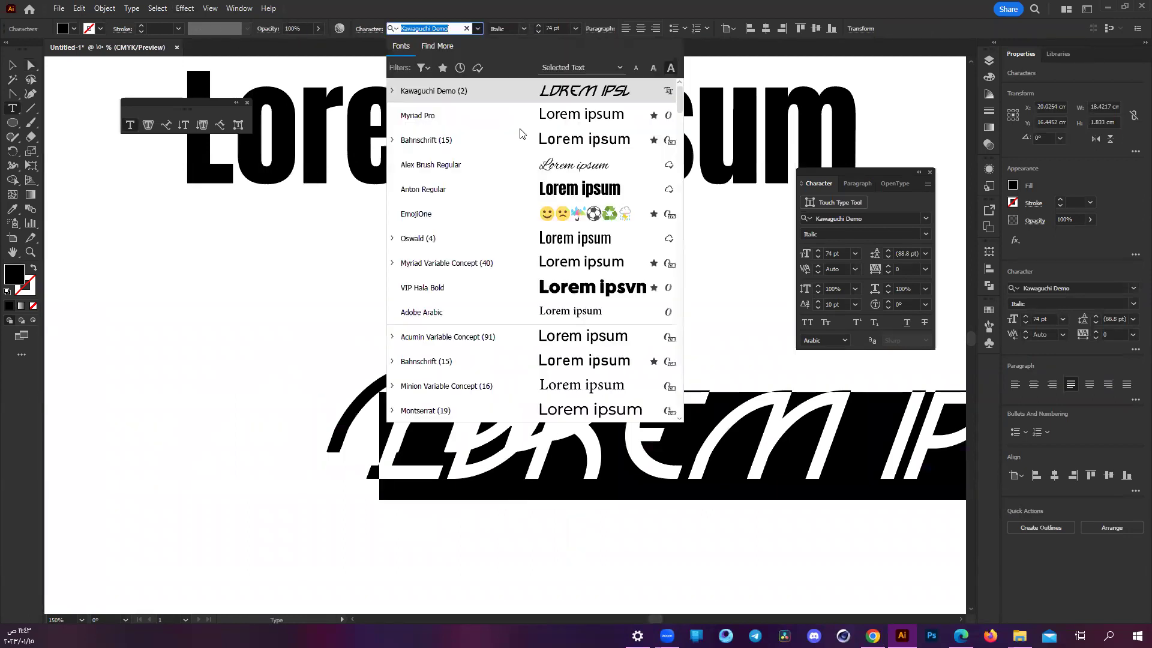
{"action": "left_click", "coordinate": [511, 139]}
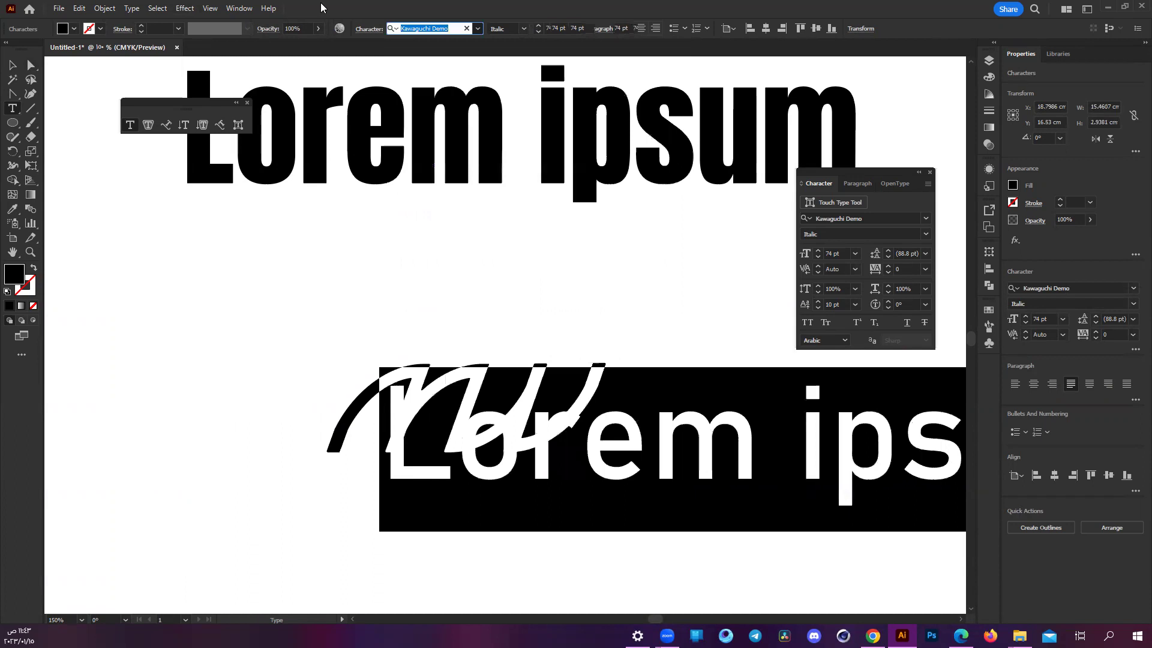
{"action": "left_click", "coordinate": [618, 29]}
{"action": "type", "text": "30"}
{"action": "key", "text": "Return"}
- Move the Lorem ipsum tagline directly under the mw monogram
{"action": "left_click", "coordinate": [31, 64]}
{"action": "mouse_move", "coordinate": [524, 486]}
{"action": "left_mouse_down"}
{"action": "mouse_move", "coordinate": [451, 501]}
{"action": "mouse_move", "coordinate": [499, 494]}
{"action": "left_mouse_up"}
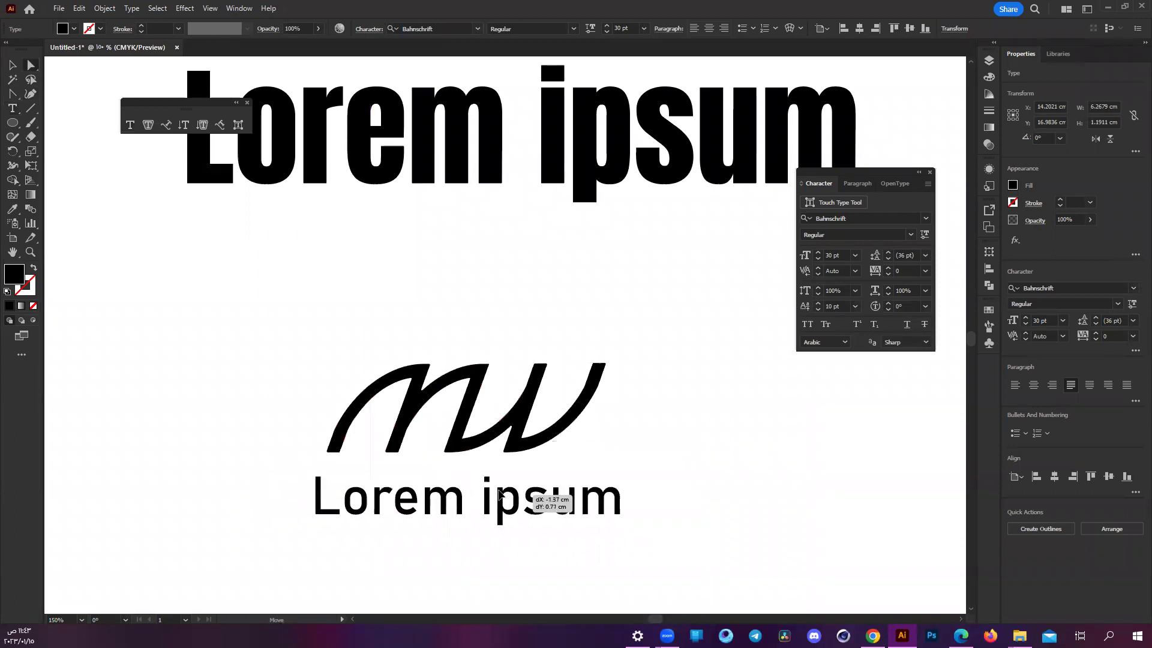
{"action": "left_click", "coordinate": [666, 346]}
{"action": "scroll", "coordinate": [666, 346], "scroll_direction": "down", "scroll_amount": 4}
{"action": "scroll", "coordinate": [624, 355], "scroll_direction": "right", "scroll_amount": 1}
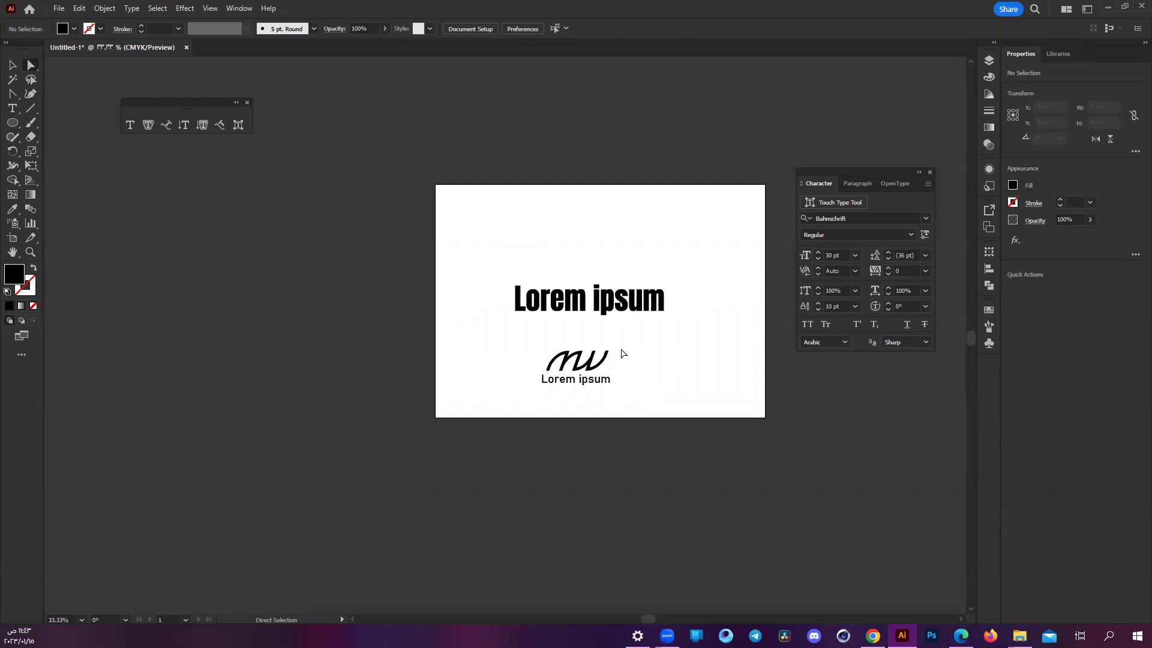
{"action": "left_click", "coordinate": [615, 359]}
{"action": "scroll", "coordinate": [618, 359], "scroll_direction": "up", "scroll_amount": 5, "text": "alt"}
{"action": "scroll", "coordinate": [624, 358], "scroll_direction": "up", "scroll_amount": 1, "text": "alt"}
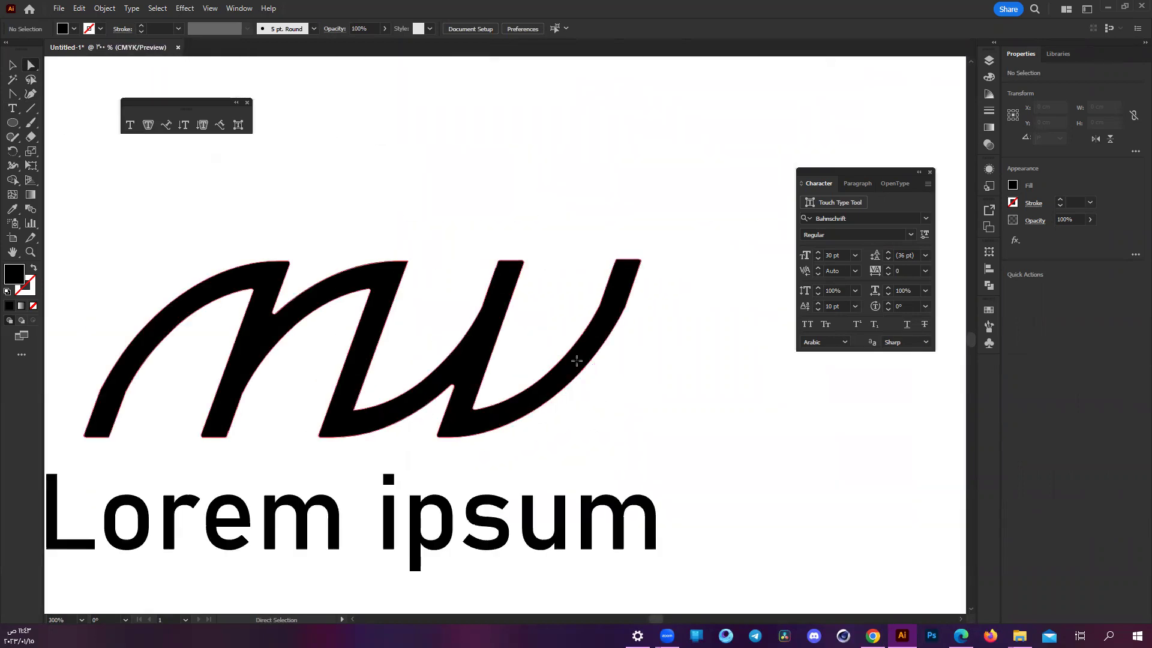
{"action": "scroll", "coordinate": [632, 359], "scroll_direction": "down", "scroll_amount": 1, "text": "alt"}
{"action": "scroll", "coordinate": [627, 355], "scroll_direction": "down", "scroll_amount": 2, "text": "alt"}
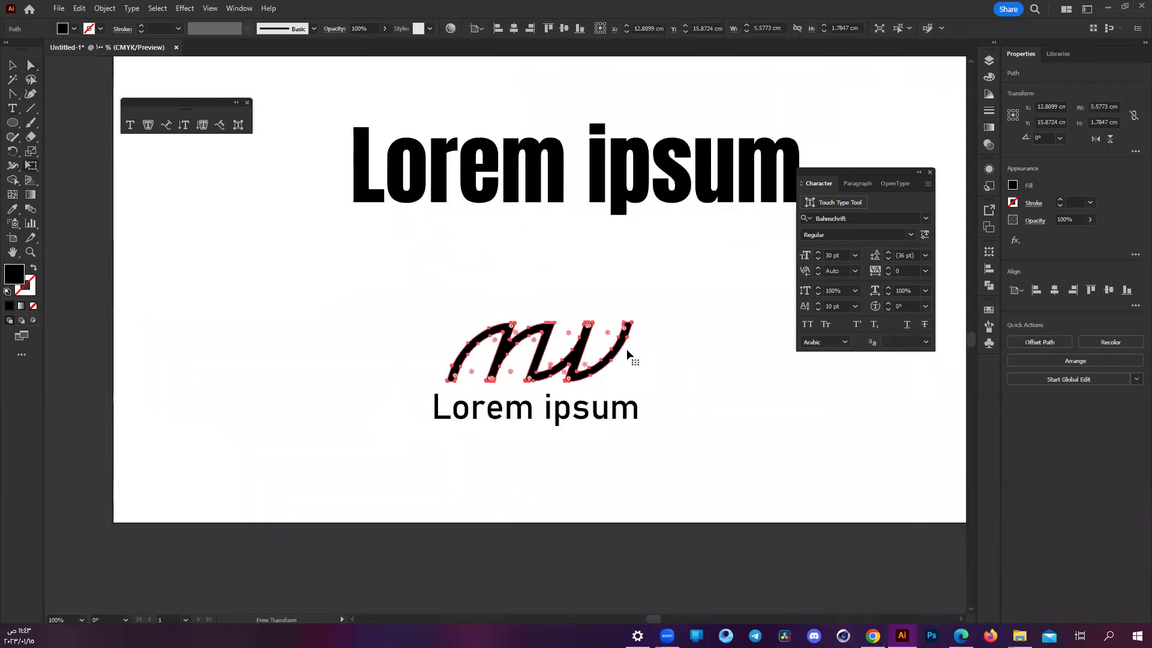
{"action": "key", "text": "e"}
{"action": "mouse_move", "coordinate": [634, 316]}
{"action": "left_mouse_down"}
{"action": "mouse_move", "coordinate": [714, 276]}
{"action": "mouse_move", "coordinate": [942, 204]}
{"action": "left_mouse_up"}
{"action": "scroll", "coordinate": [621, 391], "scroll_direction": "down", "scroll_amount": 4, "text": "alt"}
{"action": "scroll", "coordinate": [636, 402], "scroll_direction": "up", "scroll_amount": 2, "text": "alt"}
{"action": "scroll", "coordinate": [502, 282], "scroll_direction": "up", "scroll_amount": 2, "text": "alt"}
{"action": "scroll", "coordinate": [516, 210], "scroll_direction": "up", "scroll_amount": 3}
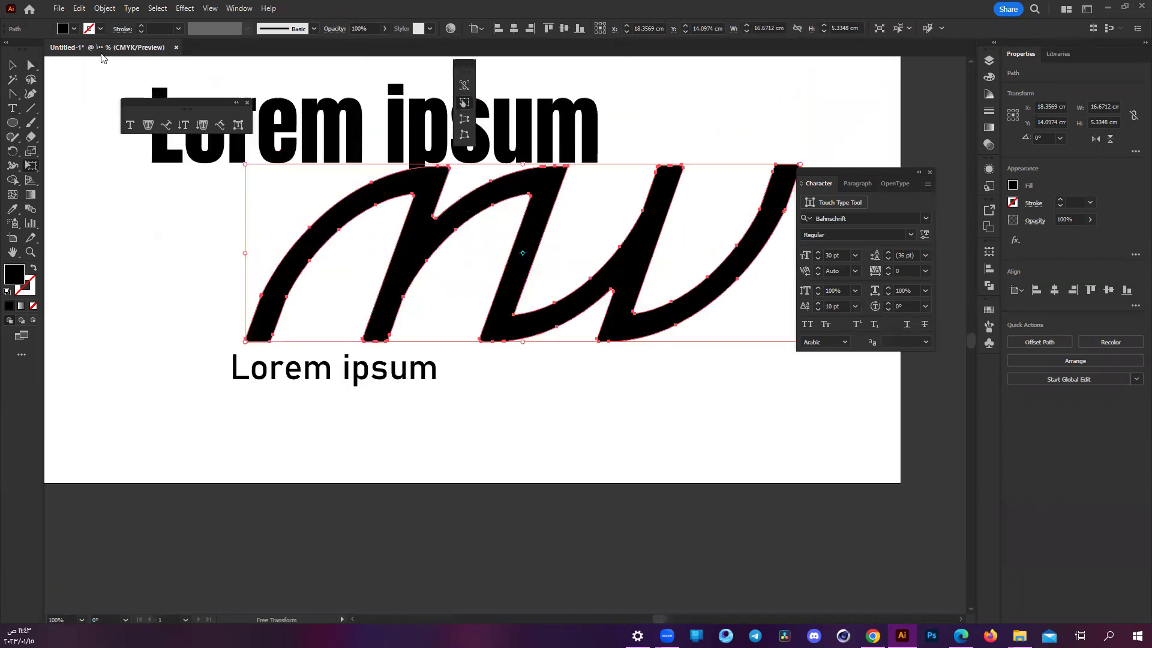
{"action": "key", "text": "a"}
{"action": "key", "text": "ctrl+z"}
{"action": "left_click", "coordinate": [501, 336]}
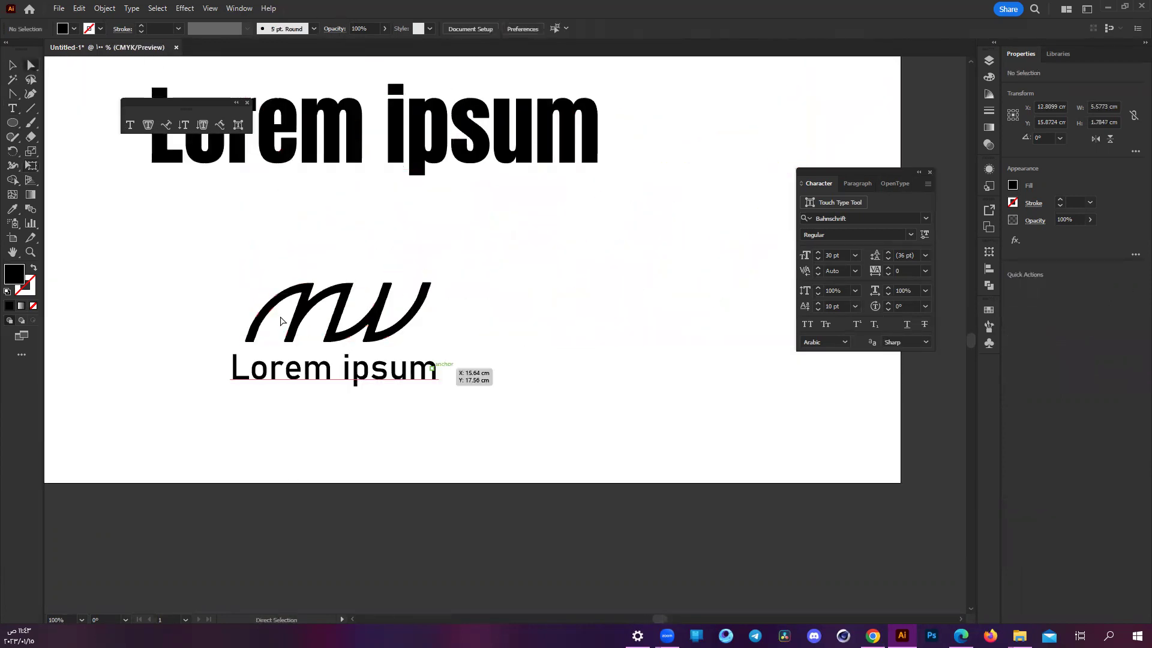
{"action": "scroll", "coordinate": [280, 321], "scroll_direction": "up", "scroll_amount": 2, "text": "alt"}
{"action": "left_click", "coordinate": [450, 291]}
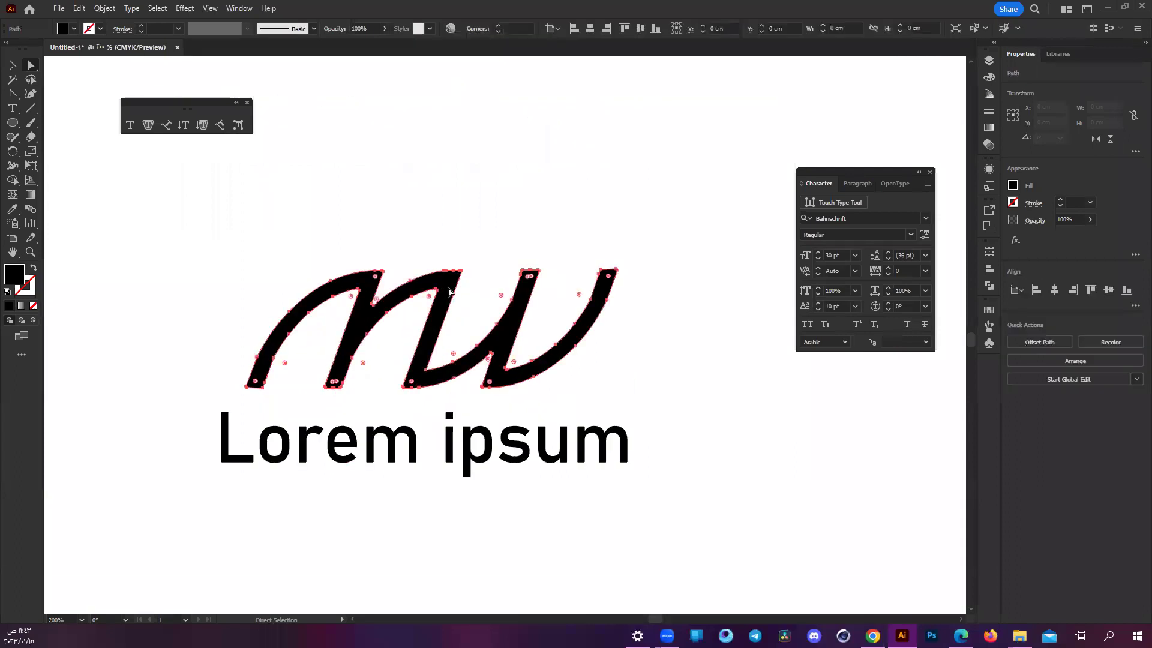
{"action": "scroll", "coordinate": [479, 252], "scroll_direction": "up", "scroll_amount": 2, "text": "alt"}
{"action": "scroll", "coordinate": [491, 249], "scroll_direction": "down", "scroll_amount": 2, "text": "alt"}
{"action": "left_click", "coordinate": [492, 249]}
{"action": "scroll", "coordinate": [492, 249], "scroll_direction": "down", "scroll_amount": 2, "text": "alt"}
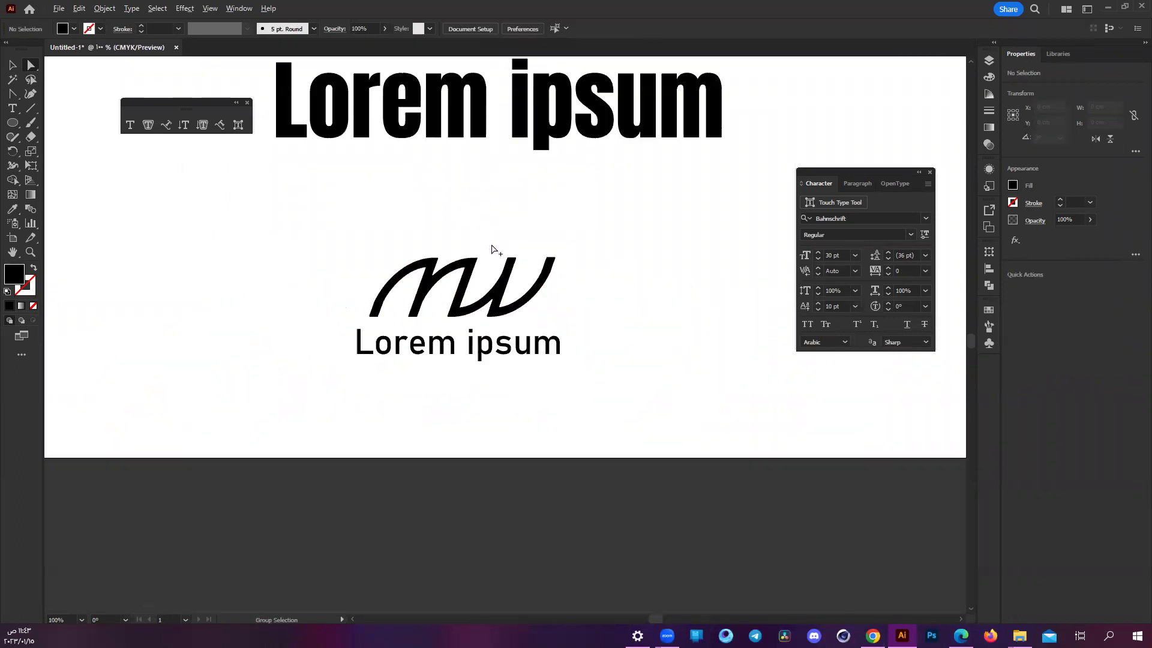
{"action": "scroll", "coordinate": [492, 250], "scroll_direction": "down", "scroll_amount": 1, "text": "alt"}
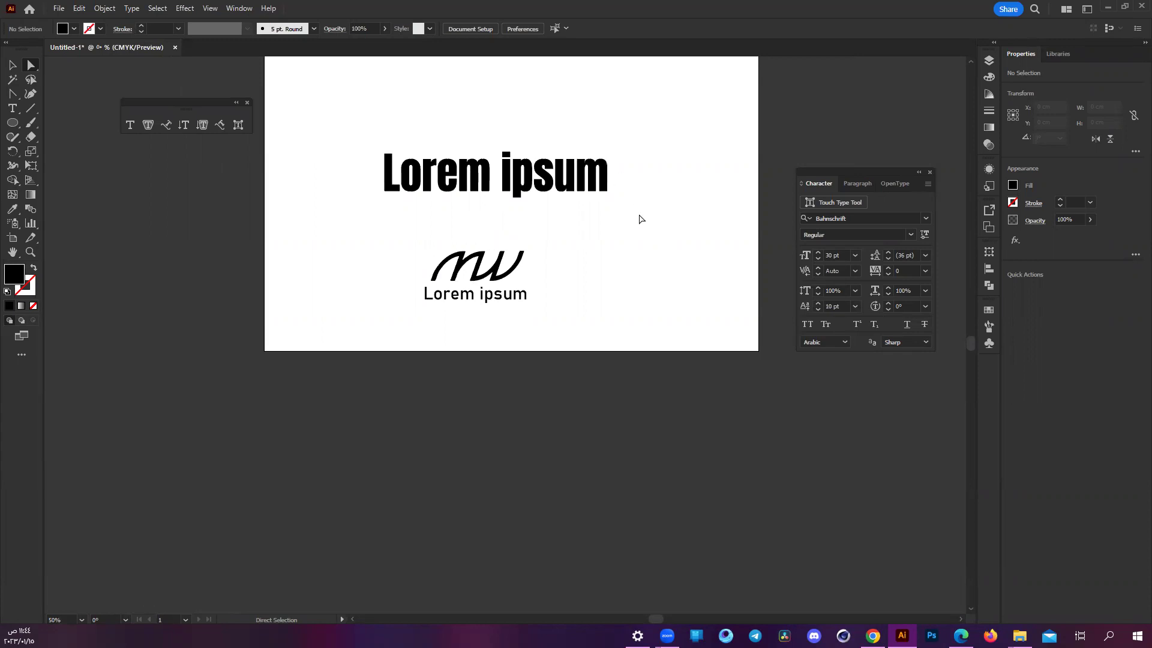
{"action": "scroll", "coordinate": [704, 240], "scroll_direction": "up", "scroll_amount": 2}
{"action": "scroll", "coordinate": [705, 239], "scroll_direction": "up", "scroll_amount": 2}
{"action": "scroll", "coordinate": [705, 240], "scroll_direction": "left", "scroll_amount": 2}
{"action": "scroll", "coordinate": [708, 236], "scroll_direction": "right", "scroll_amount": 1}
{"action": "scroll", "coordinate": [708, 237], "scroll_direction": "right", "scroll_amount": 3}
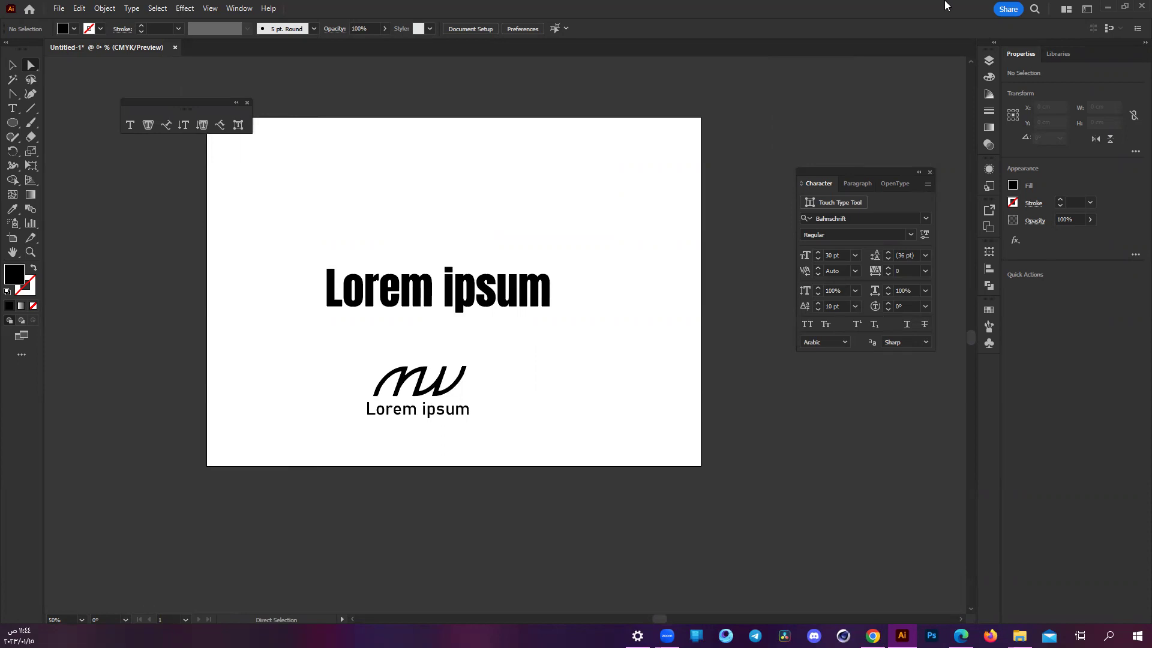
- Delete the large Lorem ipsum heading from the artboard
{"action": "left_click_drag", "start_coordinate": [255, 211], "coordinate": [618, 465]}
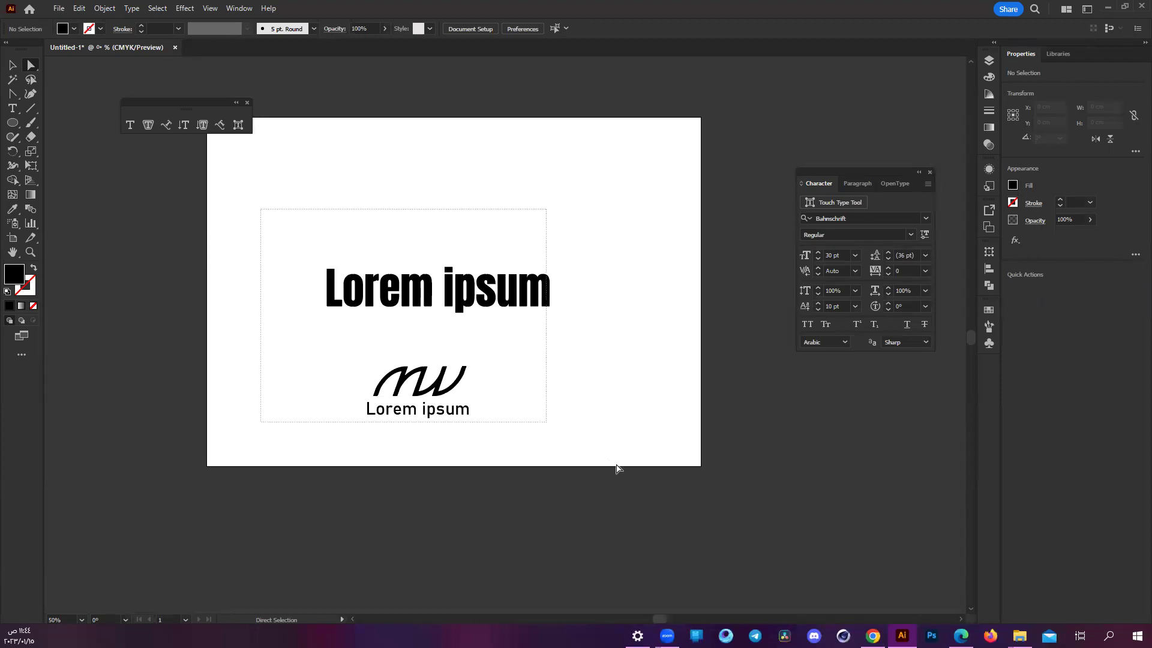
{"action": "left_click", "coordinate": [581, 385]}
{"action": "left_click_drag", "start_coordinate": [218, 223], "coordinate": [626, 326]}
{"action": "key", "text": "Delete"}
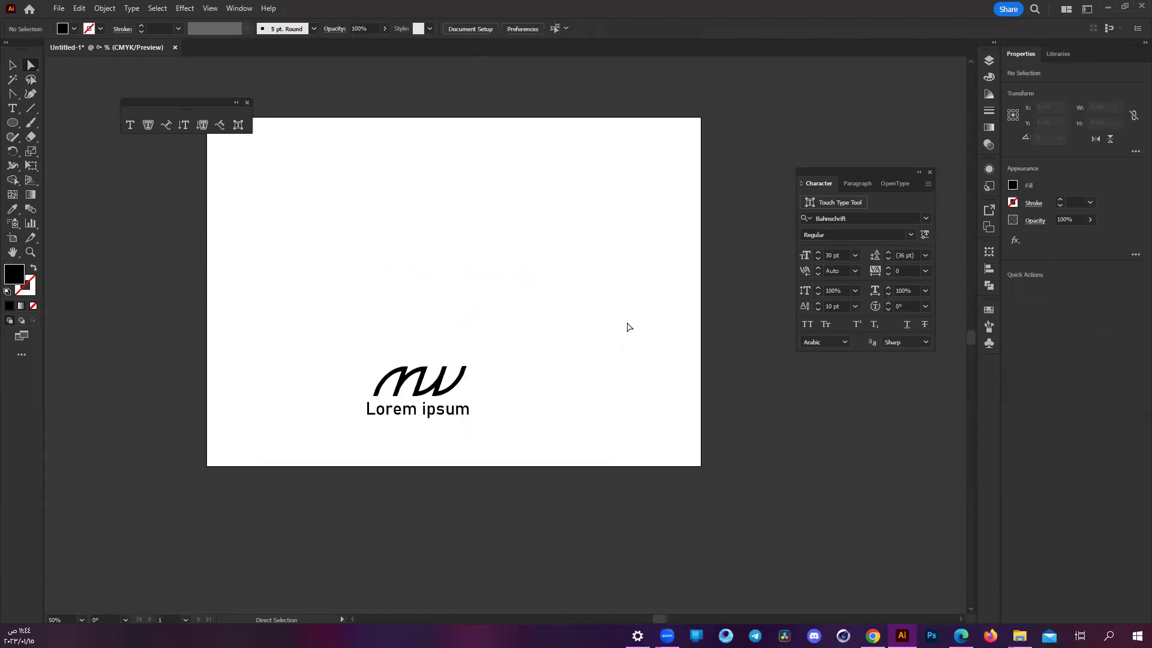
- Scale up the monogram and tagline together and centre them on the artboard
{"action": "left_click_drag", "start_coordinate": [342, 352], "coordinate": [488, 420]}
{"action": "key", "text": "e"}
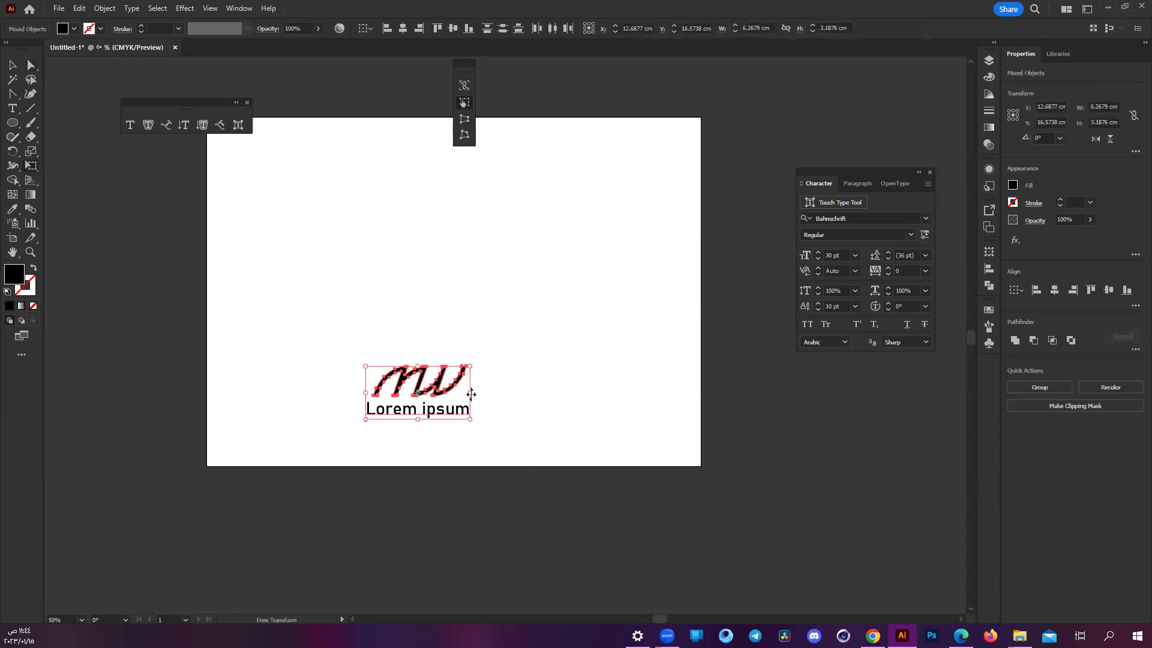
{"action": "left_click_drag", "start_coordinate": [468, 365], "coordinate": [607, 297]}
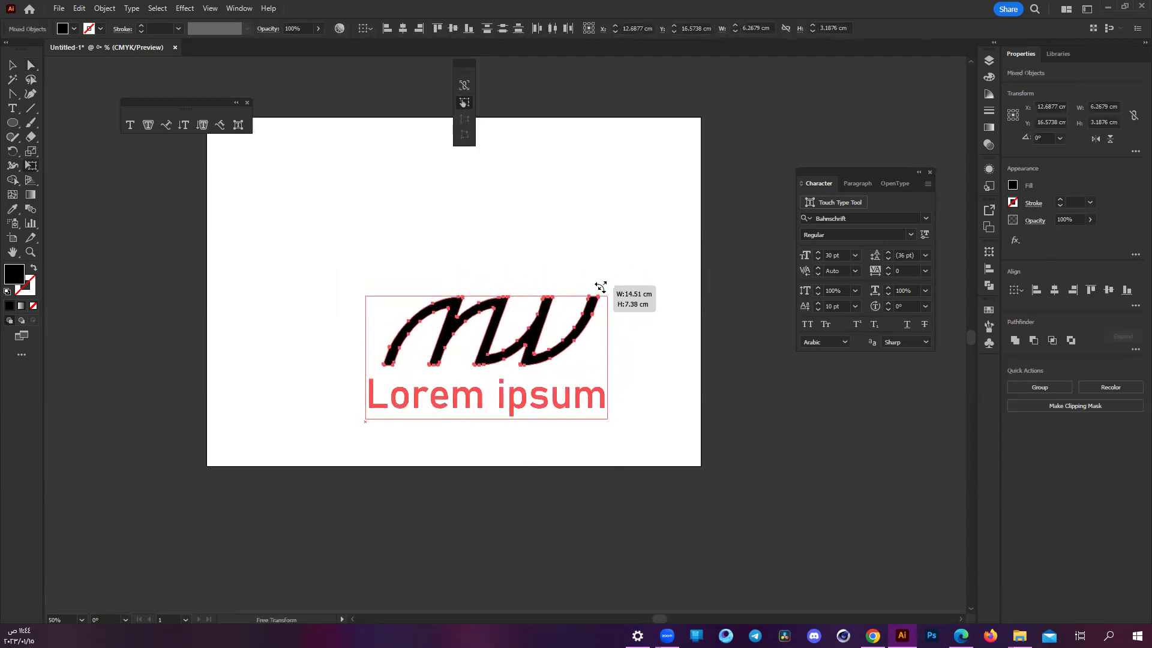
{"action": "left_click_drag", "start_coordinate": [508, 305], "coordinate": [472, 250]}
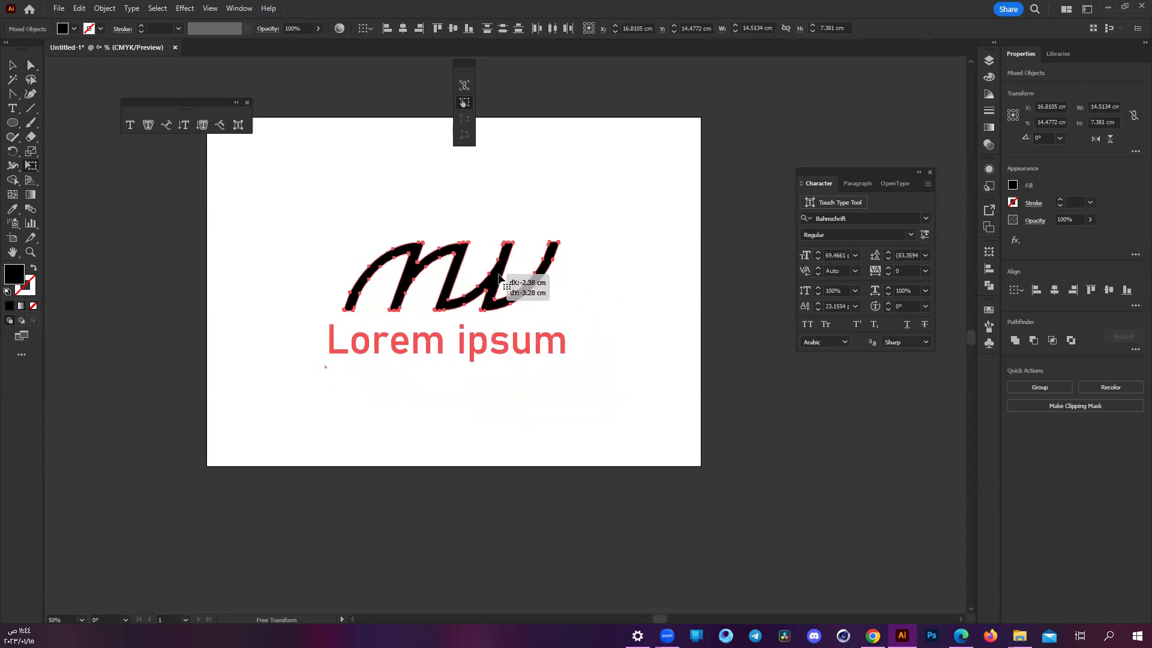
{"action": "left_click", "coordinate": [31, 64]}
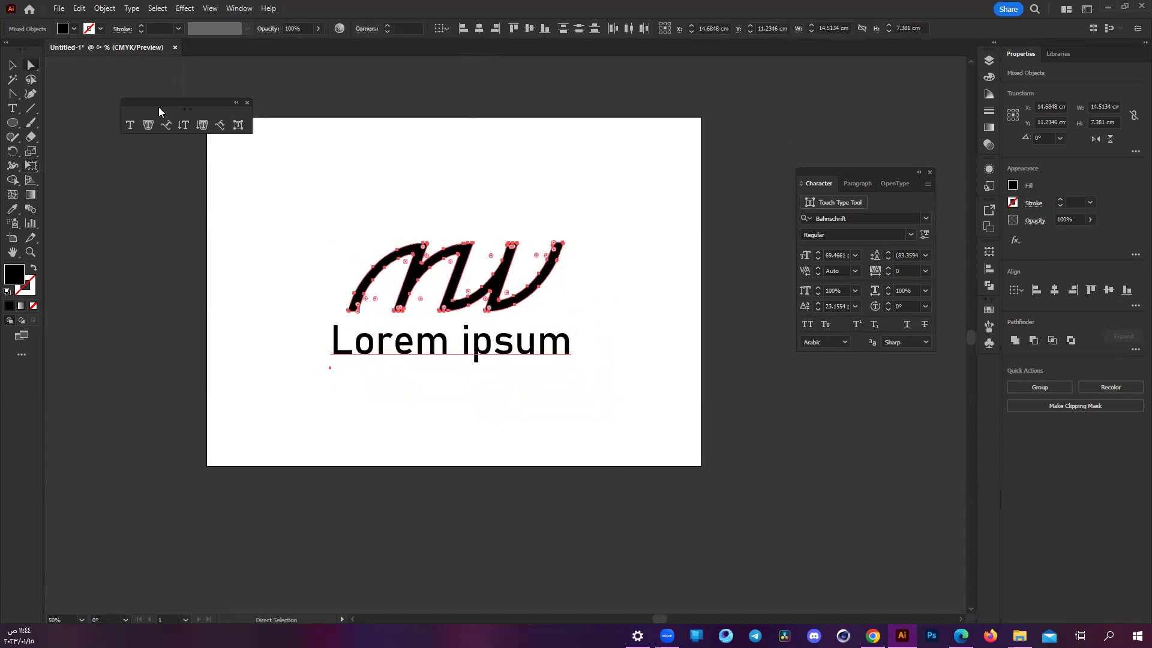
{"action": "left_click", "coordinate": [213, 82]}
- Close the Touch Type tools and dock the Character panel
{"action": "left_click", "coordinate": [246, 103]}
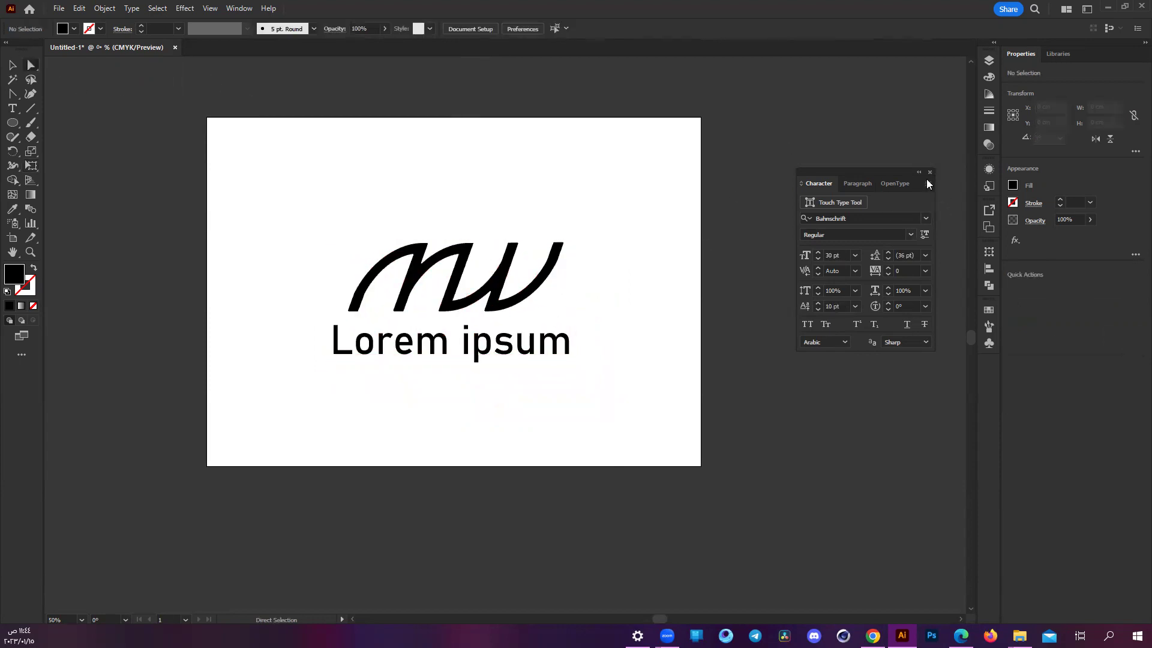
{"action": "left_click_drag", "start_coordinate": [927, 178], "coordinate": [989, 360]}
{"action": "scroll", "coordinate": [832, 265], "scroll_direction": "down", "scroll_amount": 2}
{"action": "scroll", "coordinate": [784, 275], "scroll_direction": "right", "scroll_amount": 3}
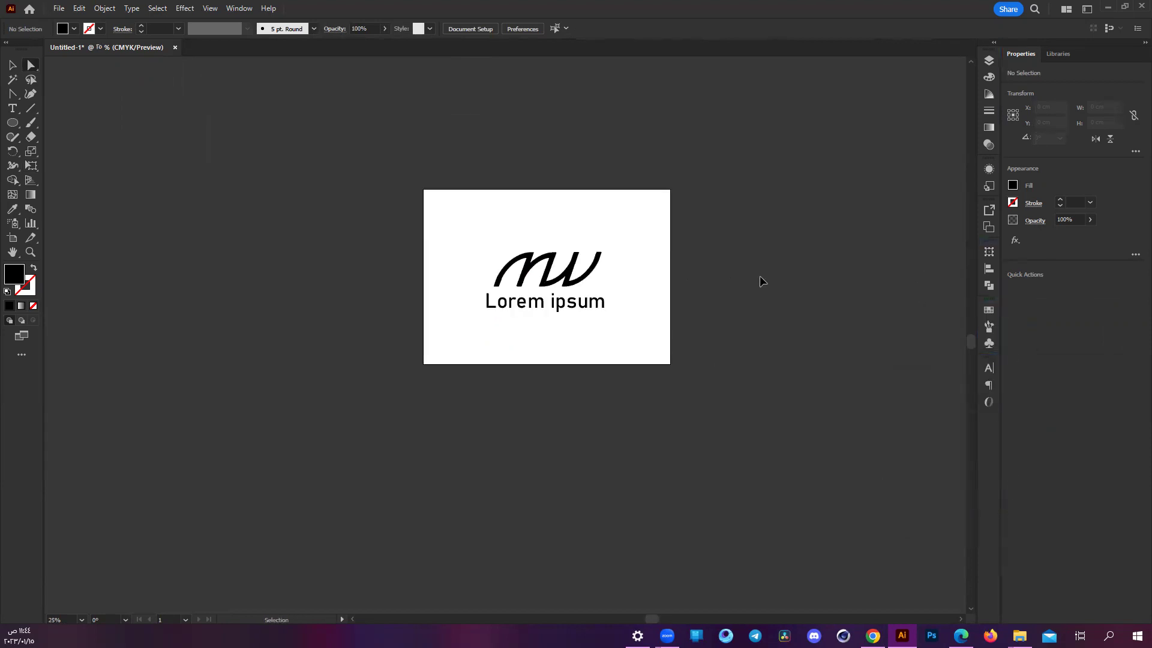
{"action": "scroll", "coordinate": [759, 275], "scroll_direction": "right", "scroll_amount": 3}
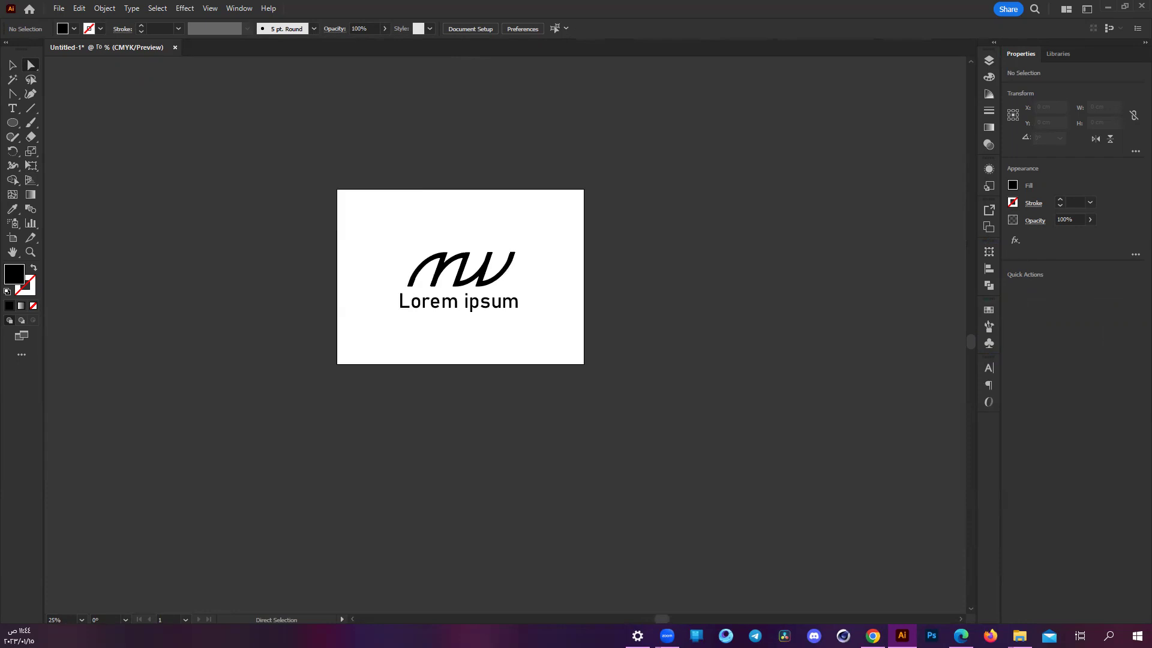